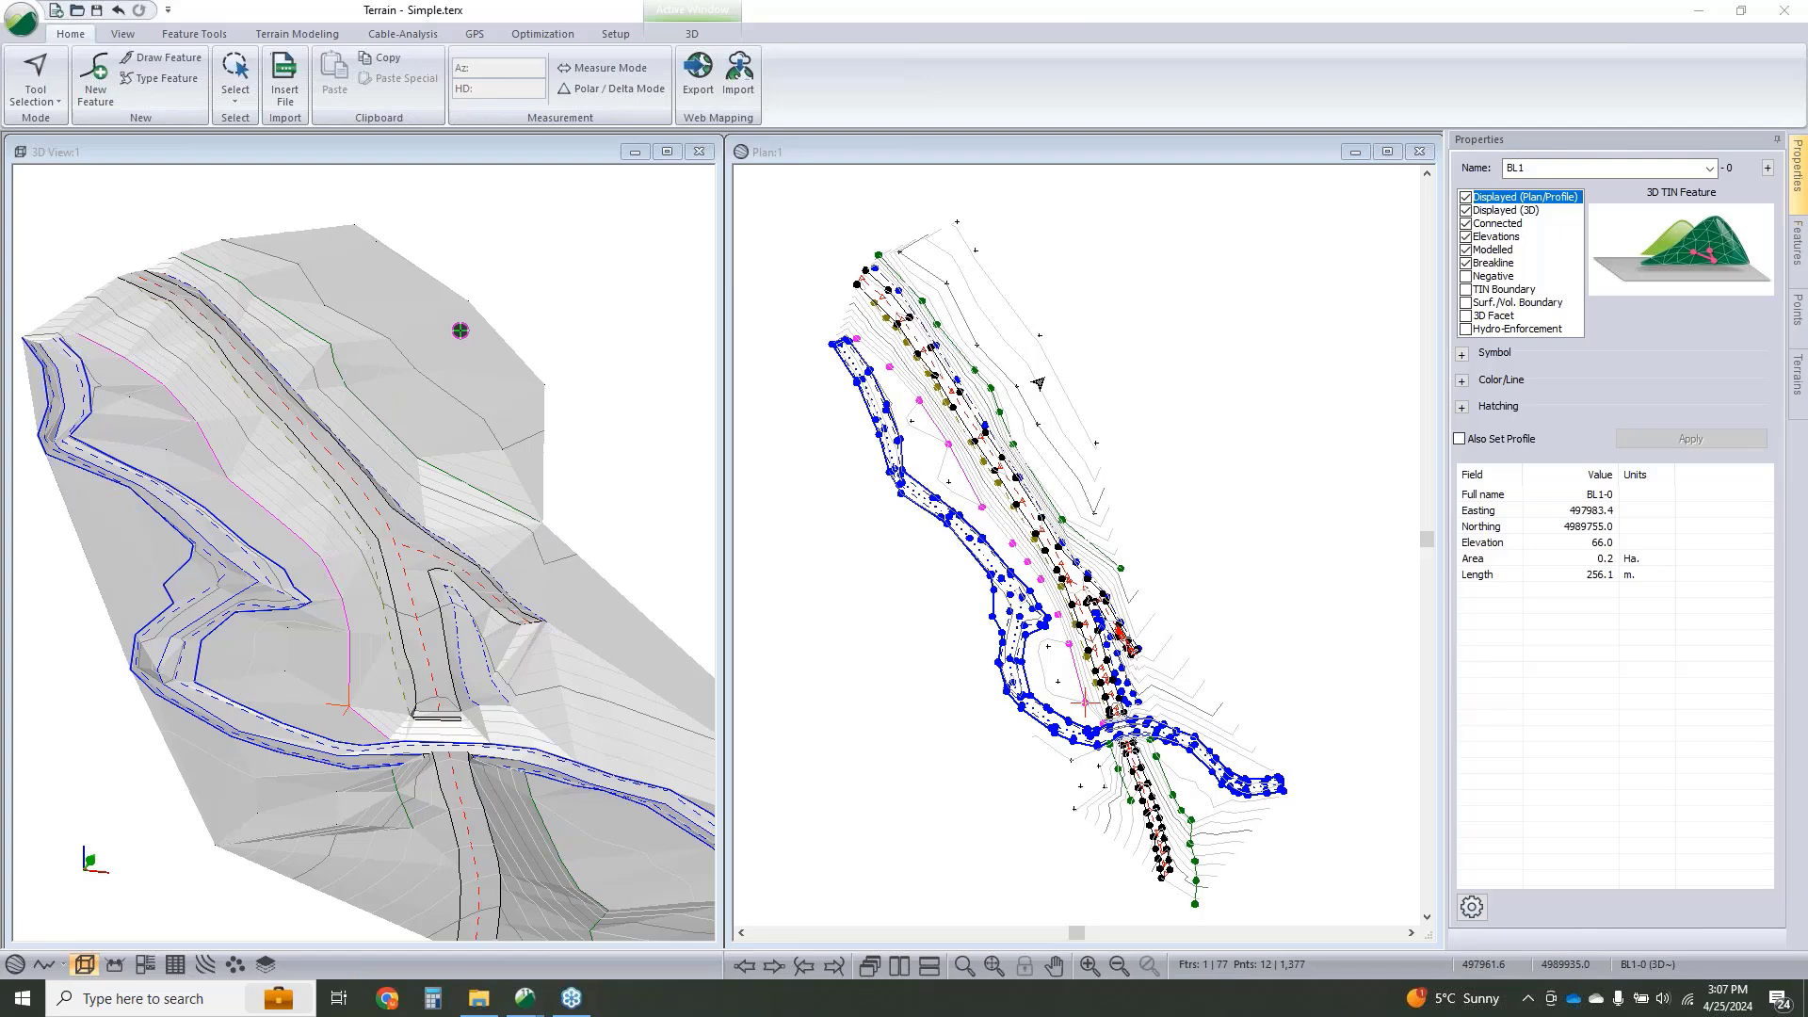
Delete all existing contours while keeping the terrain model.
left_click(482, 569)
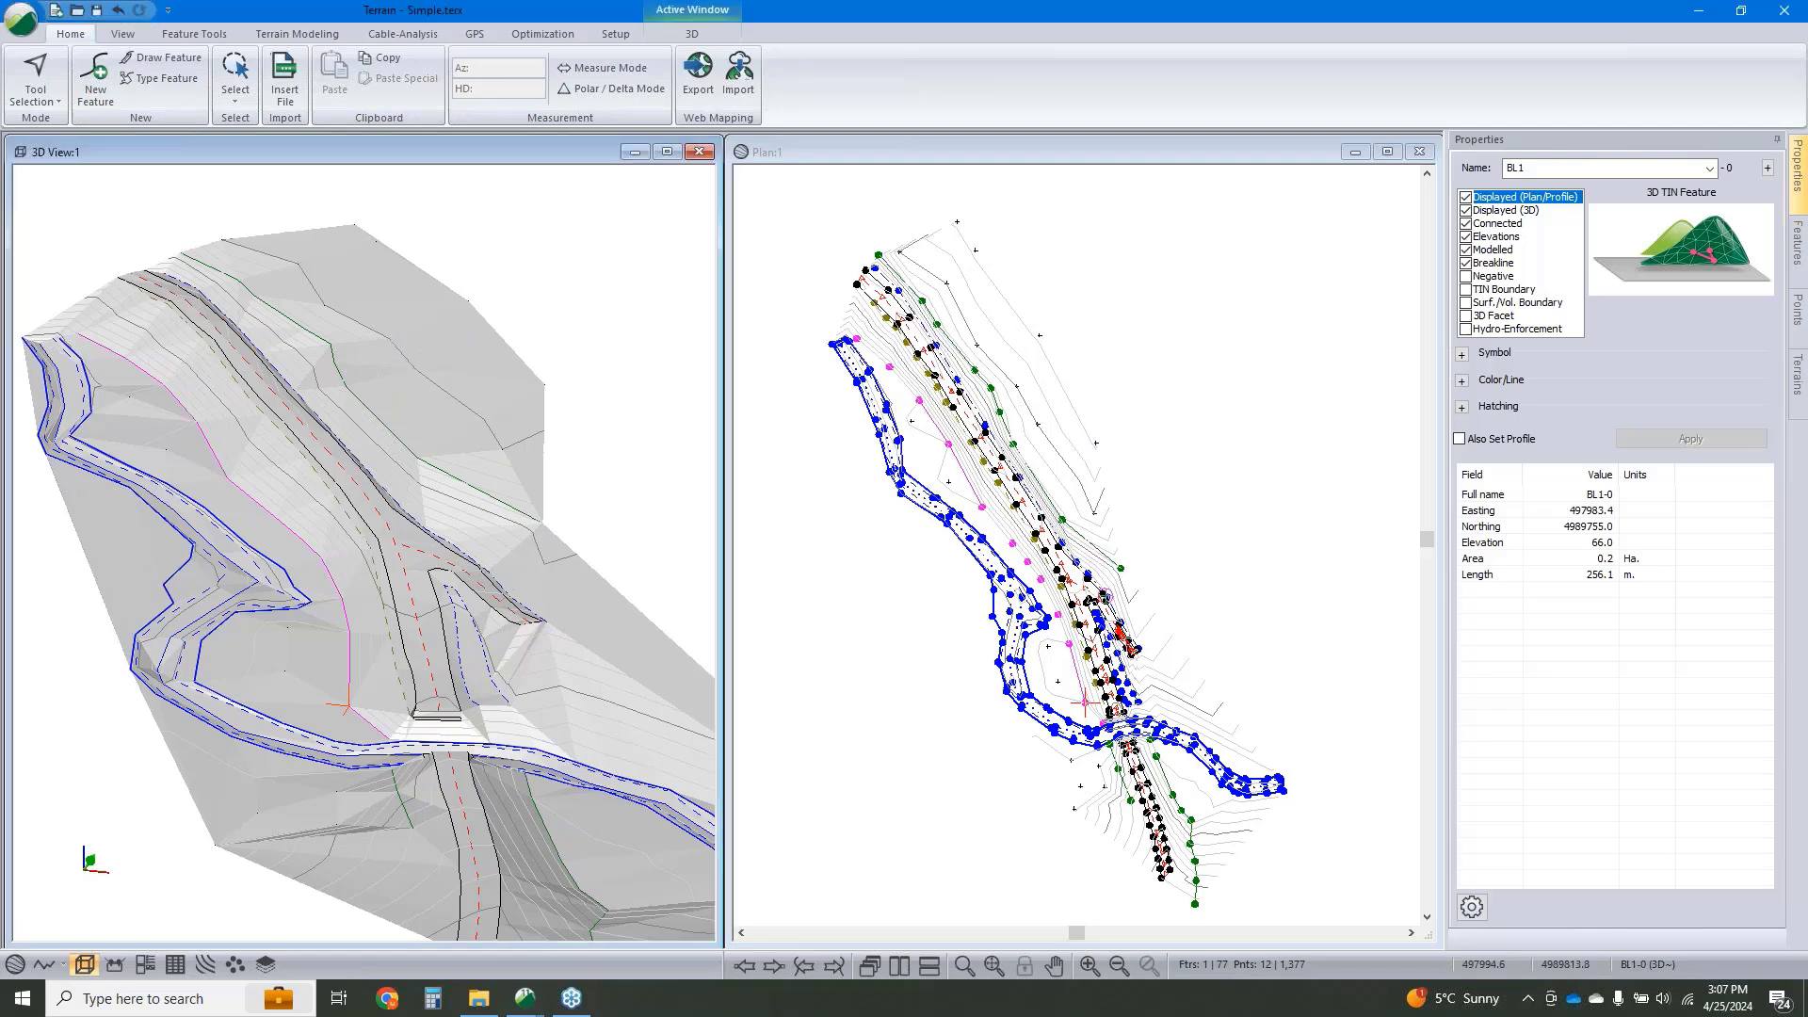
mouse_move(482, 569)
left_mouse_down()
mouse_move(500, 541)
mouse_move(468, 556)
left_mouse_up()
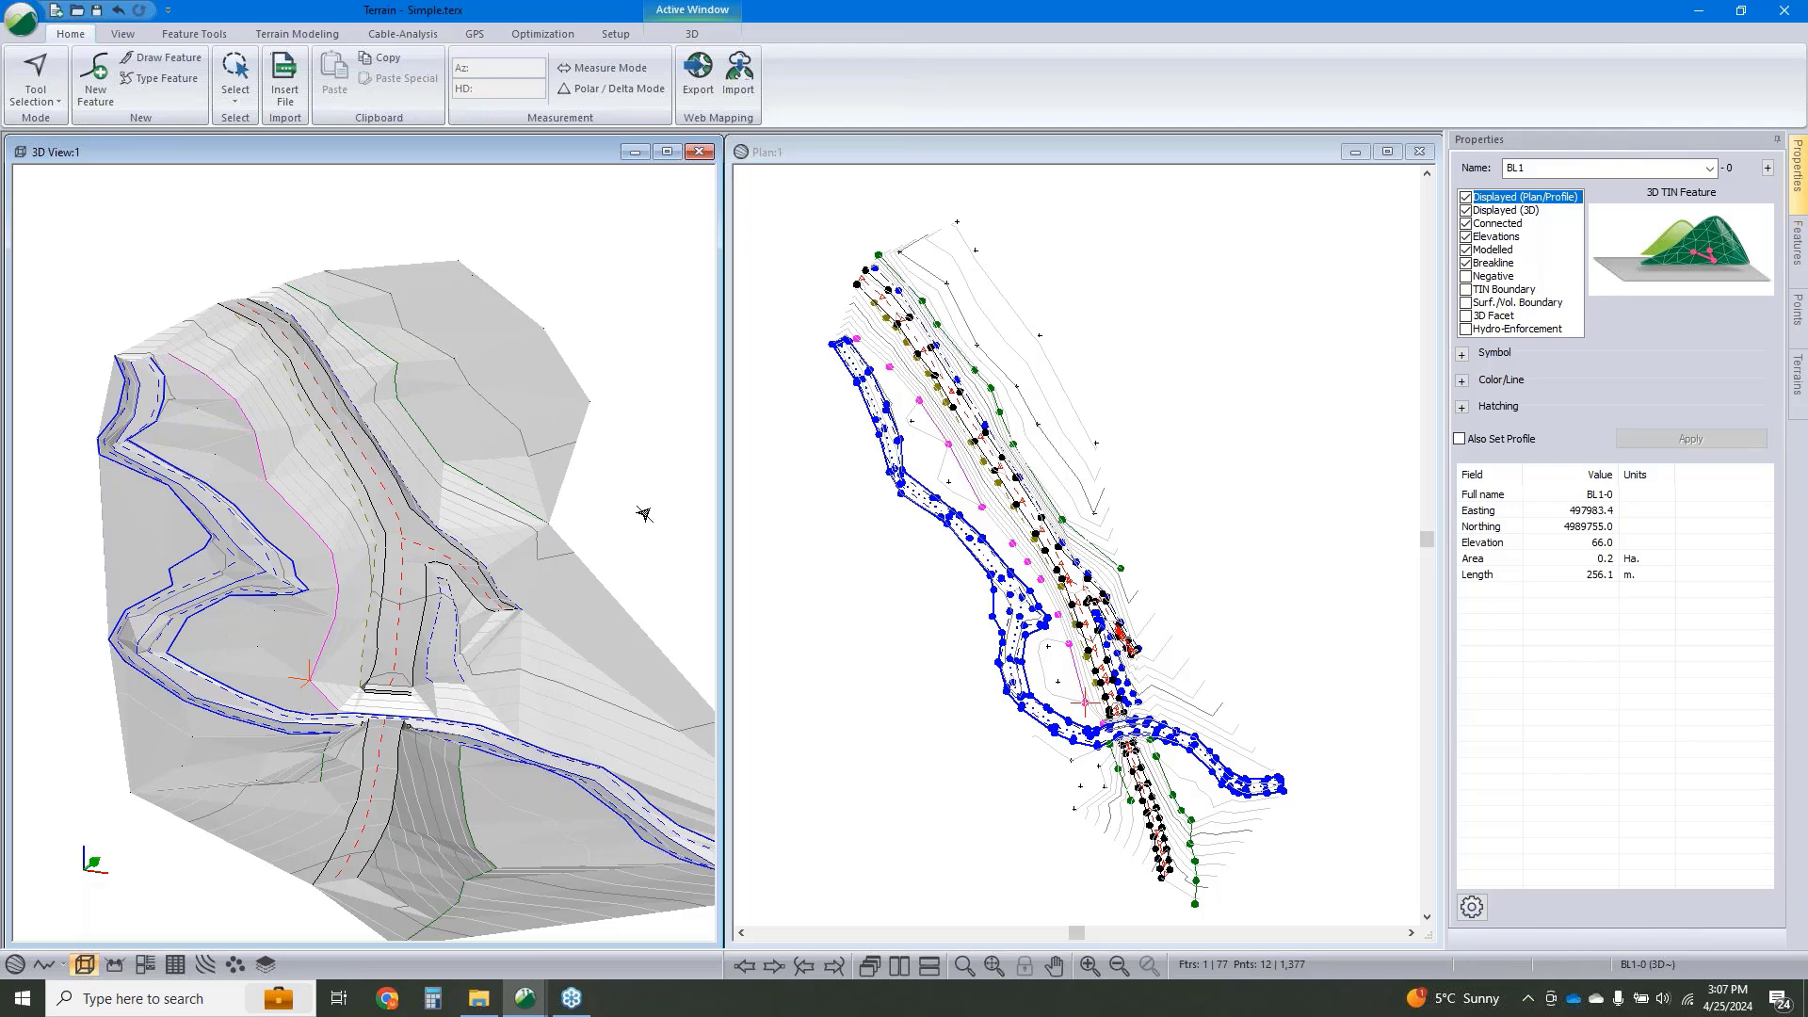
left_click(986, 335)
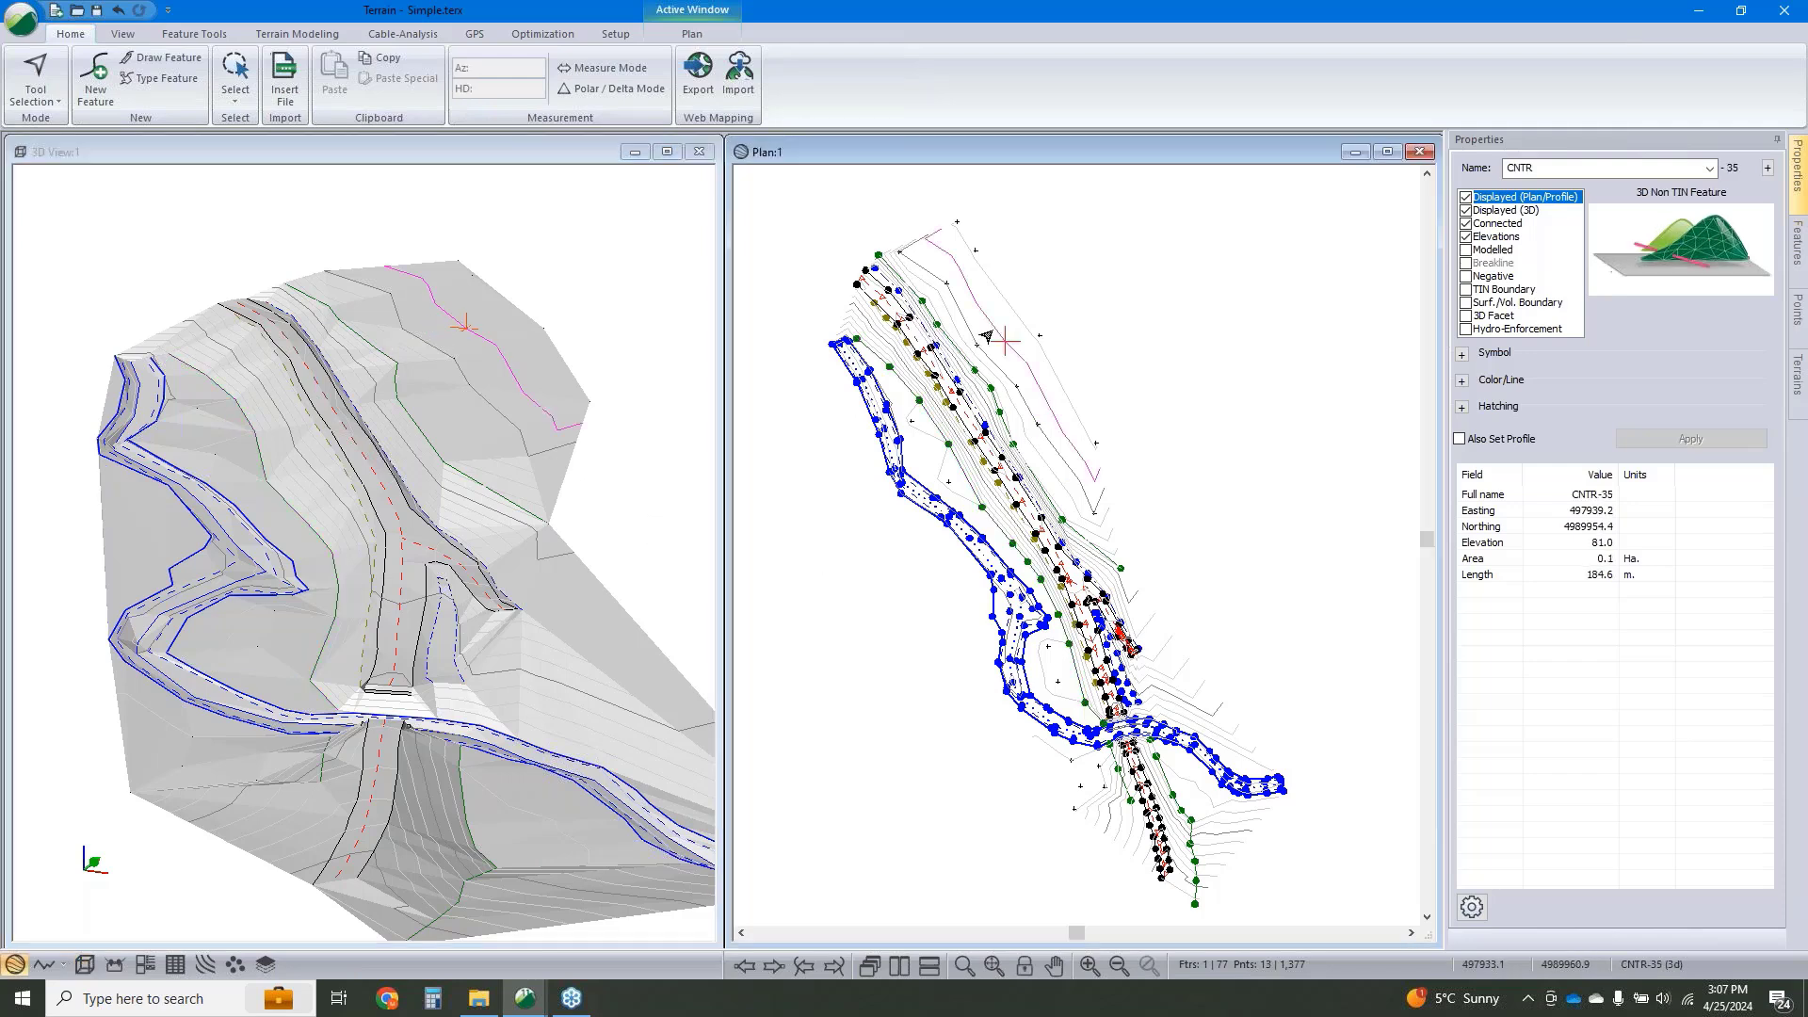
left_click(303, 36)
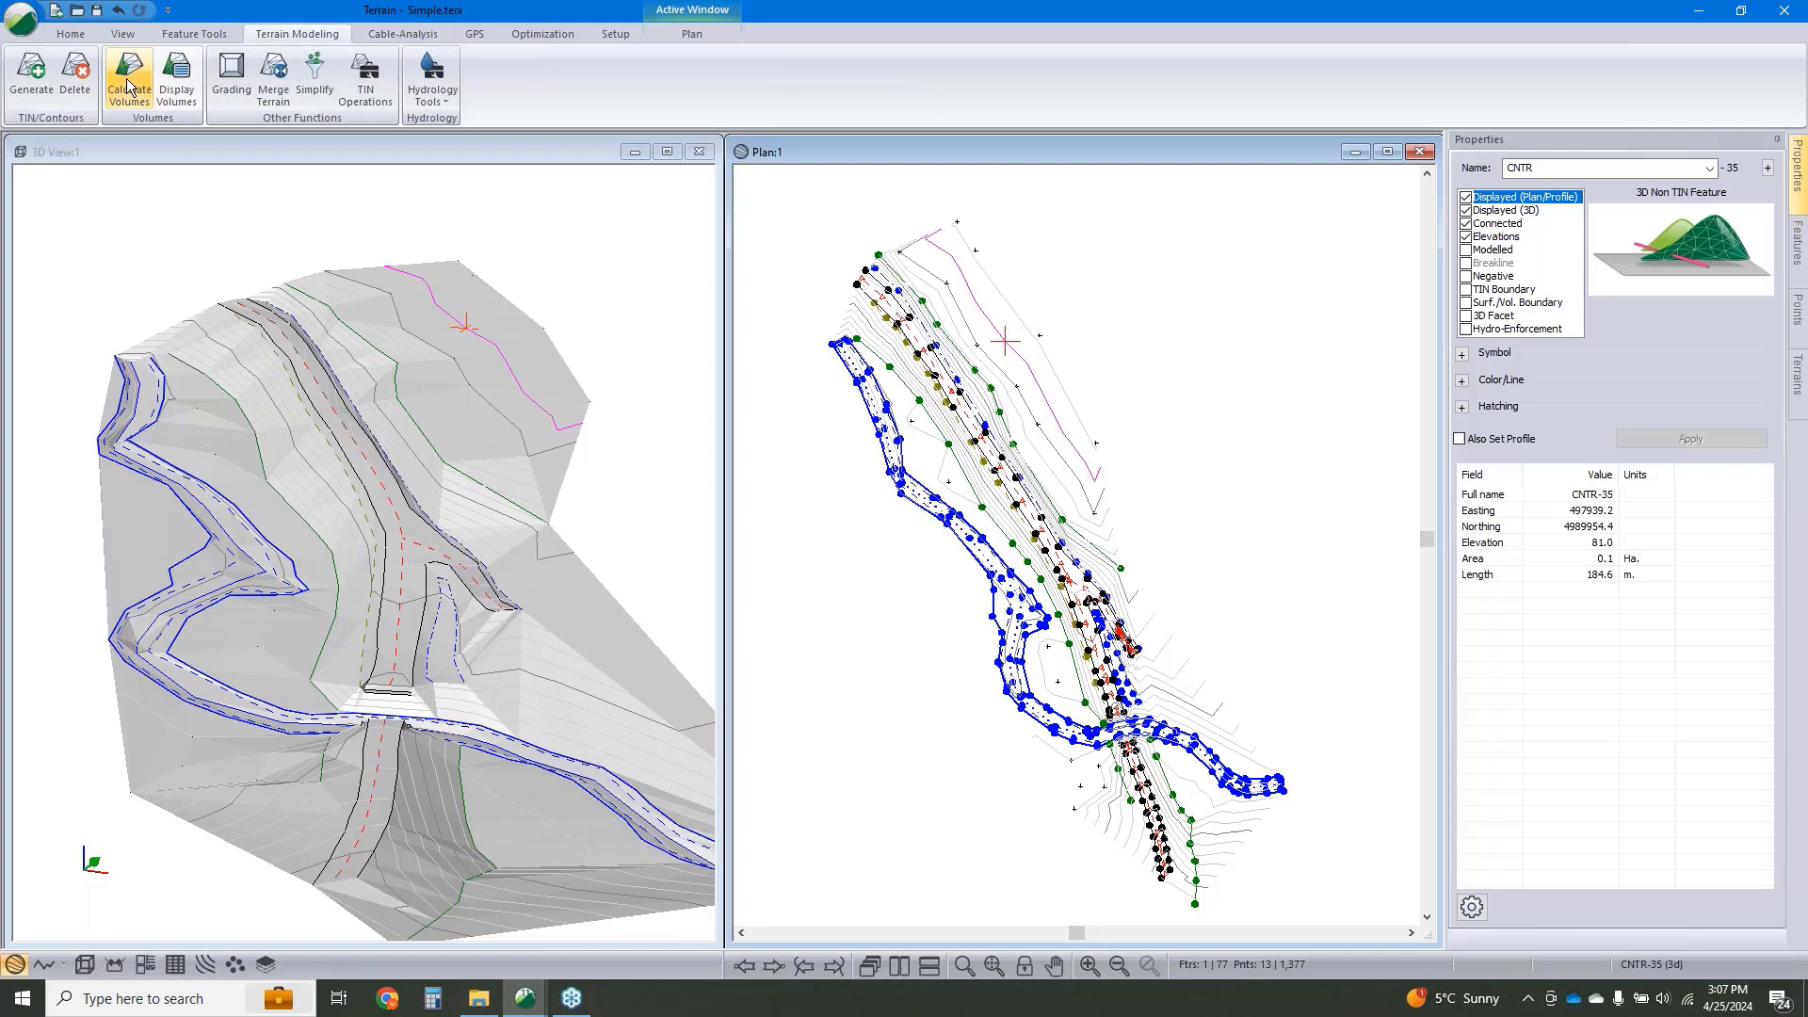
left_click(75, 80)
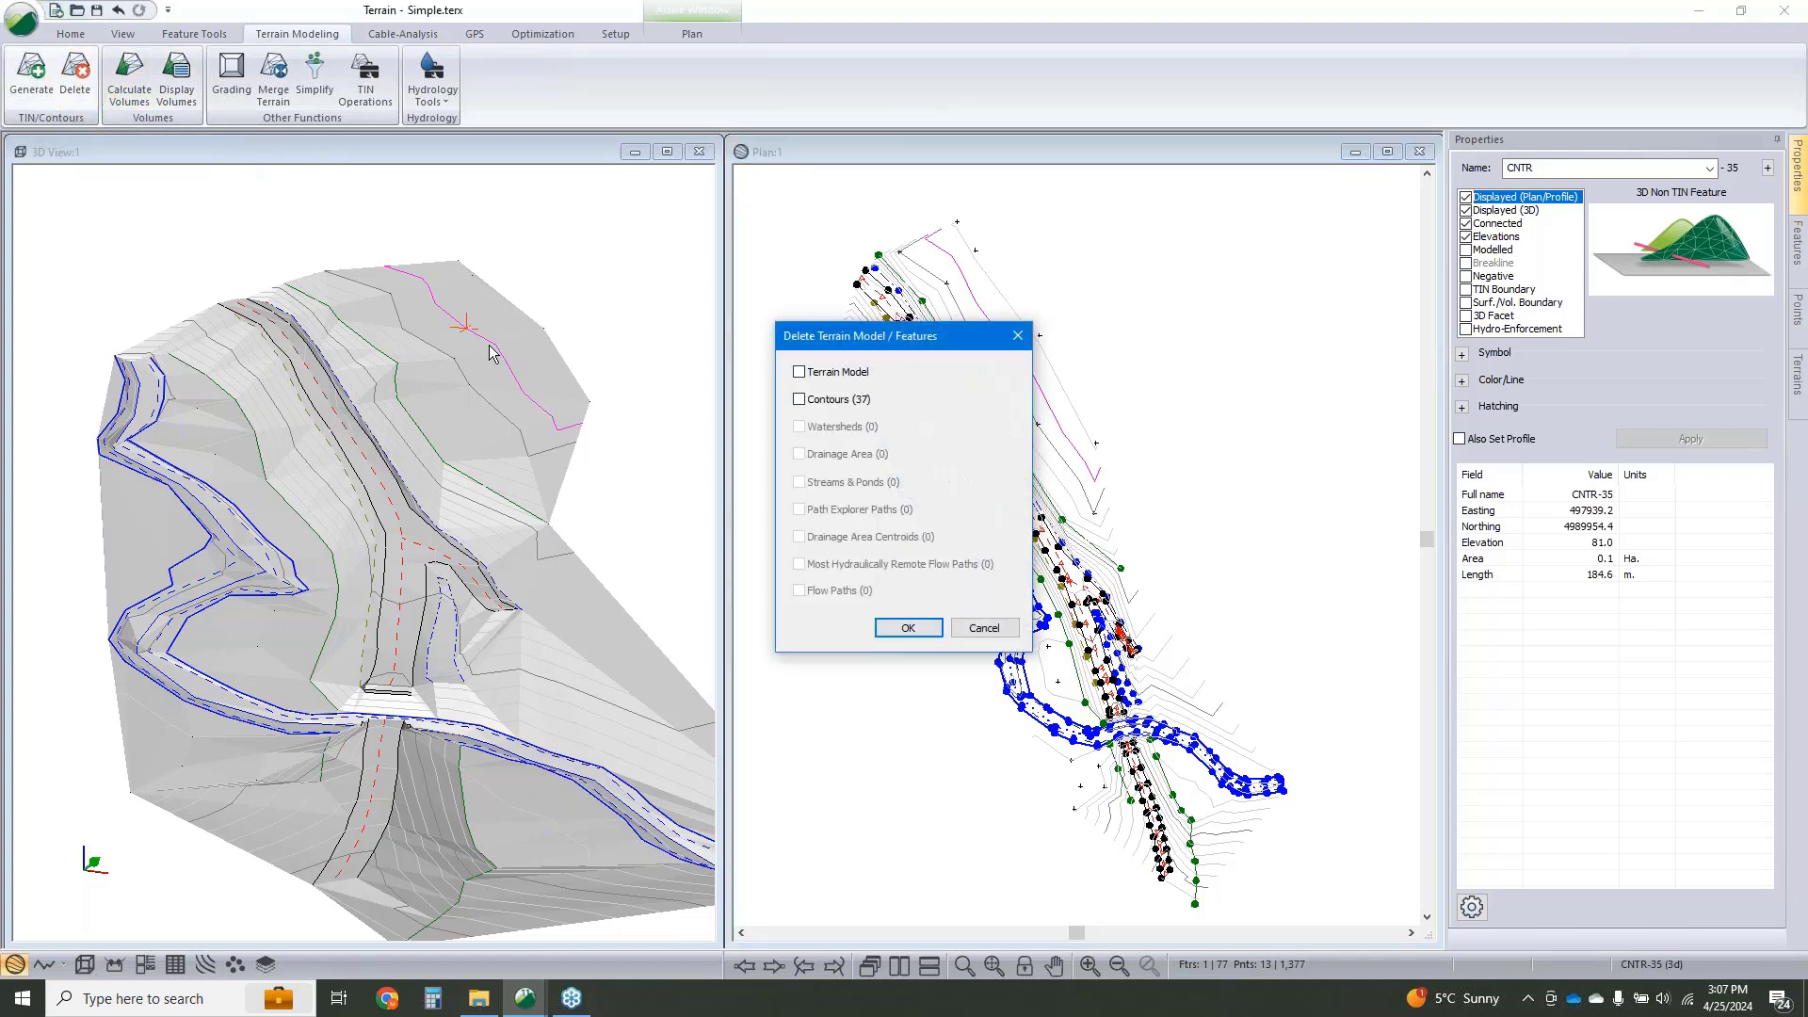
left_click(799, 399)
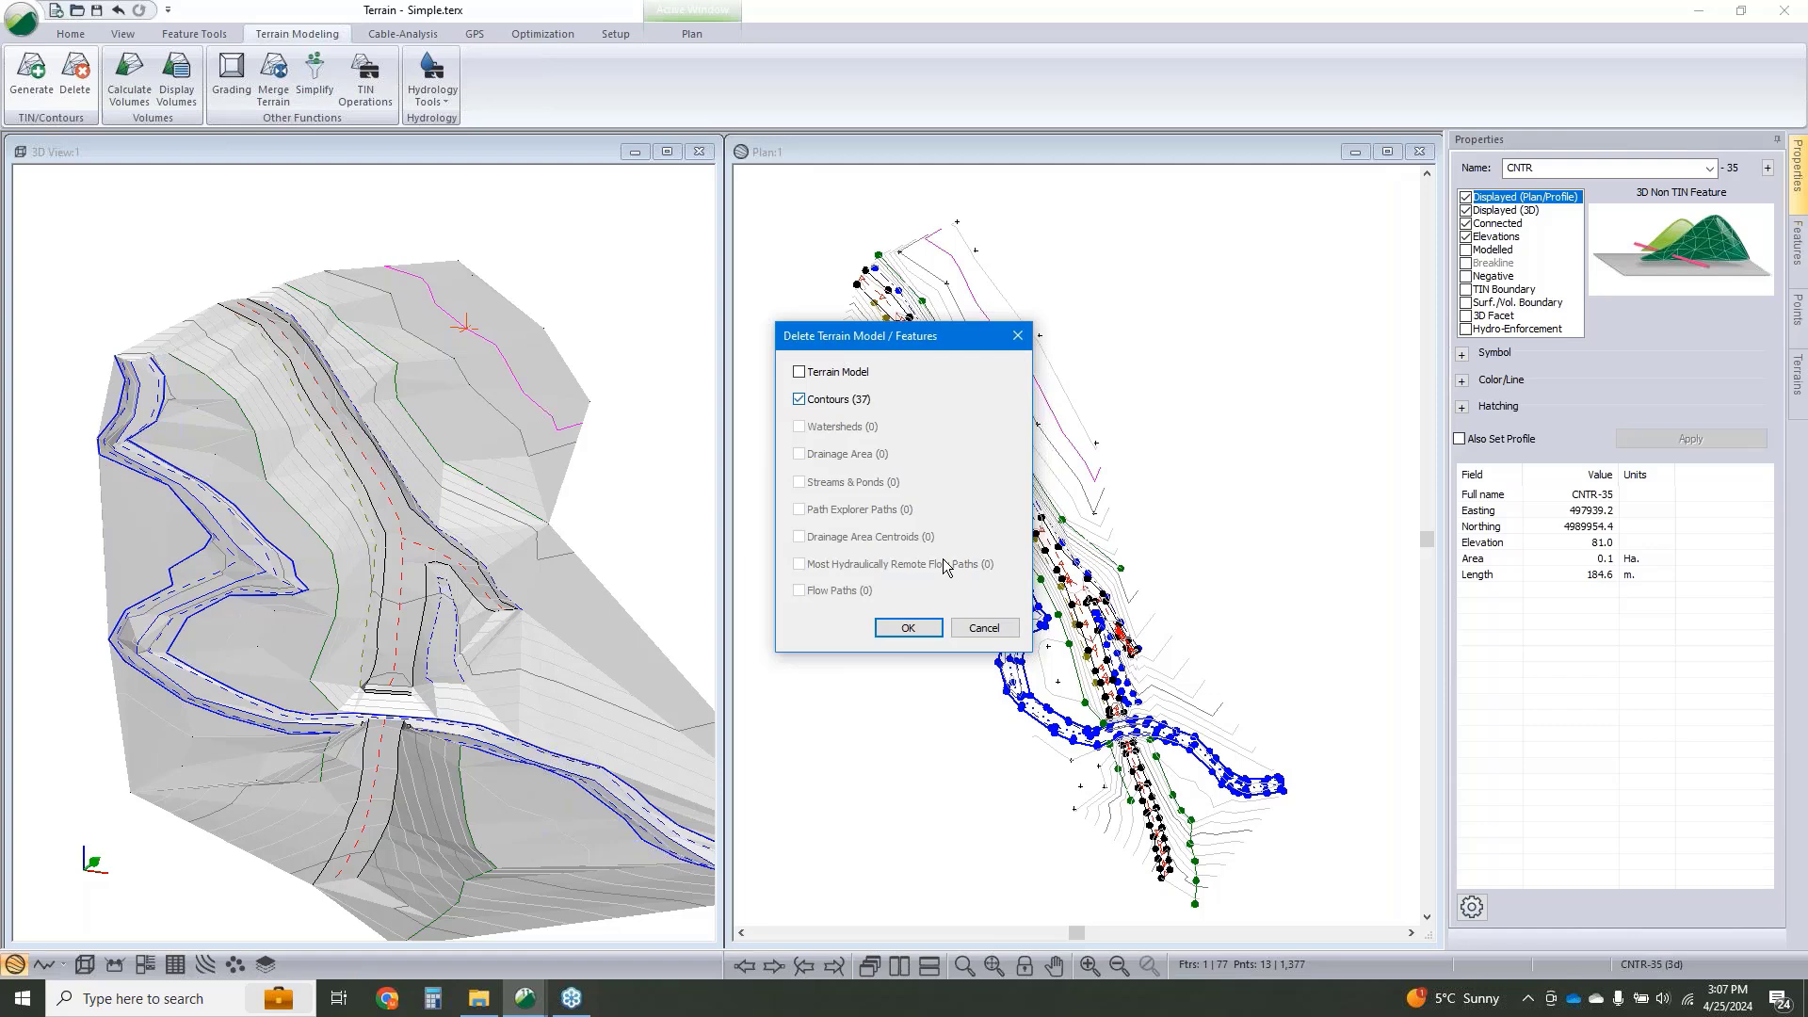
left_click(907, 628)
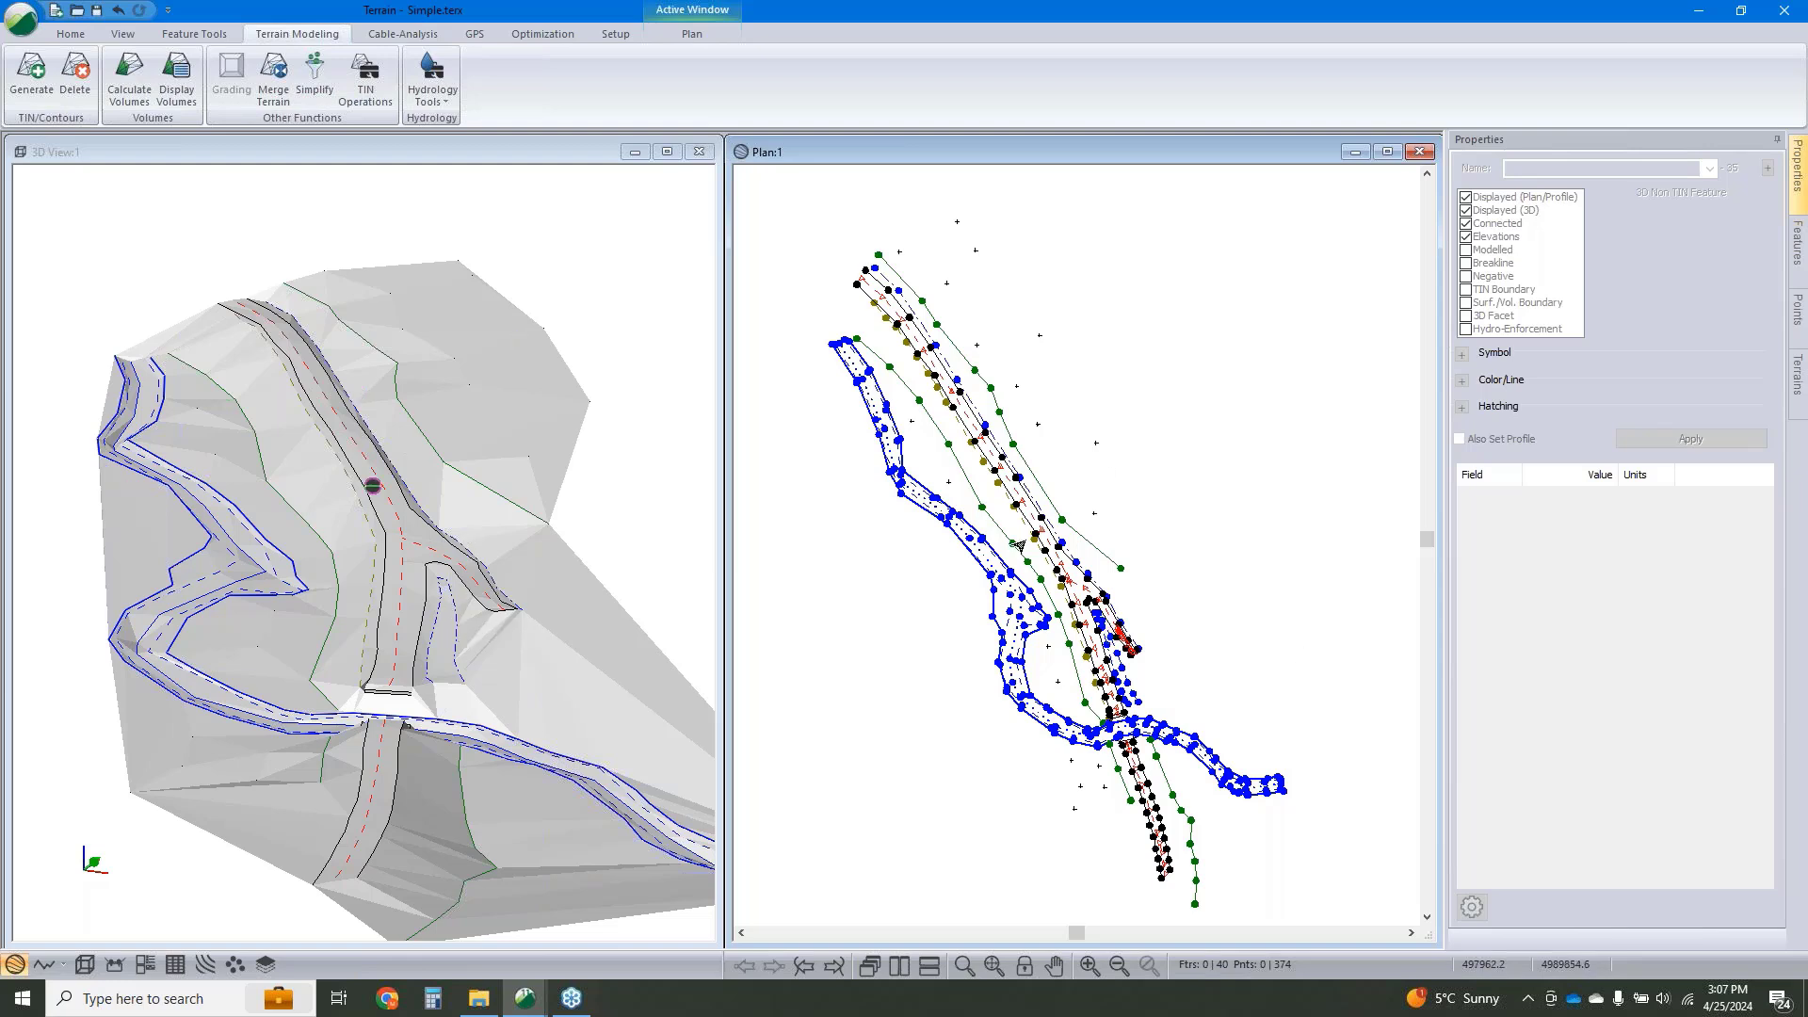
Generate the terrain with major contours every 5 and minor contours every 1, leaving contour thinning and smoothing off.
left_click(31, 70)
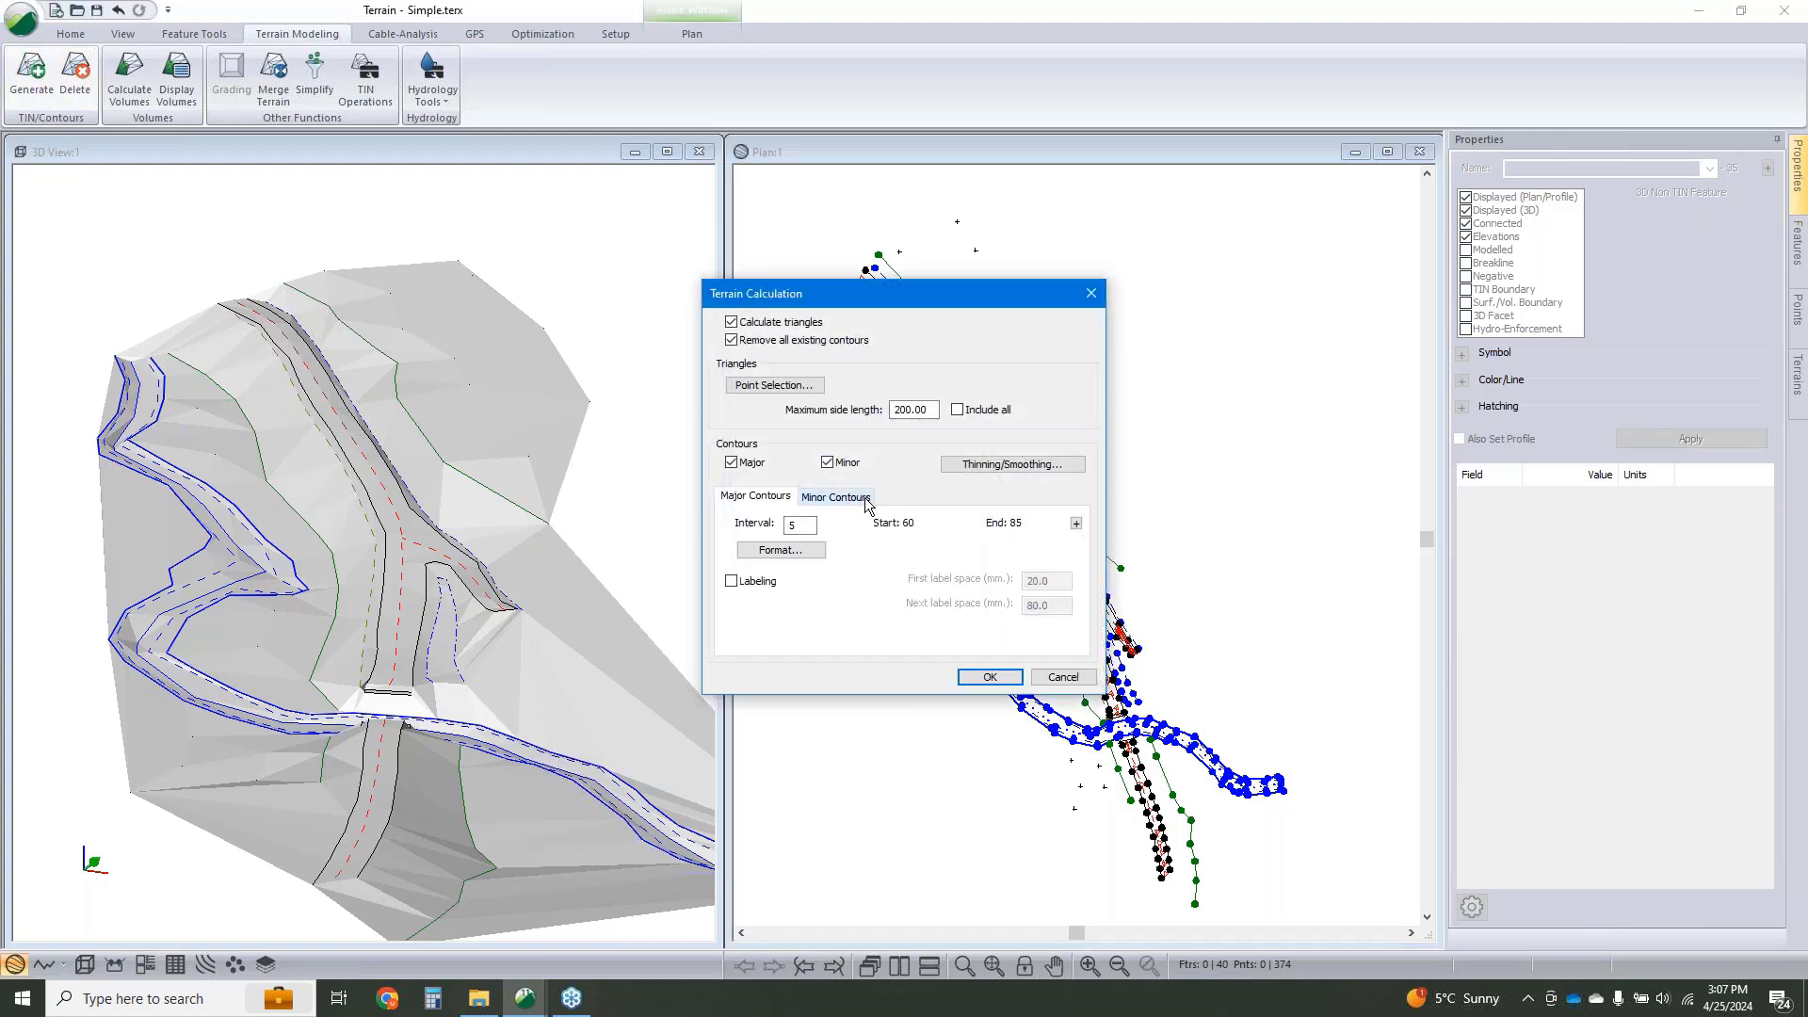
left_click(876, 500)
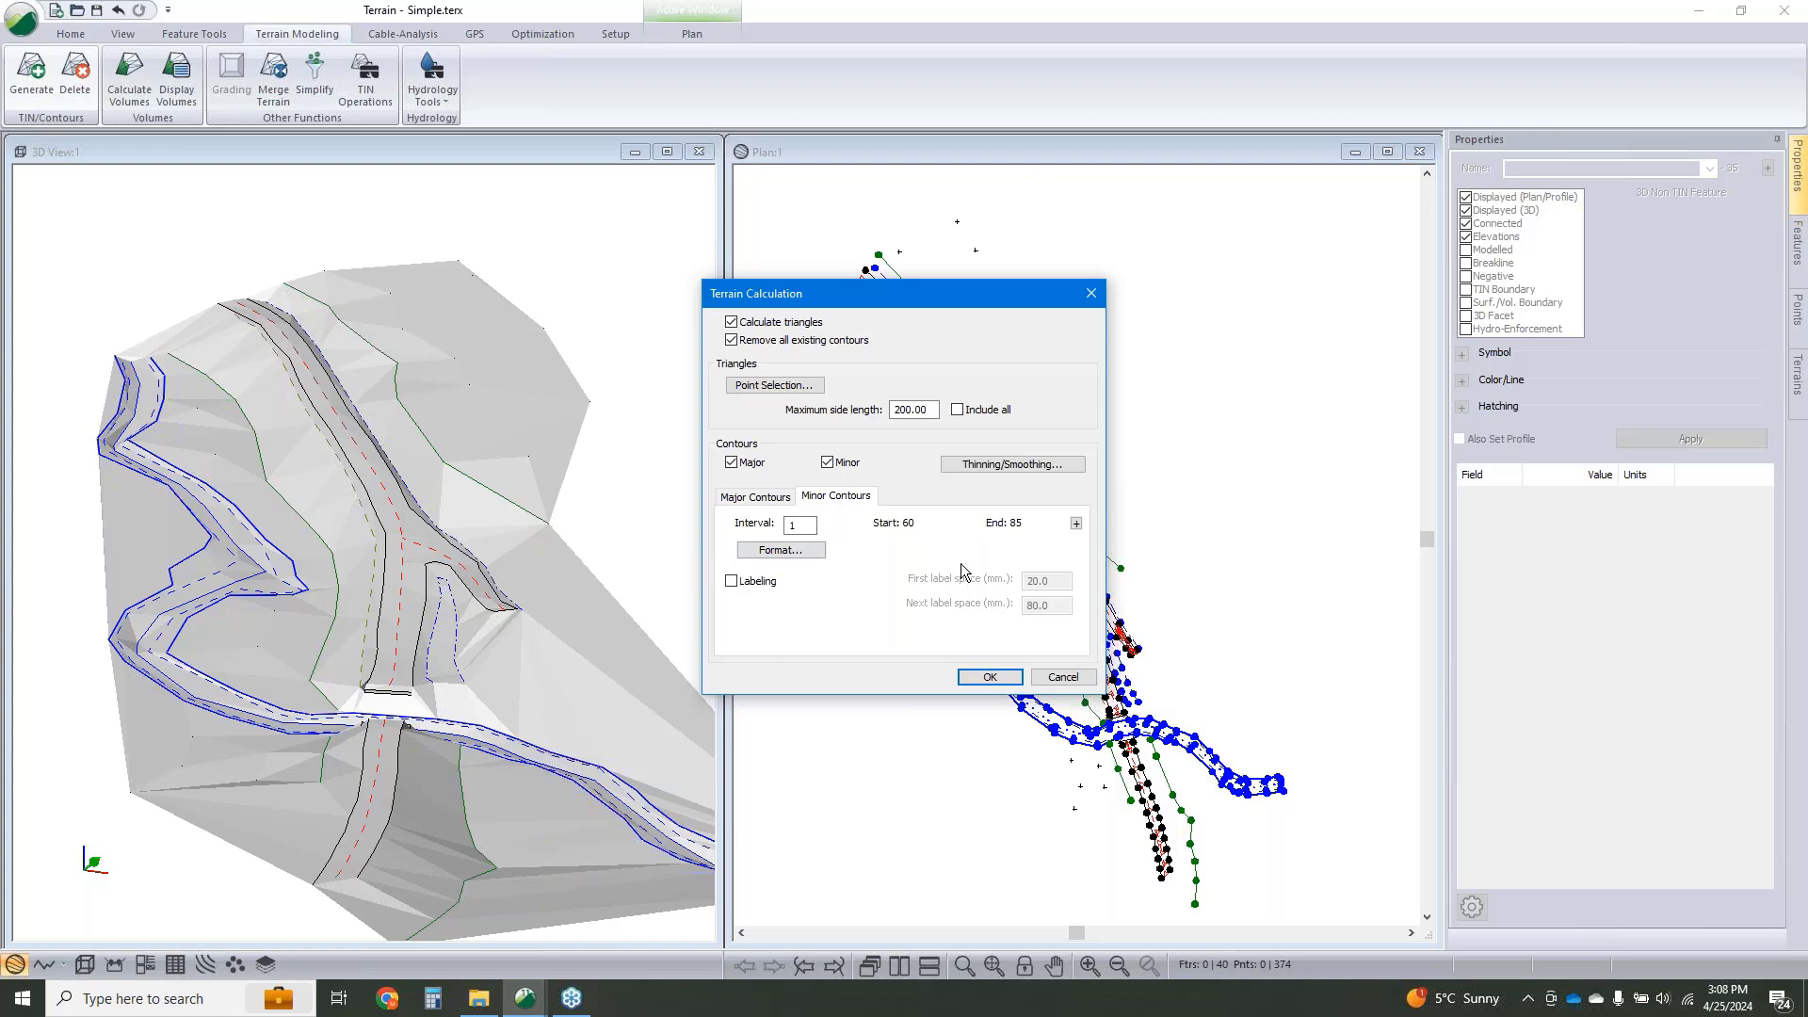
left_click(1013, 464)
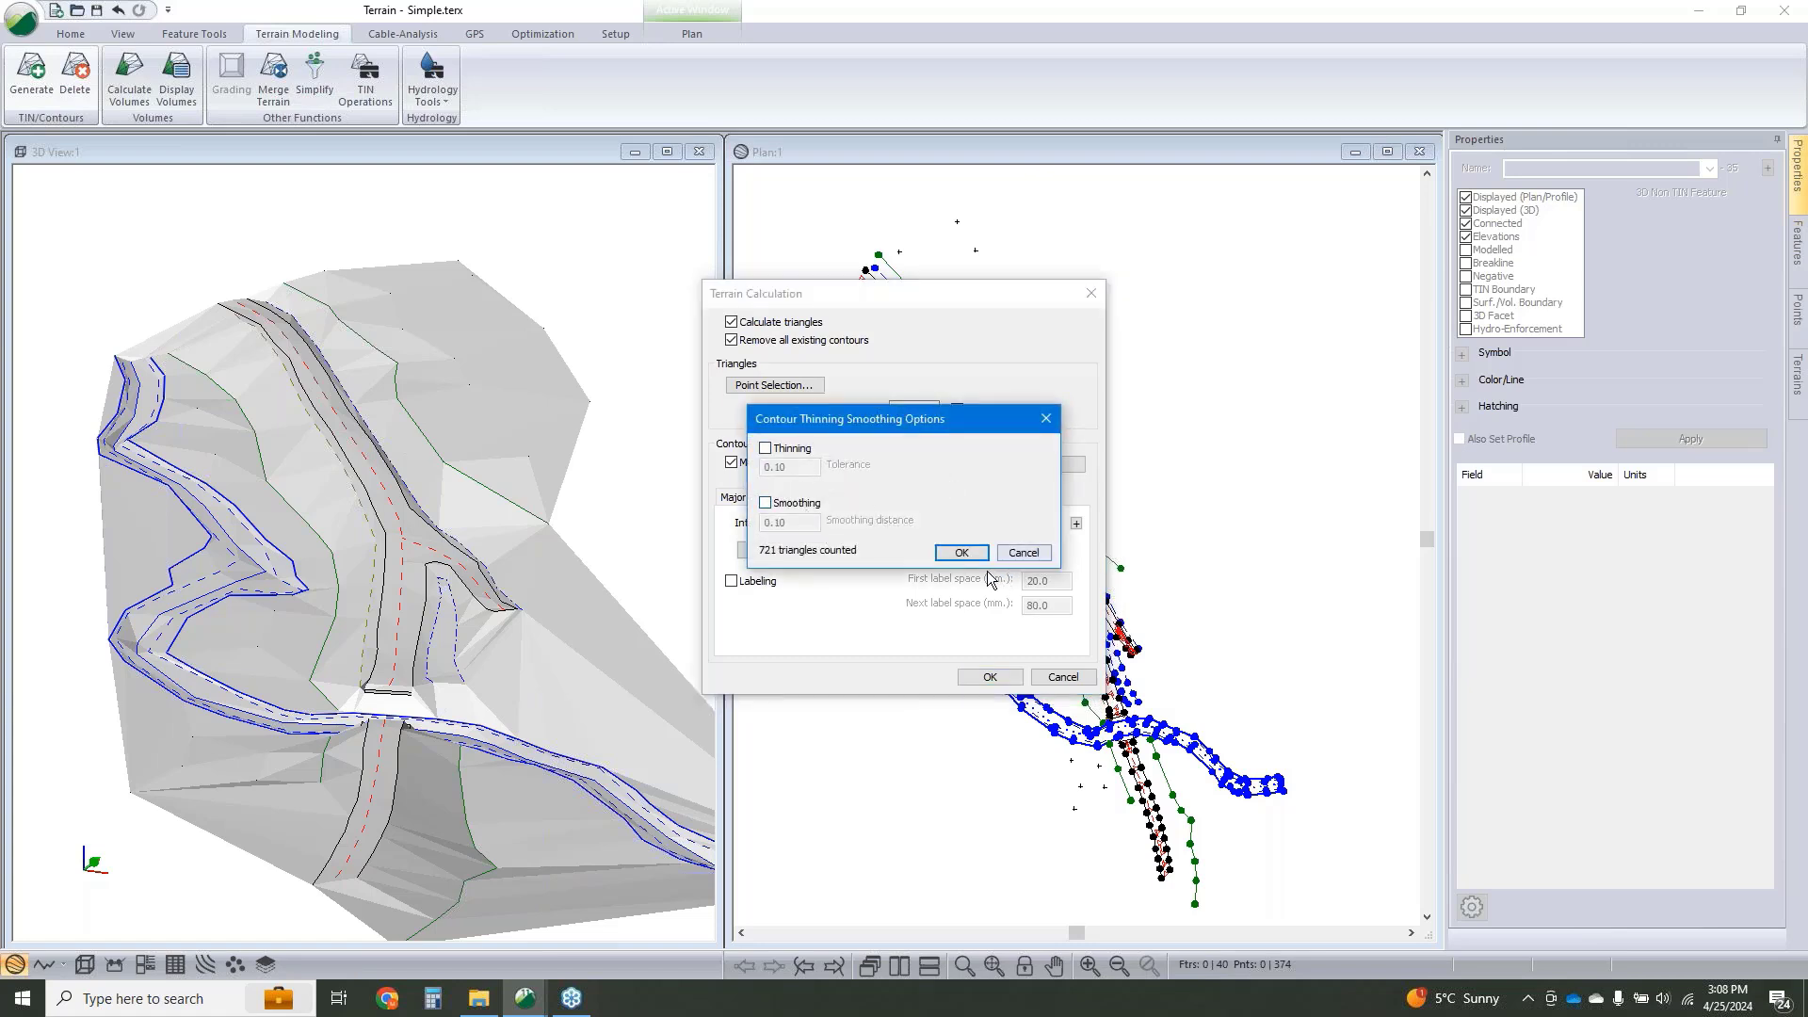
left_click(965, 553)
left_click(1010, 678)
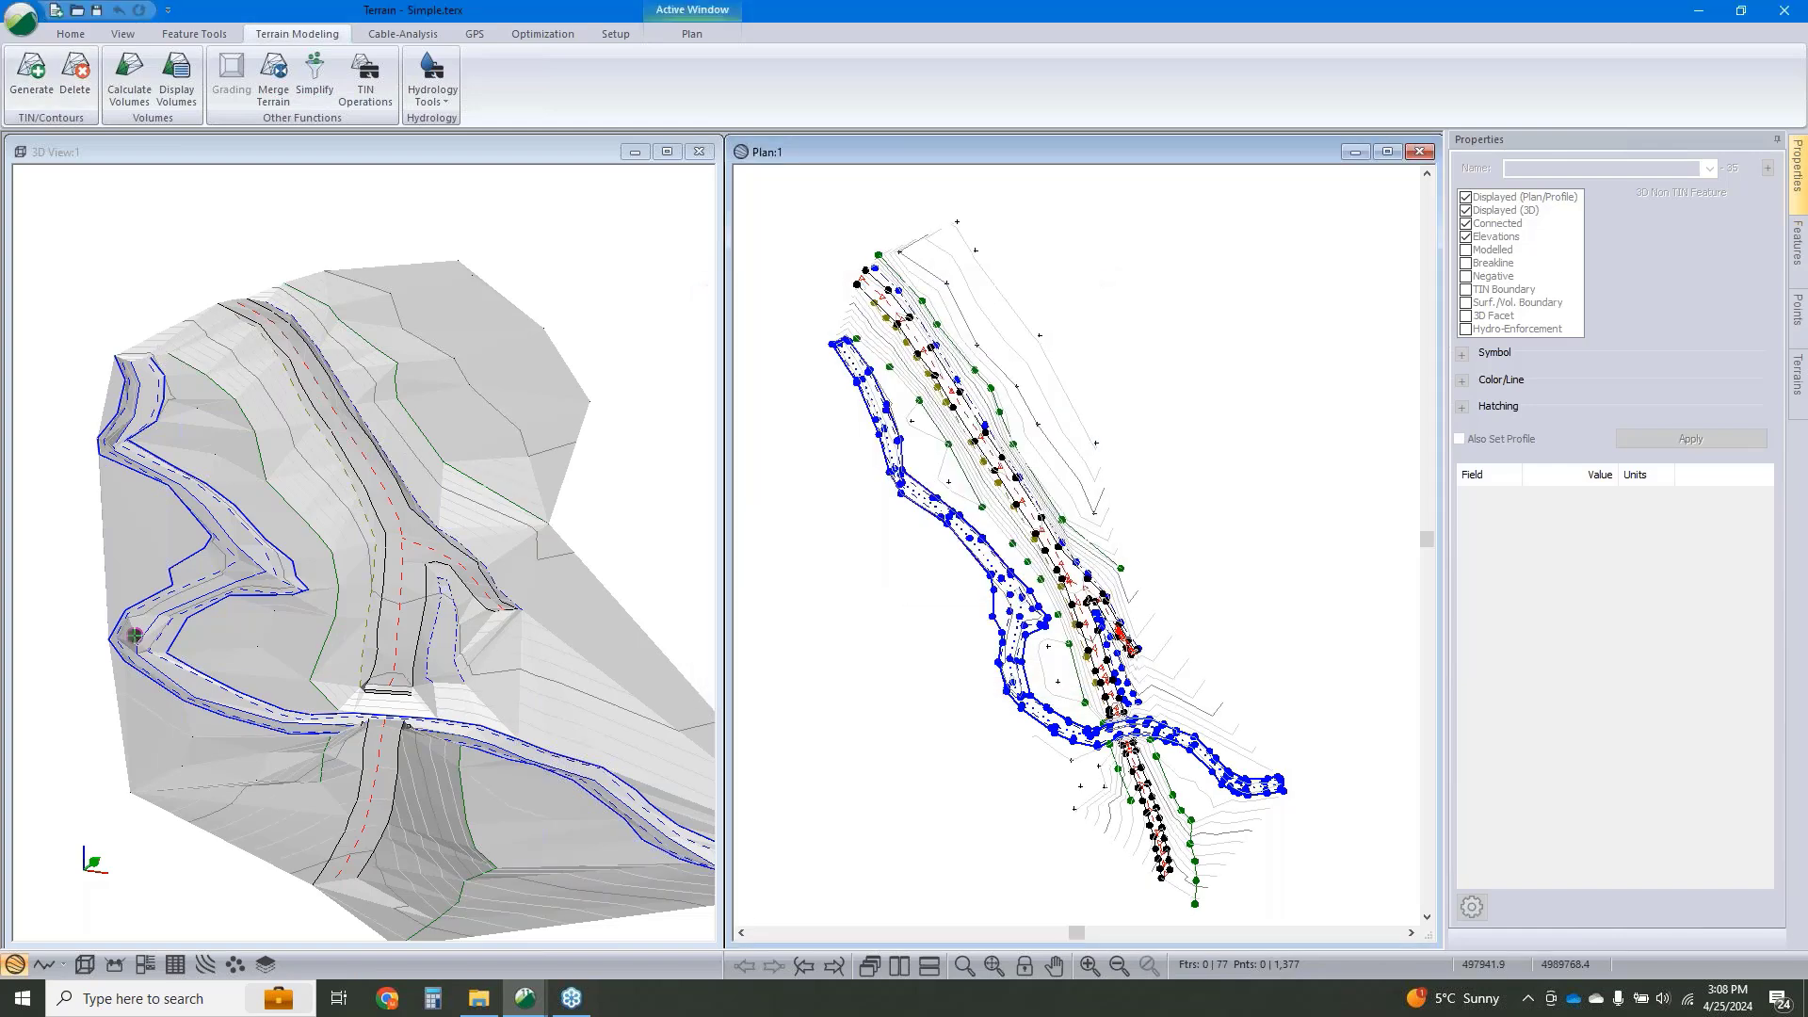
Examine the jagged contour on the flat area beside the river in both the plan and 3D views.
scroll(1043, 629, "up", 1)
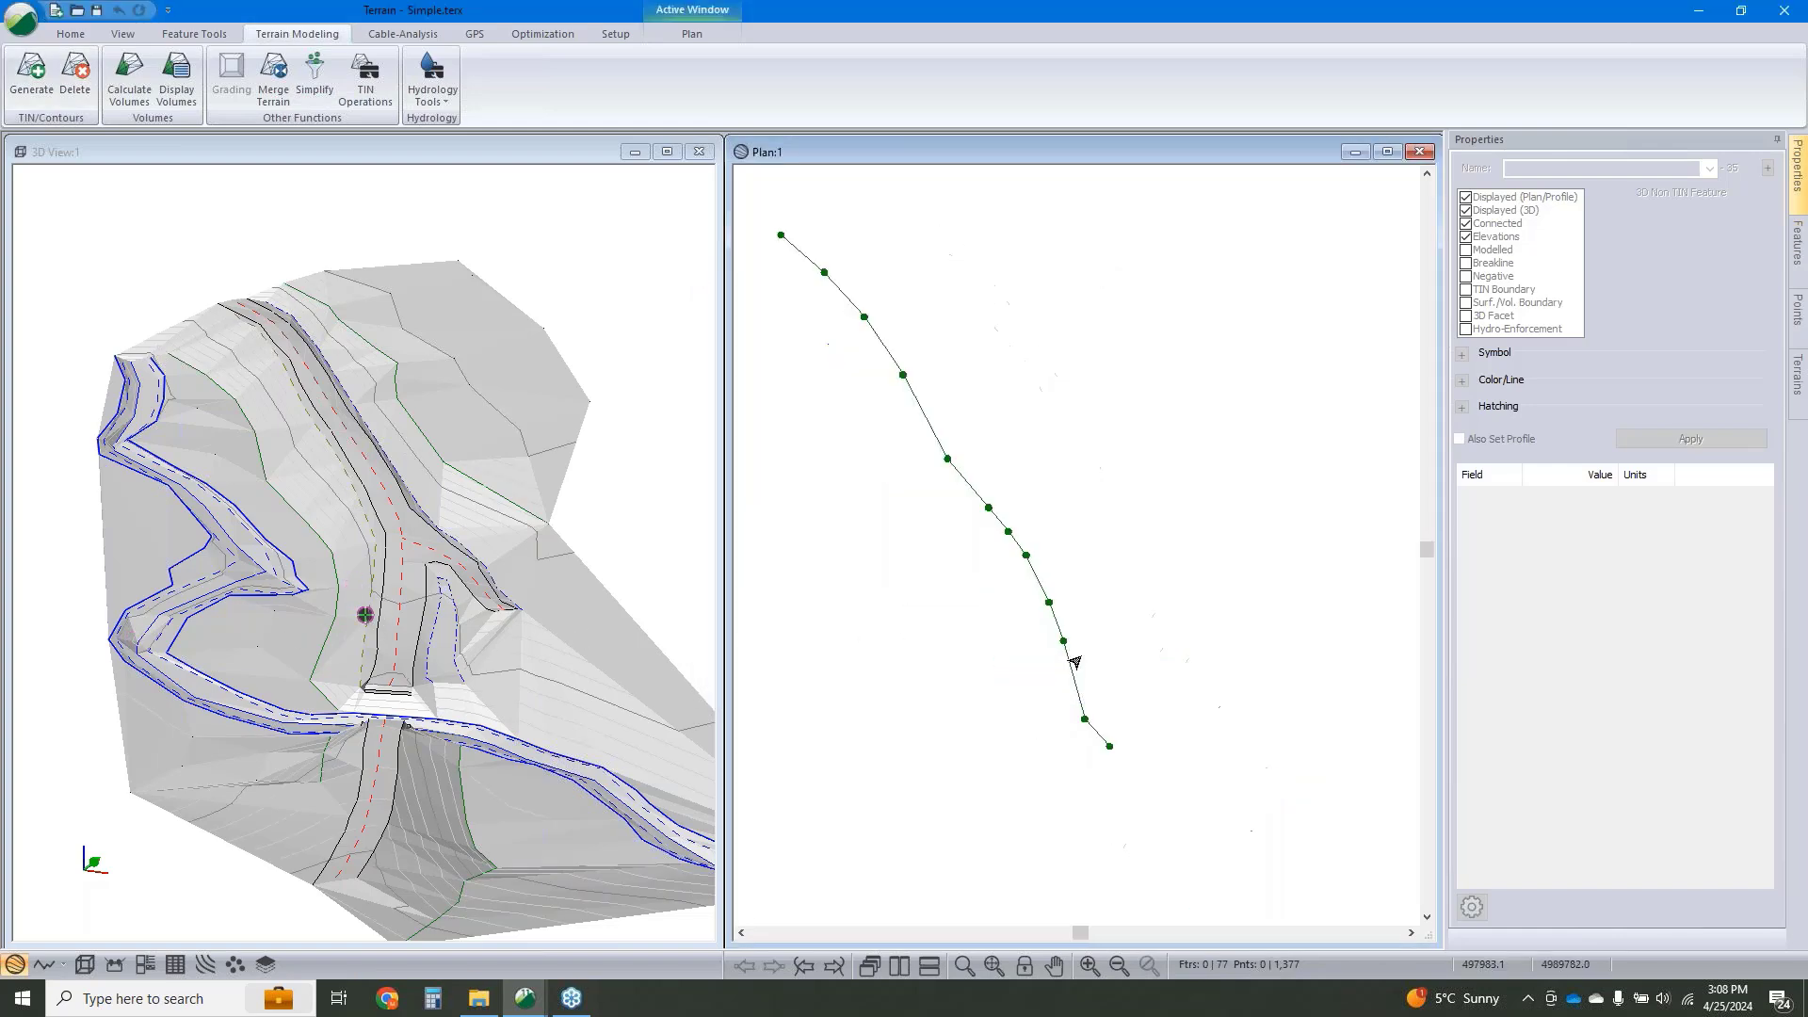
scroll(1046, 672, "up", 1)
scroll(869, 423, "up", 2)
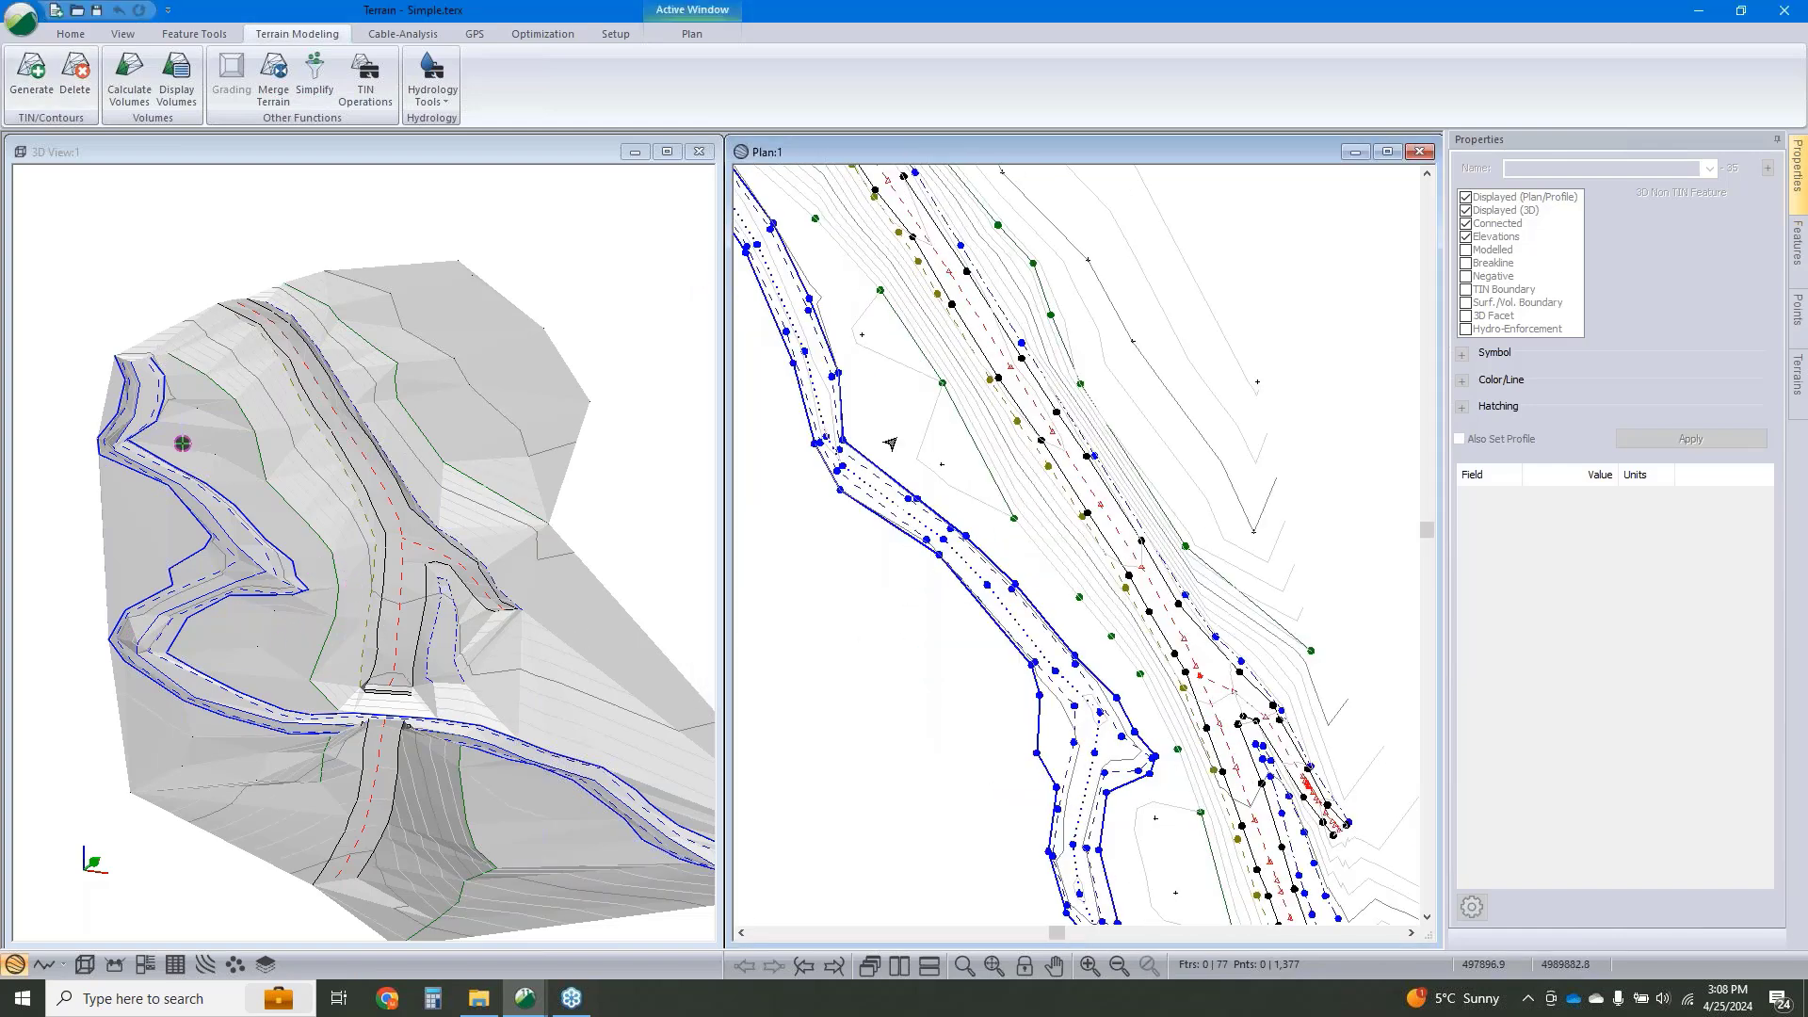
scroll(868, 422, "up", 1)
left_click(875, 434)
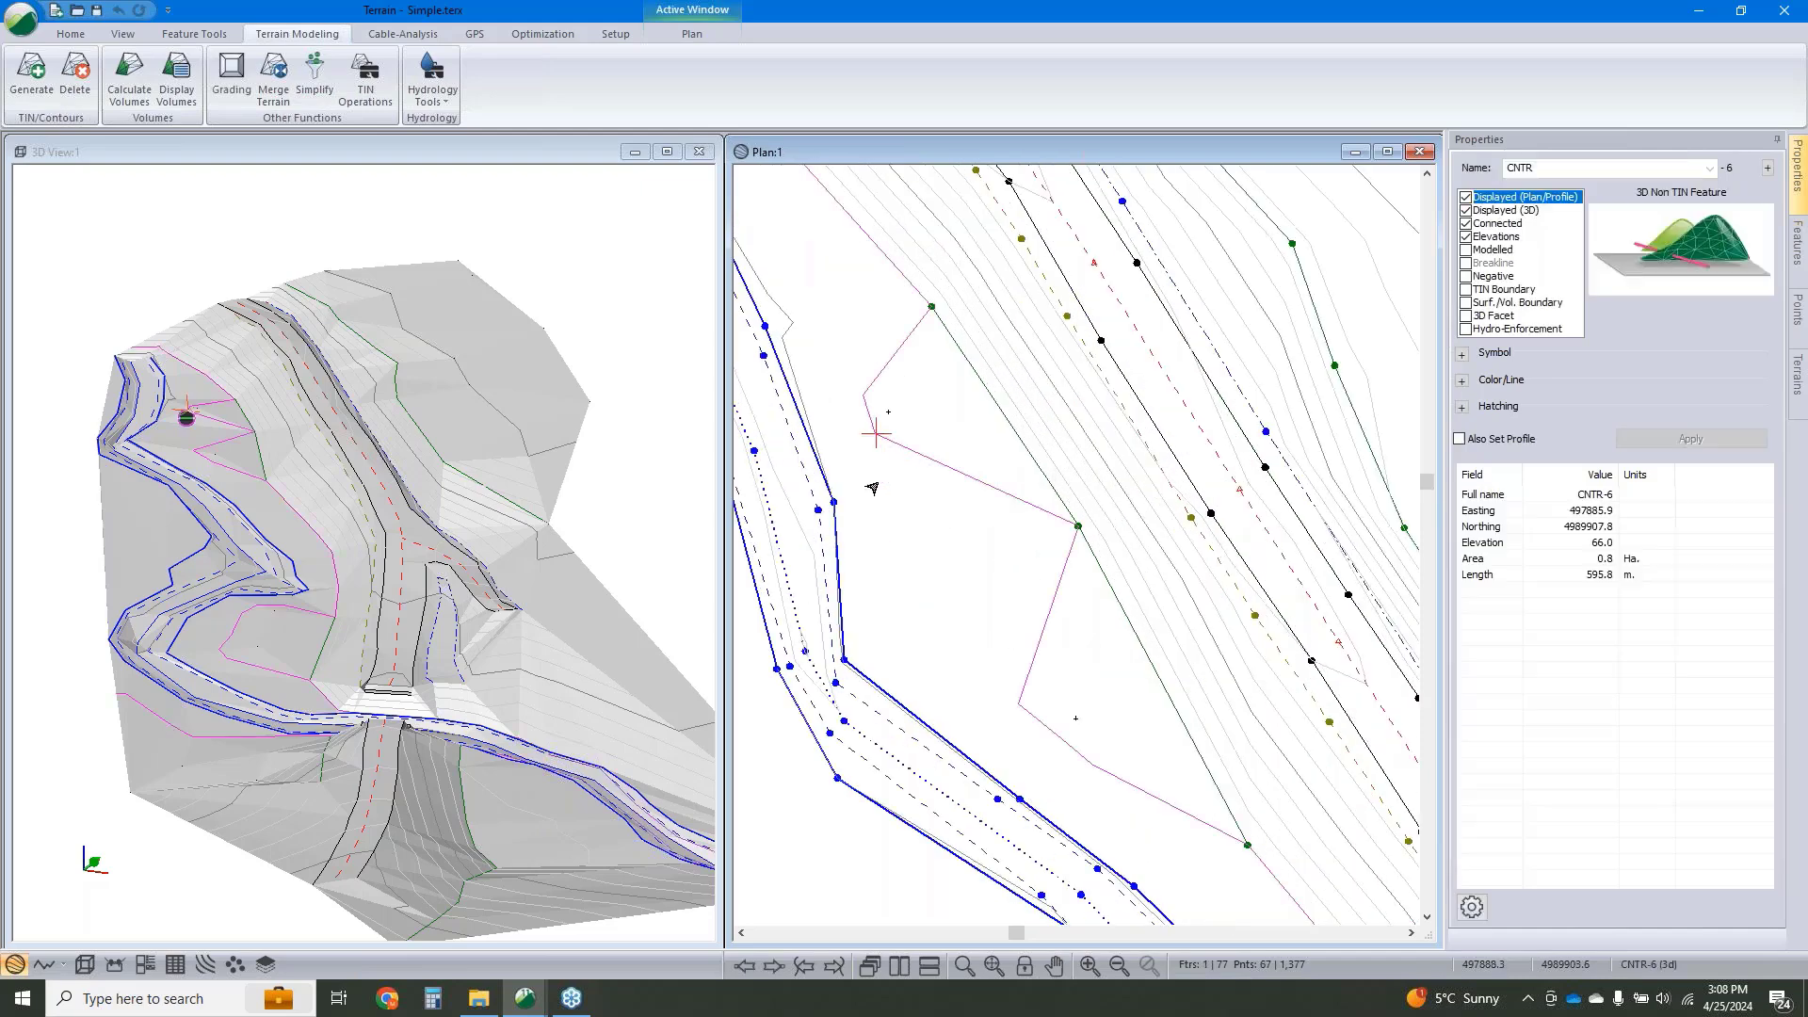
scroll(207, 476, "up", 4)
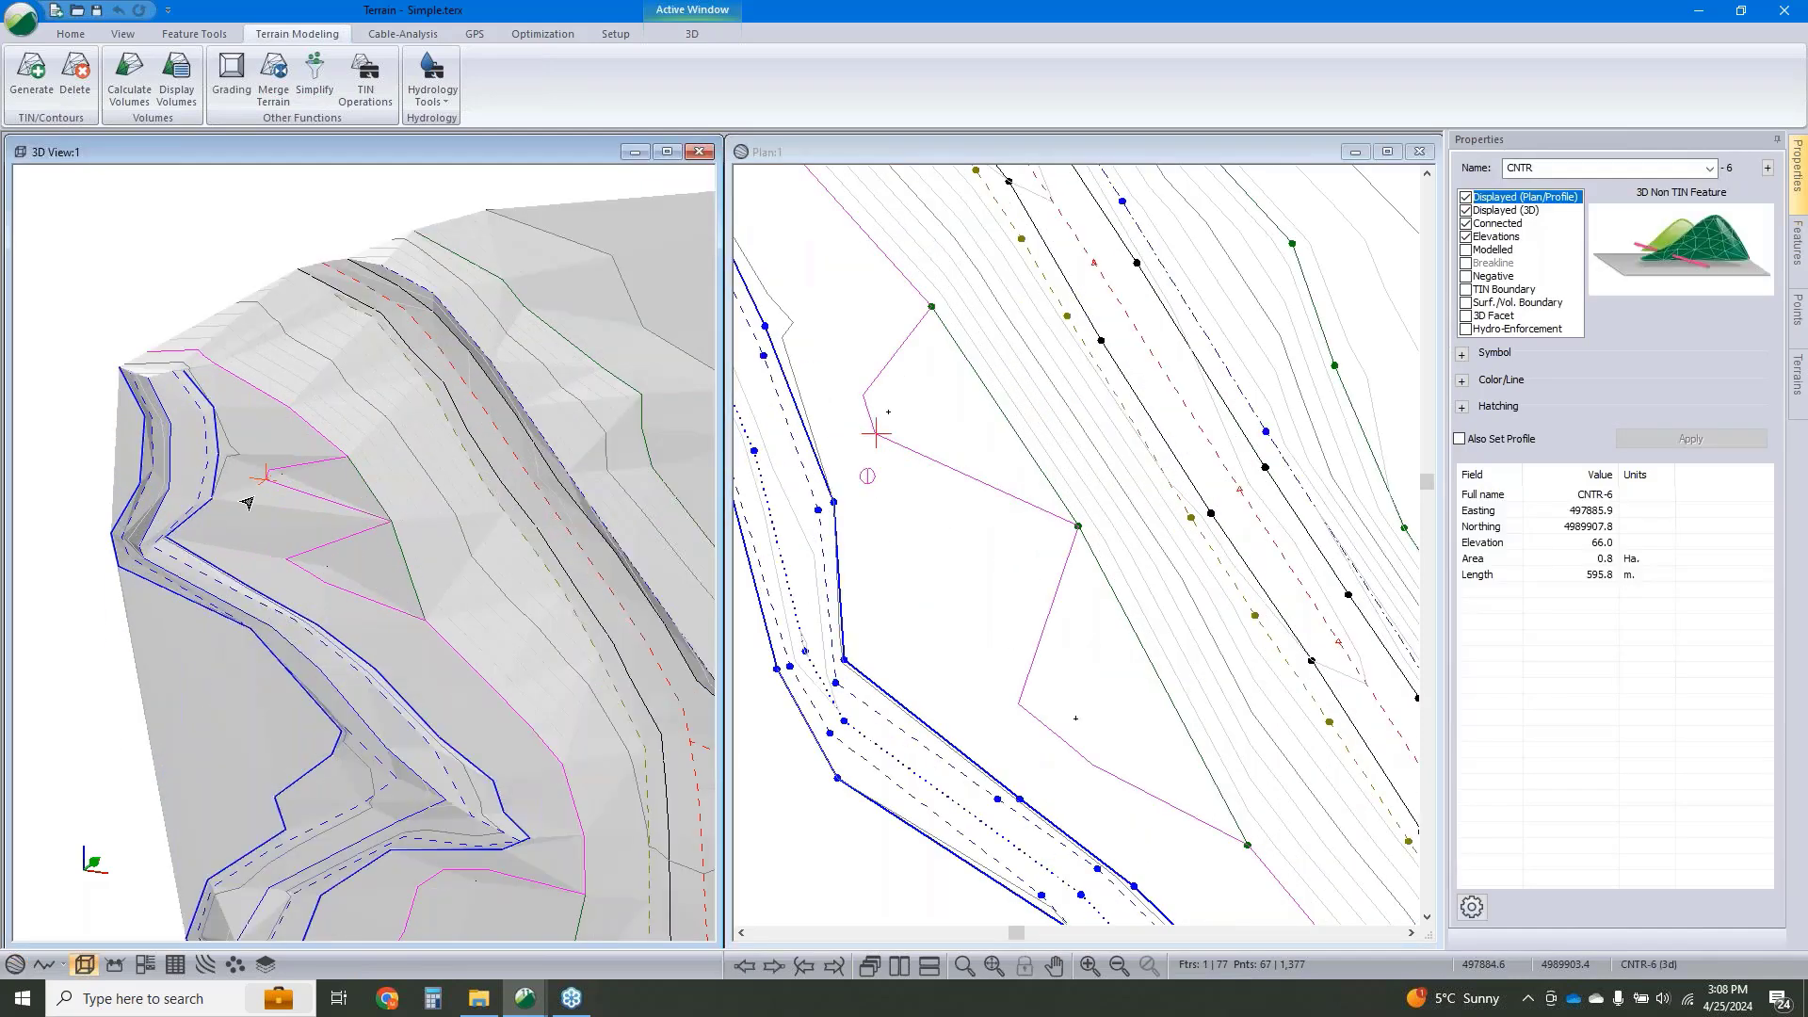
scroll(376, 513, "up", 1)
left_click_drag(375, 514, 472, 530)
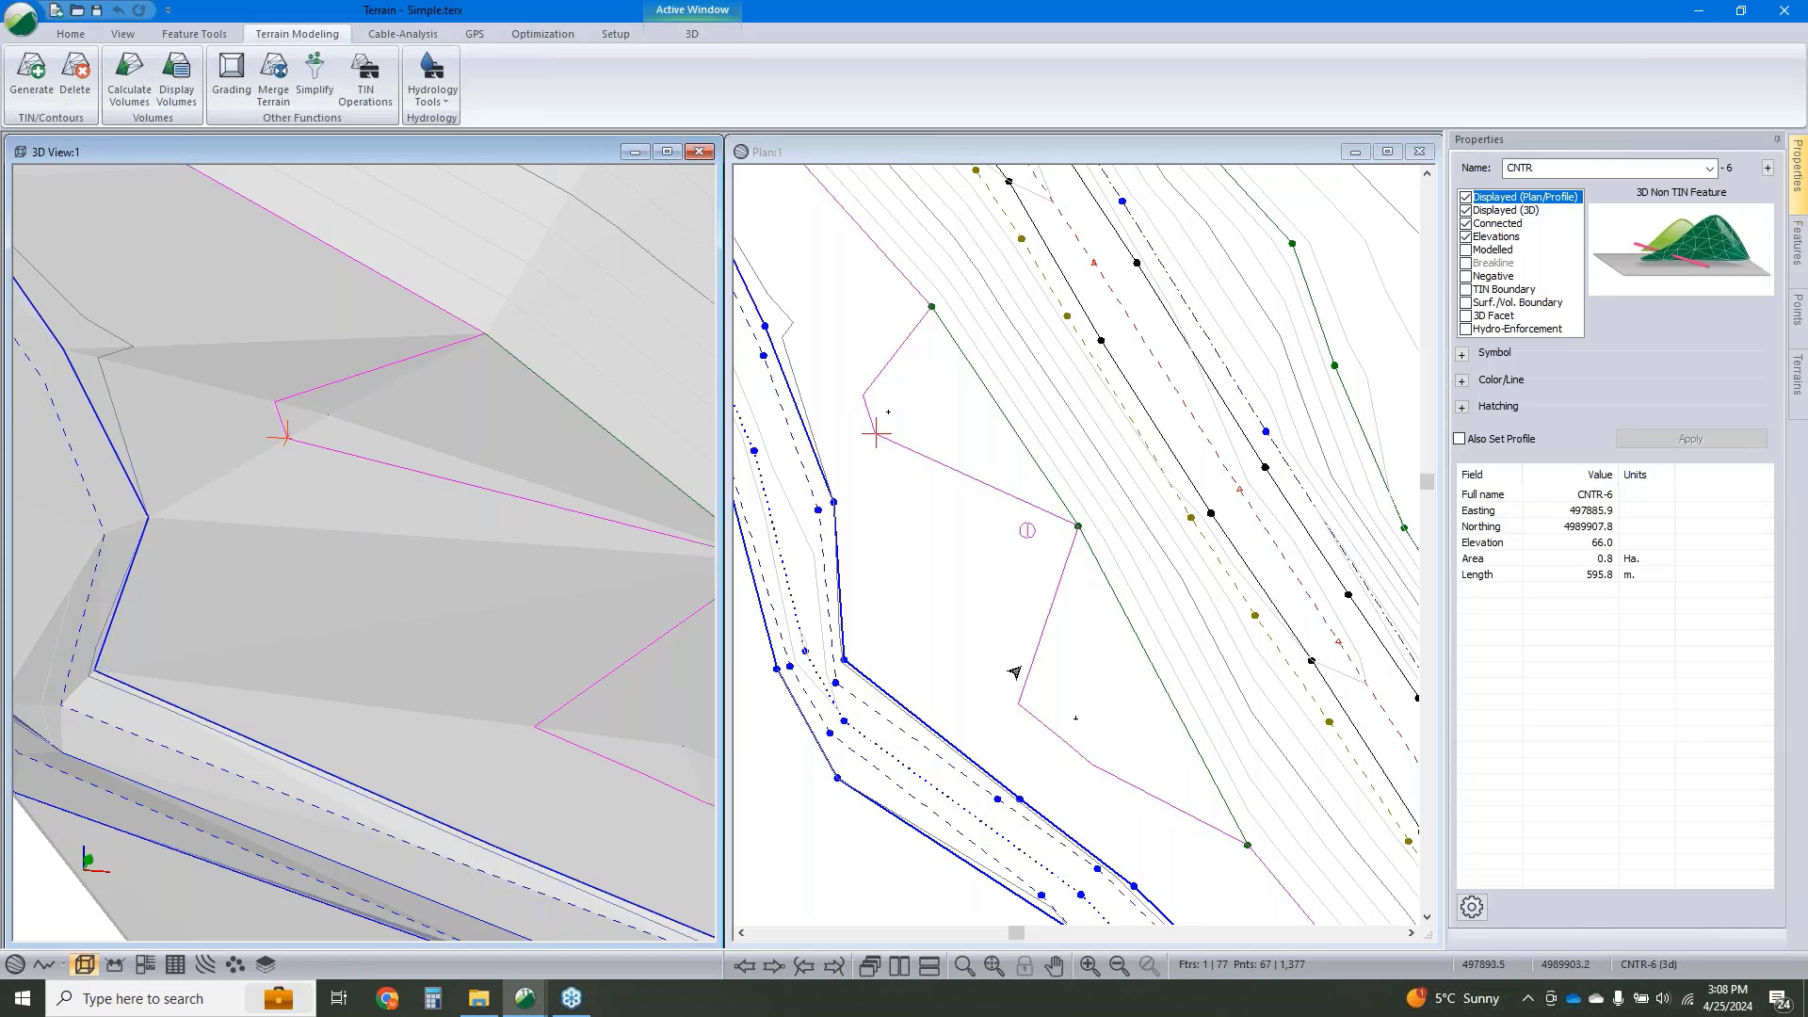
left_click(1011, 531)
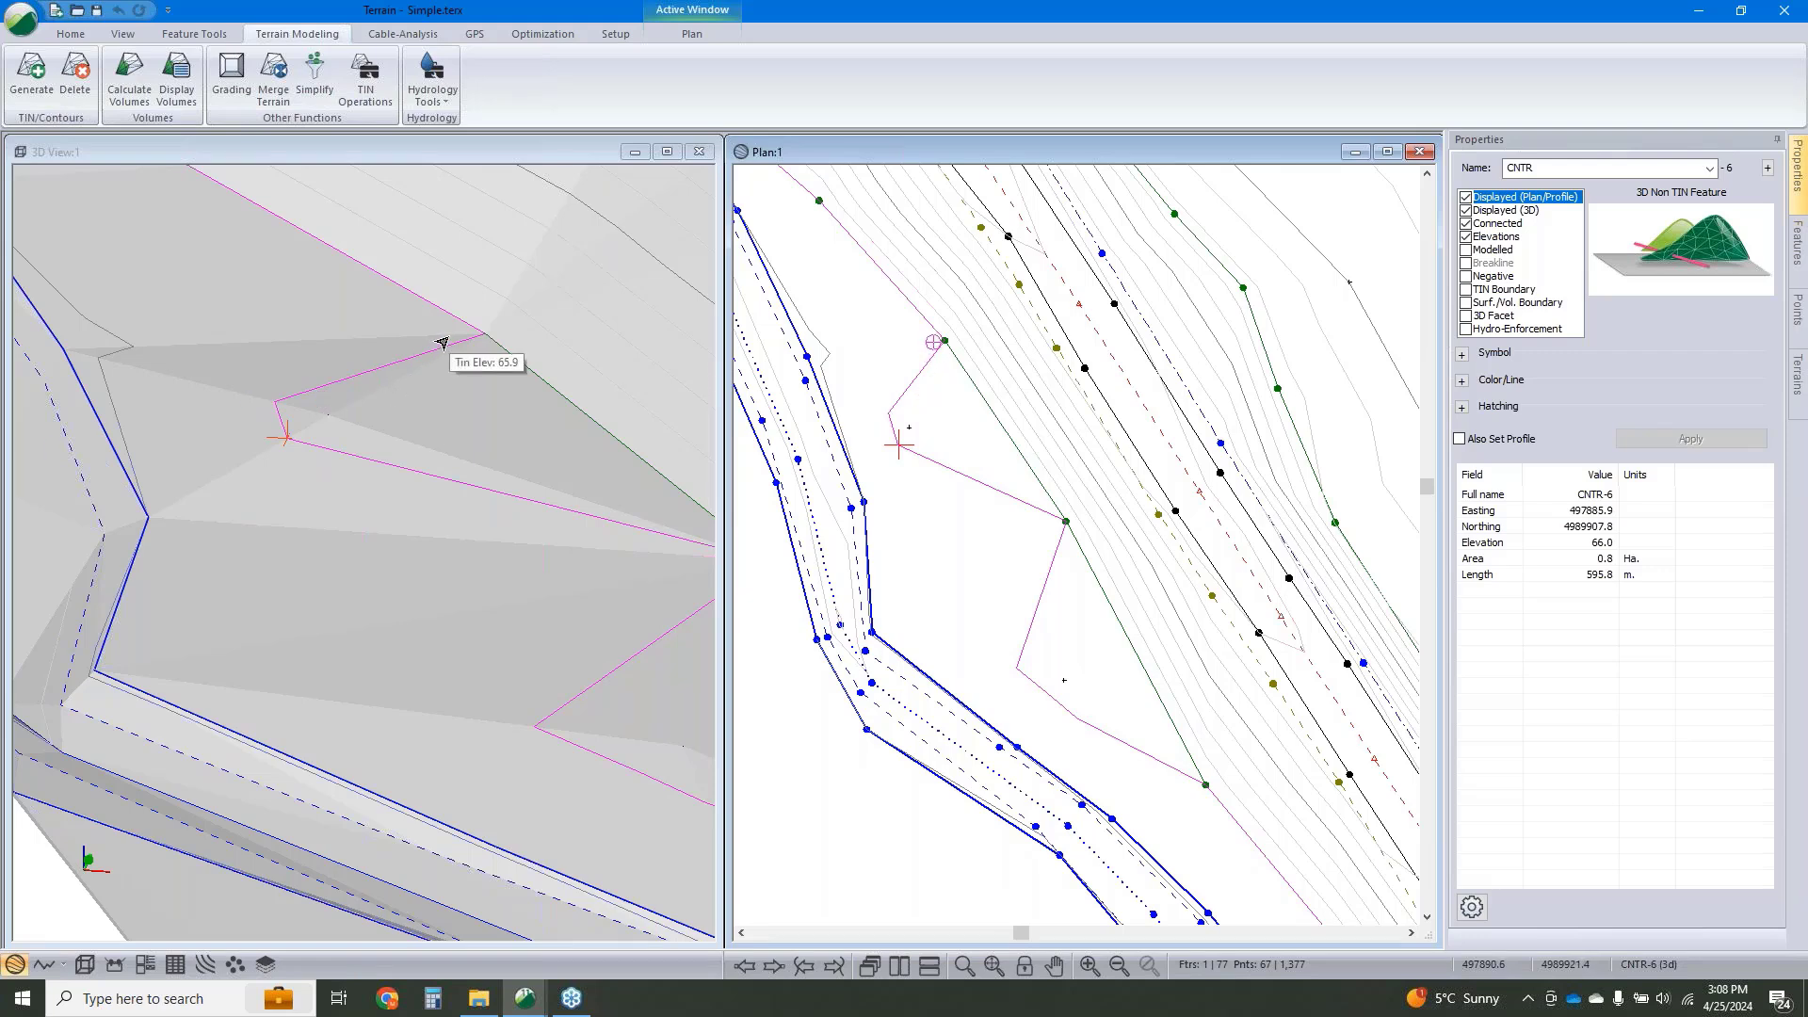
left_click(462, 455)
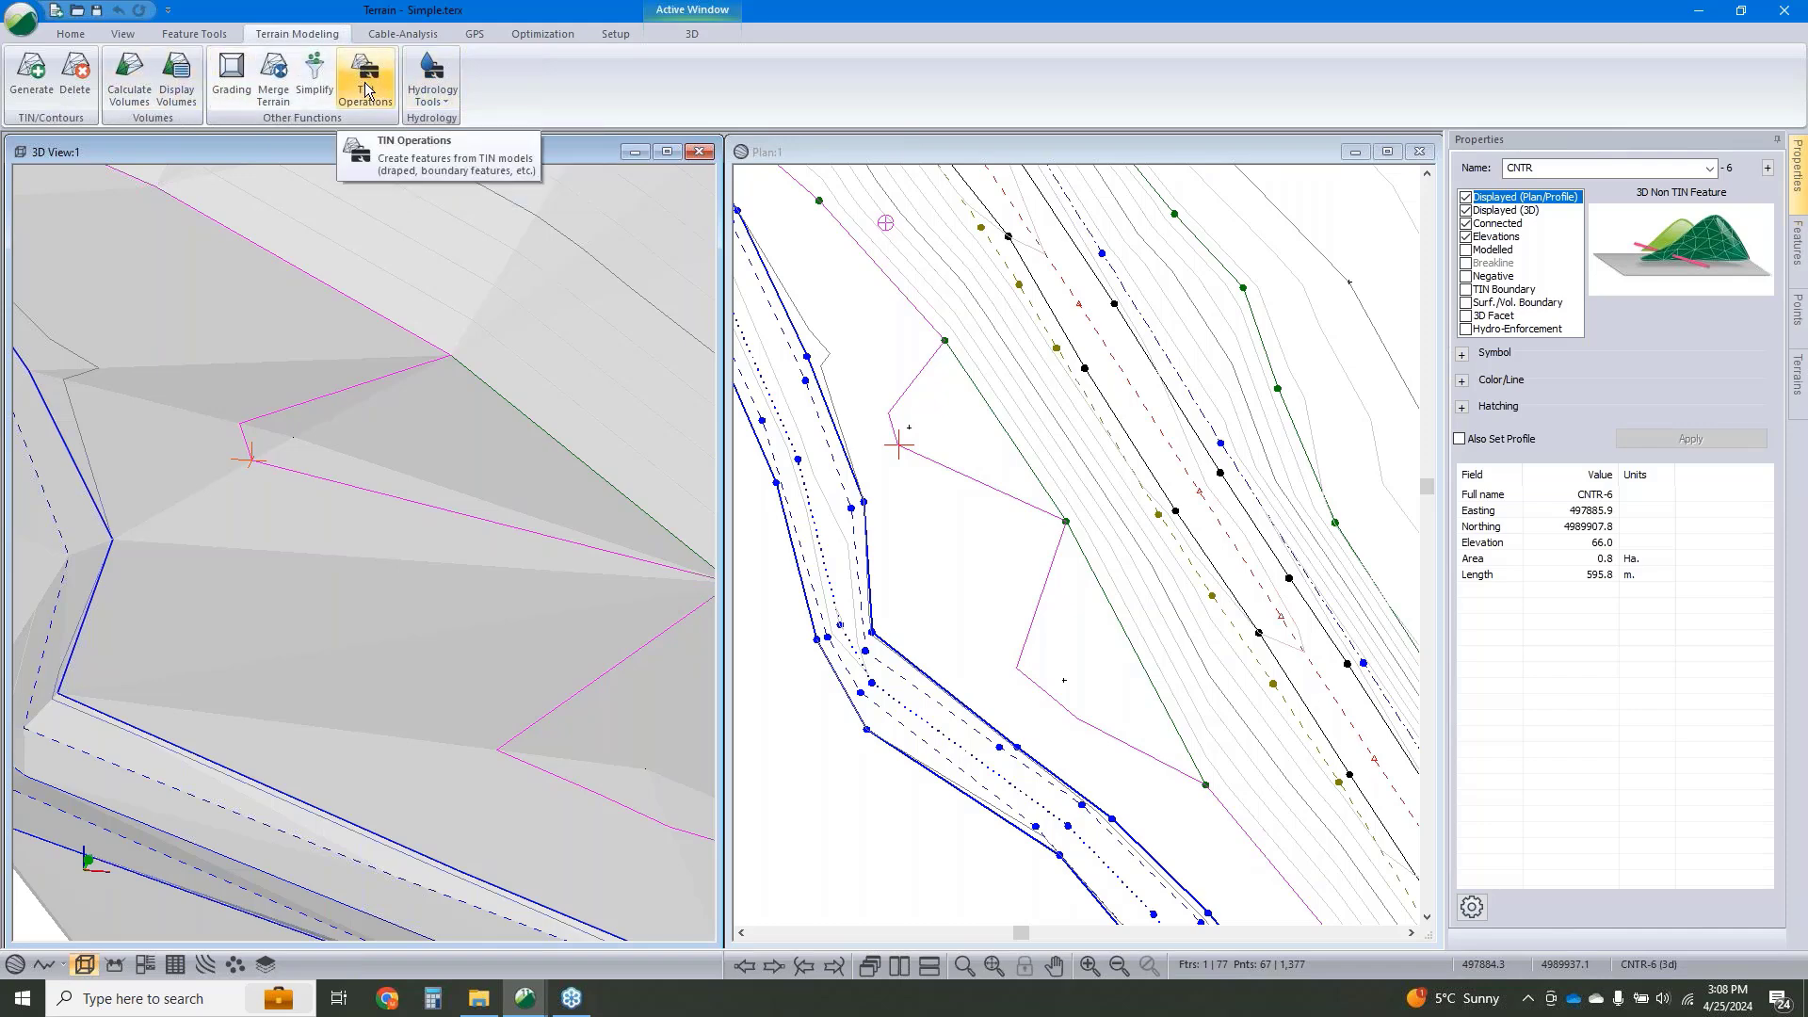
Regenerate the terrain contours with smoothing enabled and a smoothing distance of 0.20.
left_click(31, 83)
left_click(991, 466)
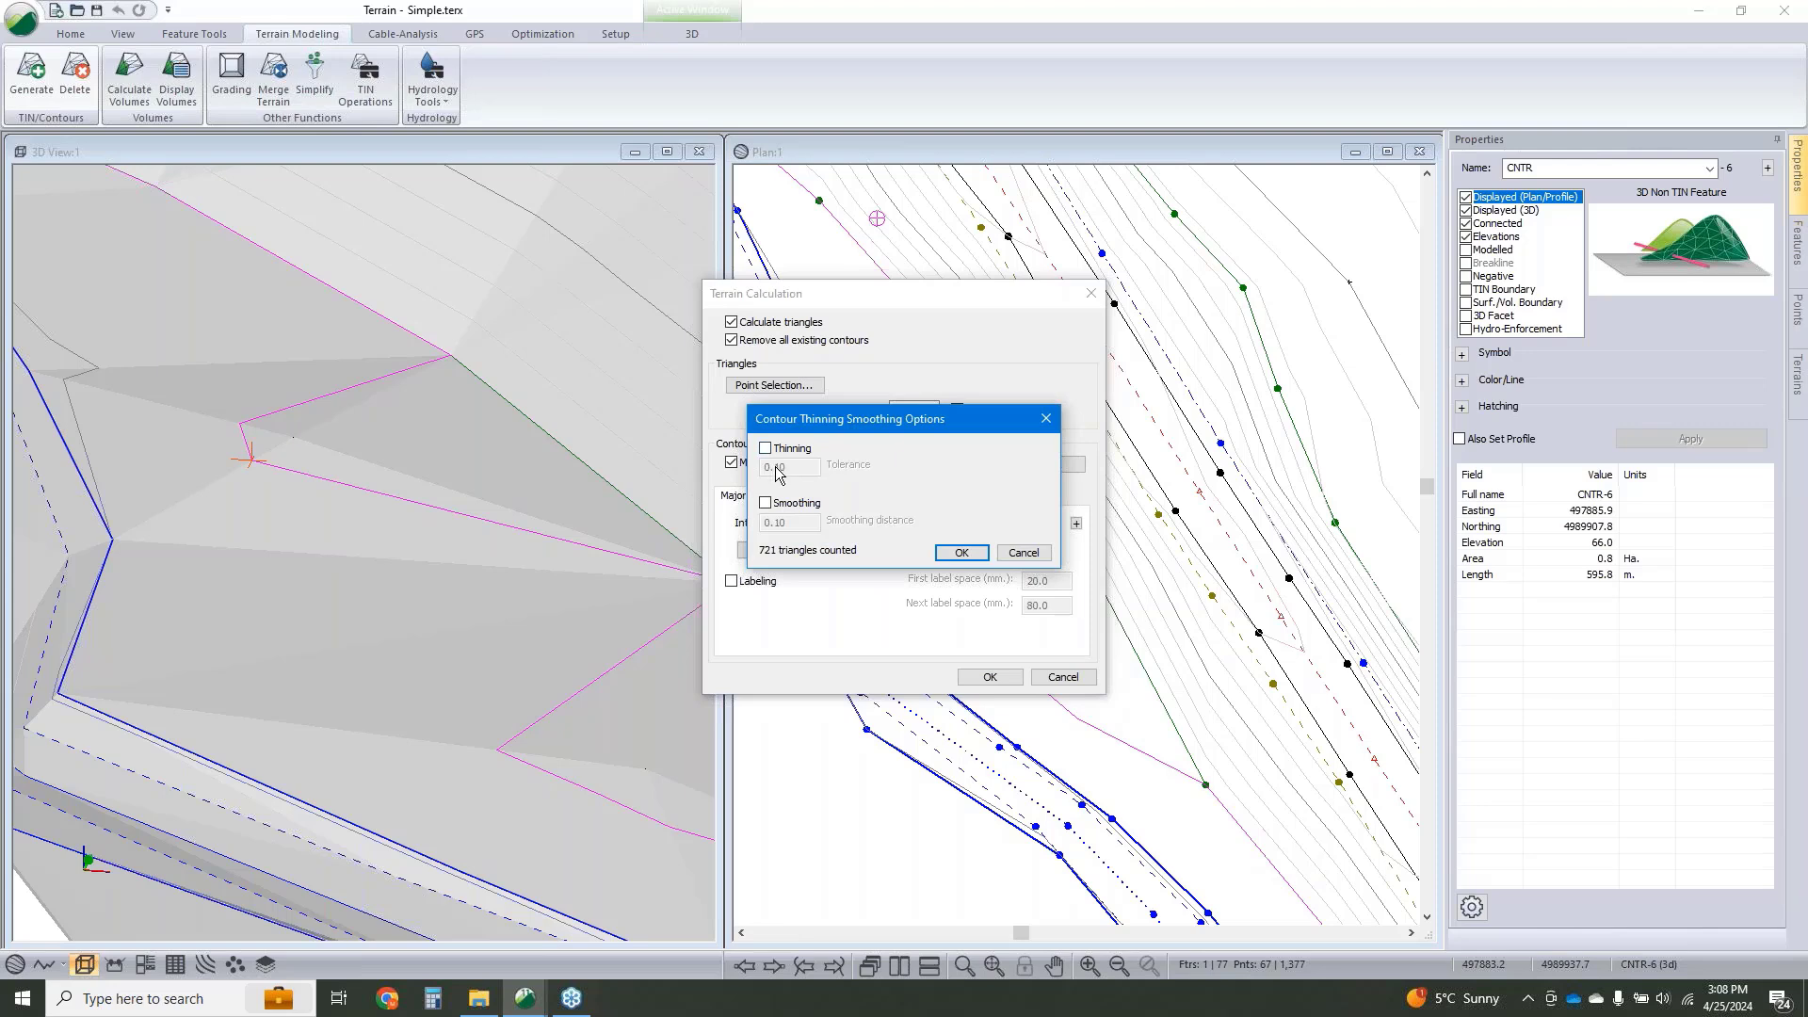
left_click(765, 504)
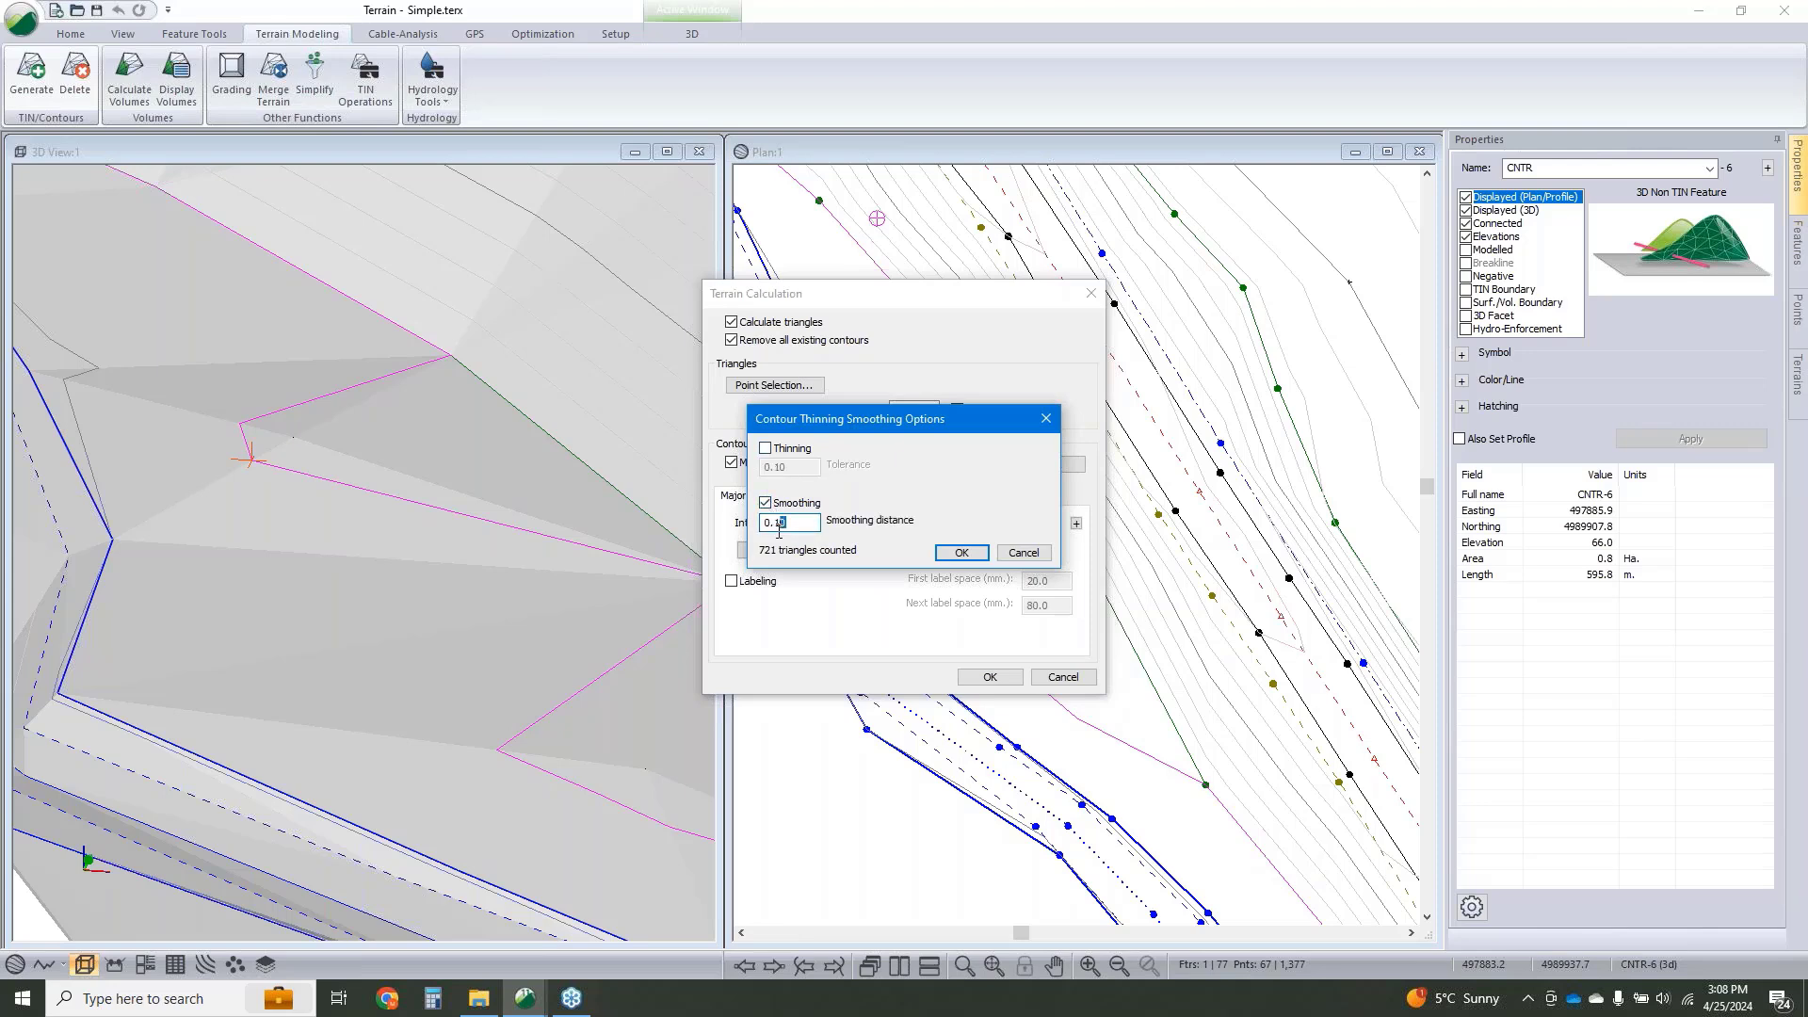
left_click(962, 553)
left_click(990, 677)
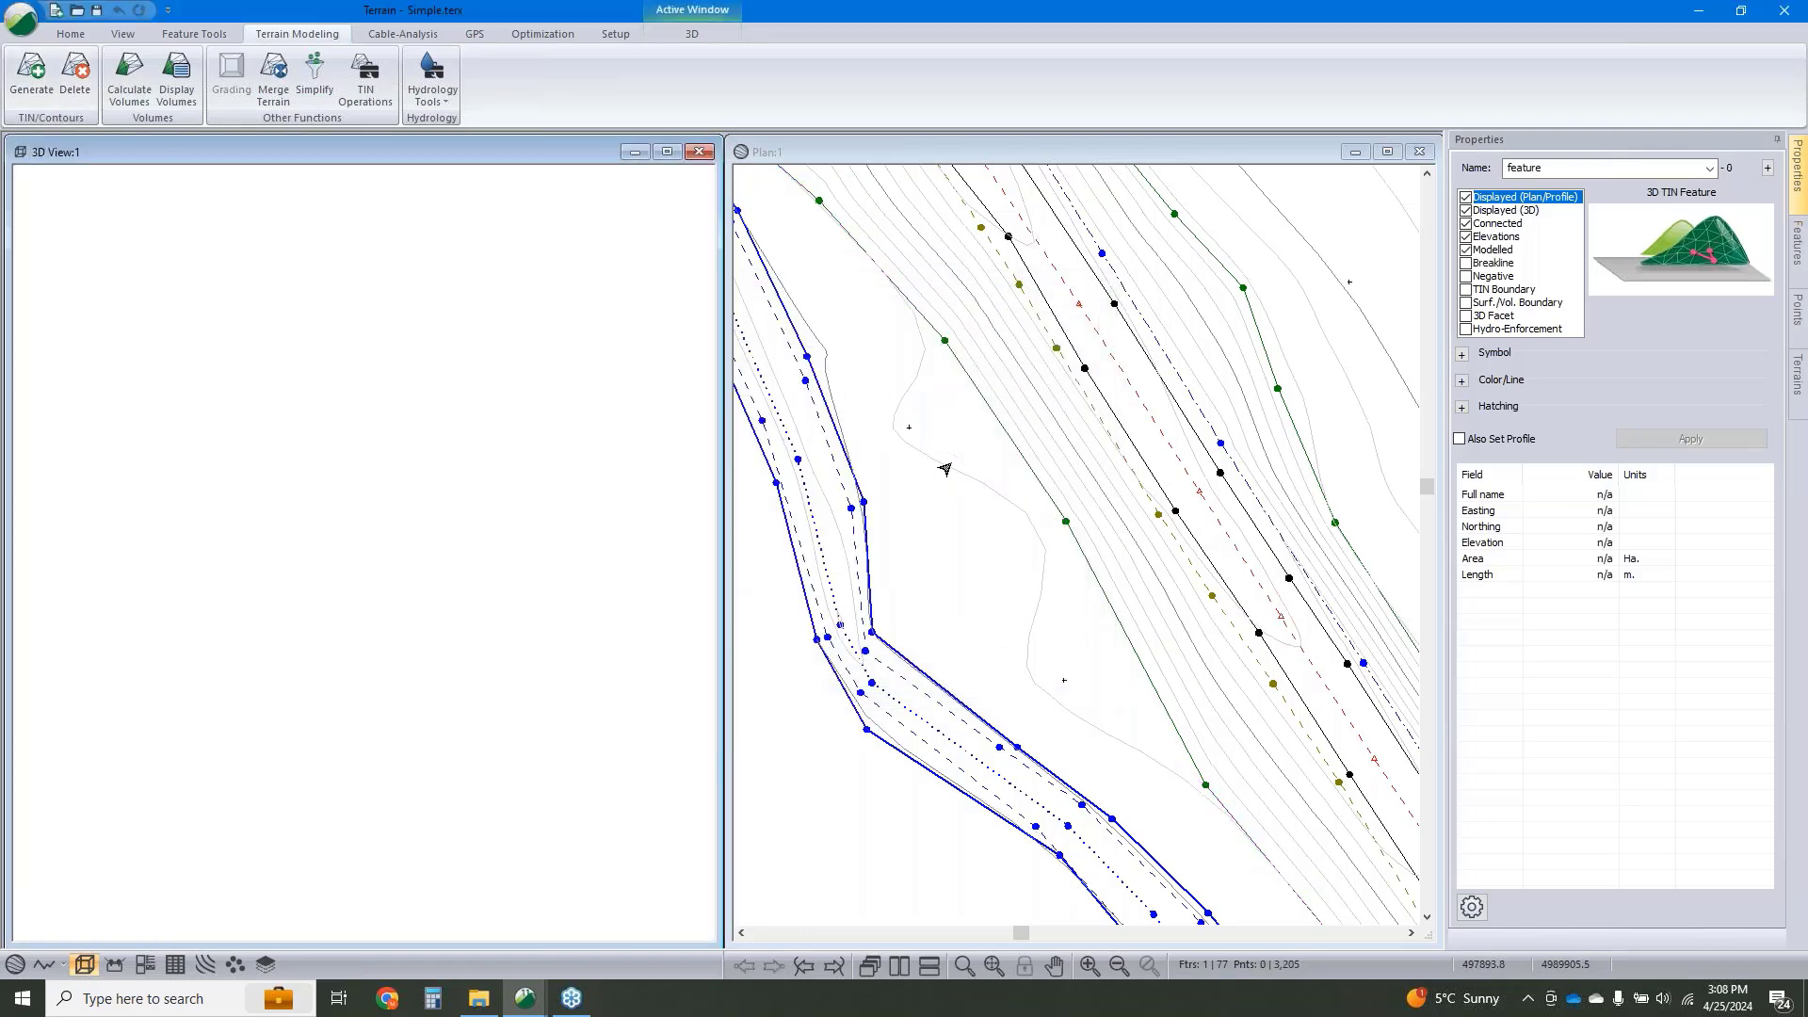
Select the smoothed contour beside the river in plan, and close and reopen the 3D view to display it against the surface.
left_click(935, 460)
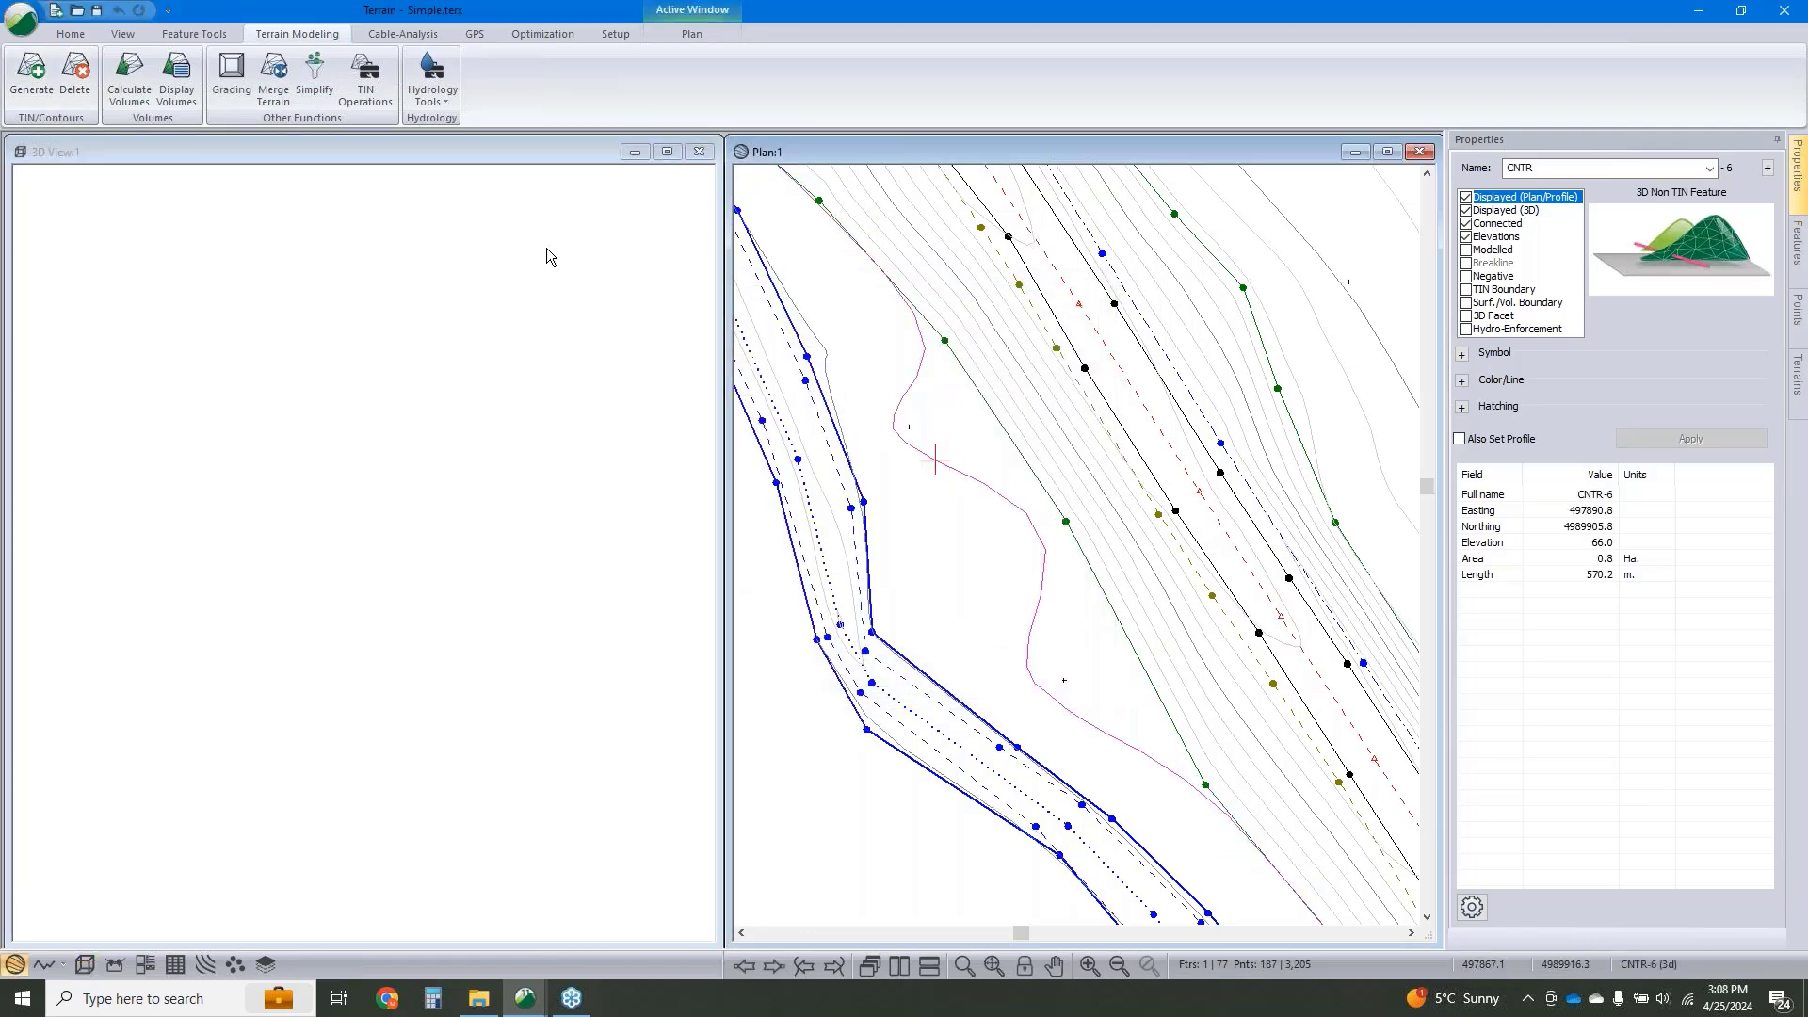
left_click(696, 153)
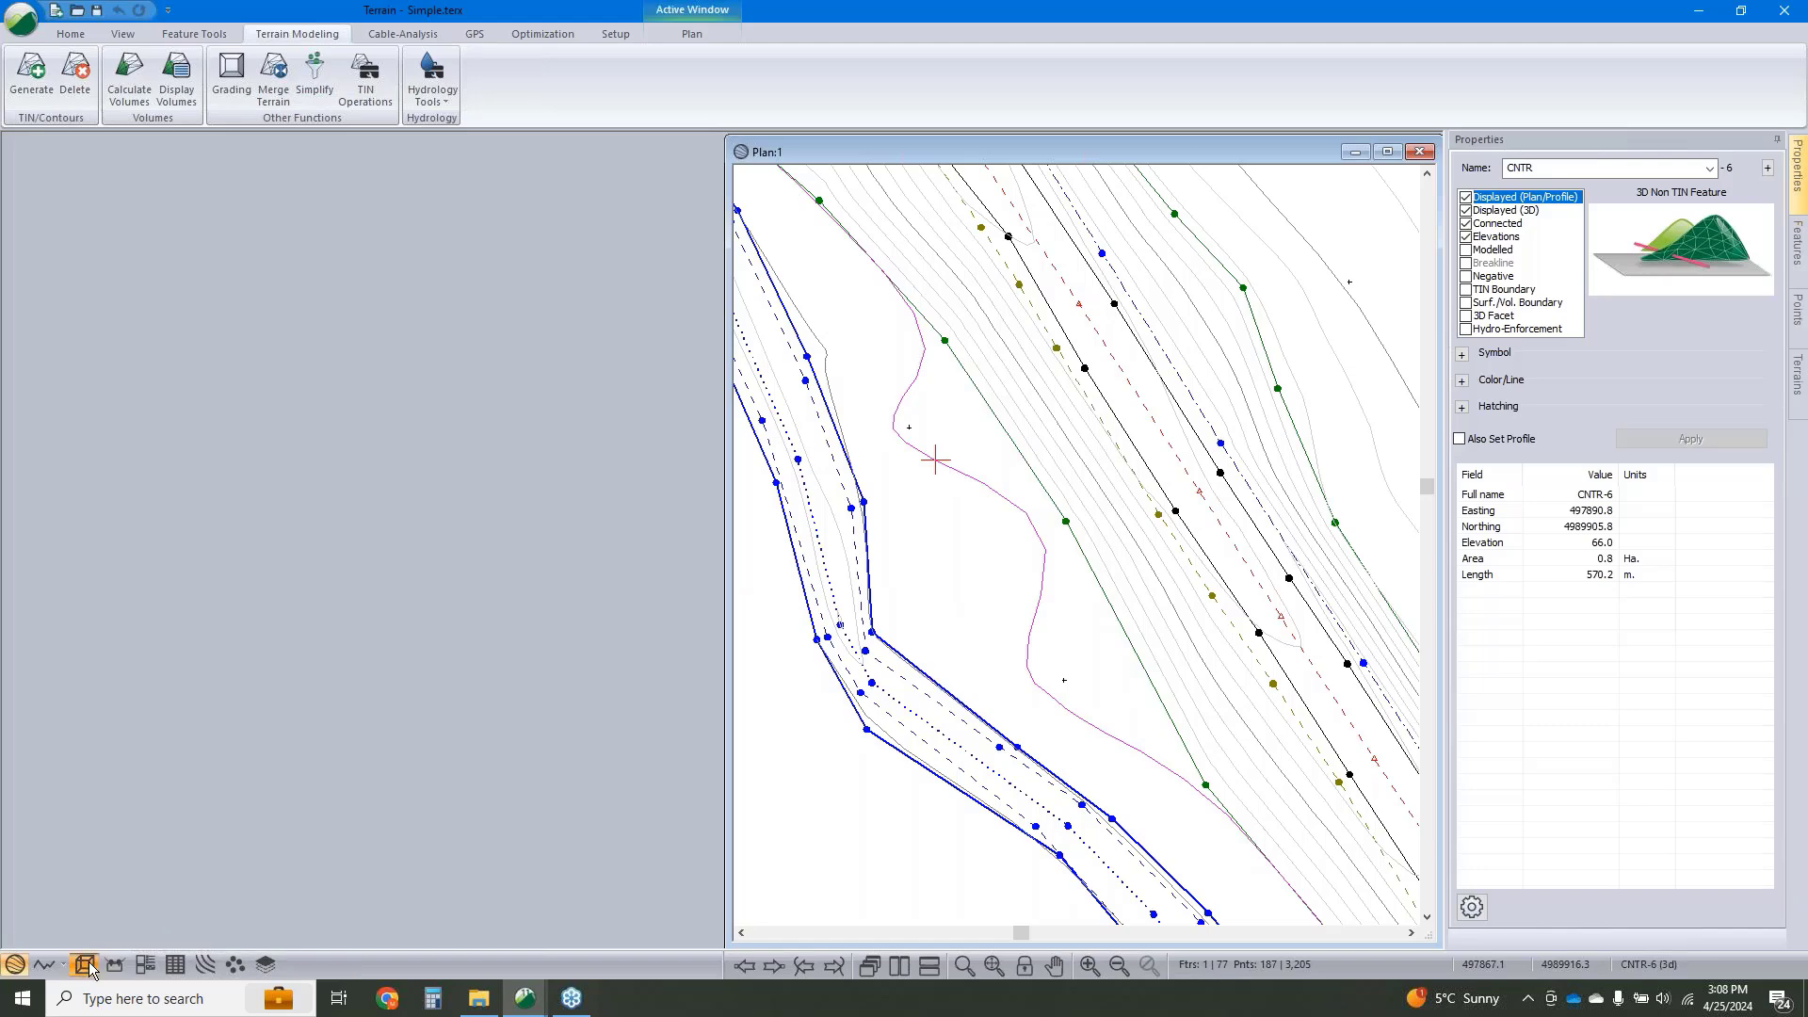
left_click(84, 966)
left_click_drag(425, 521, 428, 576)
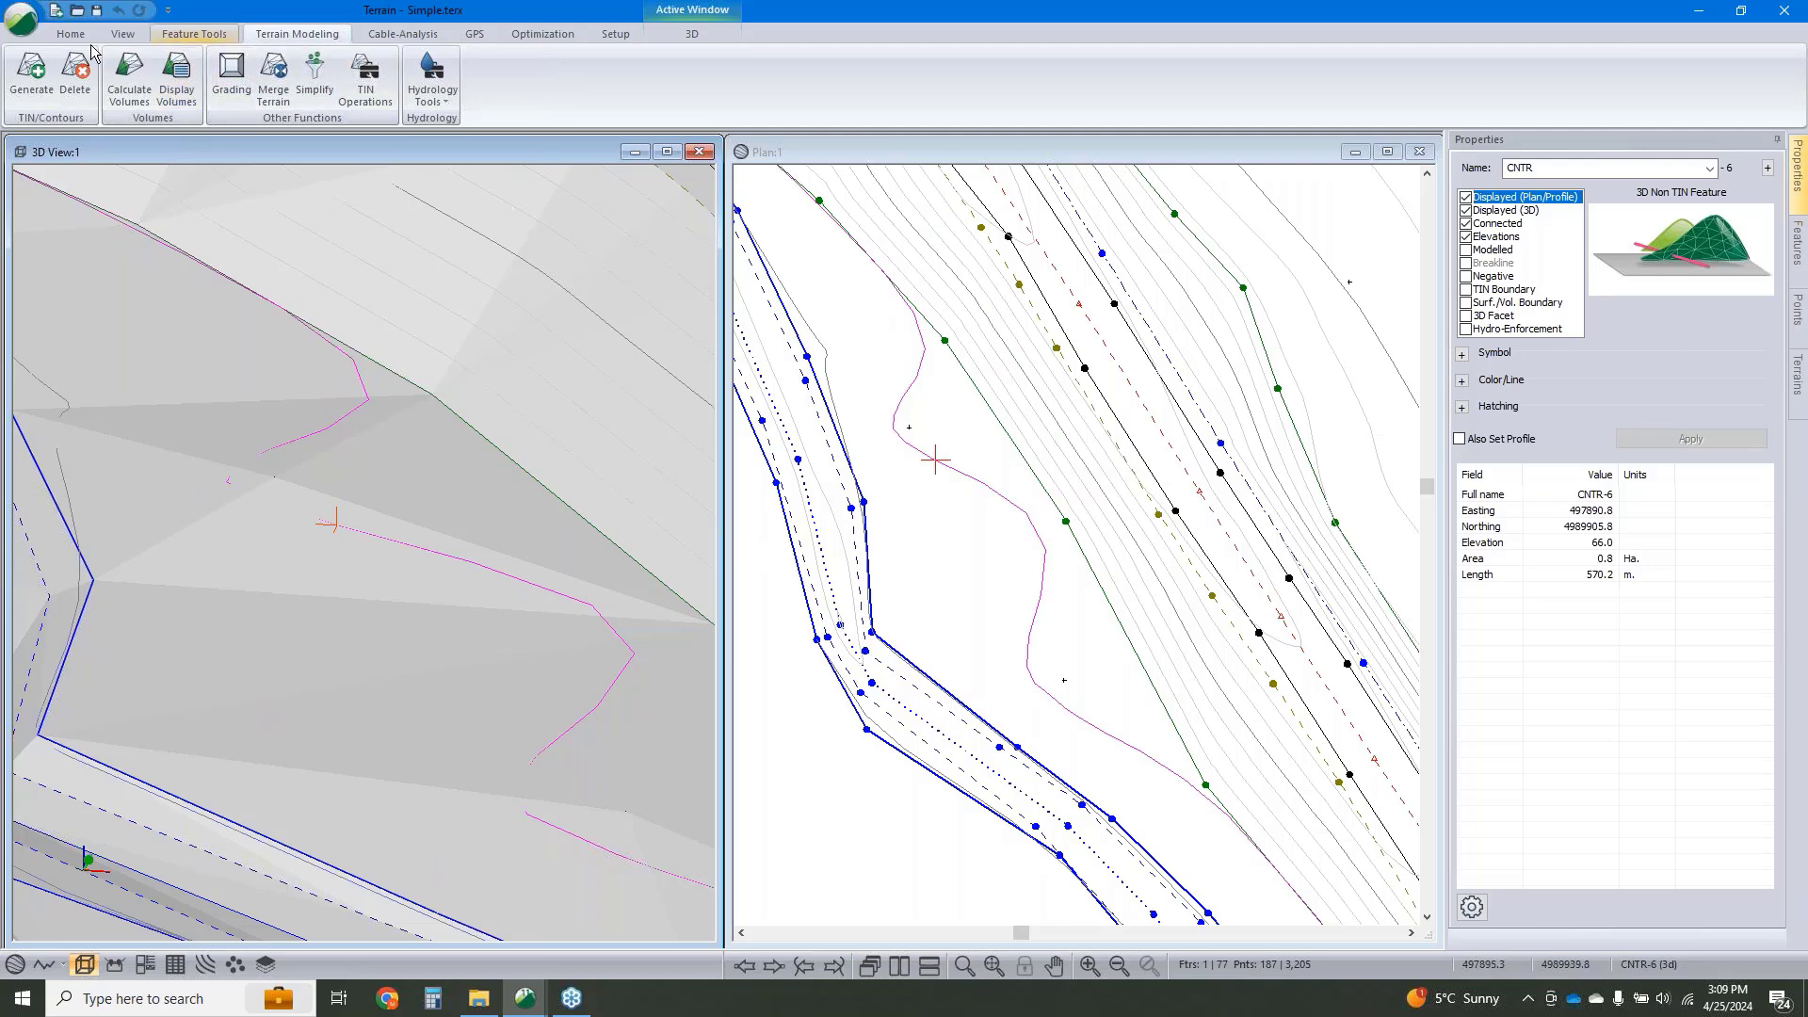
left_click(47, 98)
left_click(1006, 468)
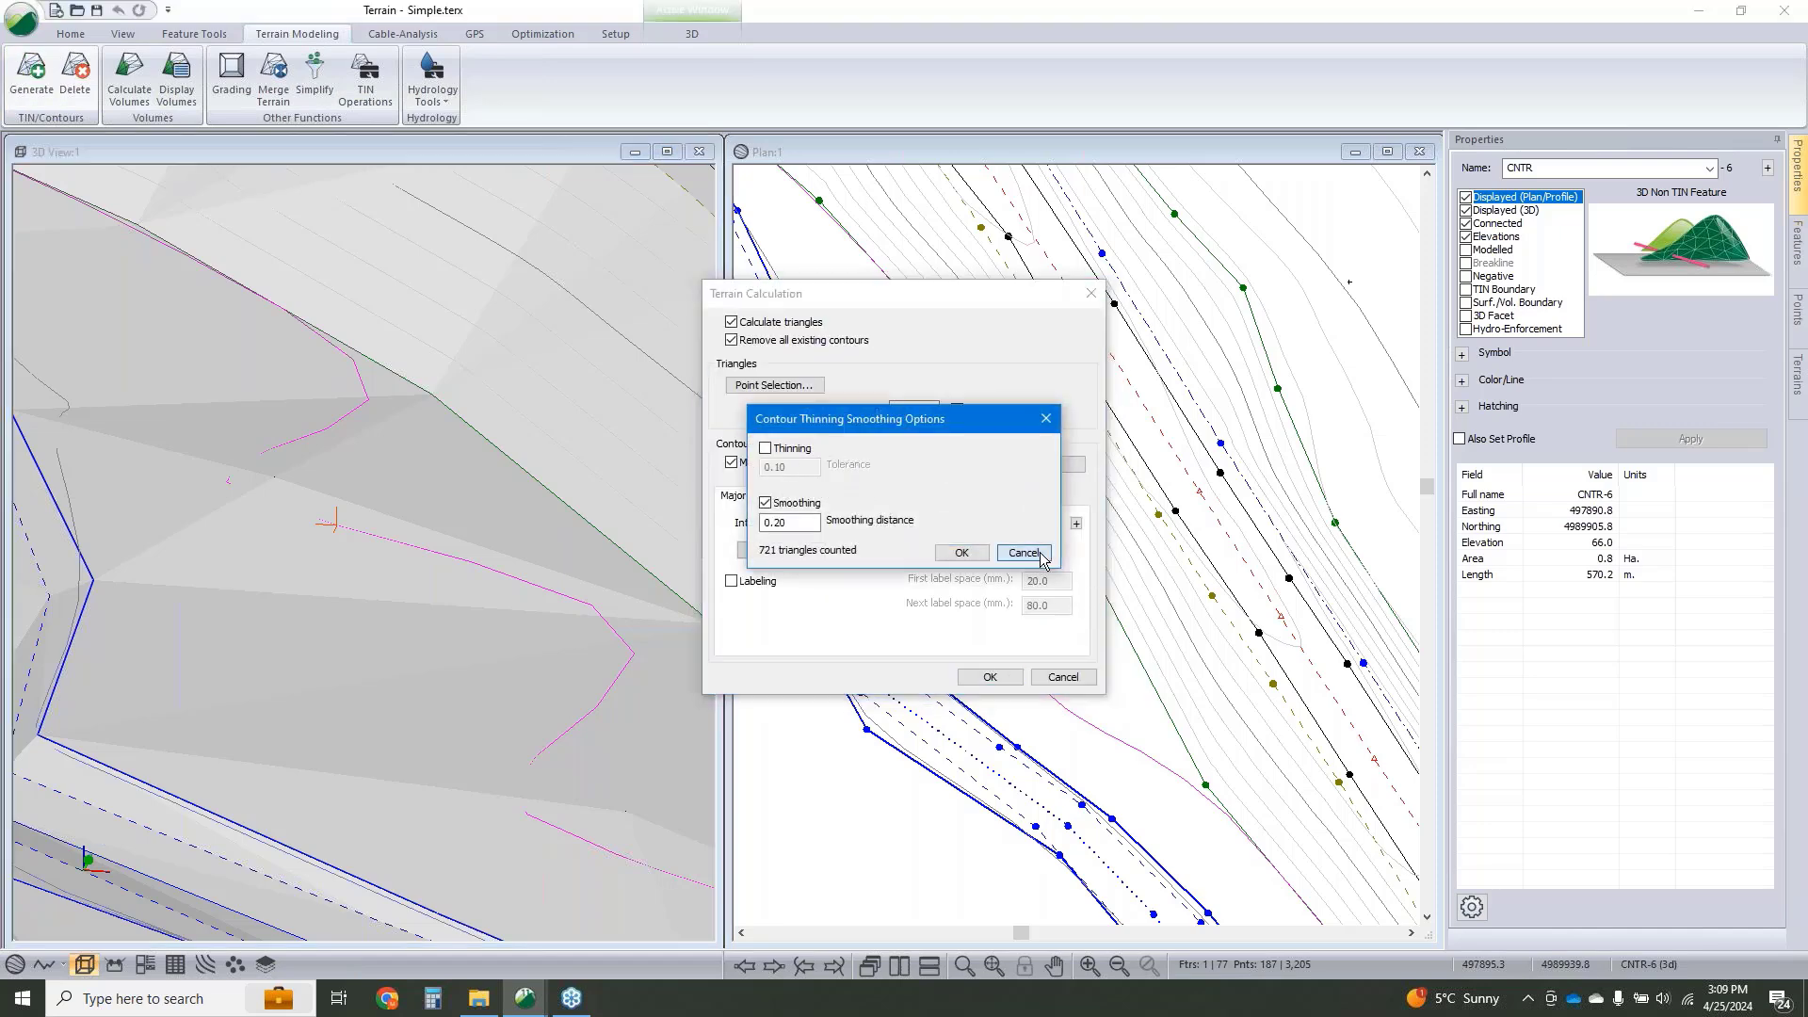
left_click(961, 552)
left_click(990, 677)
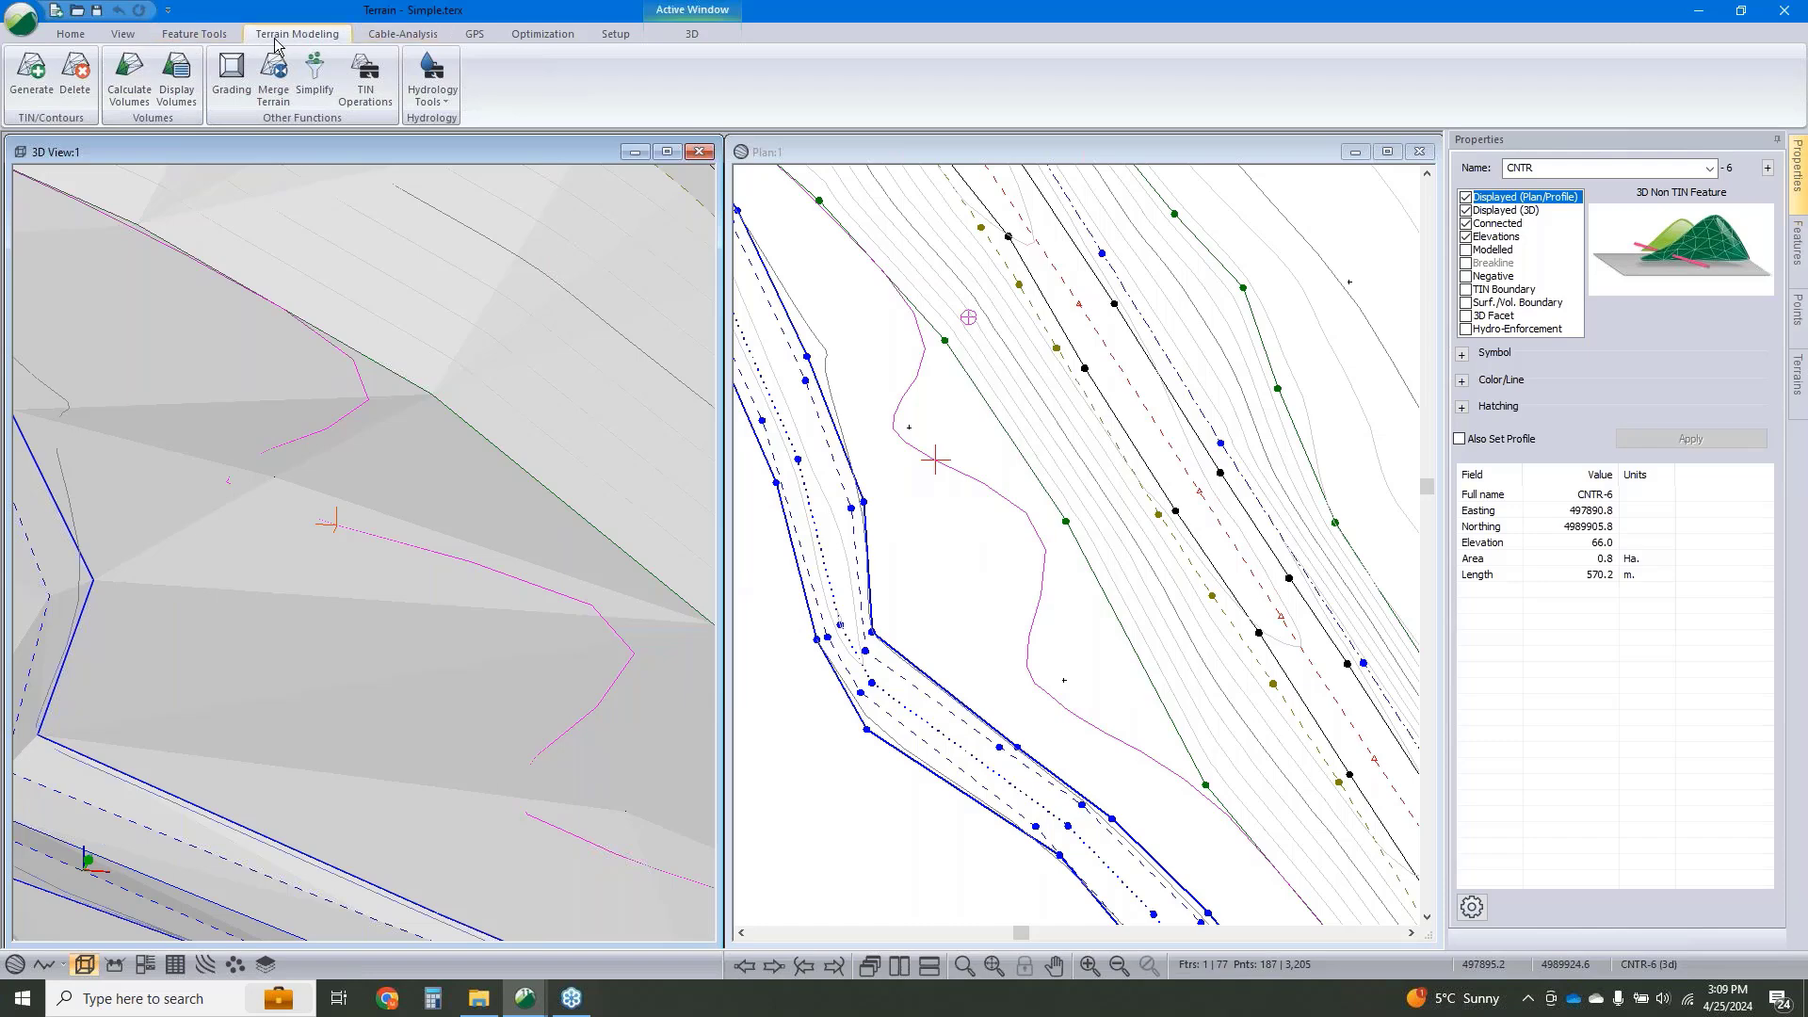
Try simplifying the selected smoothed contour with a tolerance of 0.2, and undo the simplification.
left_click(194, 34)
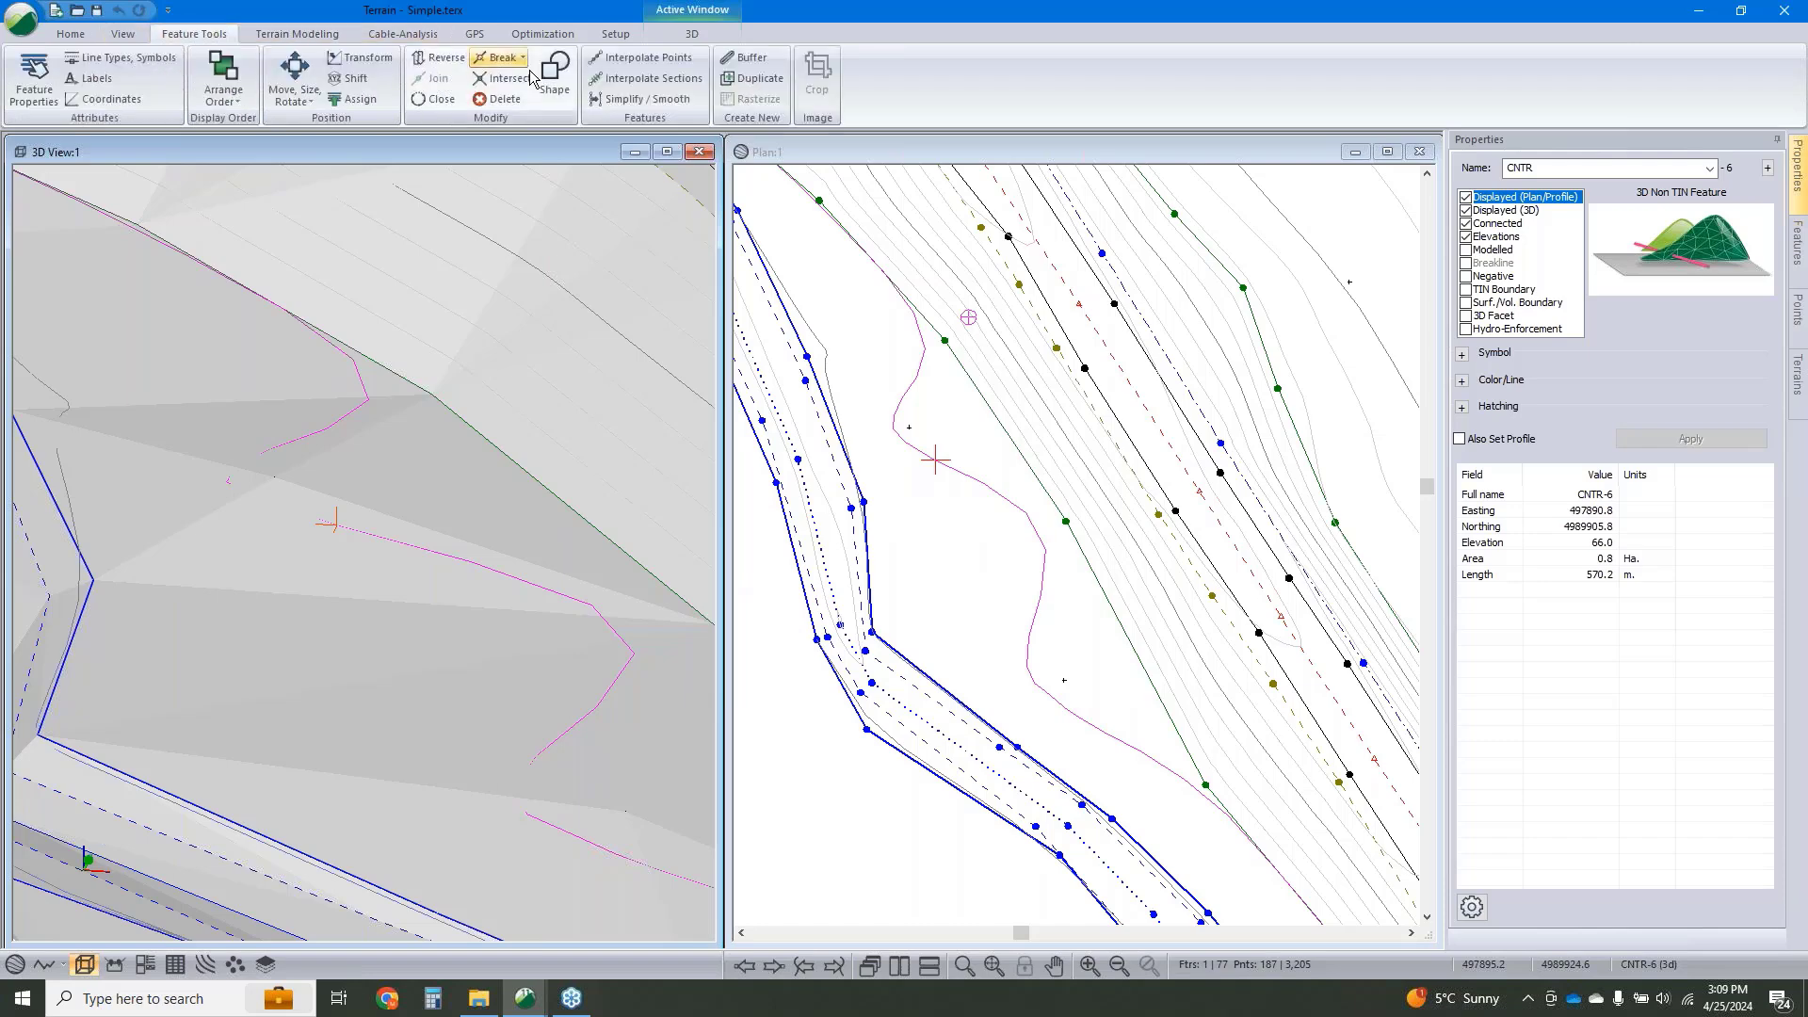
left_click(623, 98)
double_click(772, 570)
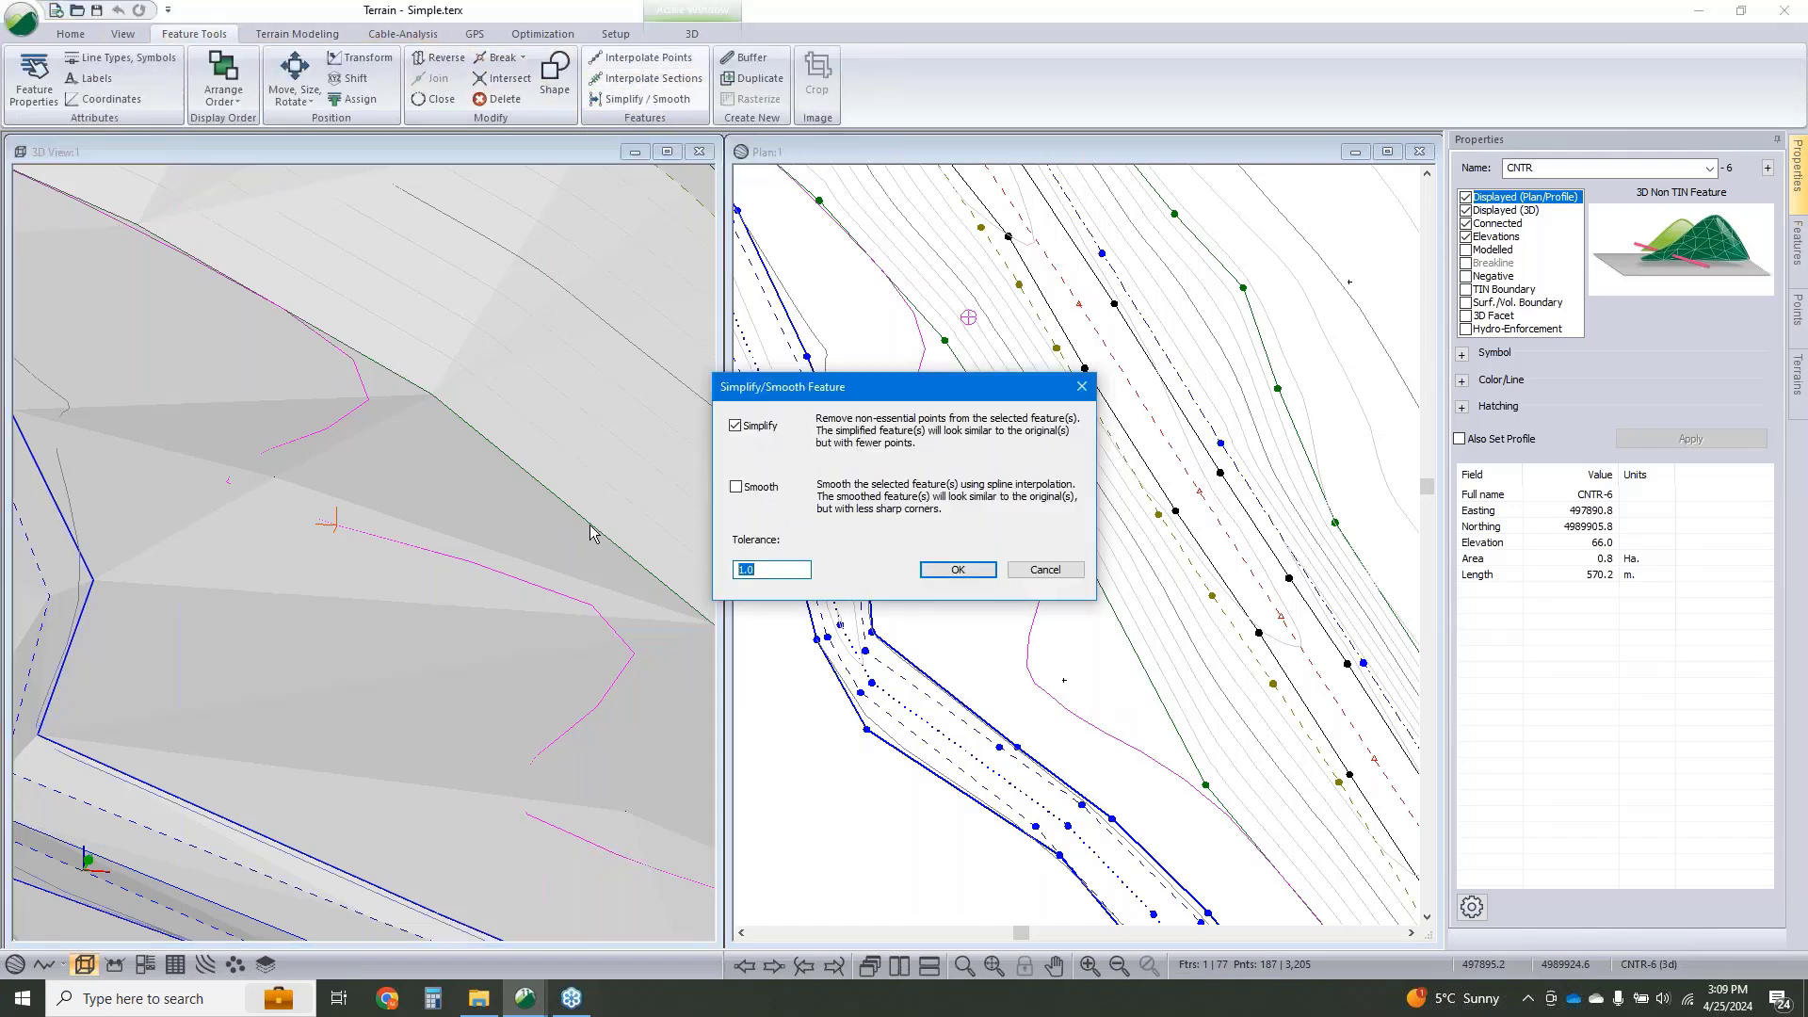
type(".2")
double_click(752, 573)
left_click(957, 570)
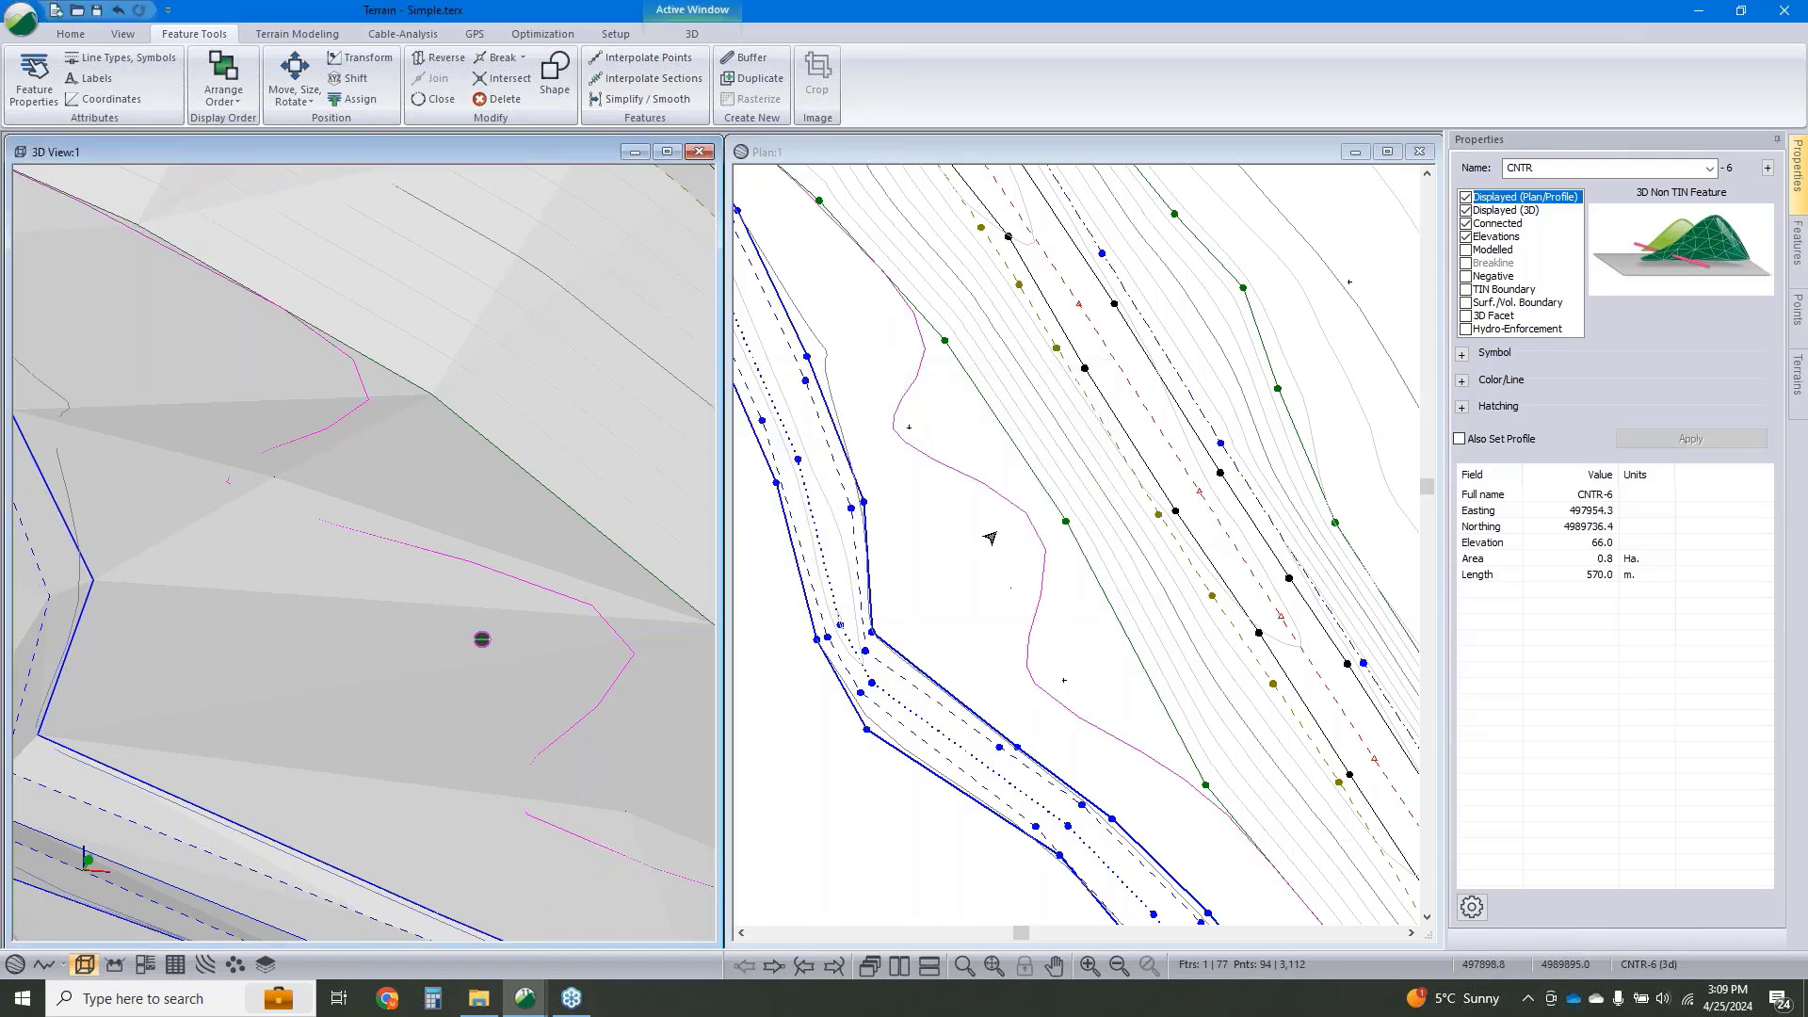
left_click(983, 483)
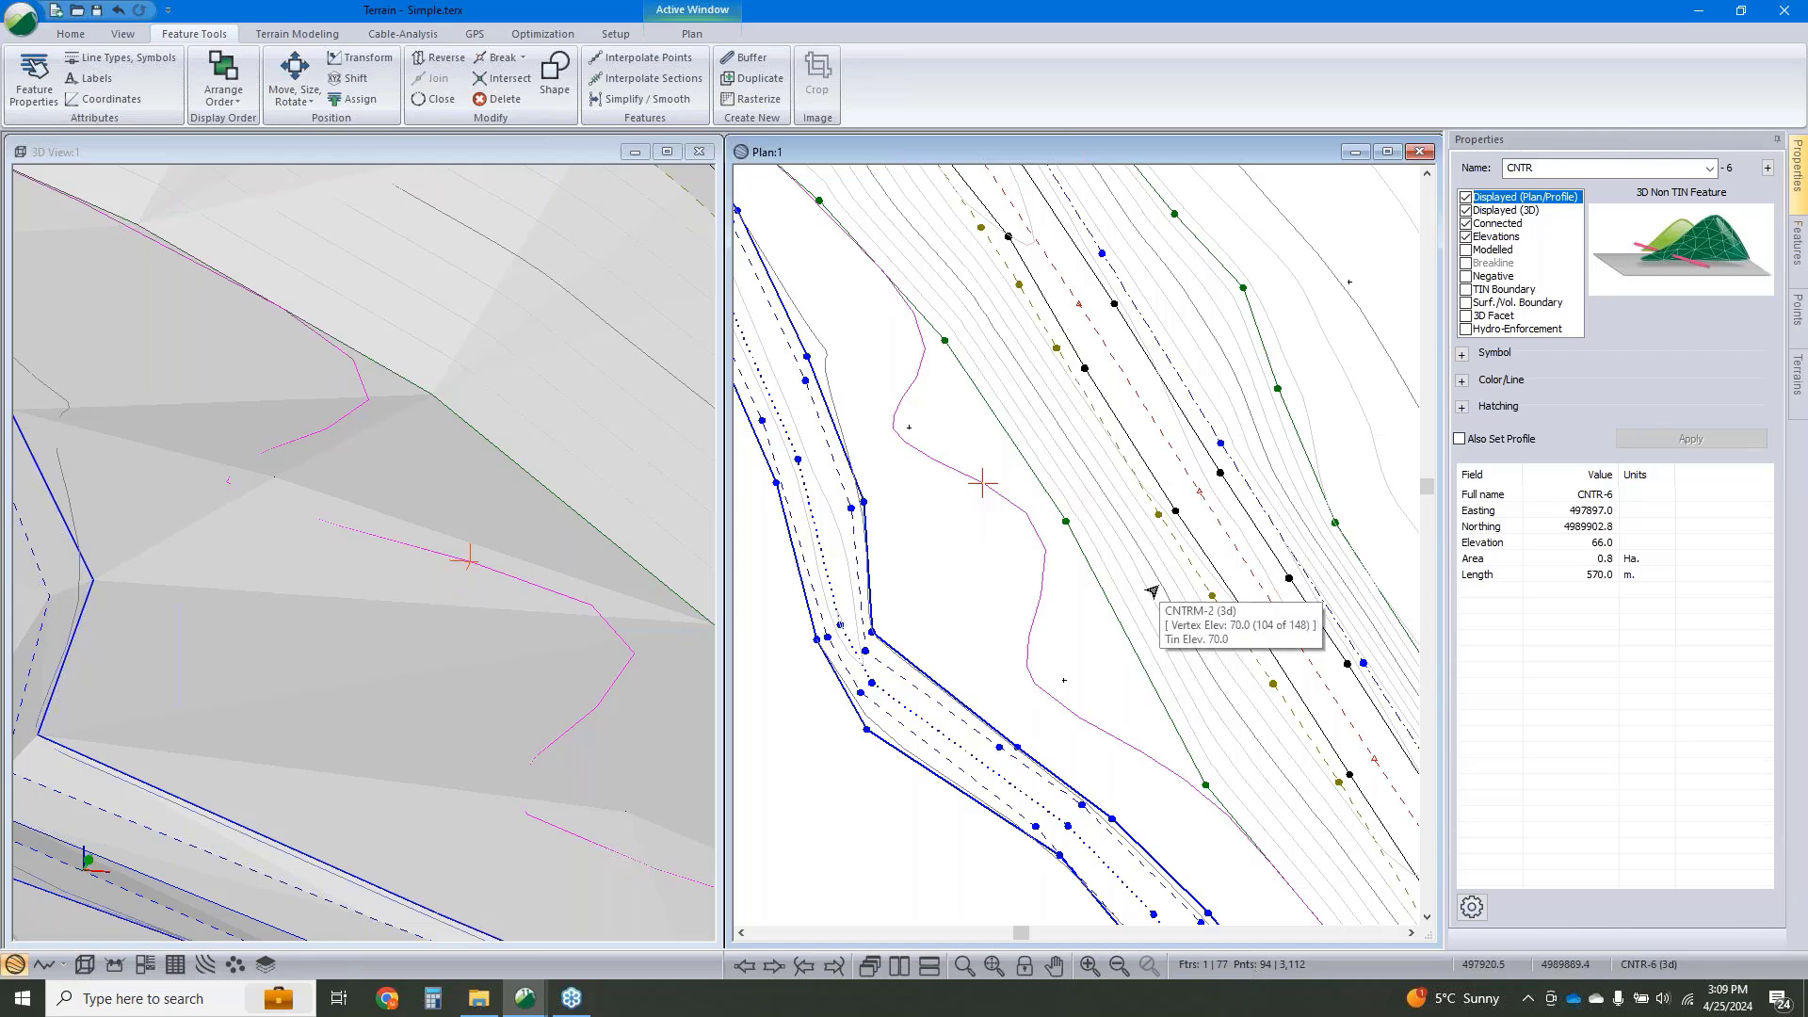
key("ctrl+z")
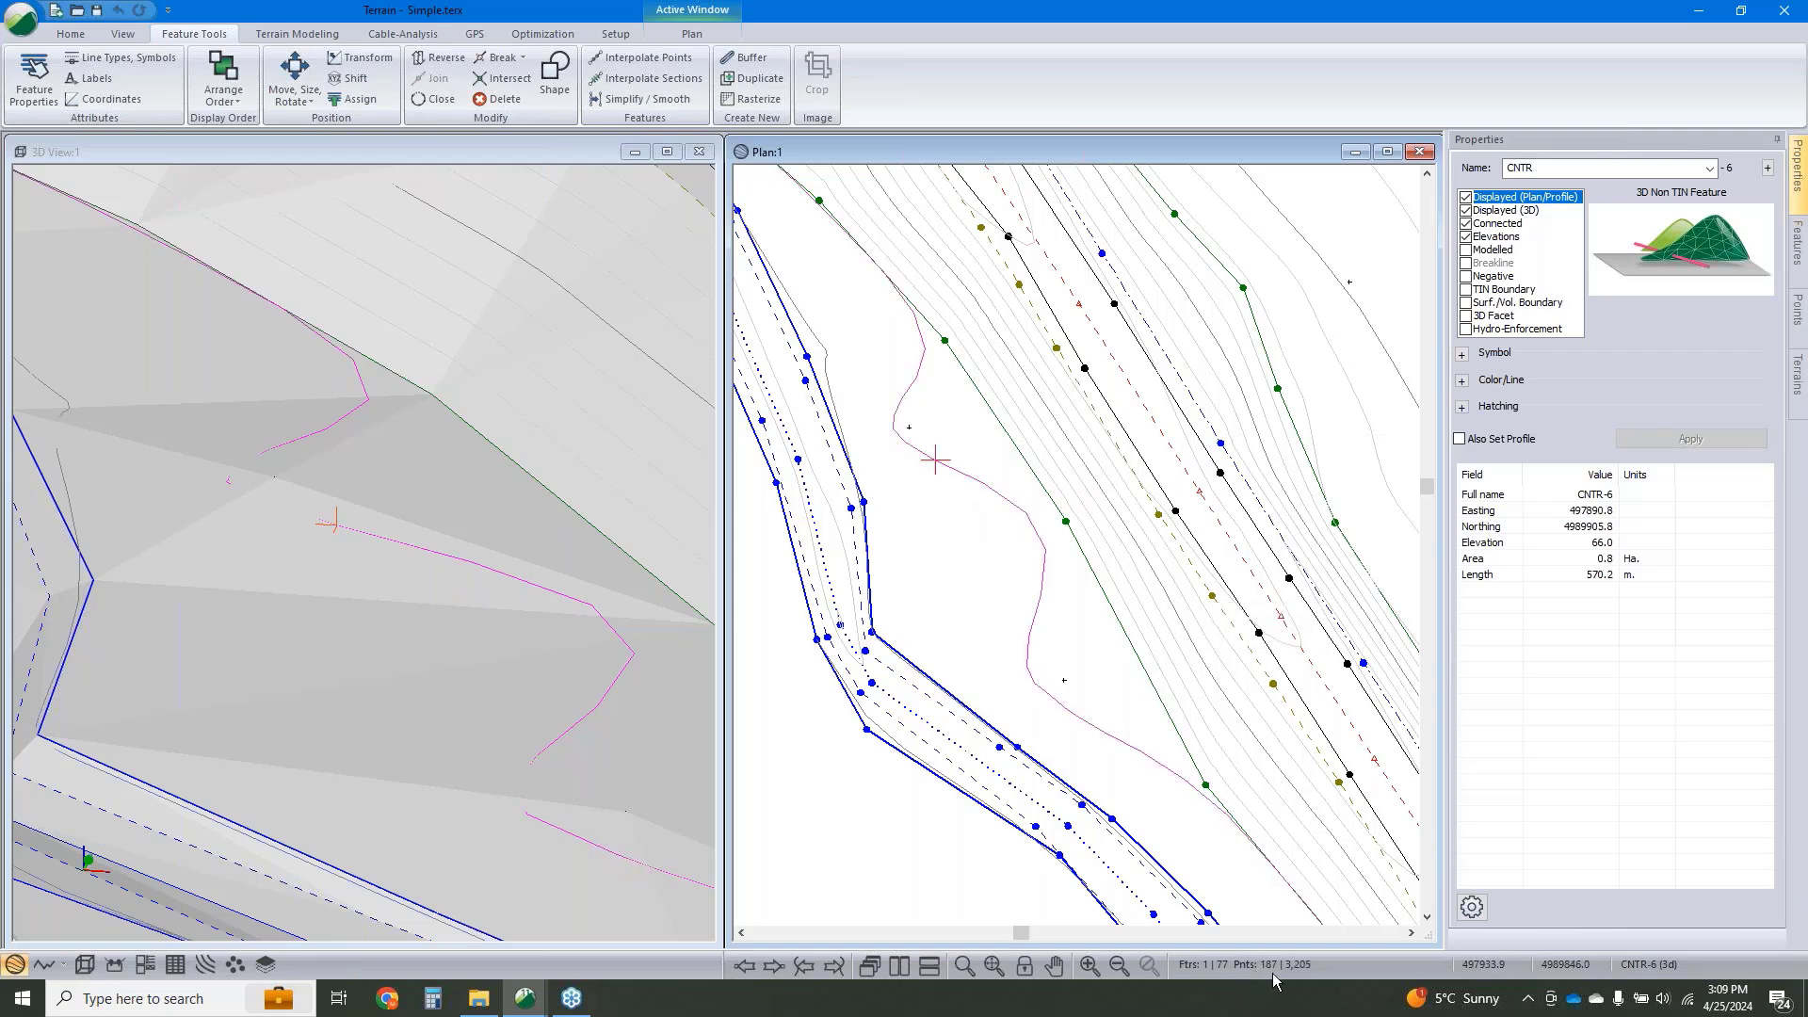
Mark the selected contour's points with the Circle Filled (Large) symbol.
left_click(1462, 353)
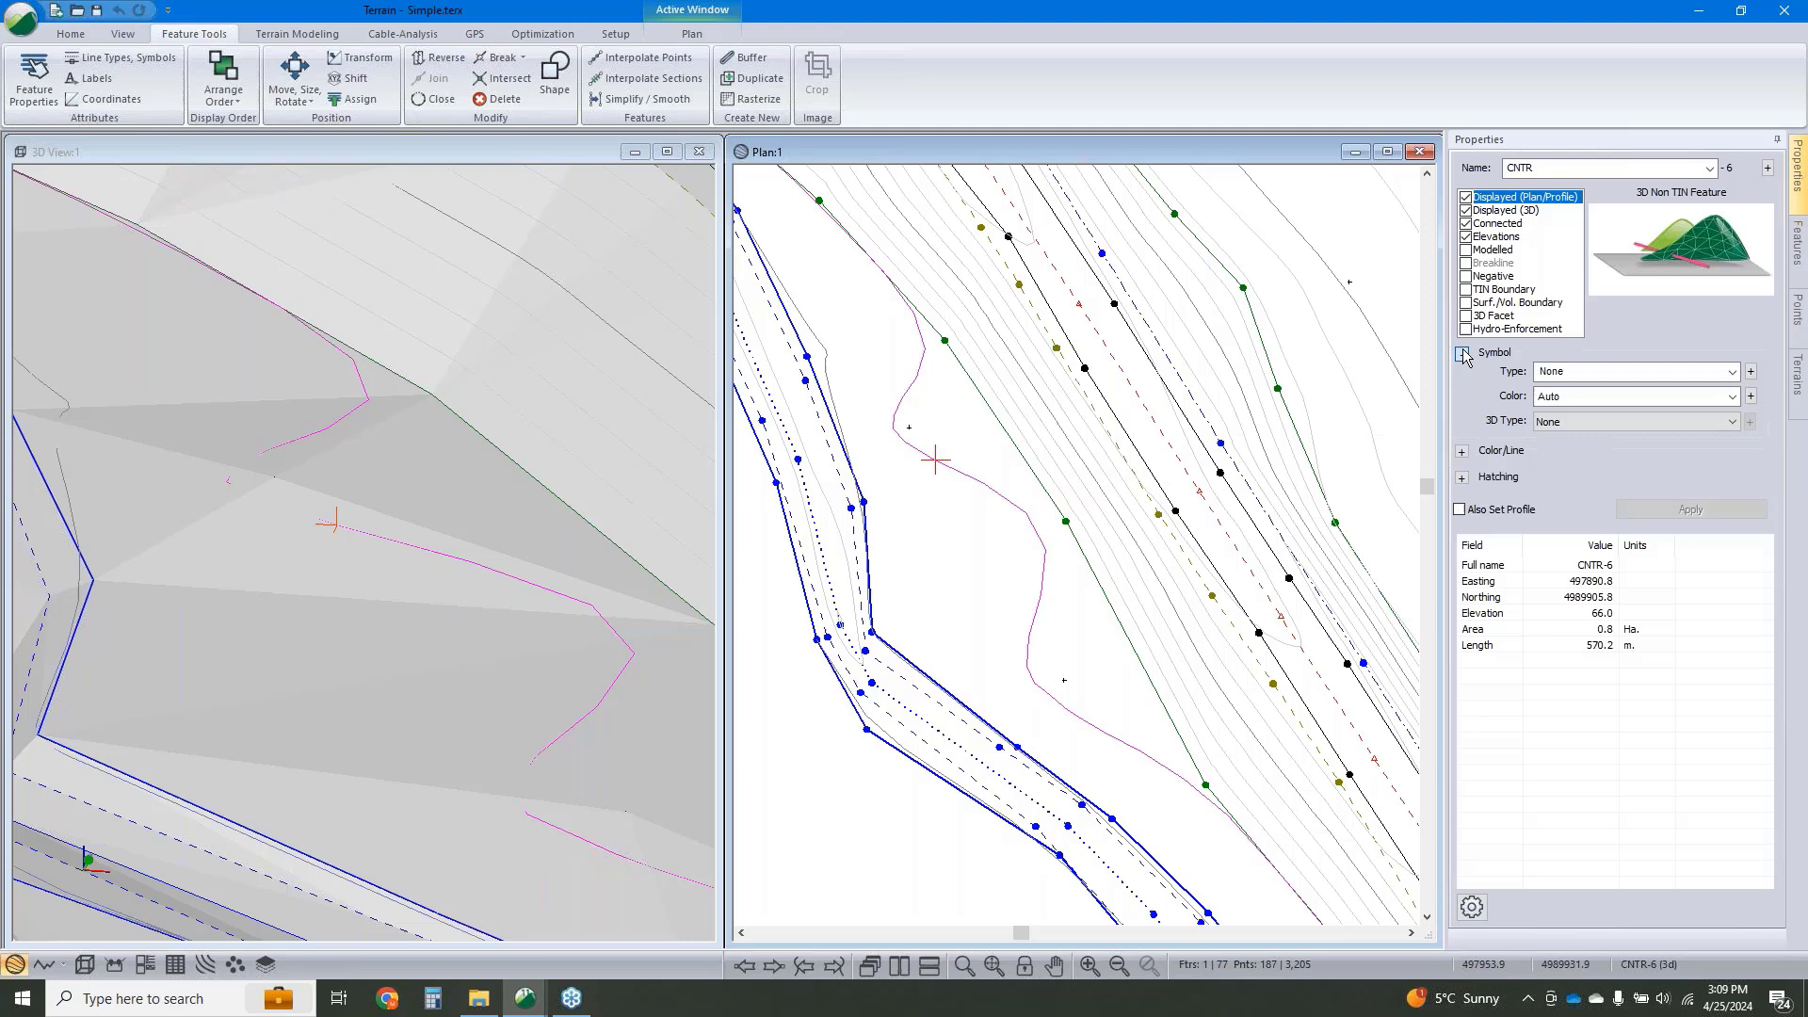
left_click(1616, 374)
scroll(1619, 613, "down", 3)
left_click(1592, 730)
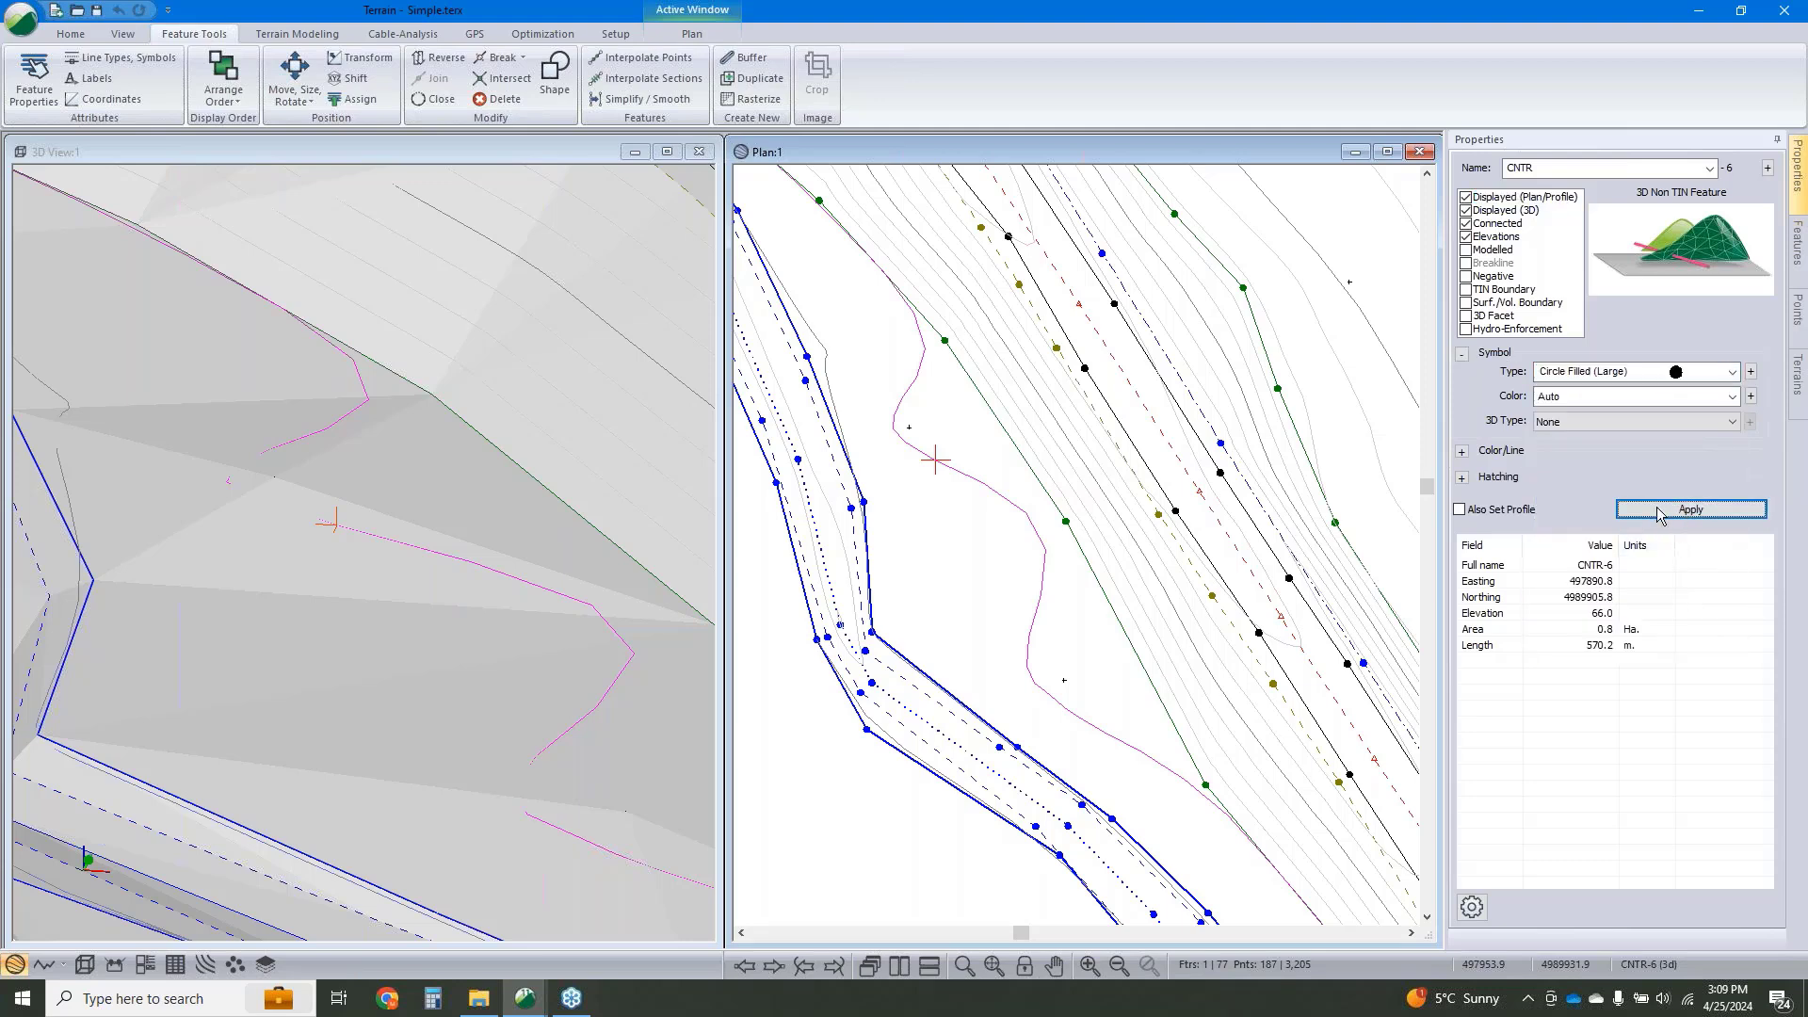
left_click(1657, 514)
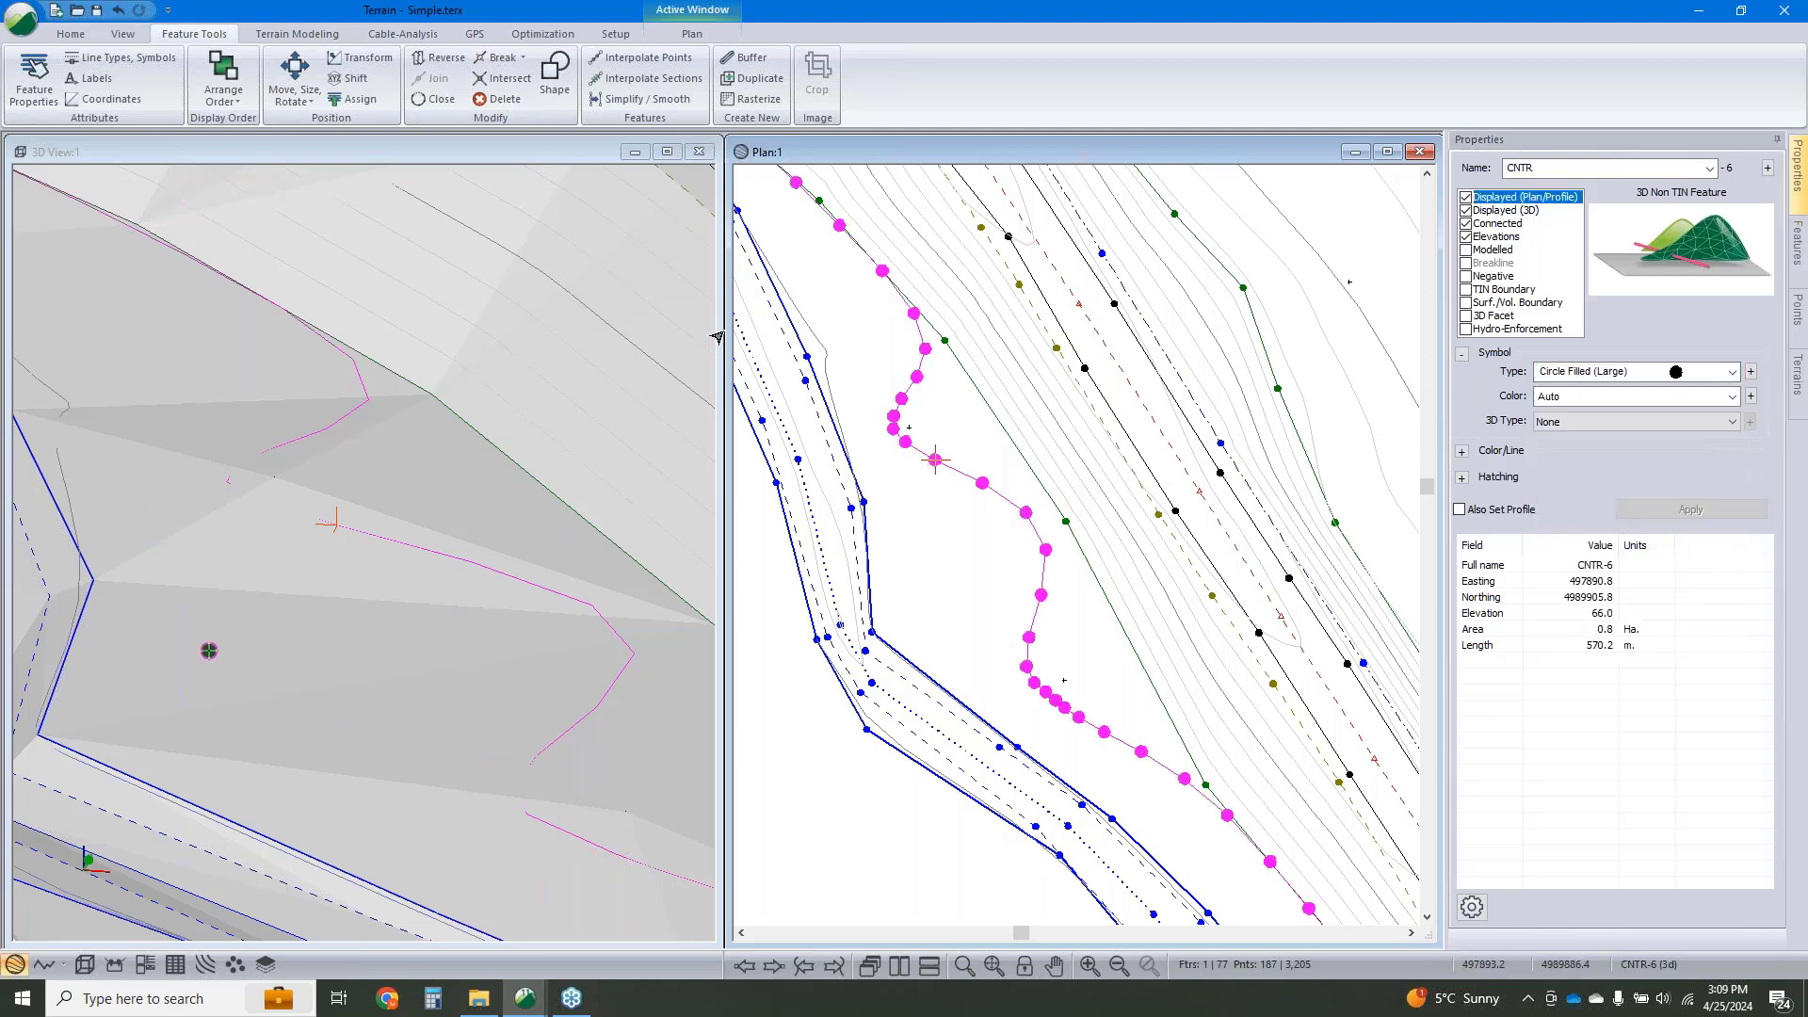
Try simplifying the selected contour with a tolerance of 0.2, check its remaining points in plan, and undo the simplification.
left_click(648, 99)
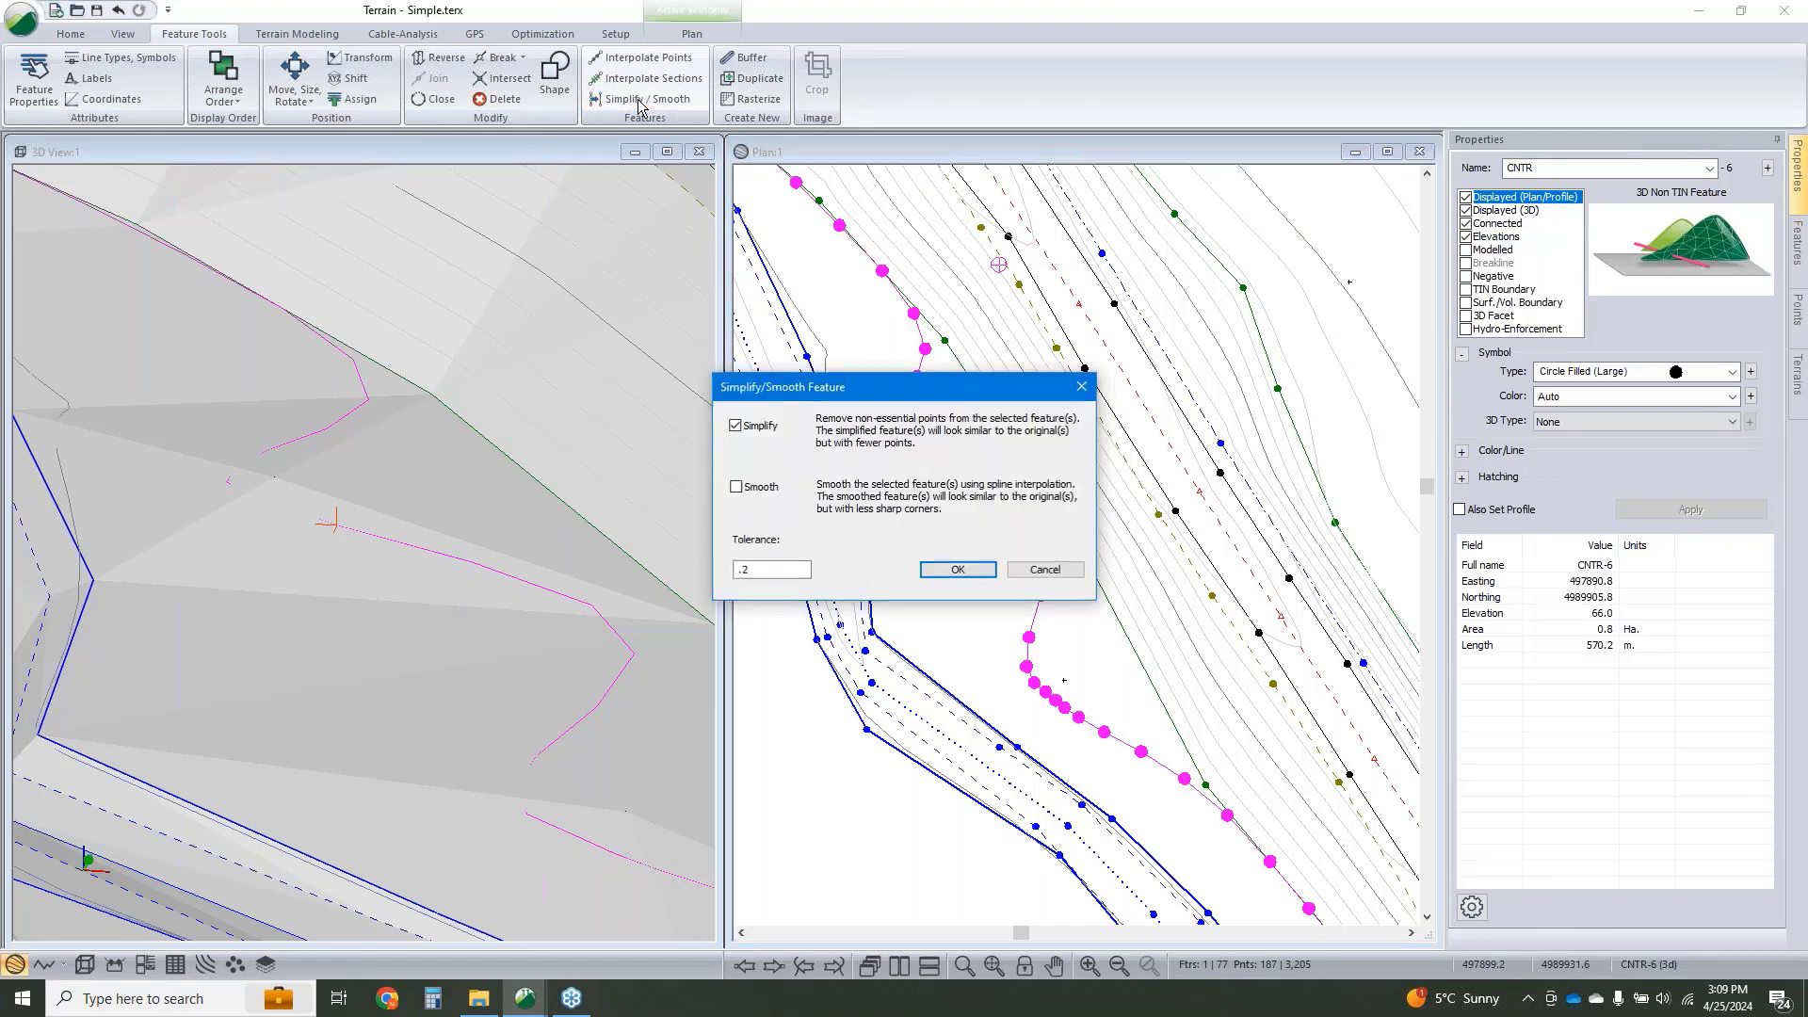
left_click(954, 570)
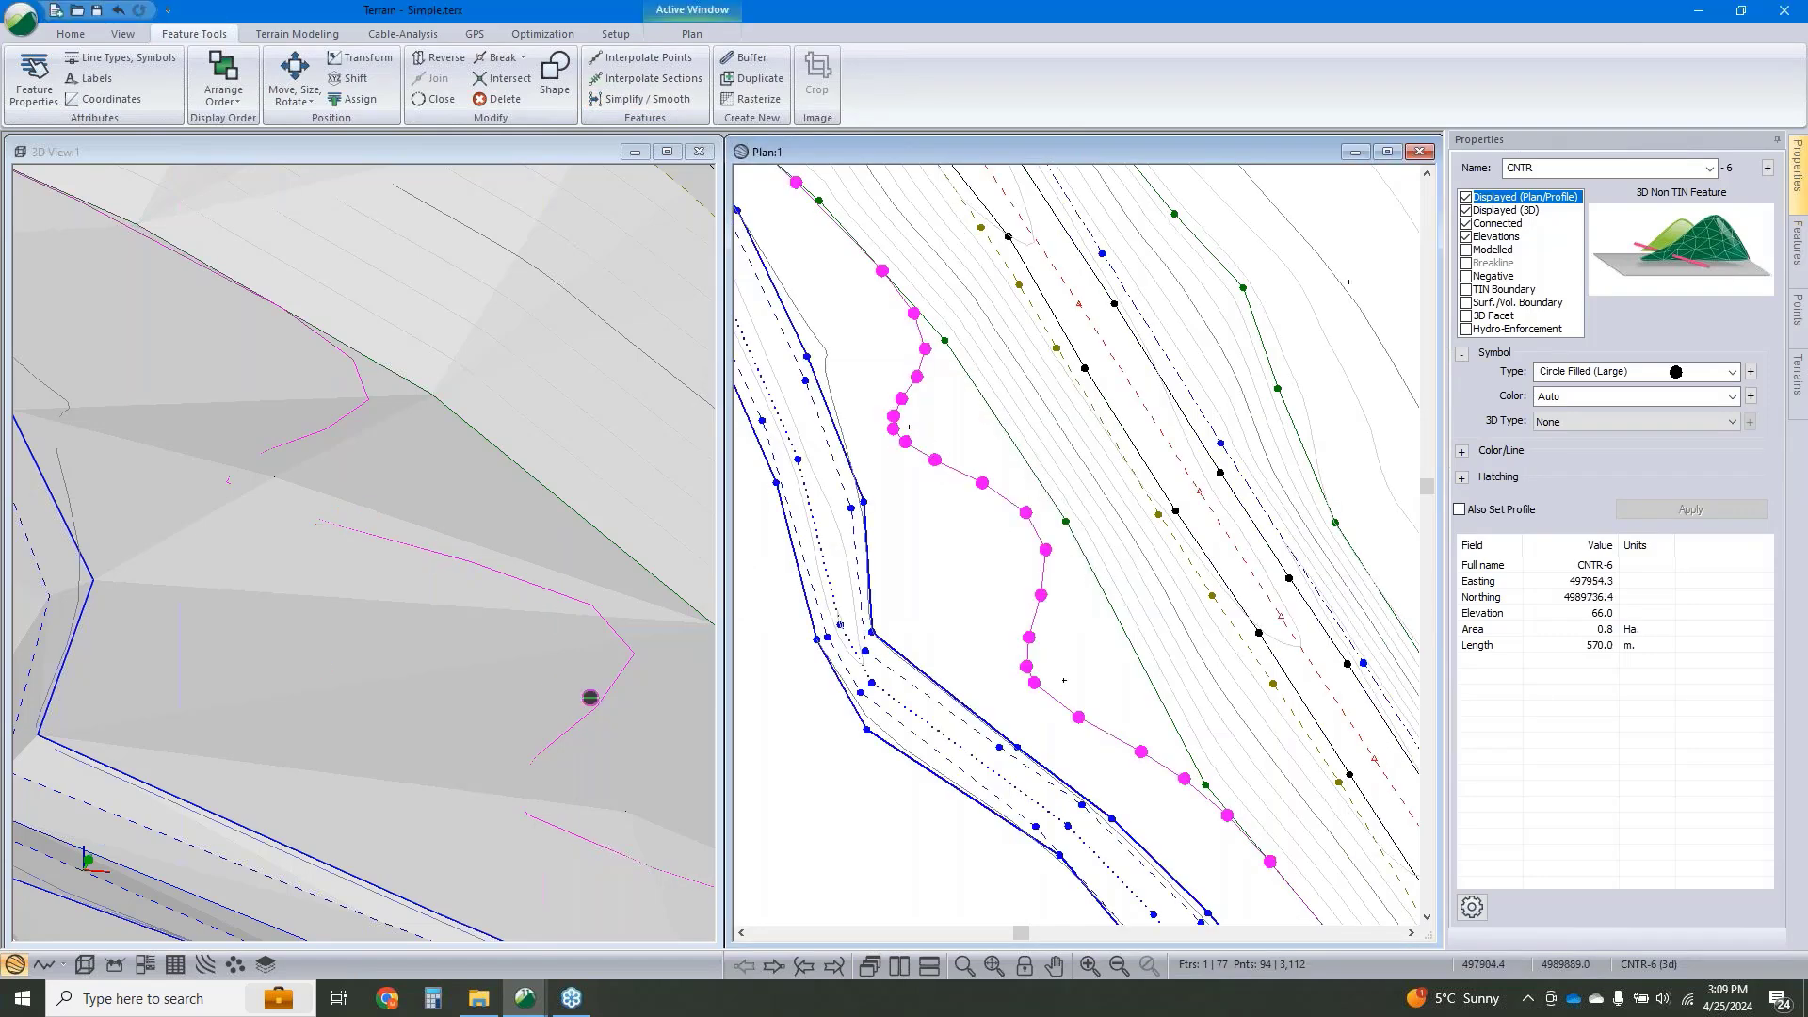
middle_click_drag(1039, 560, 1085, 581)
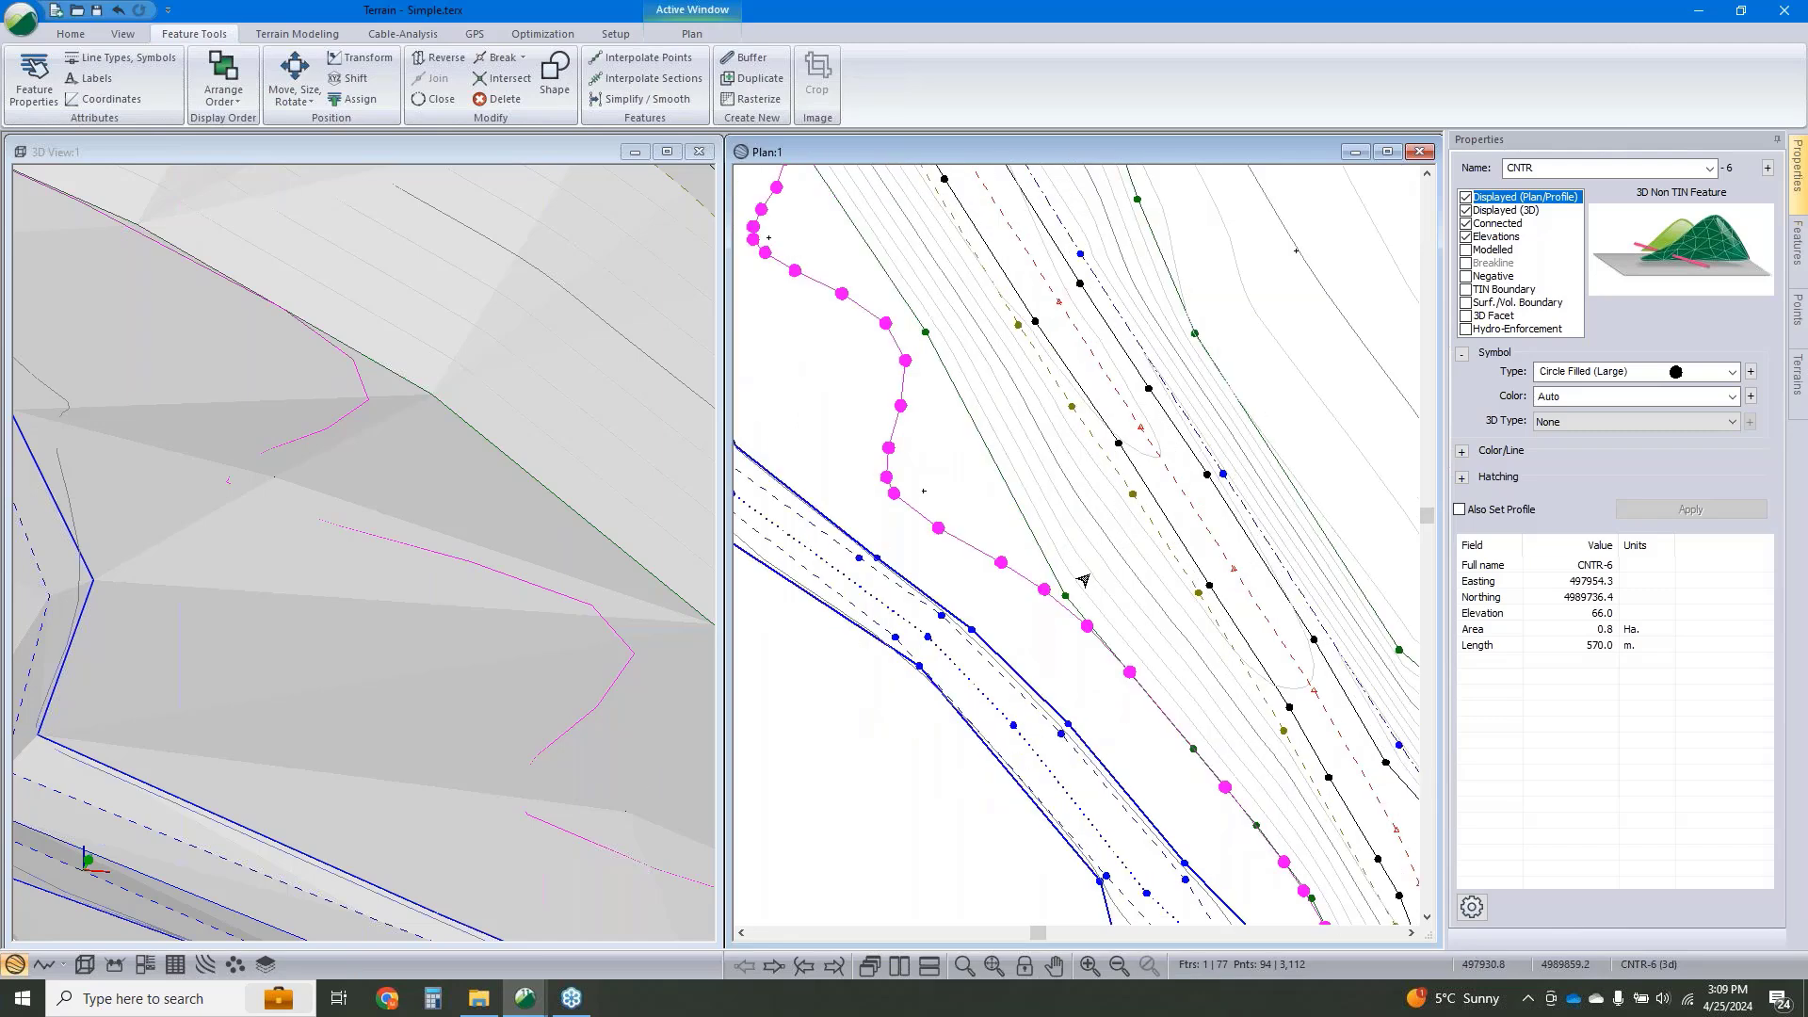
scroll(1083, 580, "down", 5)
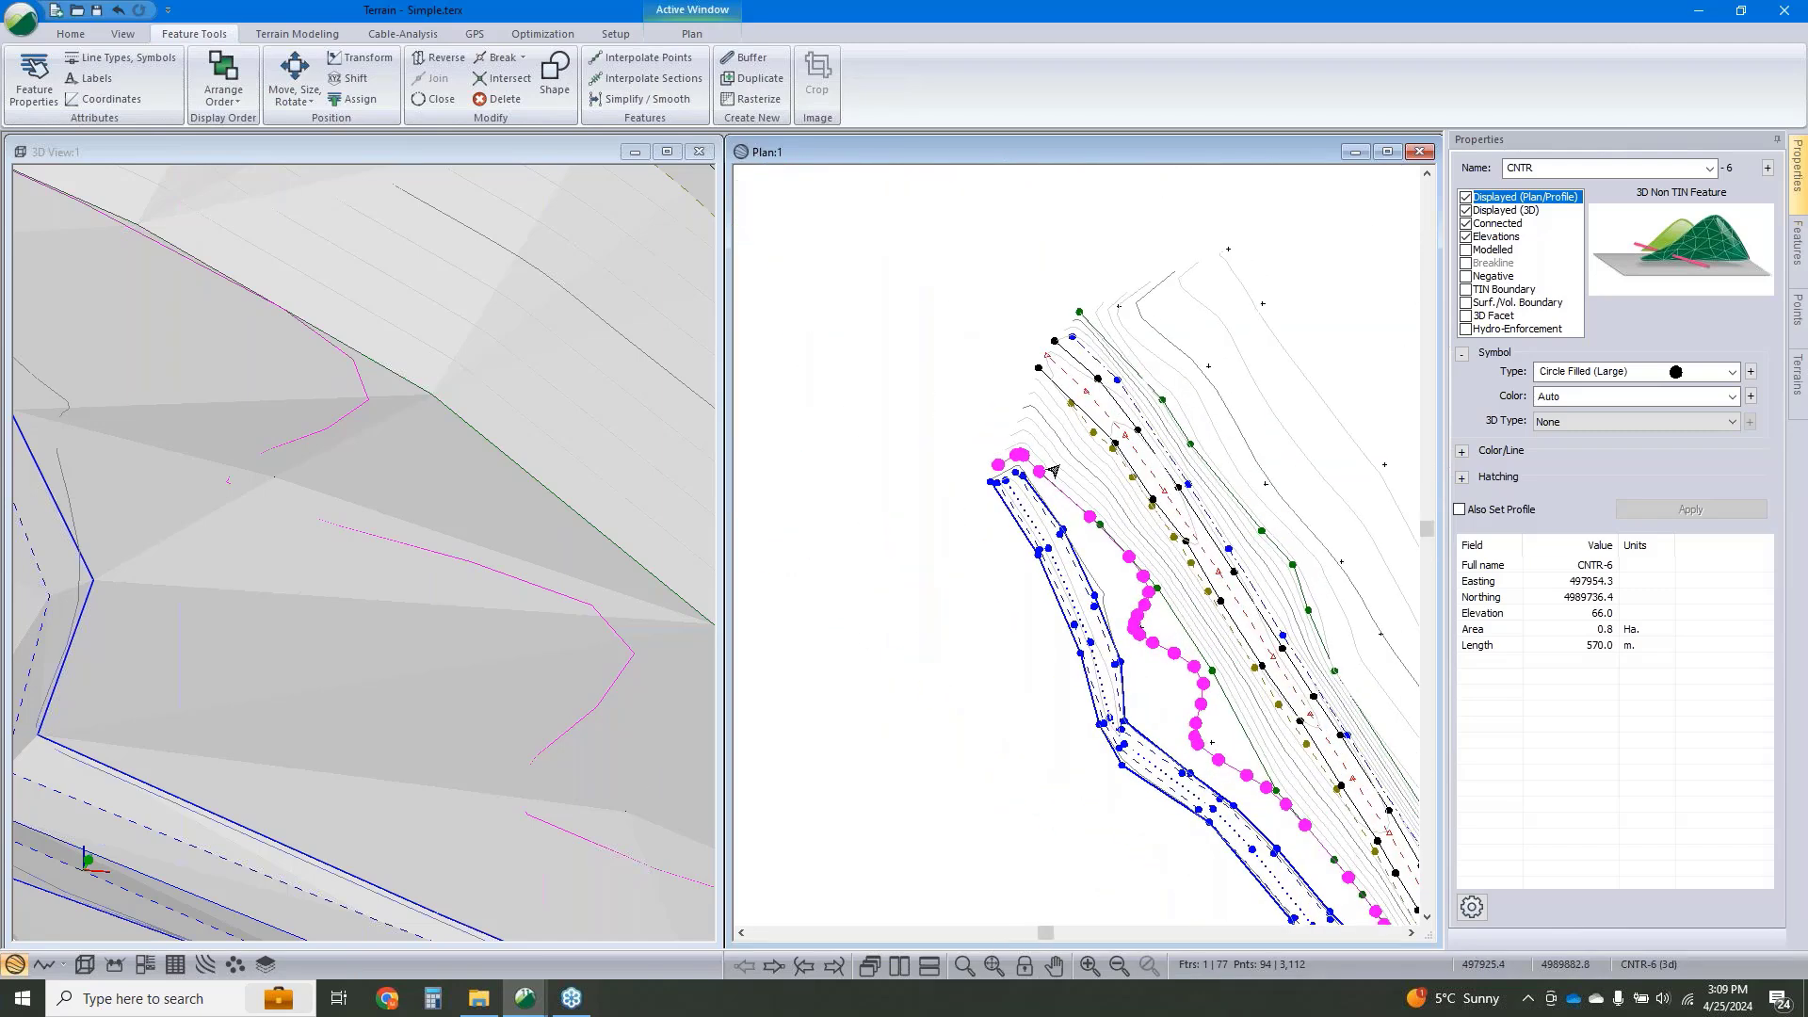
scroll(1053, 471, "up", 4)
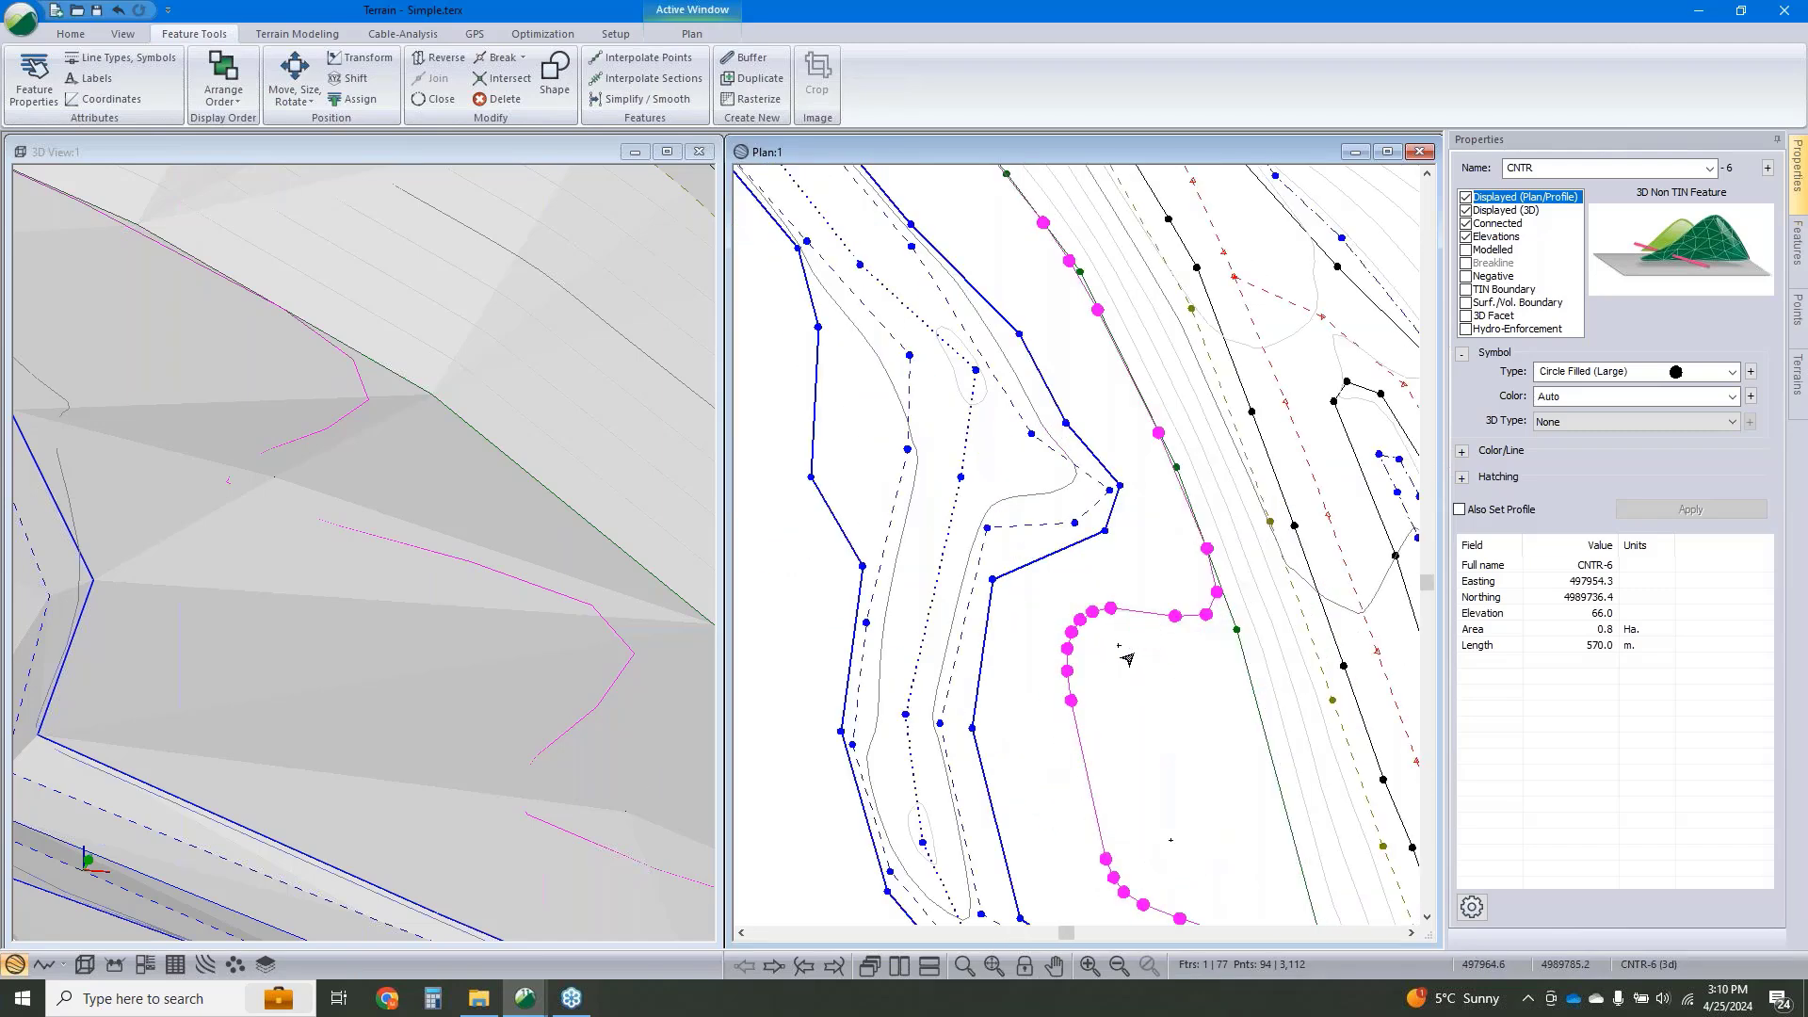
key("ctrl+z")
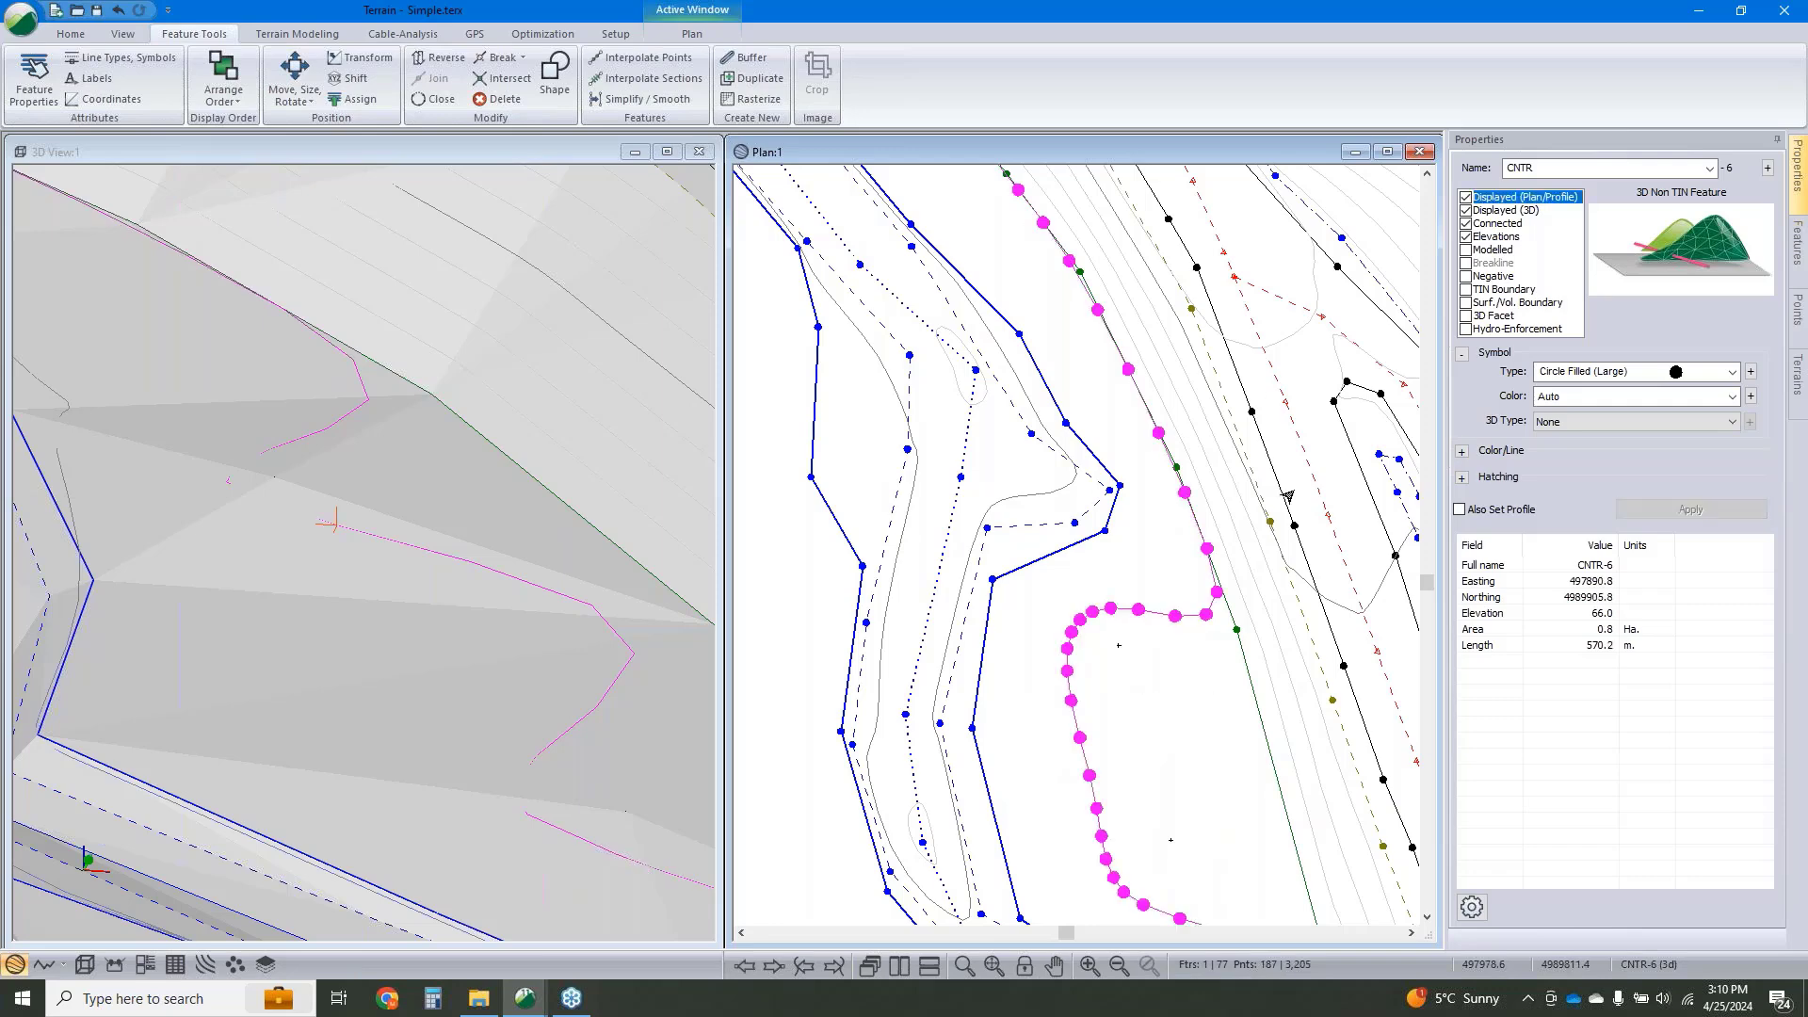
Simplify the selected contour with a tolerance of 0.2 and inspect its point spacing along the river bend.
middle_click_drag(1186, 684, 1142, 600)
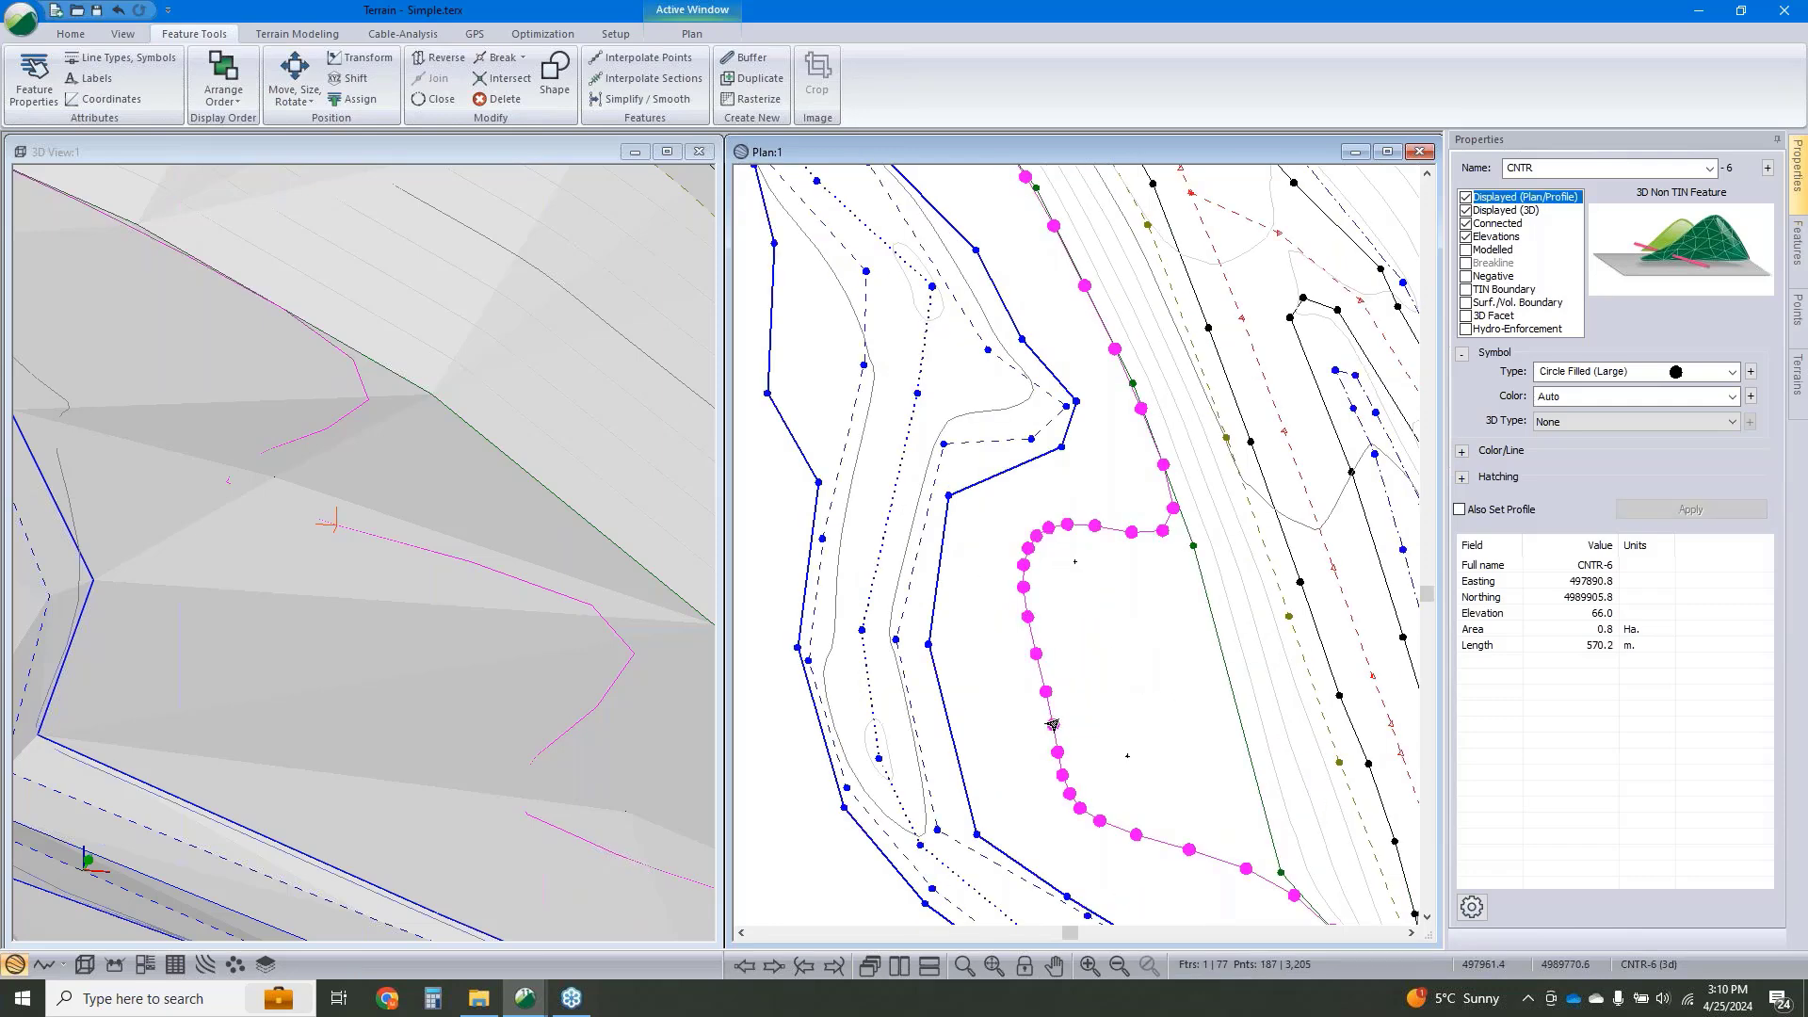
left_click(646, 99)
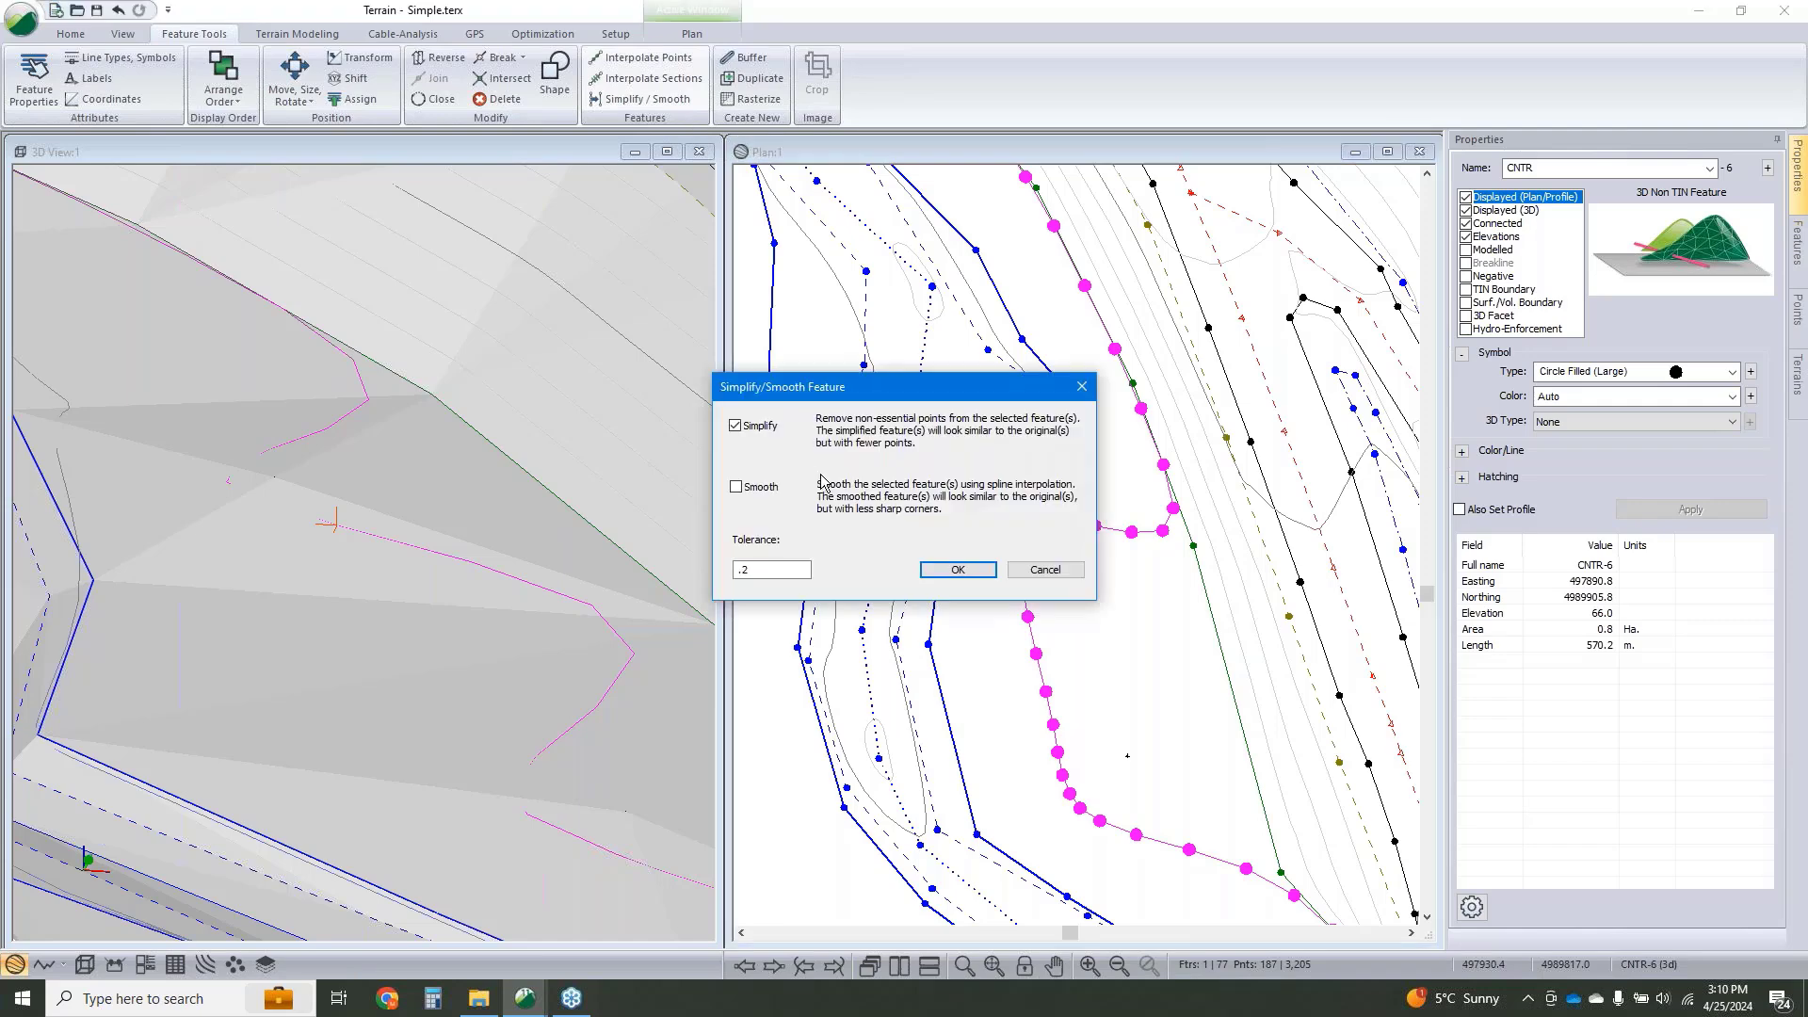
left_click_drag(802, 570, 703, 572)
left_click(959, 572)
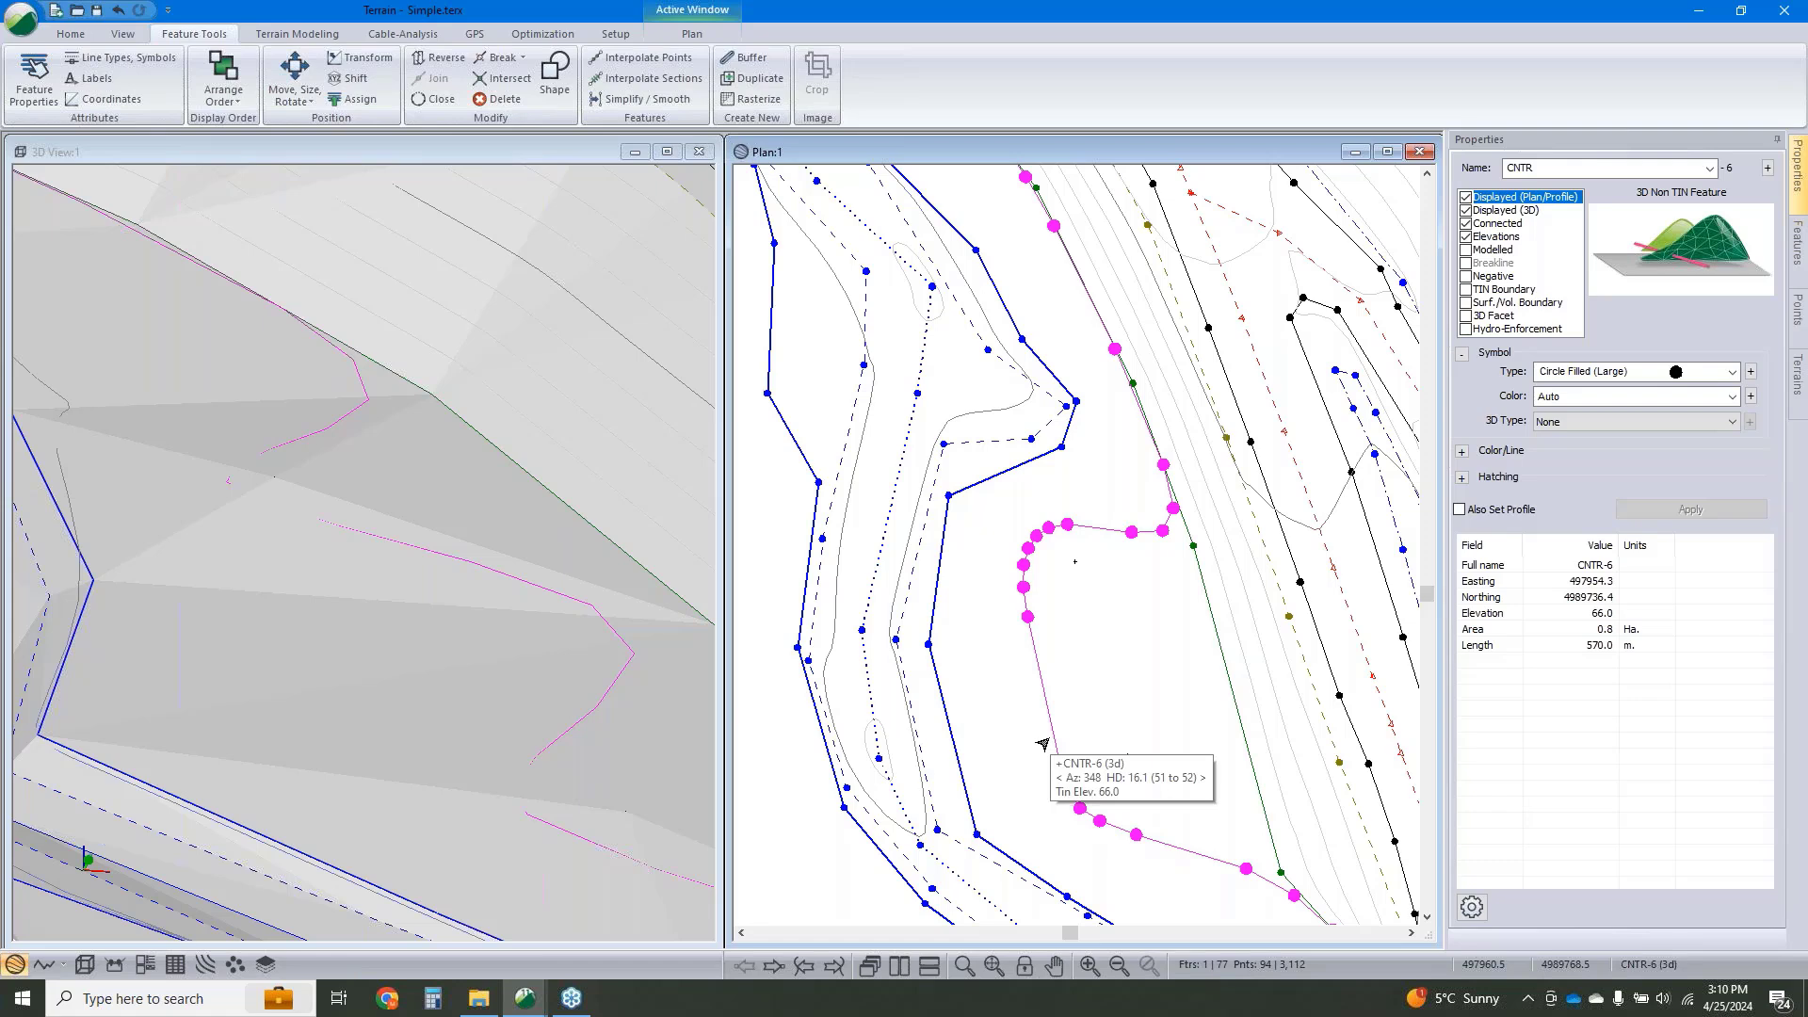
scroll(1095, 599, "down", 2)
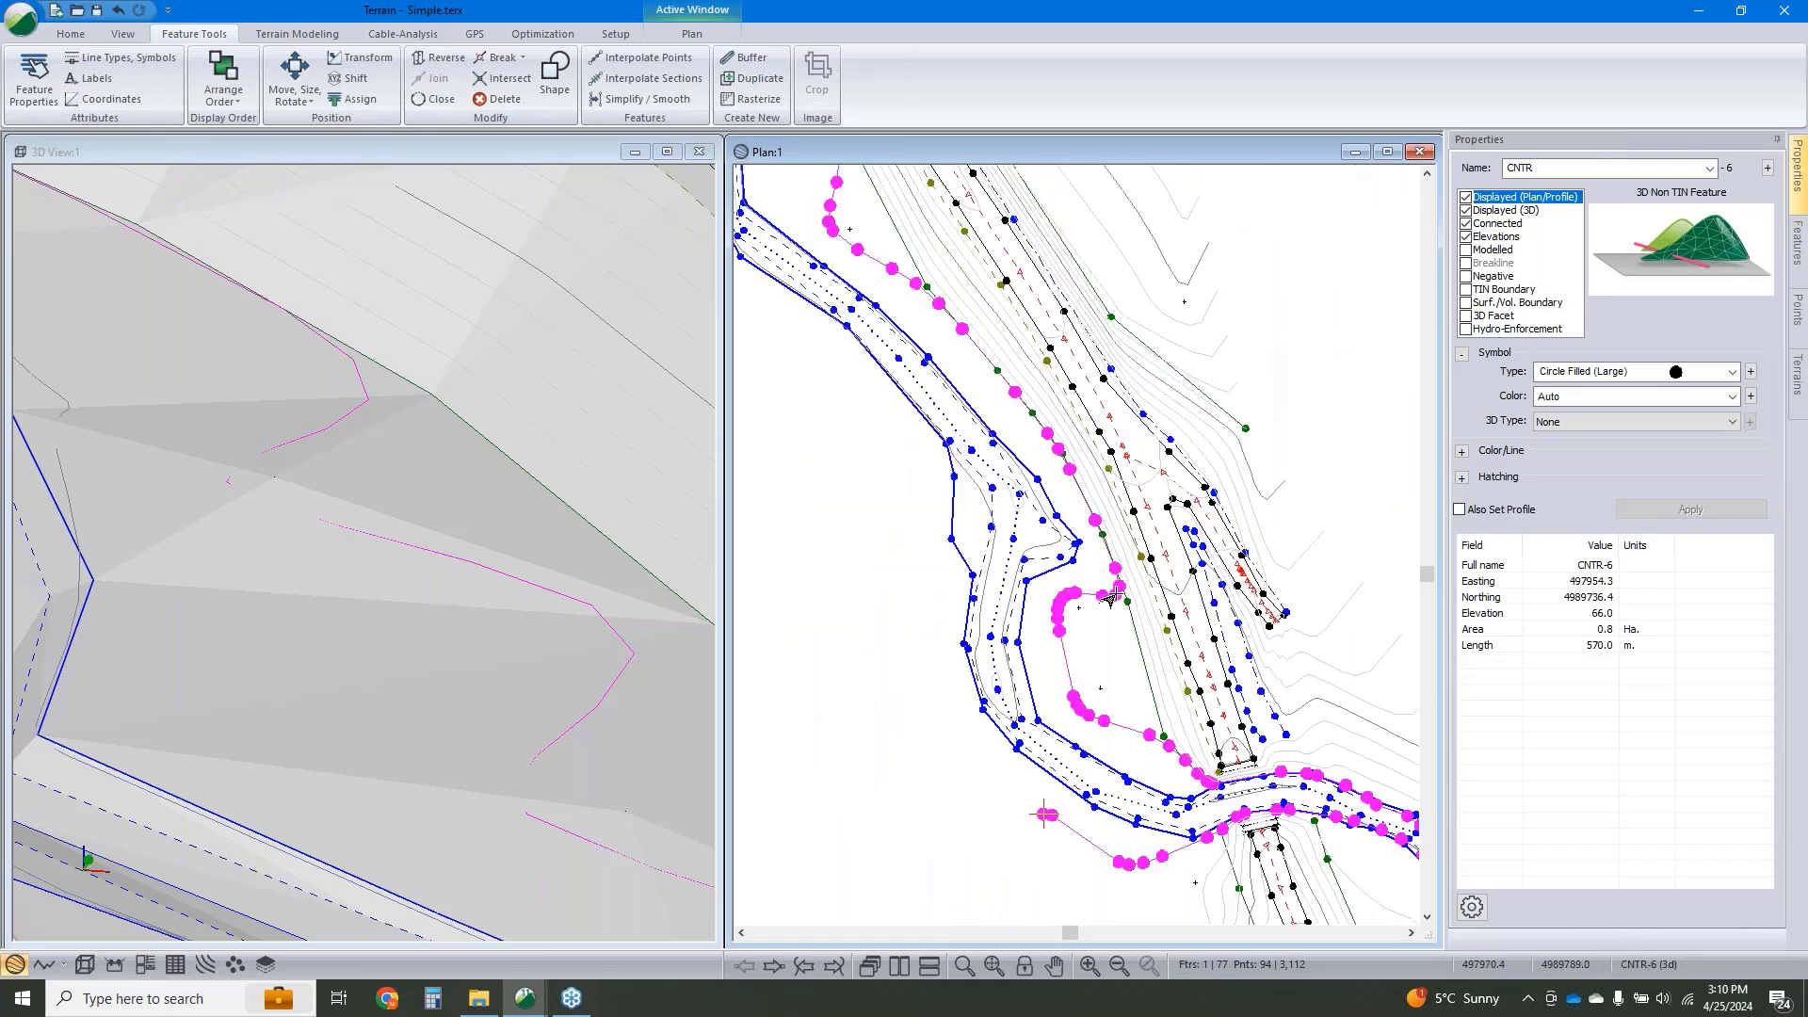
middle_click_drag(1124, 605, 1120, 665)
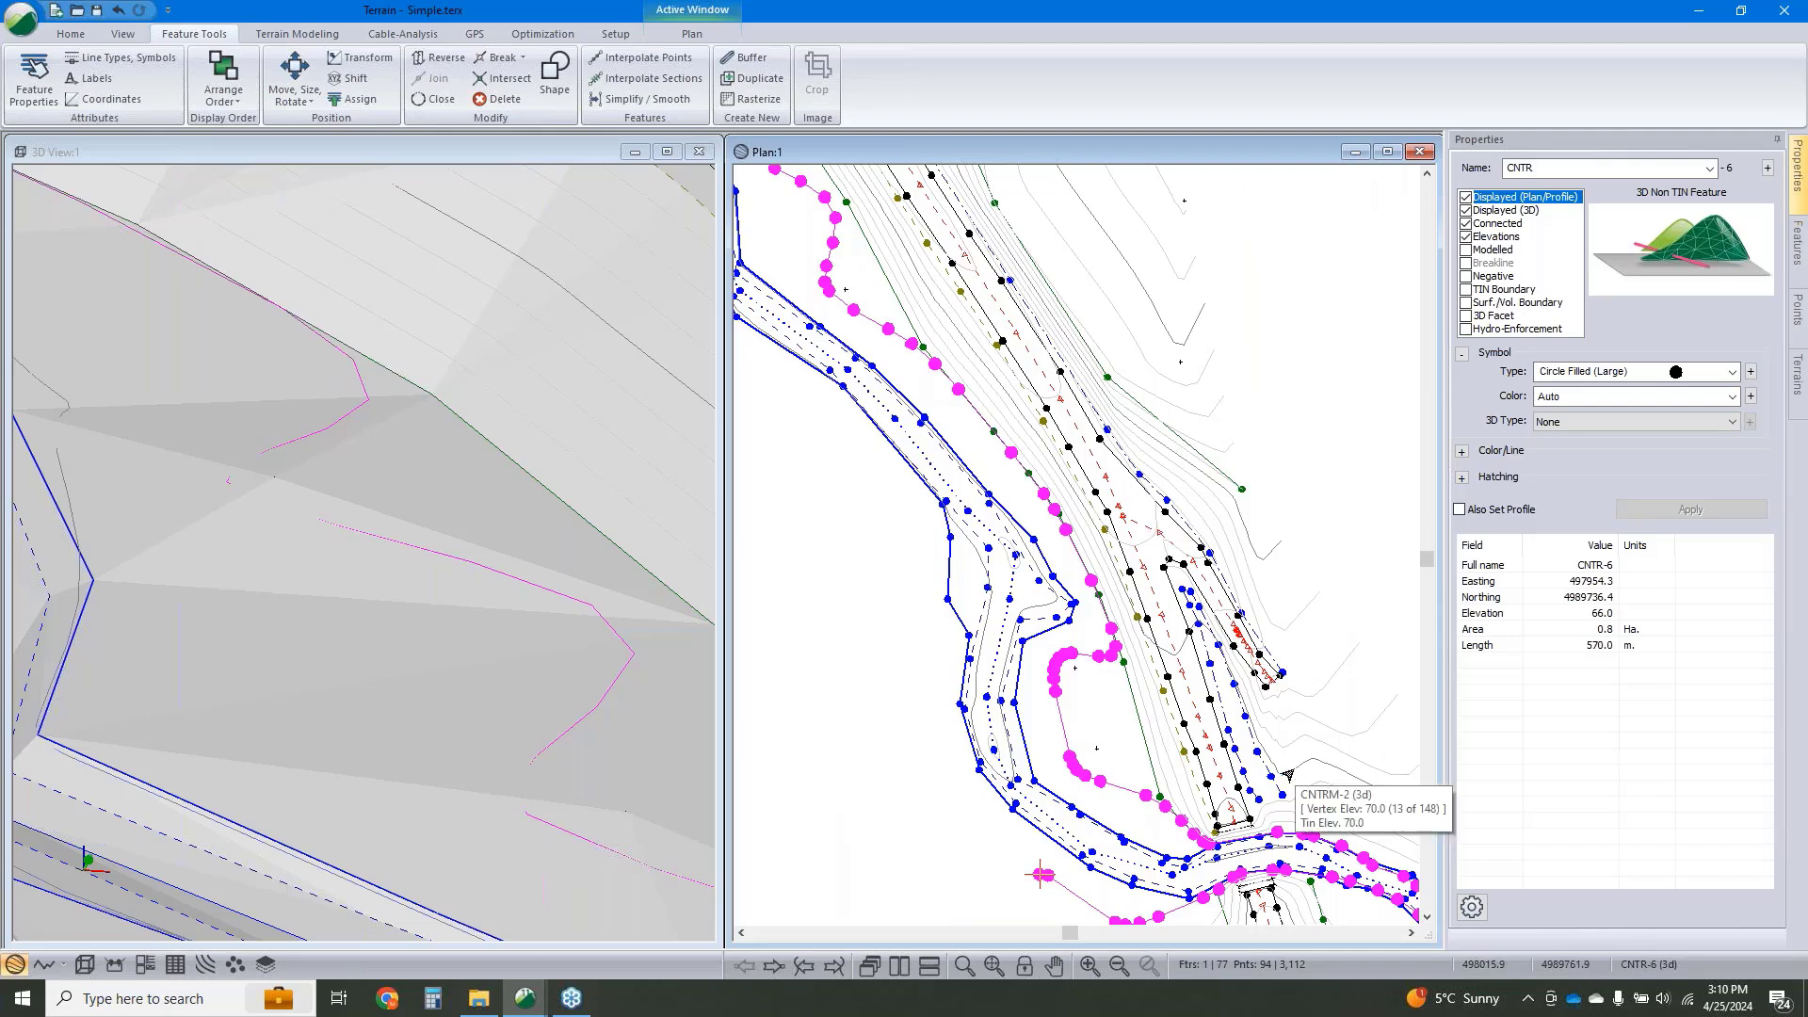
Regenerate the terrain triangles and contours with contour thinning enabled at a tolerance of 0.10.
left_click(297, 34)
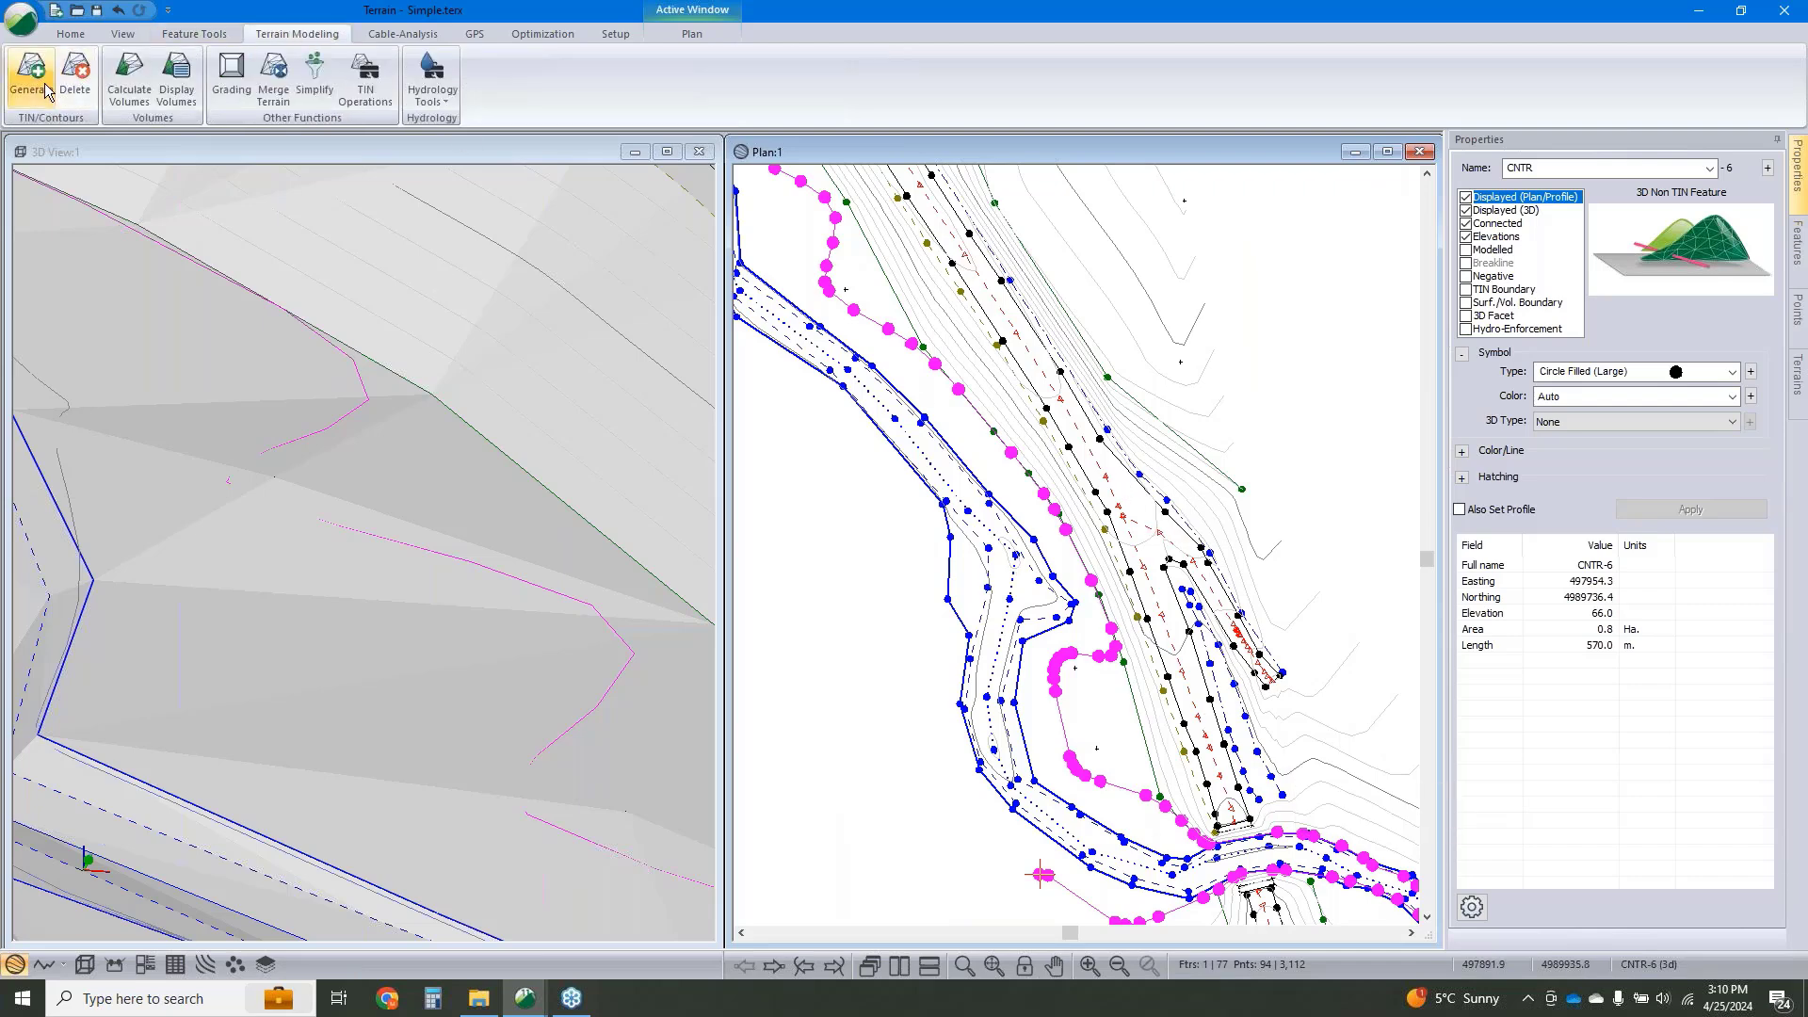
left_click(32, 75)
left_click(1029, 464)
left_click(782, 505)
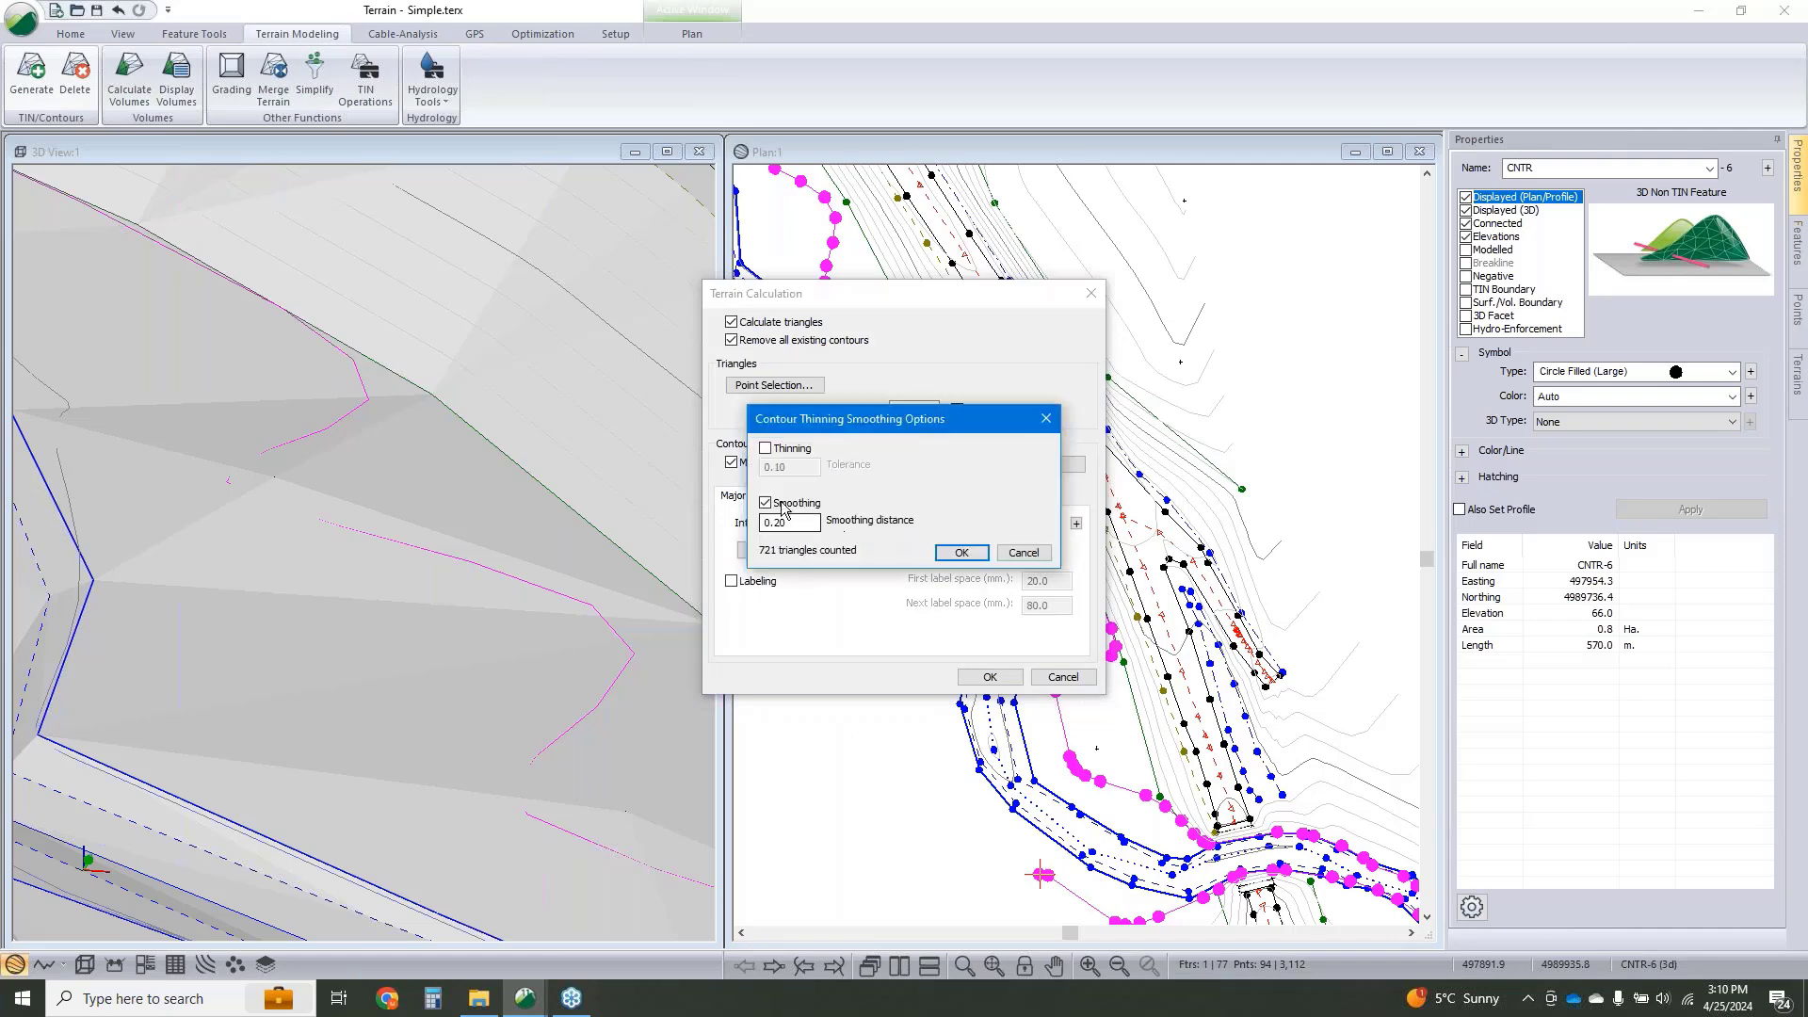
left_click(773, 449)
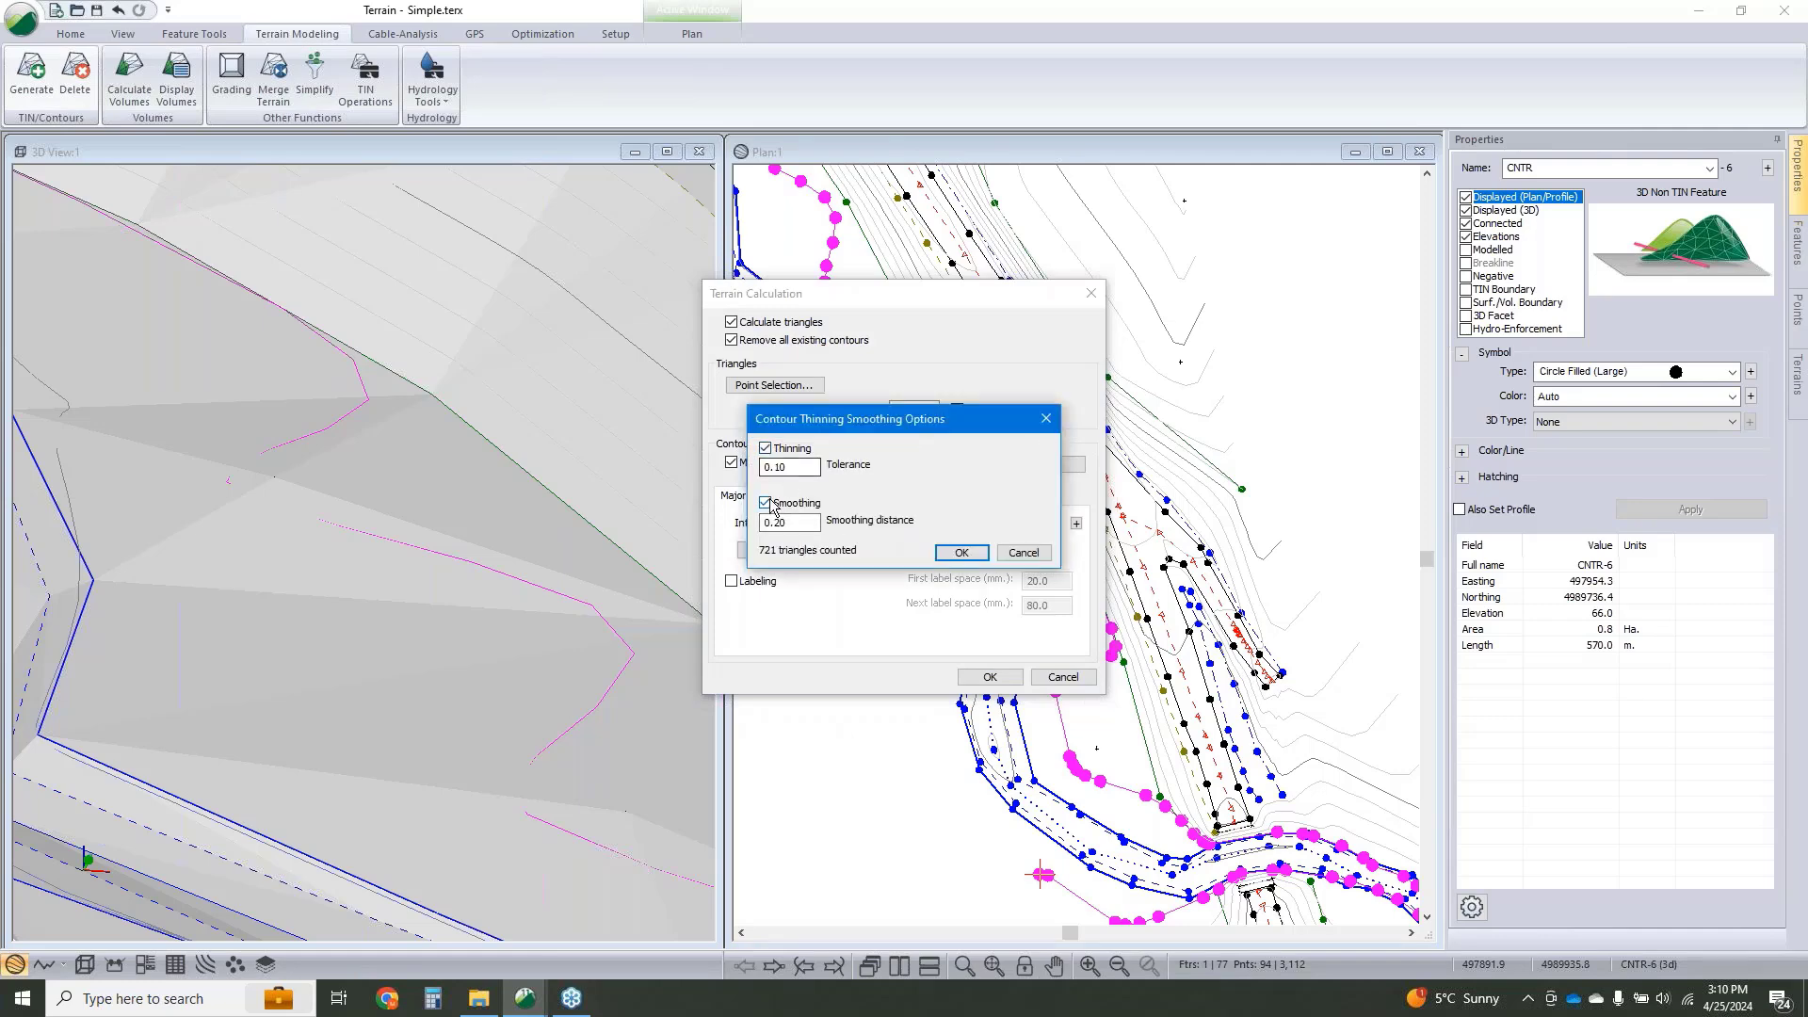
left_click(962, 553)
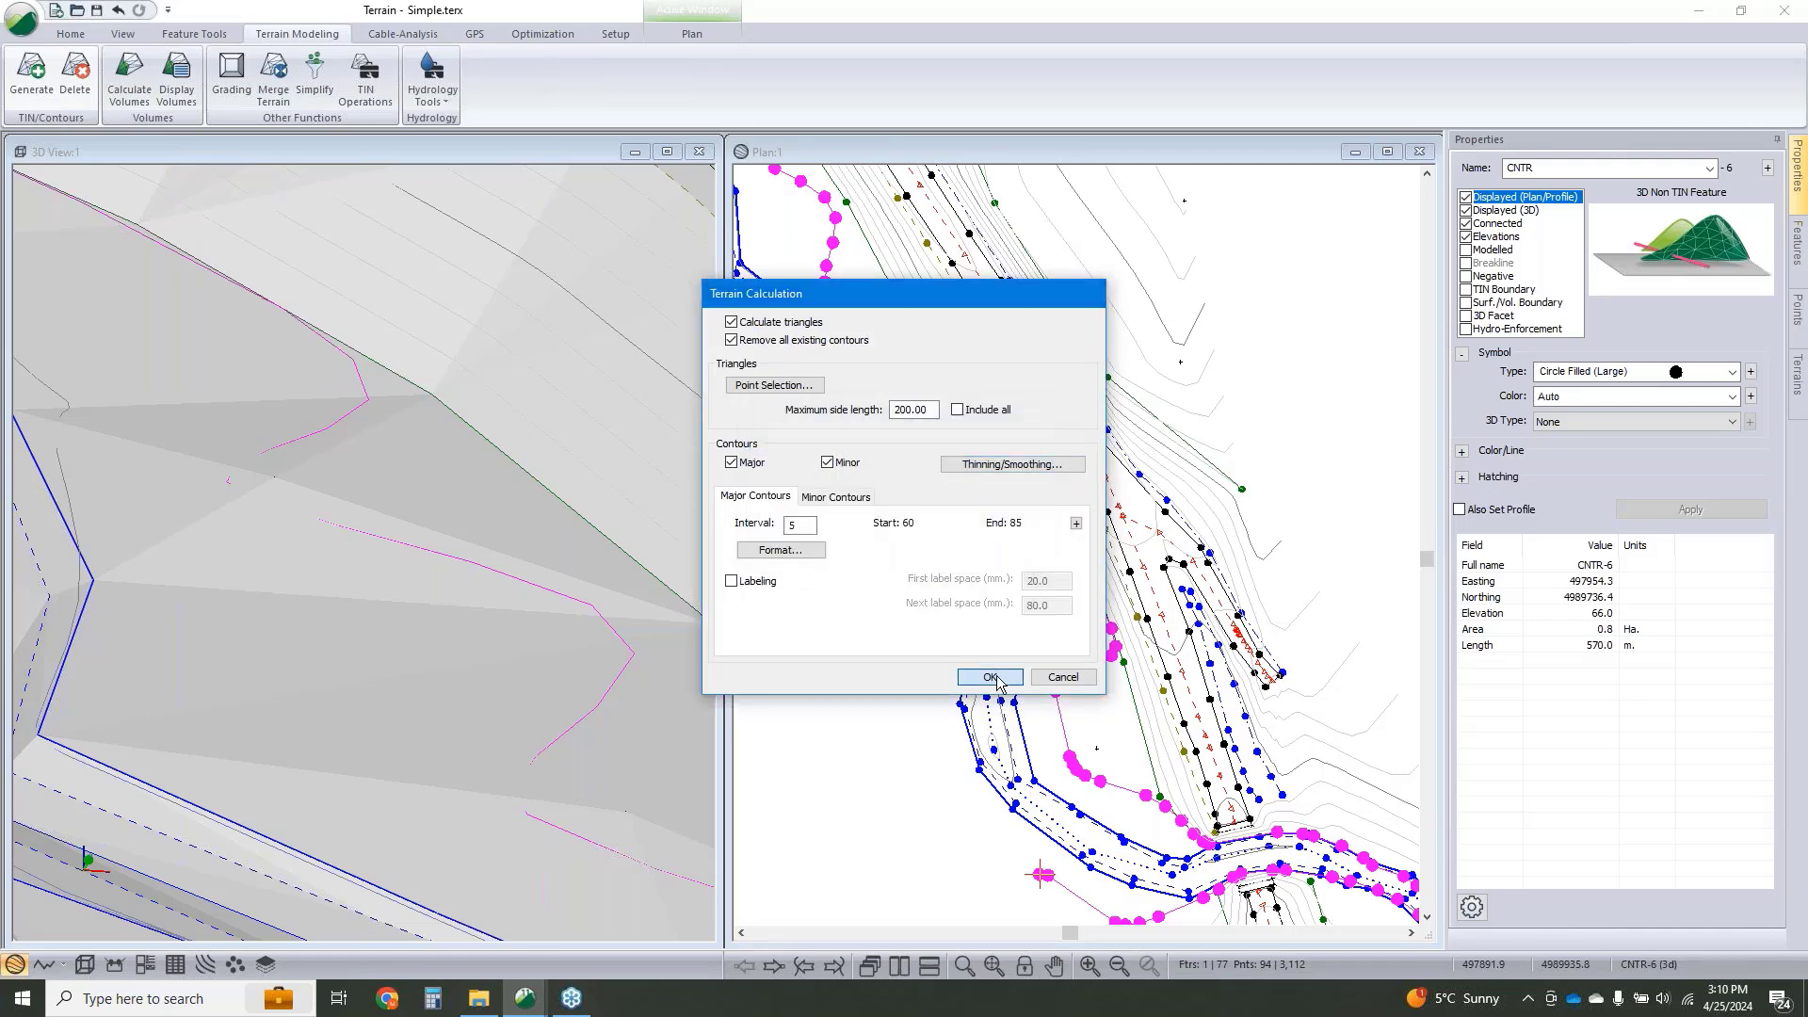
left_click(989, 678)
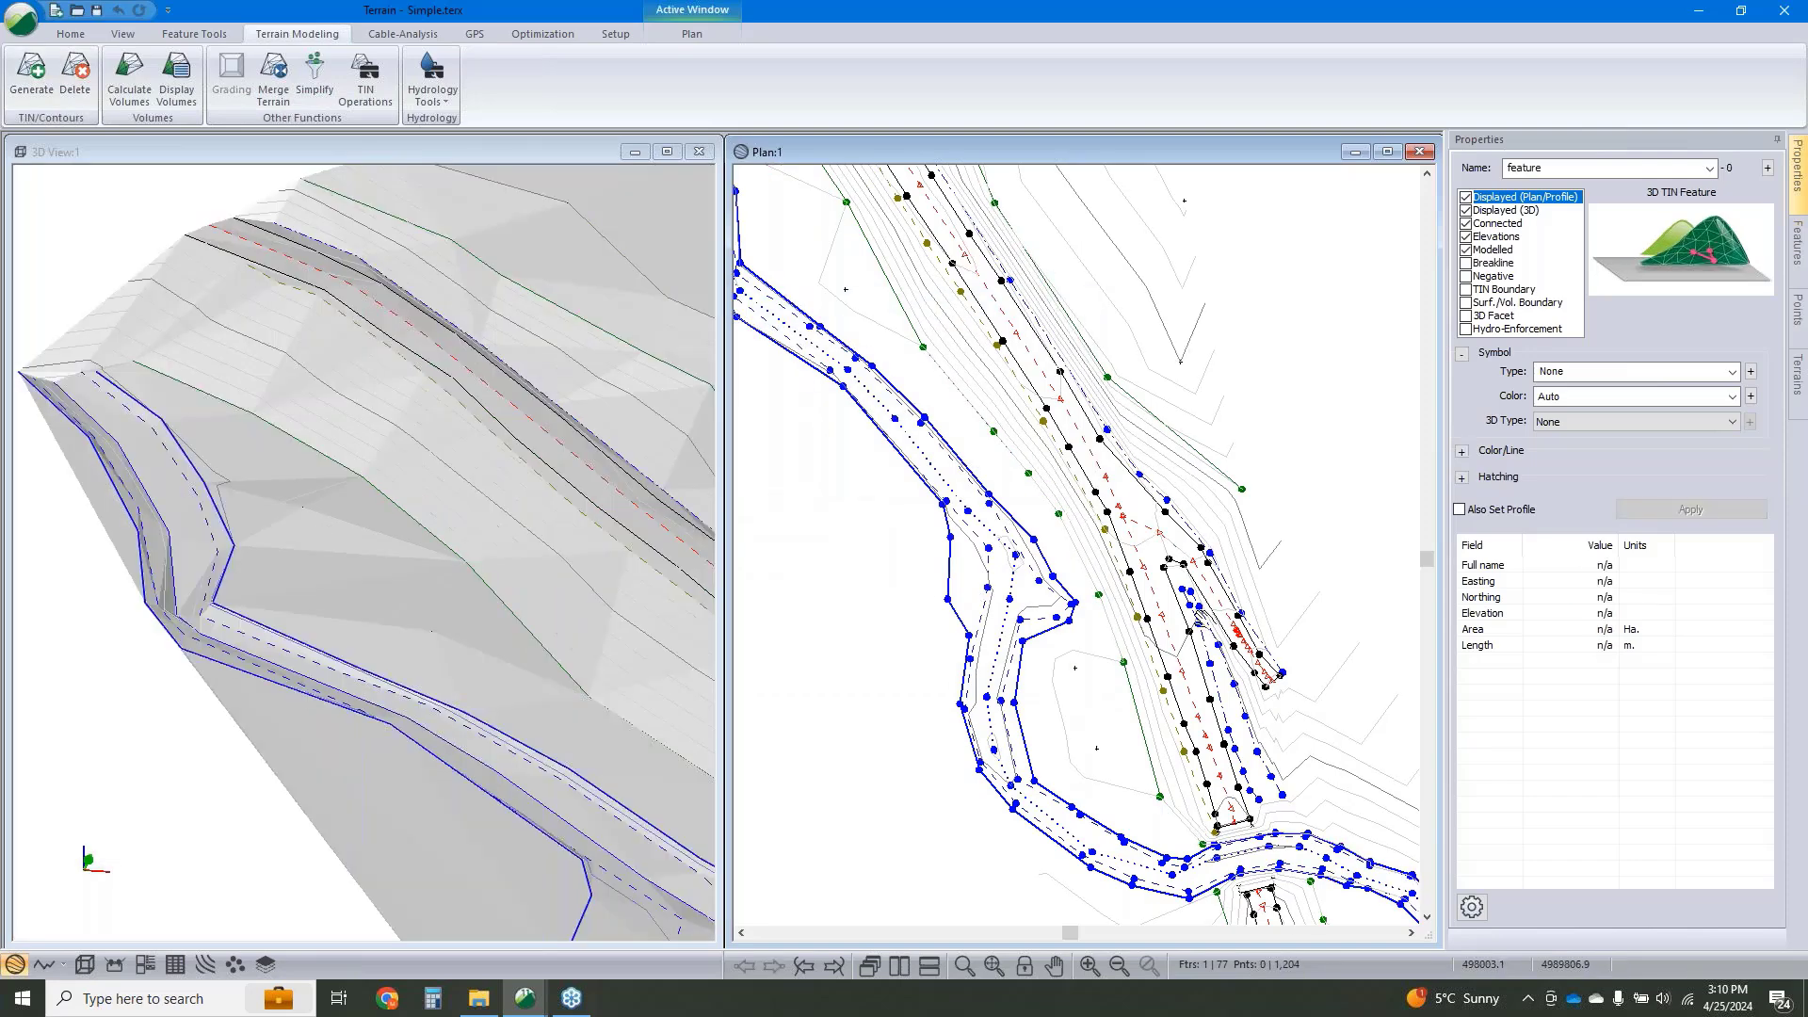
Examine the regenerated contours around the road and river in both the plan and 3D views.
middle_click_drag(1200, 619, 1172, 627)
mouse_move(1127, 460)
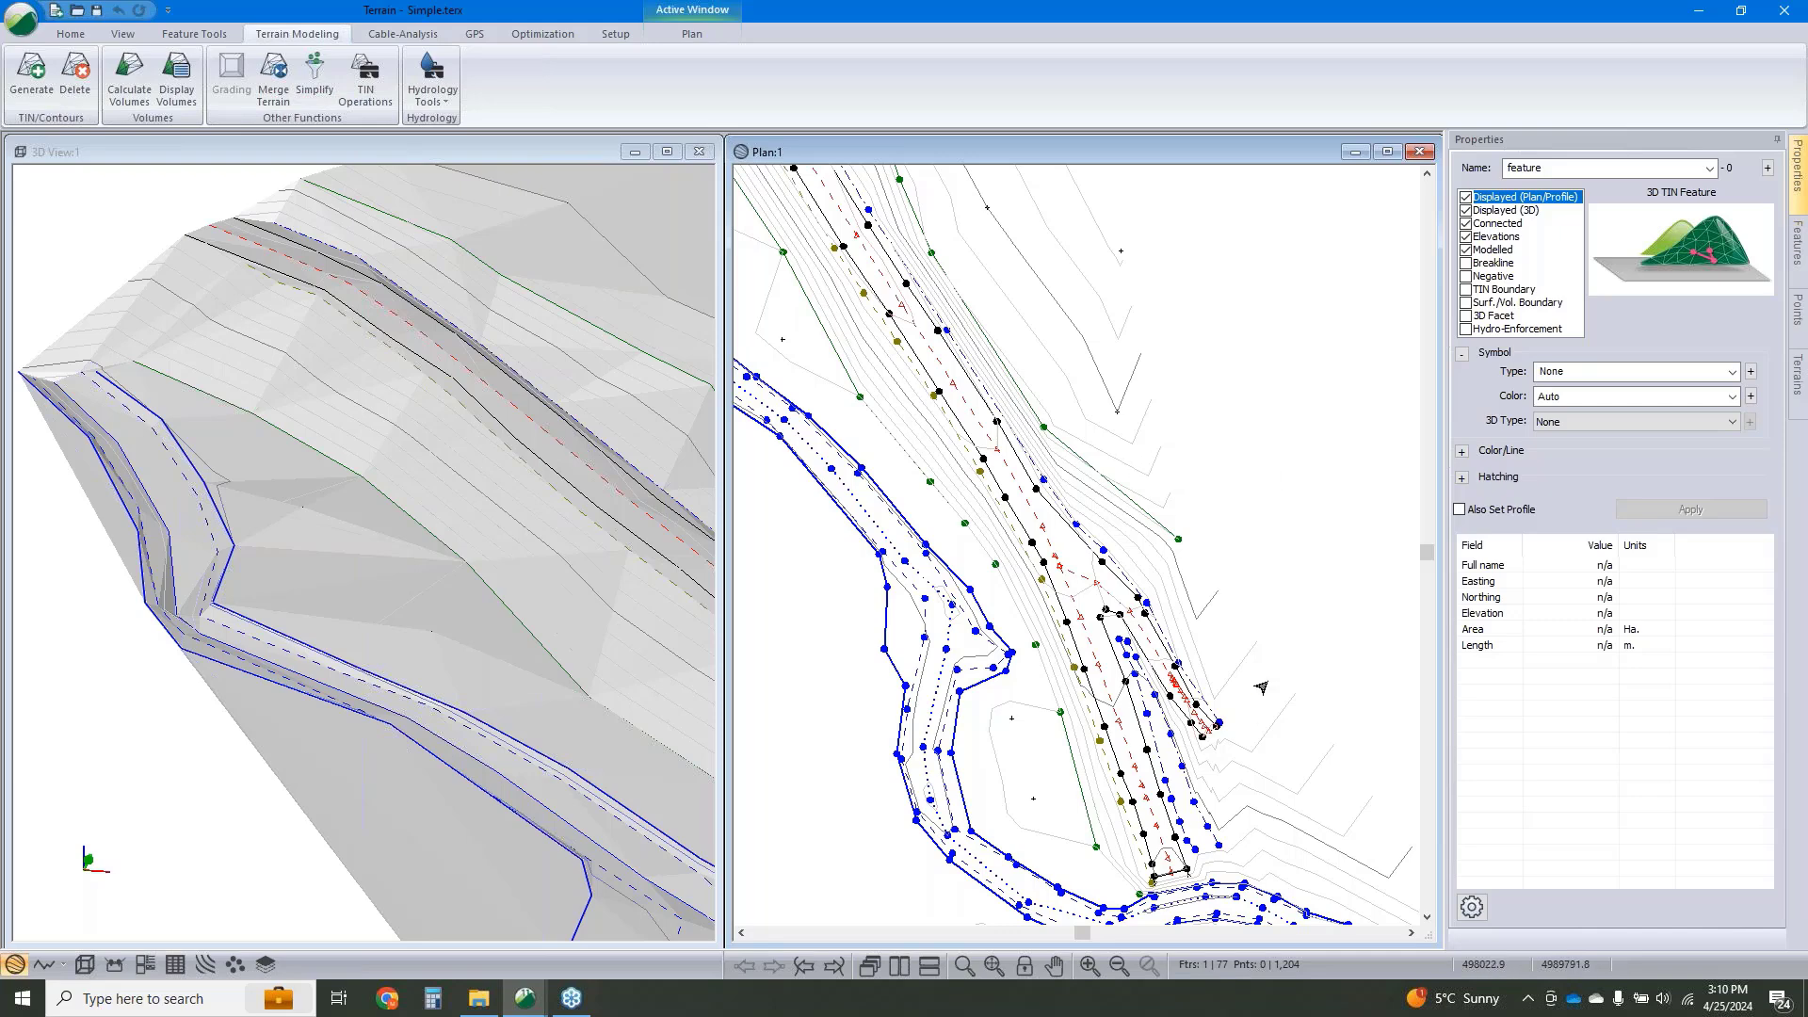
middle_click_drag(1278, 687, 1211, 625)
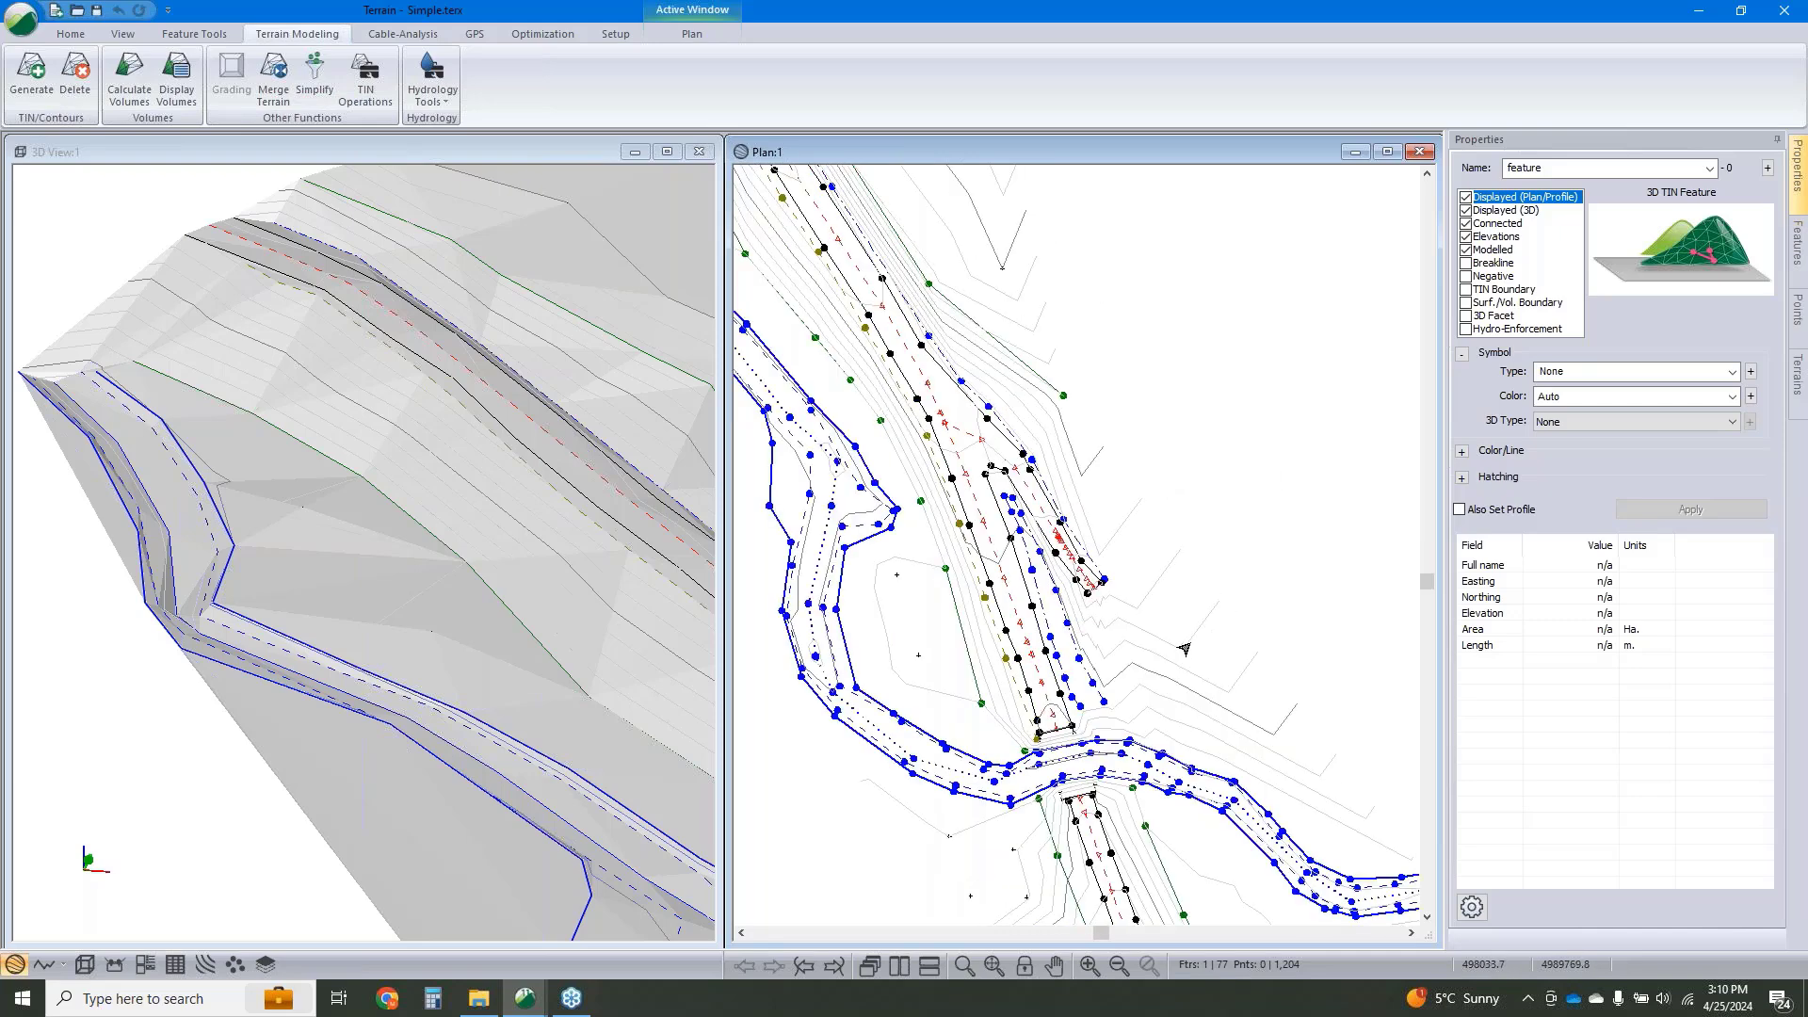
left_click(472, 565)
scroll(518, 600, "up", 2)
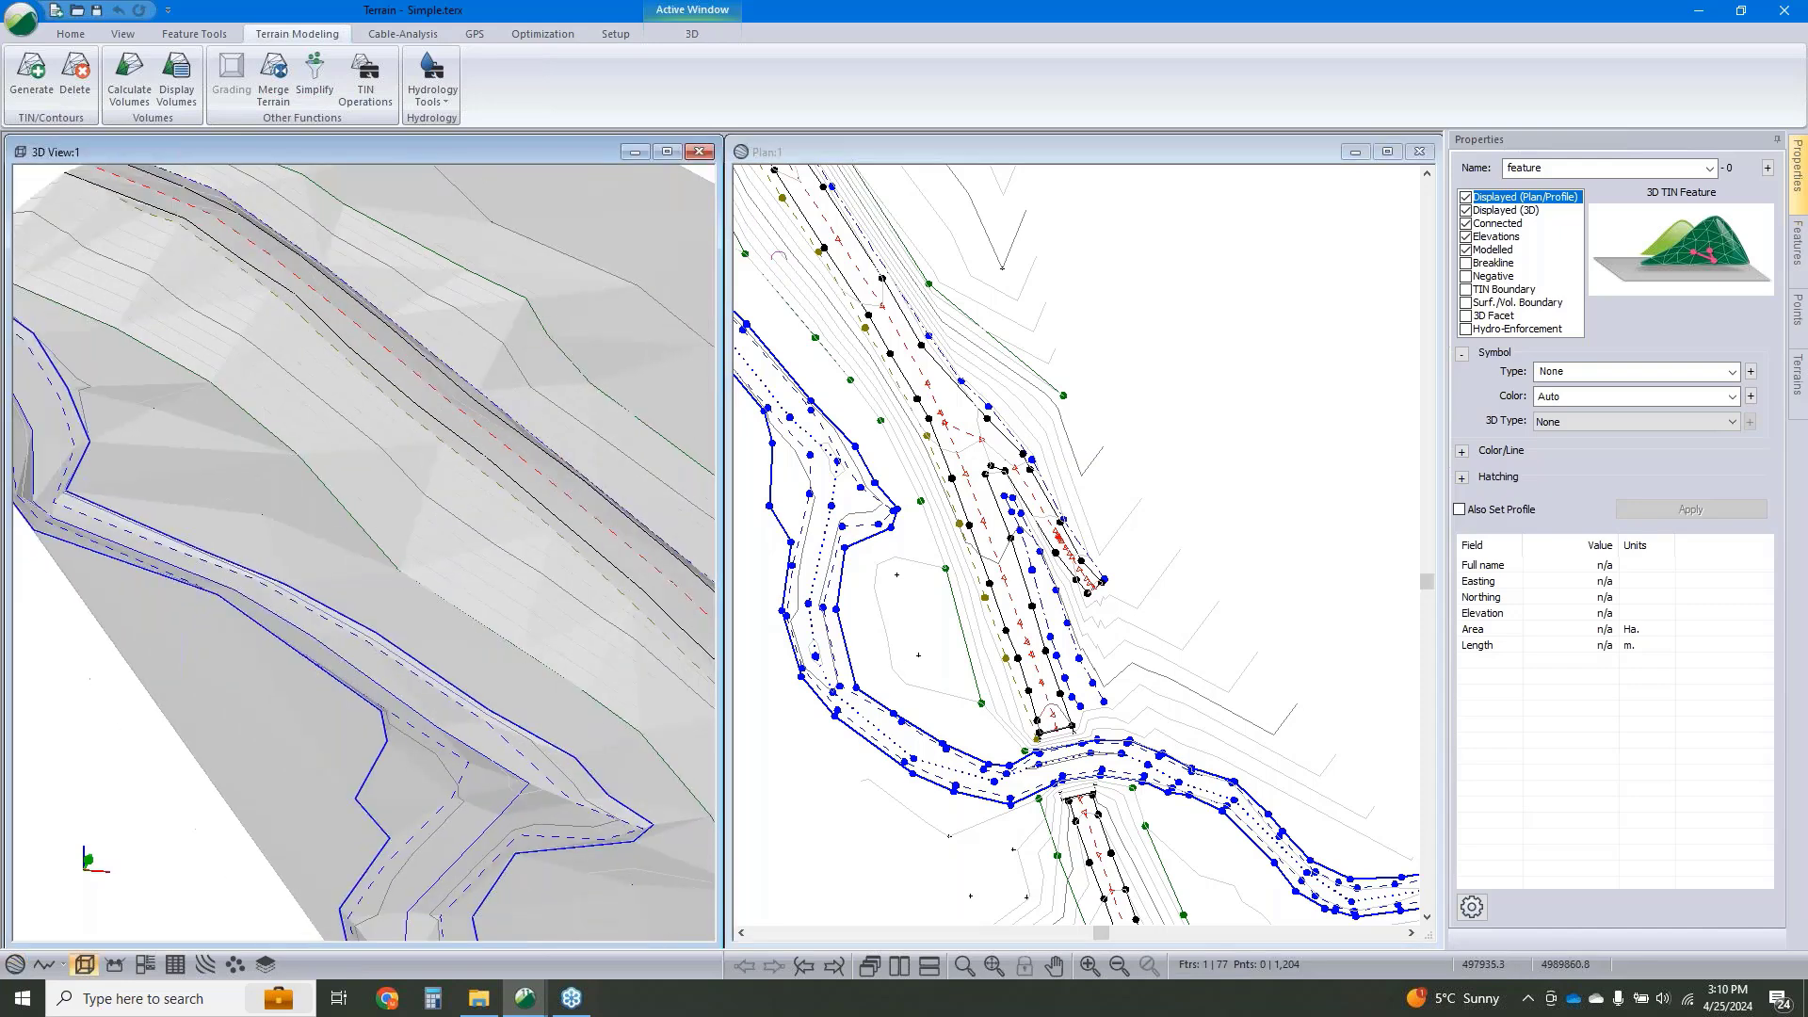
scroll(518, 601, "down", 4)
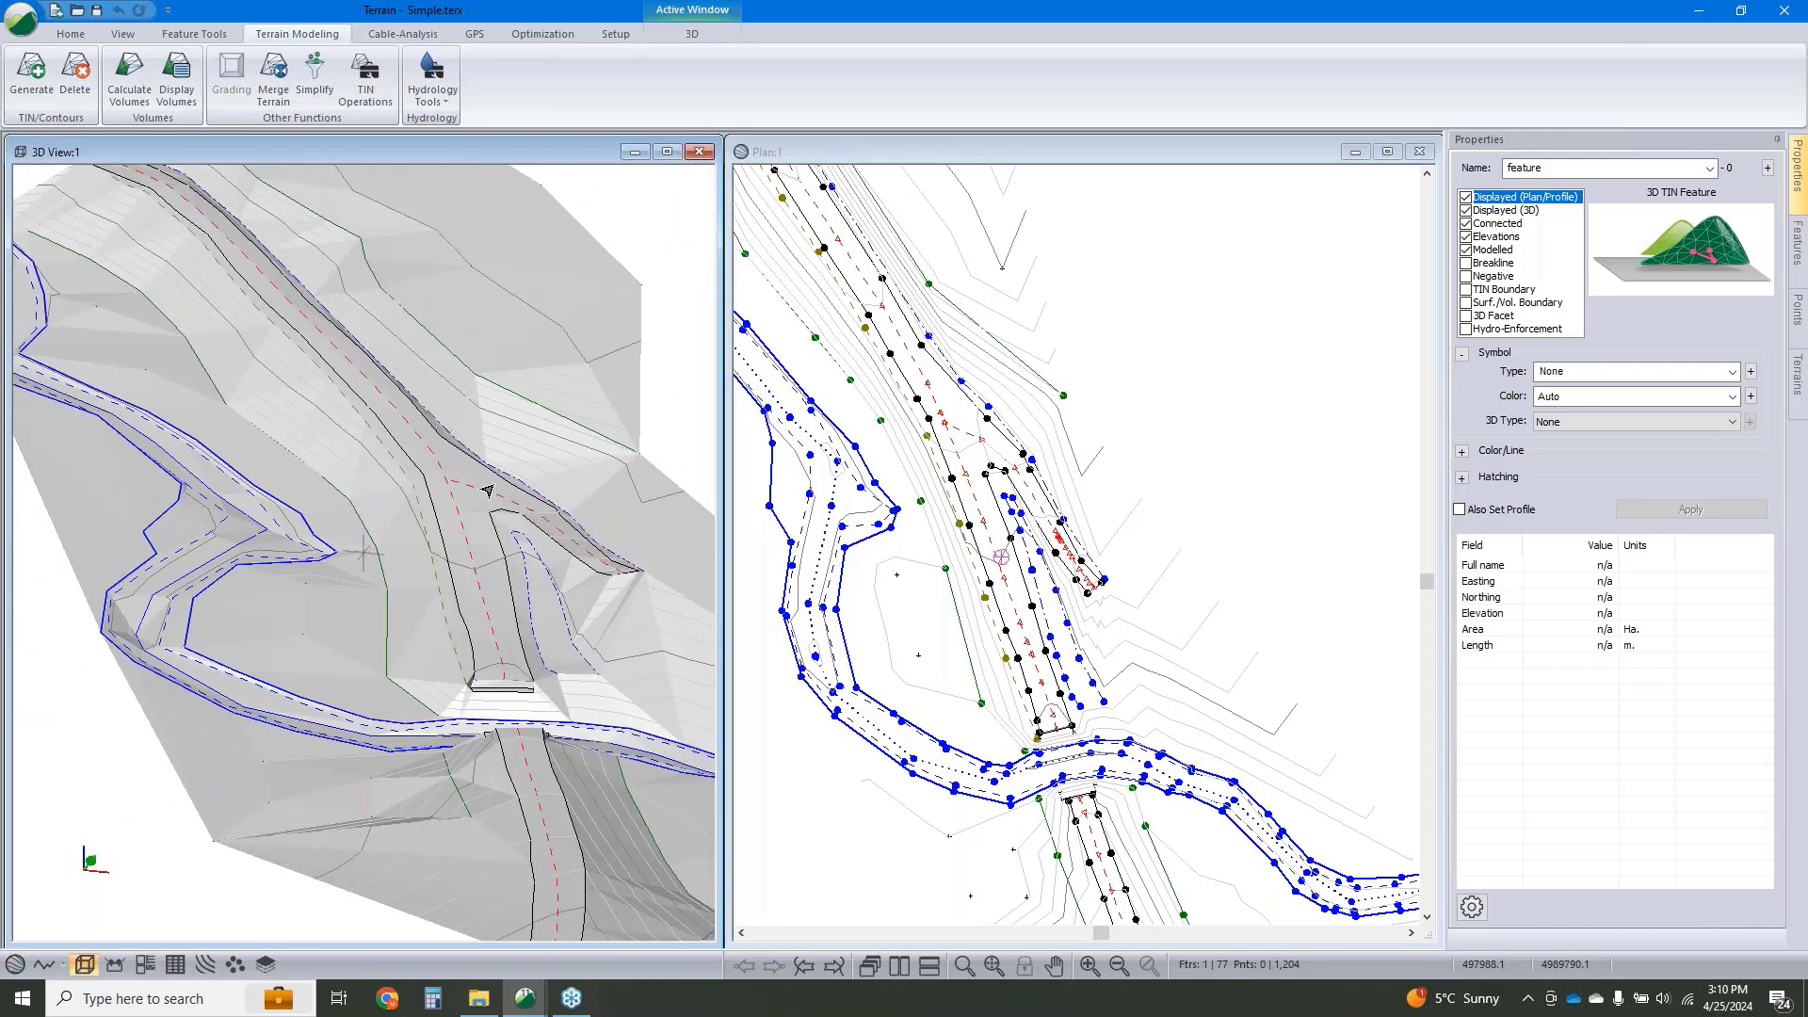
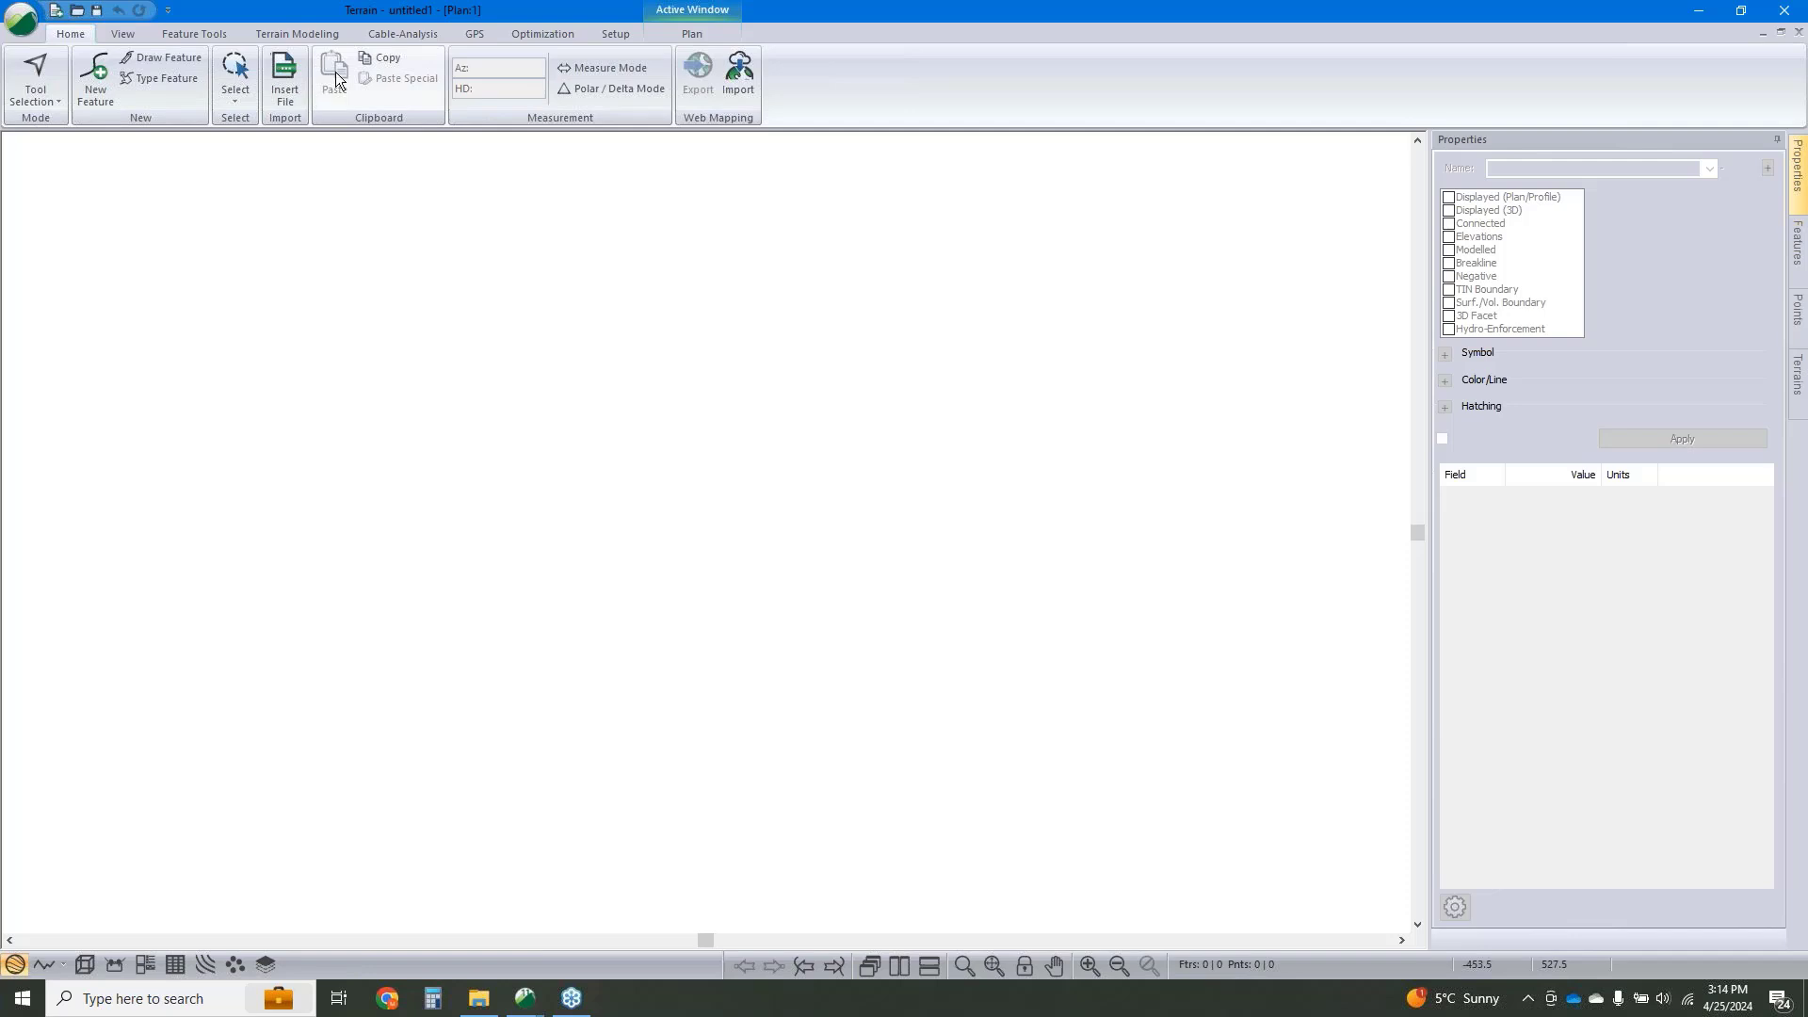
Choose Bugani_2021_05_06-17_11_15.las from the "2 - Drone" folder as the file to insert into the new terrain.
left_click(297, 74)
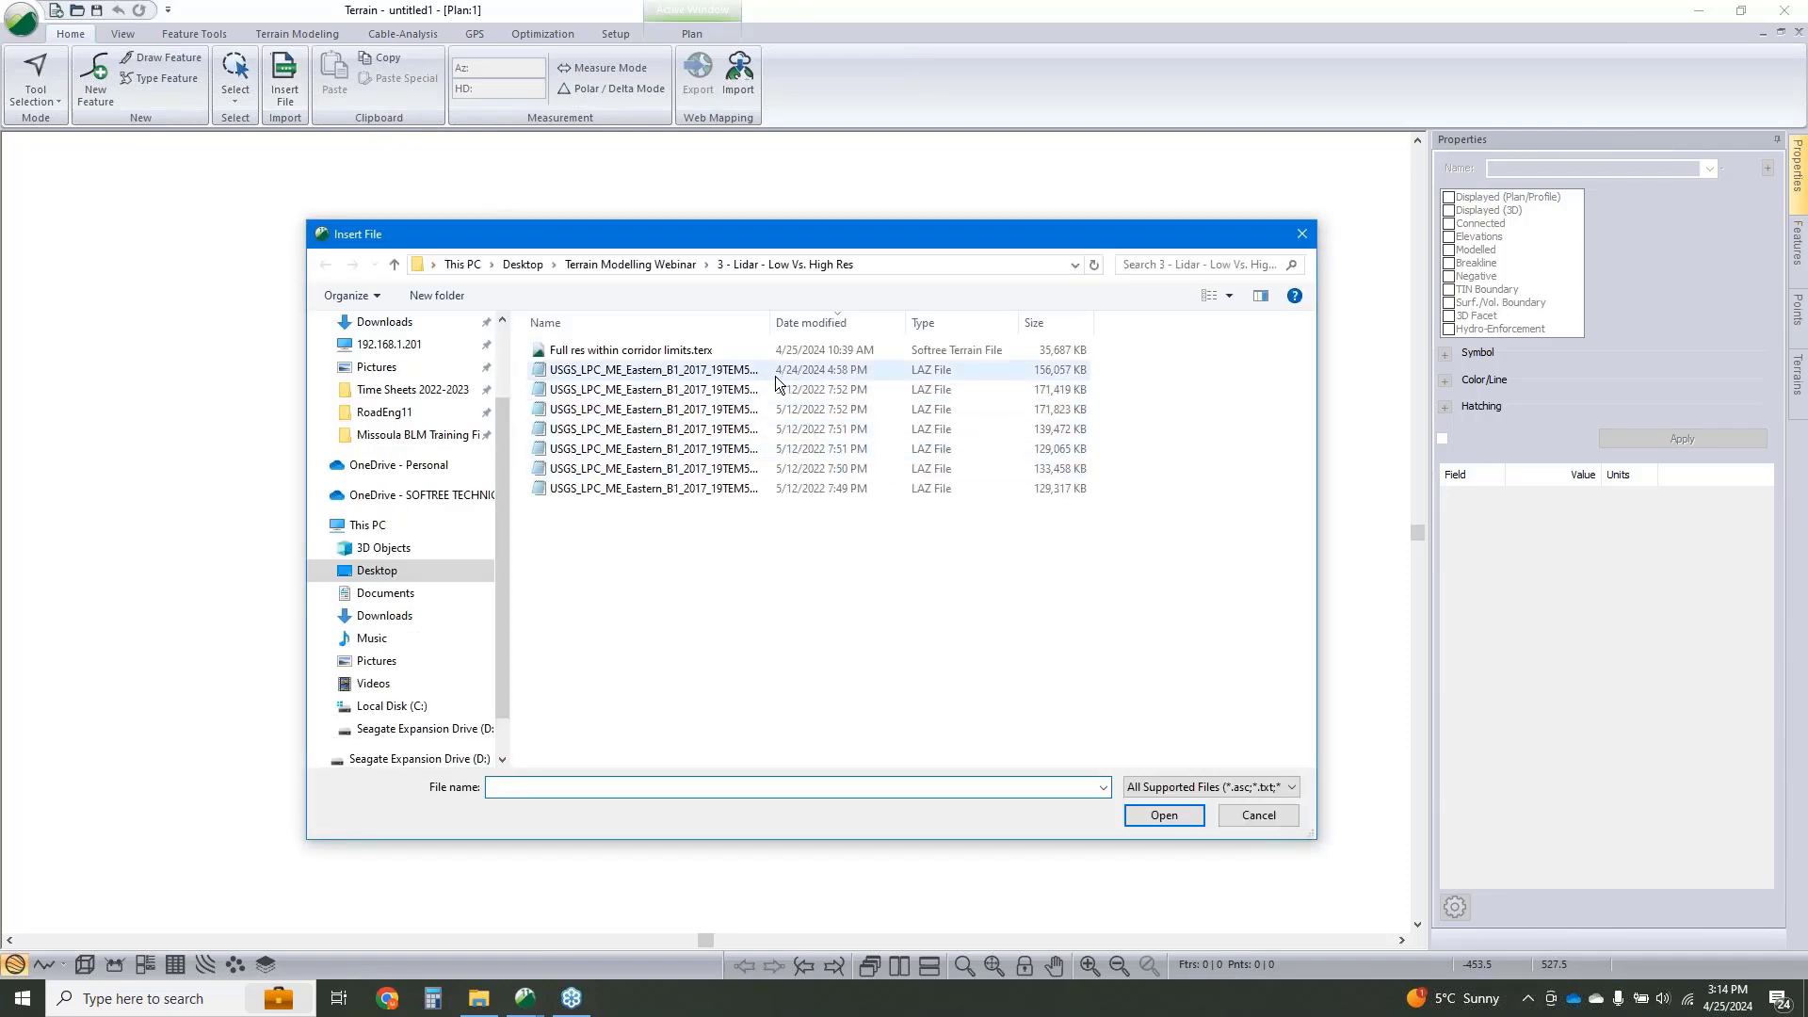
left_click(659, 265)
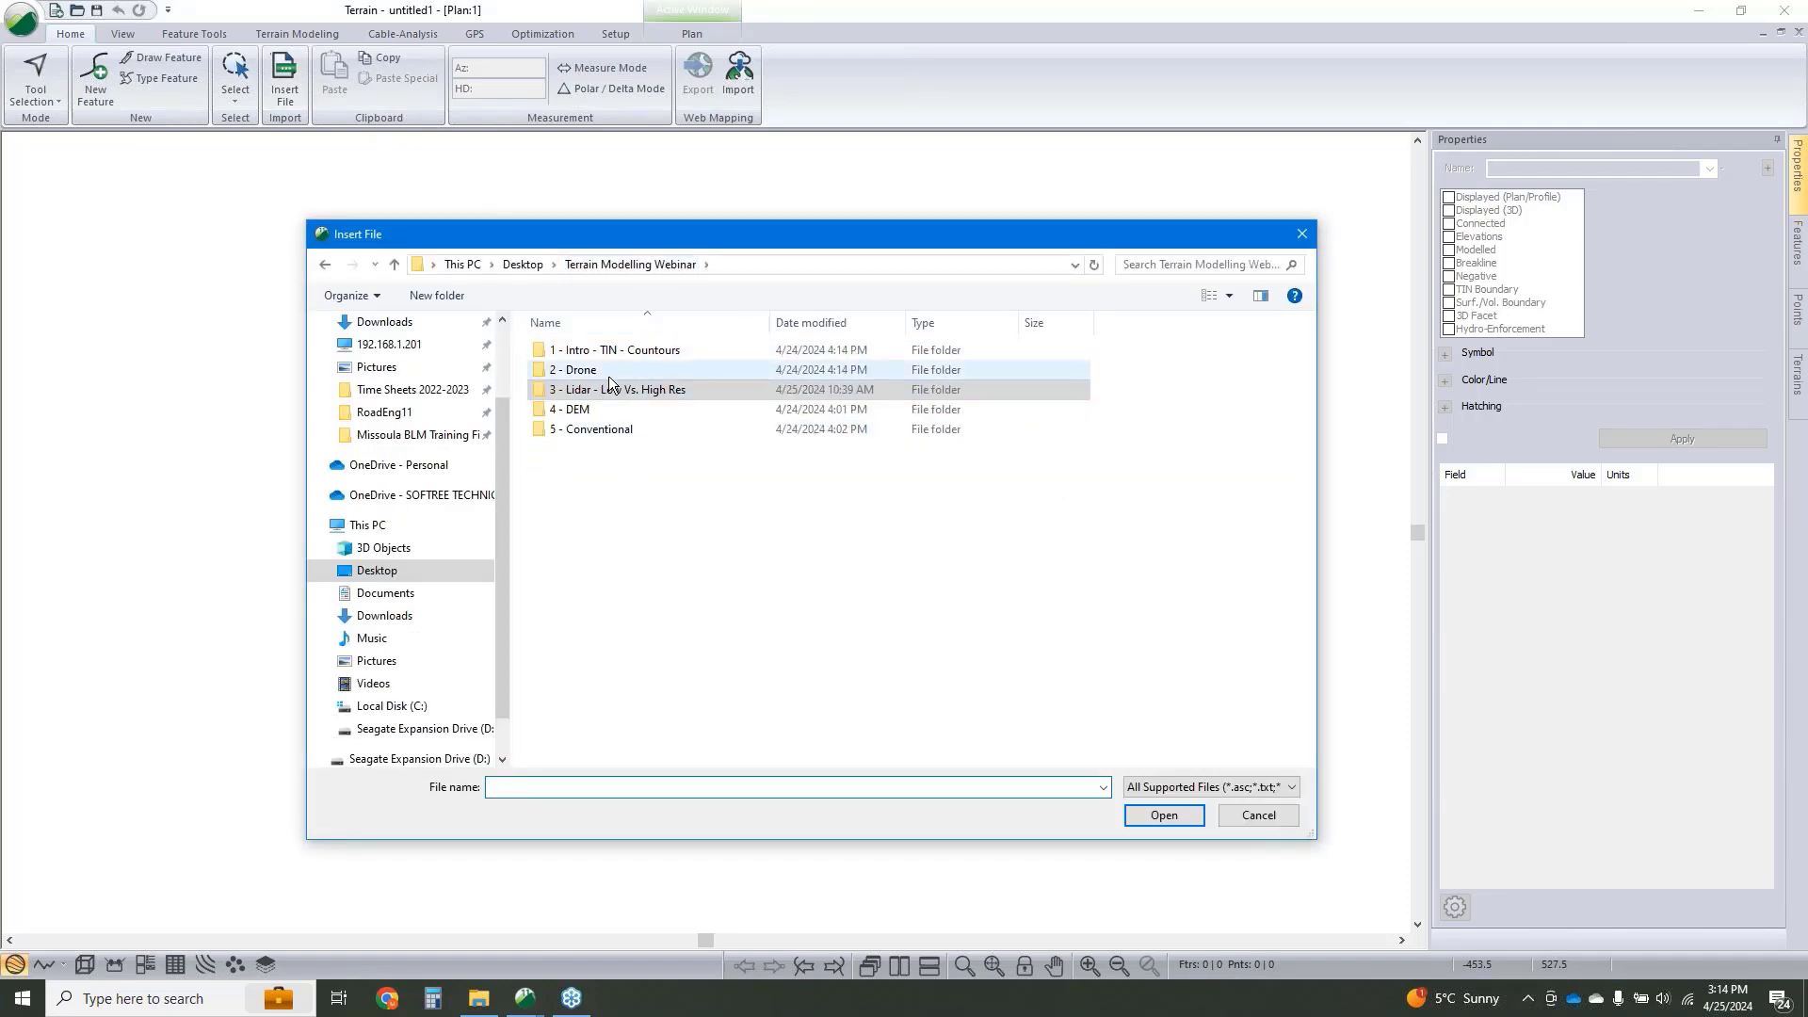
double_click(607, 375)
left_click(658, 369)
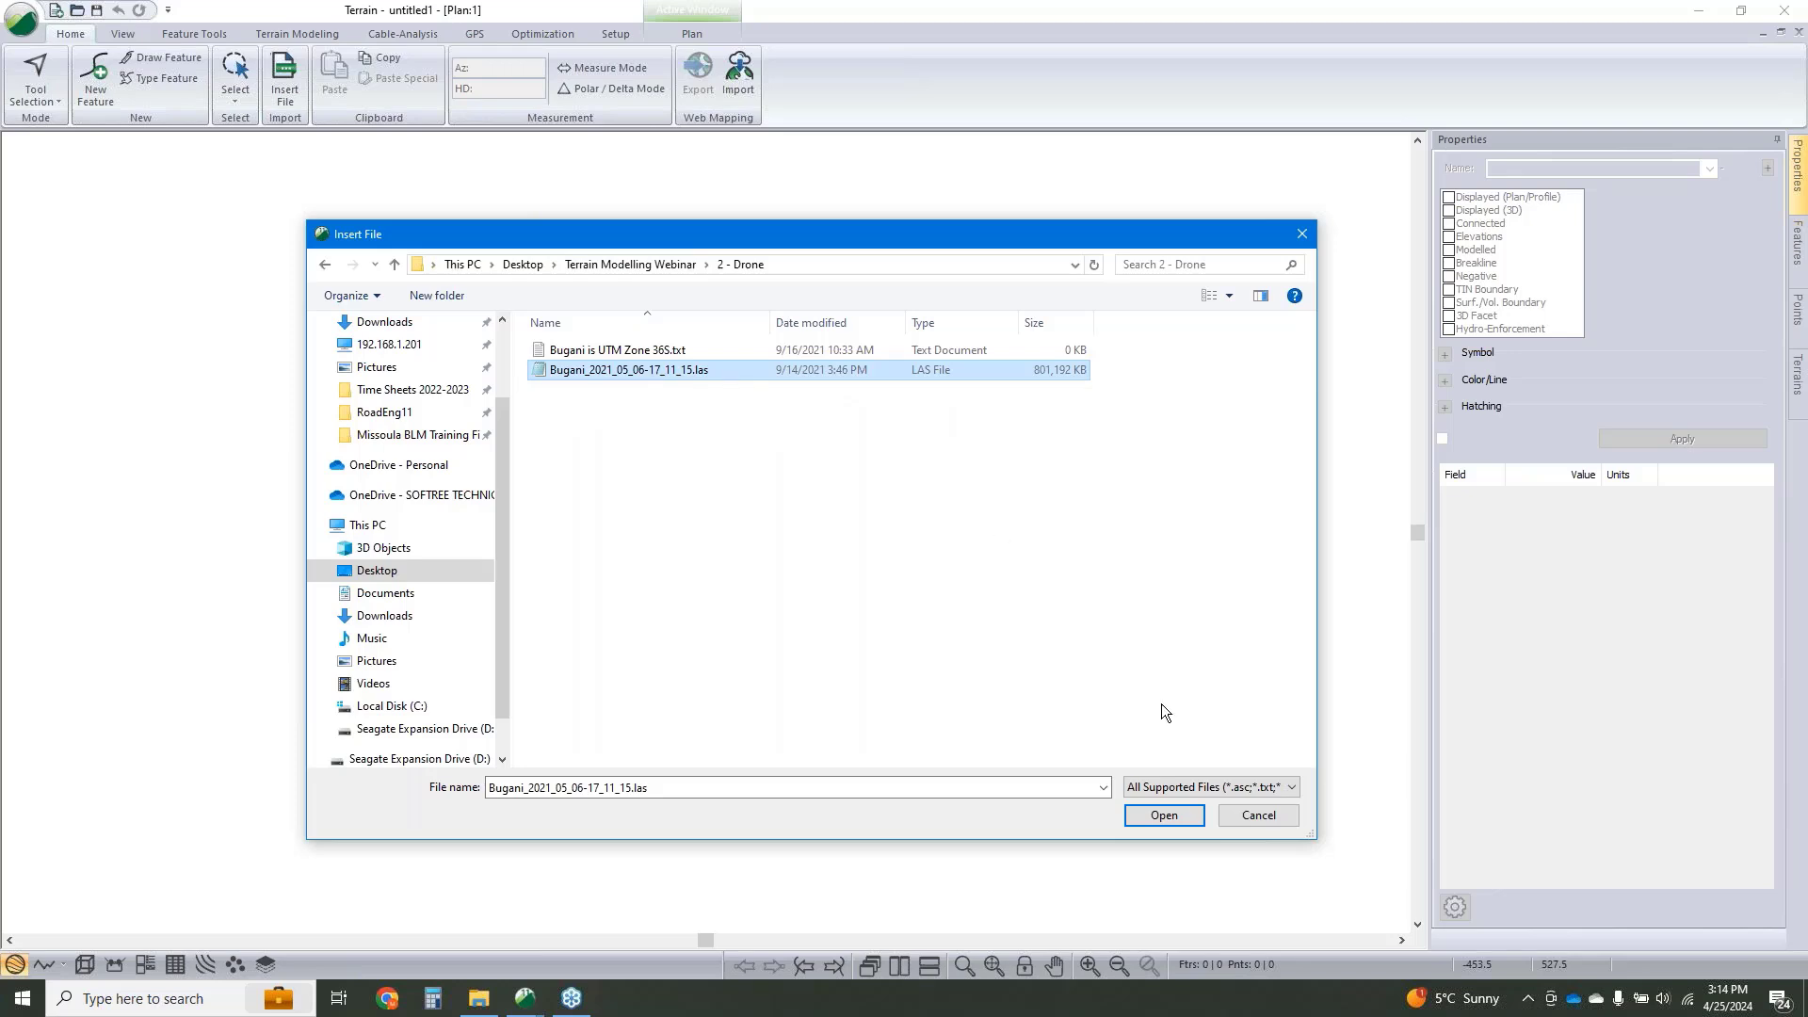
left_click(1153, 812)
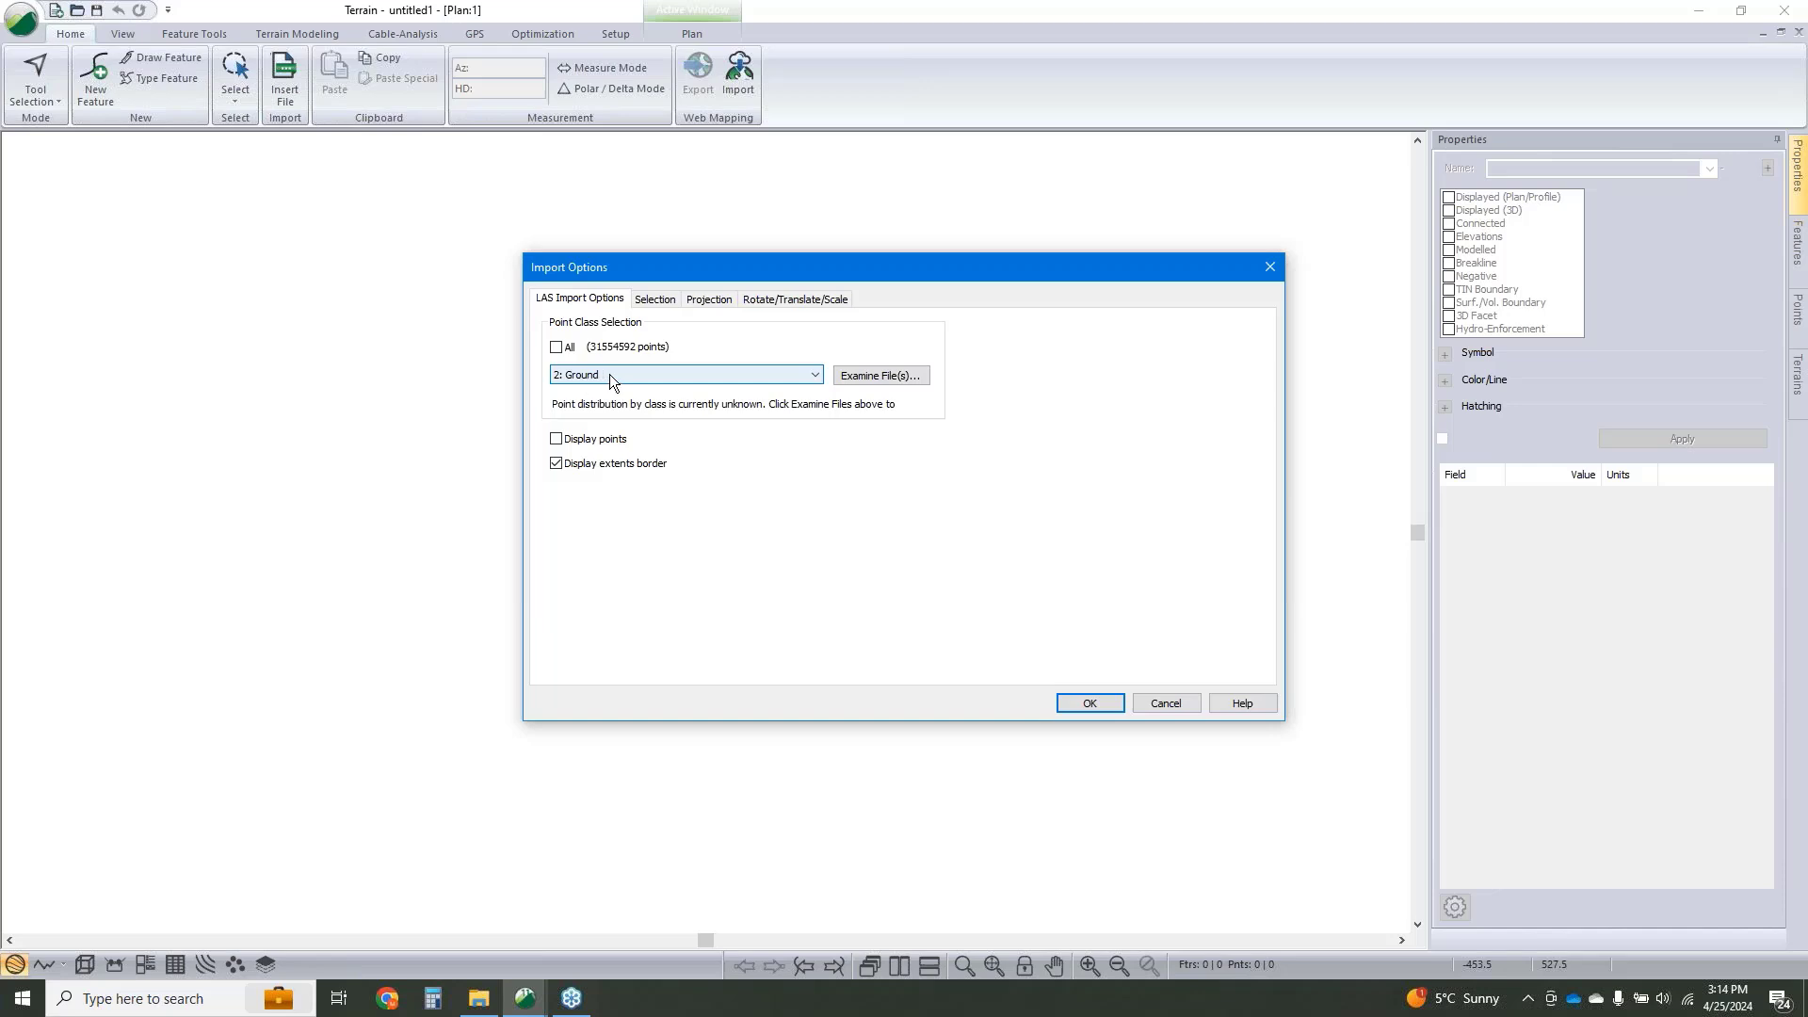
Examine the LAS file's point classes and import the "0: Never classified" class without coordinate conversion.
left_click(850, 379)
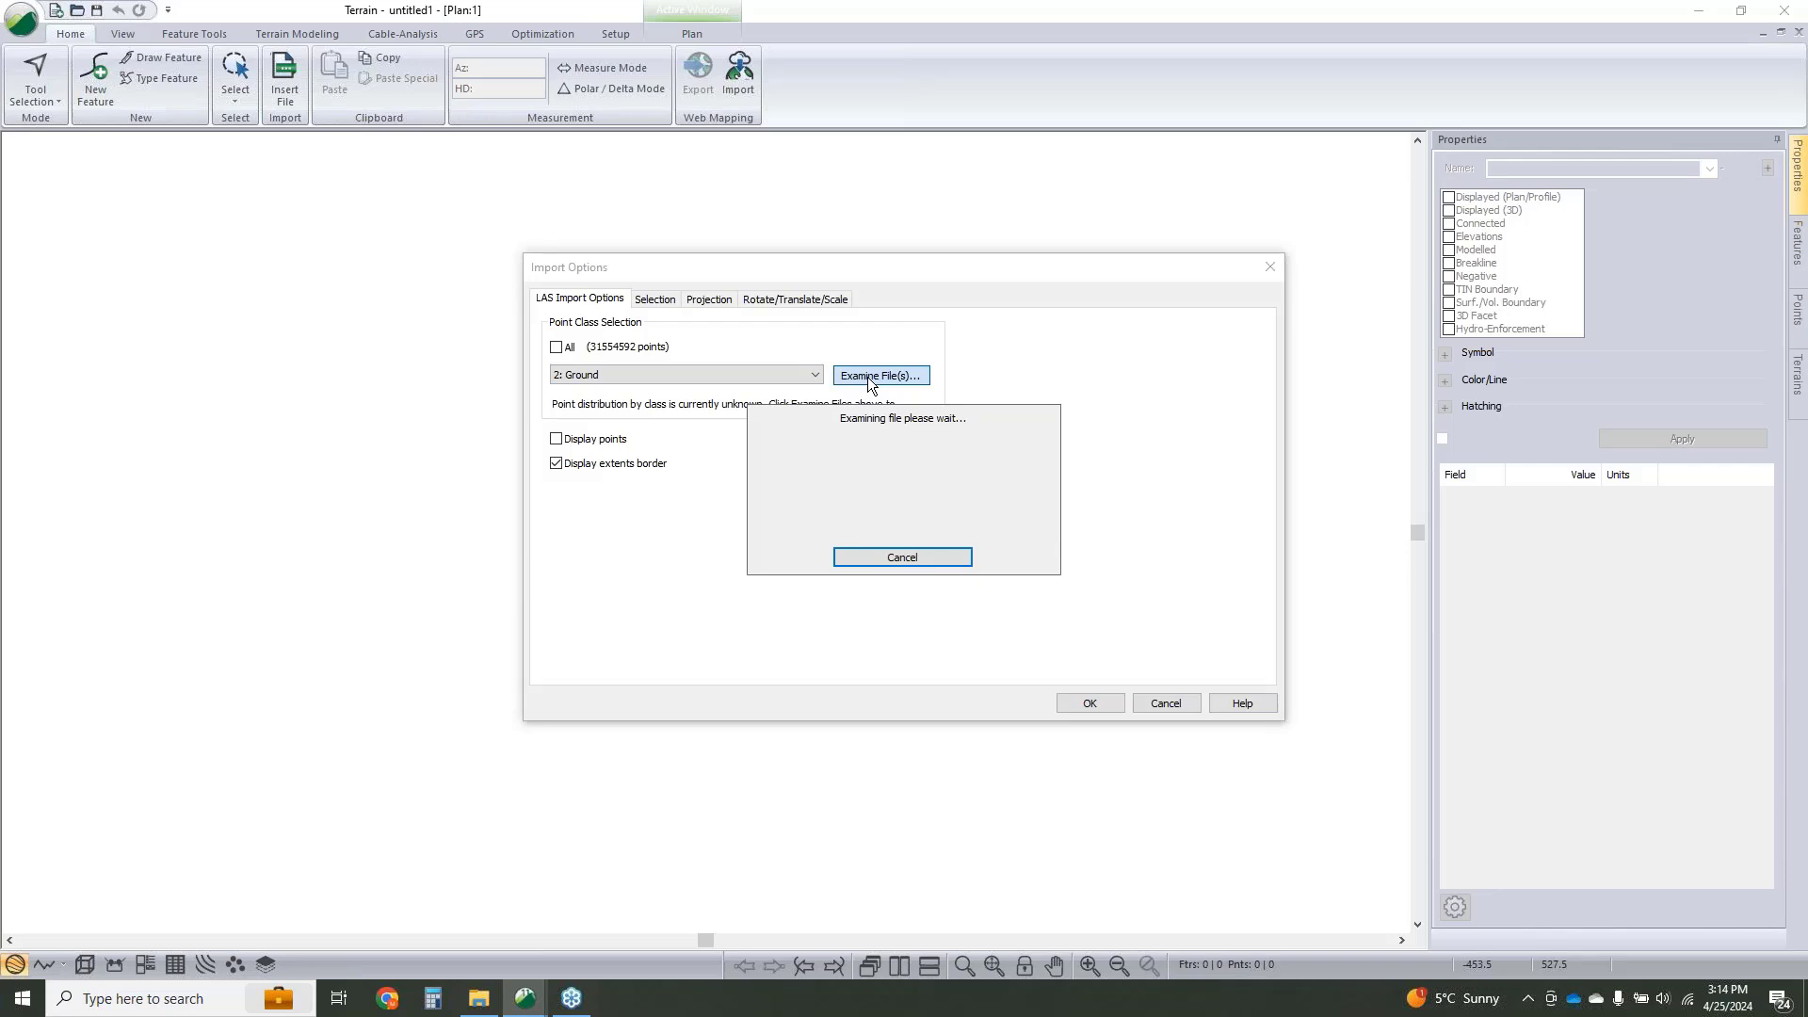
left_click(661, 369)
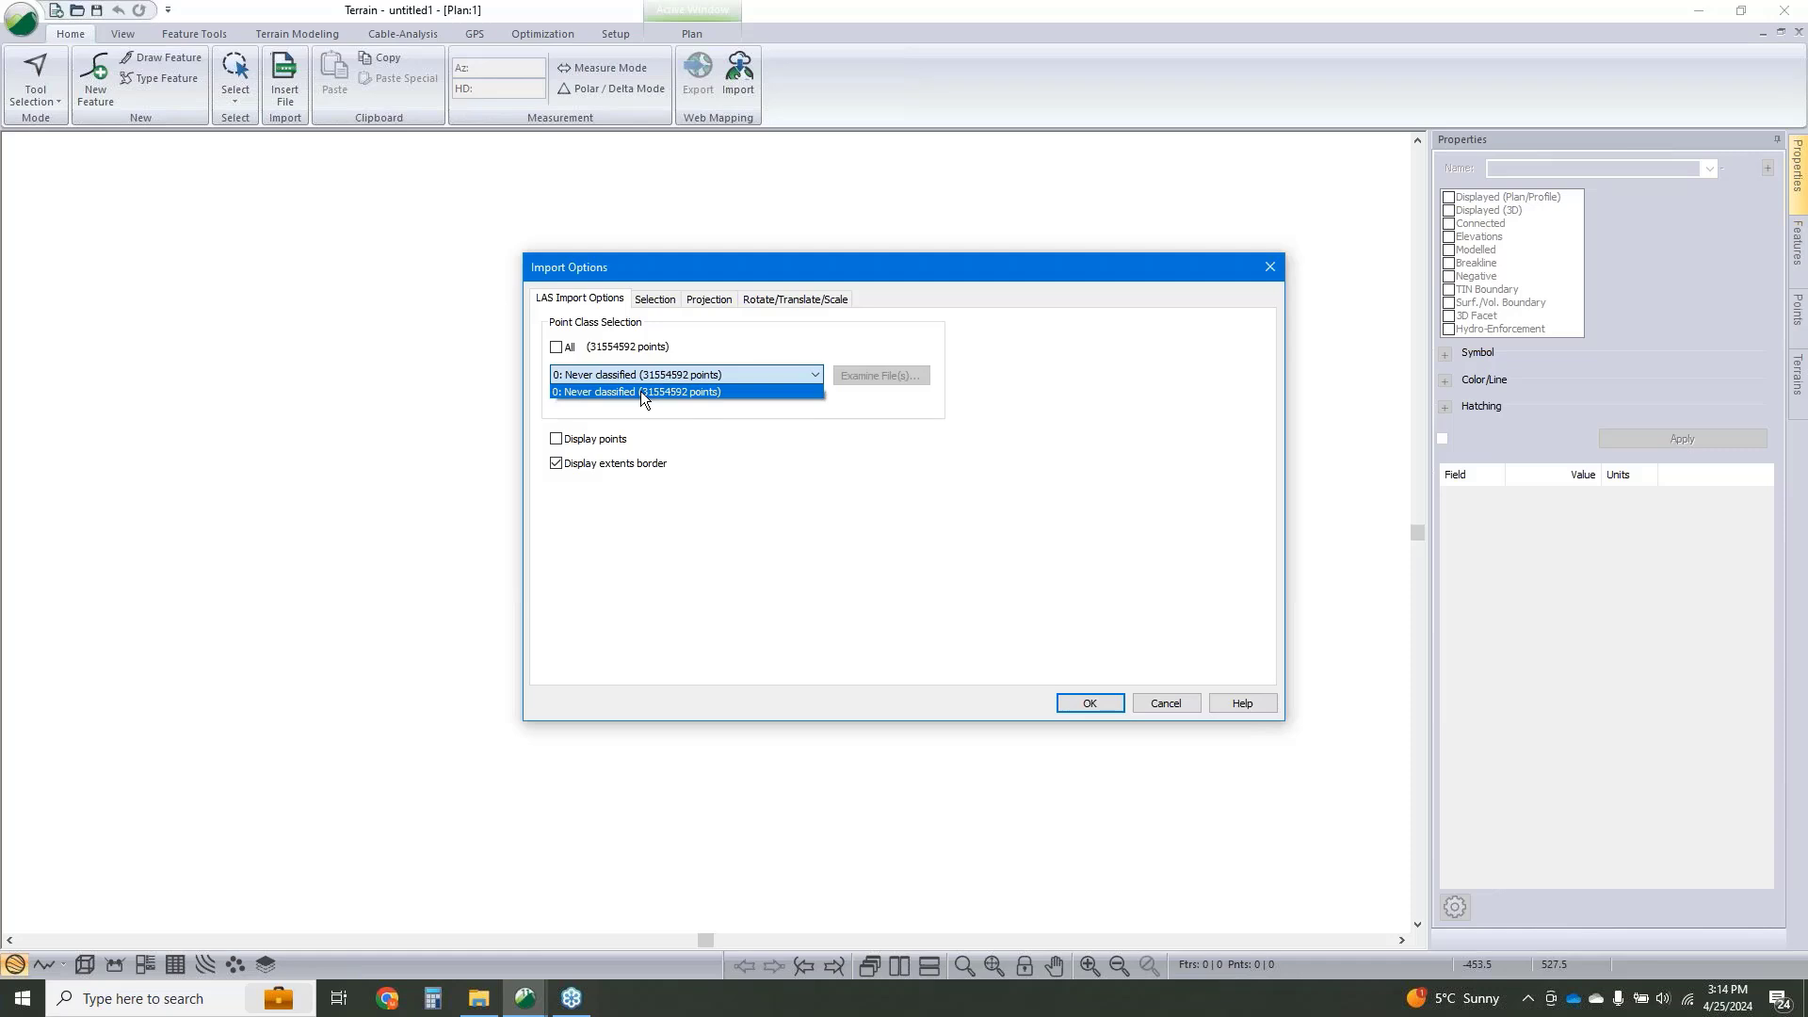
left_click(755, 360)
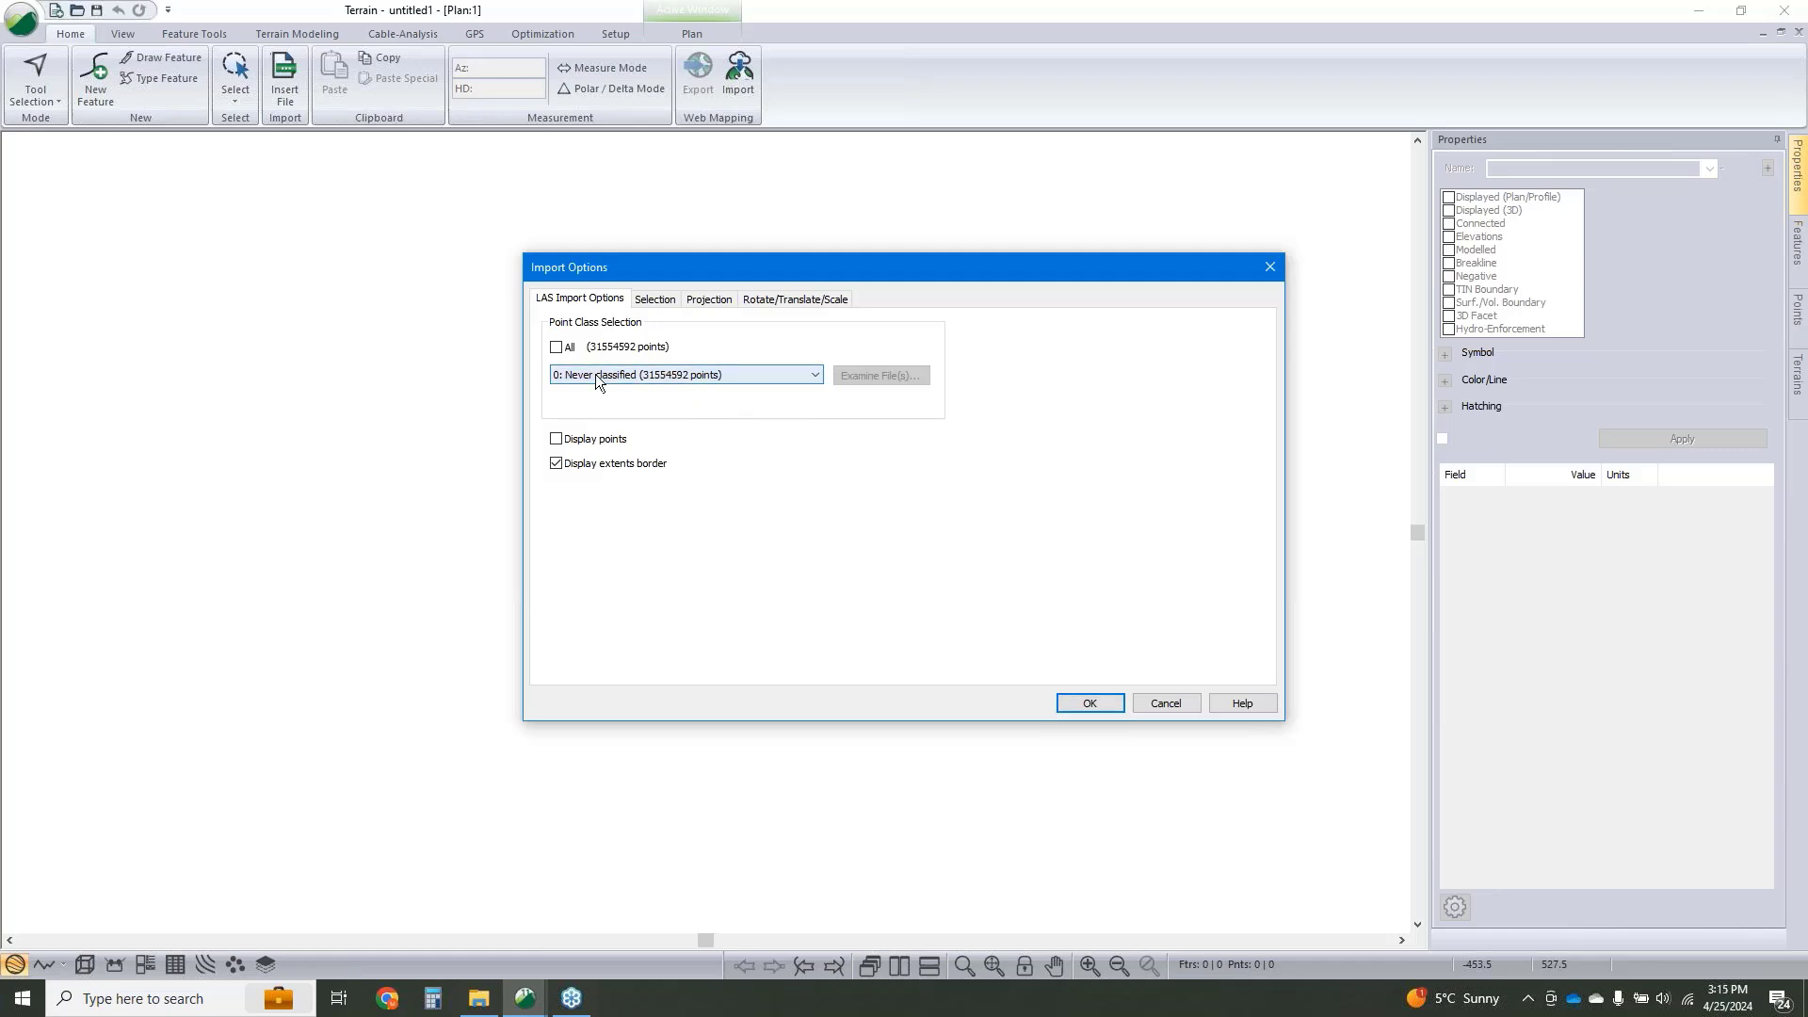
left_click(1085, 702)
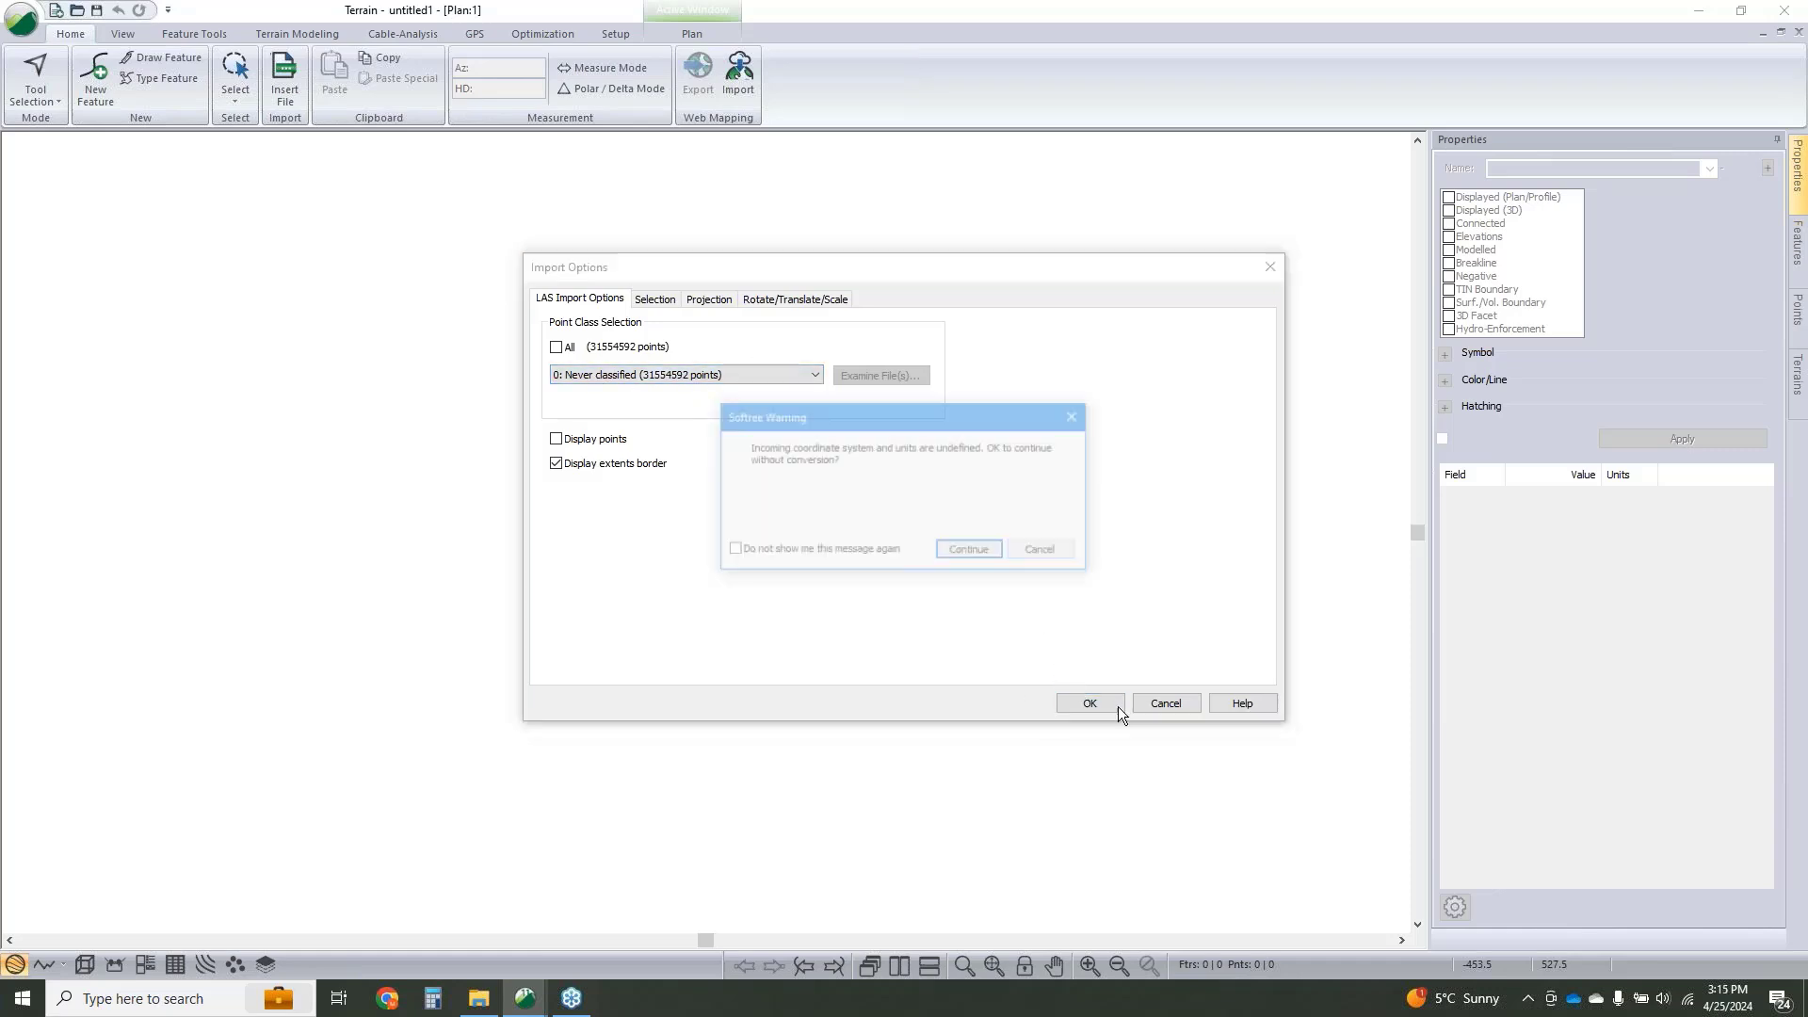
left_click(968, 551)
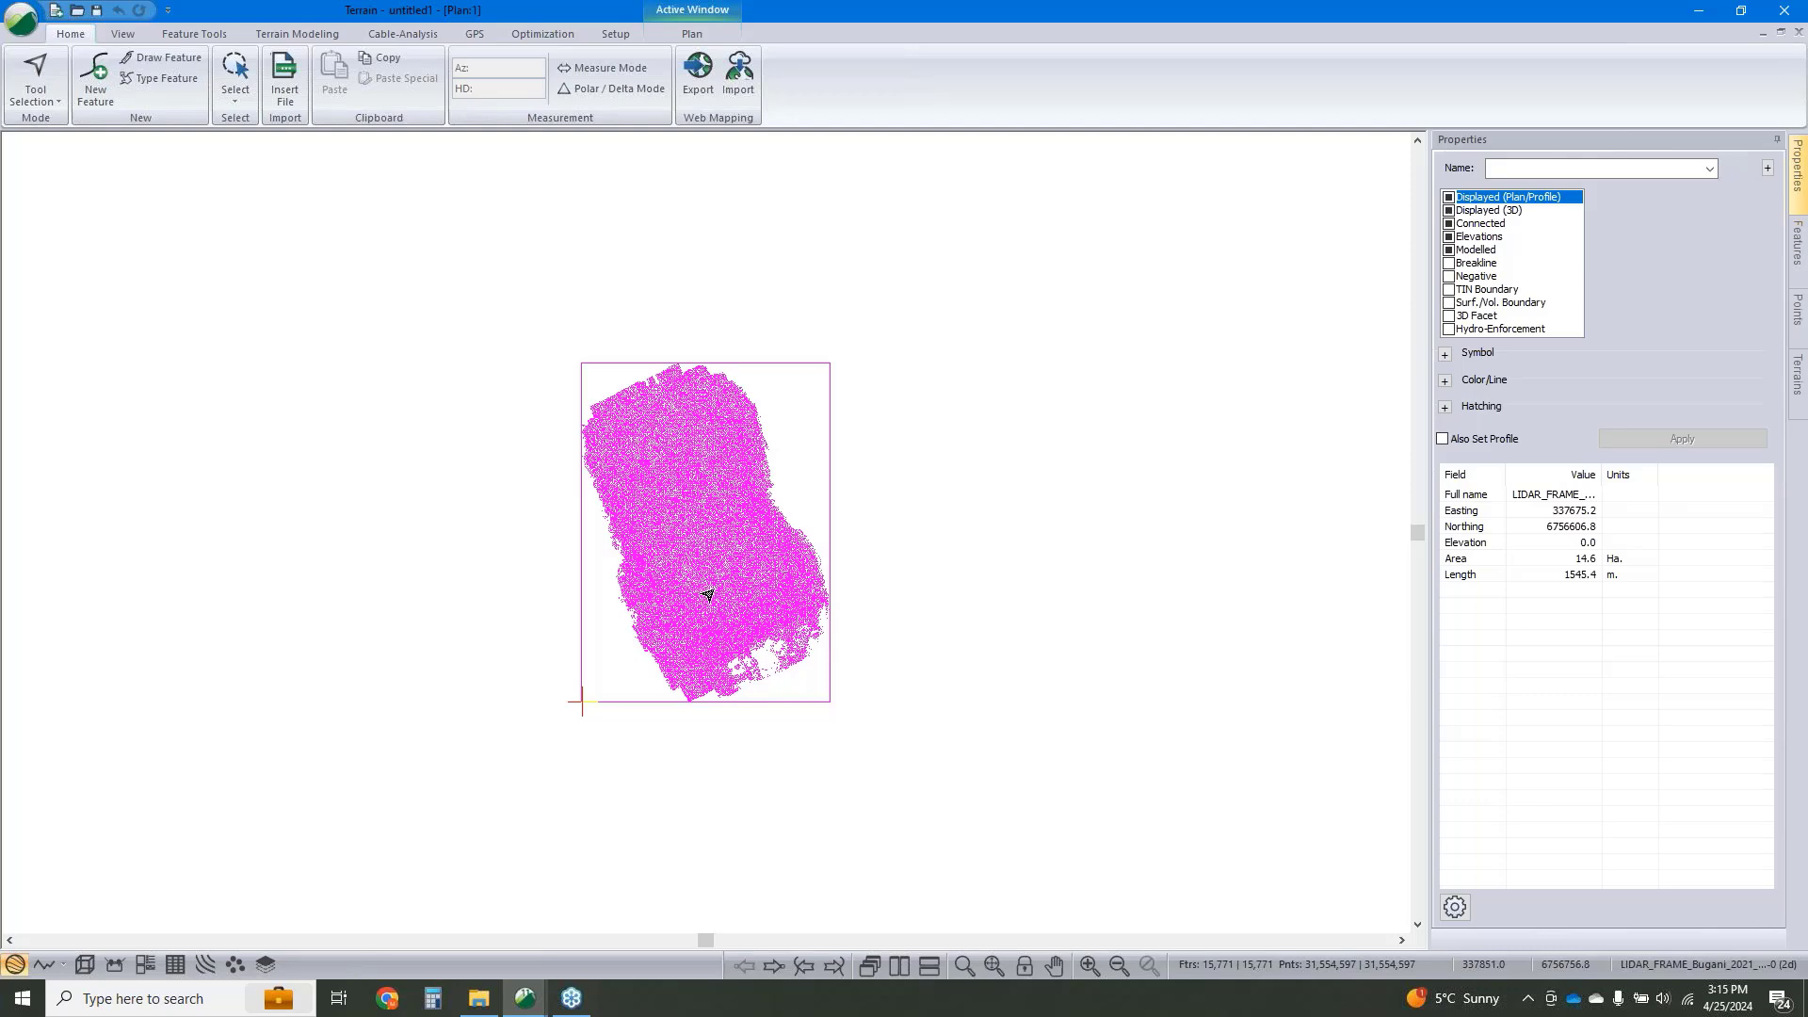
Measure the spacing between neighbouring points in the imported point cloud, and leave measure mode.
scroll(709, 595, "up", 3)
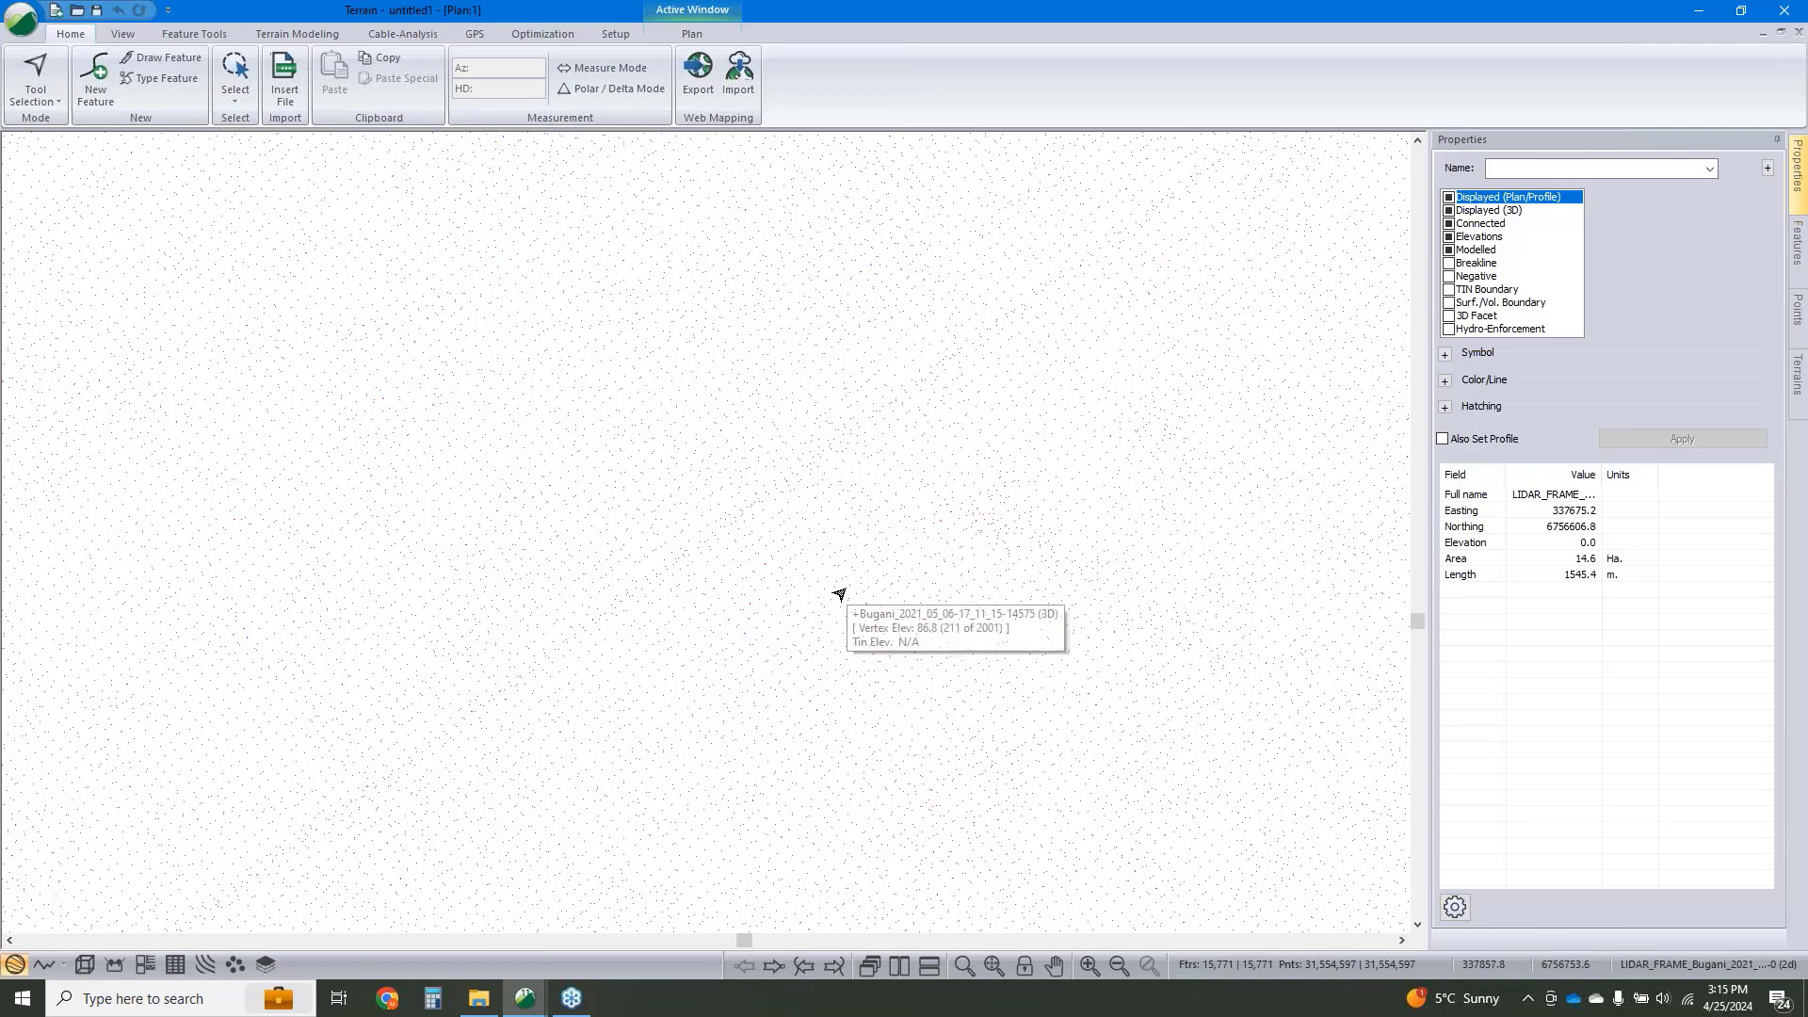
right_click(988, 560)
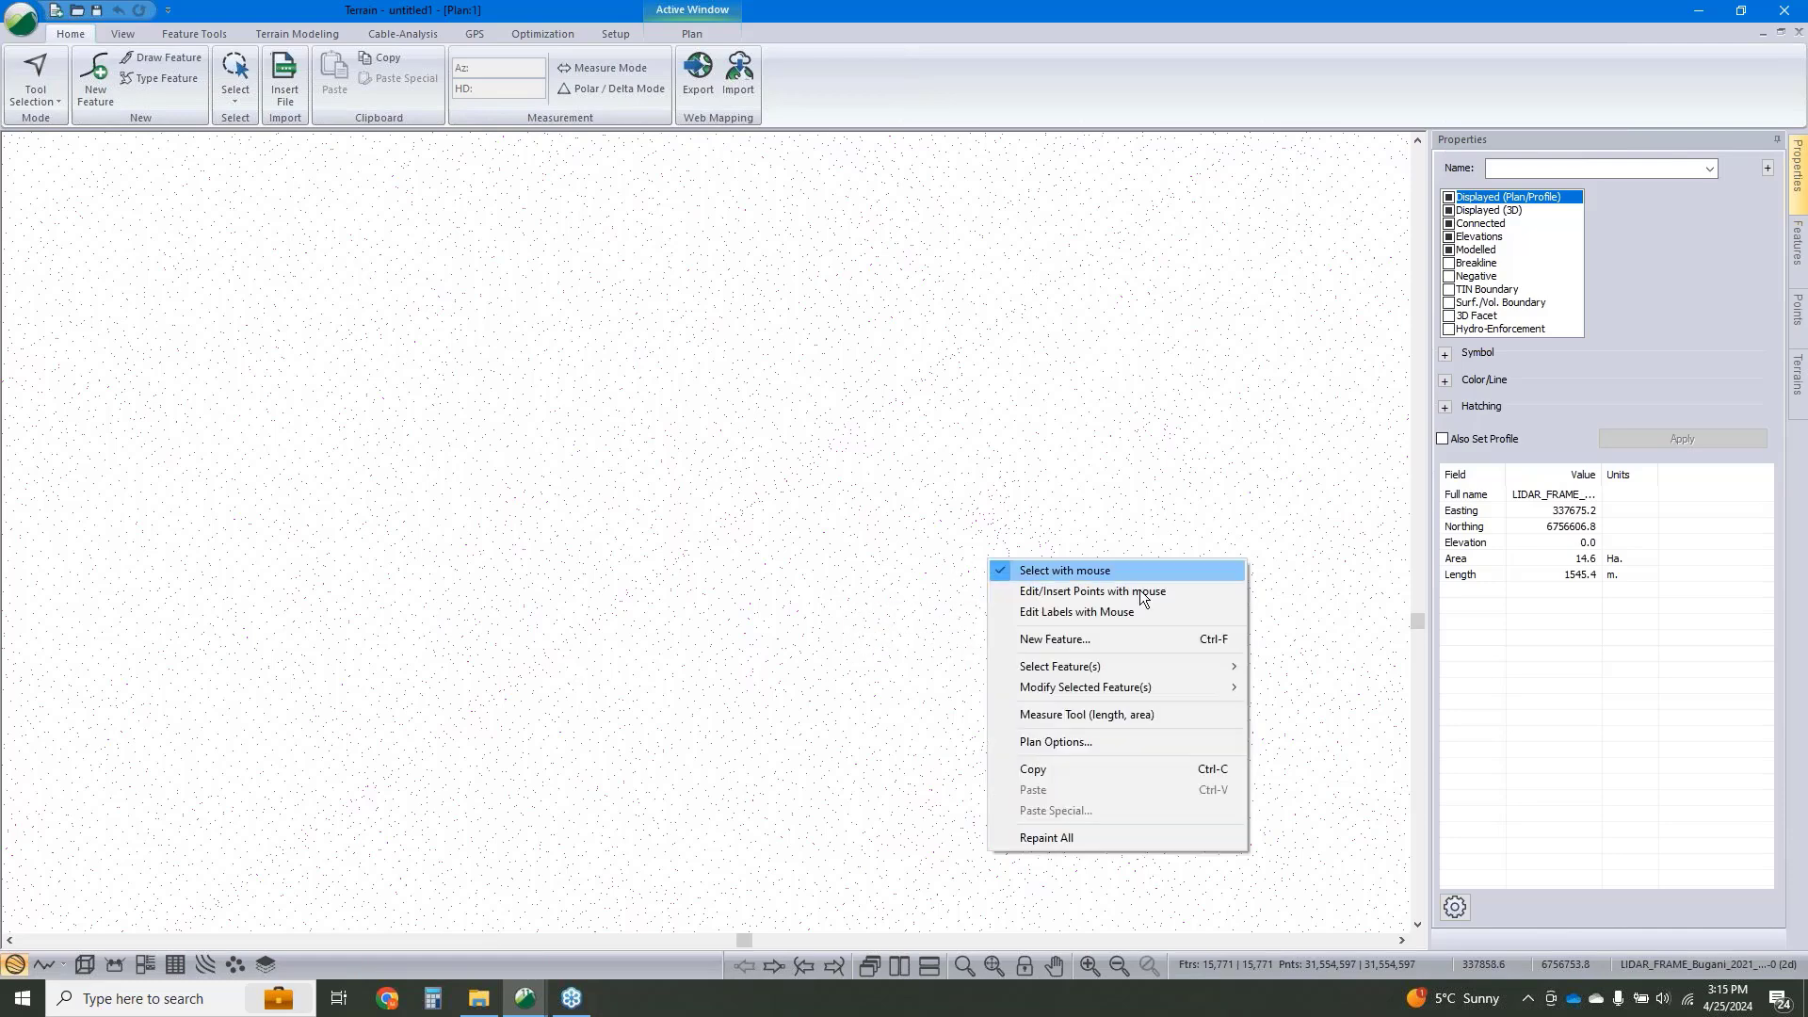
left_click(1093, 714)
left_click(982, 649)
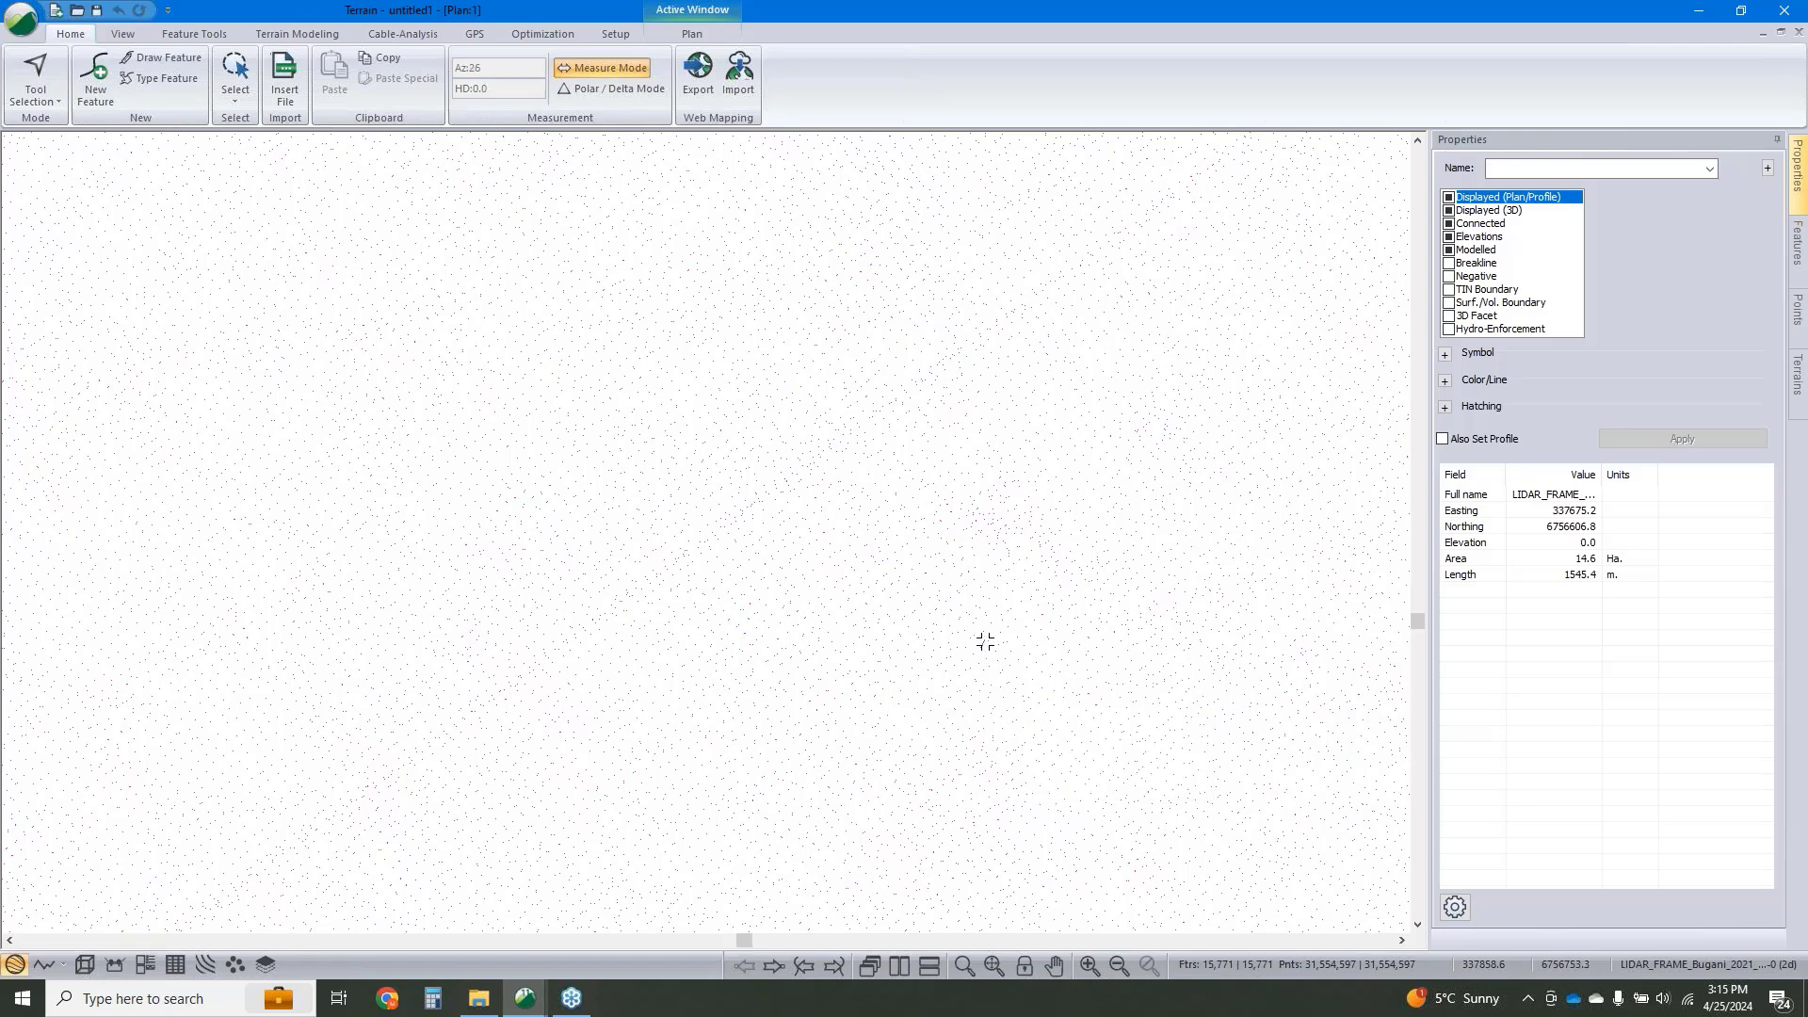
mouse_move(985, 641)
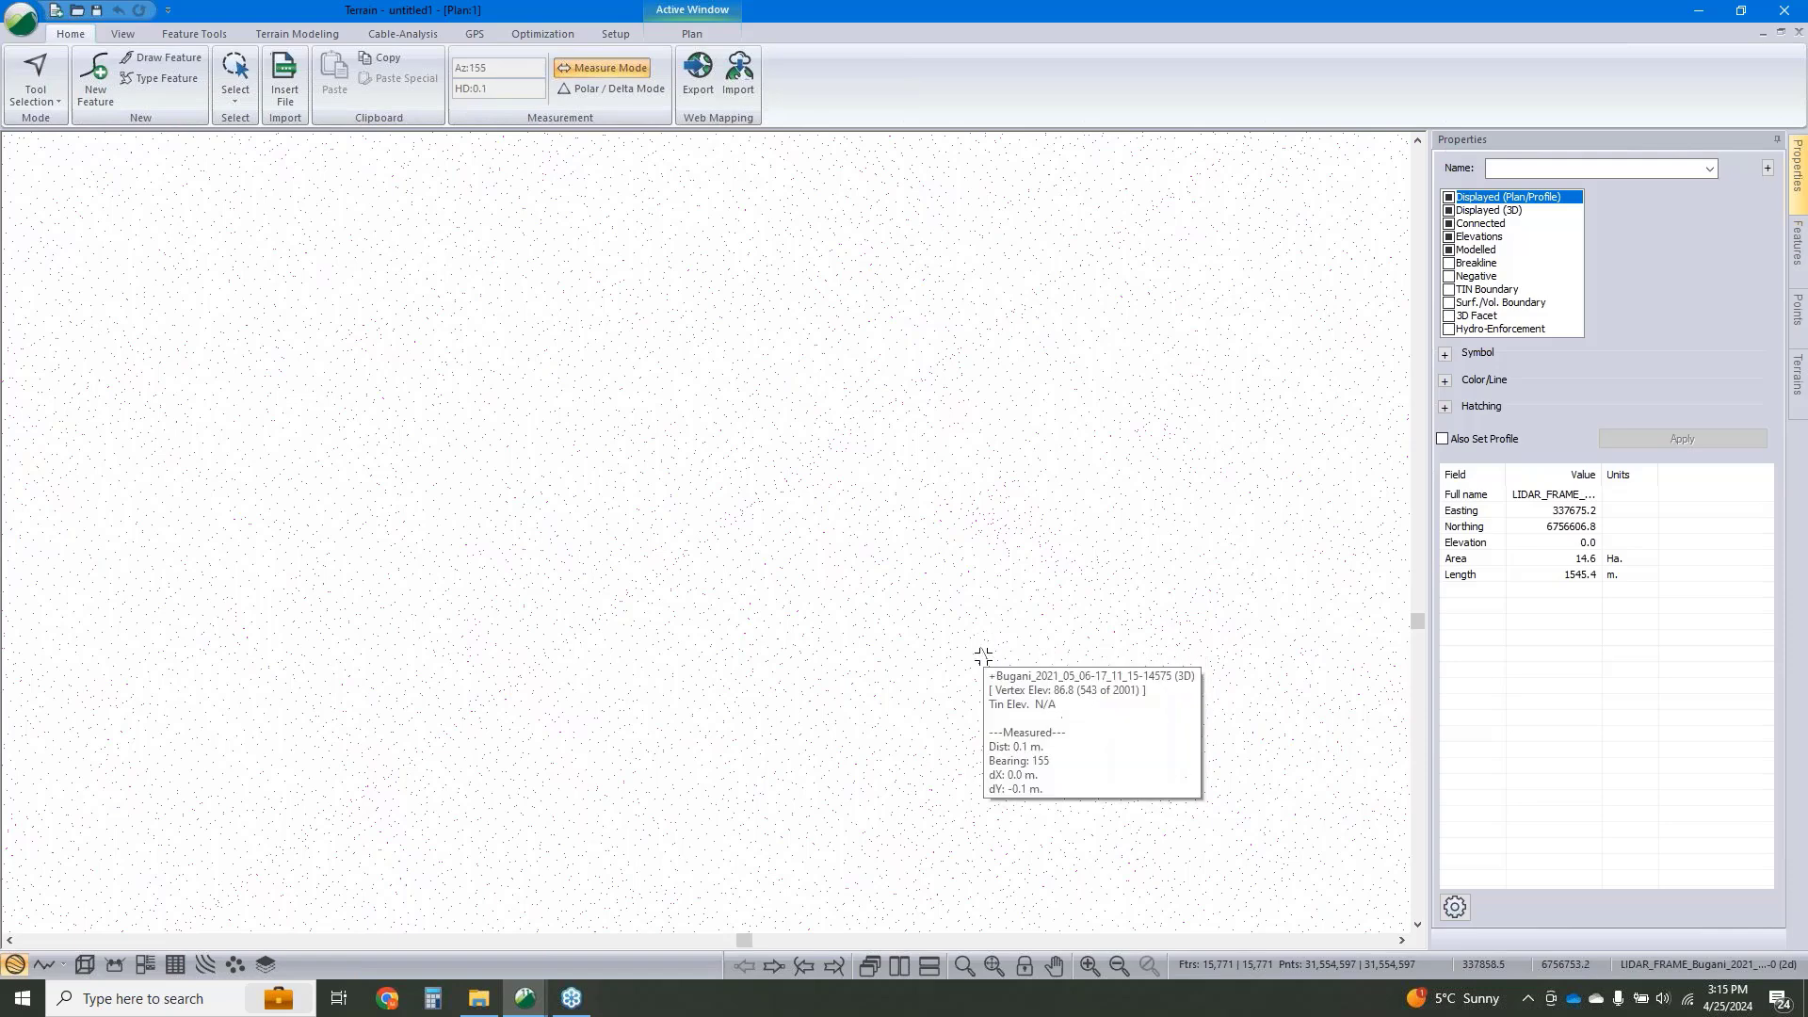
key("Escape")
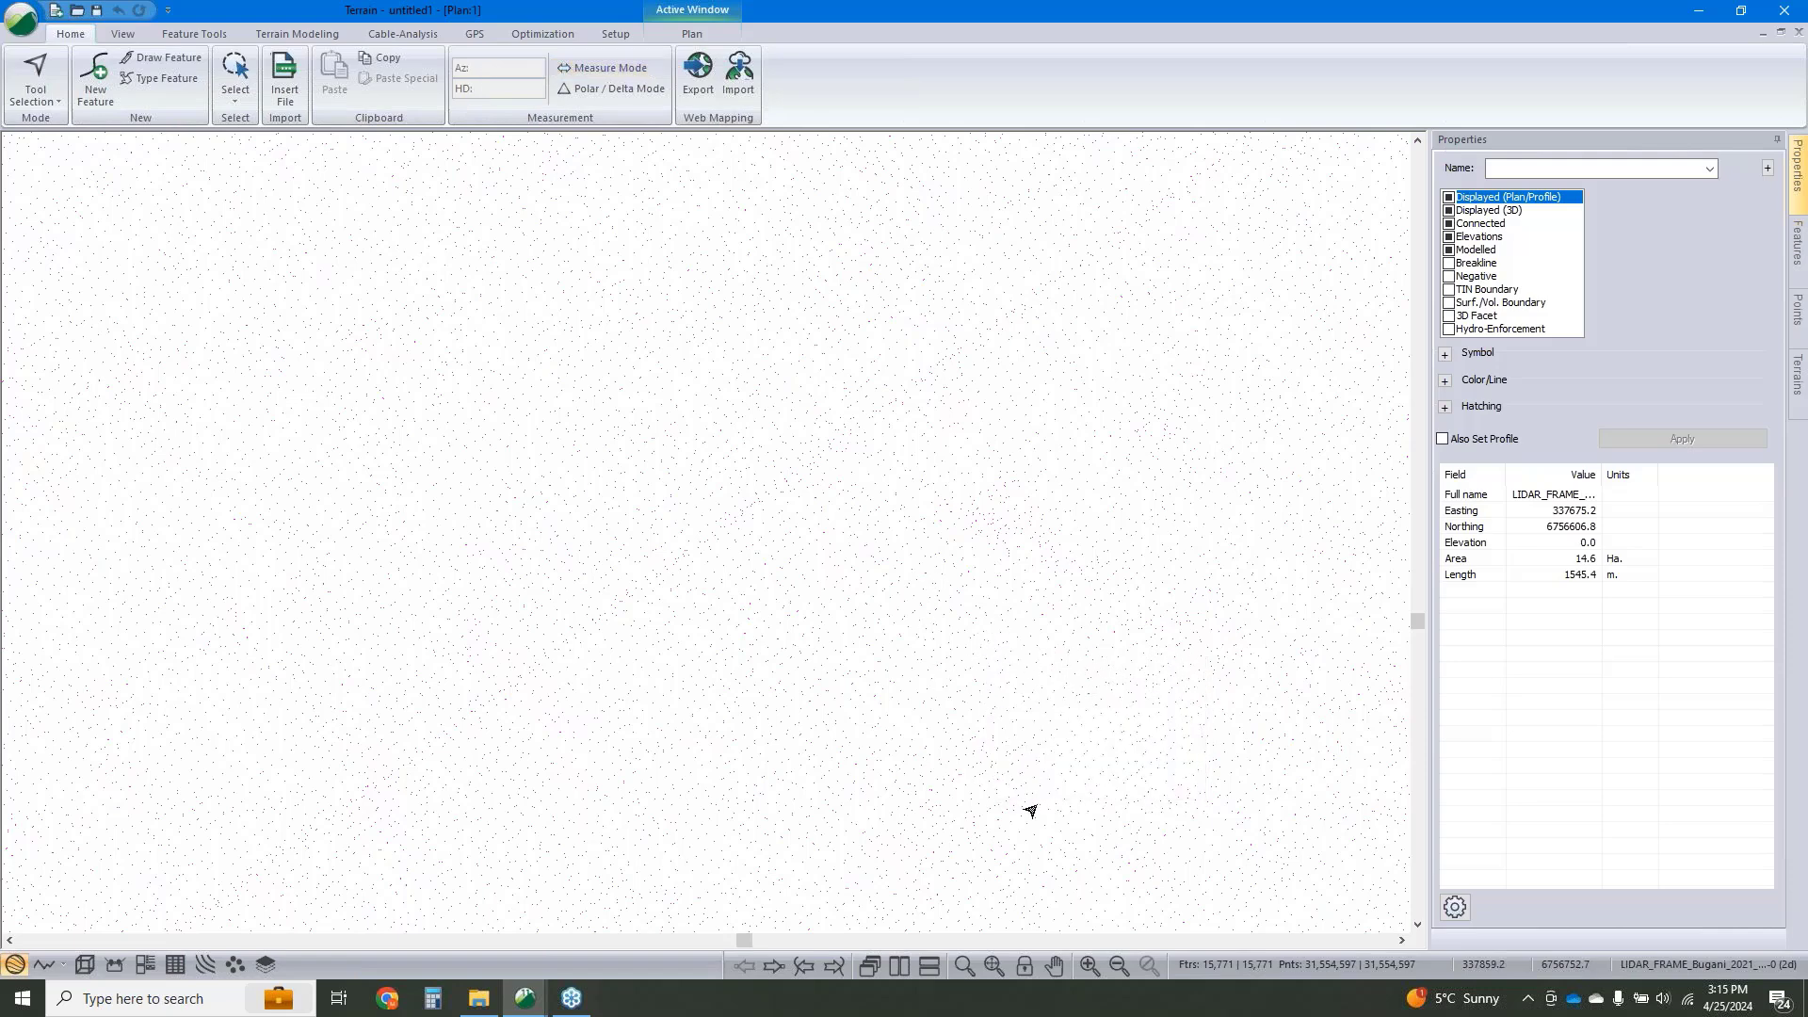
Select individual point features in the imported cloud to examine how its points are grouped, and clear the selection.
mouse_move(1126, 745)
left_click(1152, 785)
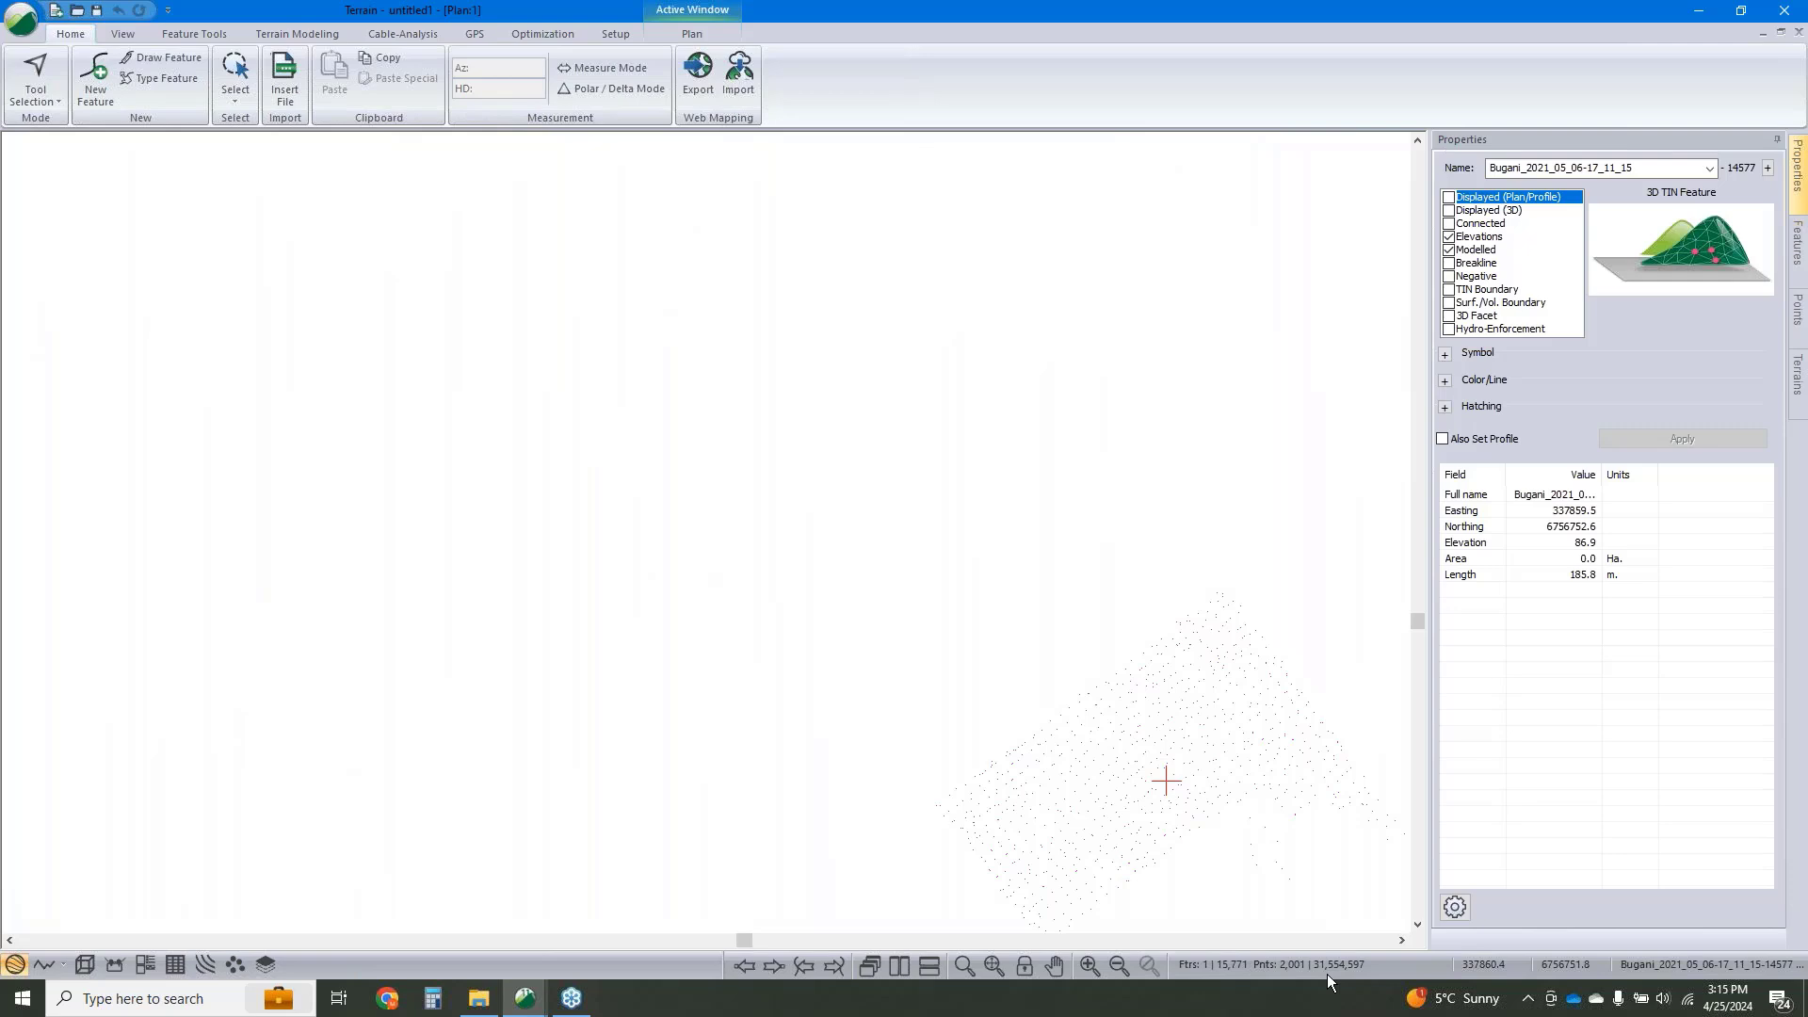
scroll(1203, 765, "down", 3)
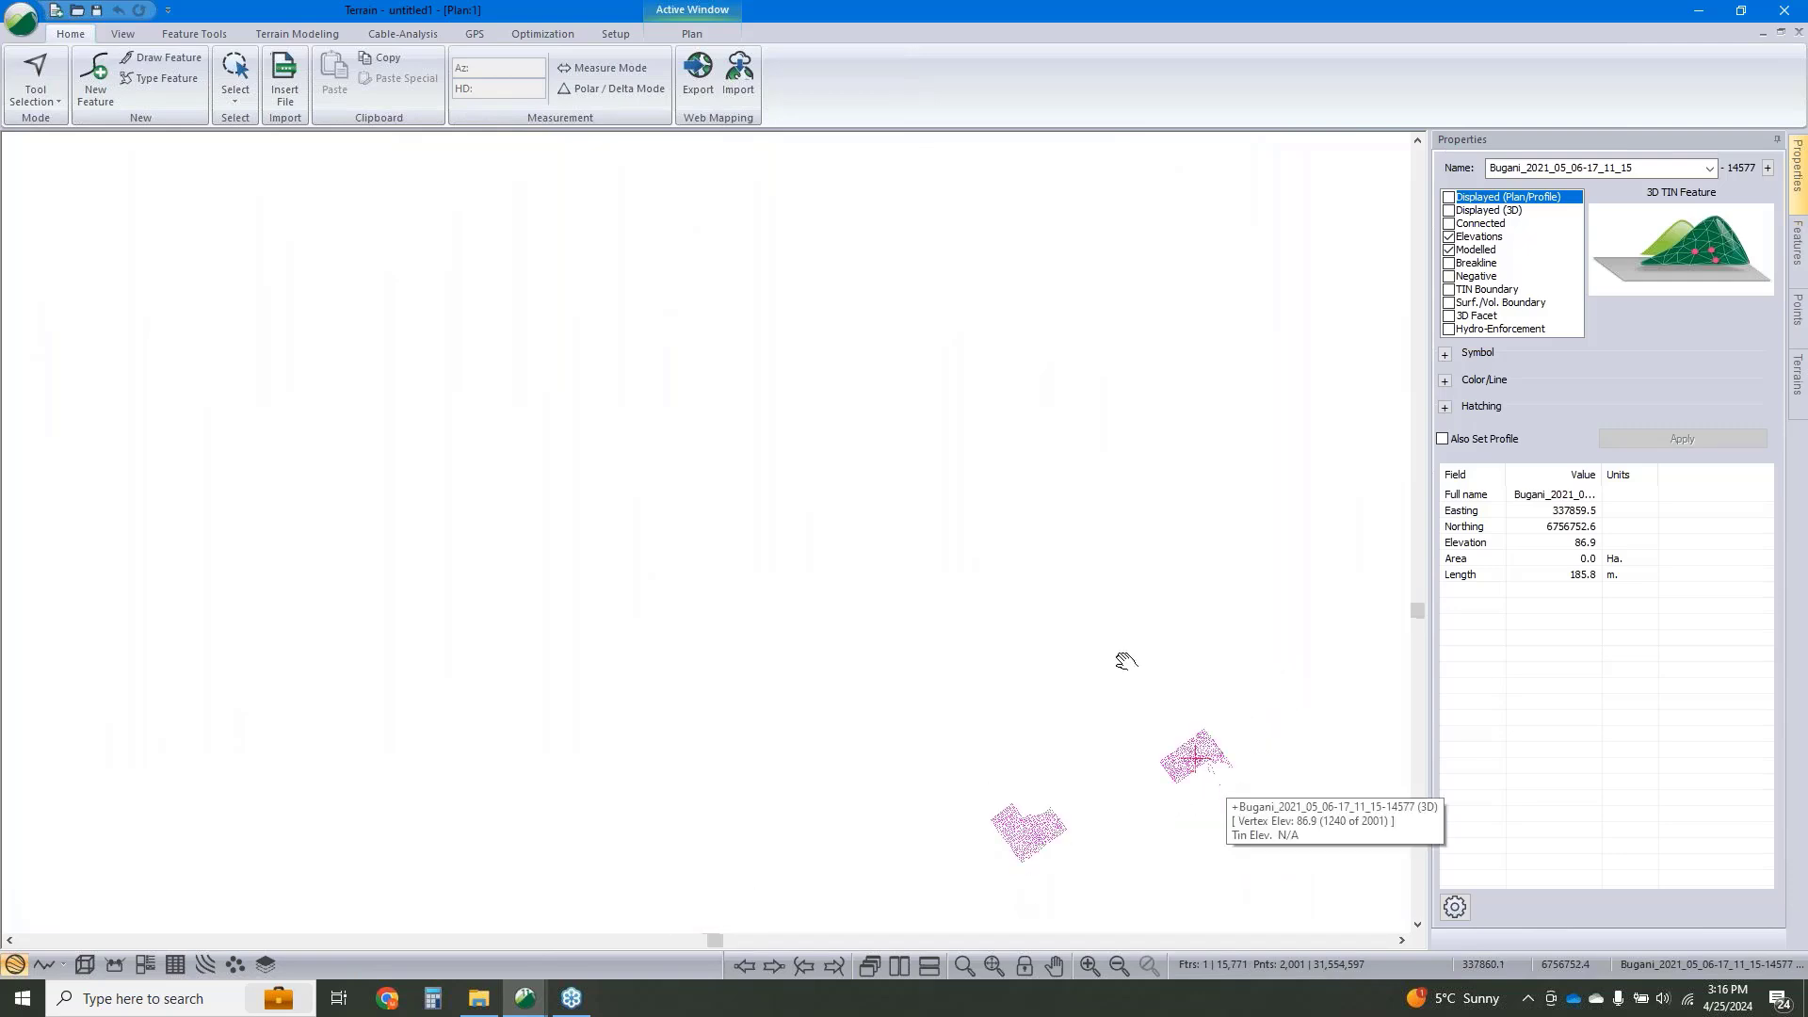
middle_click_drag(1127, 661, 1120, 659)
middle_click_drag(942, 629, 820, 572)
scroll(819, 572, "down", 1)
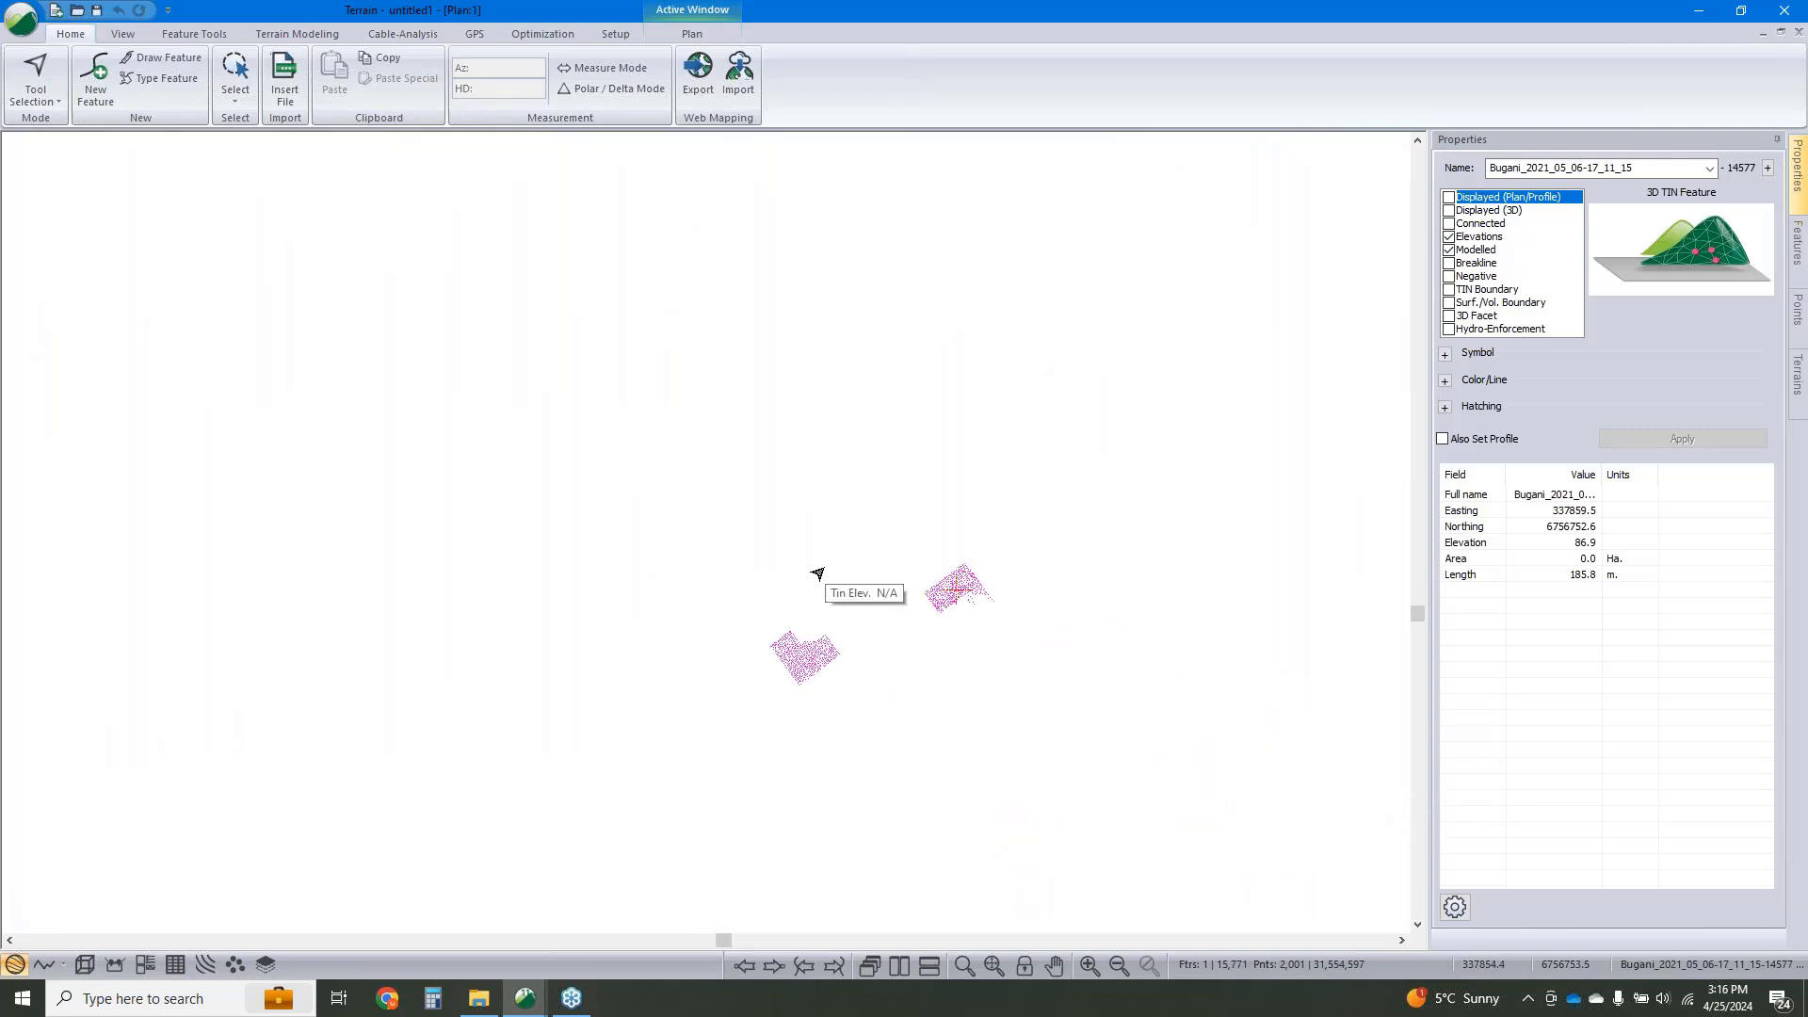
key("ctrl+a")
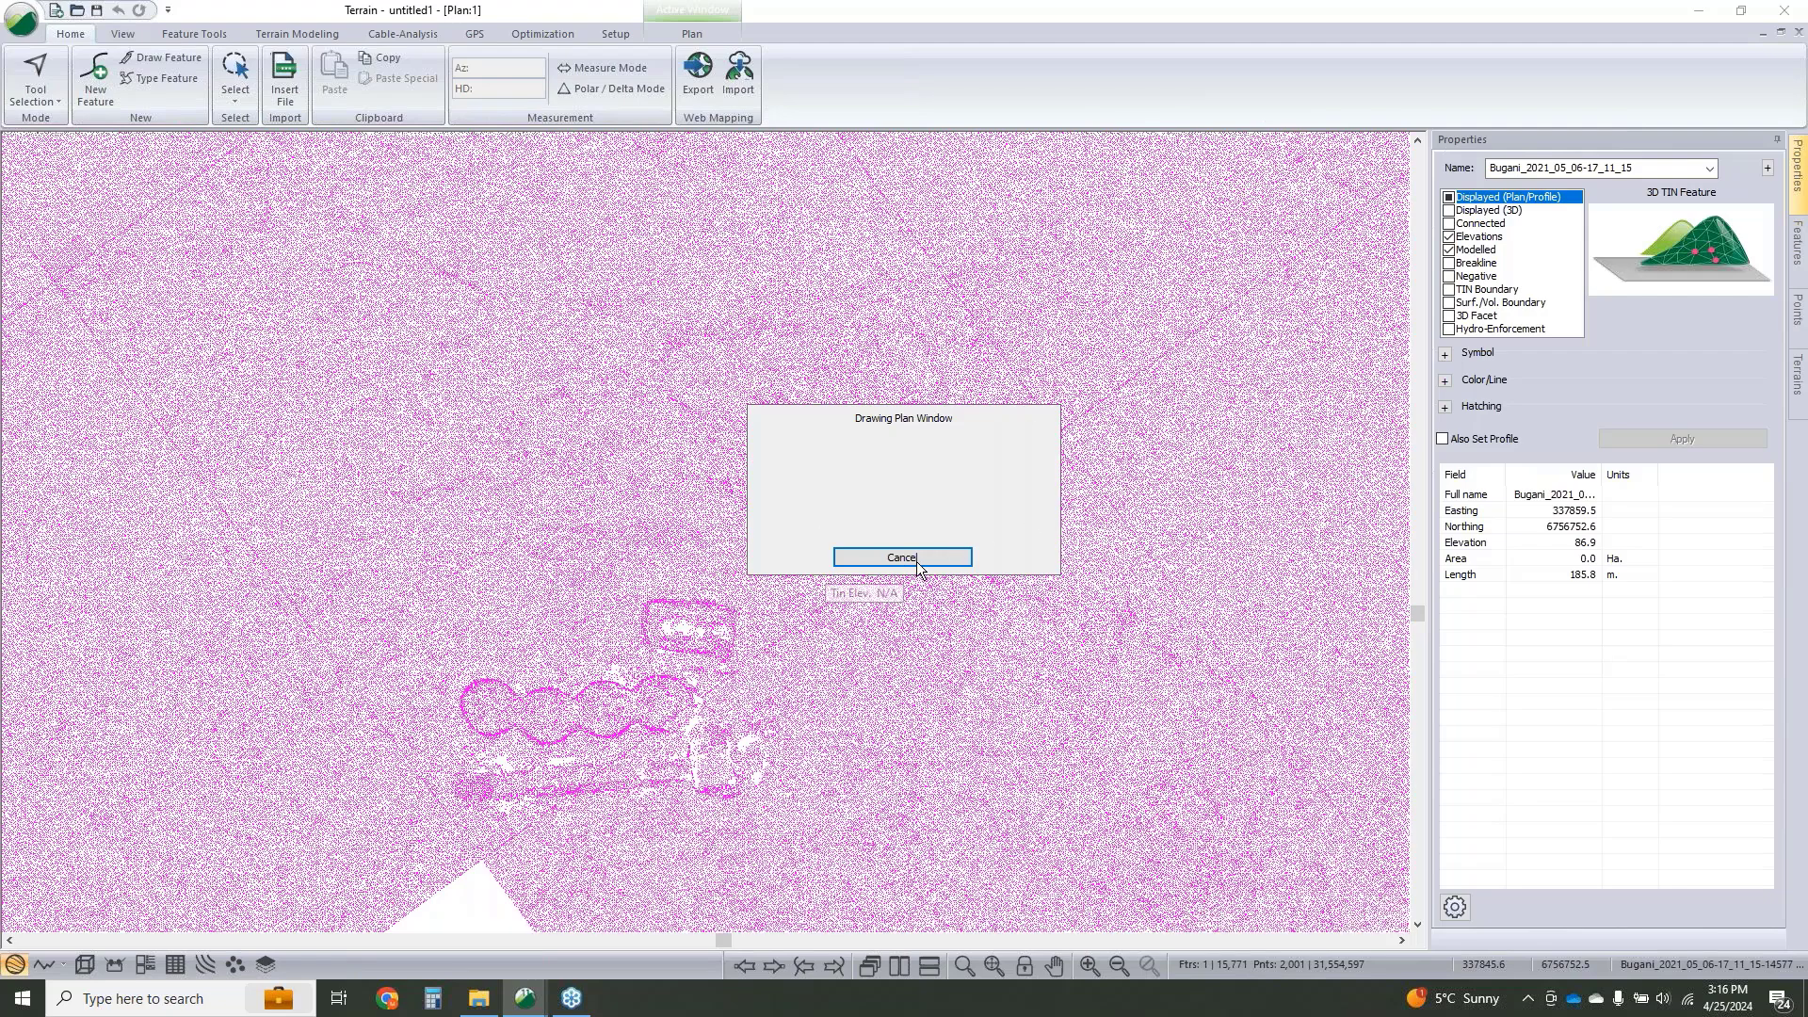
left_click(737, 752)
scroll(786, 552, "down", 3)
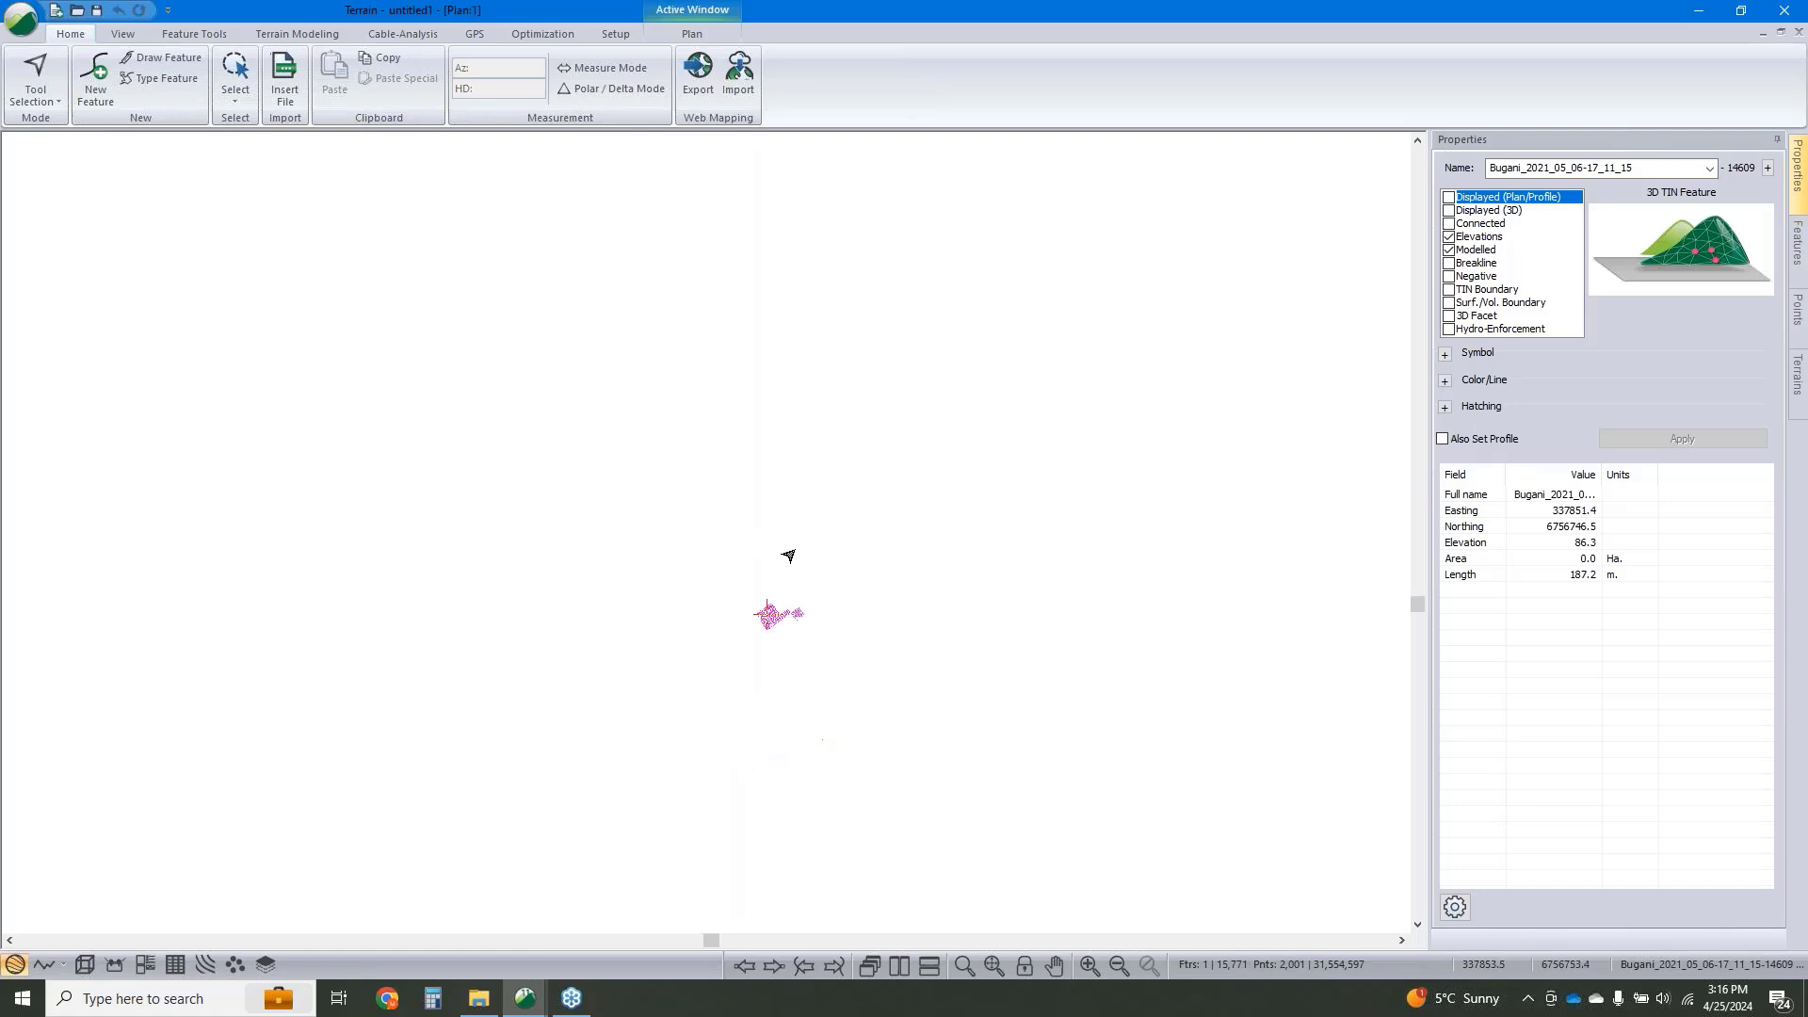
scroll(793, 553, "down", 10)
scroll(1180, 515, "up", 1)
left_click_drag(1180, 515, 1165, 624)
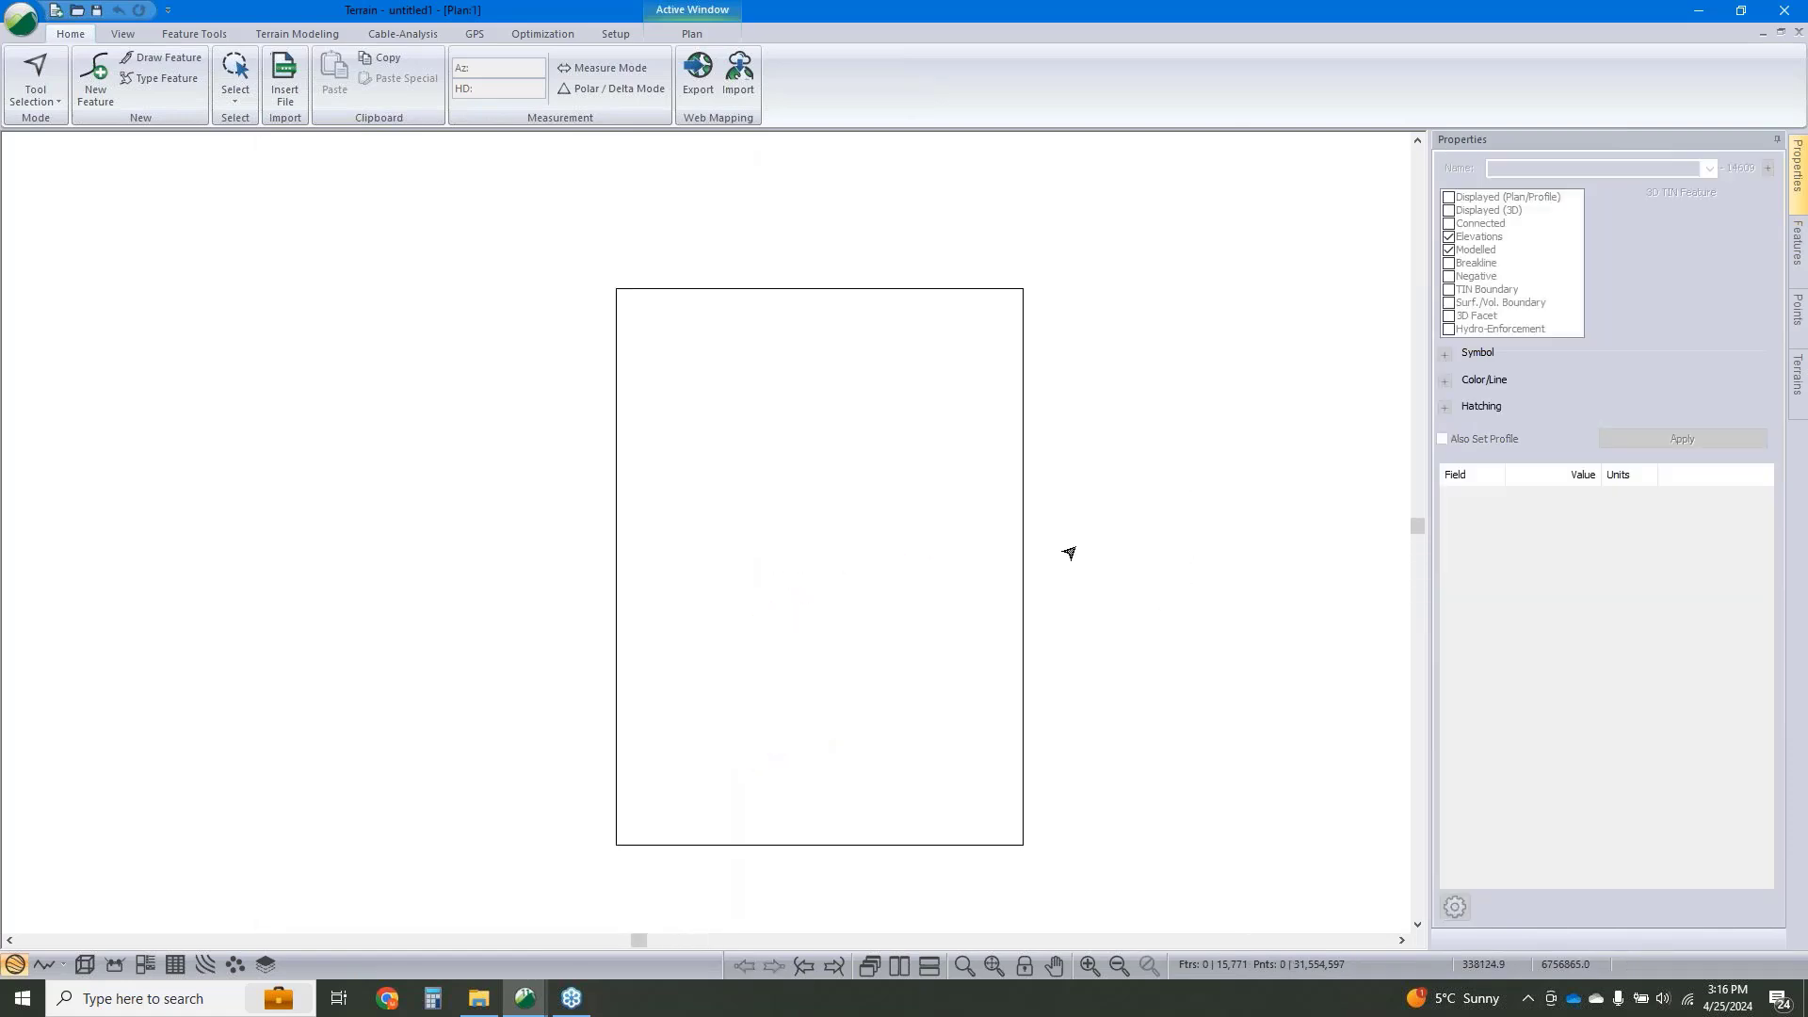
Set up a surface point simplification using the Basic Grid Simplification (fast) method with a sample grid spacing of 0.5.
left_click(277, 30)
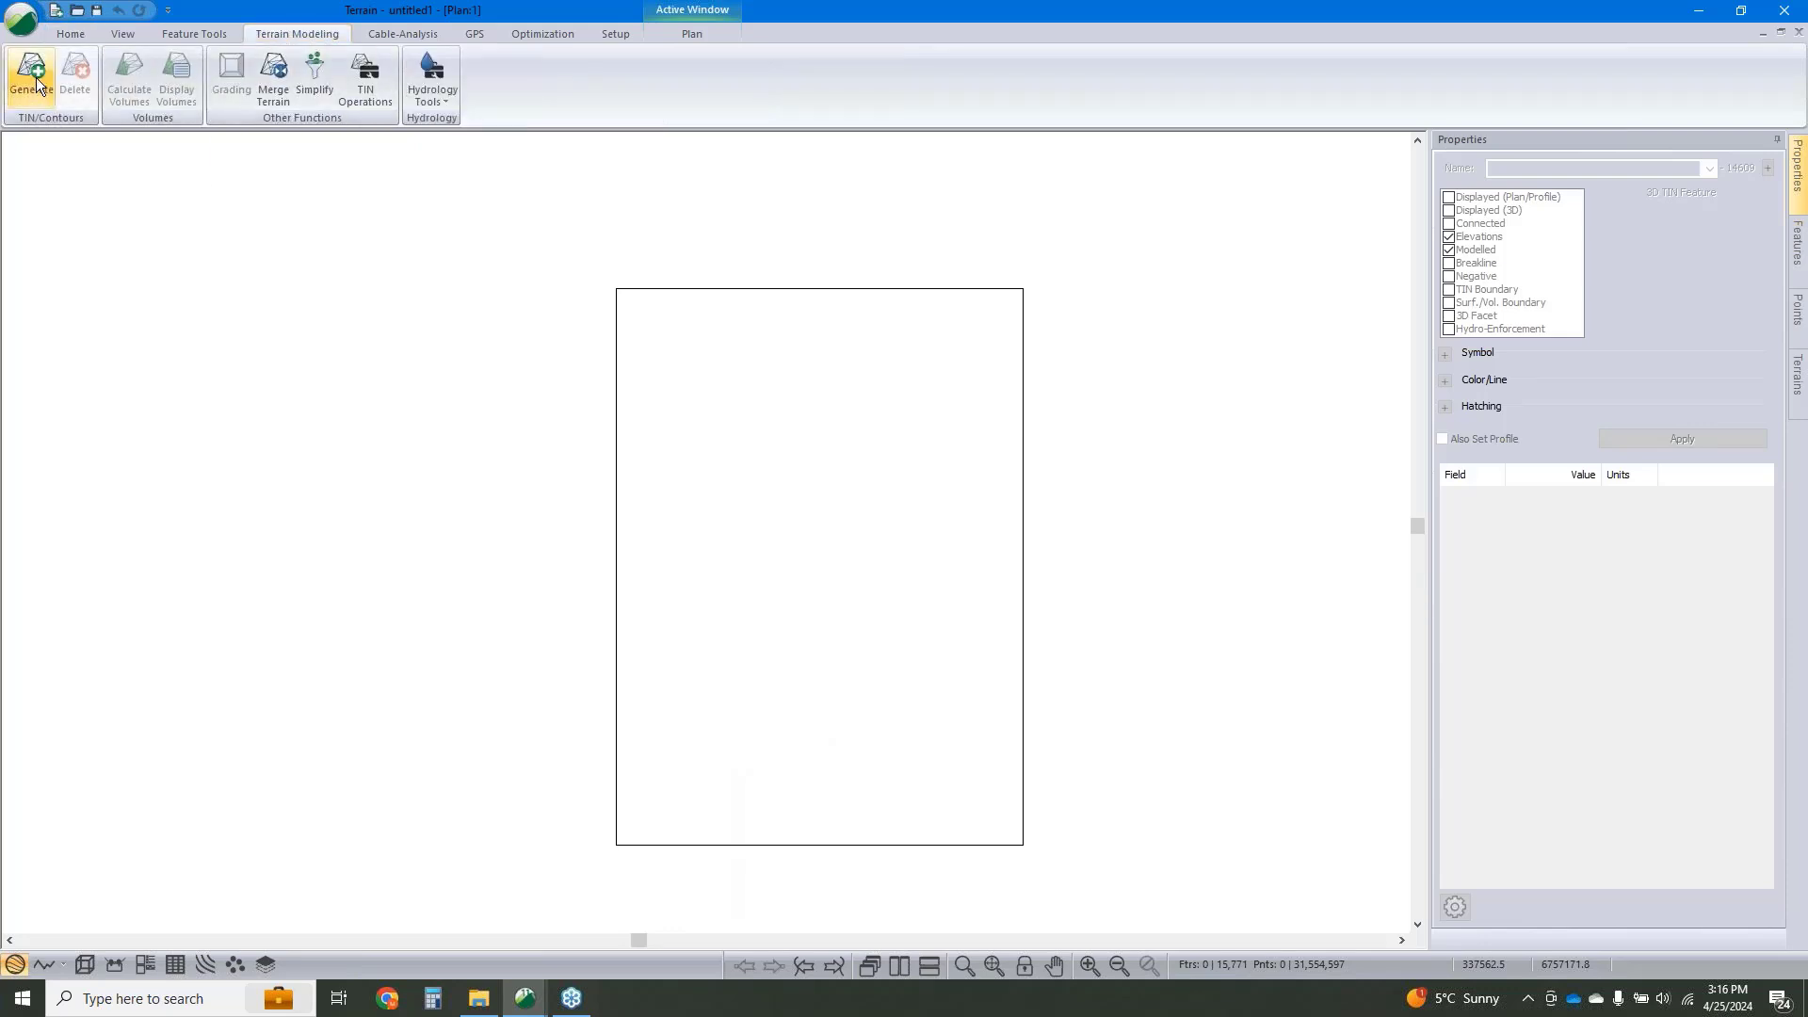
left_click(315, 78)
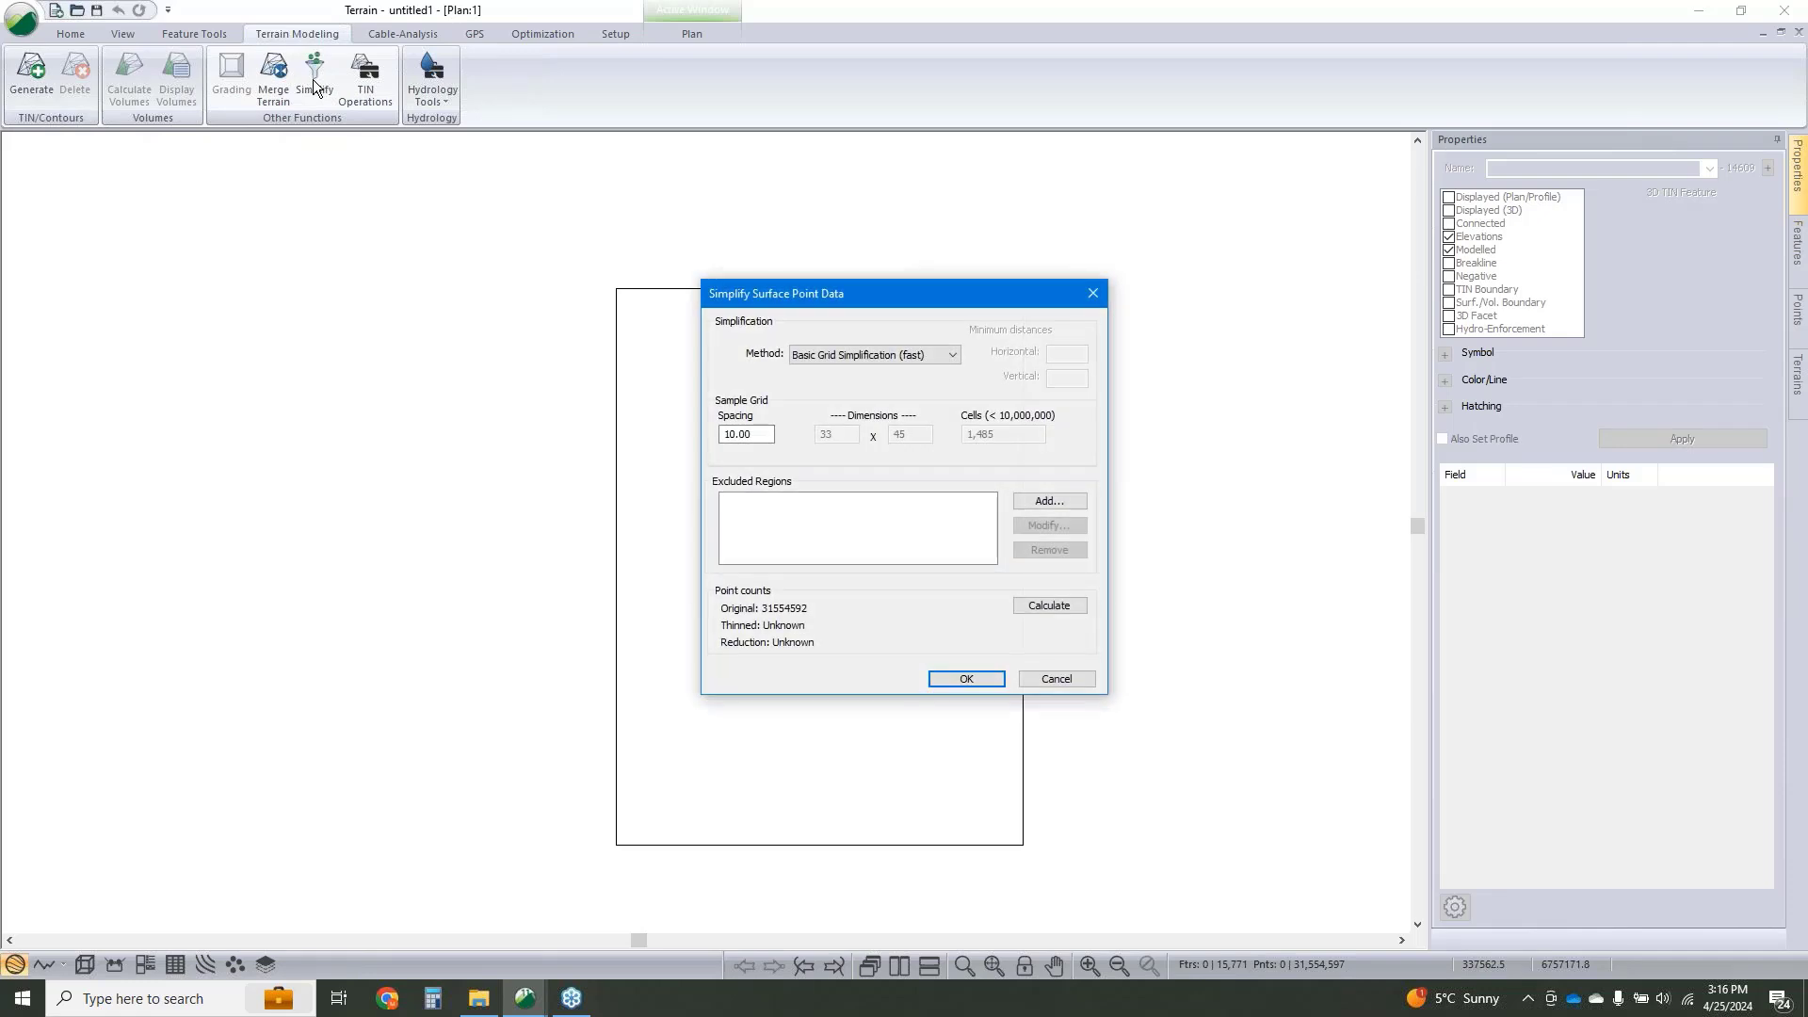
left_click(851, 356)
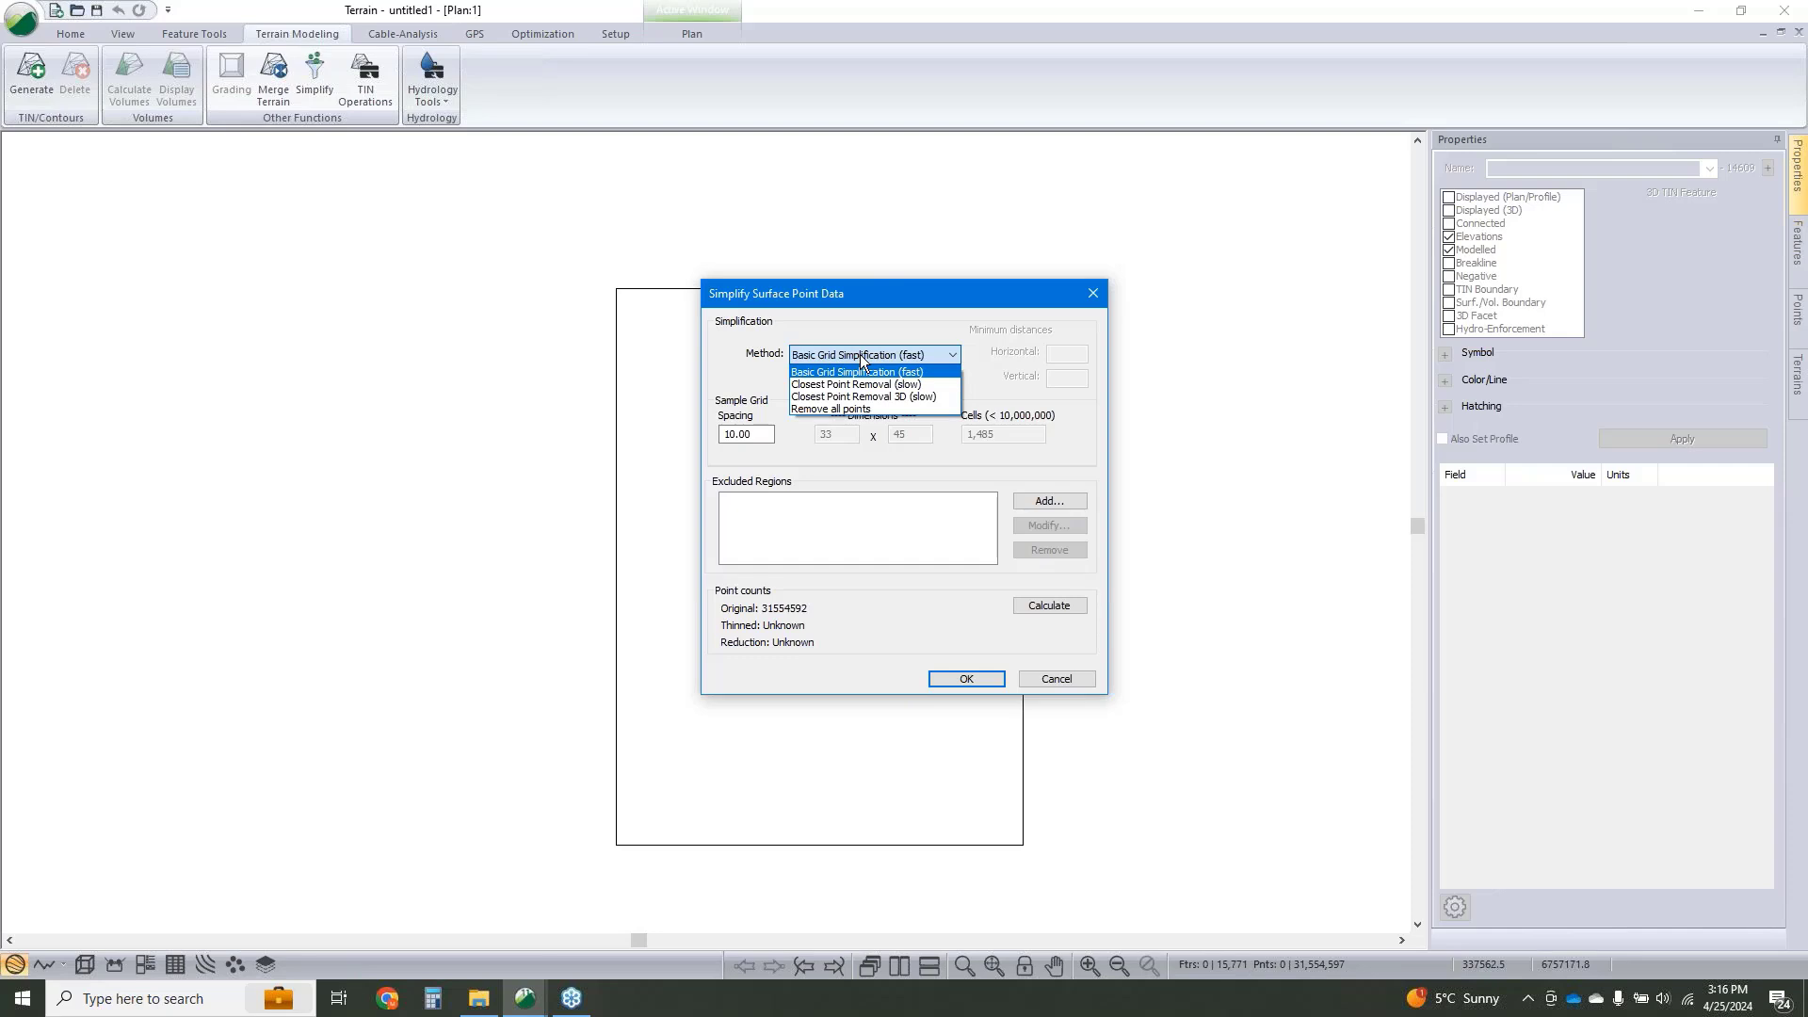
left_click(891, 290)
left_click_drag(958, 285, 1336, 277)
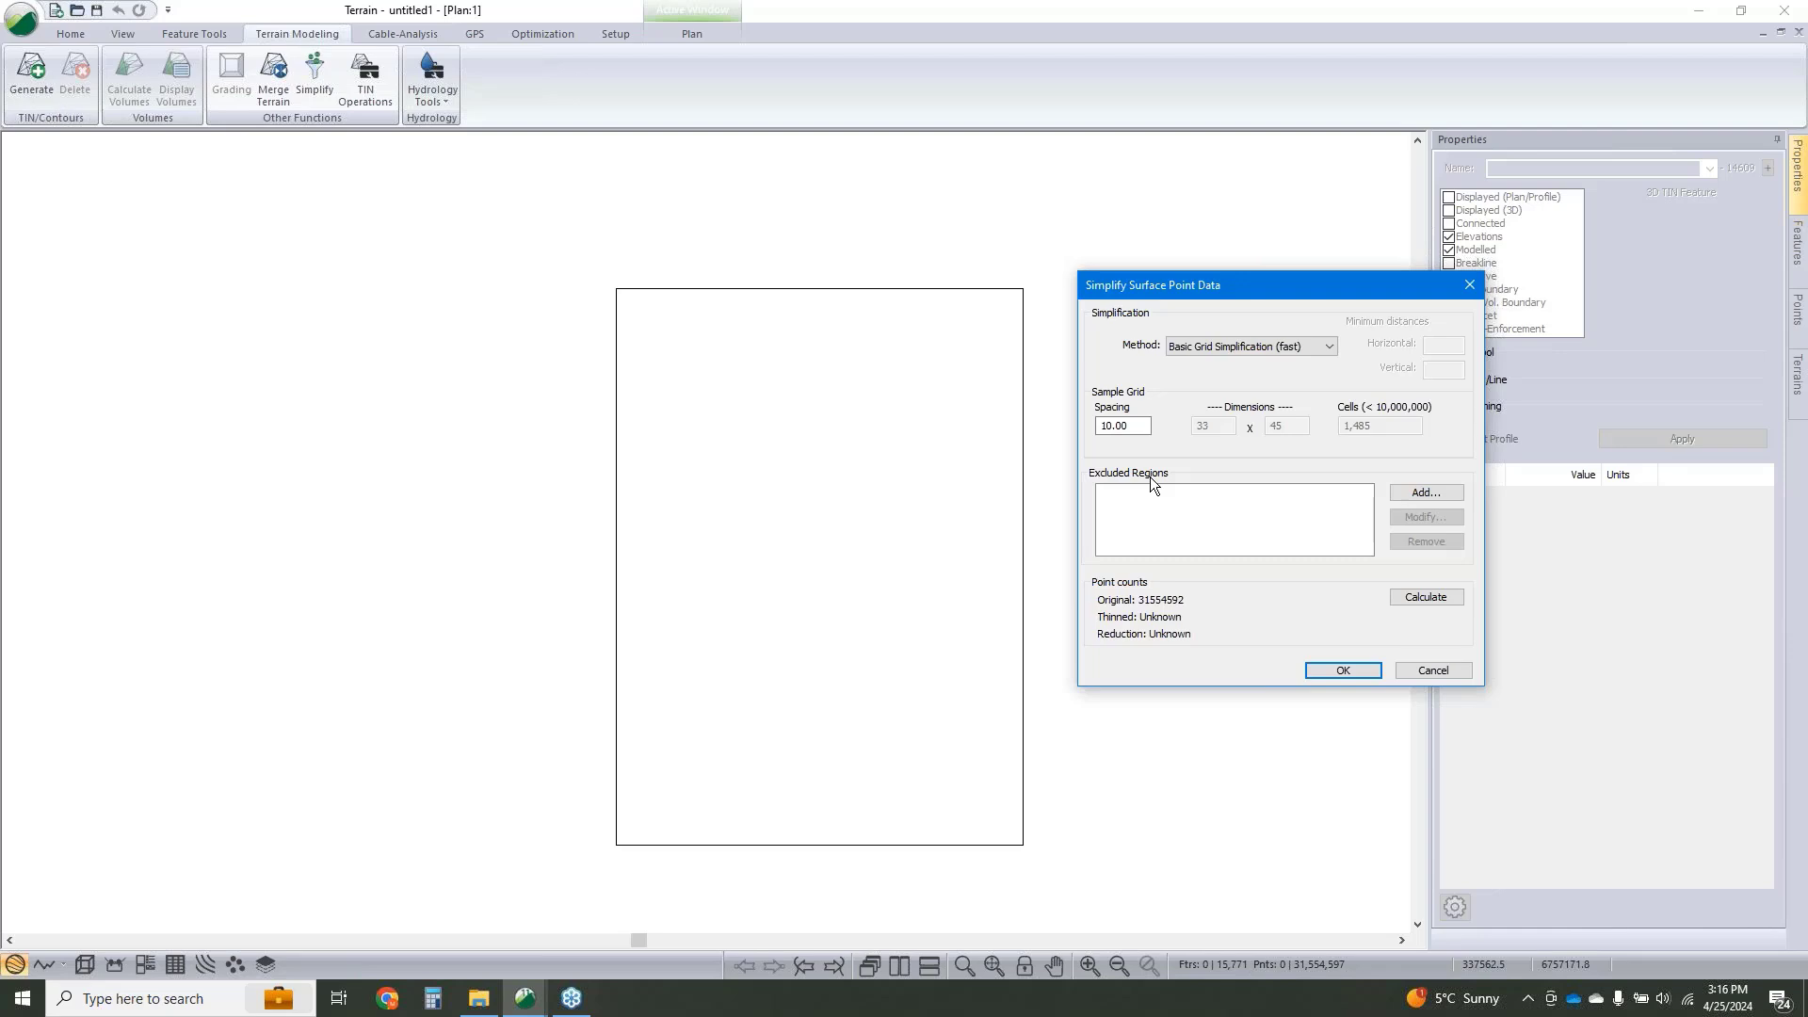
left_click_drag(1147, 425, 1062, 434)
type(".5")
Read the help topic on the grid, closest point and 3D point thinning methods, and close it.
key("F1")
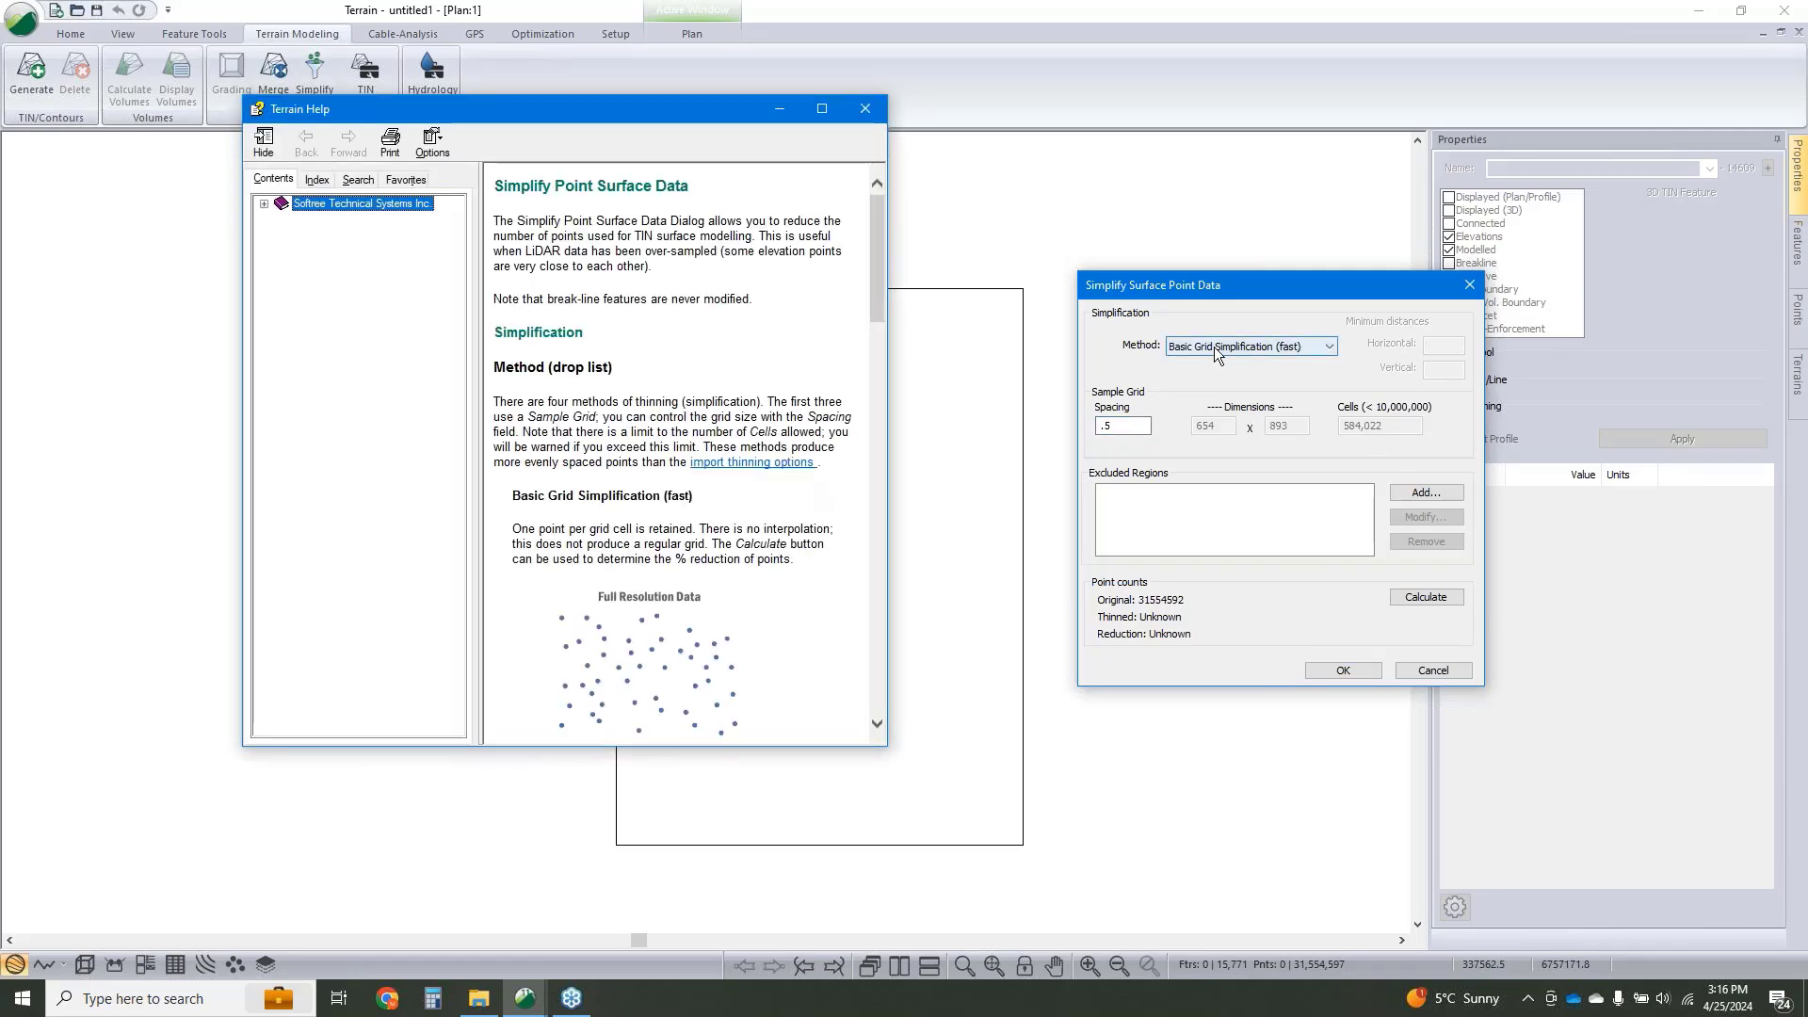
left_click_drag(887, 572, 1032, 570)
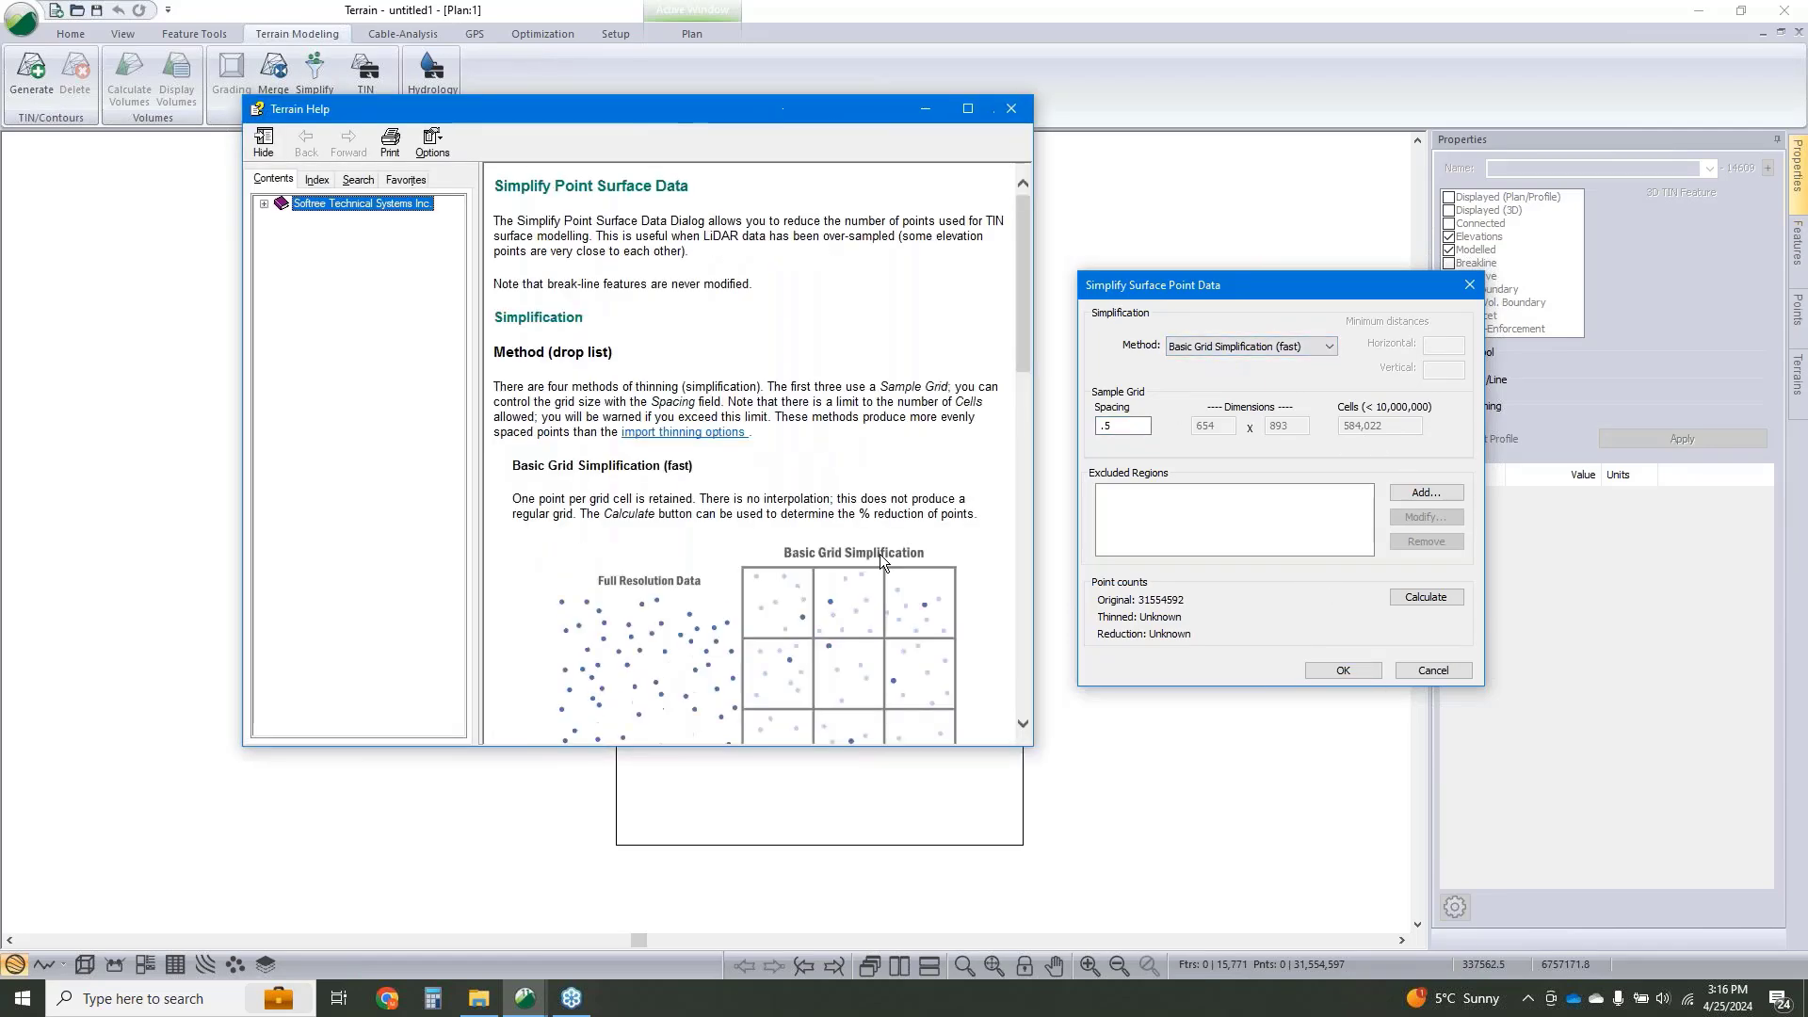
scroll(879, 558, "down", 5)
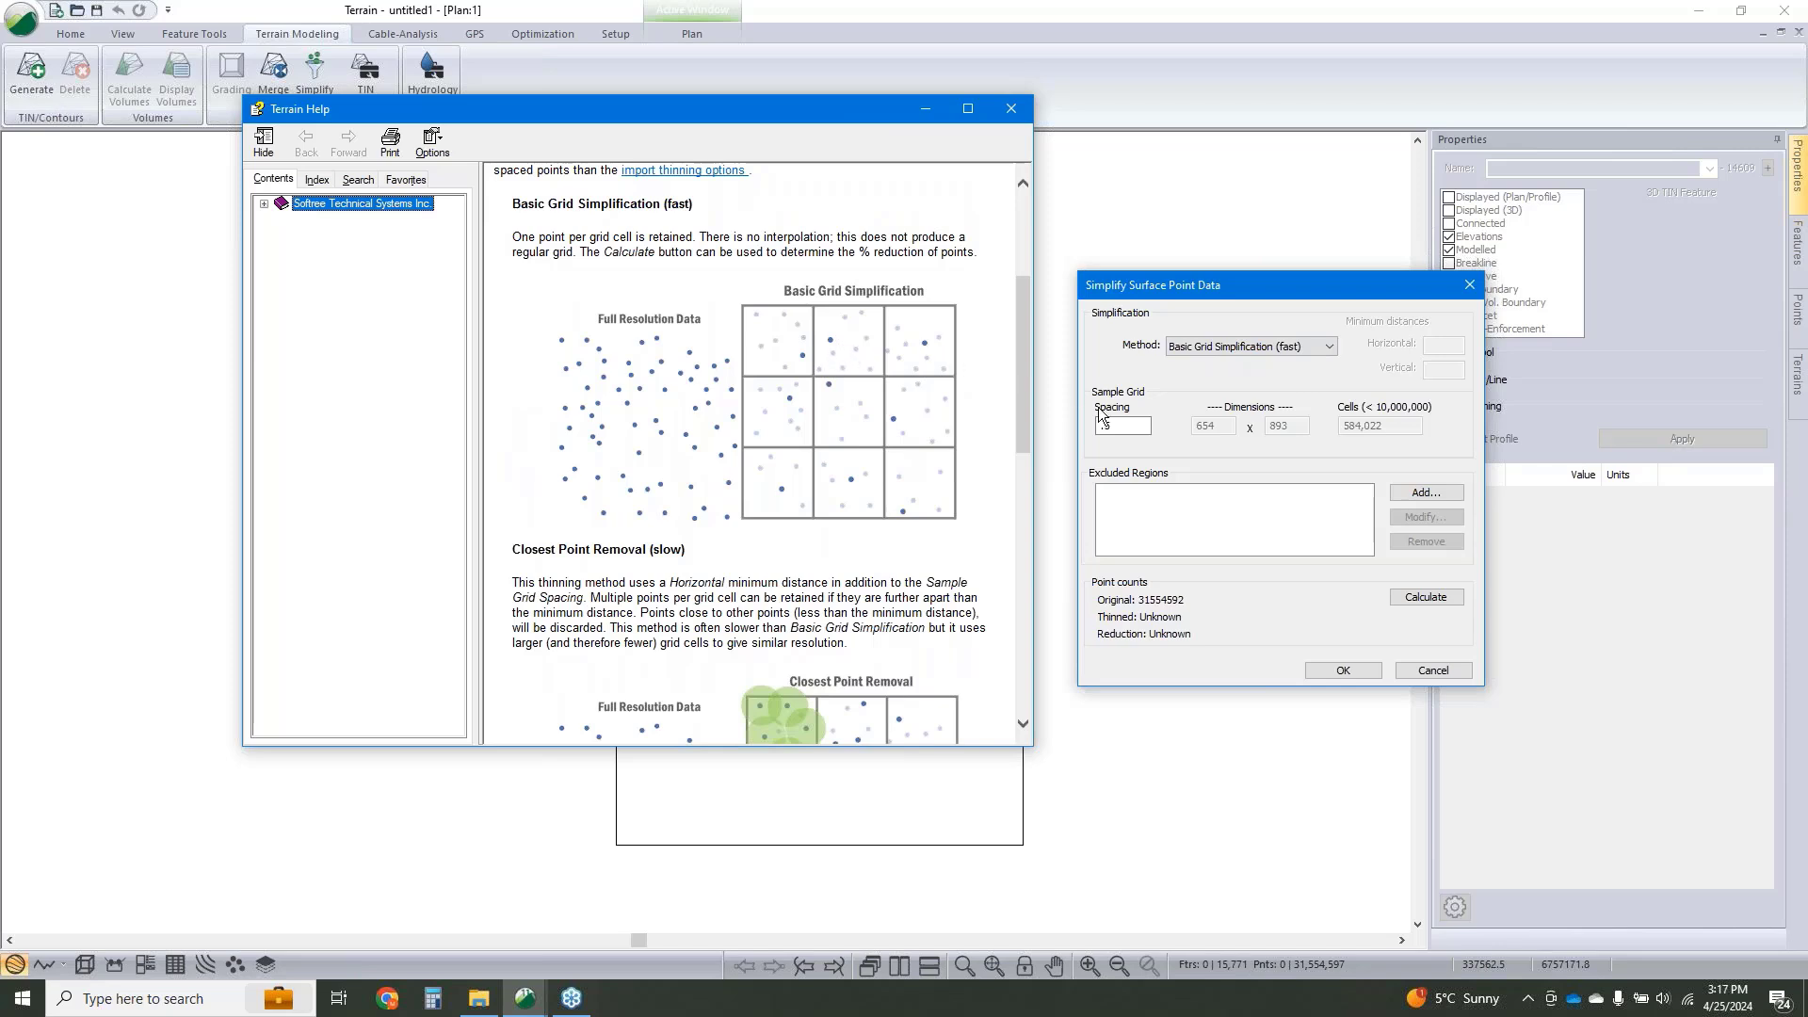
left_click(1113, 429)
scroll(979, 580, "down", 5)
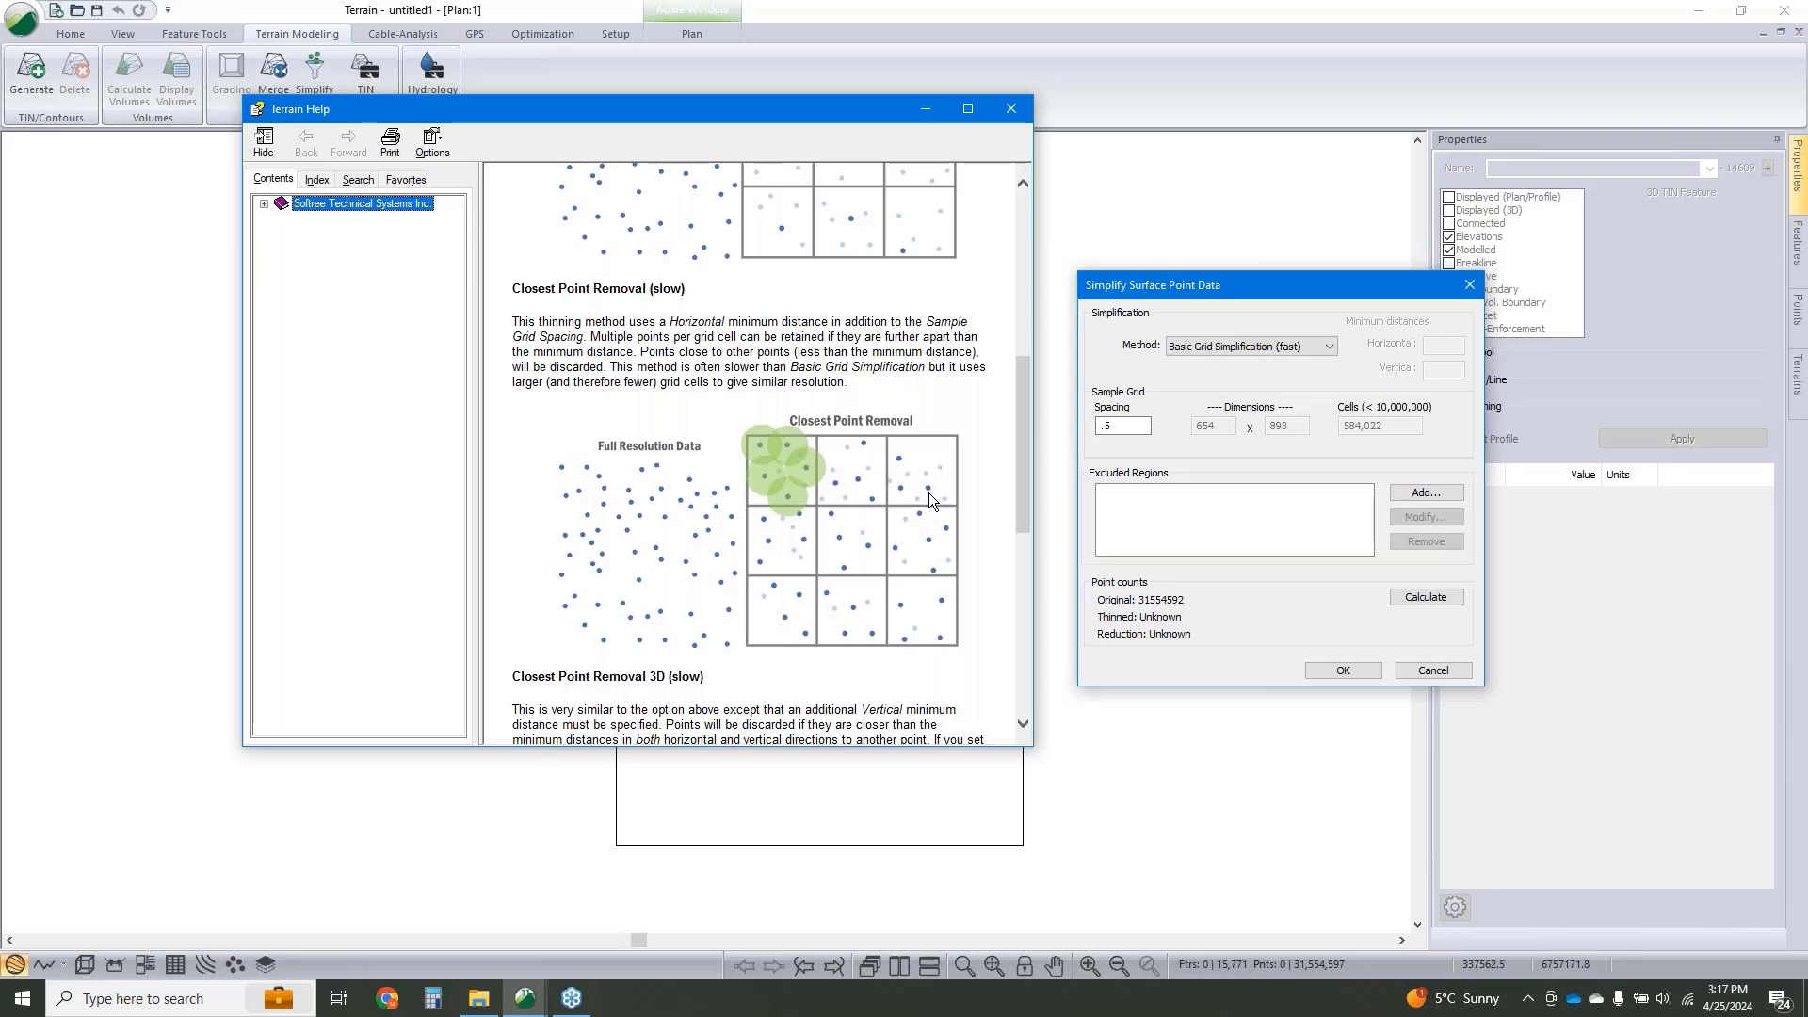
scroll(919, 506, "down", 7)
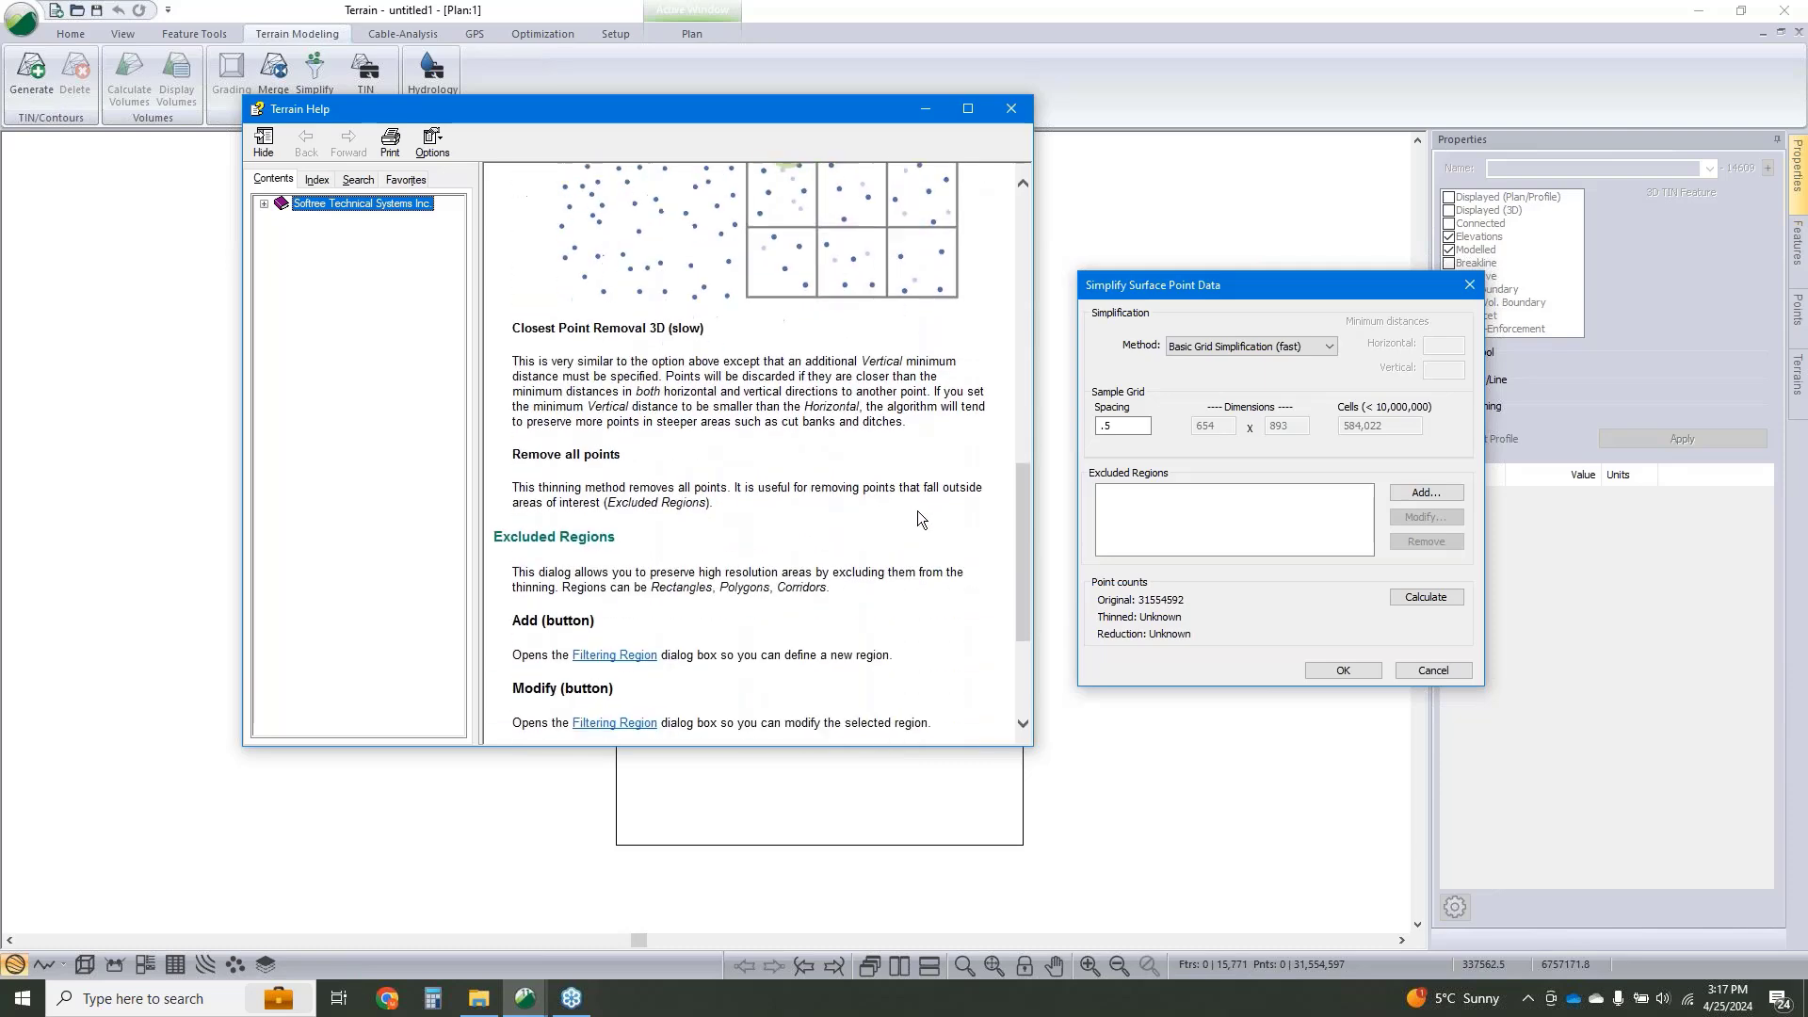
scroll(921, 516, "up", 3)
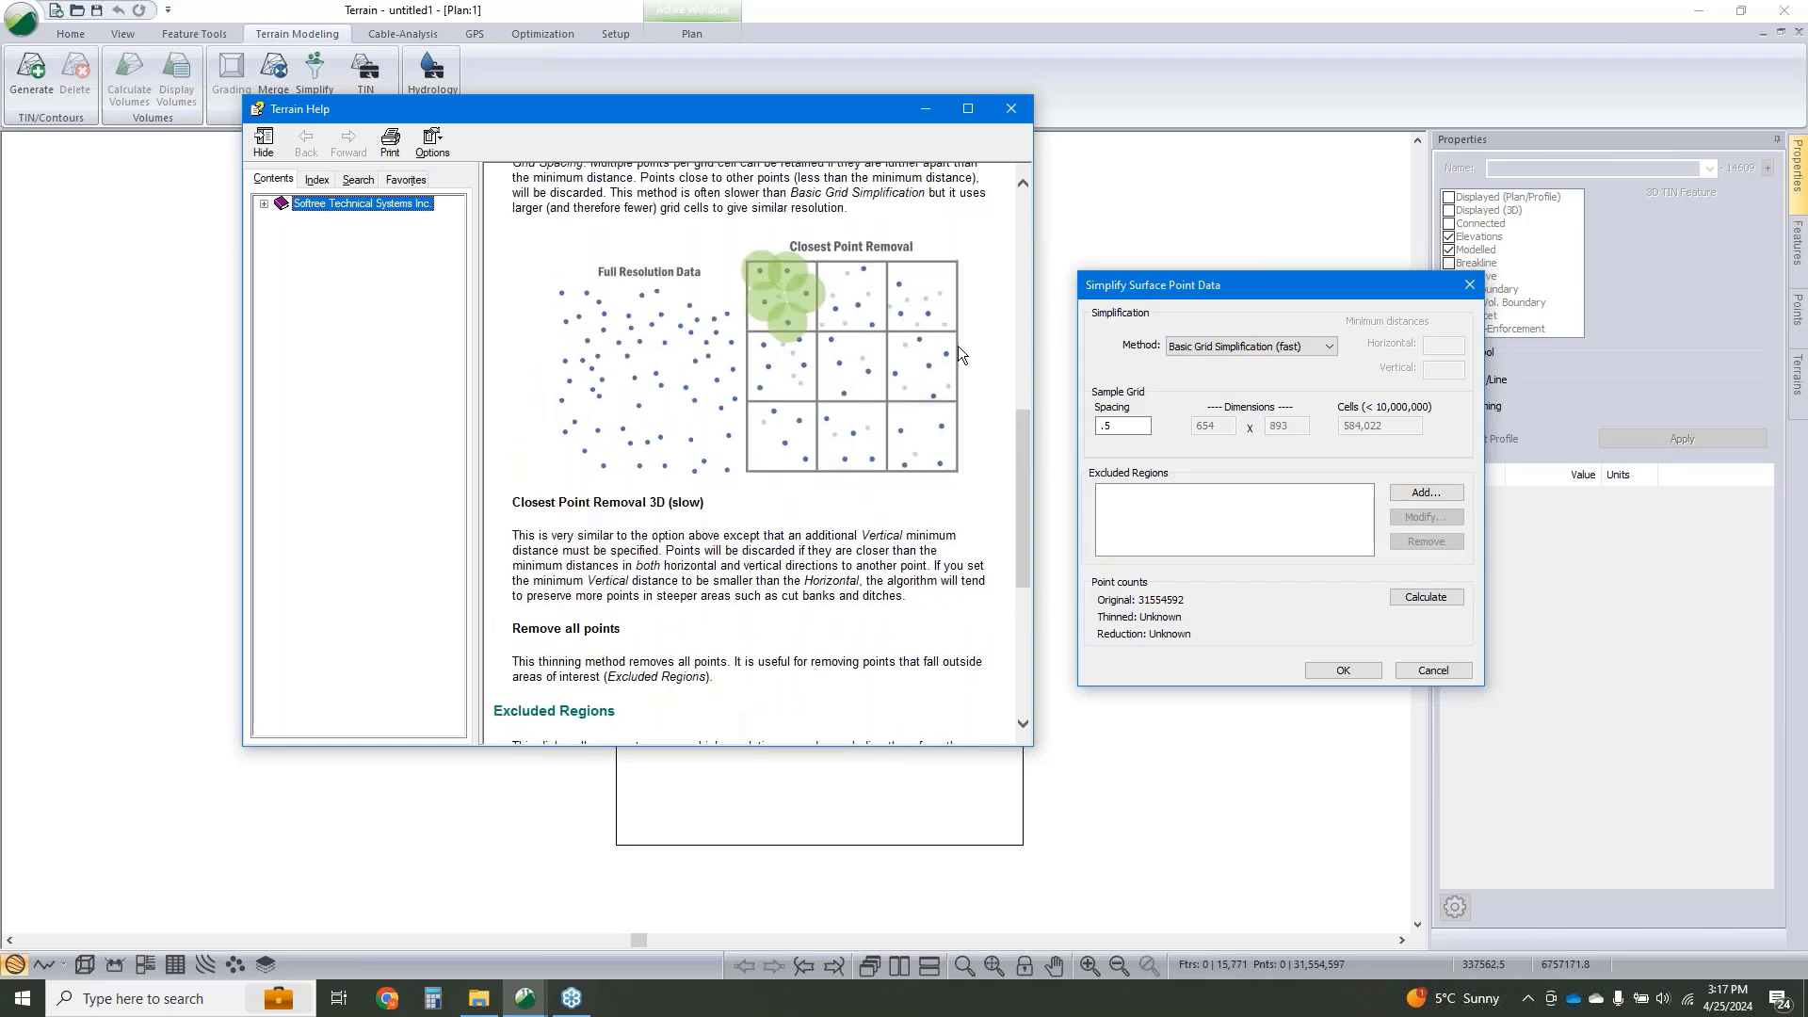
left_click(1012, 111)
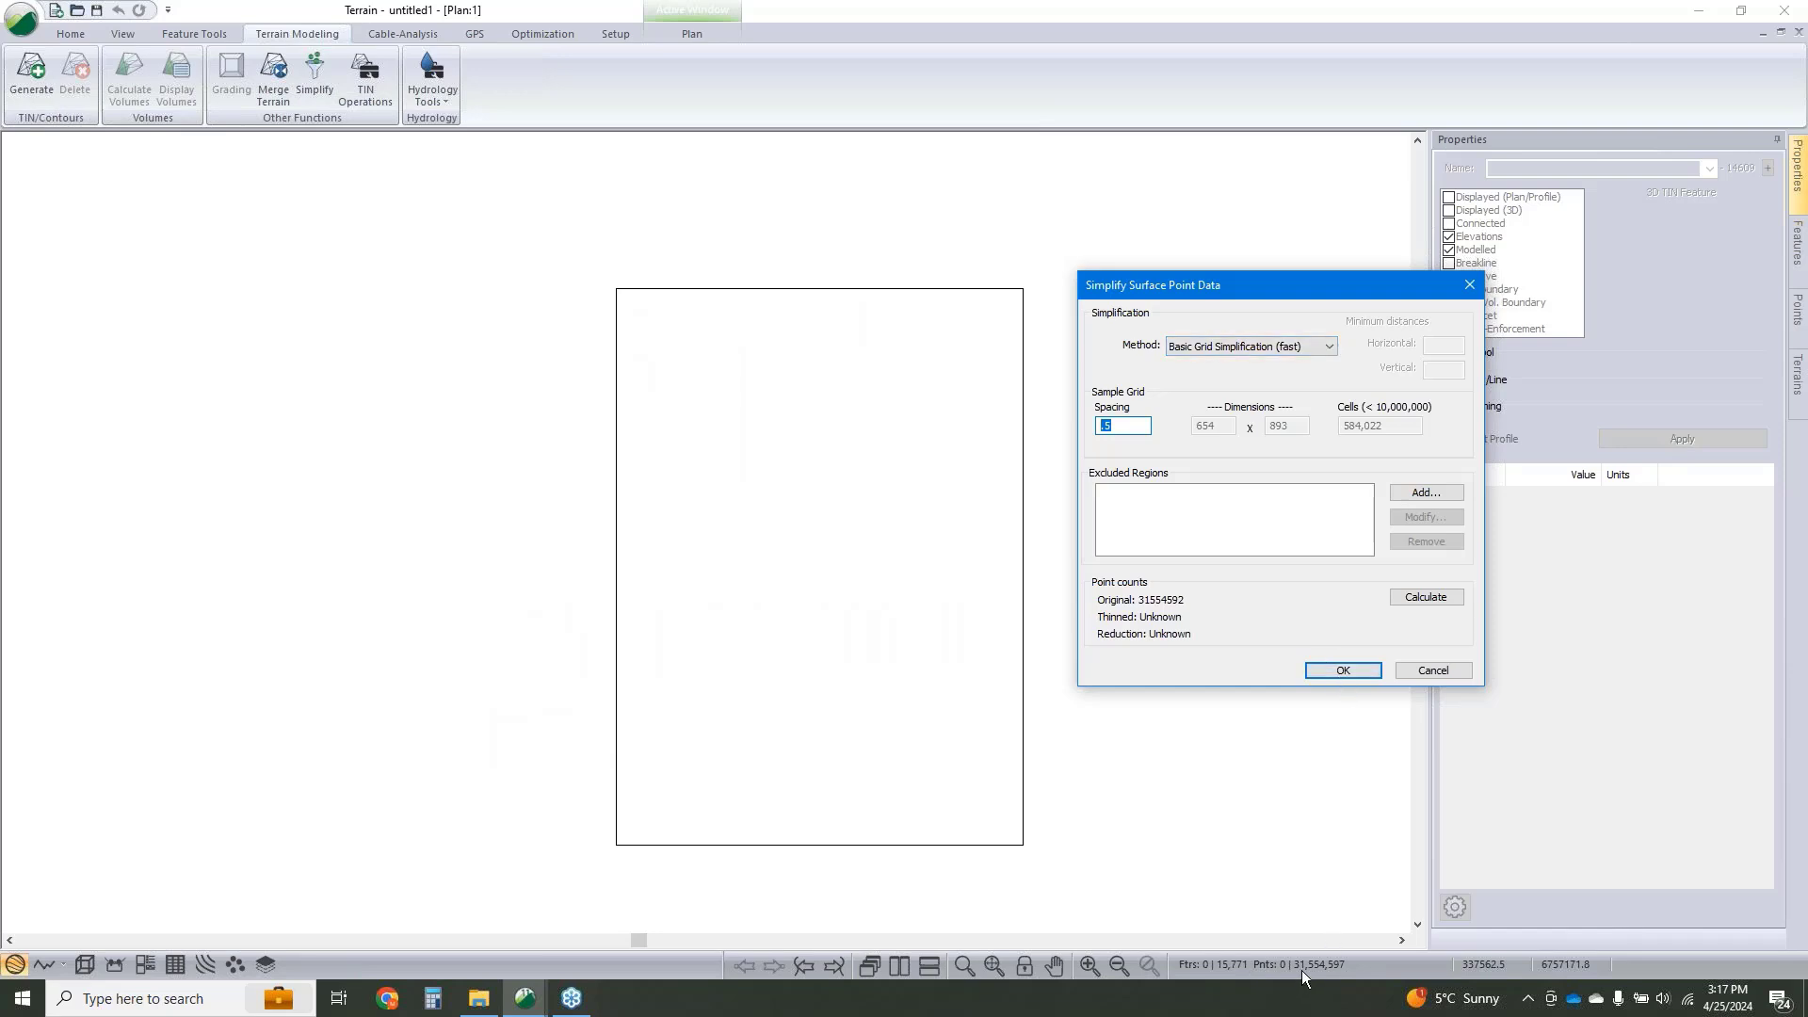
Run the point simplification on the cloud, accepting that it cannot be undone, and dismiss the results.
left_click(1344, 671)
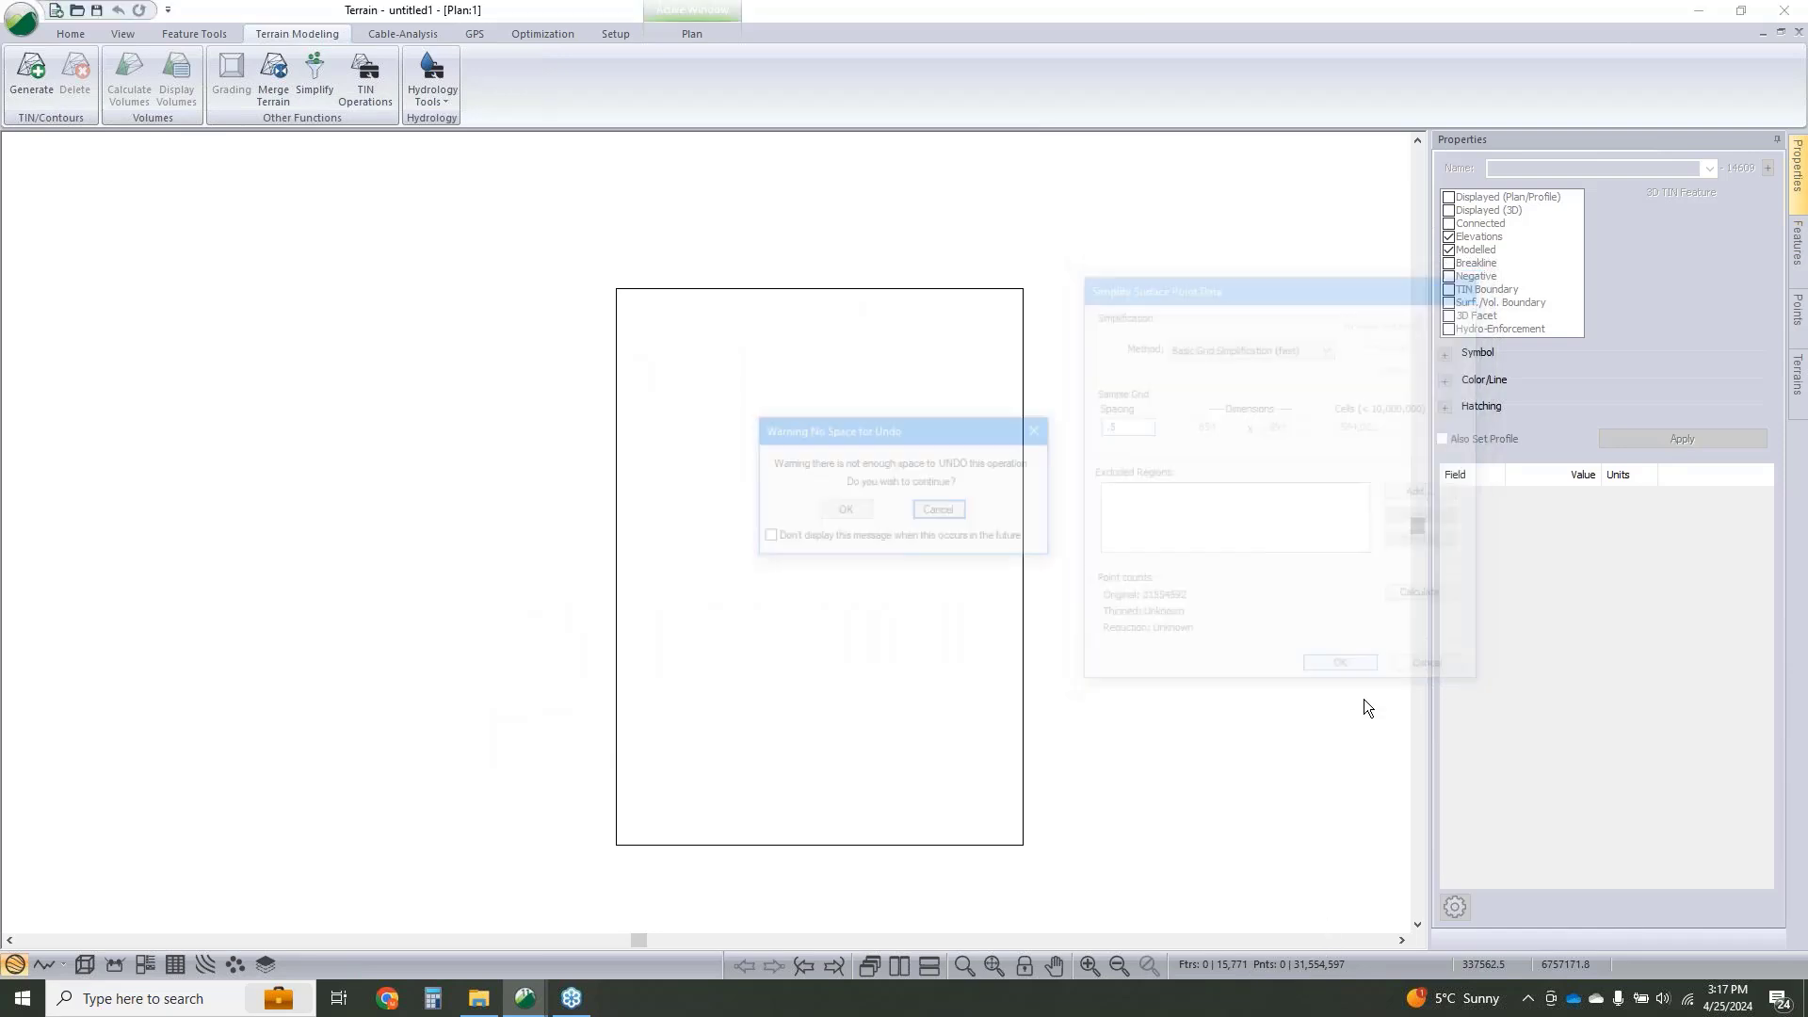
left_click(845, 511)
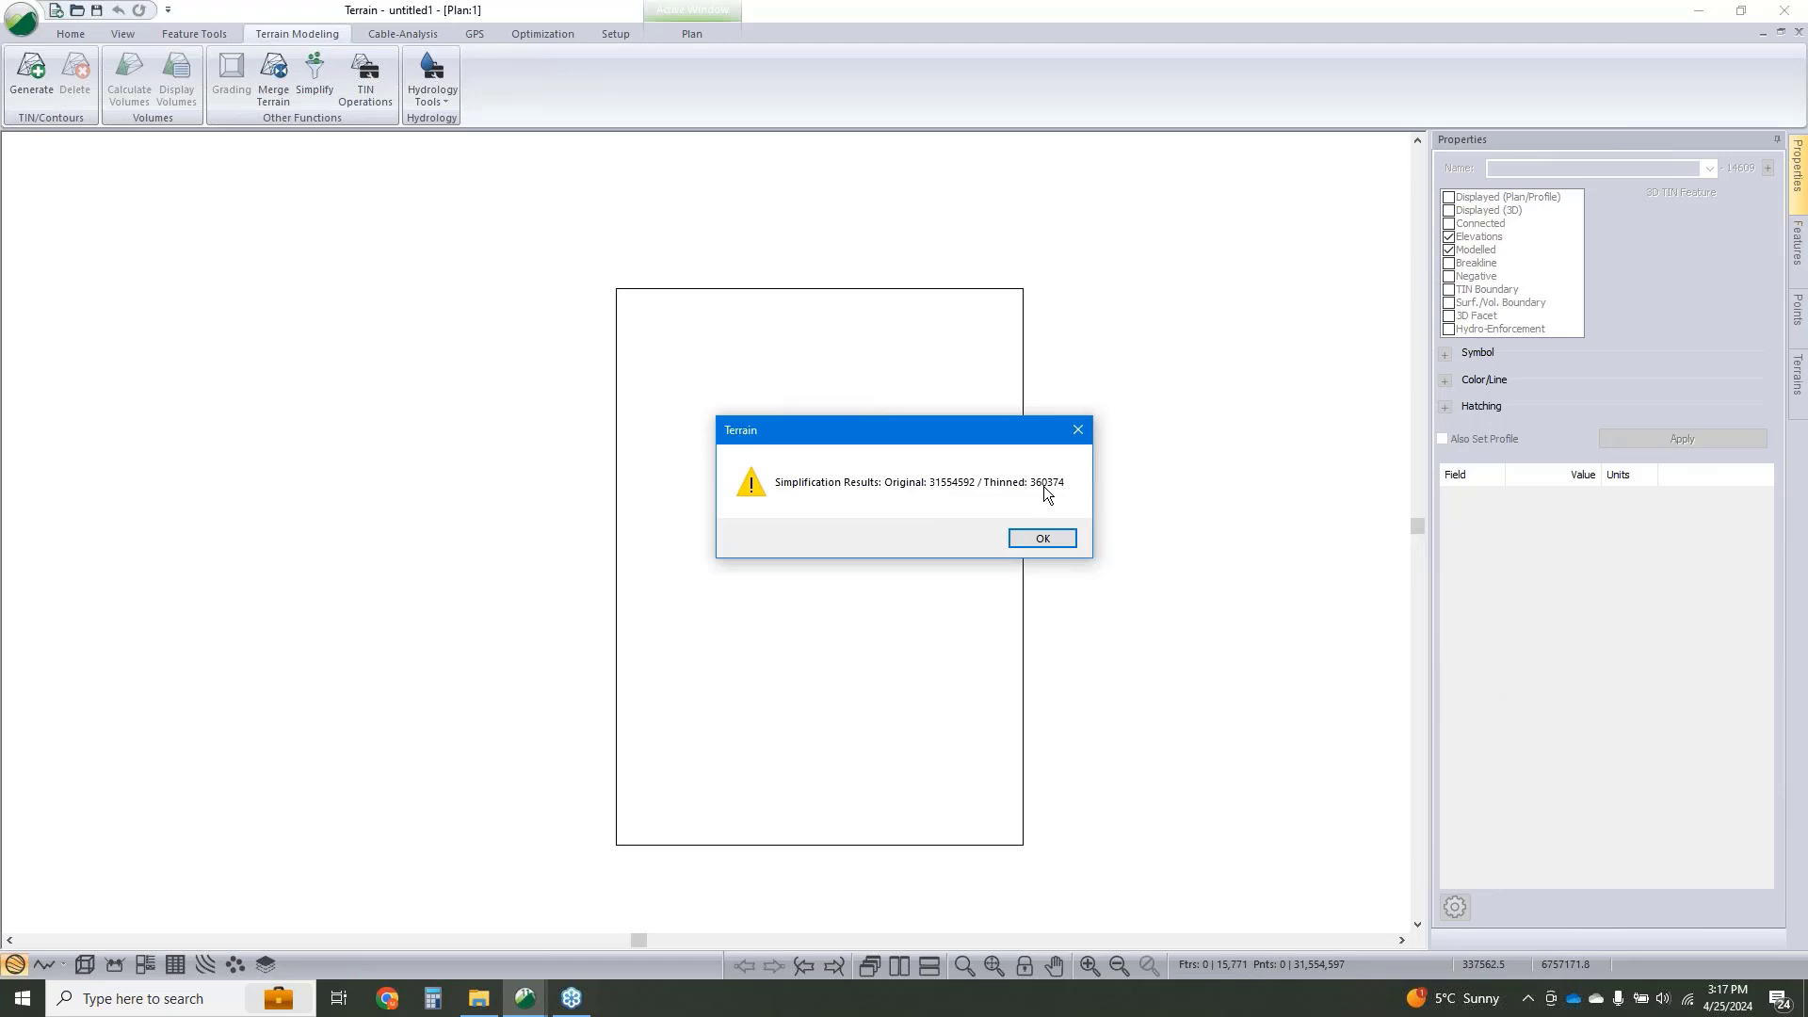
left_click(1043, 539)
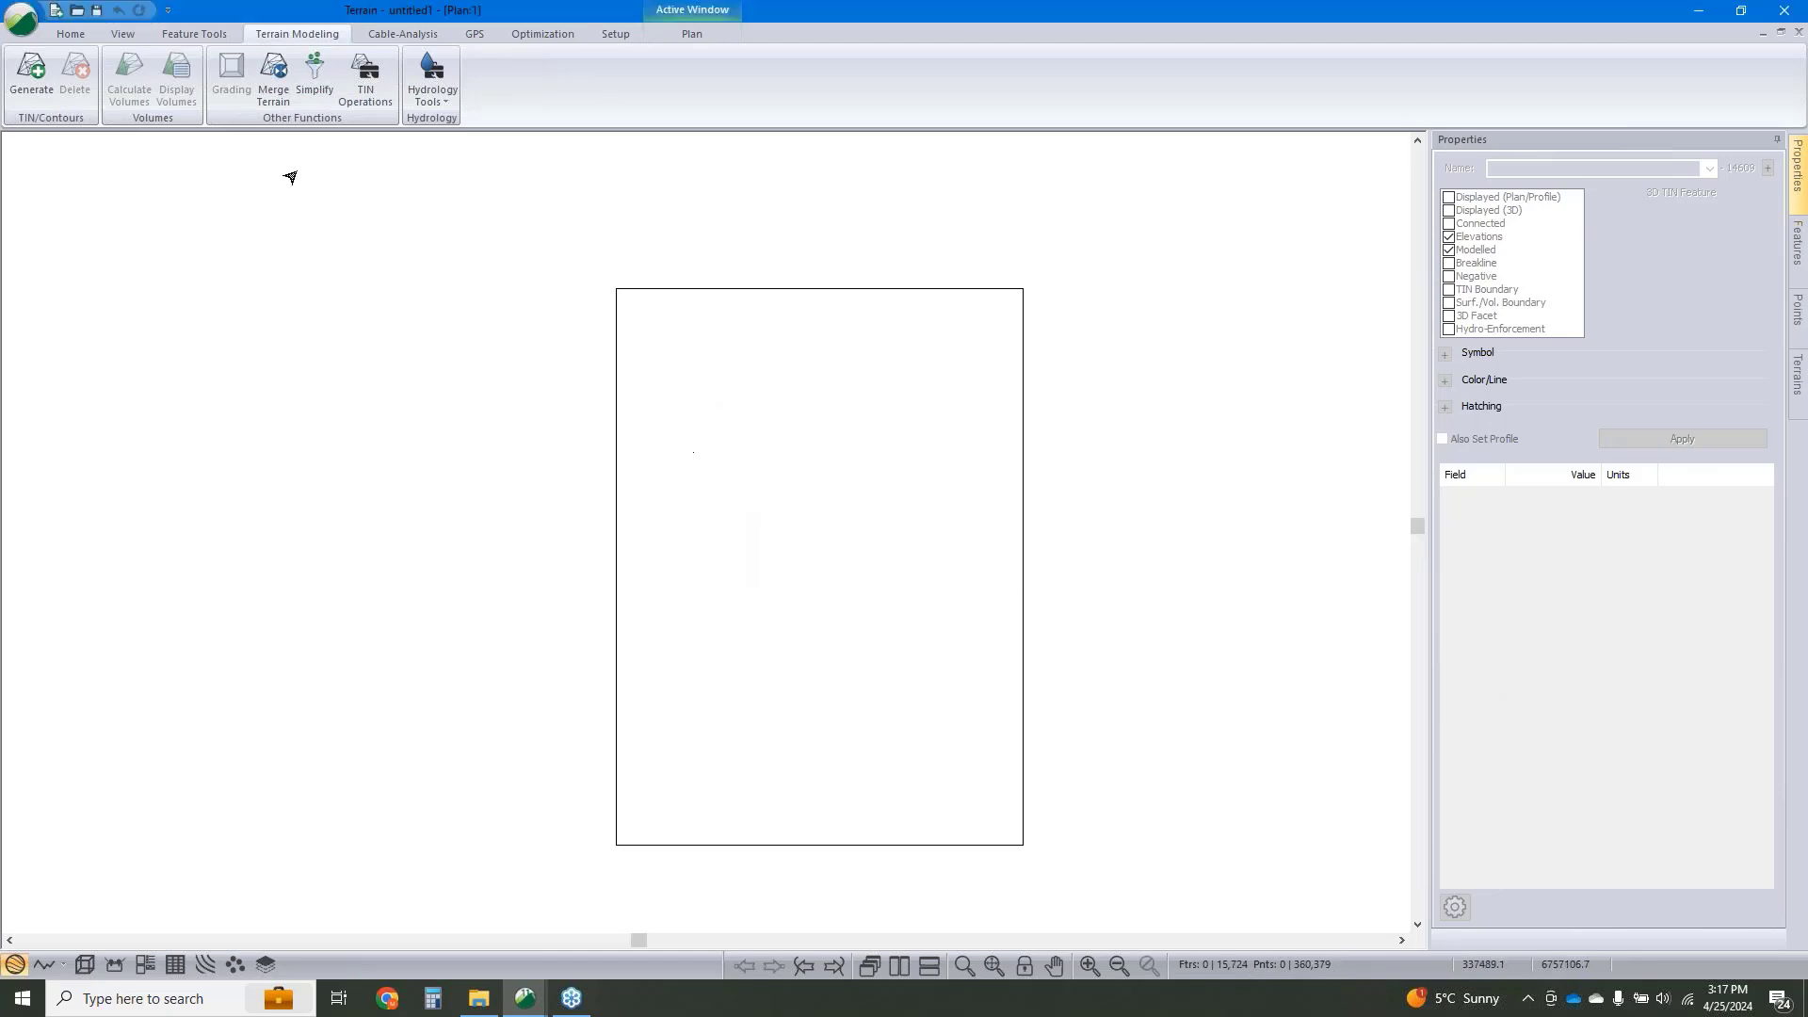
Generate the TIN from the thinned points with both major and minor contours disabled.
left_click(25, 76)
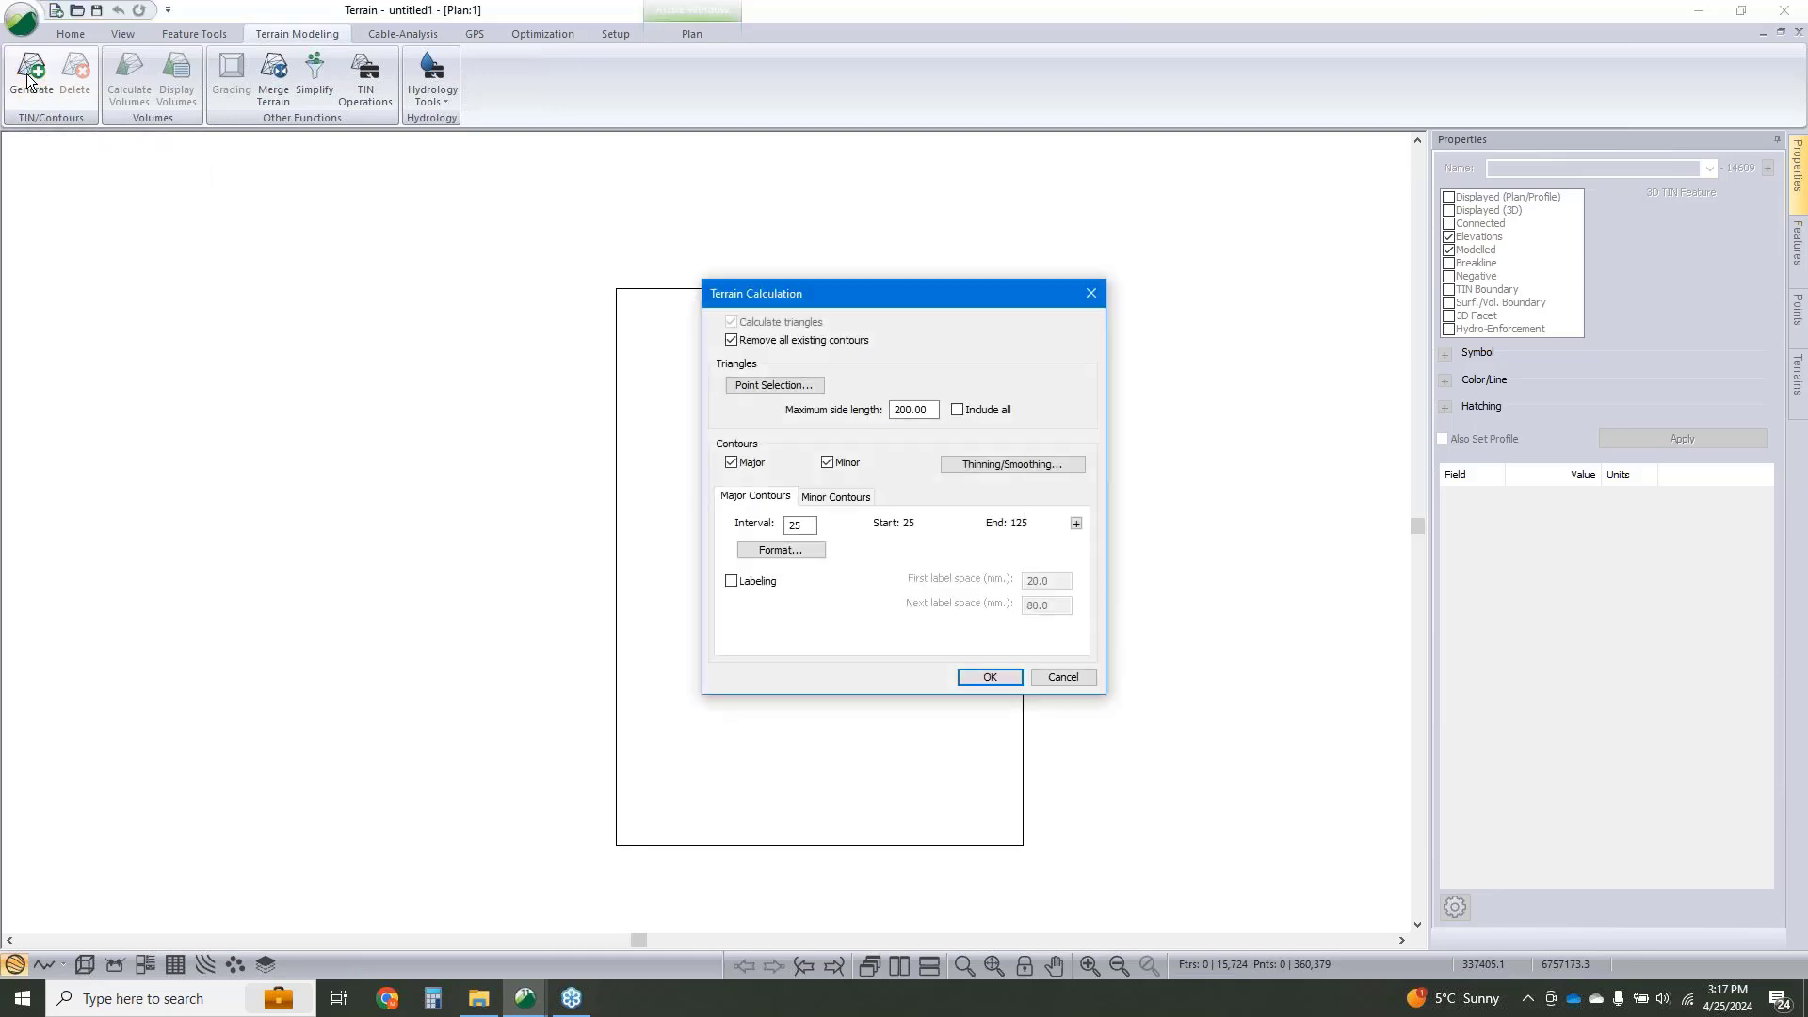
left_click(734, 464)
left_click(834, 465)
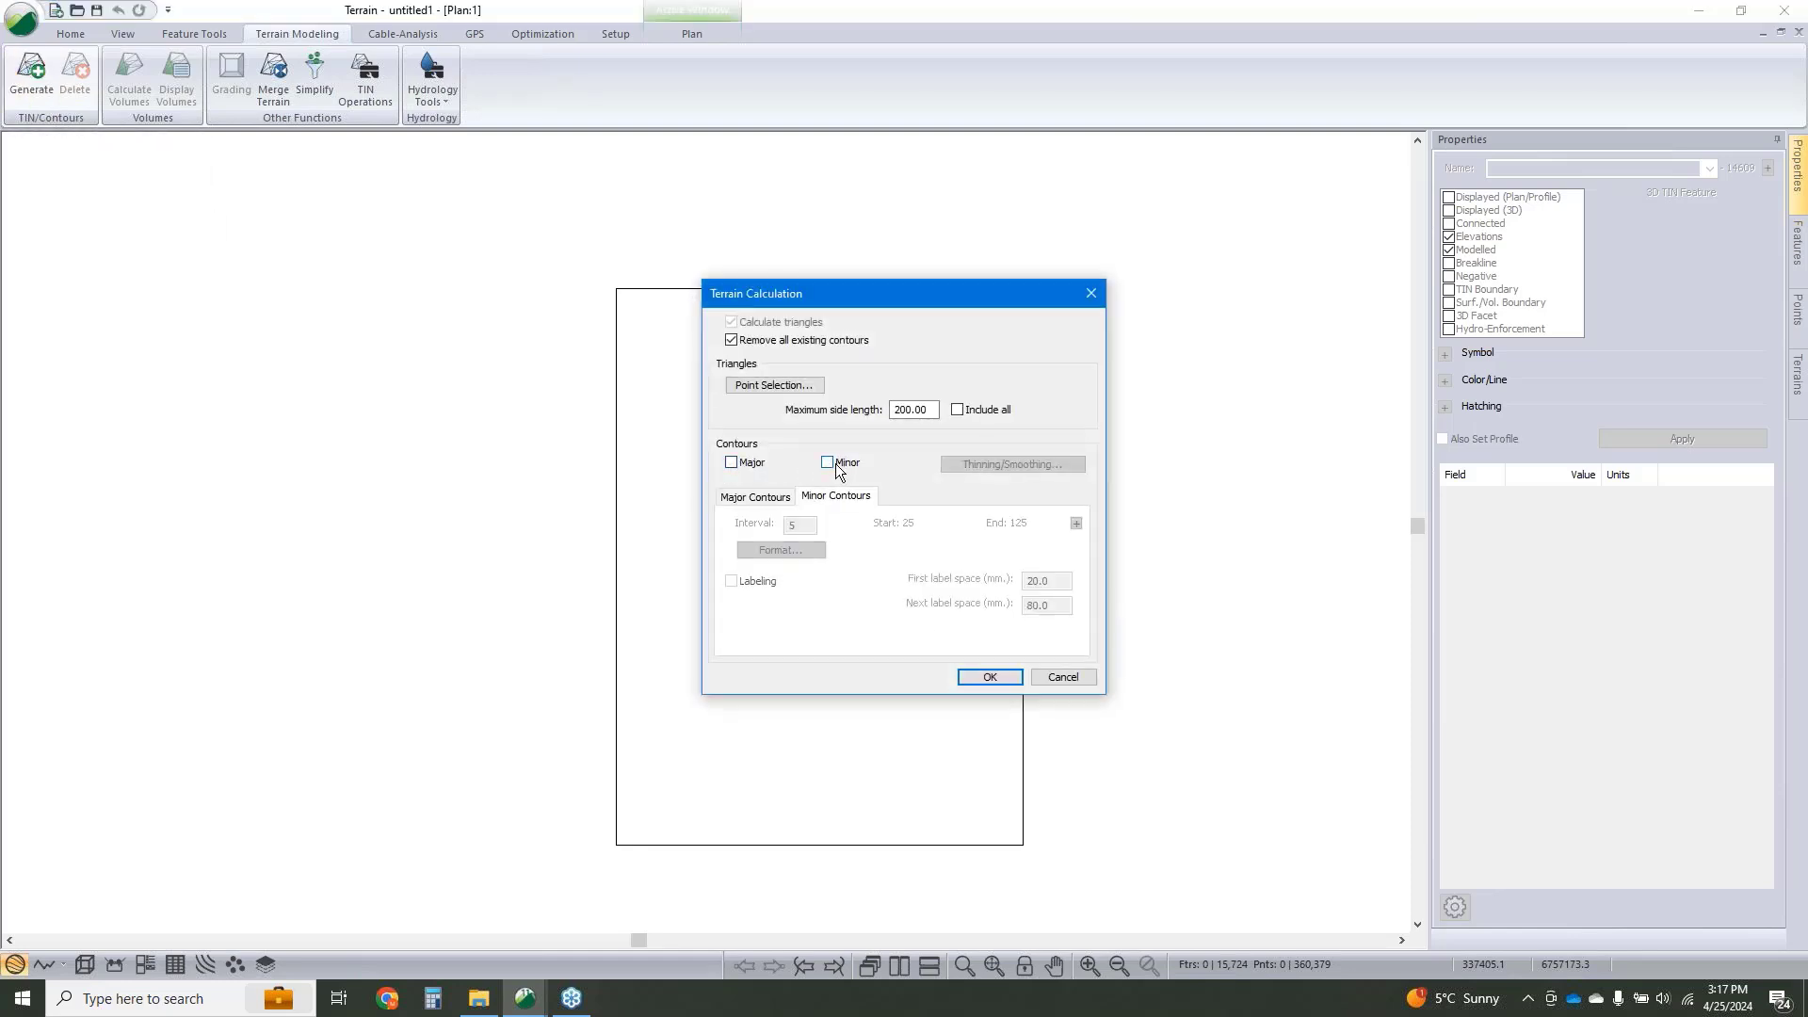
left_click(989, 678)
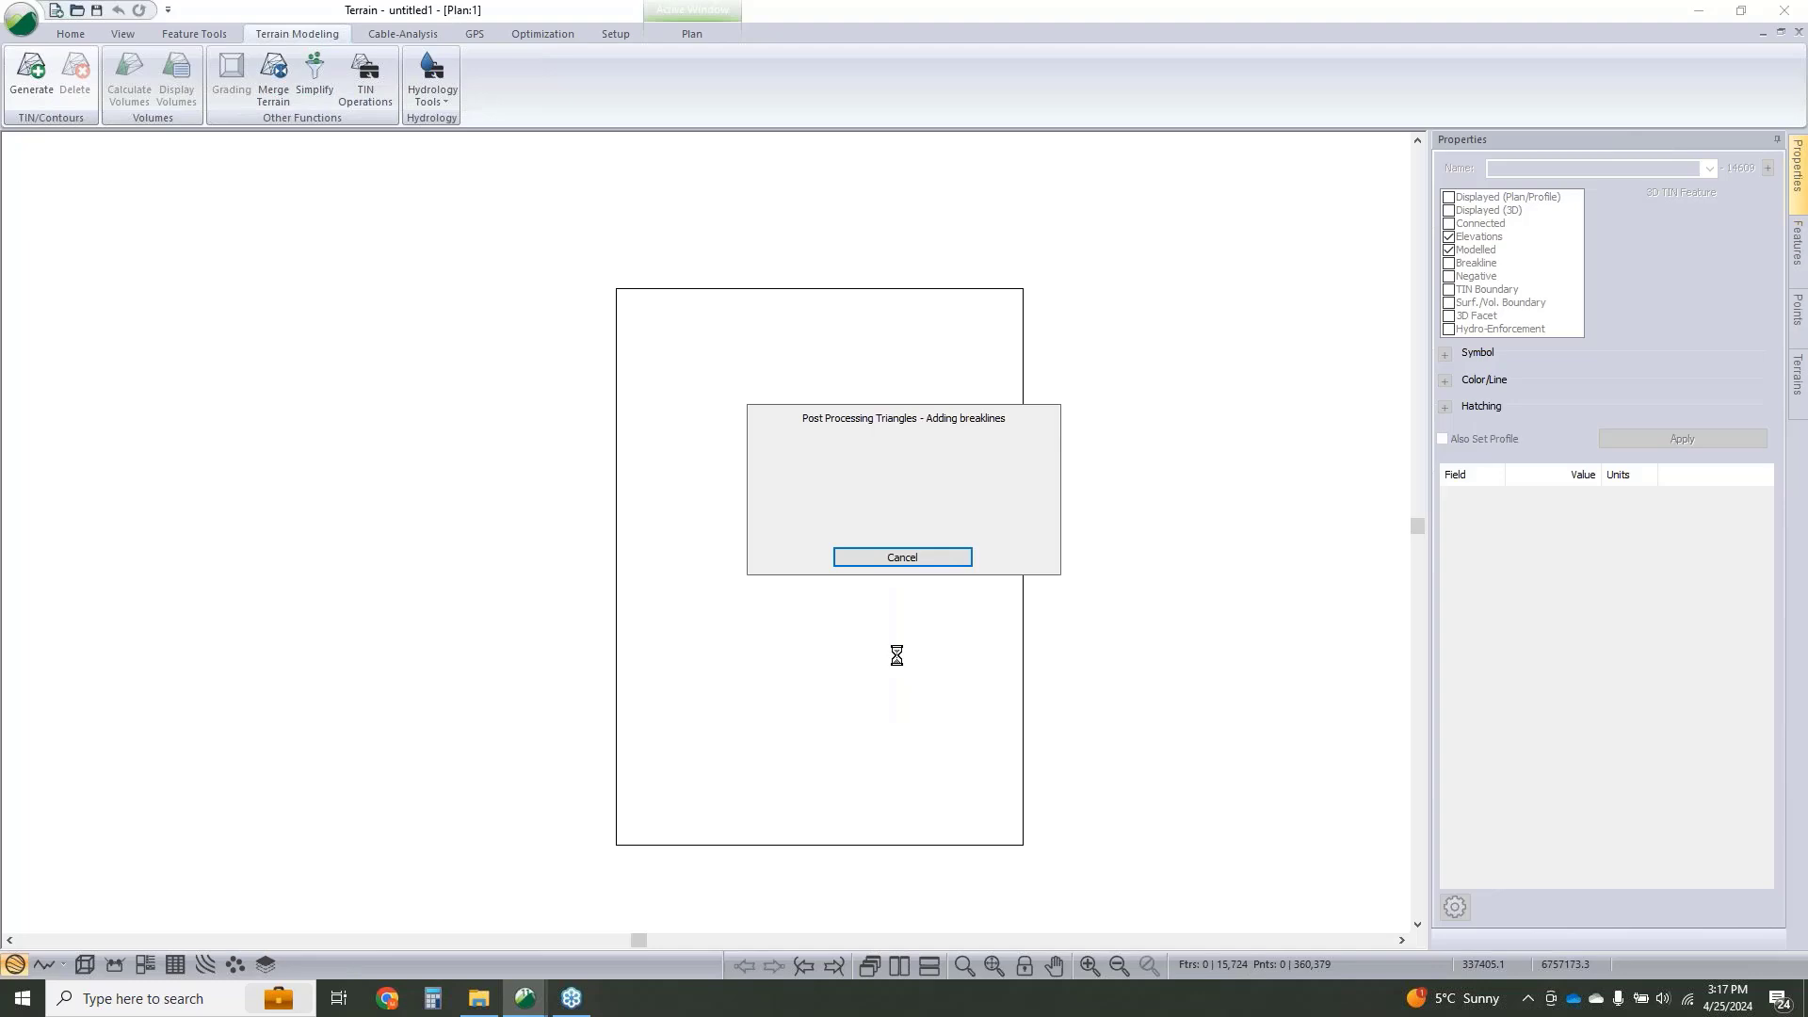
Examine the generated surface in the 3D view, inspecting the slopes and the rough ground around the perimeter road.
left_click(87, 970)
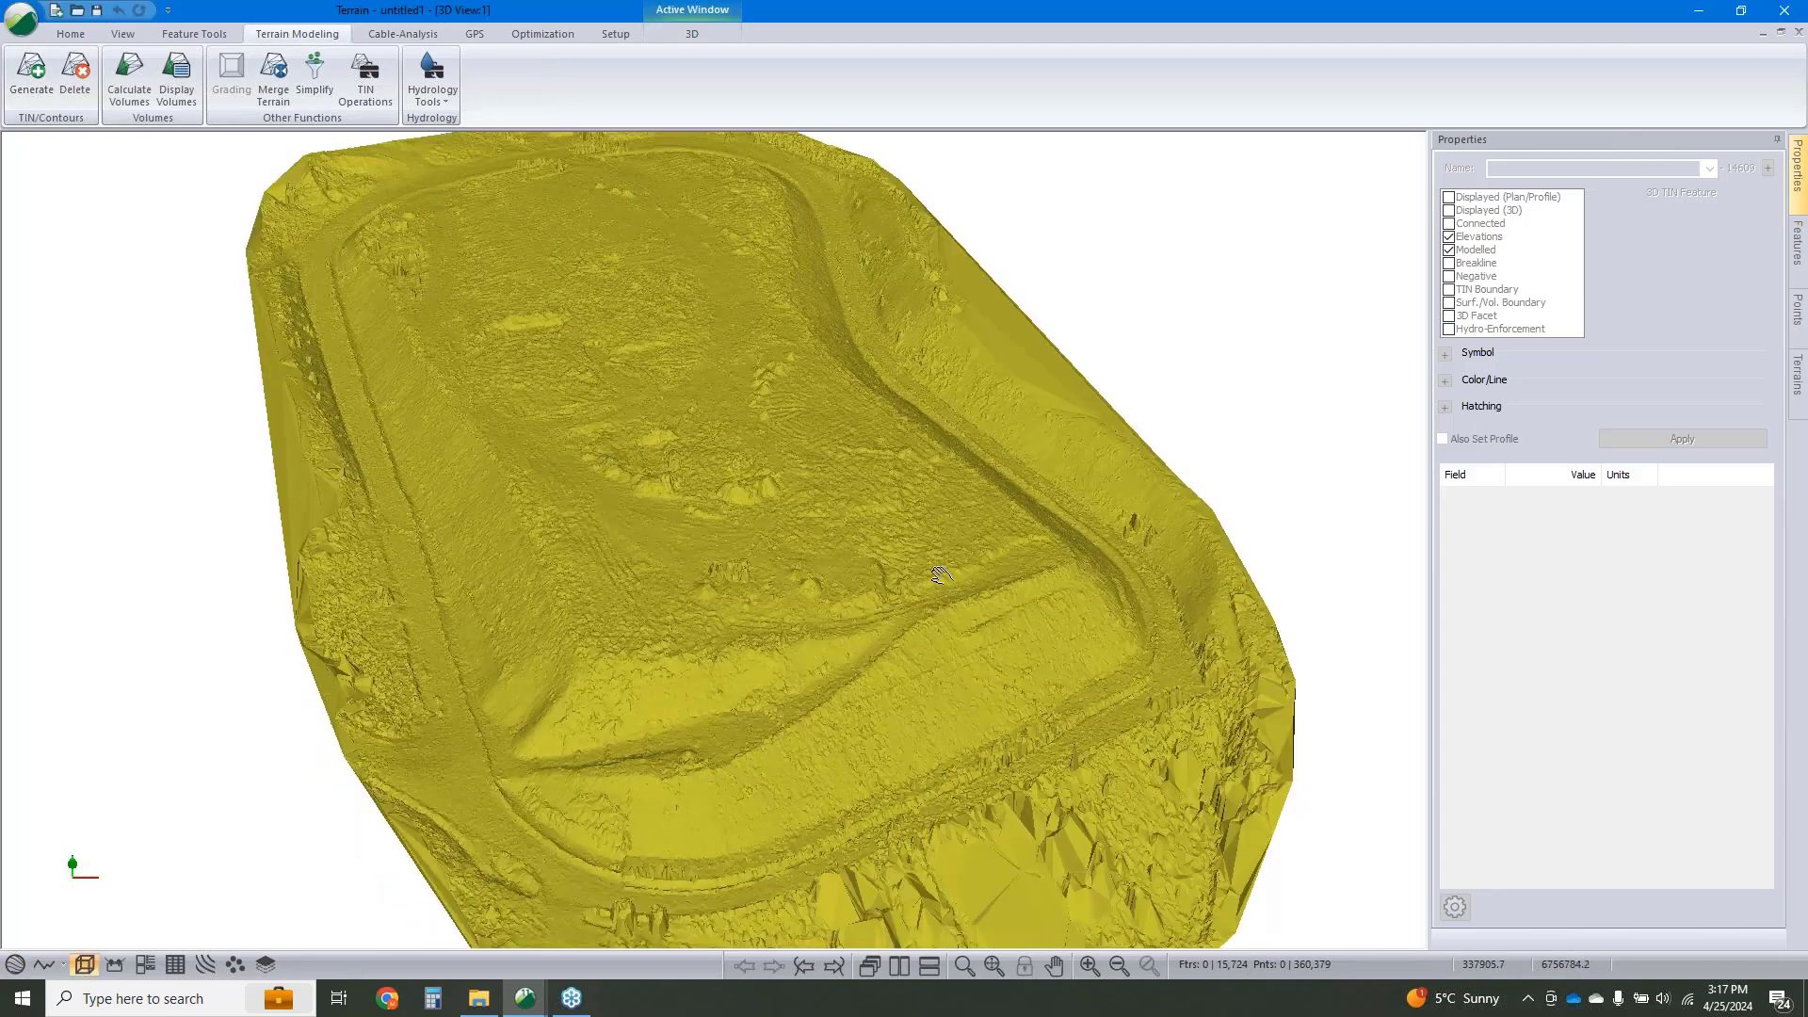
scroll(951, 593, "down", 1)
mouse_move(969, 629)
left_mouse_down()
mouse_move(1065, 625)
mouse_move(1017, 765)
left_mouse_up()
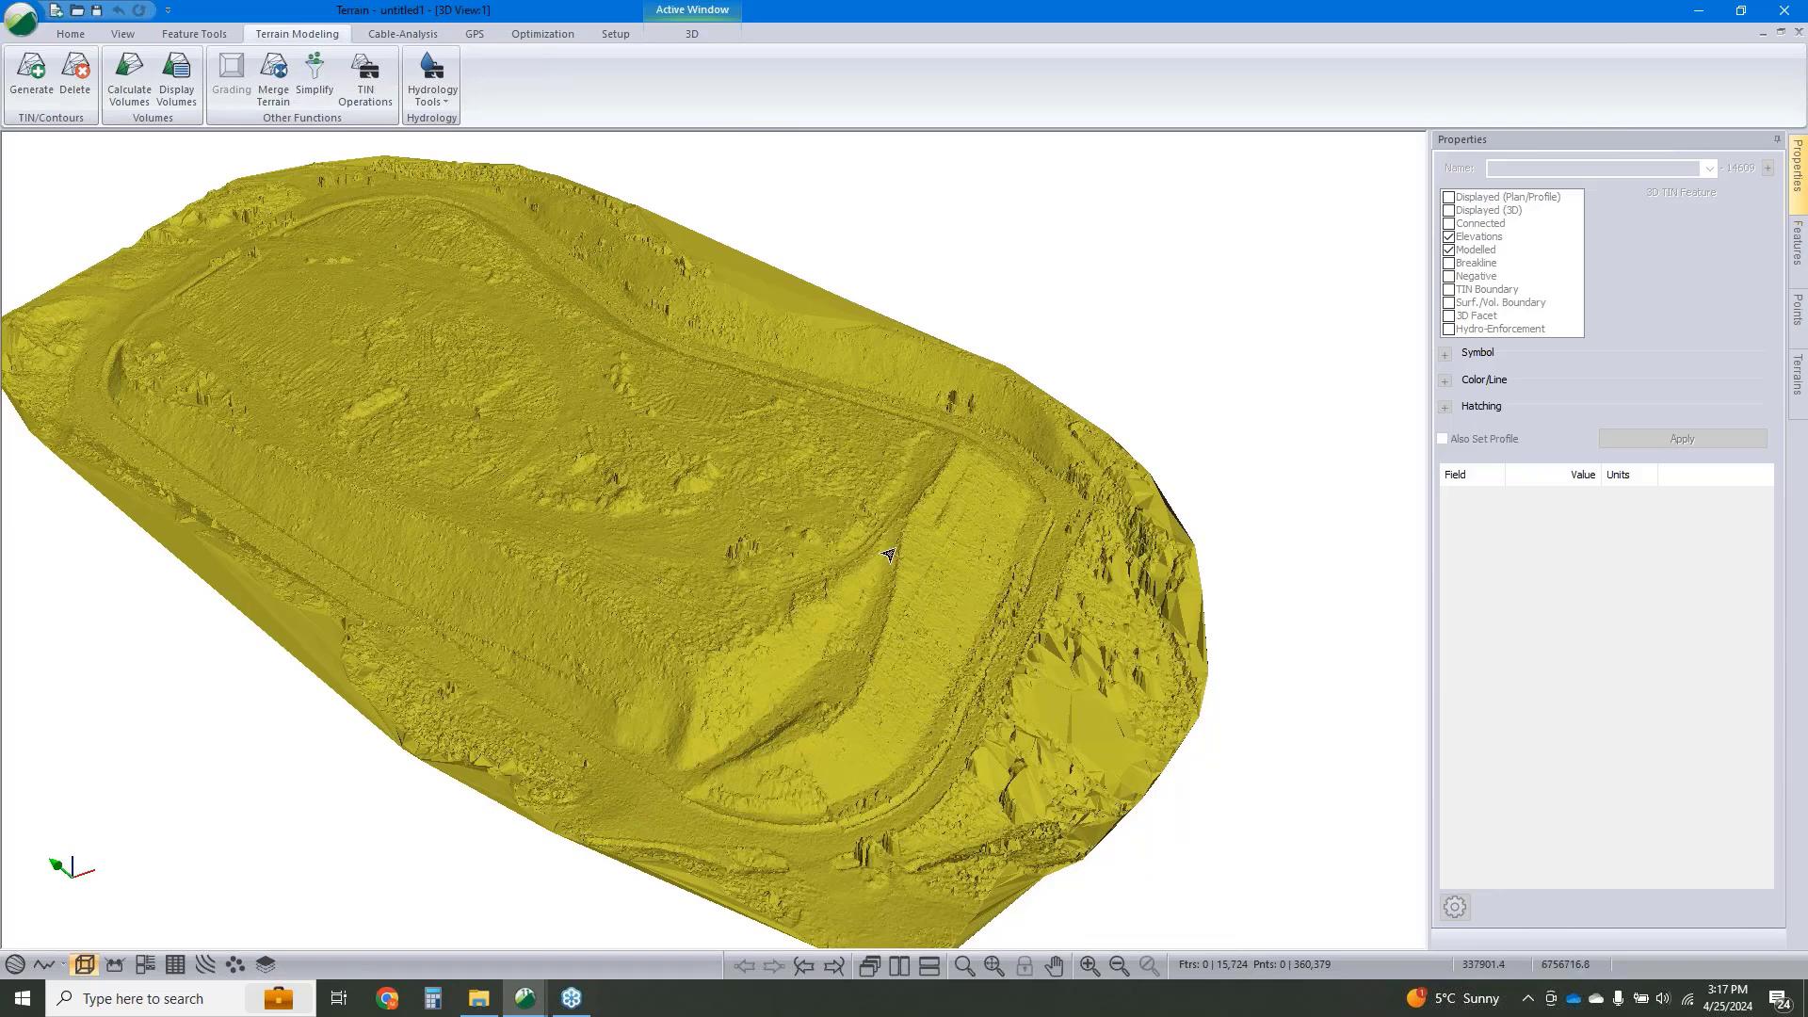
scroll(928, 560, "up", 1)
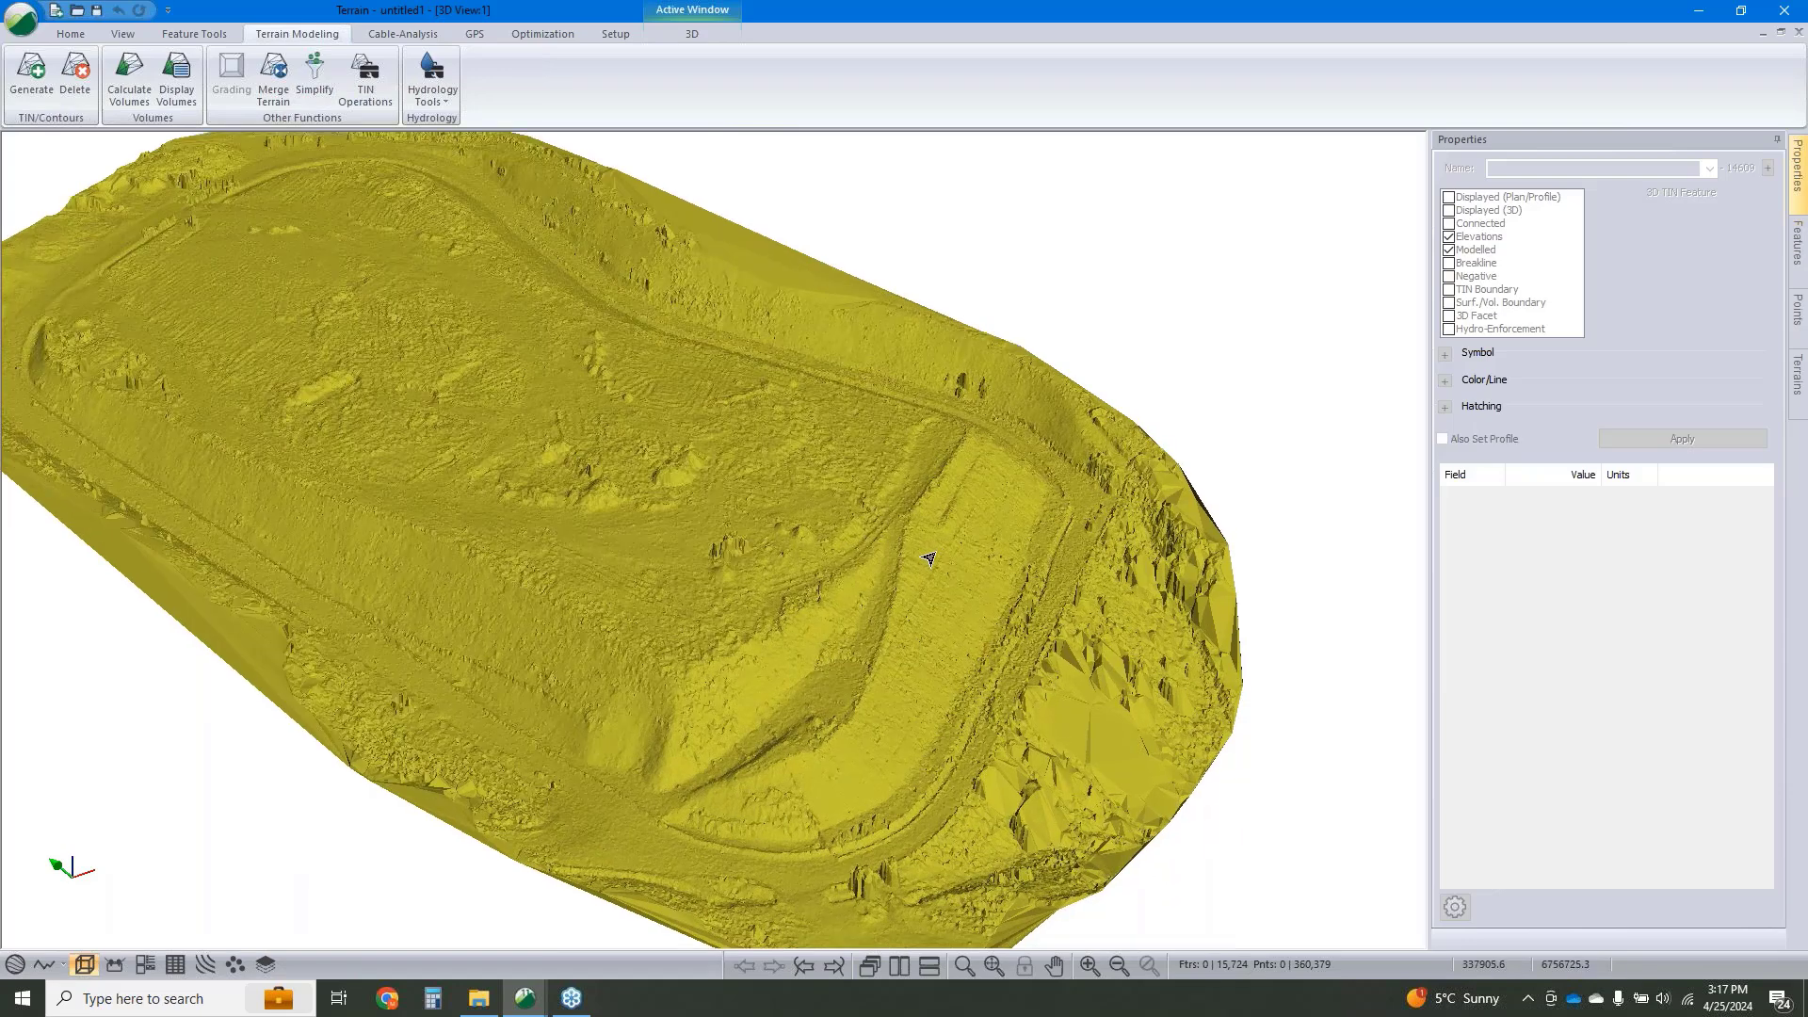
scroll(929, 559, "up", 1)
scroll(1001, 734, "up", 1)
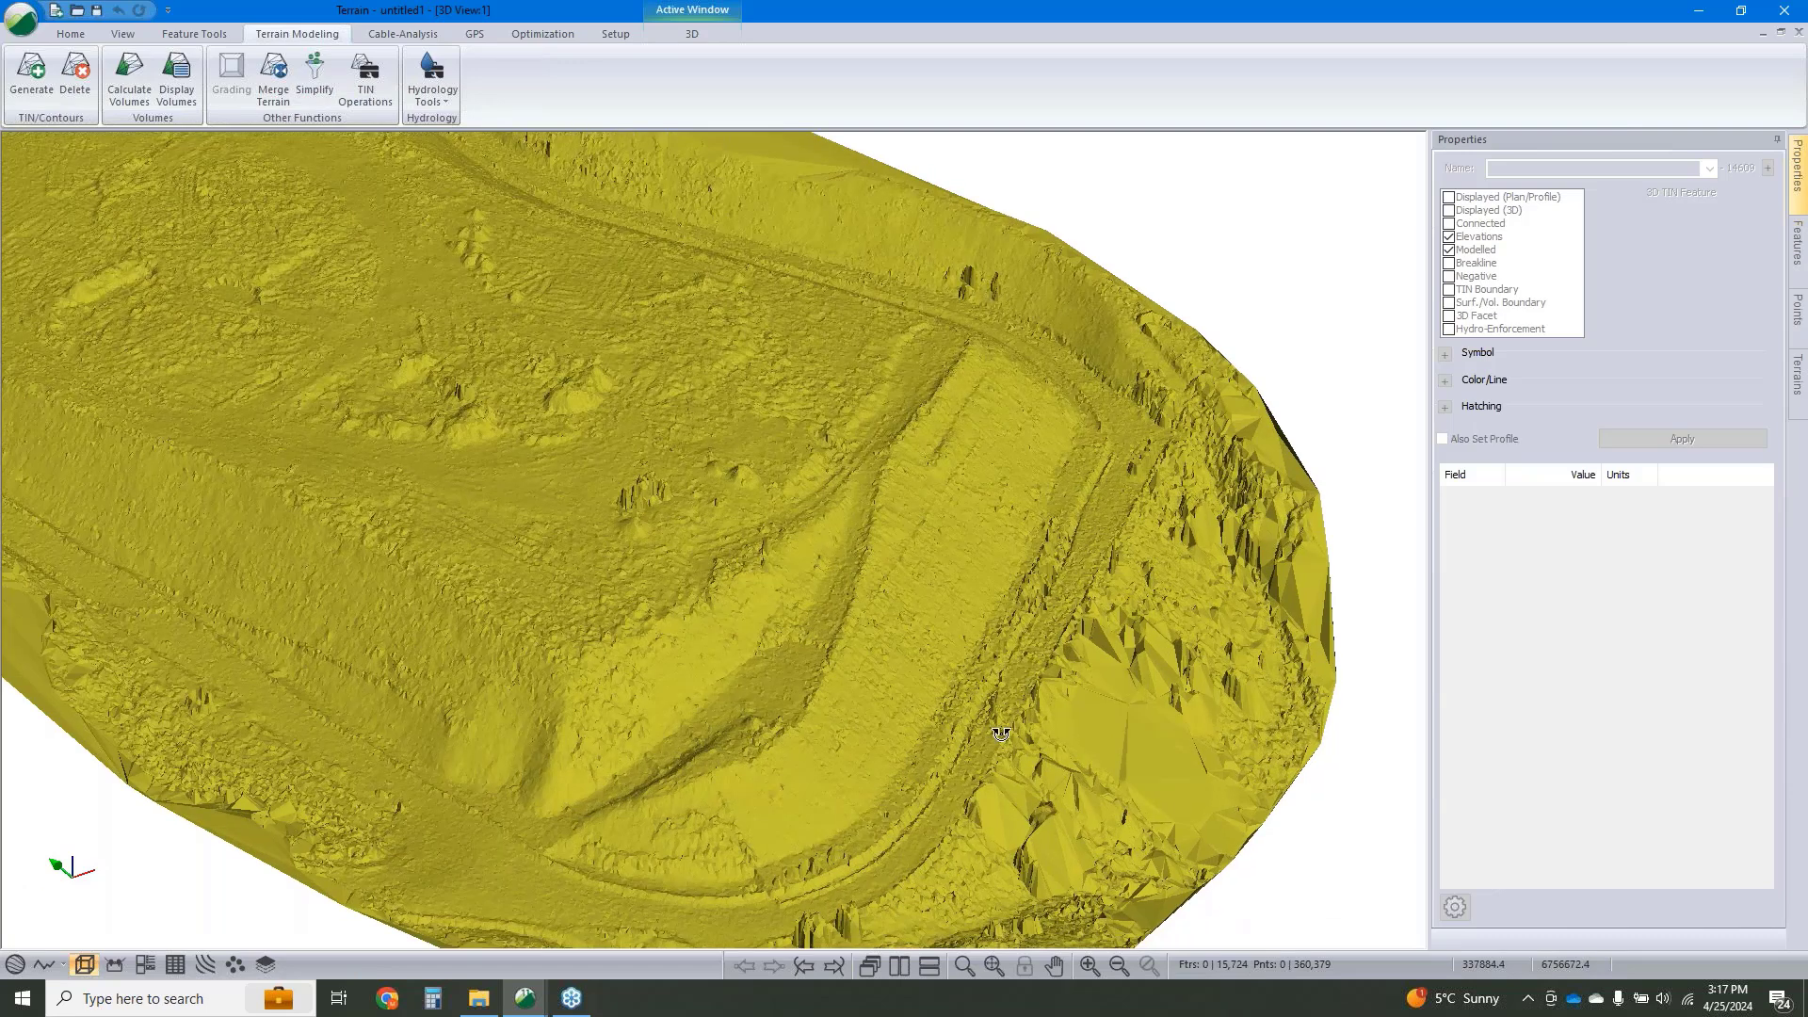
scroll(1001, 734, "down", 1)
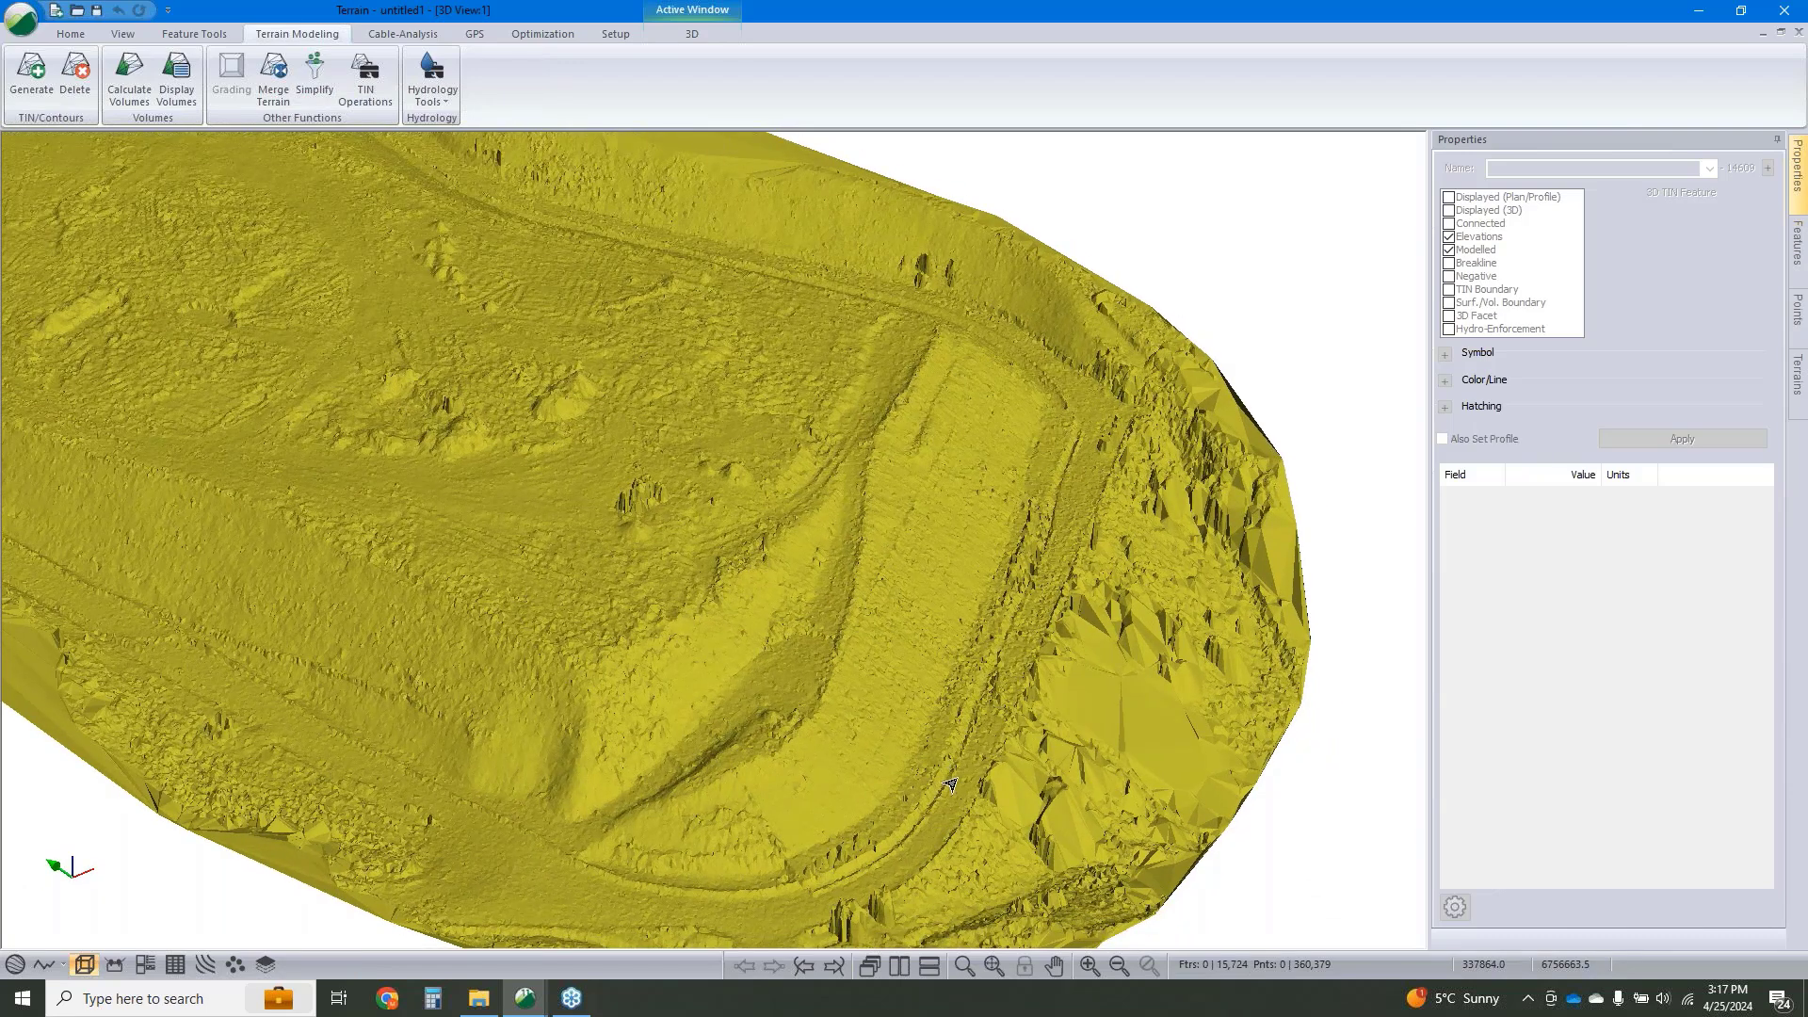
mouse_move(958, 783)
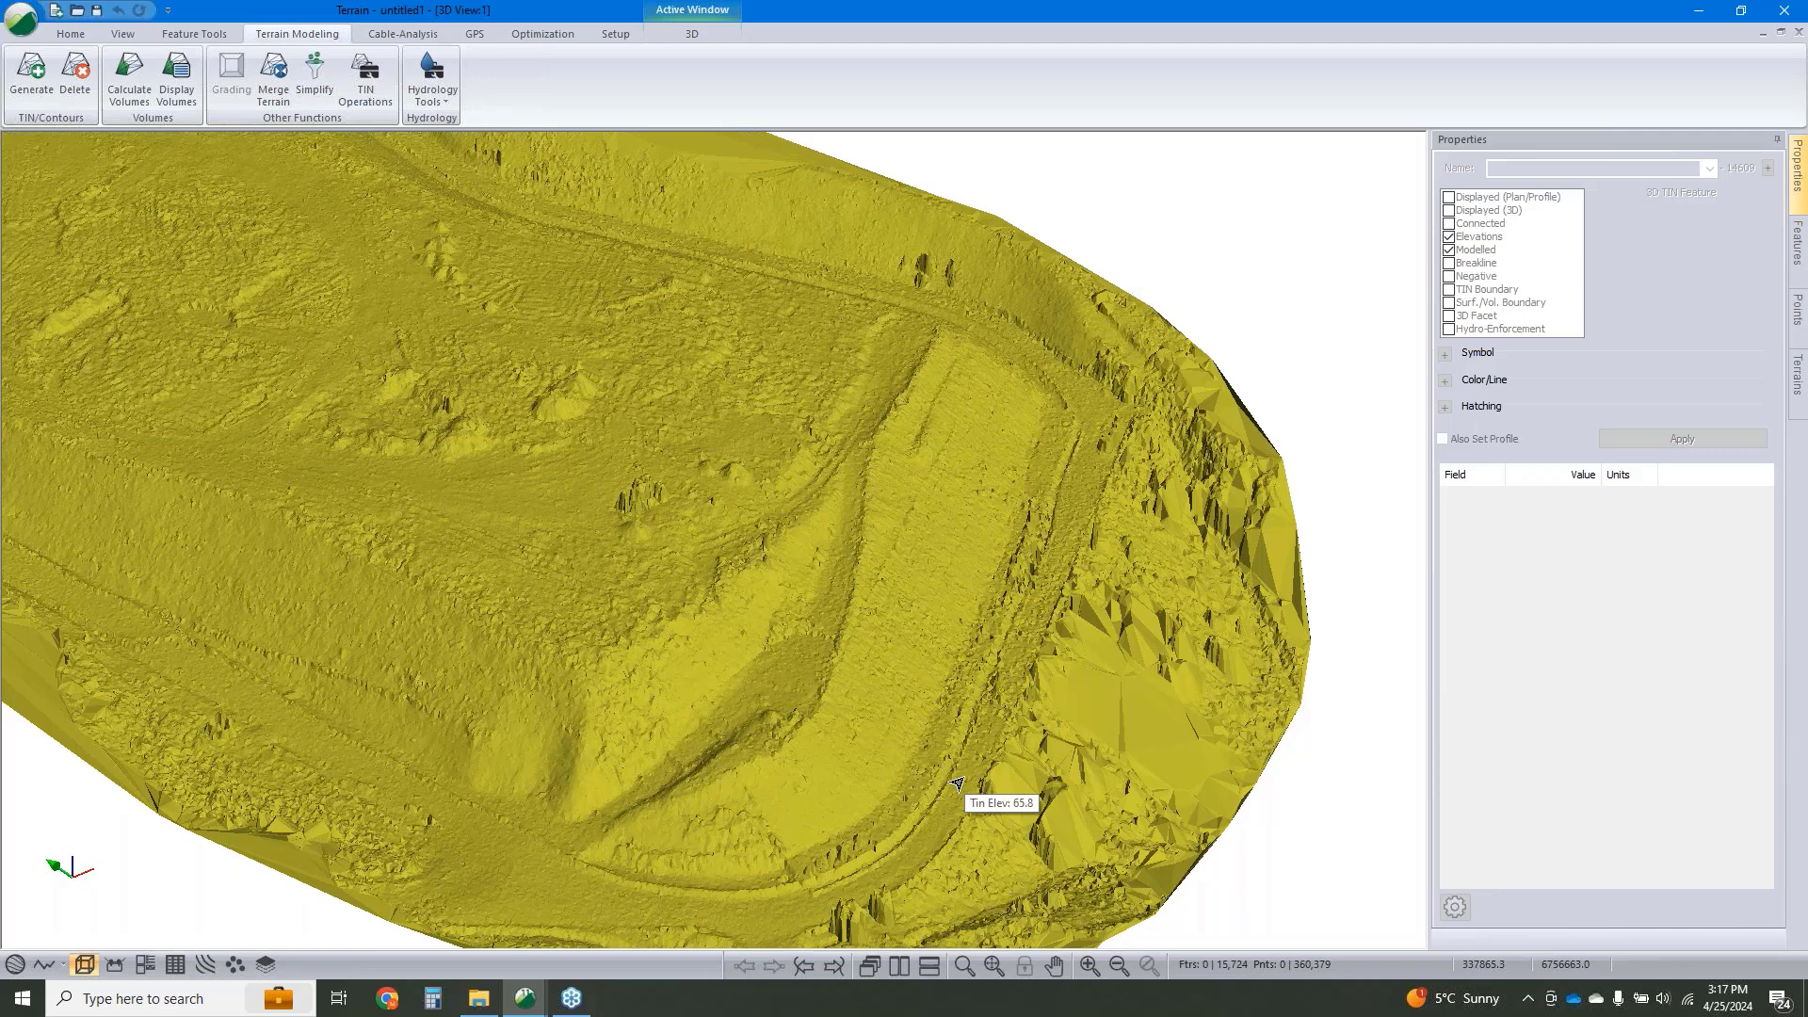
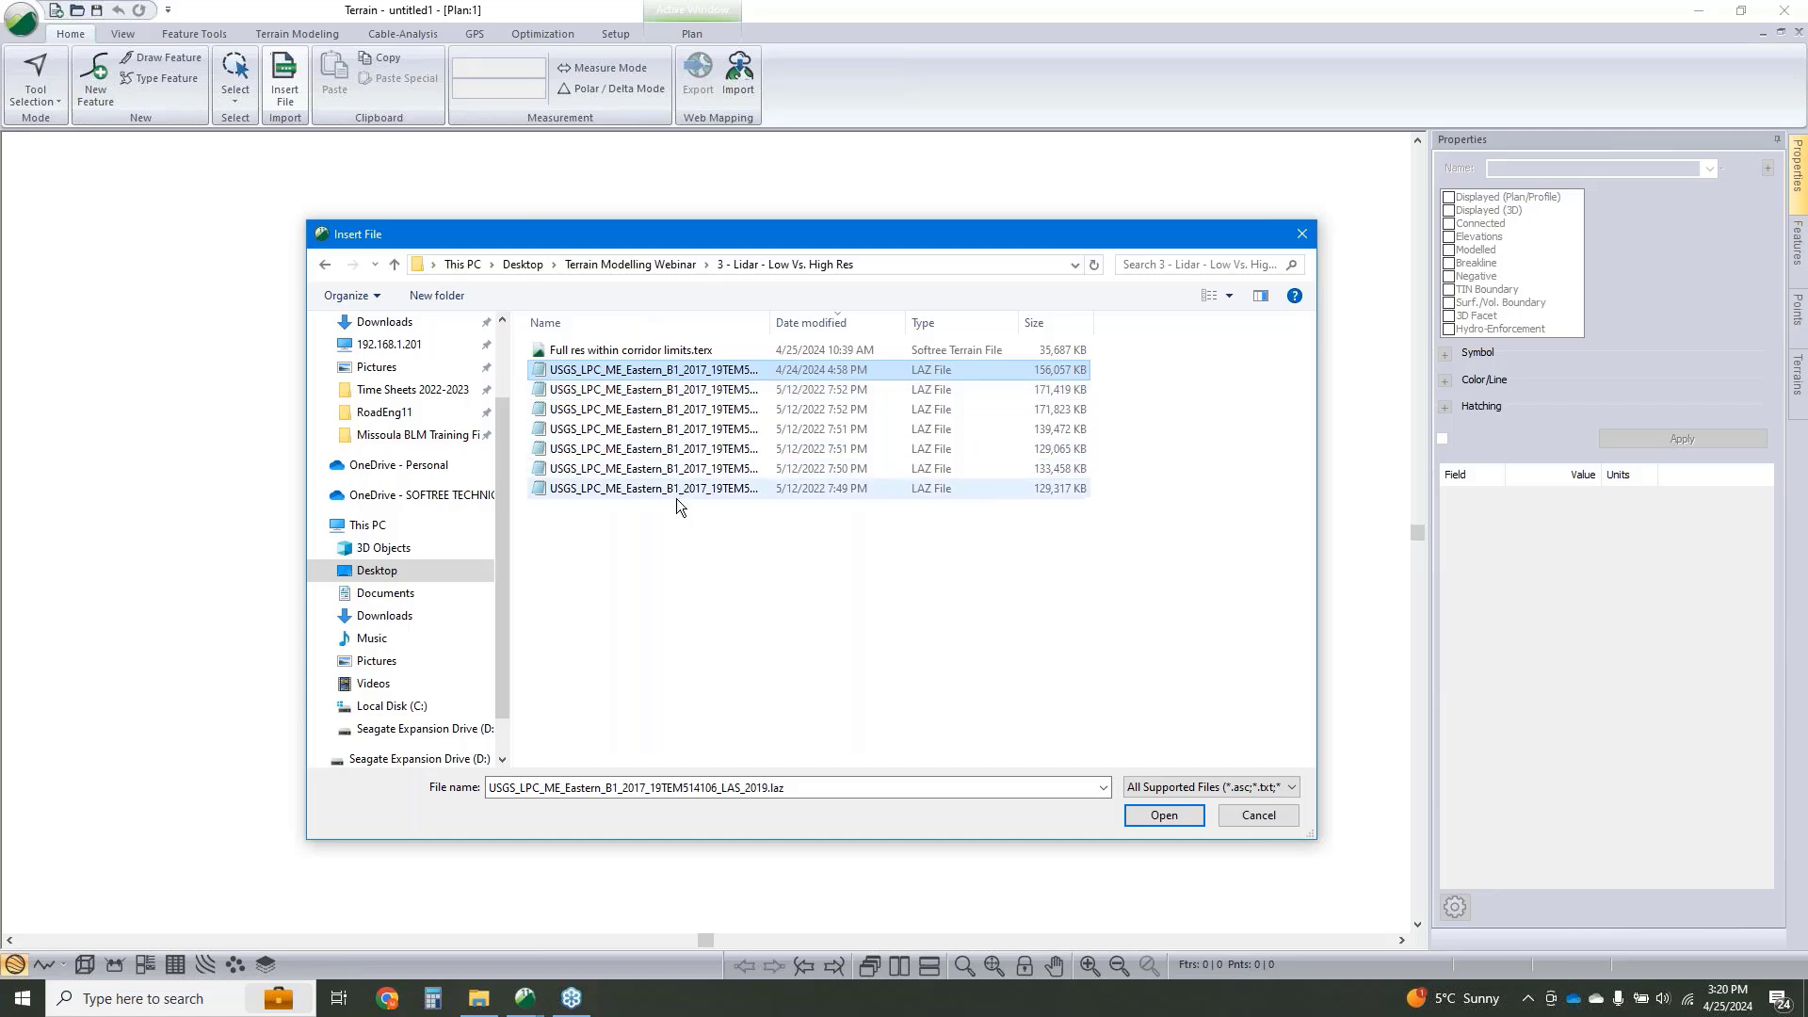
Choose all seven USGS_LPC_ME_Eastern LAZ files from the "3 - Lidar - Low Vs. High Res" folder as the files to insert.
left_click(681, 488, "shift")
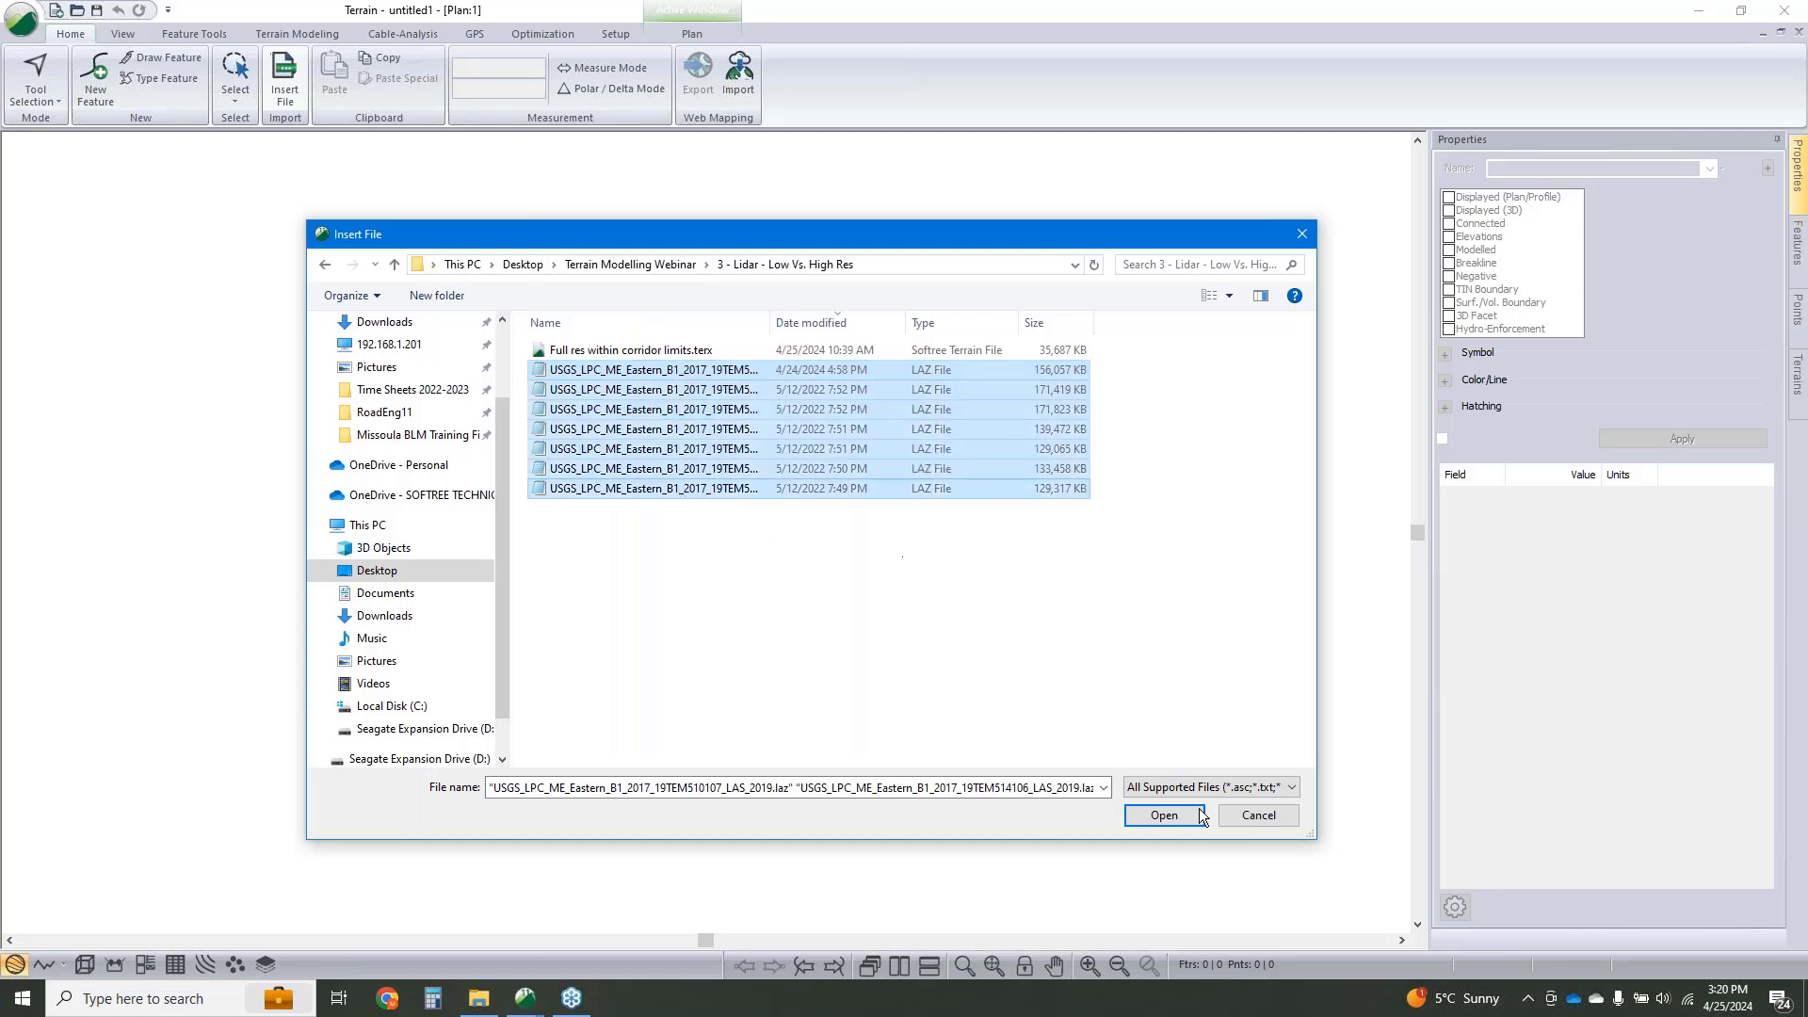
left_click(1164, 816)
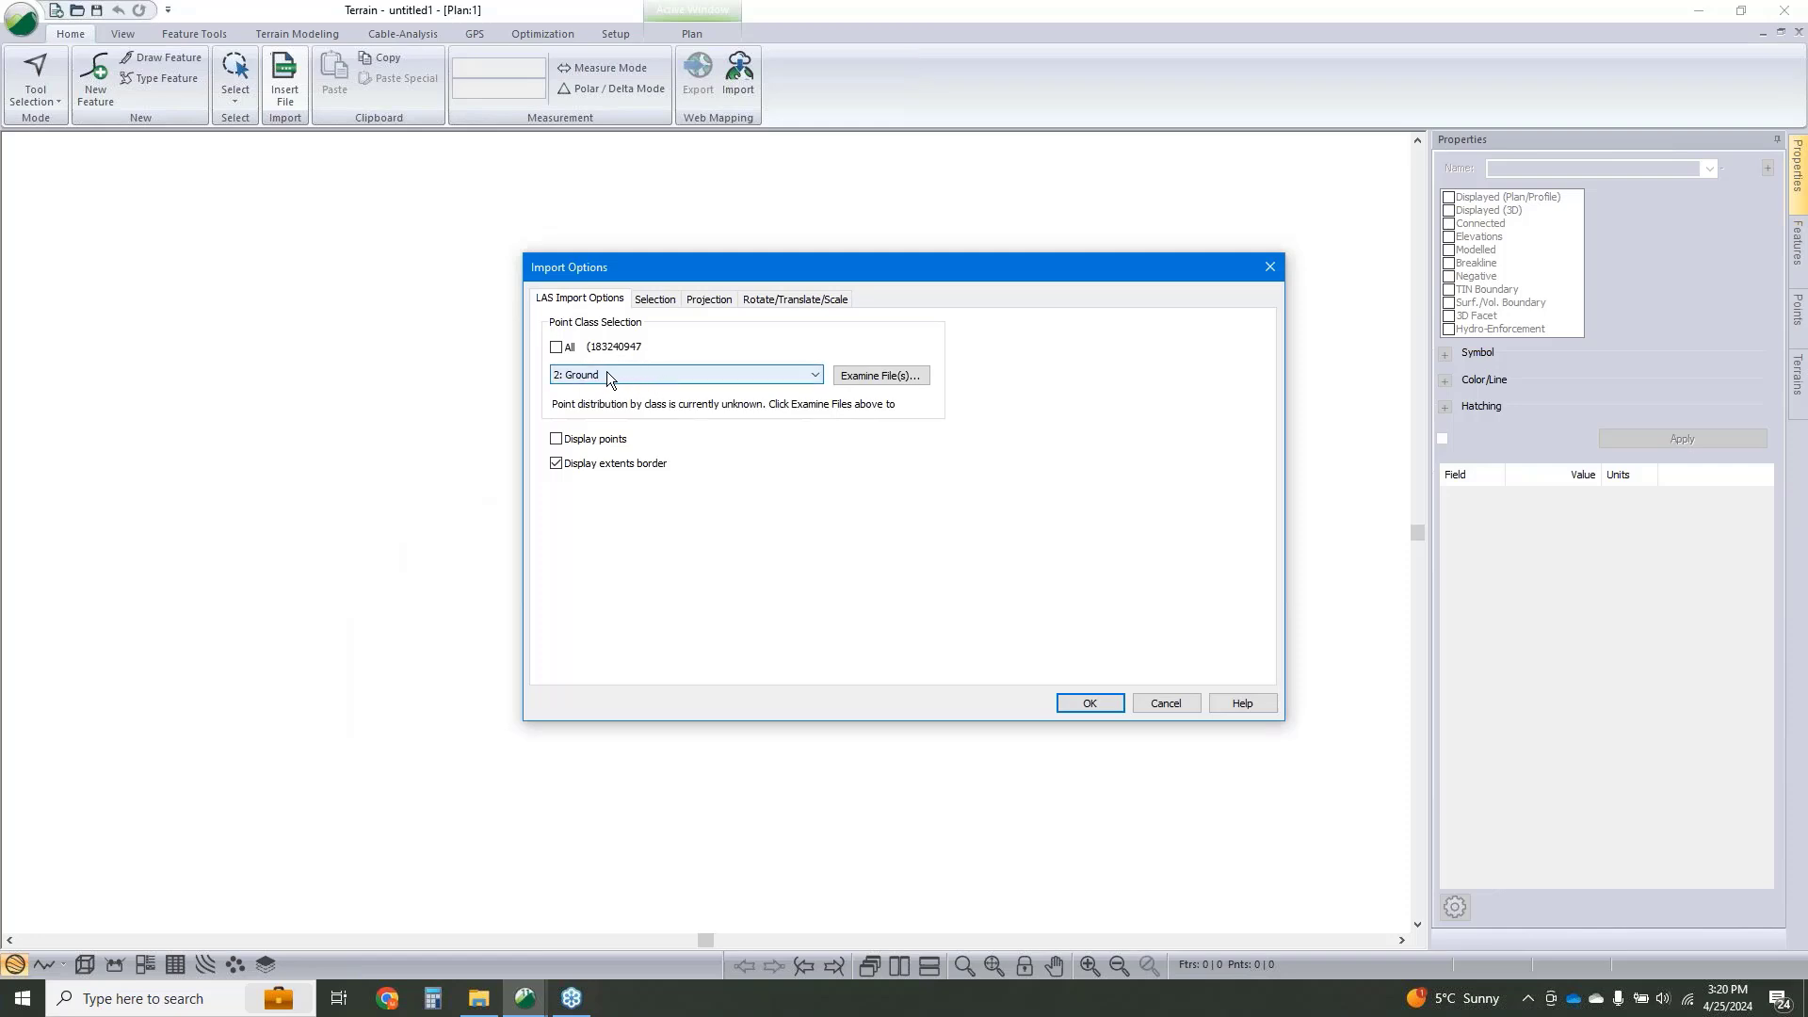
Review the projection and point resolution settings for the LAZ import, and cancel the import.
left_click(711, 300)
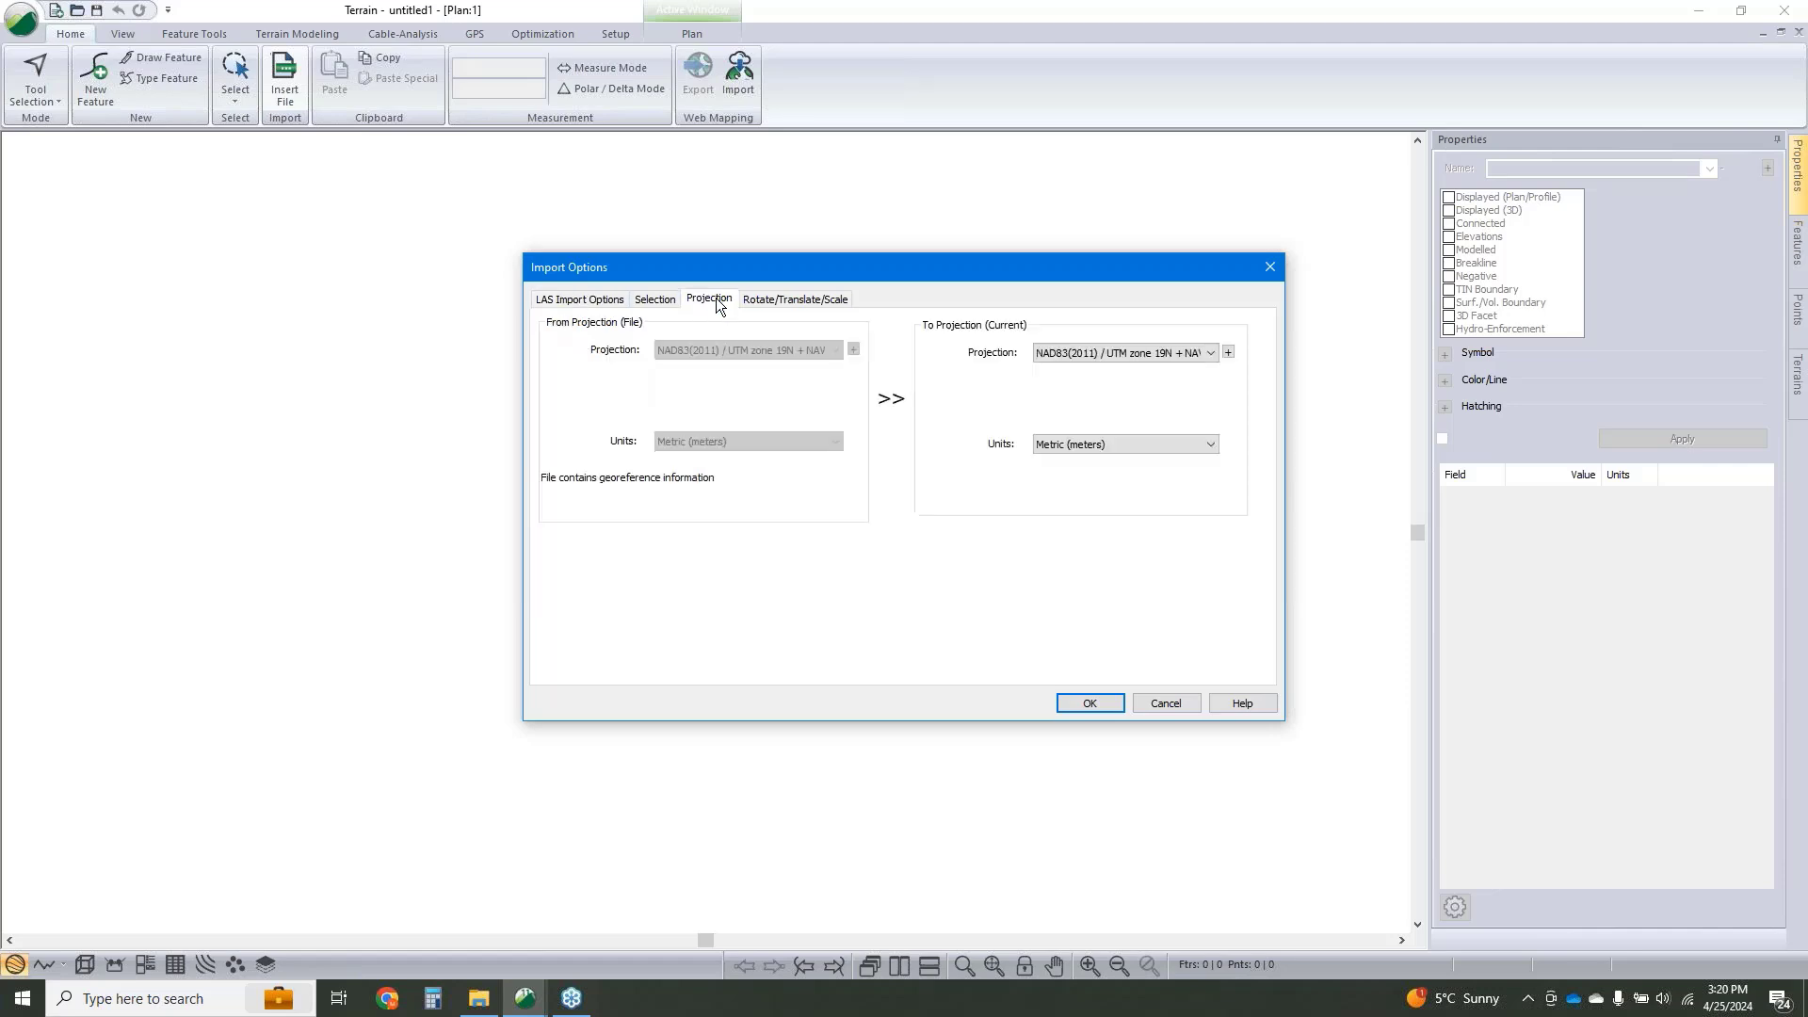
left_click(656, 300)
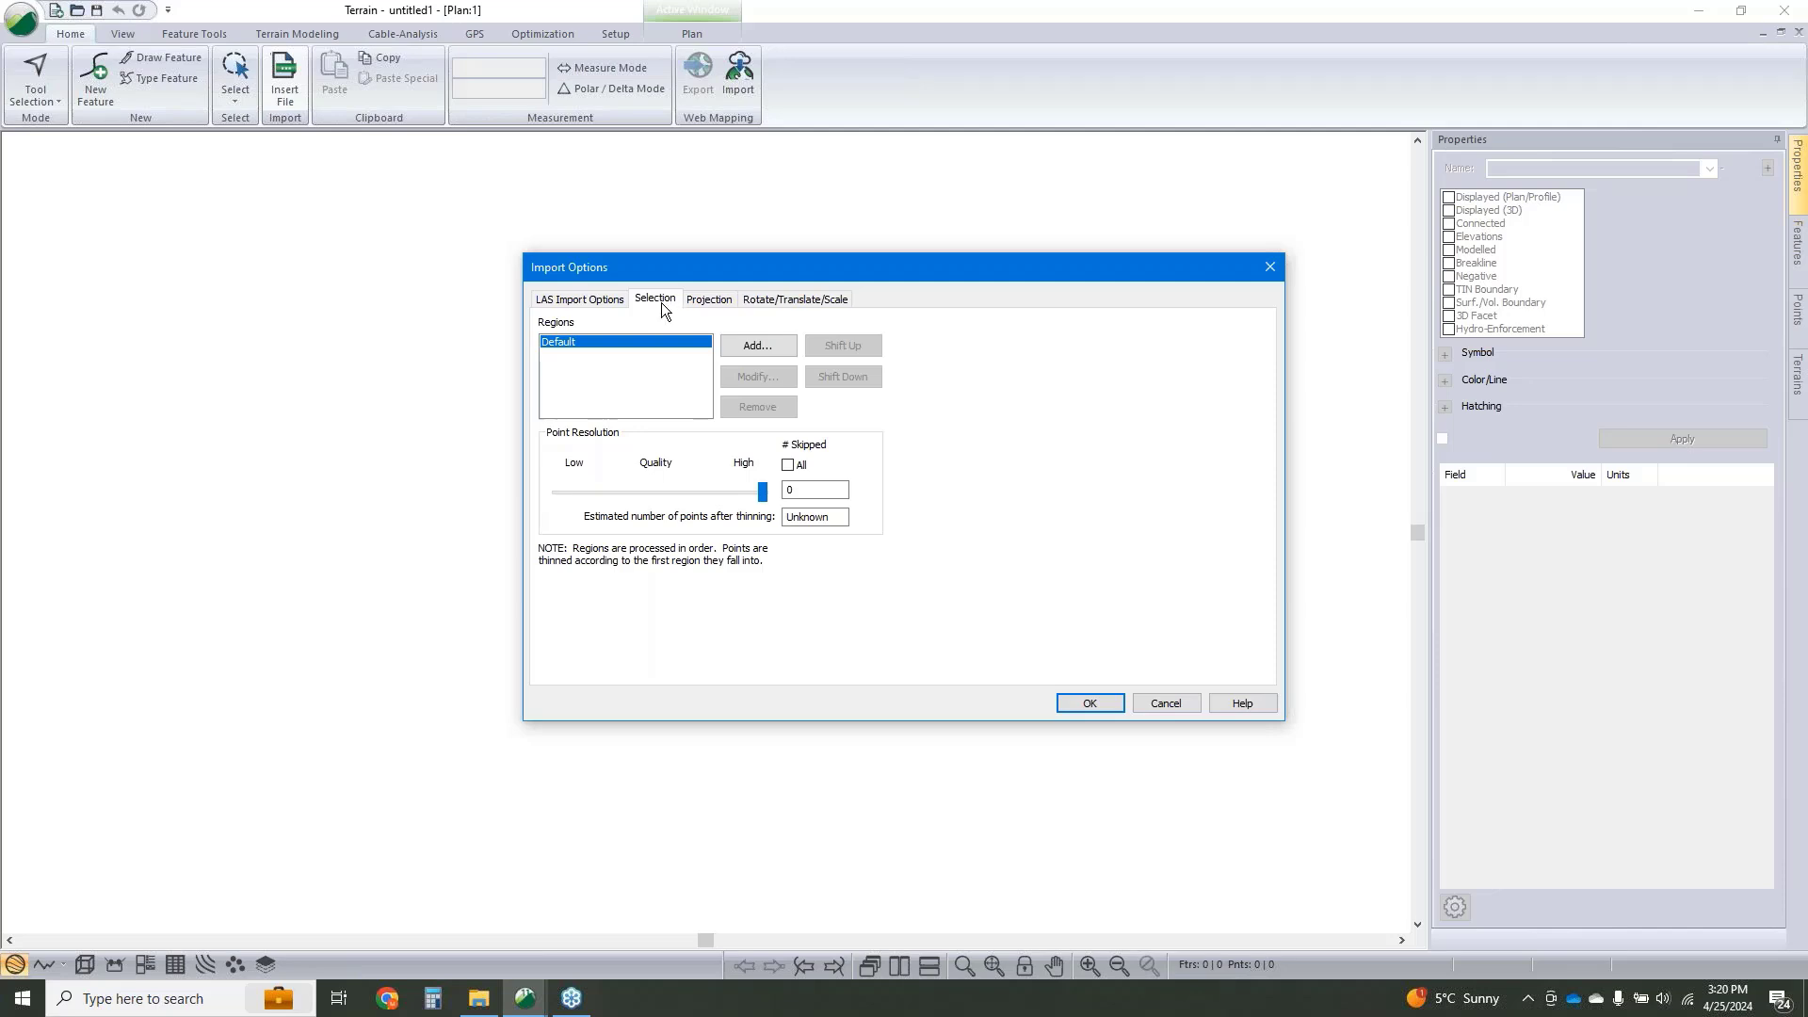
left_click(716, 299)
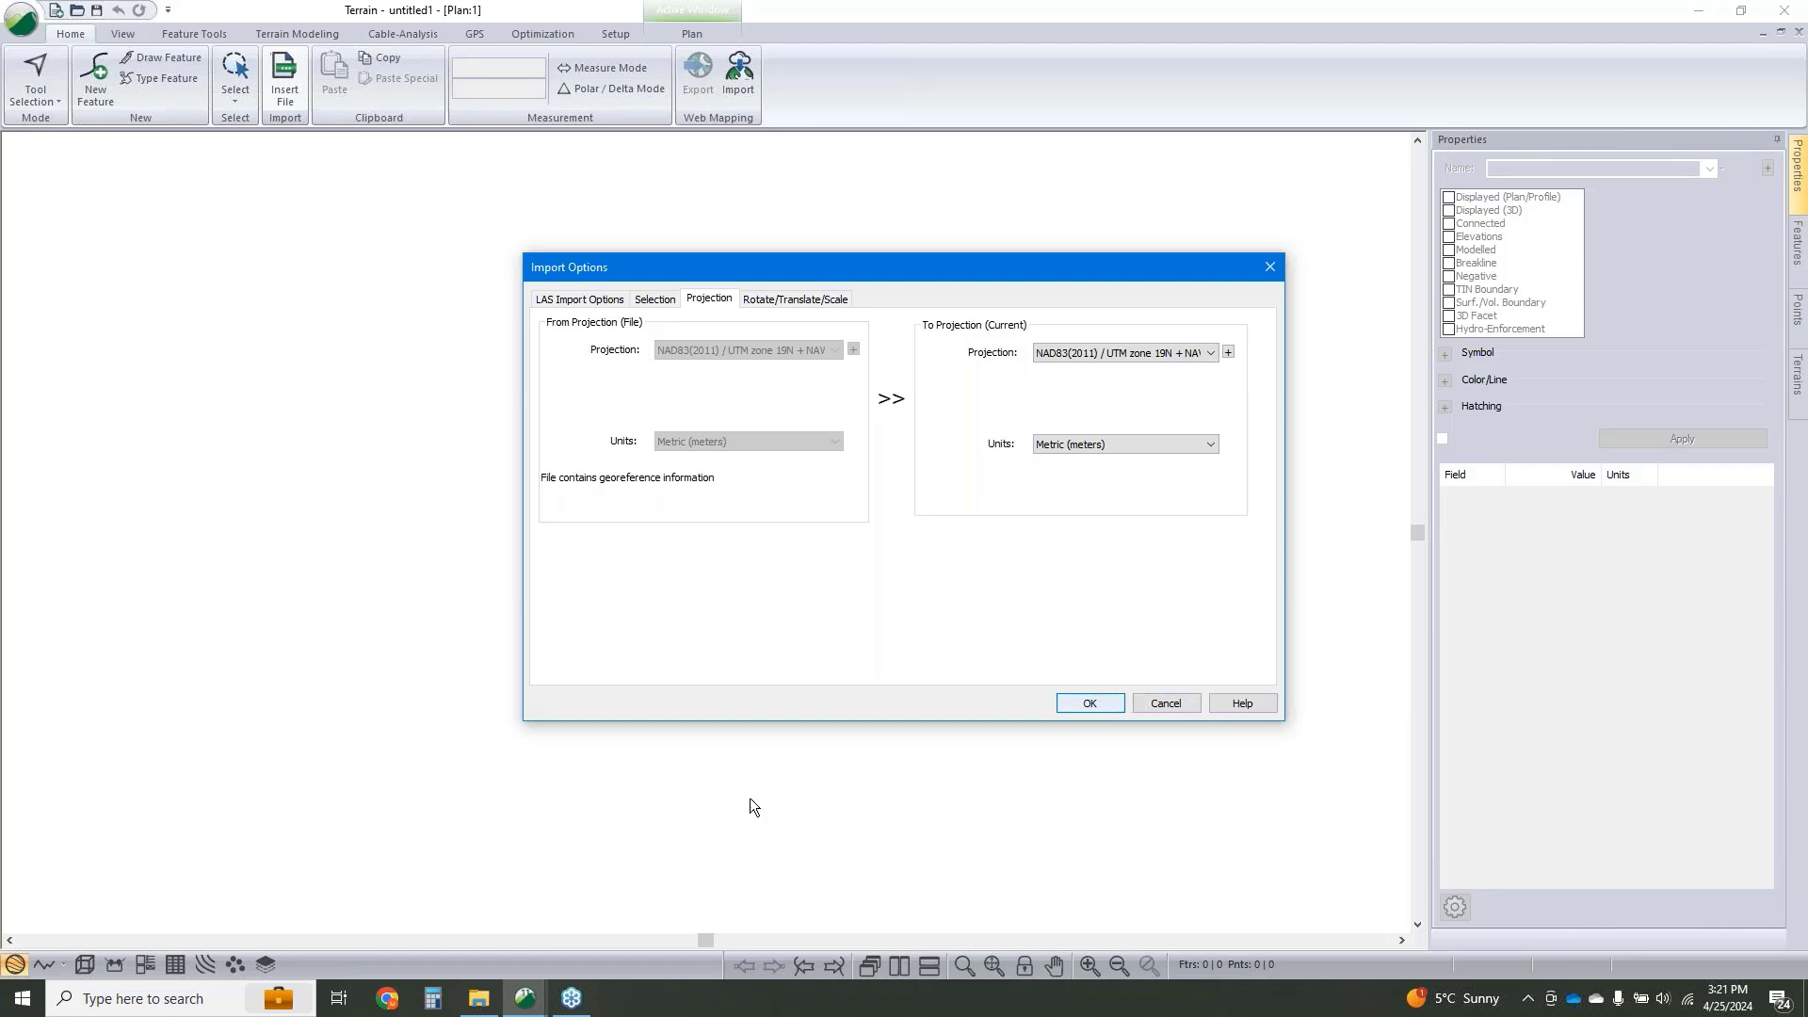
left_click(1165, 703)
Switch to the terrain window that already holds the imported lidar tiles and clear the feature selection.
mouse_move(526, 998)
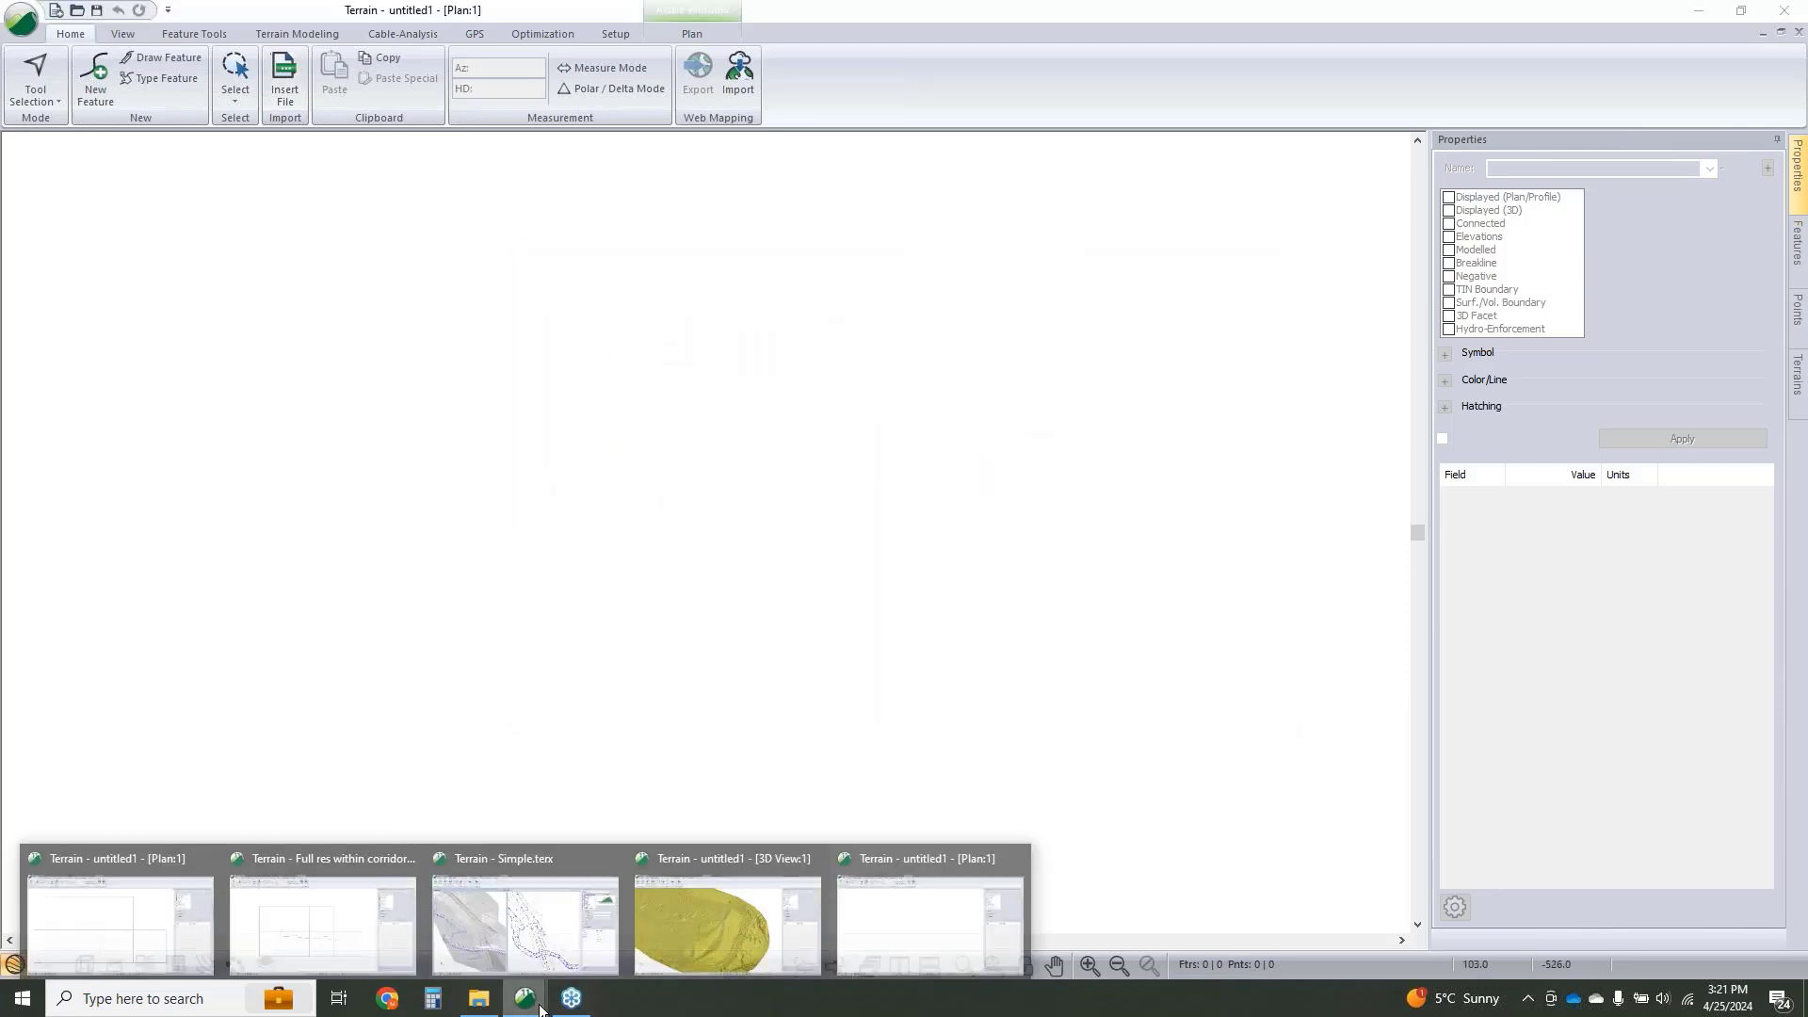
left_click(130, 851)
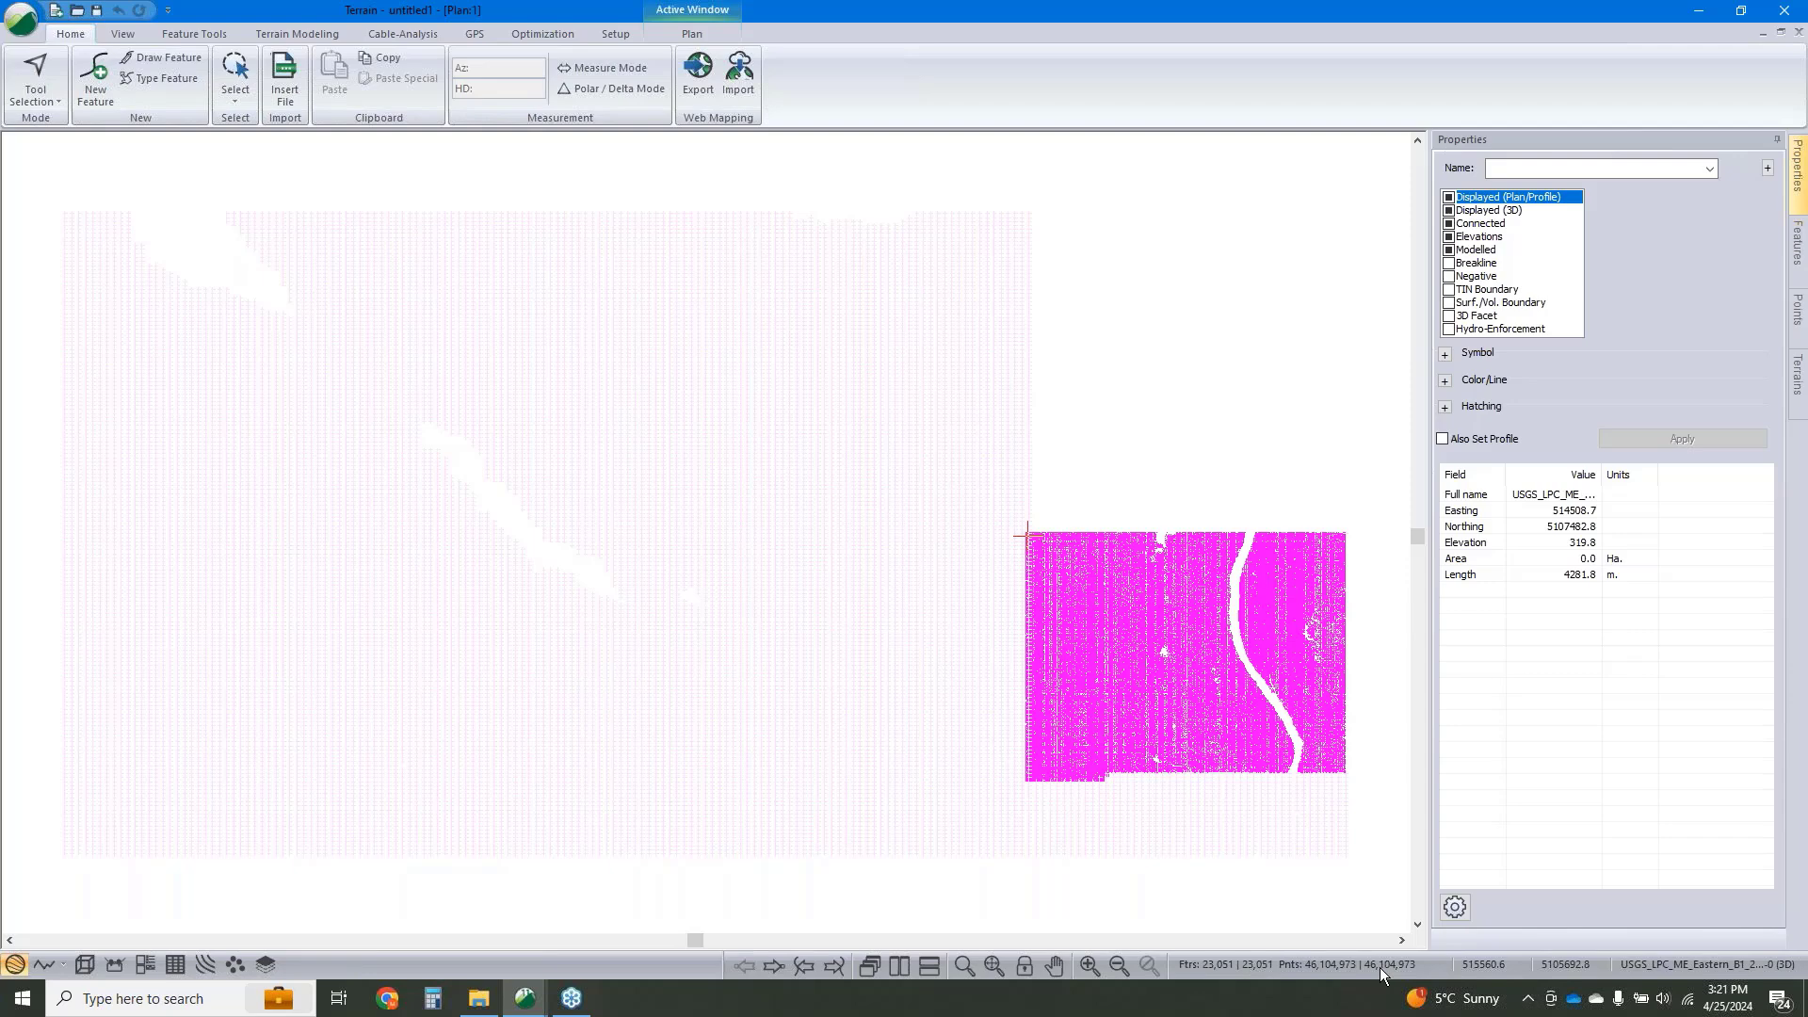
left_click(1098, 392)
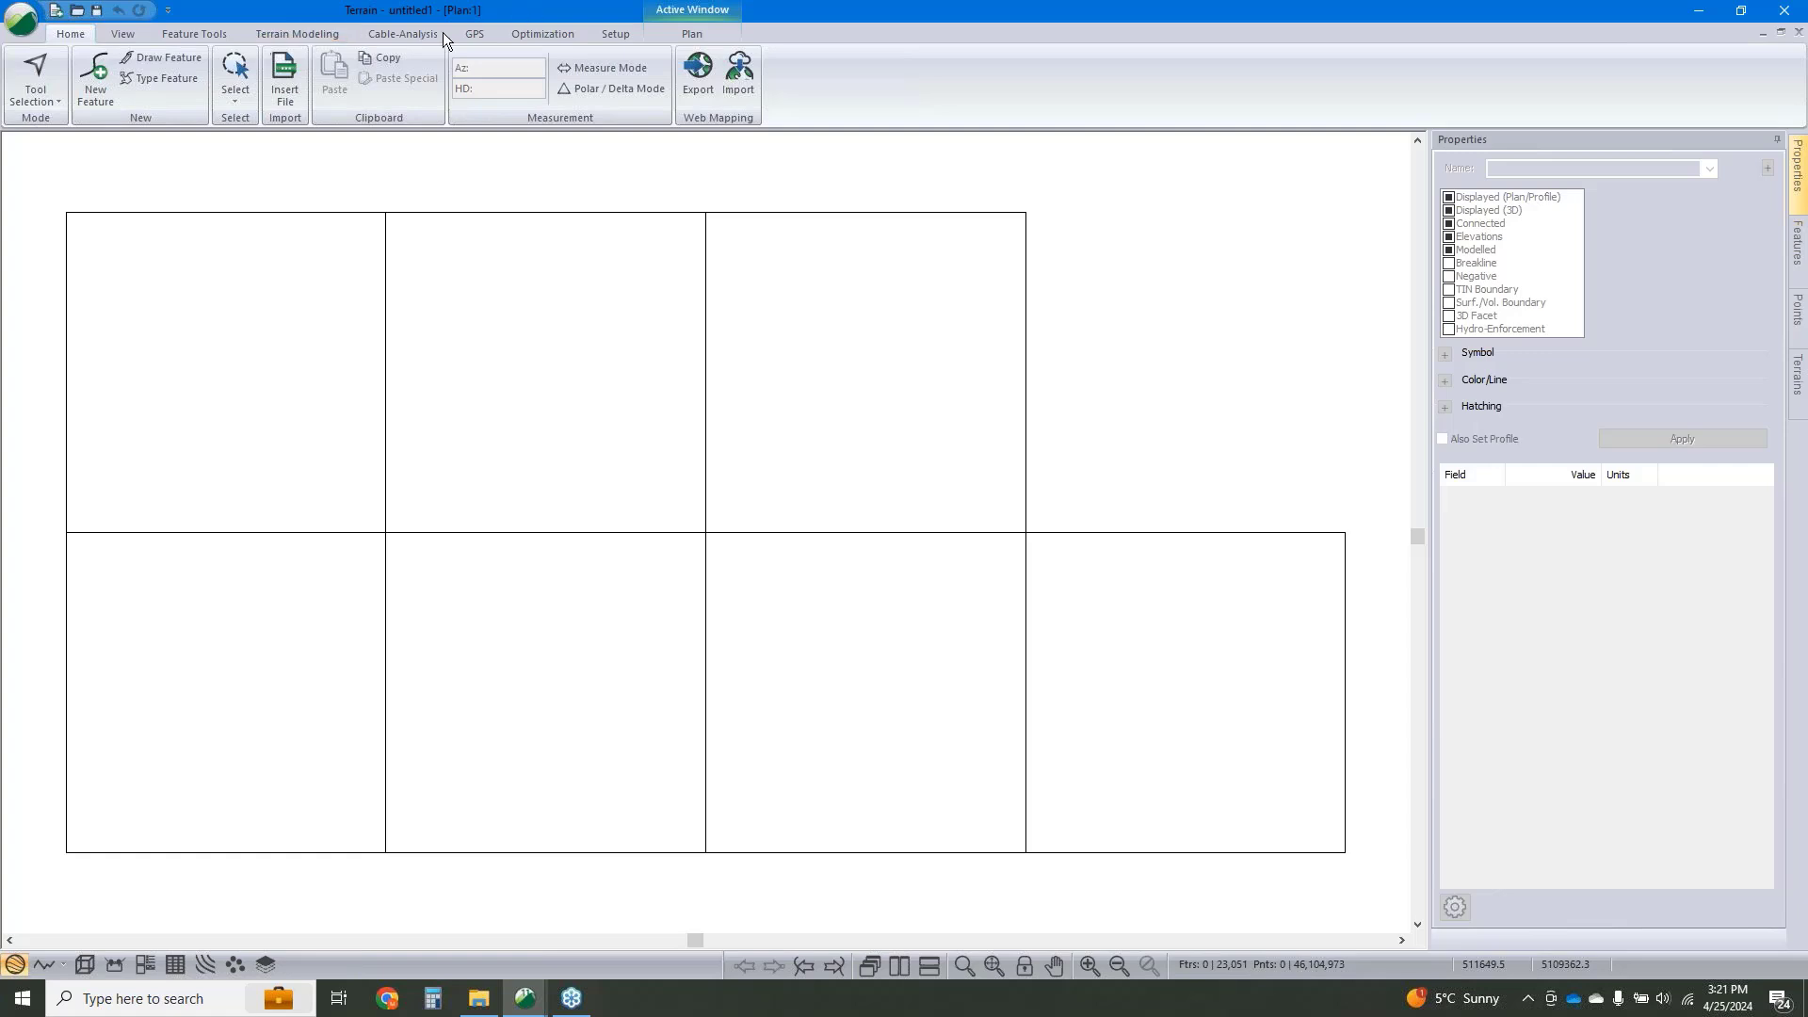
Simplify the lidar surface points using Basic Grid Simplification with a 10.00 sample grid spacing, and check the thinned points in plan.
left_click(311, 34)
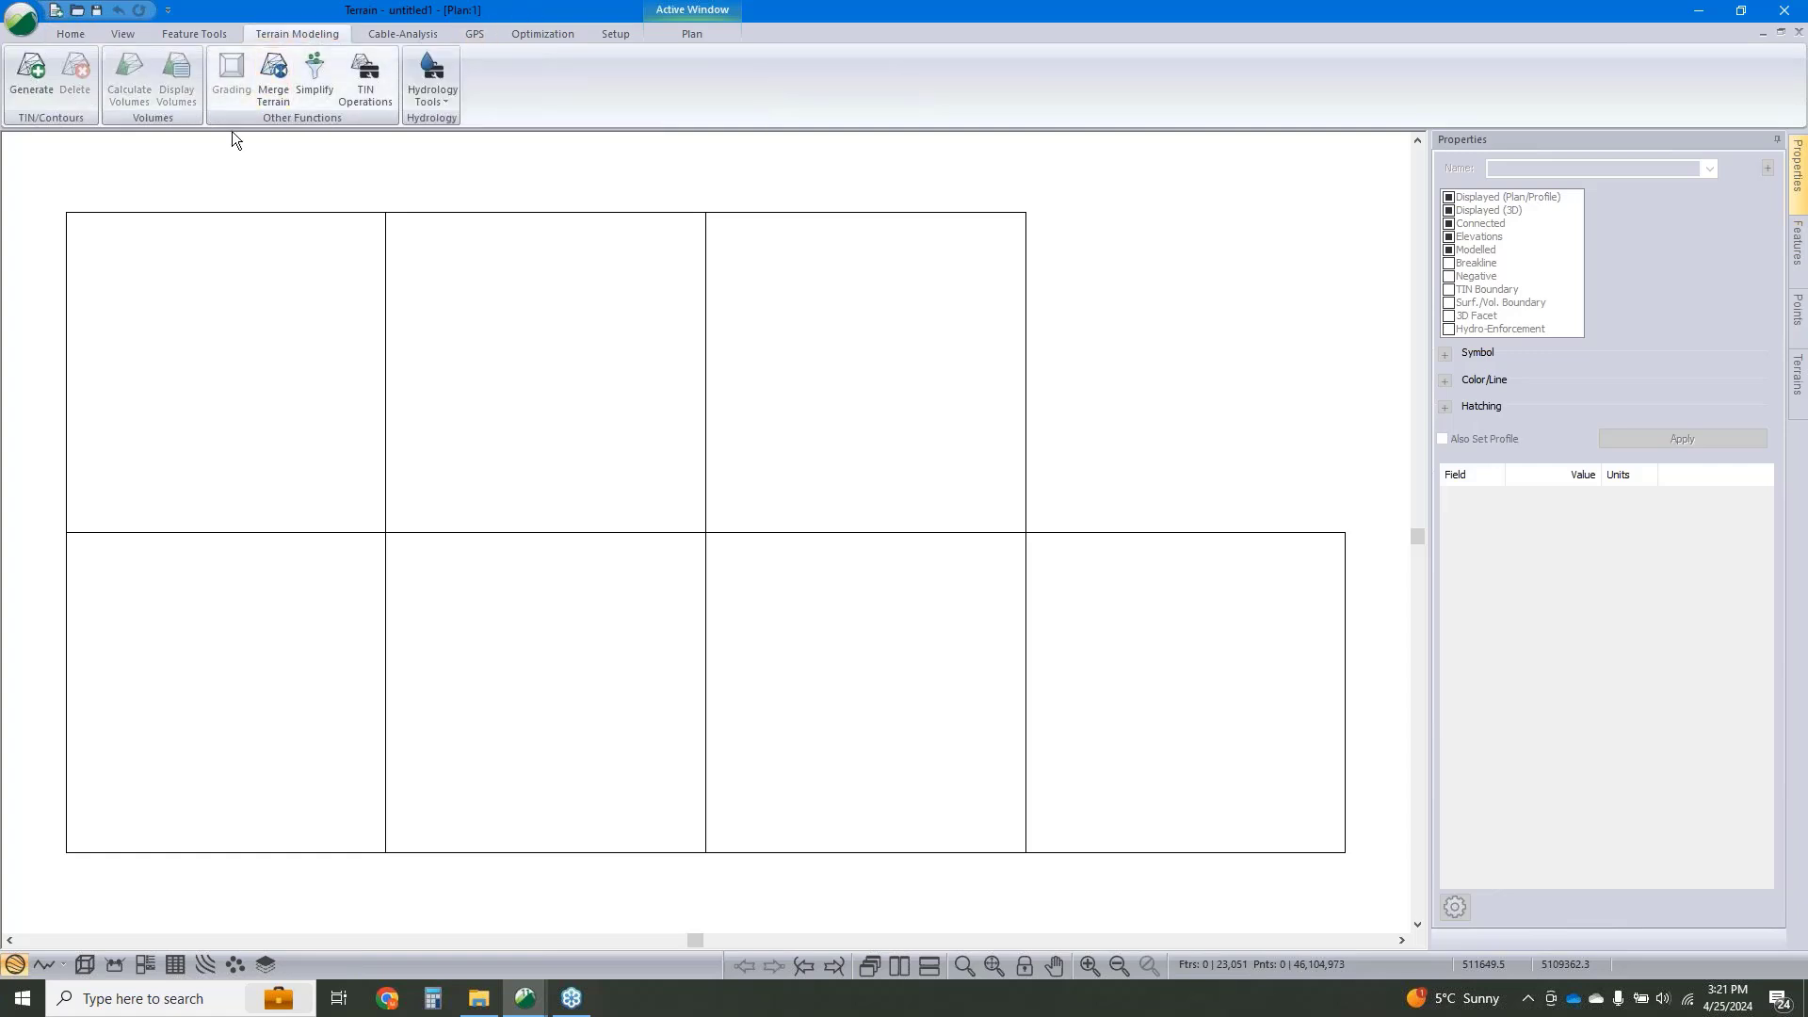
left_click(319, 82)
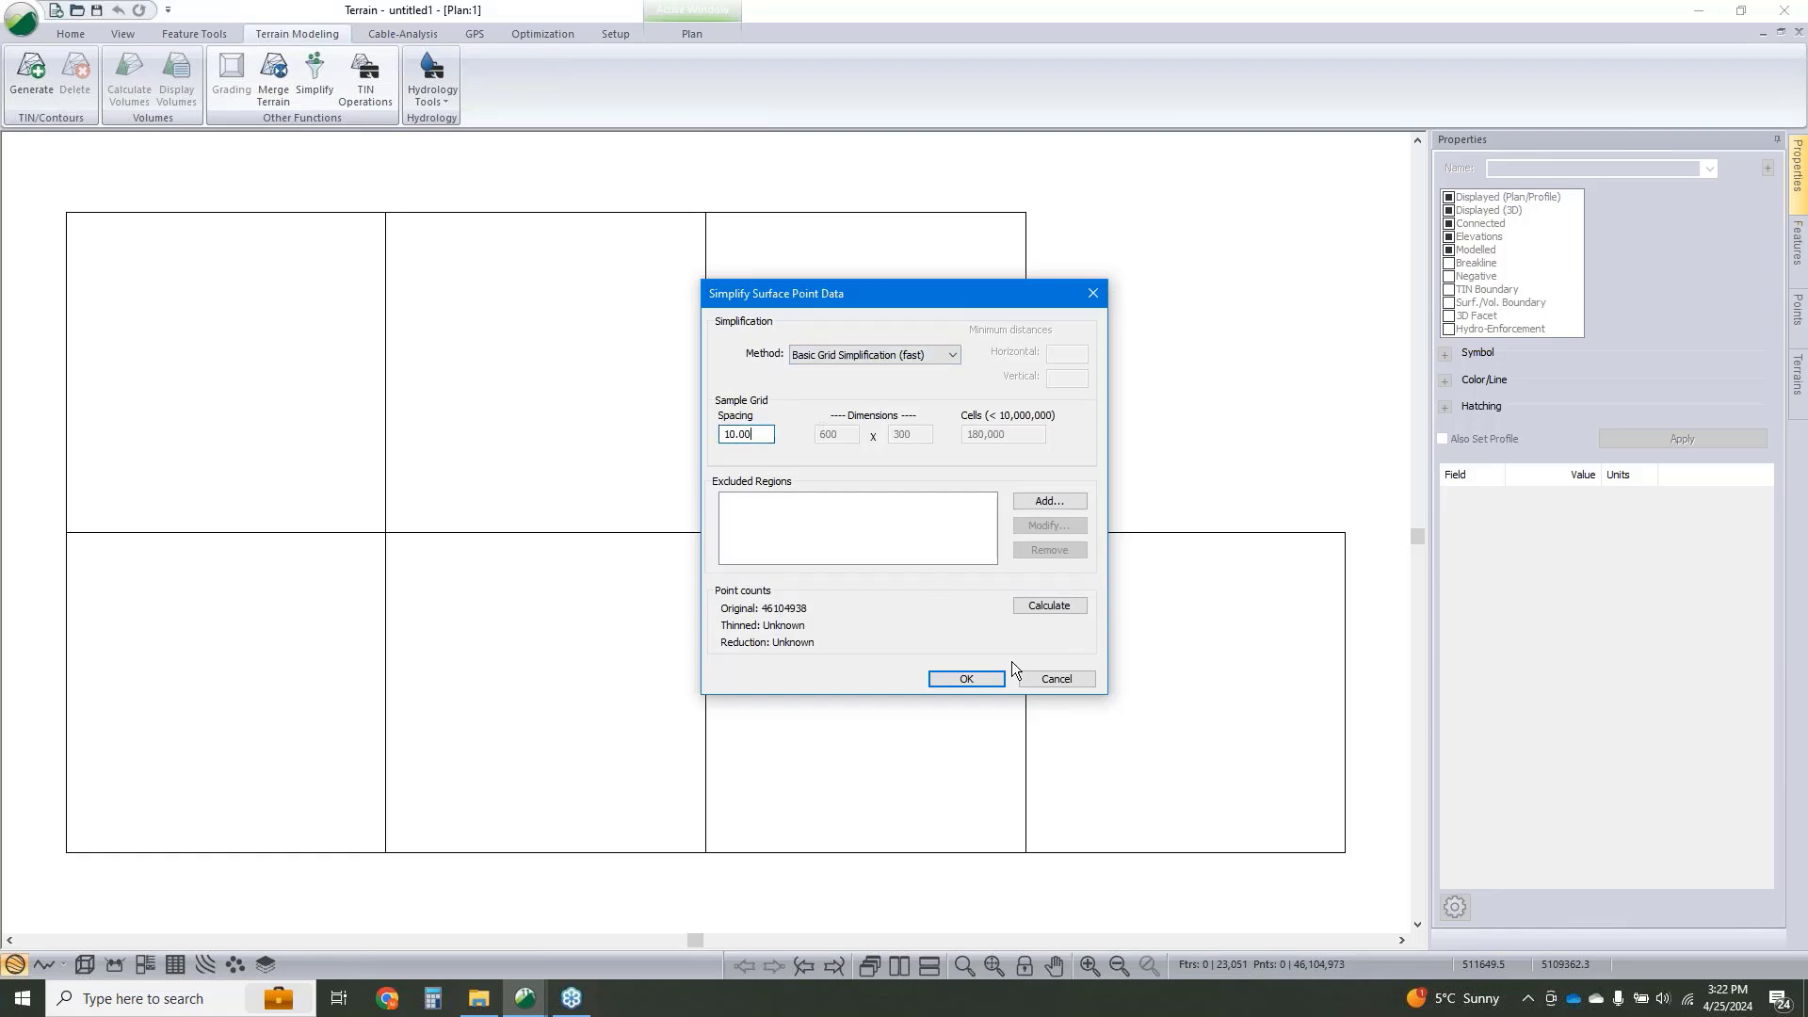
left_click(980, 682)
key("Return")
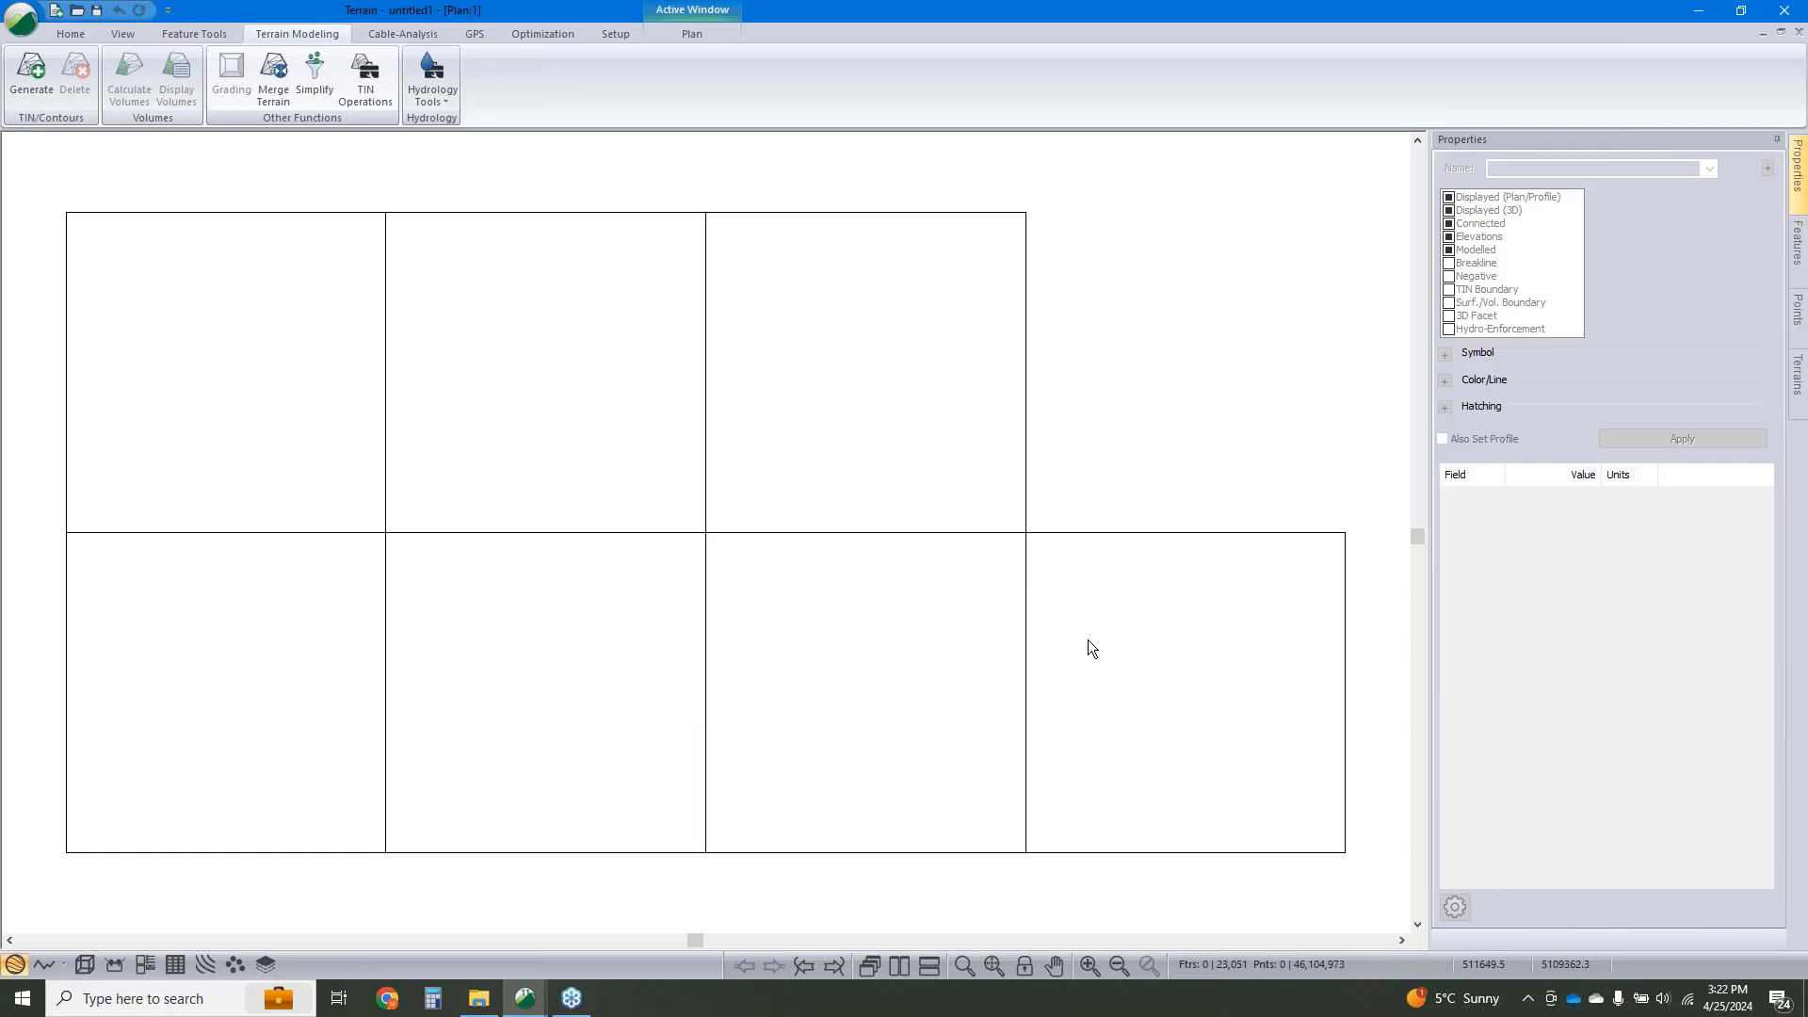
left_click(1042, 539)
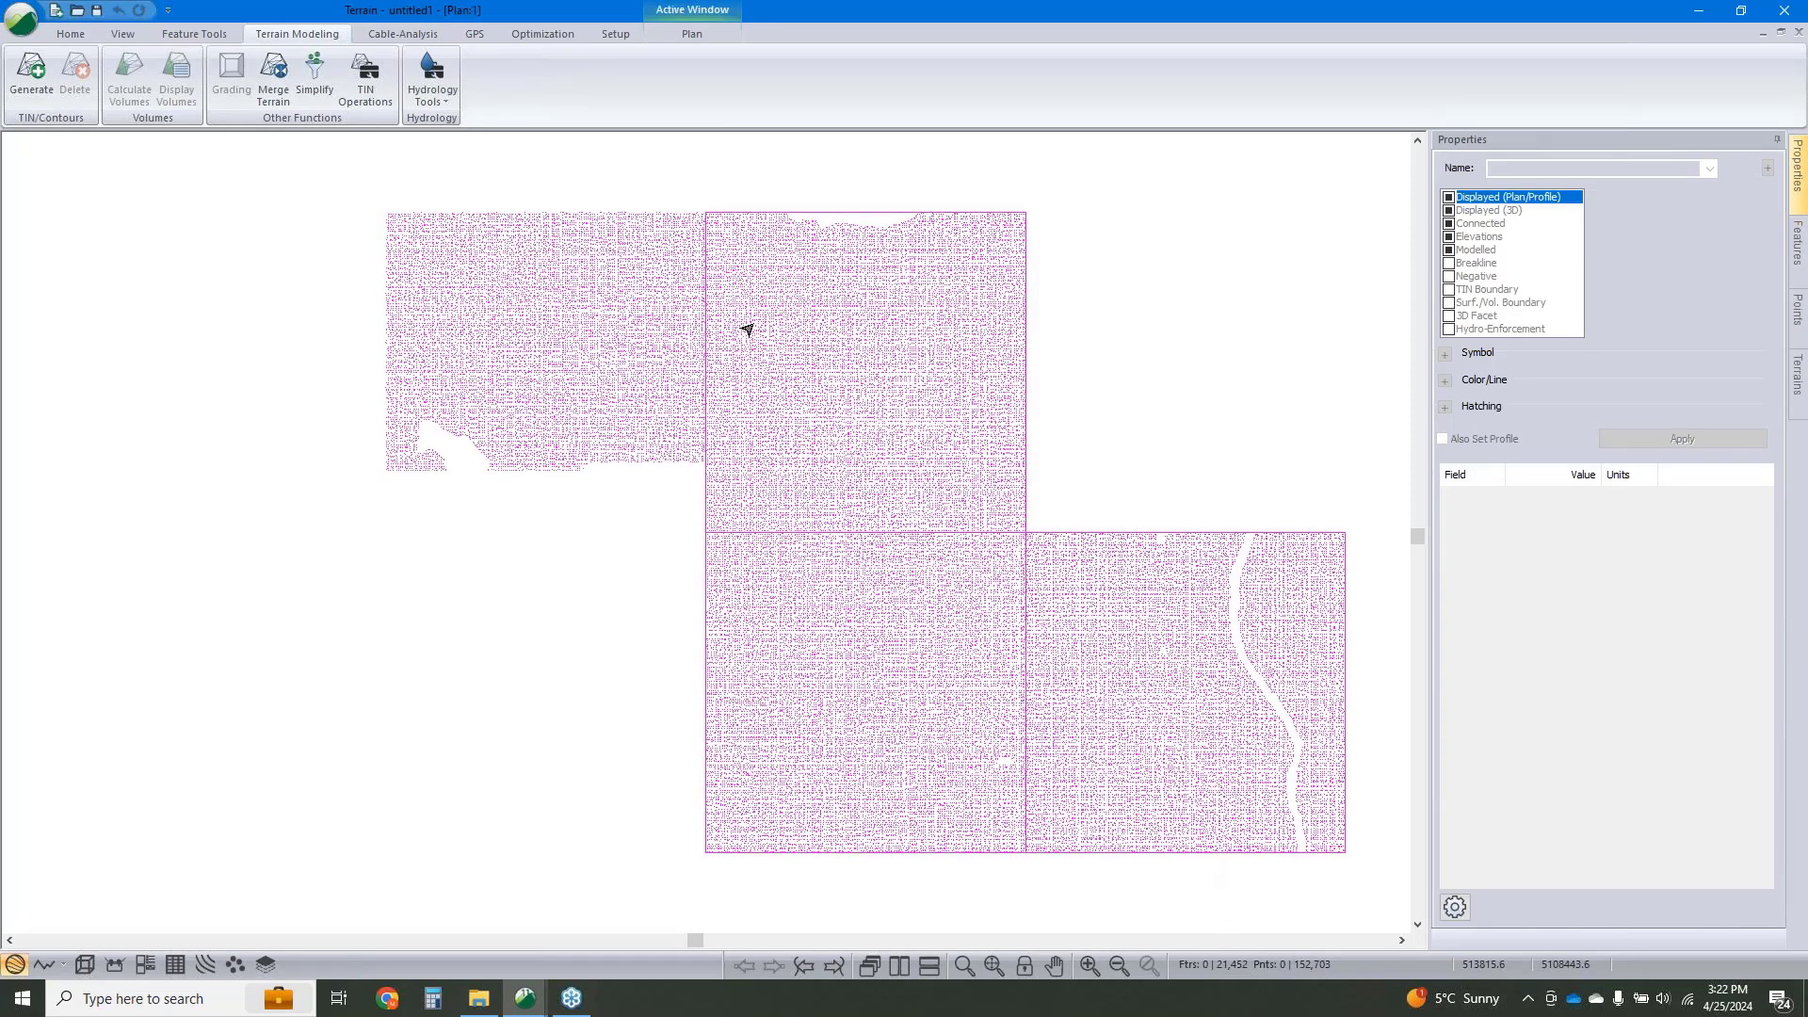
left_click(1280, 443)
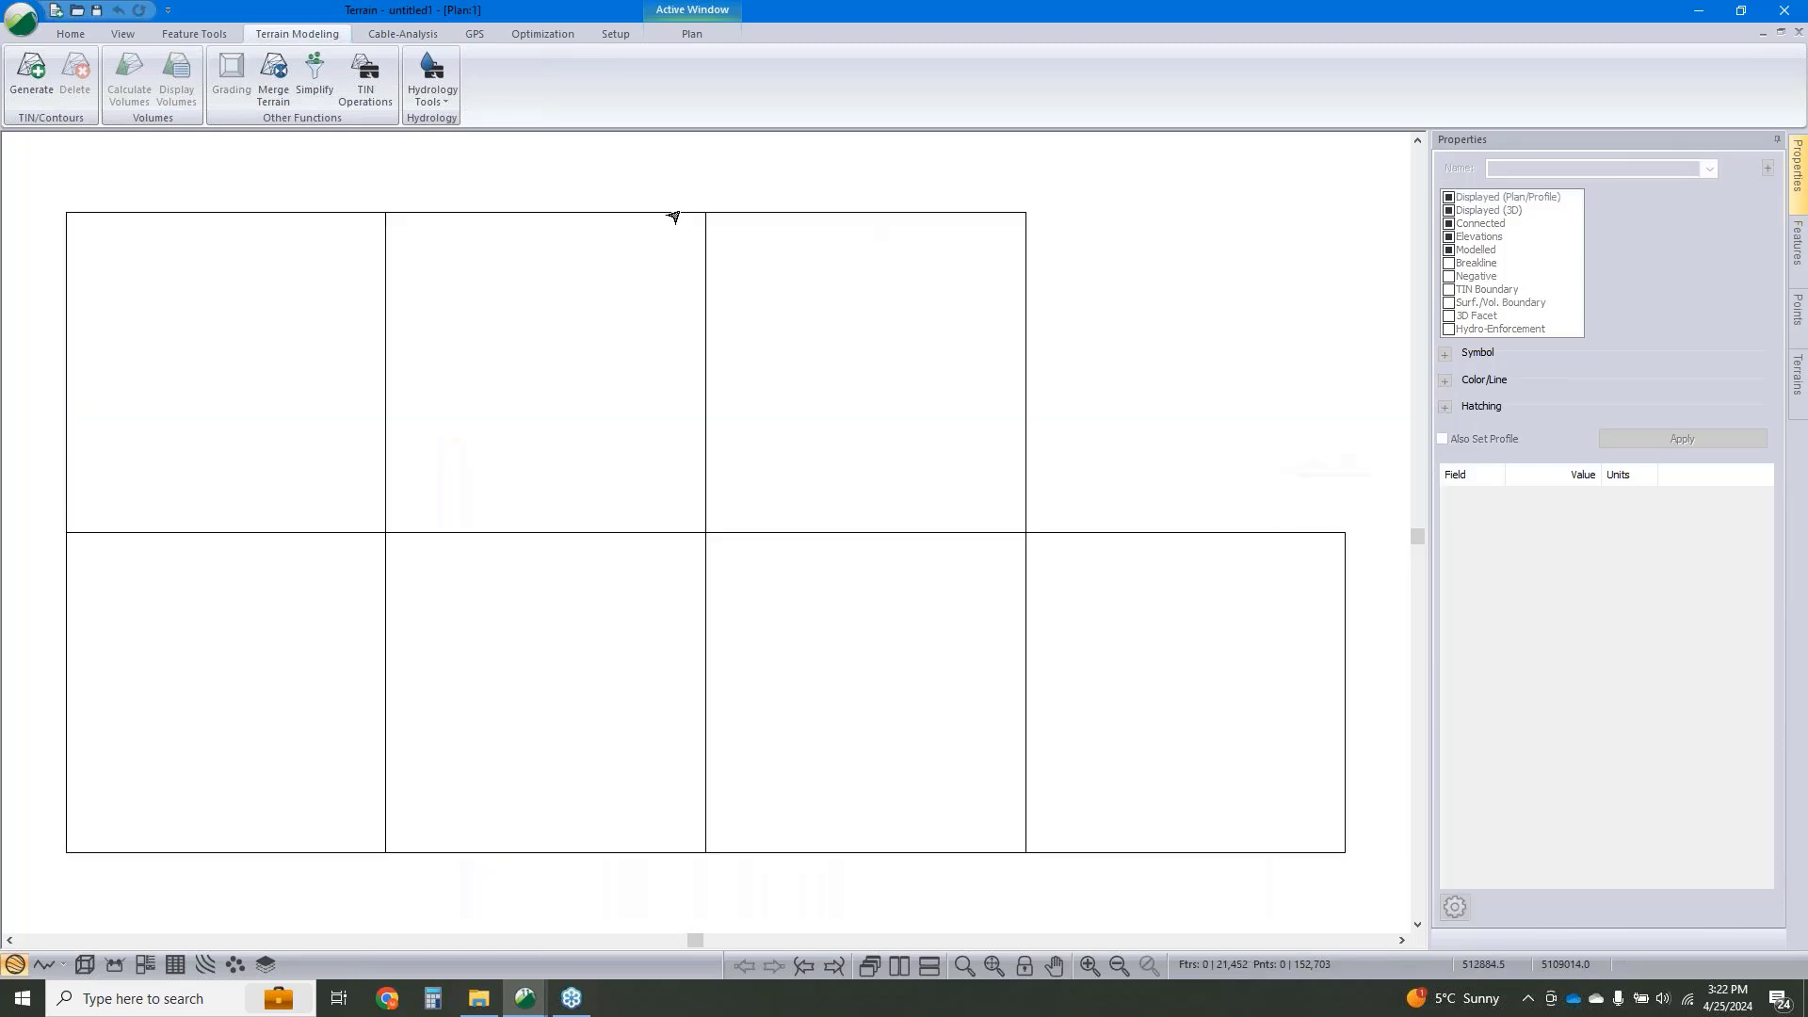
Generate the TIN with major contours and minor contours at an interval of 20, and inspect the surface in the 3D view.
left_click(31, 70)
left_click(832, 500)
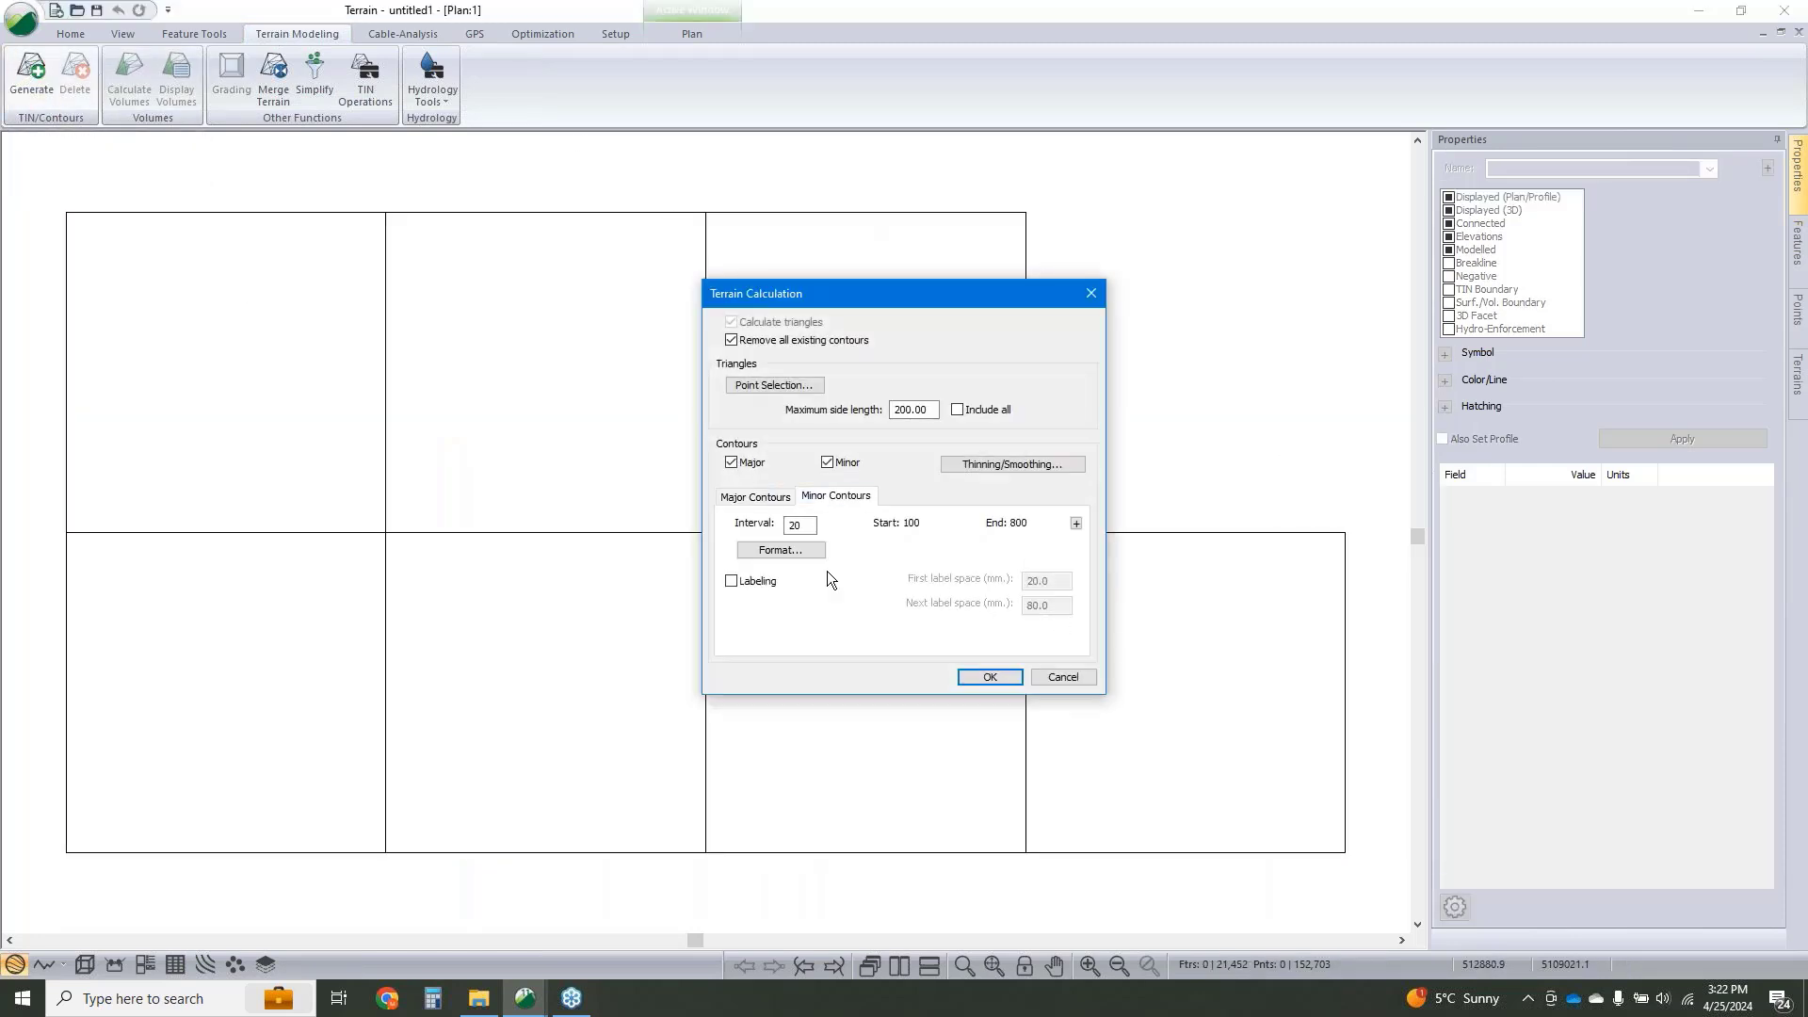
left_click(991, 678)
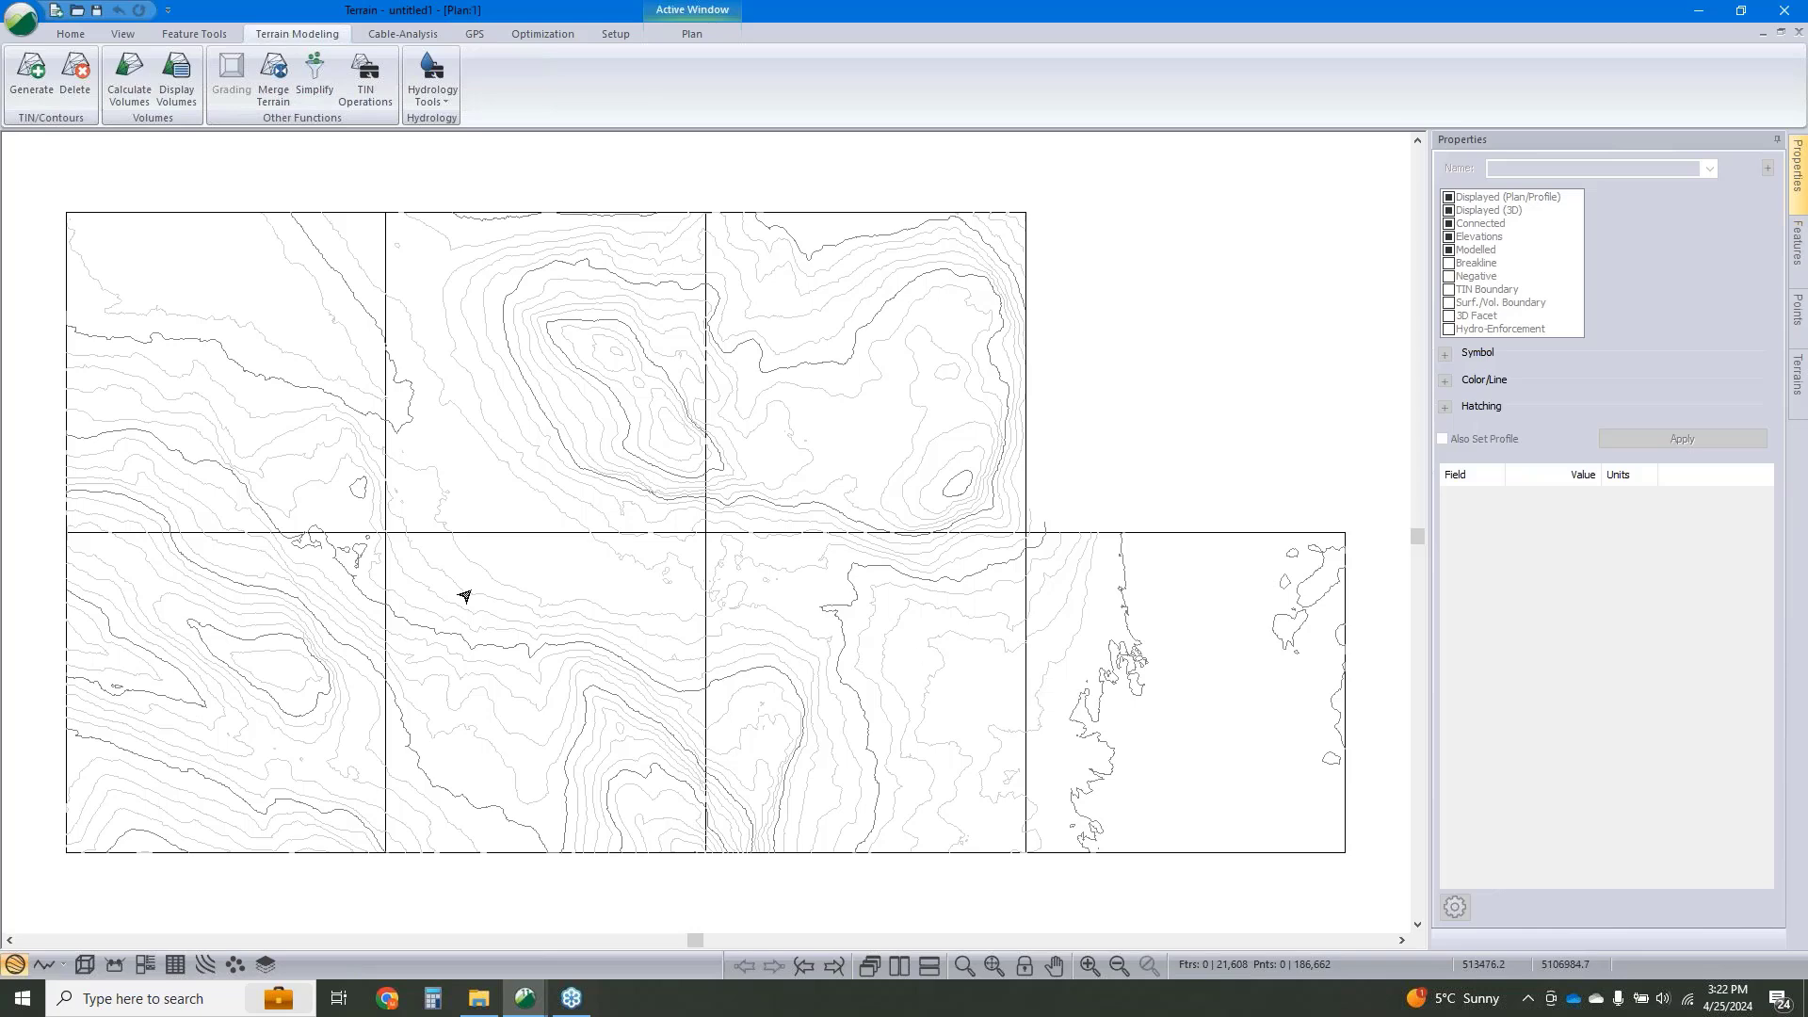
left_click(83, 964)
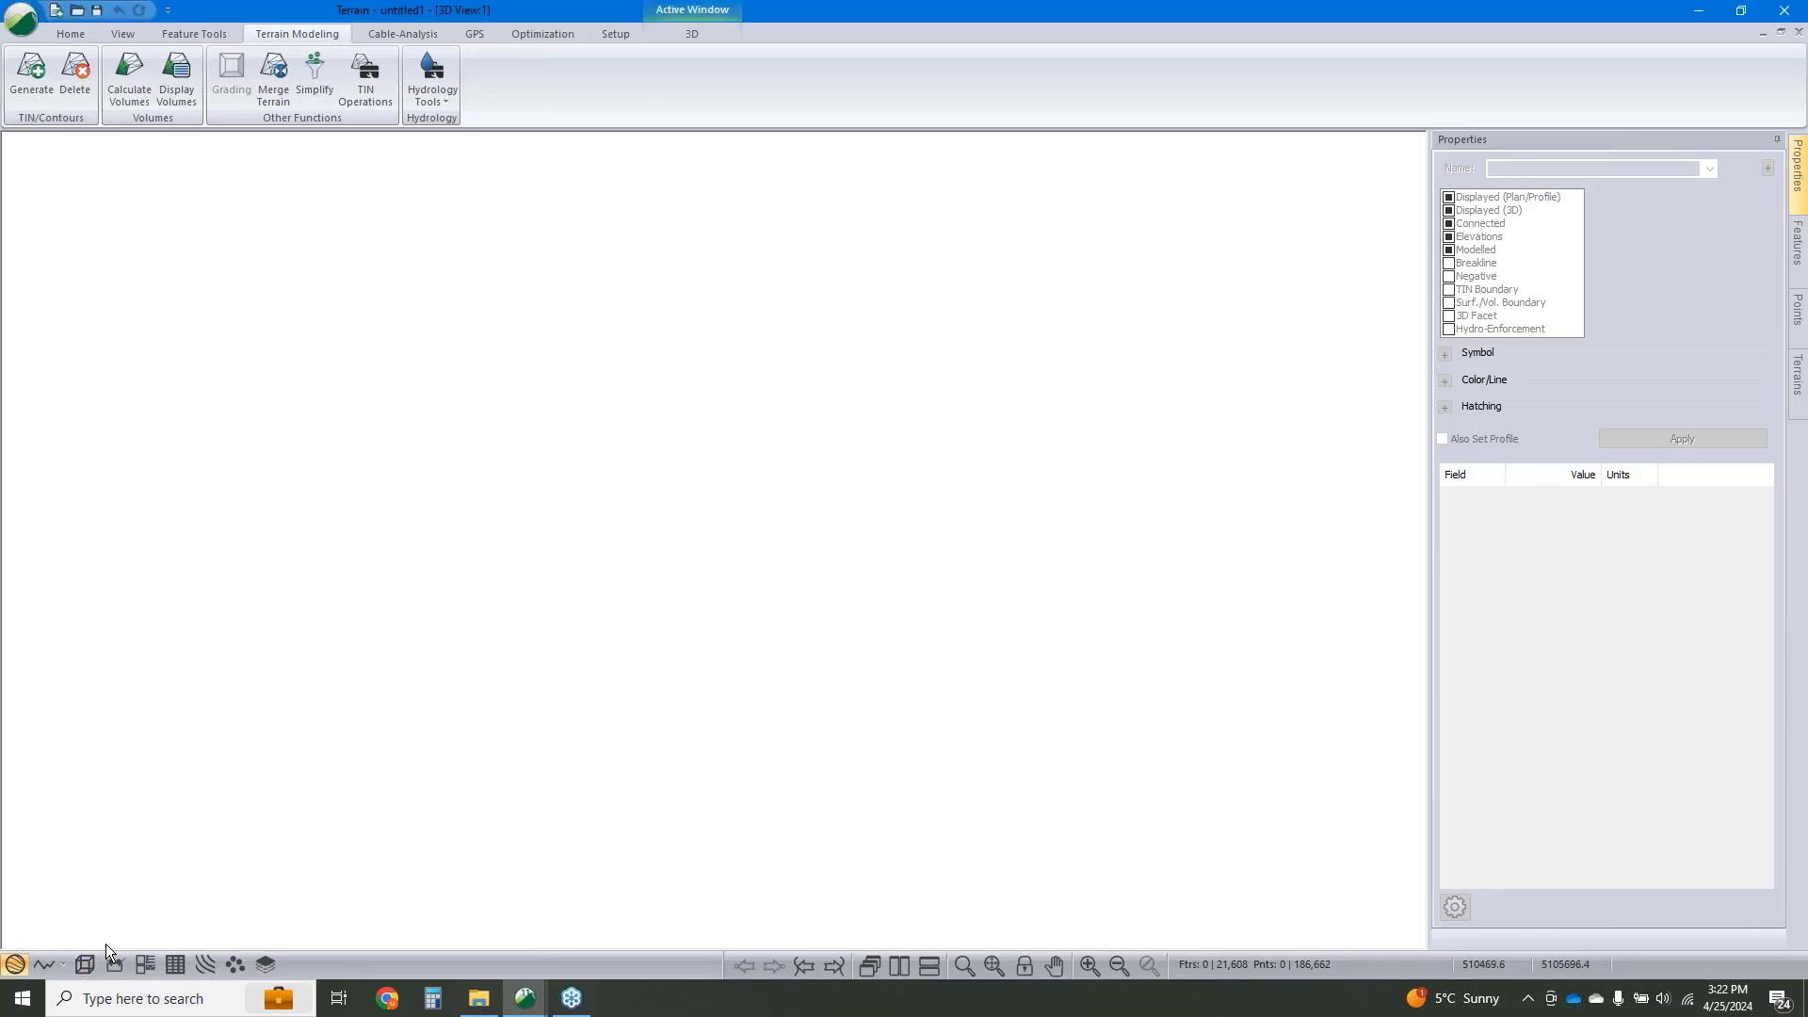
left_click_drag(1041, 745, 803, 673)
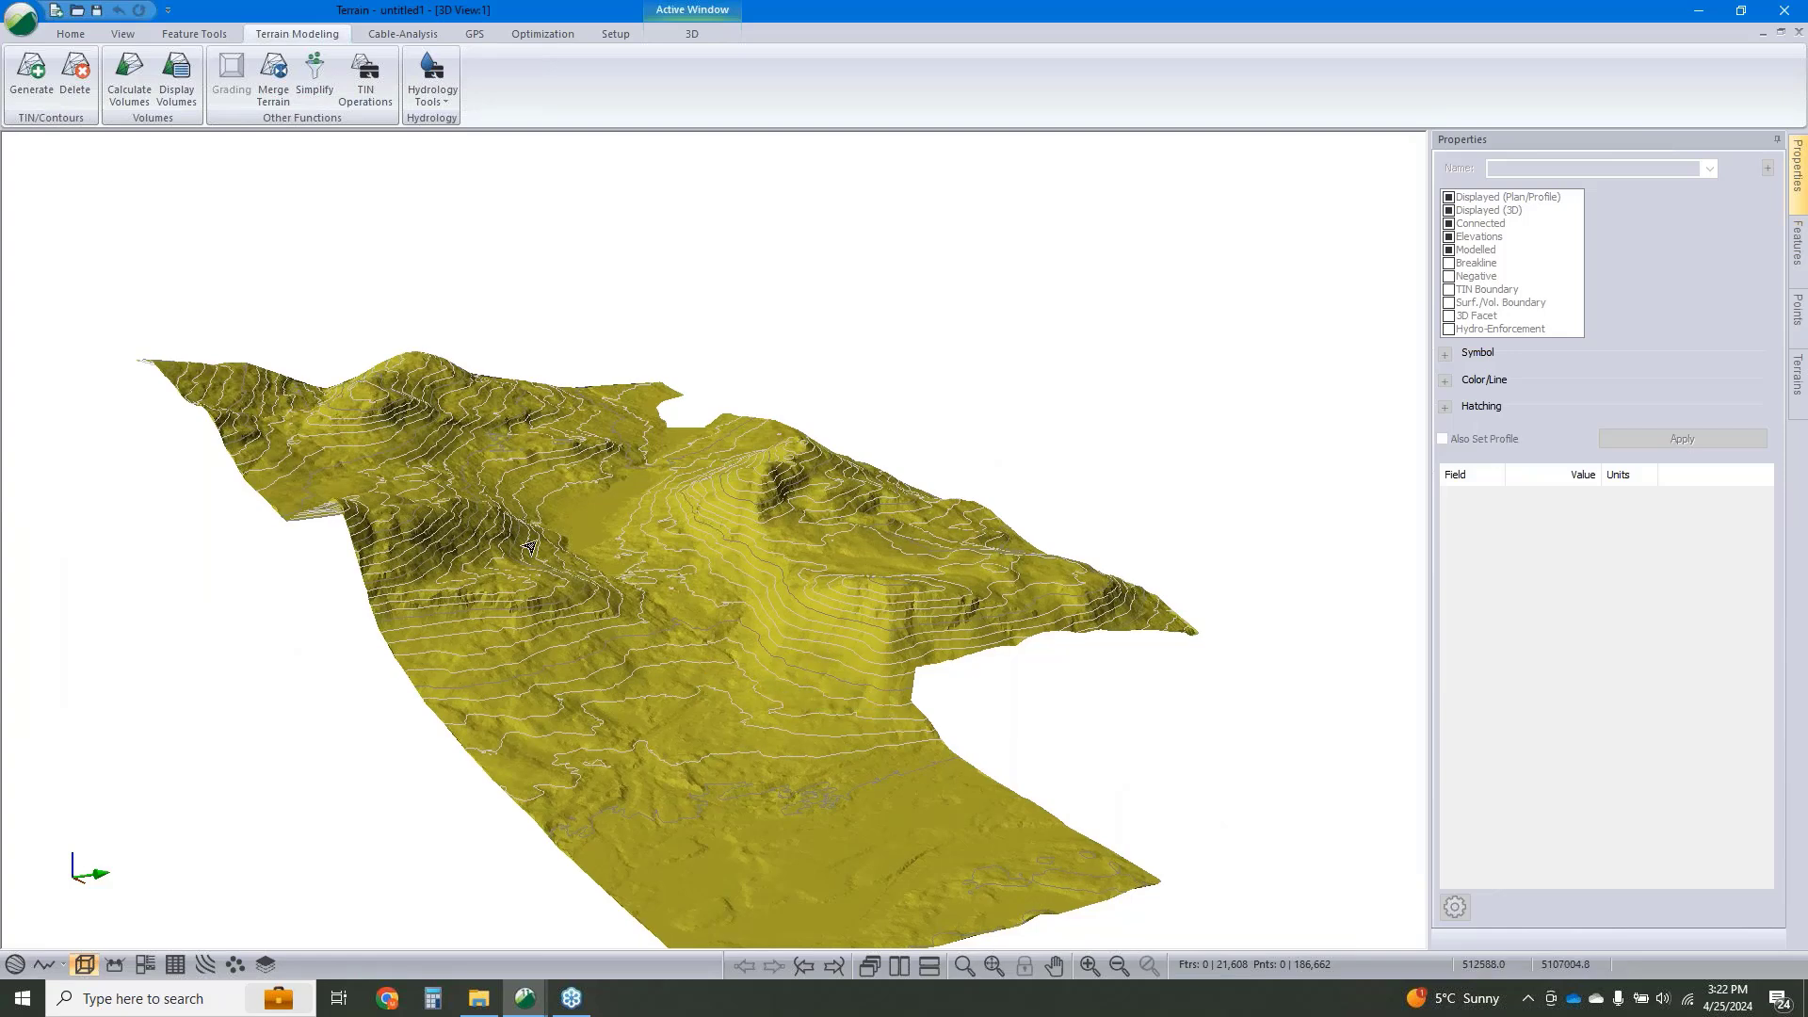
Save the terrain model as "10m topo" in the "3 - Lidar - Low Vs. High Res" folder.
left_click(34, 25)
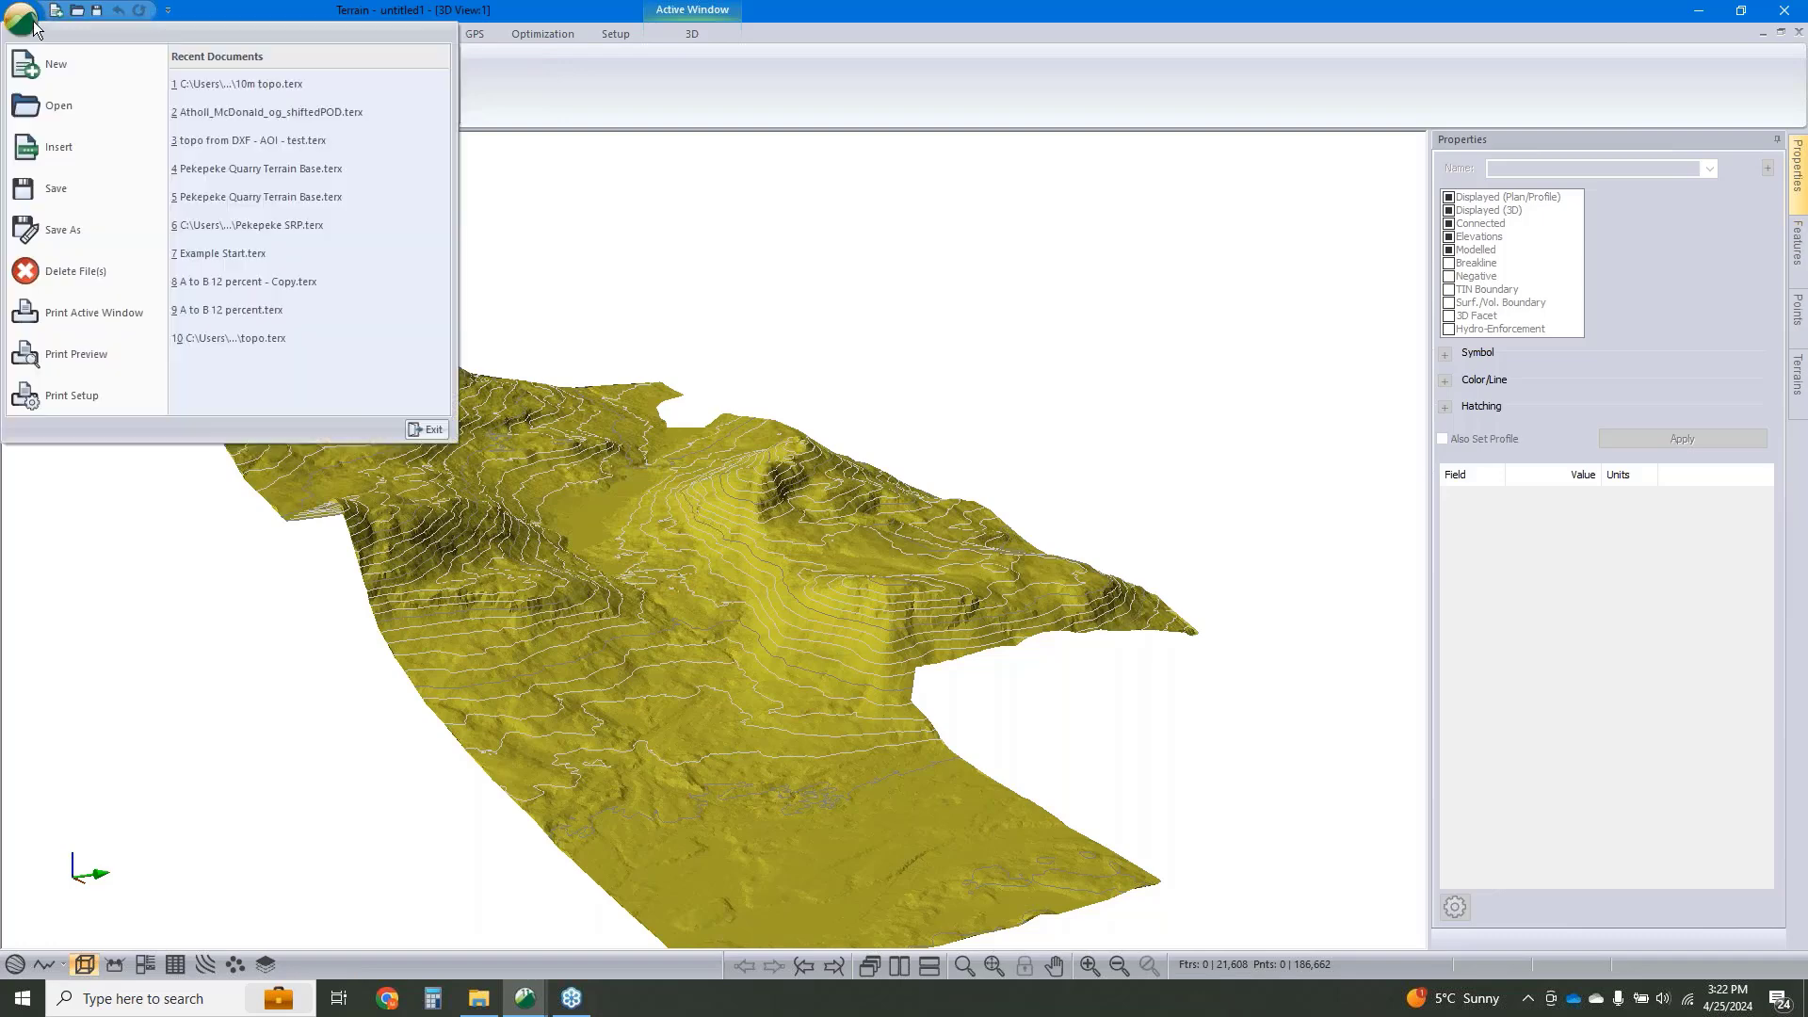
left_click(64, 232)
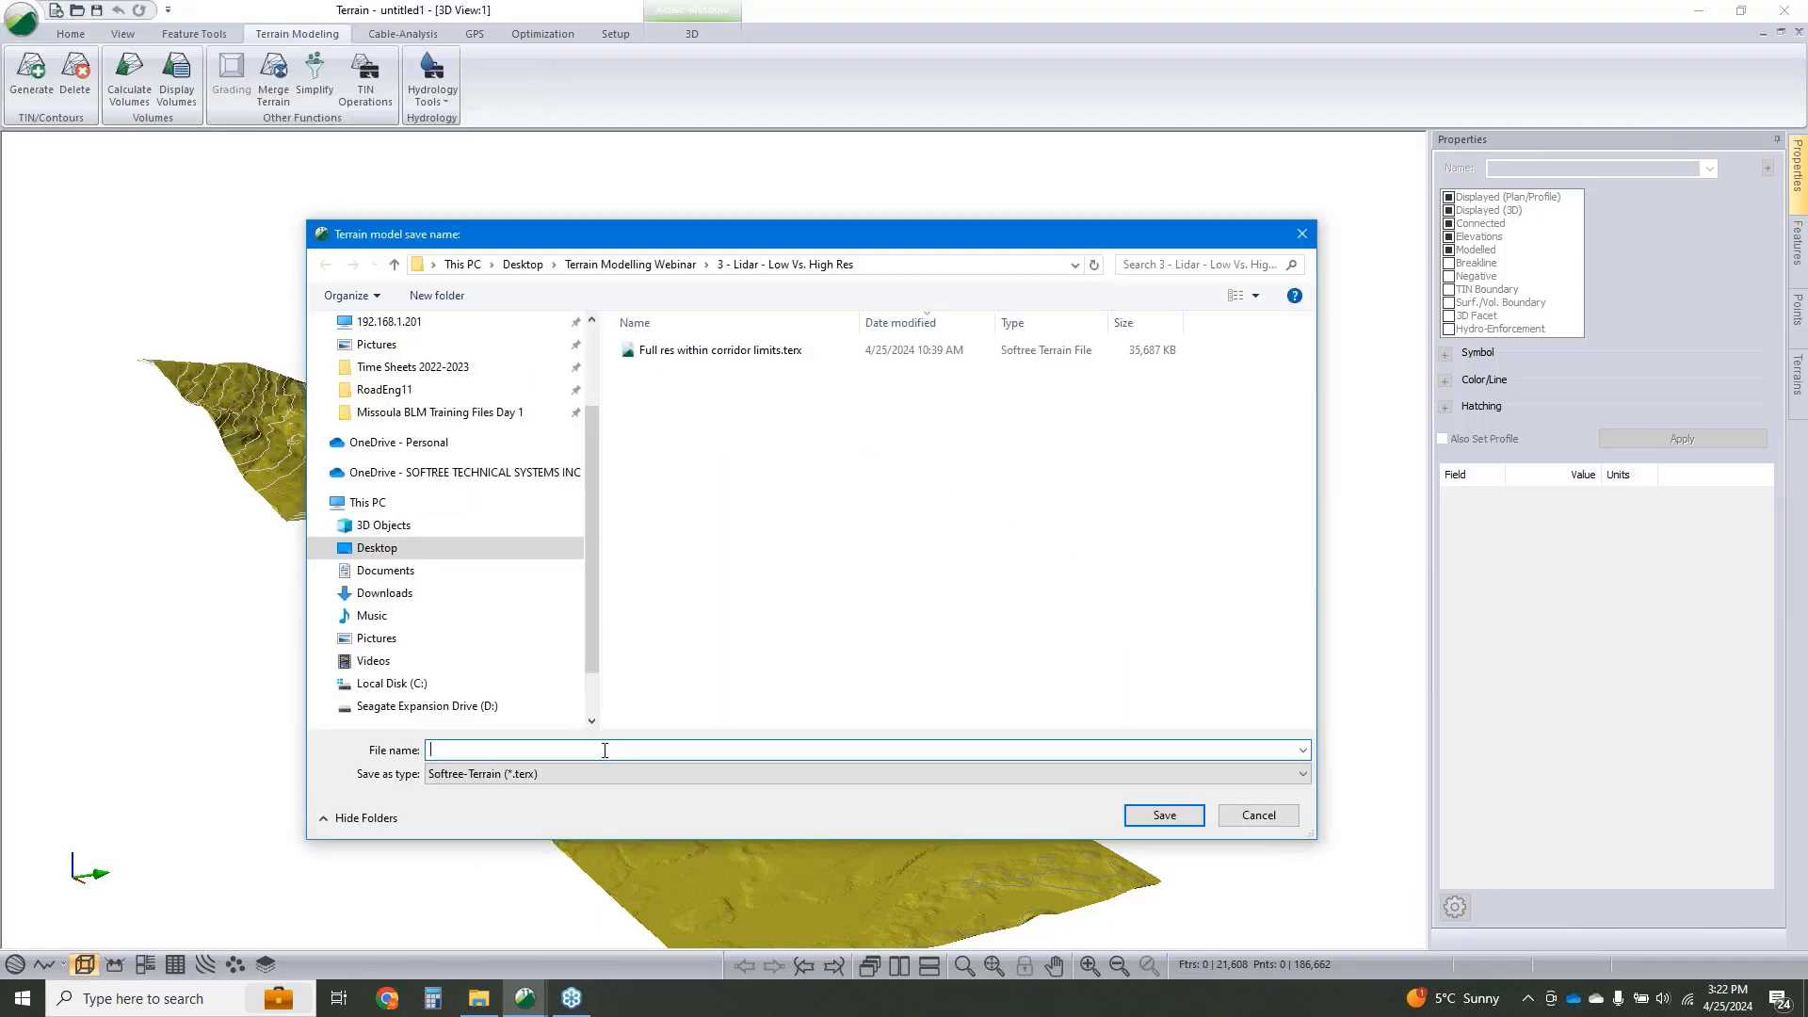
type("10m topo")
left_click(1165, 815)
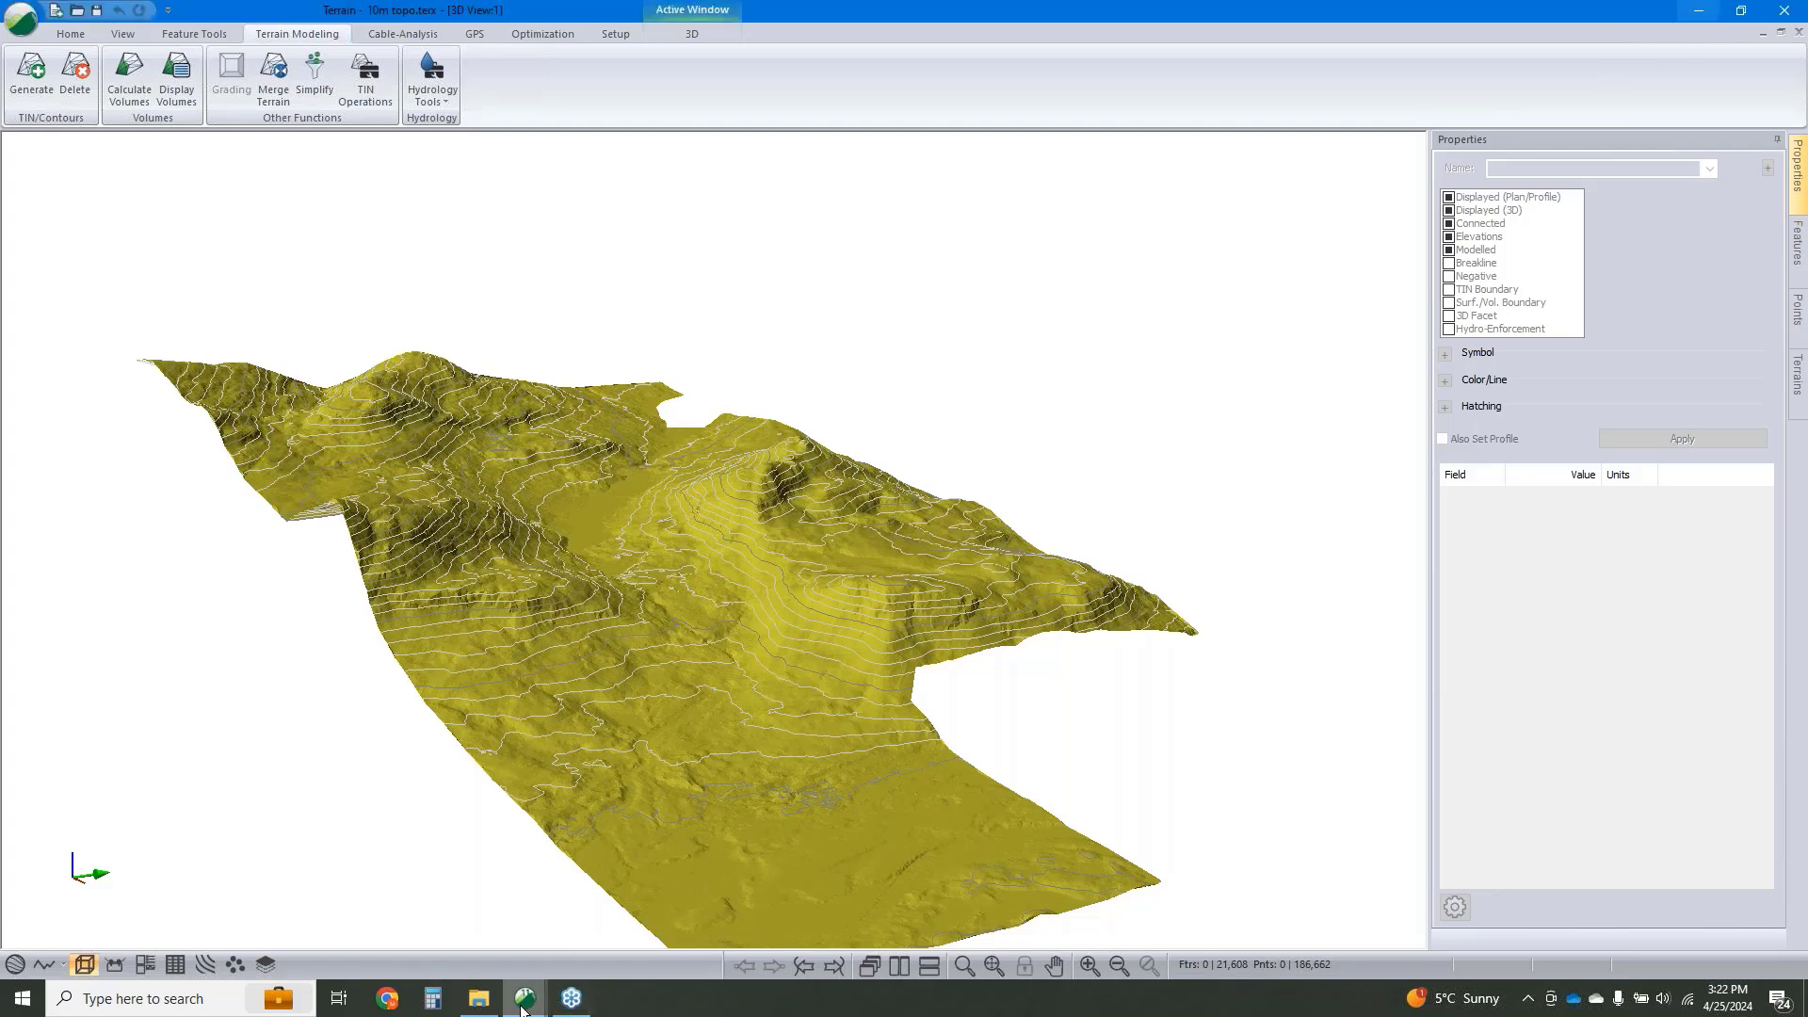
Open the "Initial Design - 10m topo.dsnx" location design from the "3 - Lidar - Low Vs. High Res" folder.
mouse_move(482, 1006)
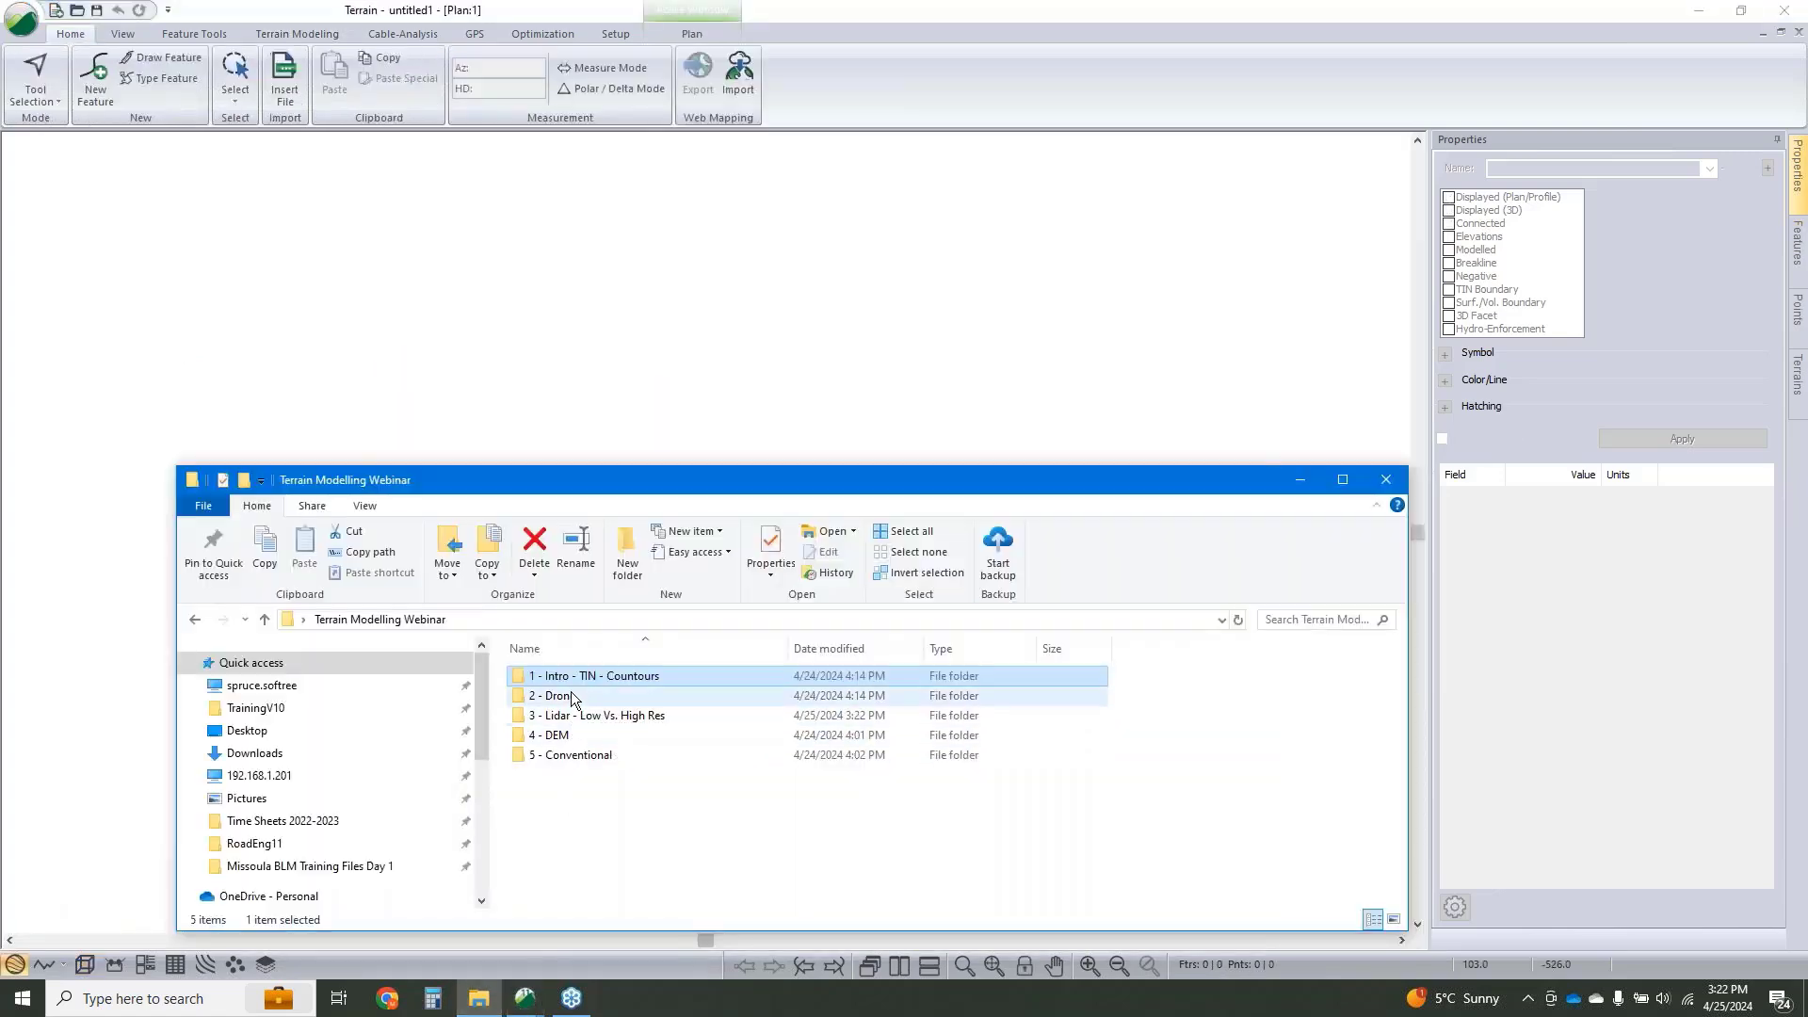
double_click(577, 715)
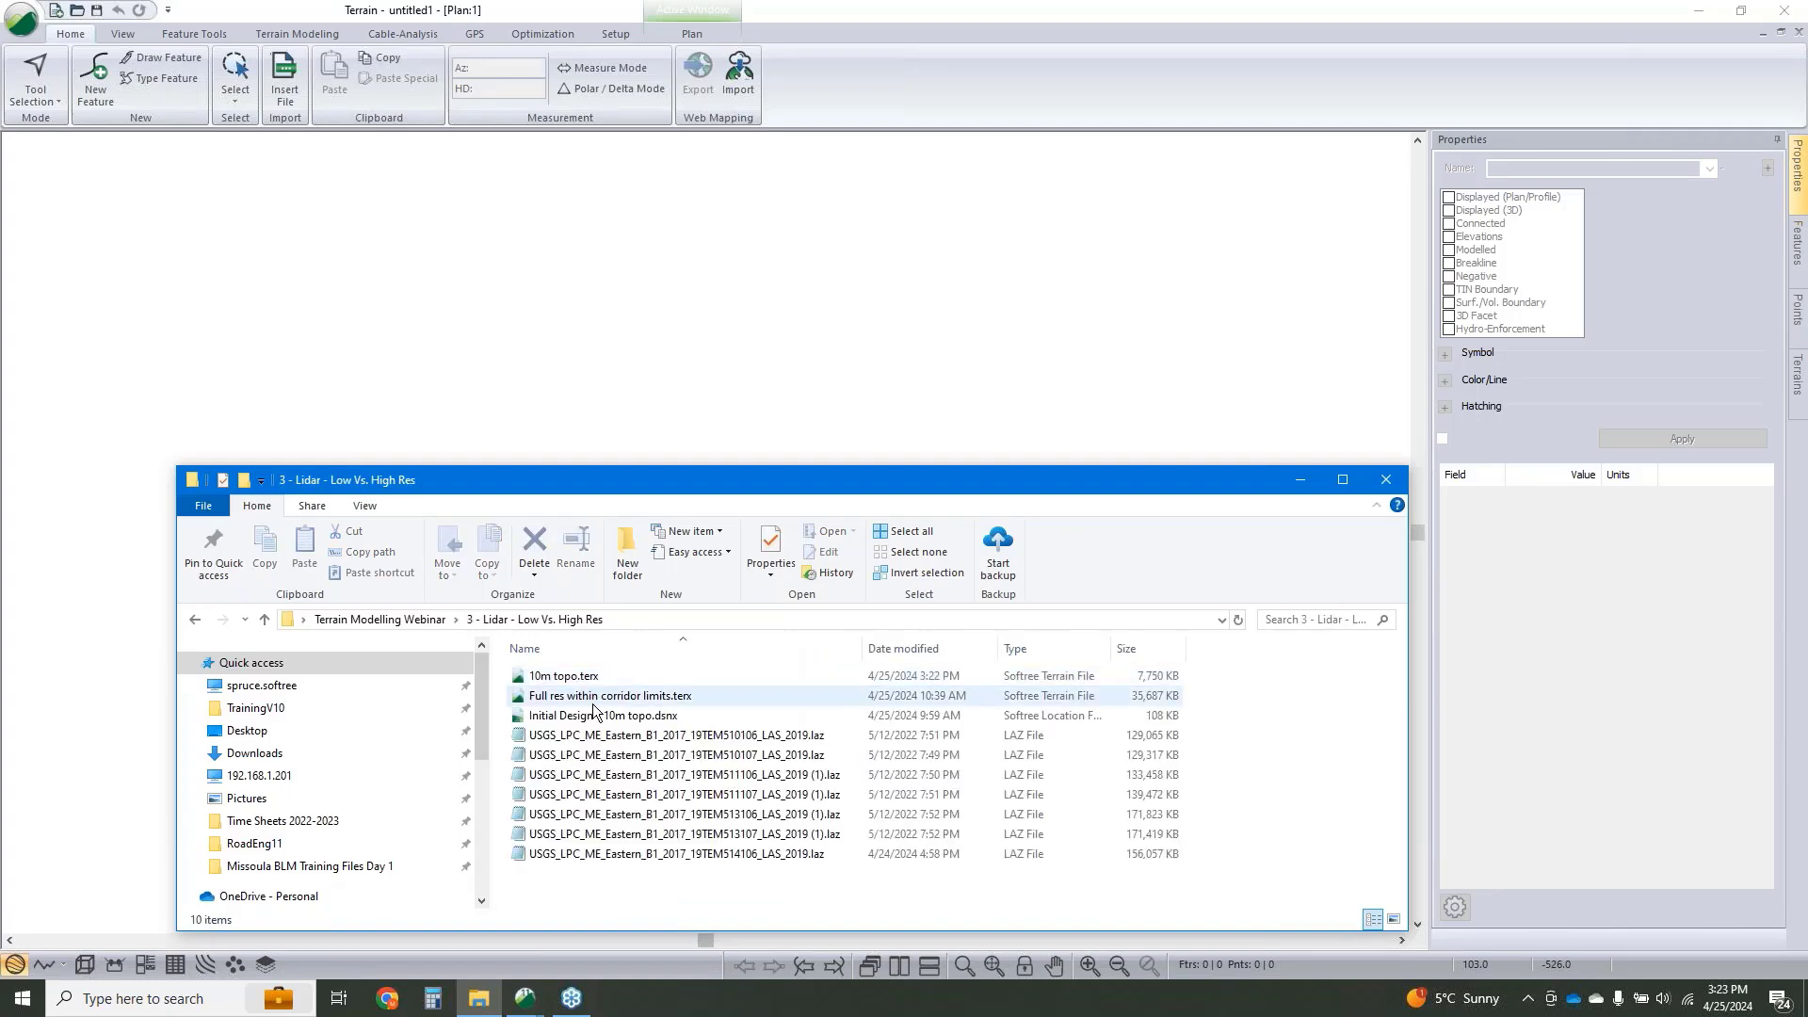
left_click(659, 718)
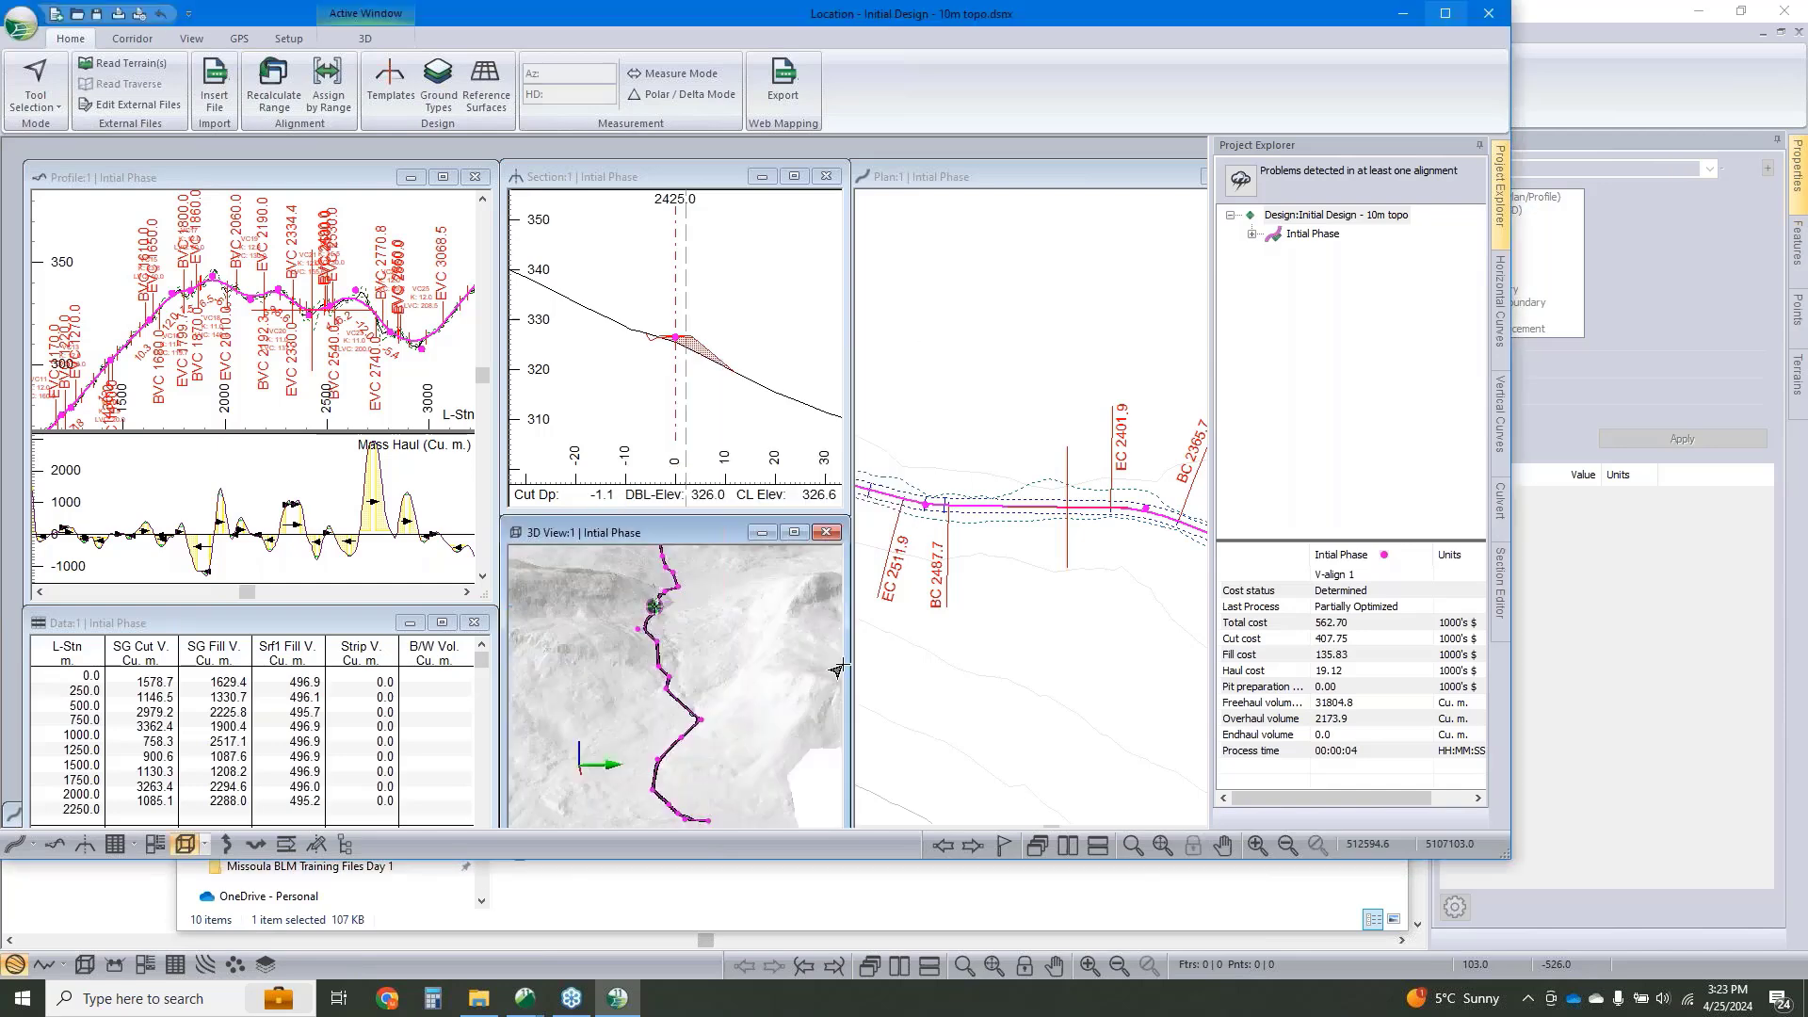
Enlarge the design's 3D view and examine the road alignment along its length over the shaded terrain.
left_click(792, 535)
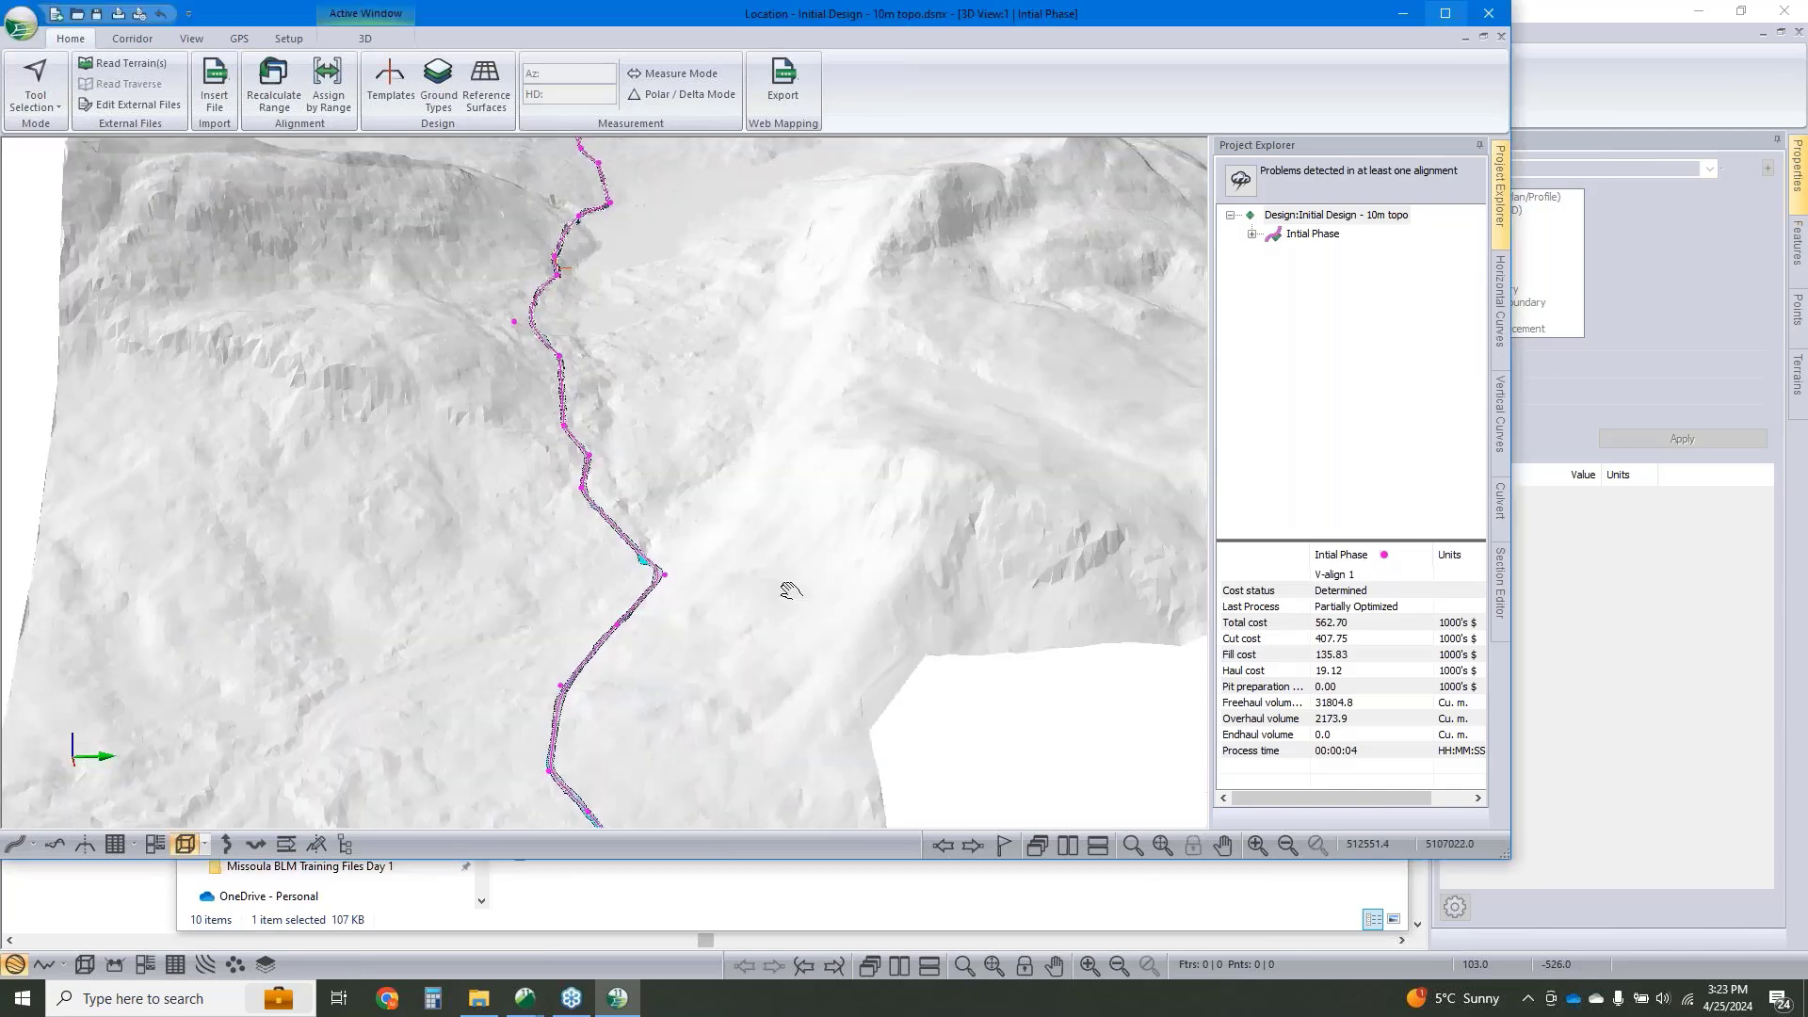
left_click_drag(789, 590, 687, 517)
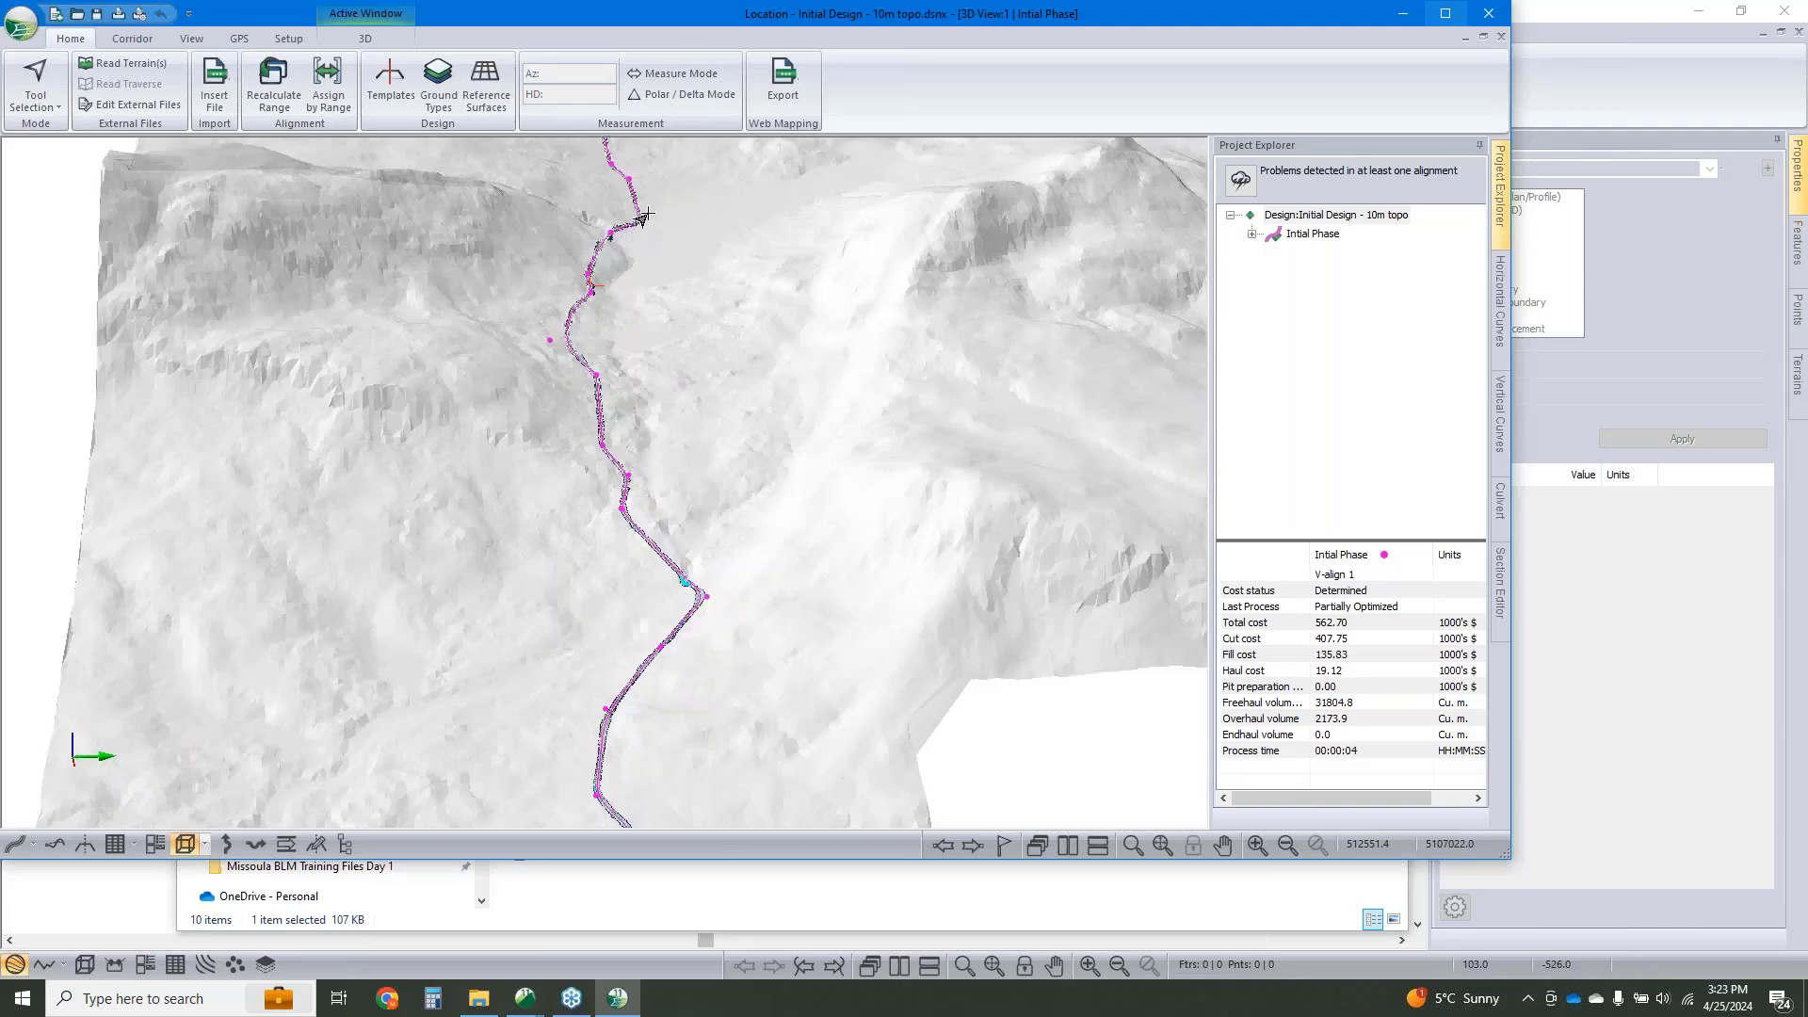
left_click_drag(634, 262, 750, 222)
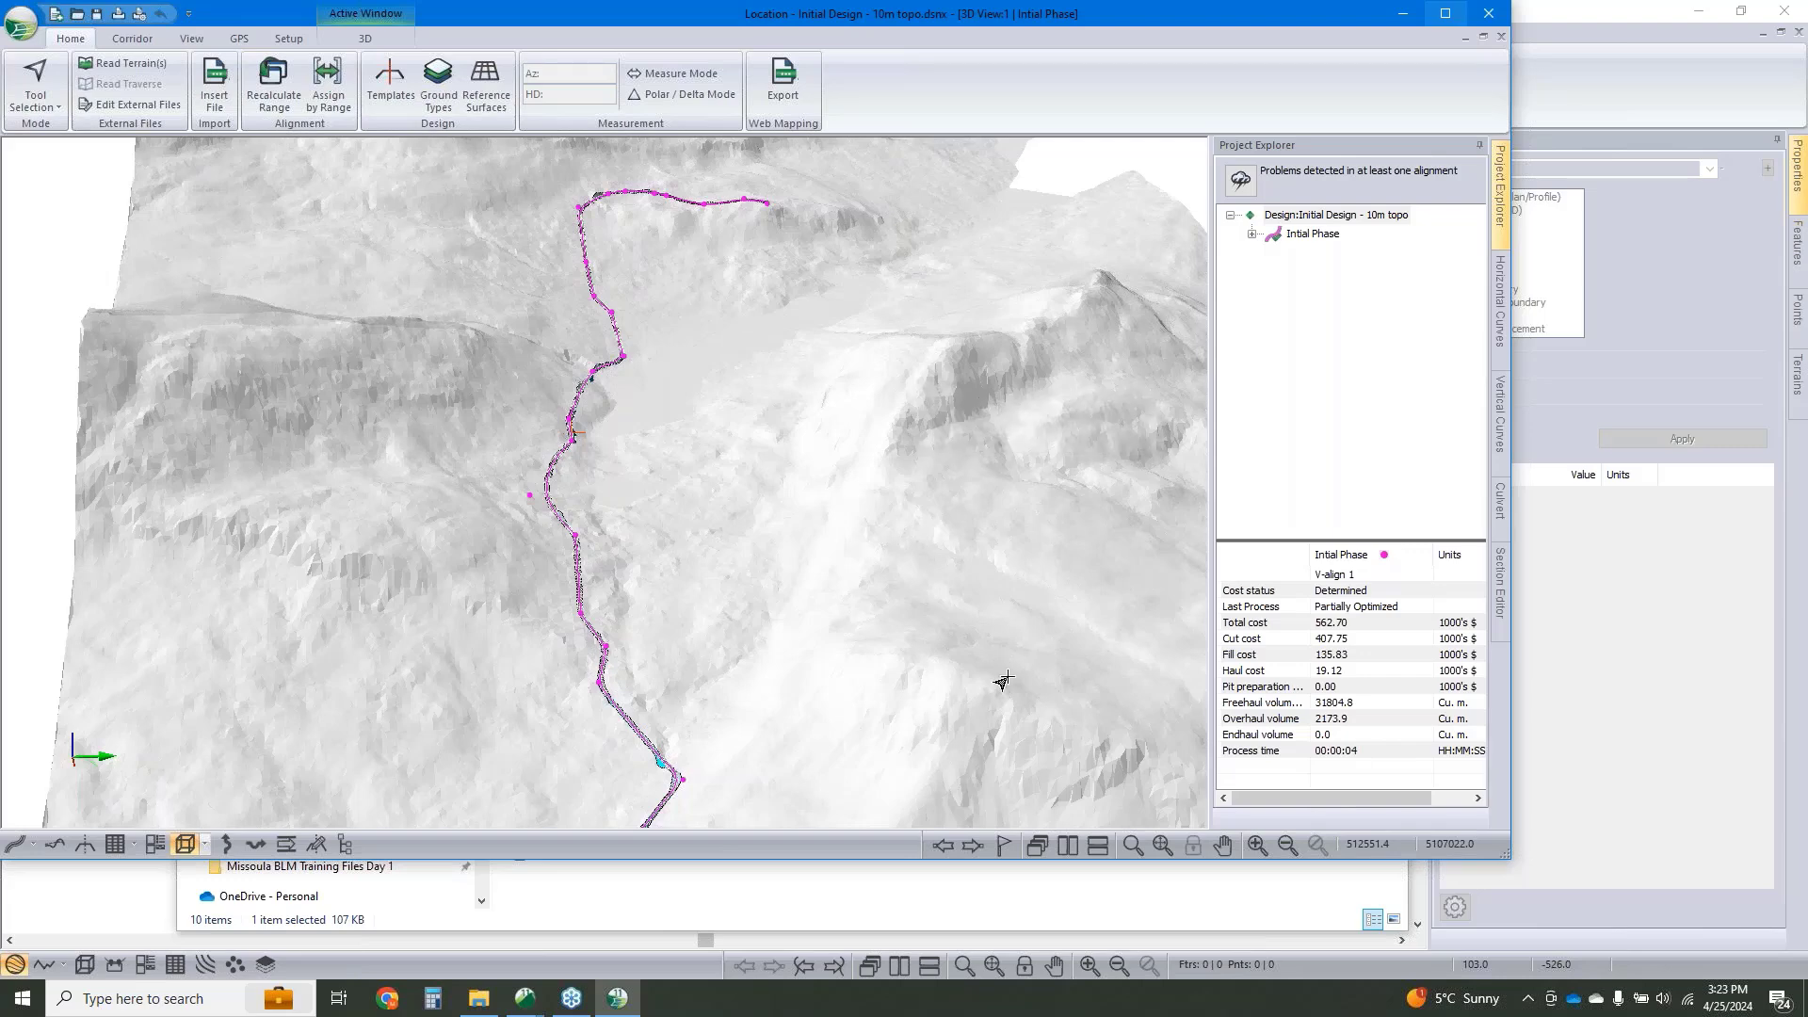
left_click_drag(1012, 624, 924, 569)
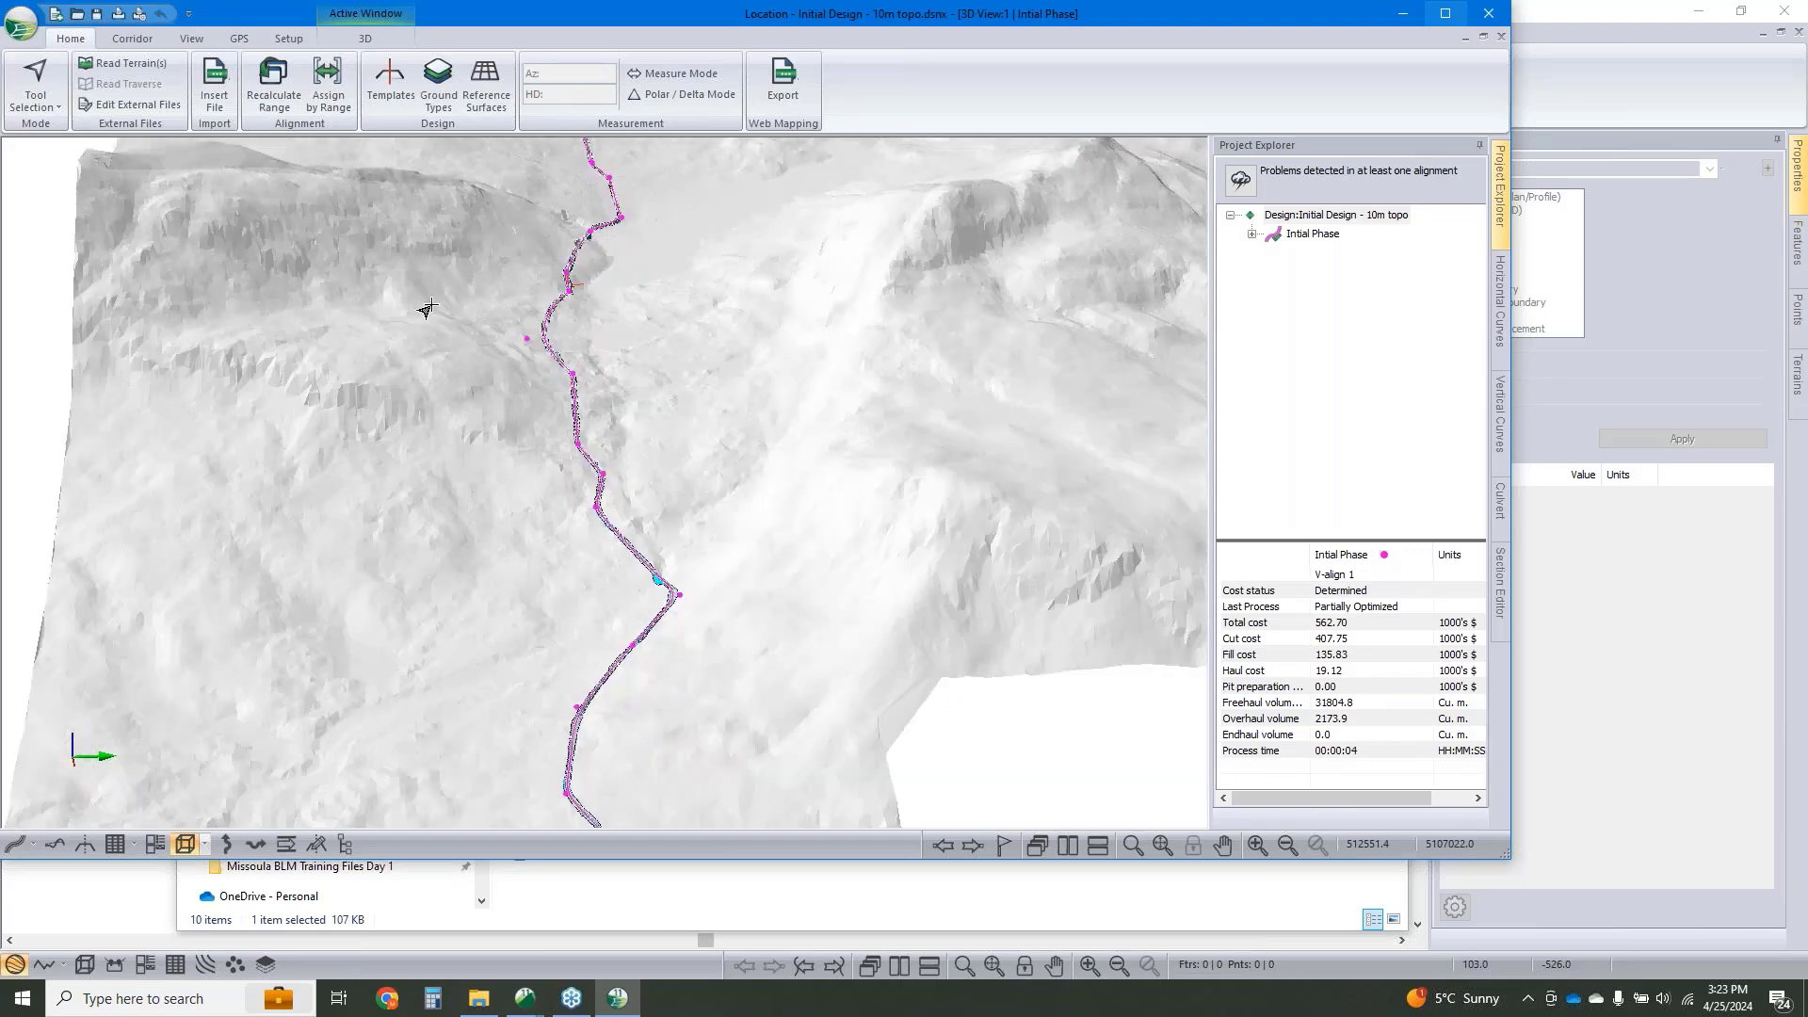
Save a copy of the design in Shape File (*.shp) format under the name "Example".
left_click(21, 24)
left_click(60, 241)
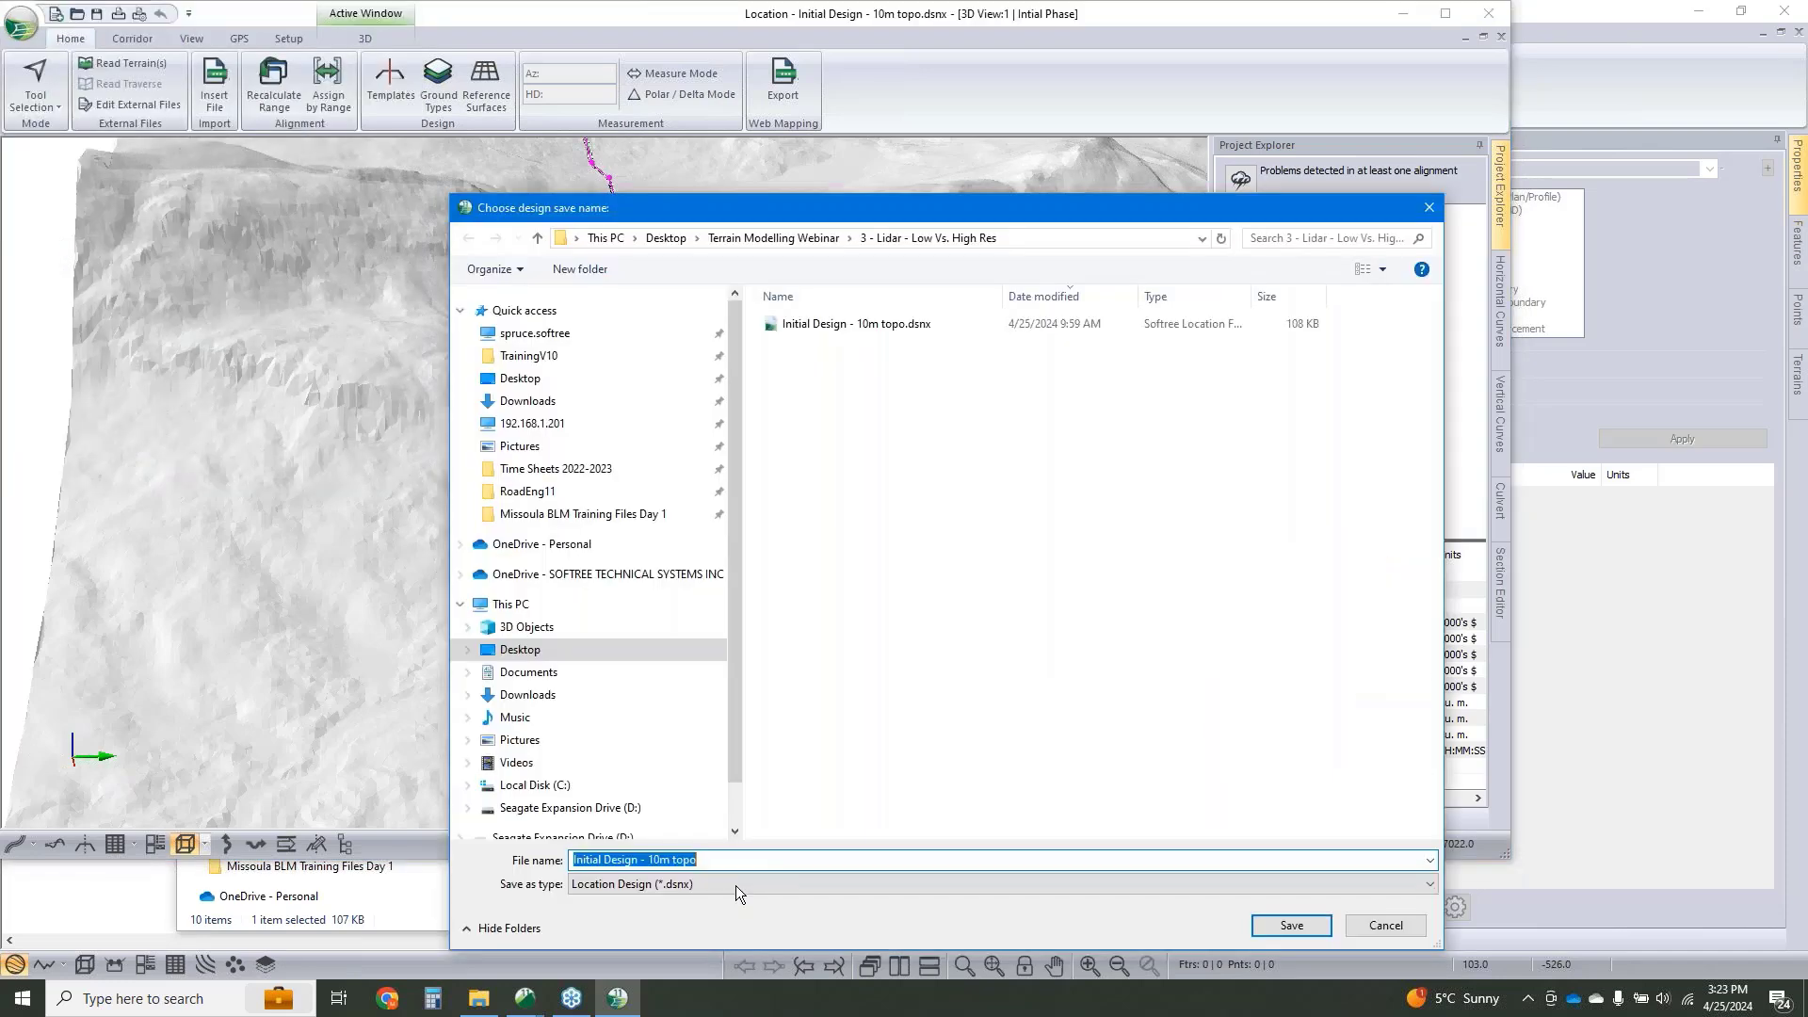
left_click(734, 883)
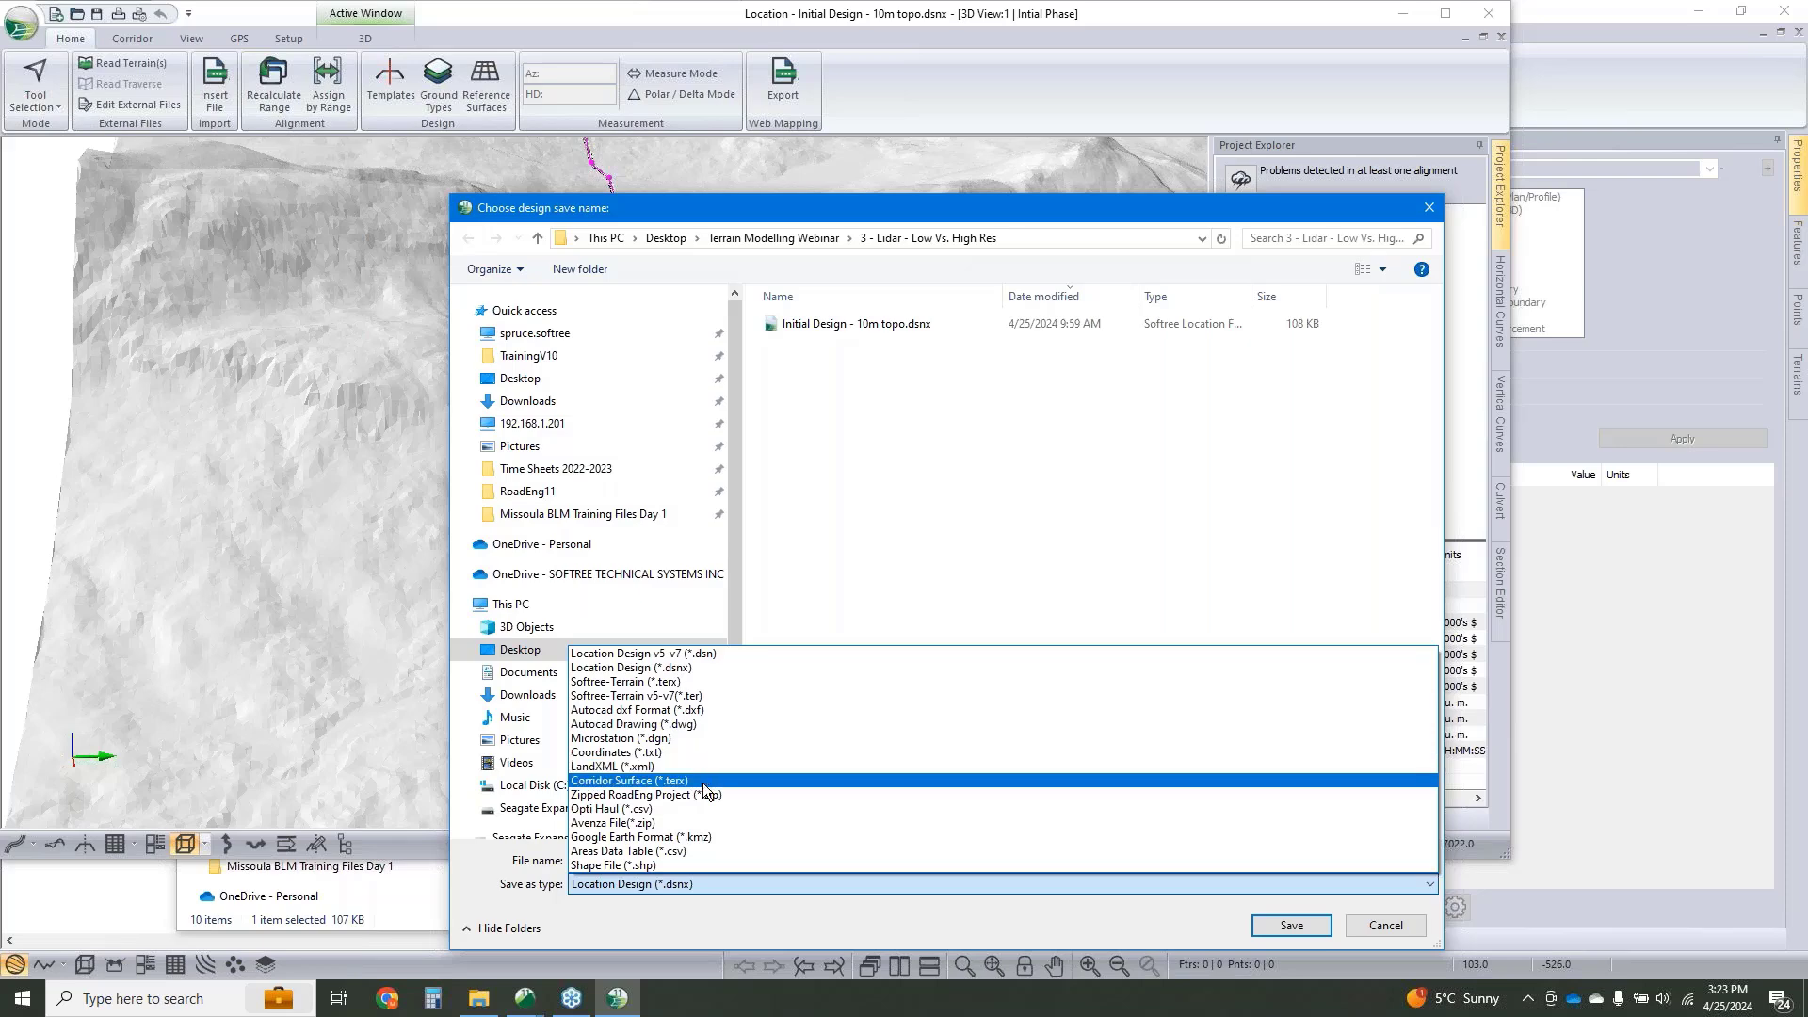
left_click(711, 865)
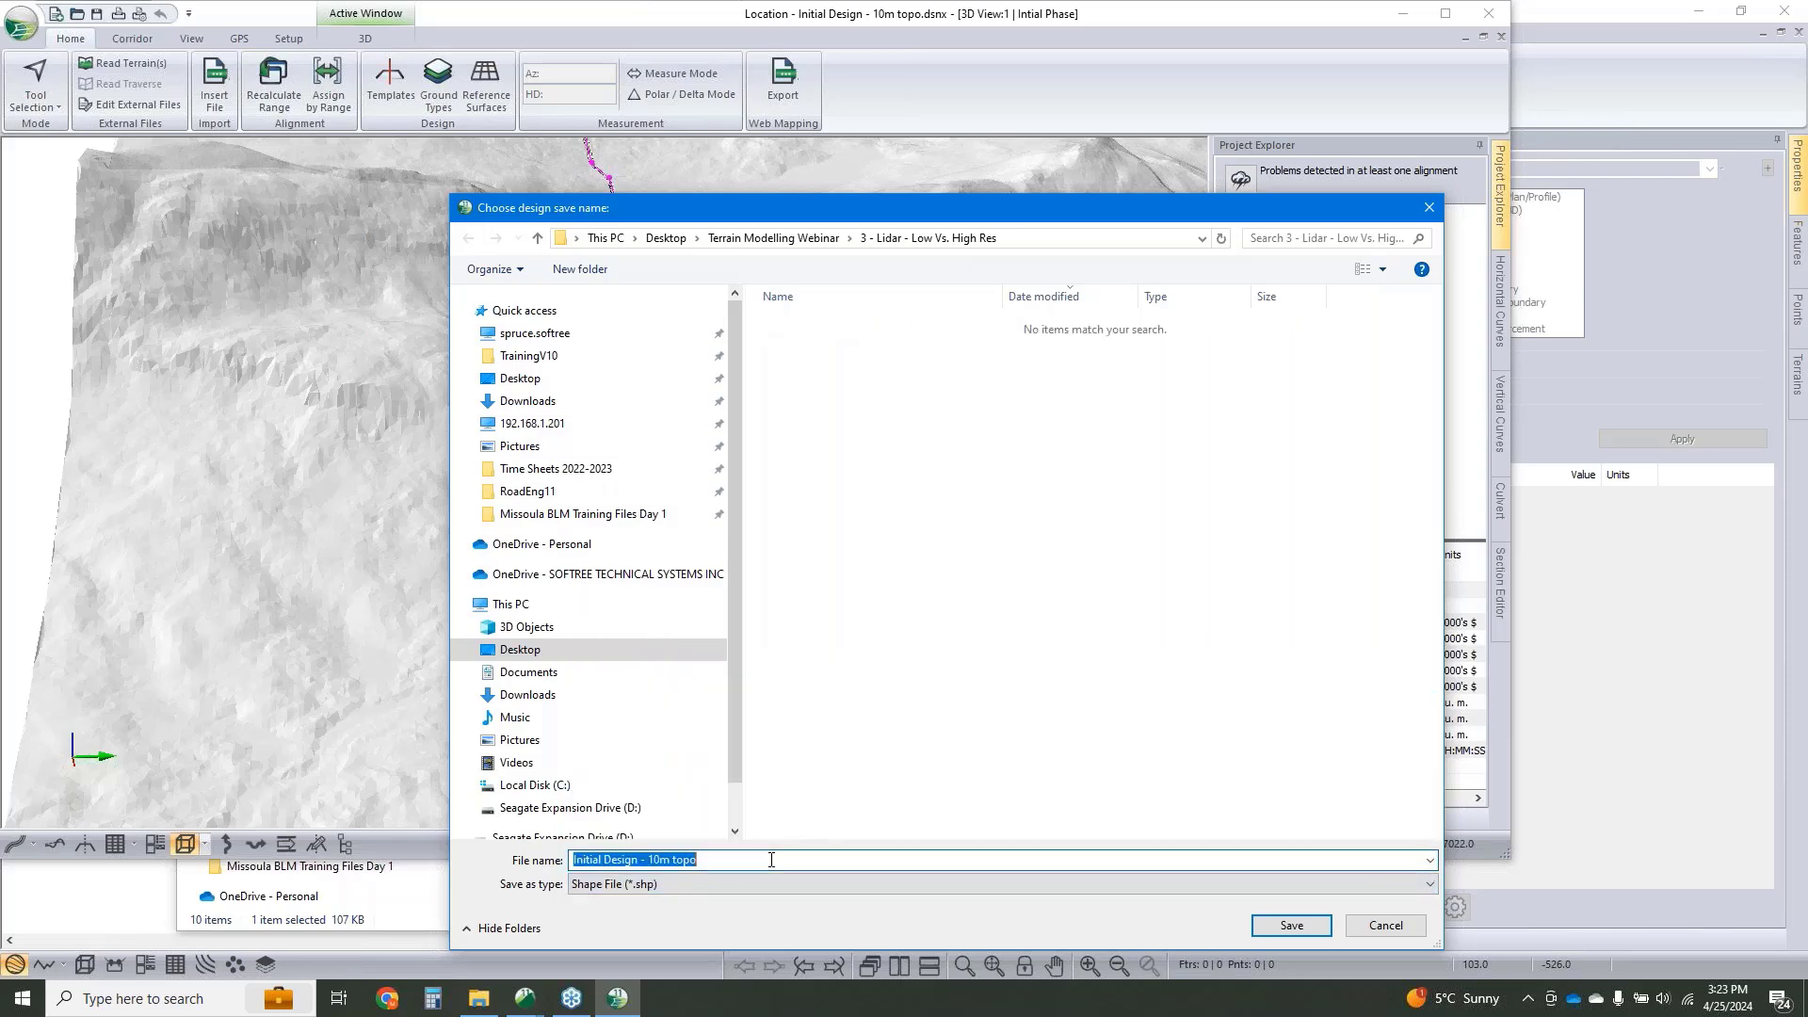
type("Example")
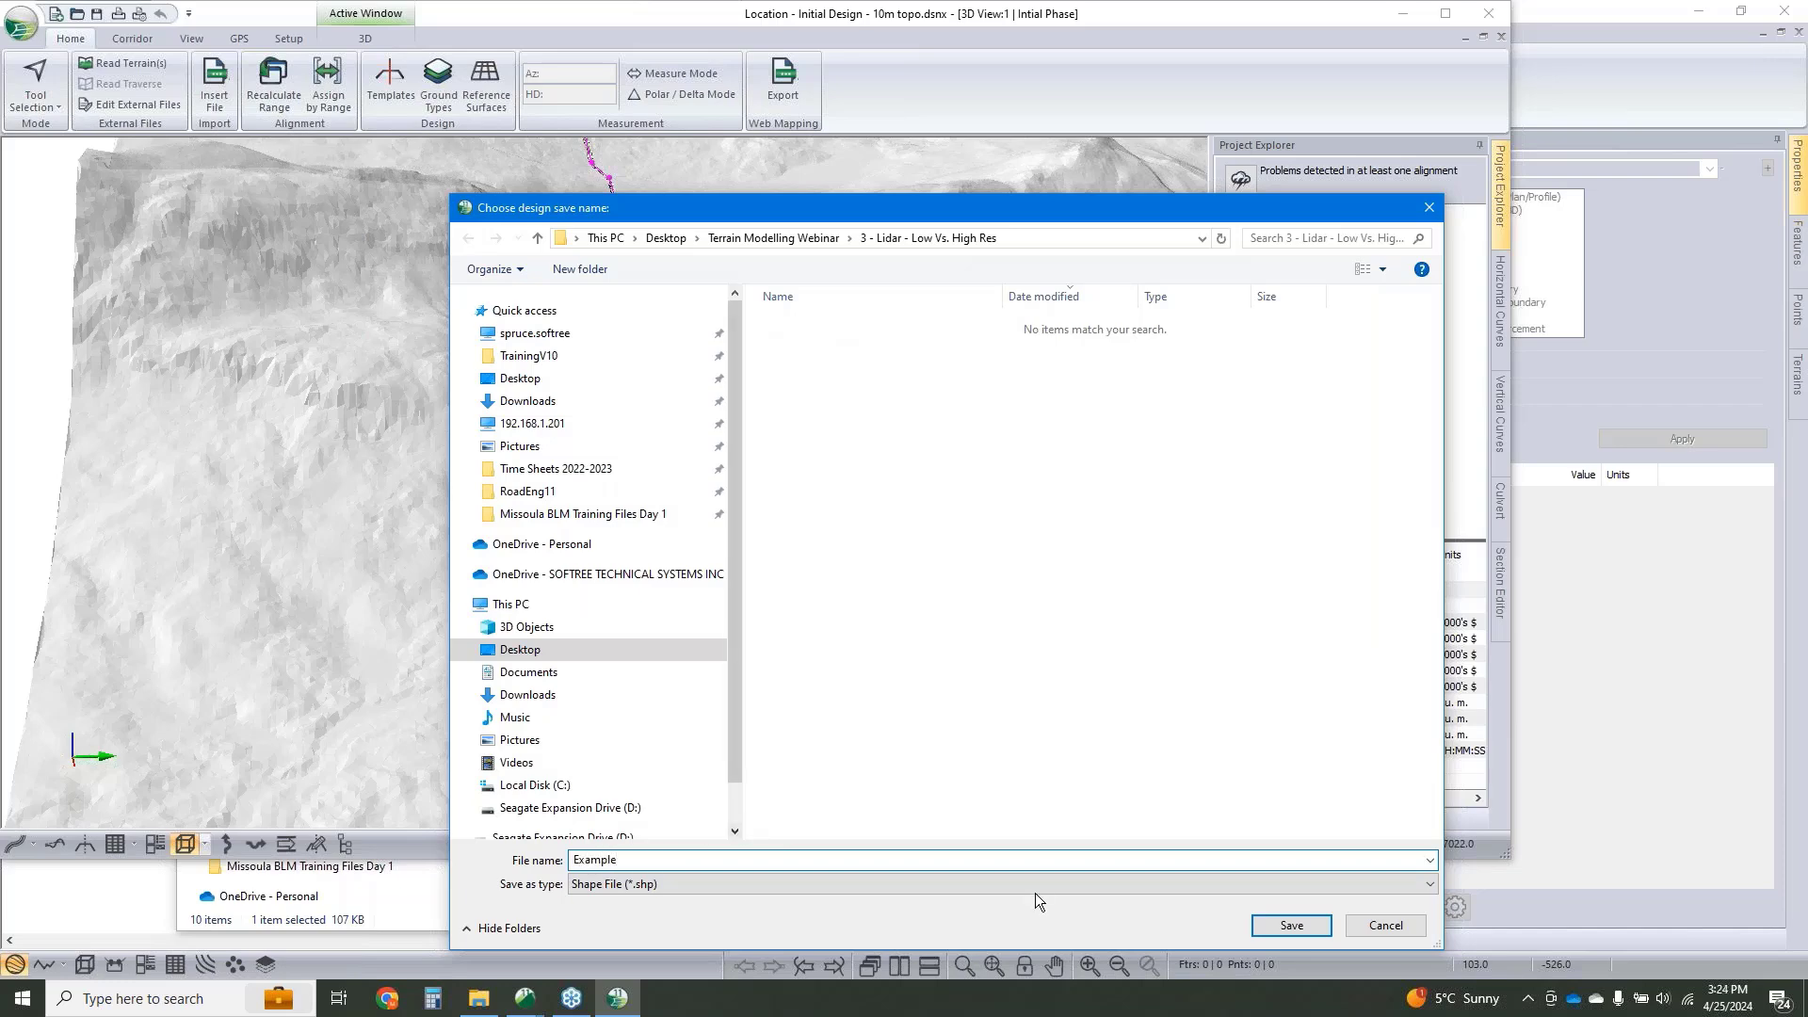
left_click(1291, 925)
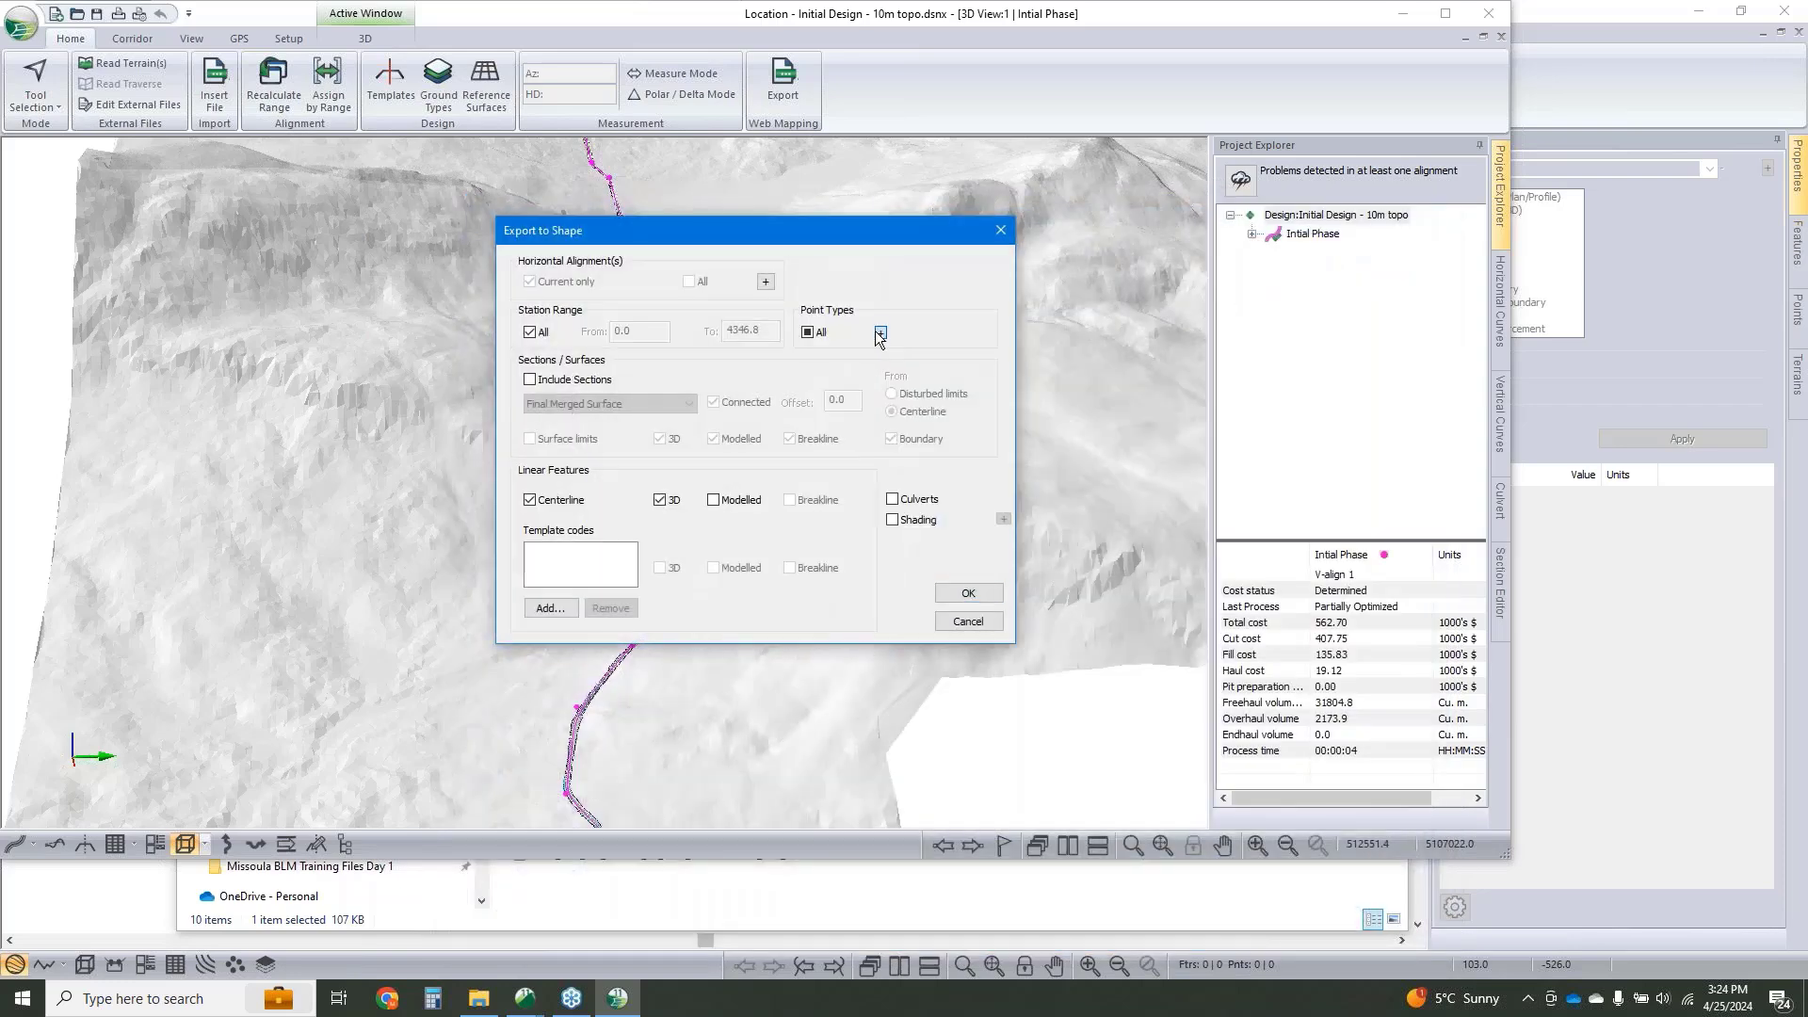
Restrict the exported point types to Plan Points, complete the 3D centerline shape export, and minimize the design window.
left_click(886, 334)
left_click(874, 383)
left_click(864, 357)
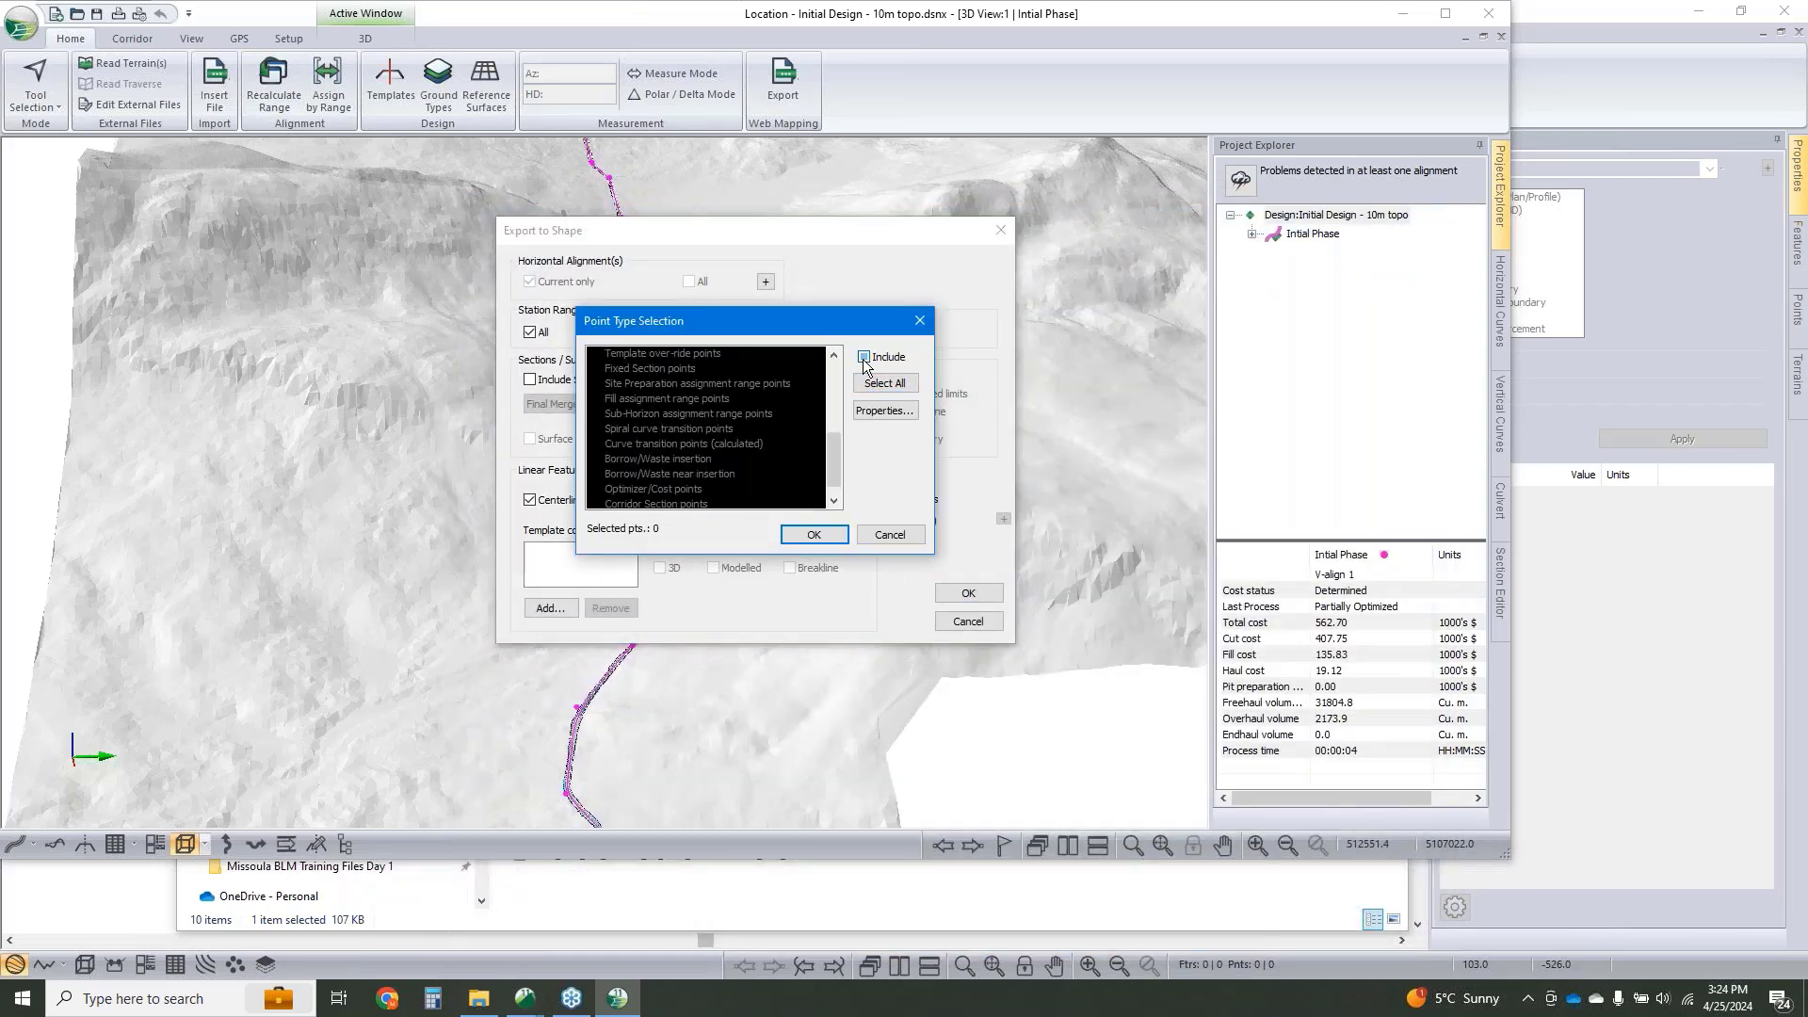
double_click(652, 368)
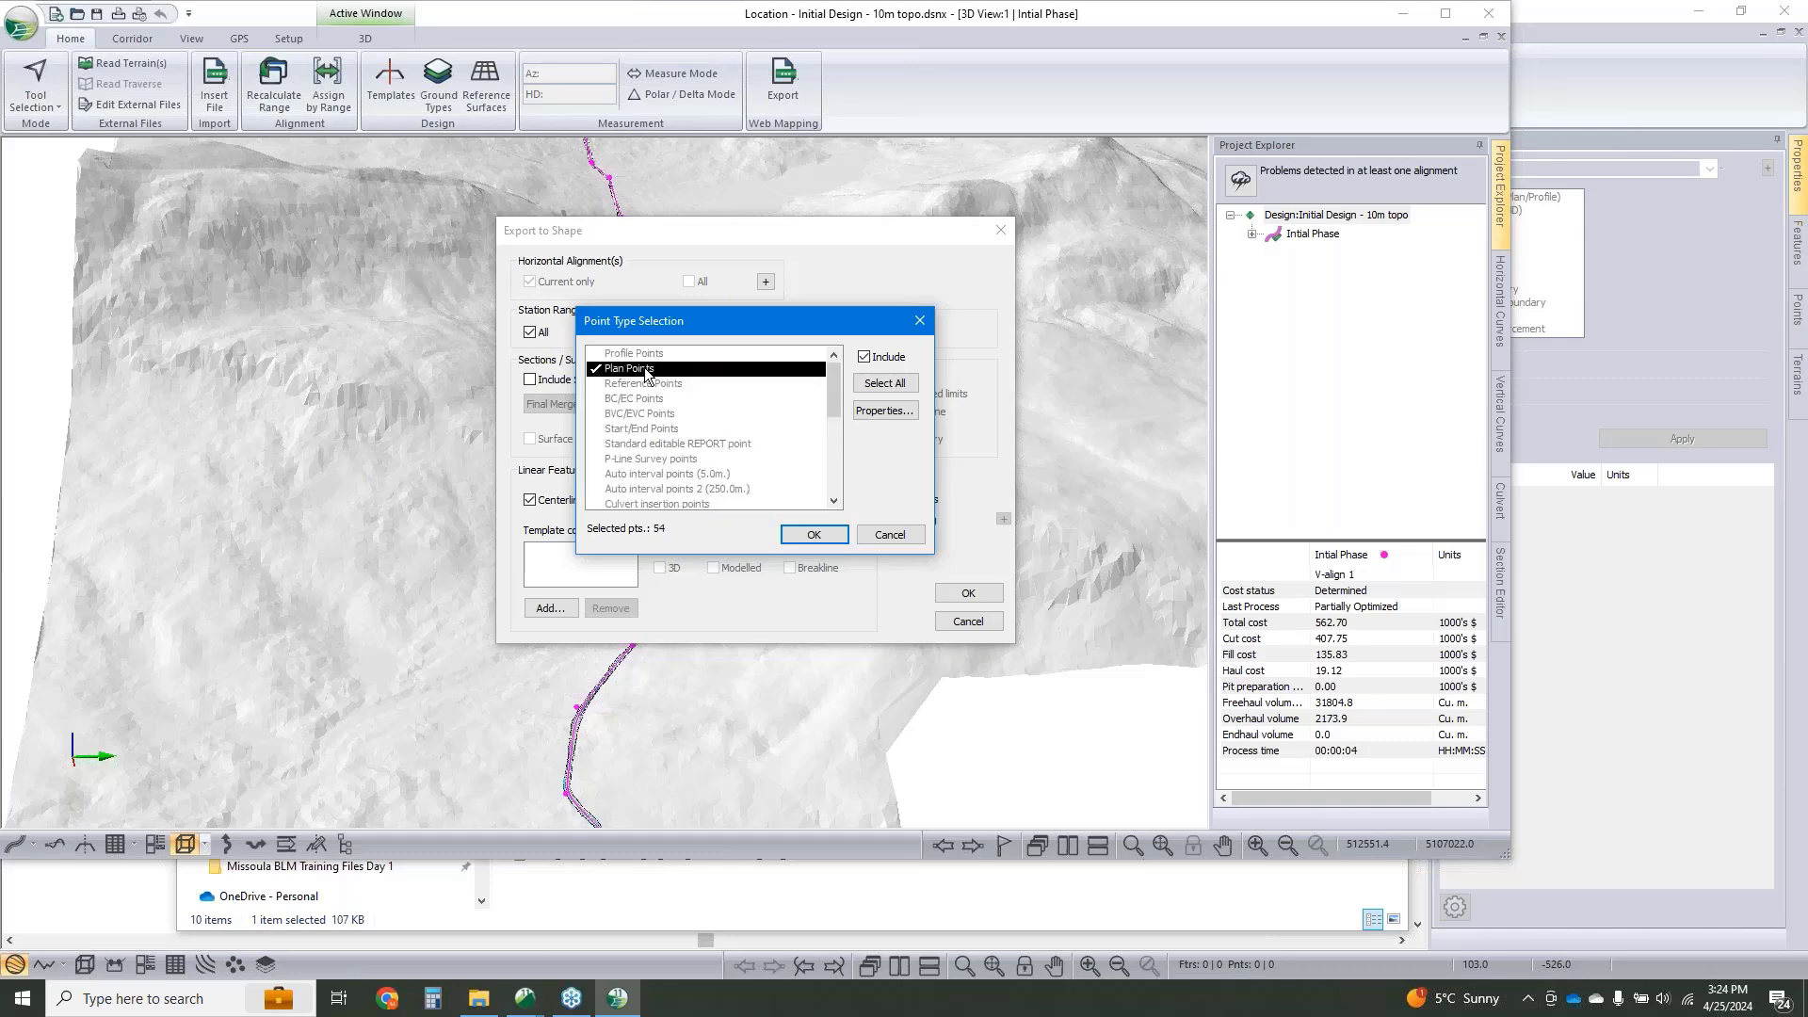
left_click(803, 535)
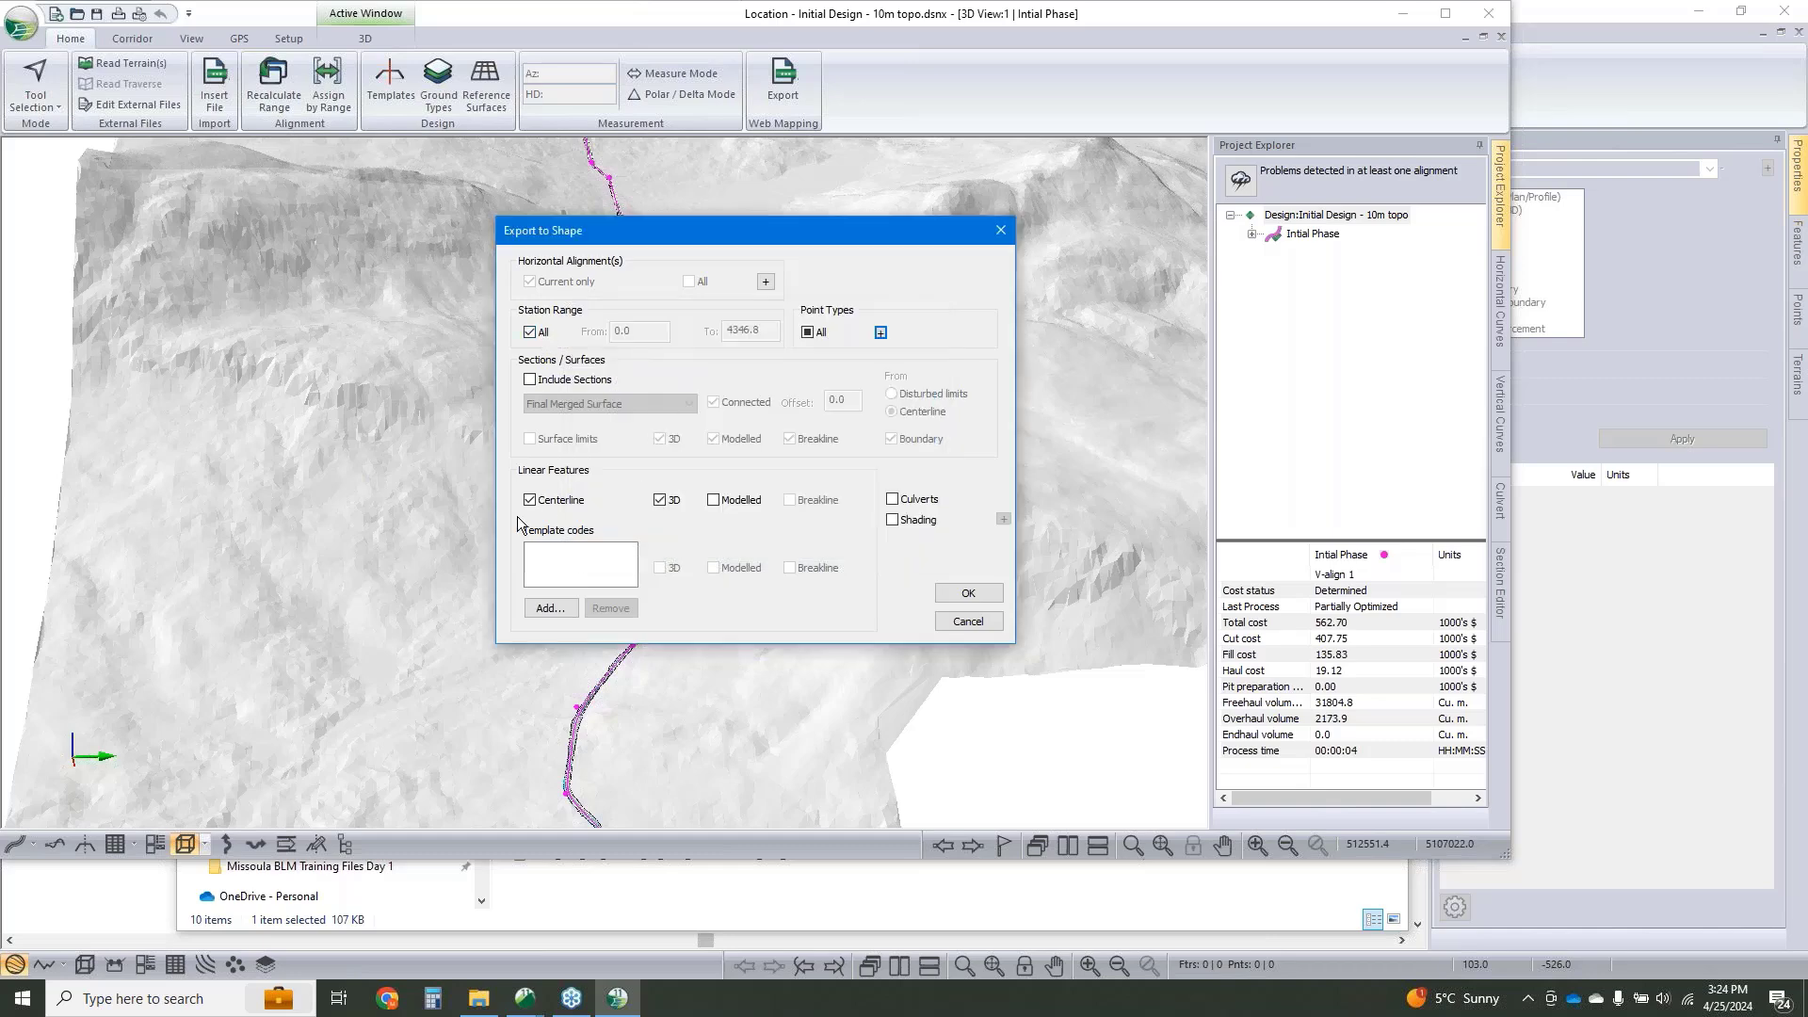
left_click(969, 597)
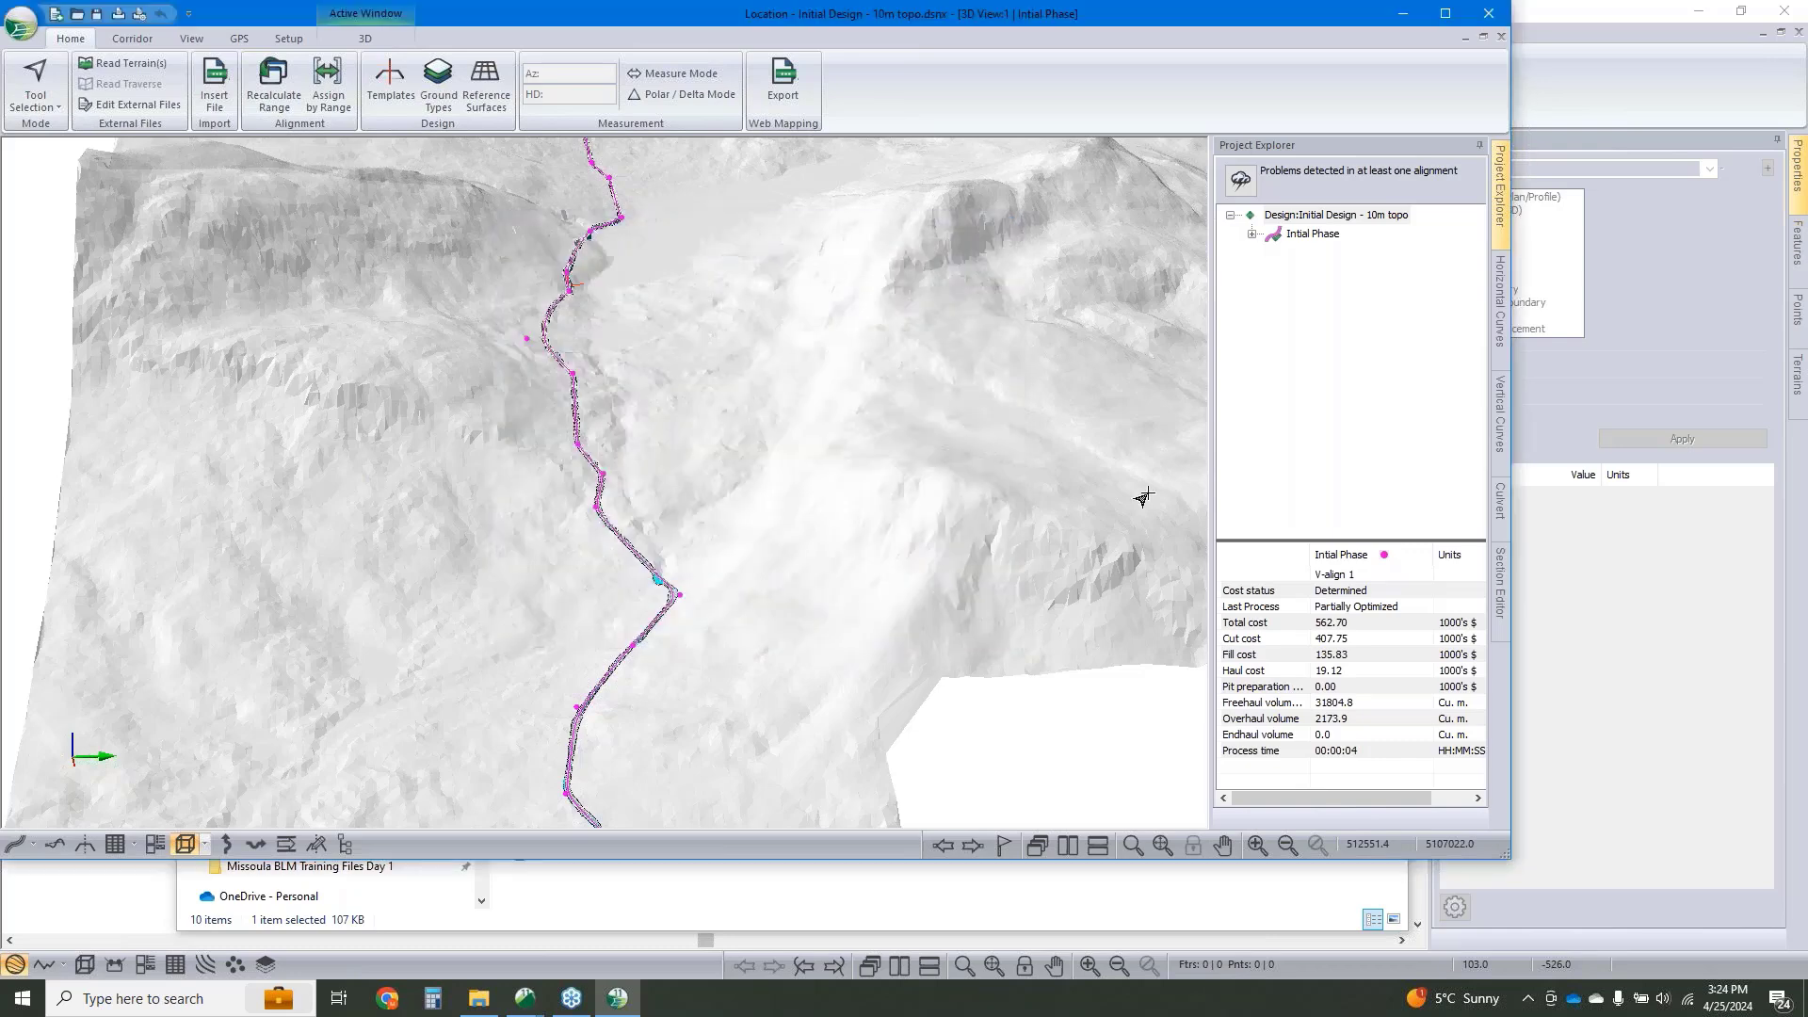
left_click(1404, 15)
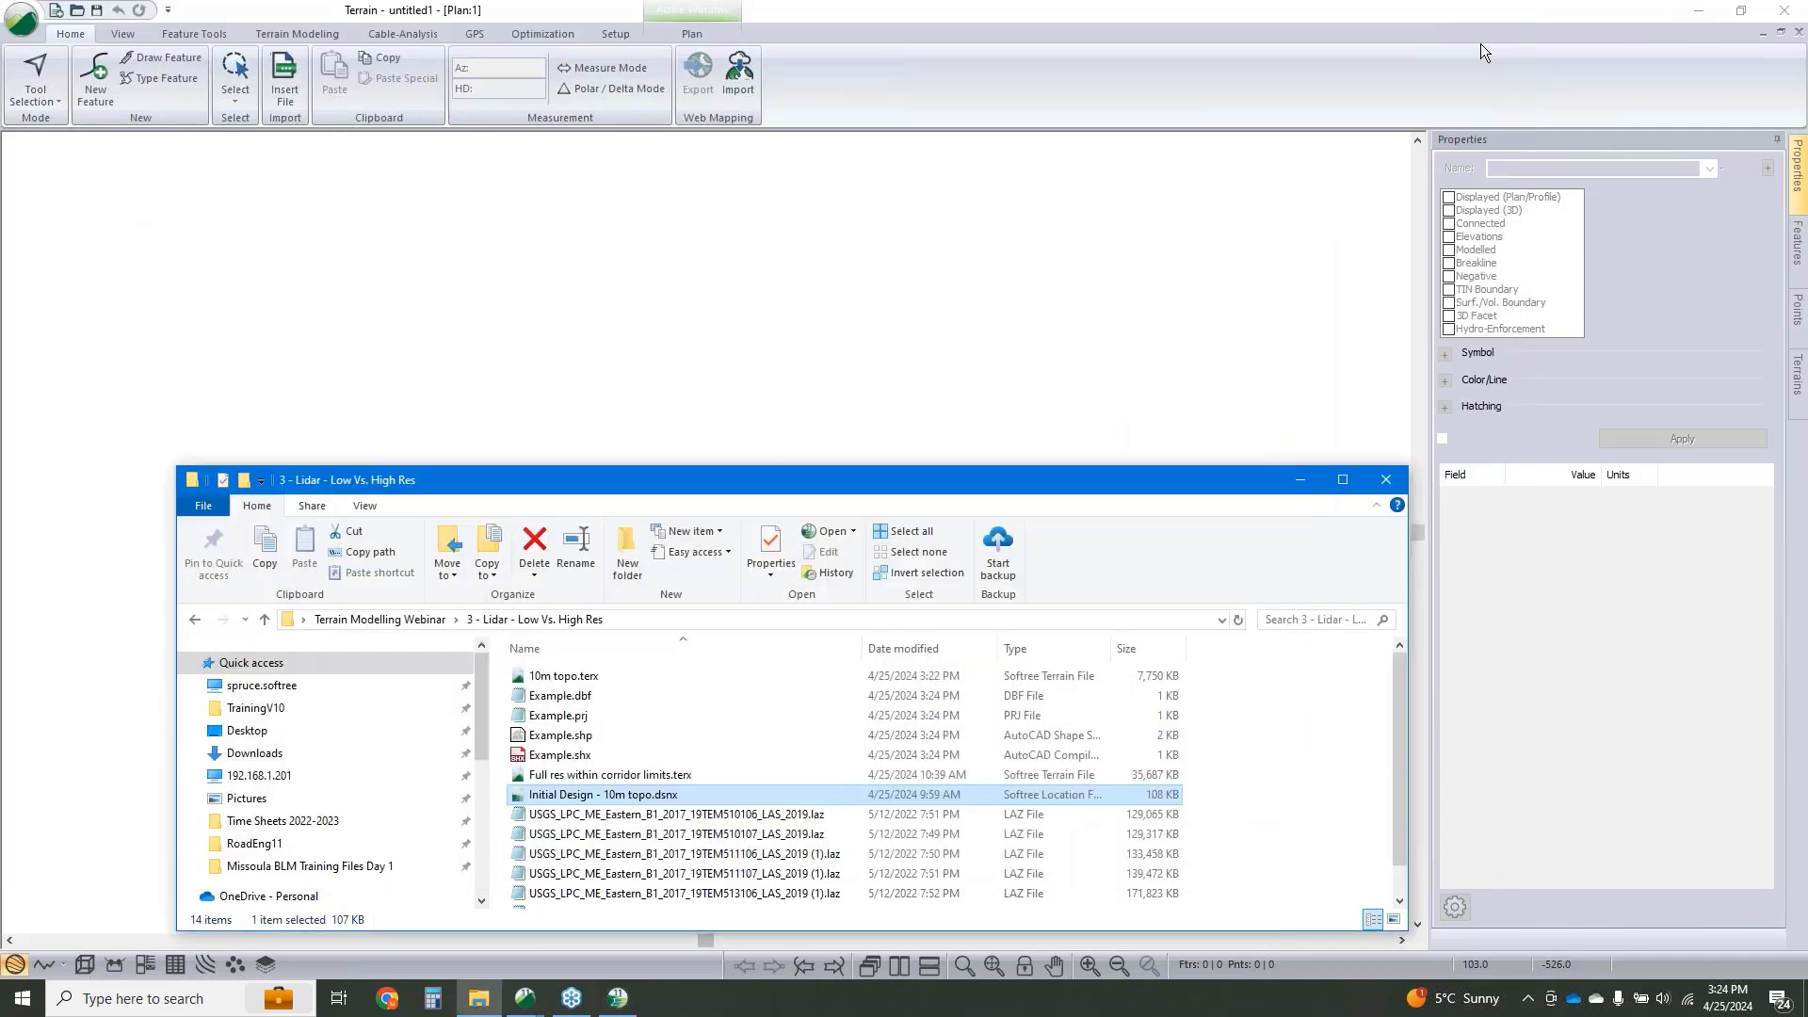
Start a new terrain and insert the Example.shp centerline with its attributes included and theme(s) added to the layer table.
left_click(1699, 11)
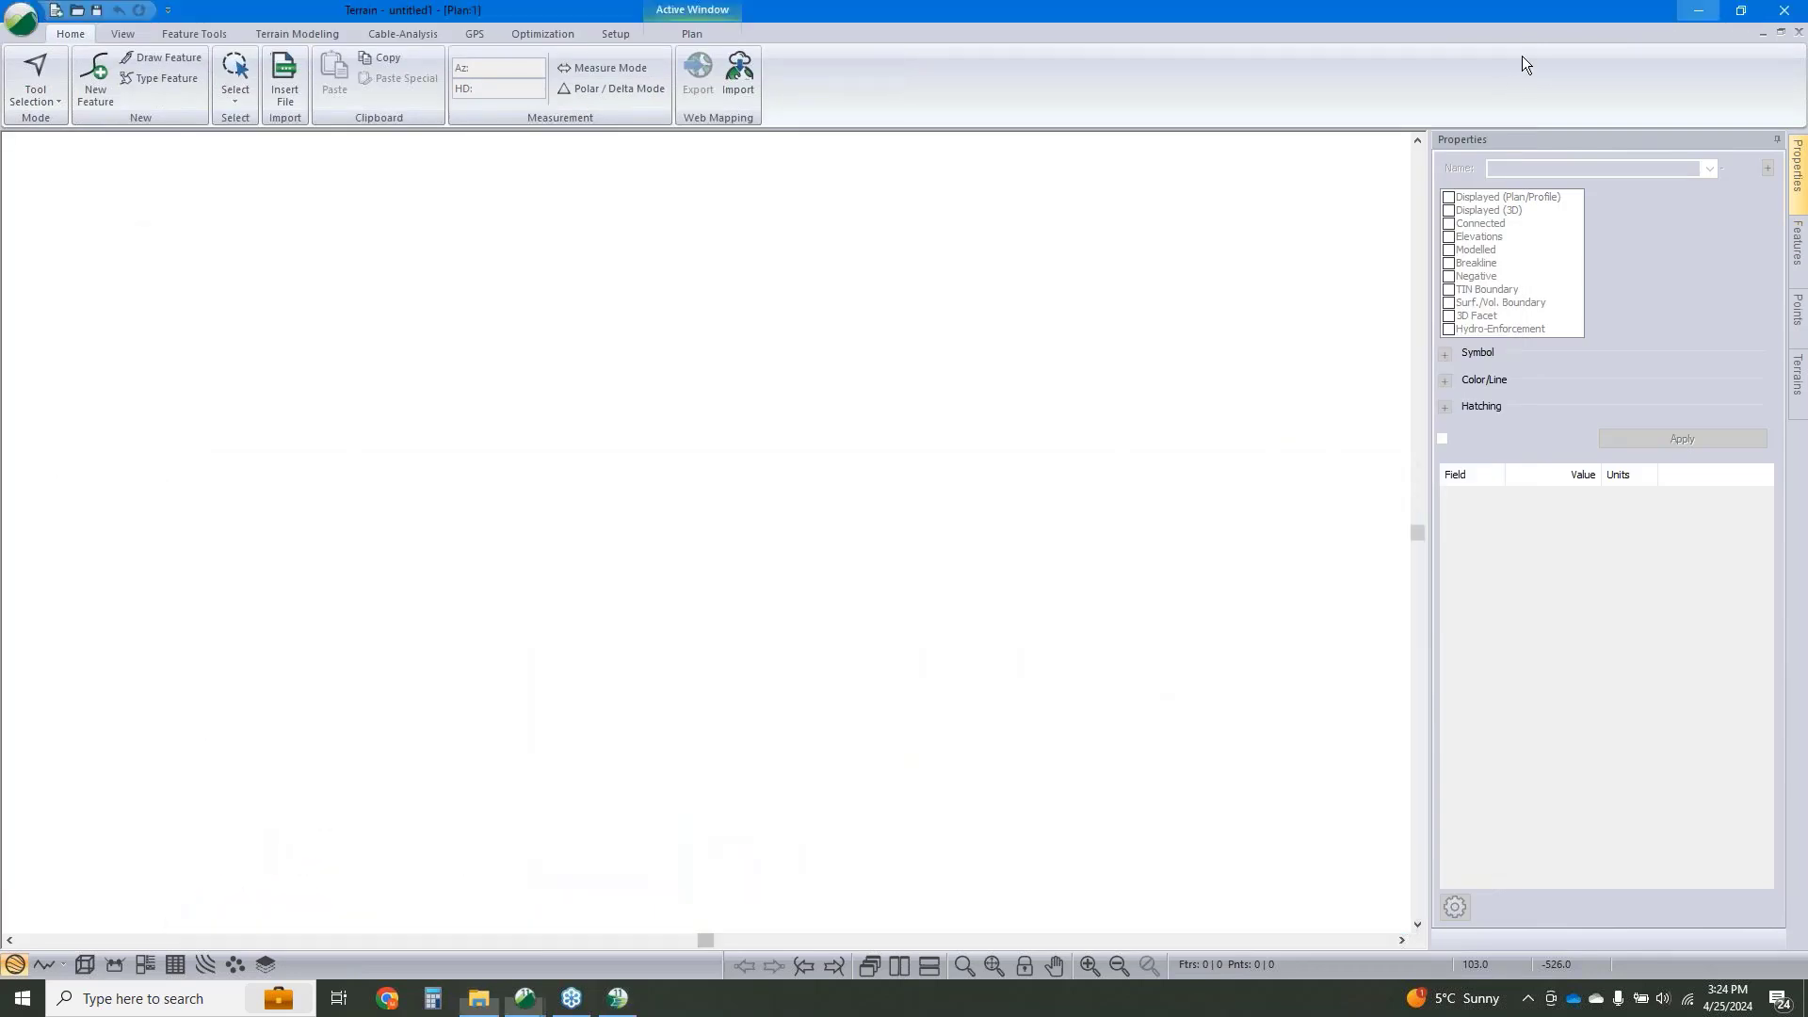
left_click(47, 139)
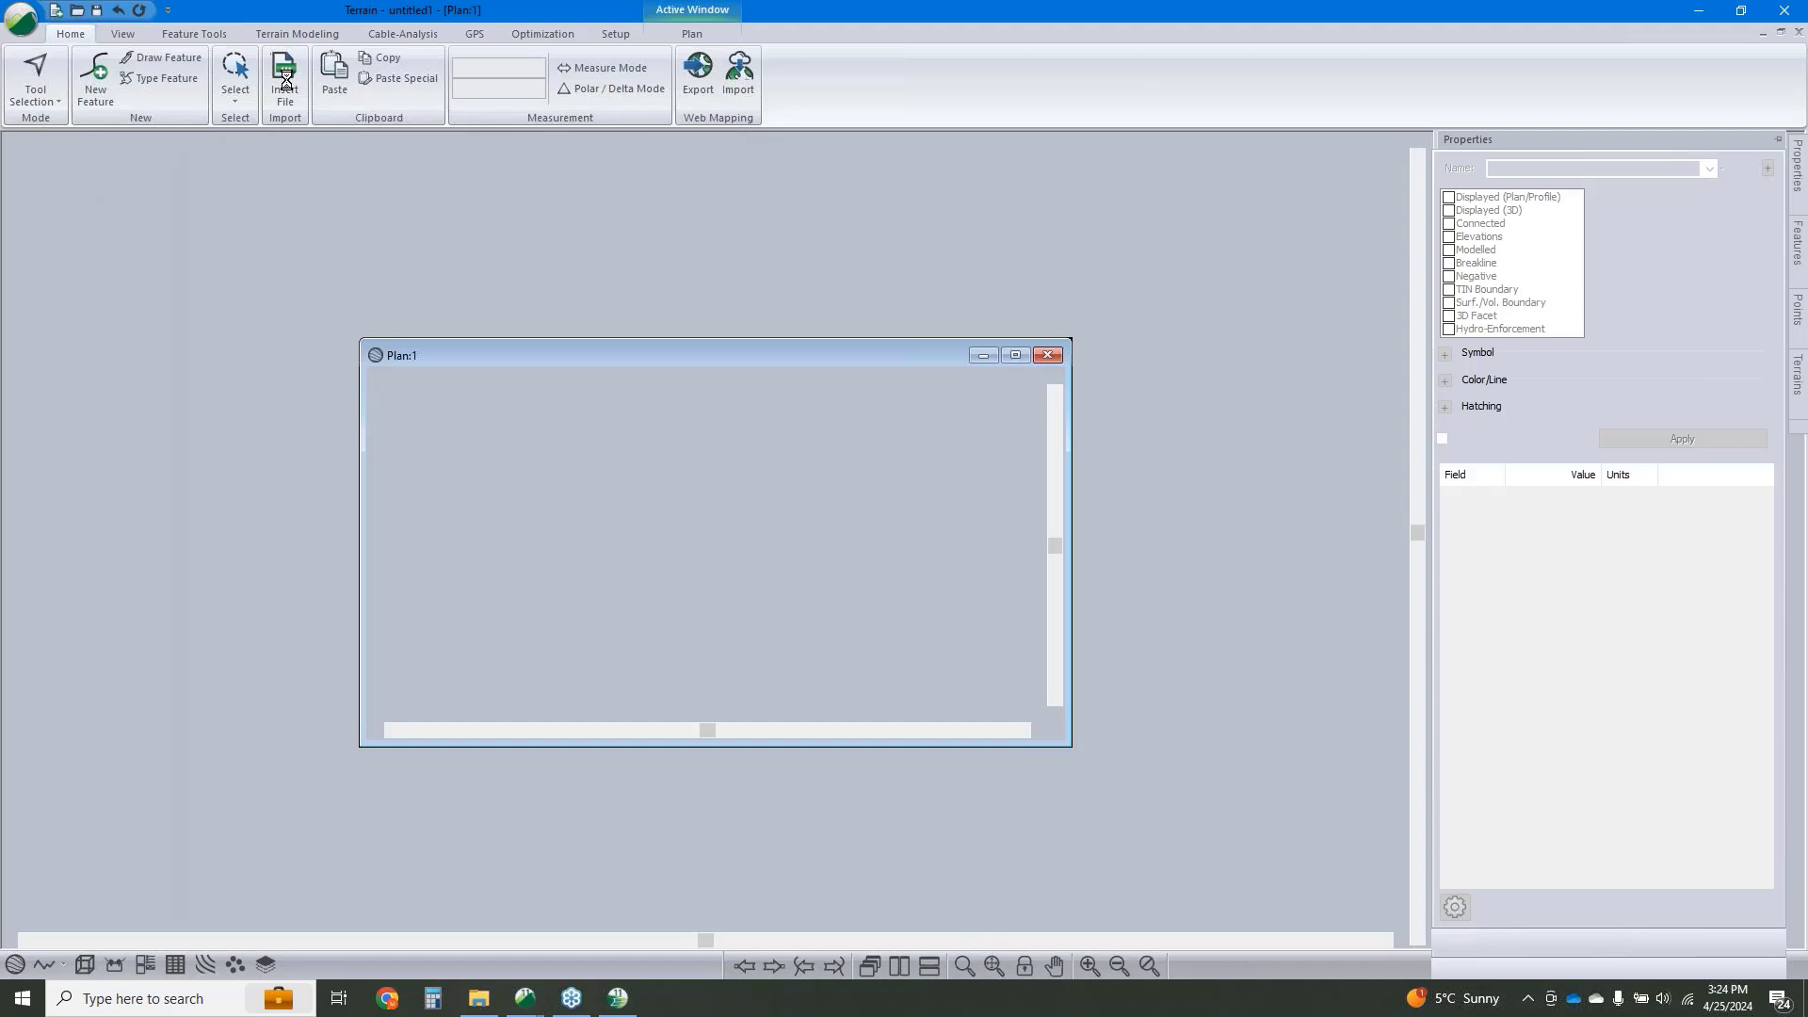
left_click(286, 82)
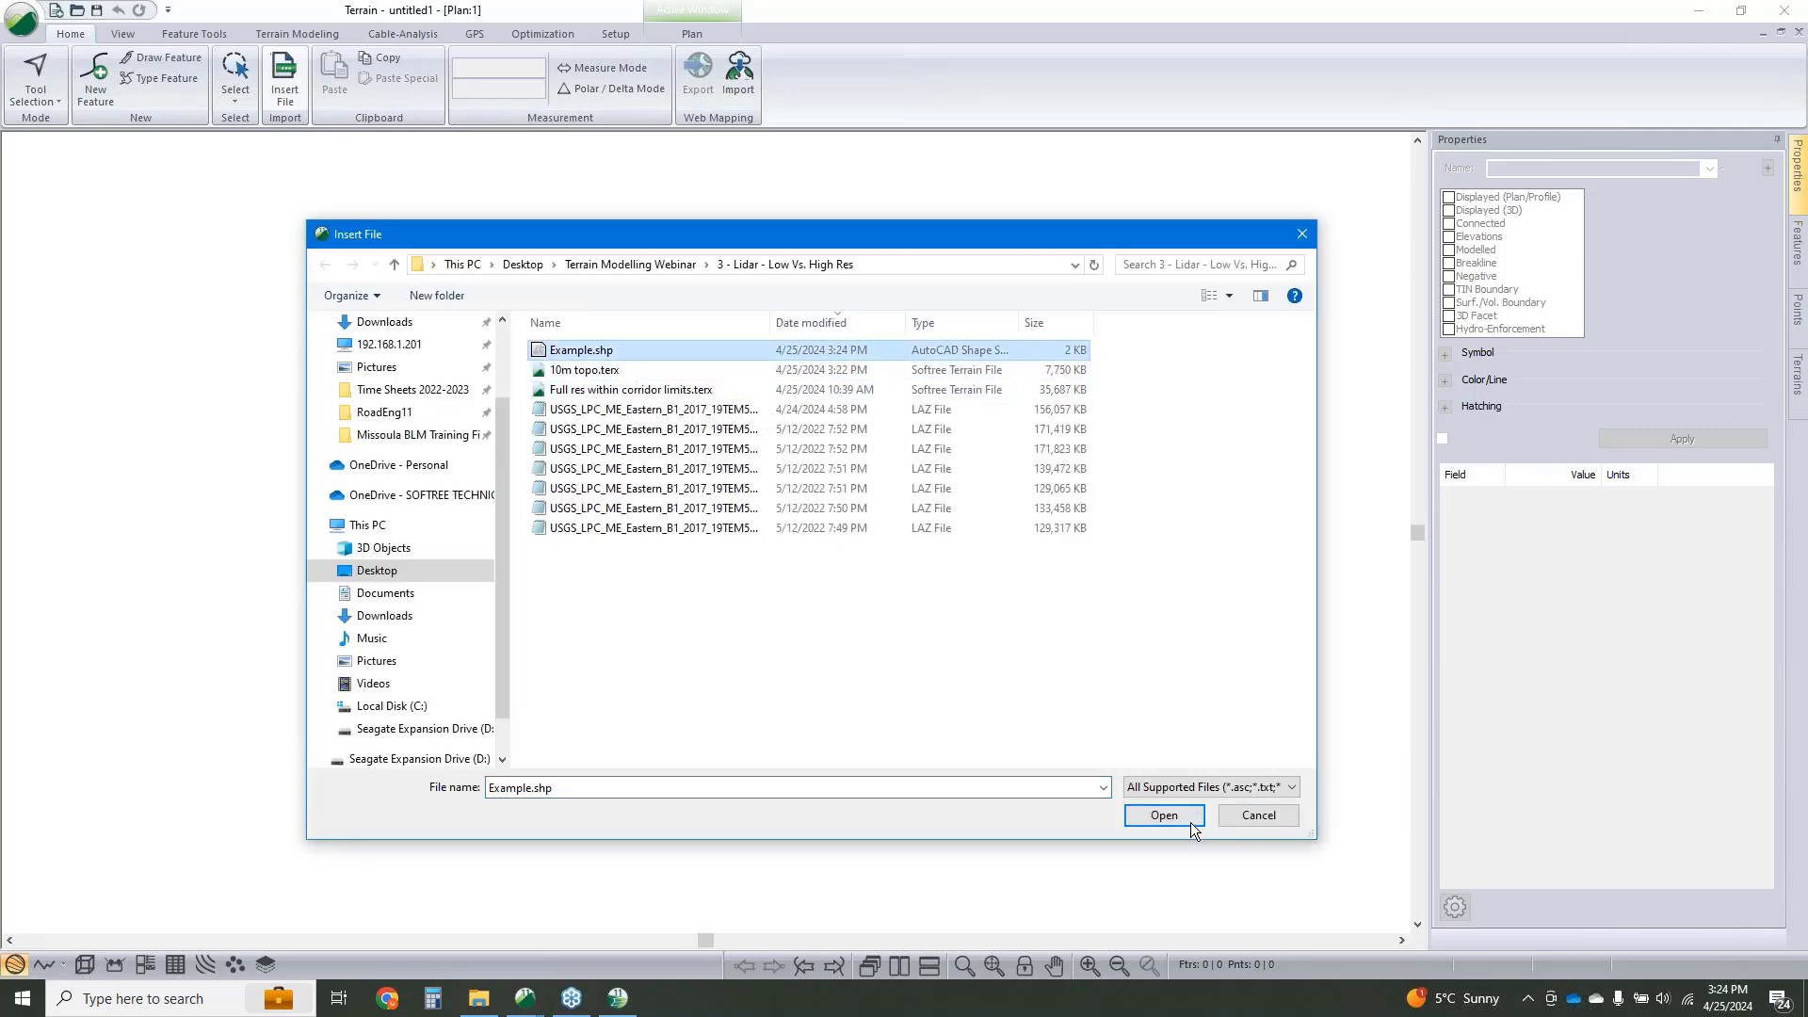
left_click(1191, 822)
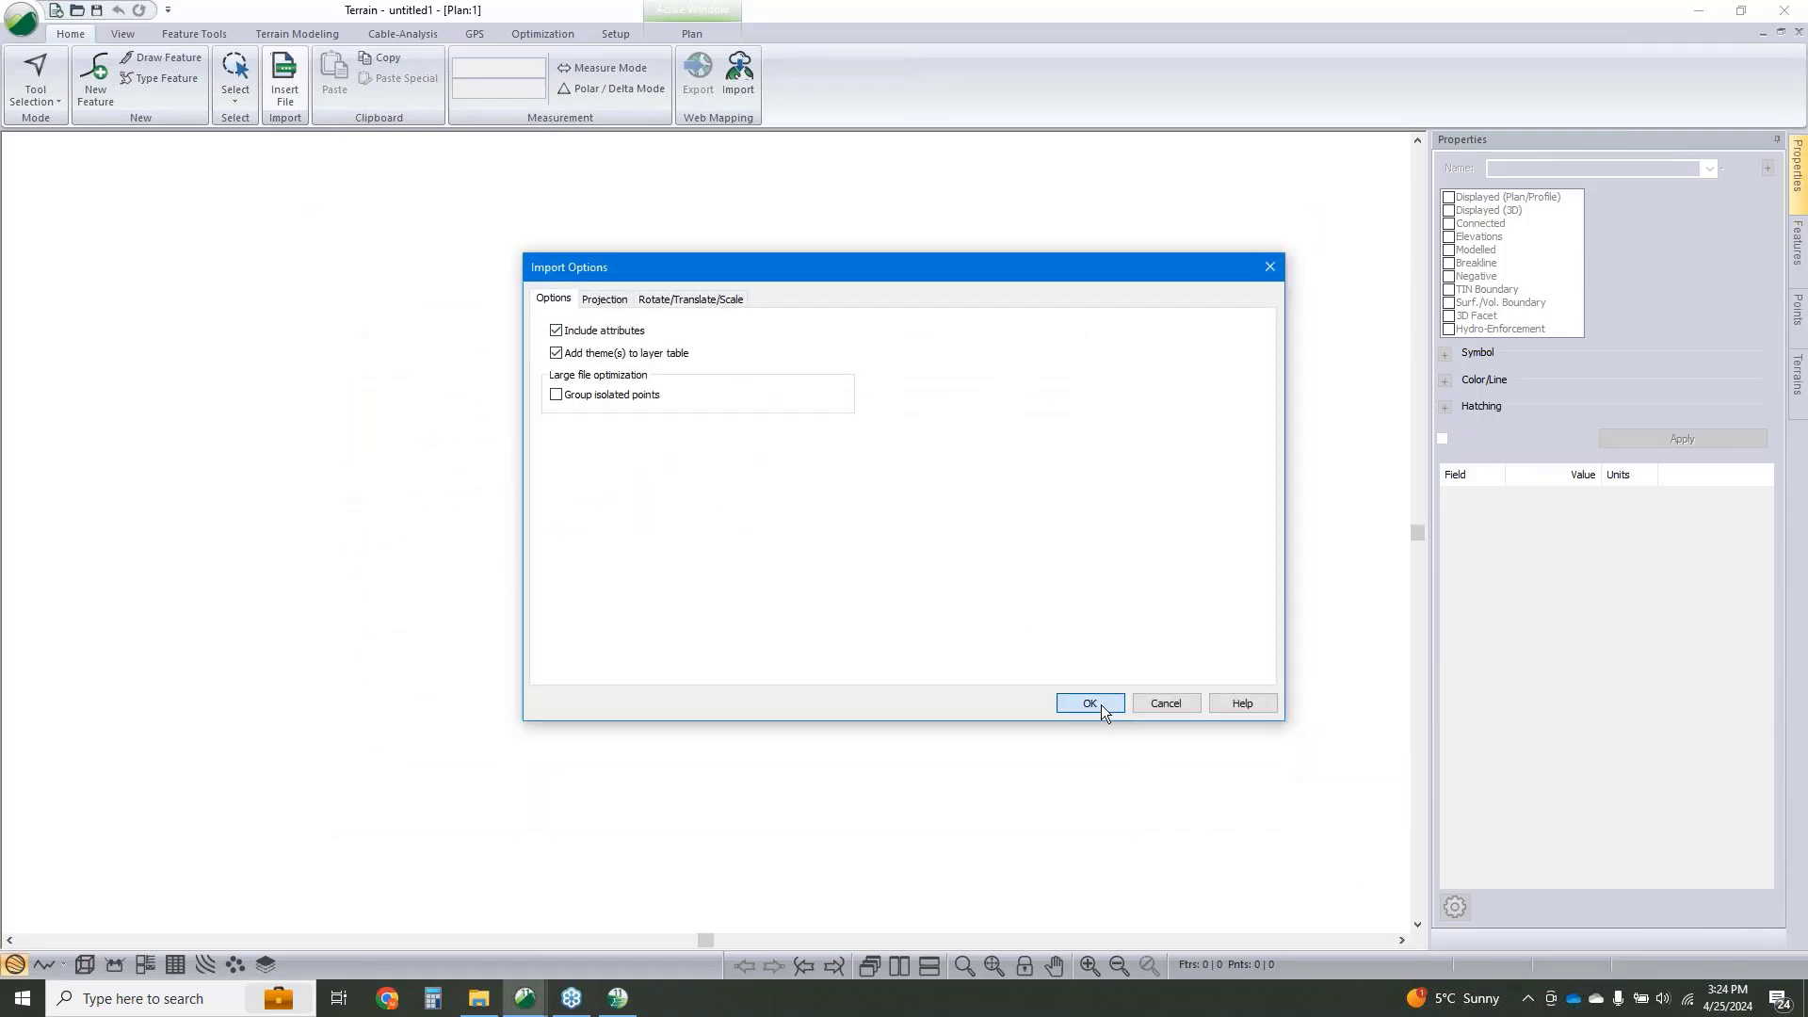
left_click(1102, 706)
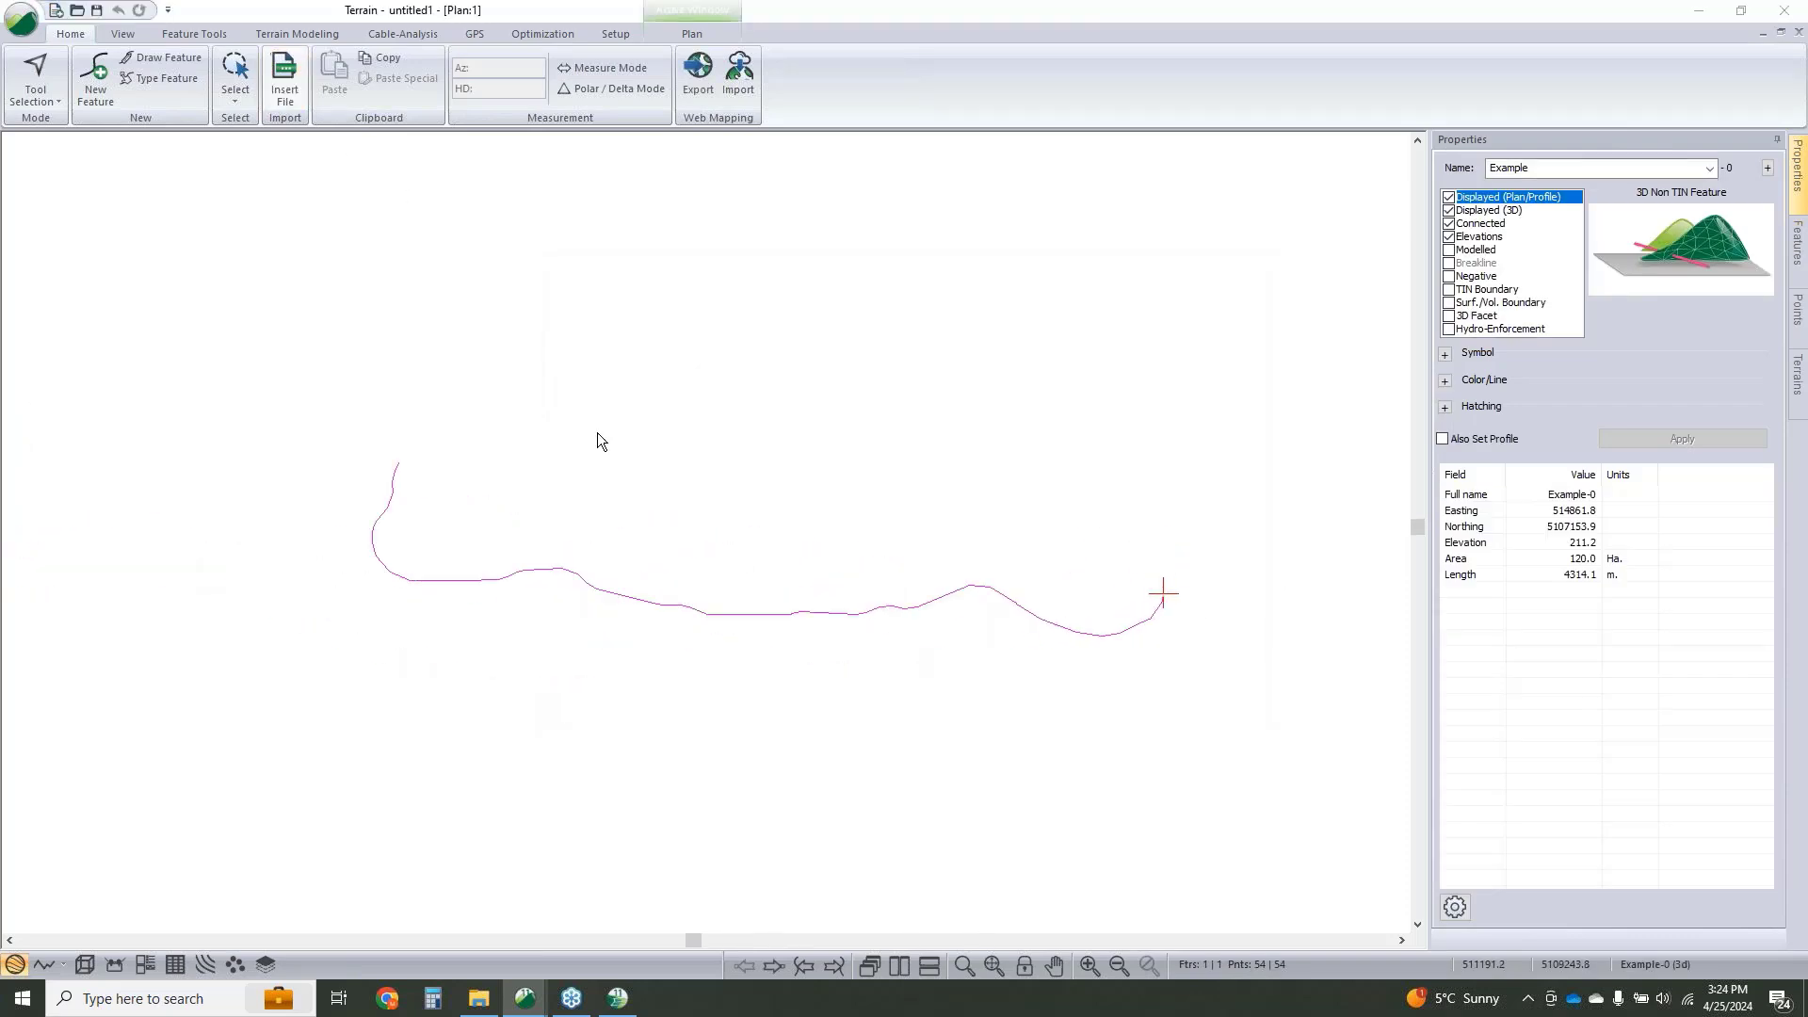
Select all seven USGS LAZ lidar files in the folder for insertion into the terrain.
left_click(650, 409)
left_click(634, 527, "shift")
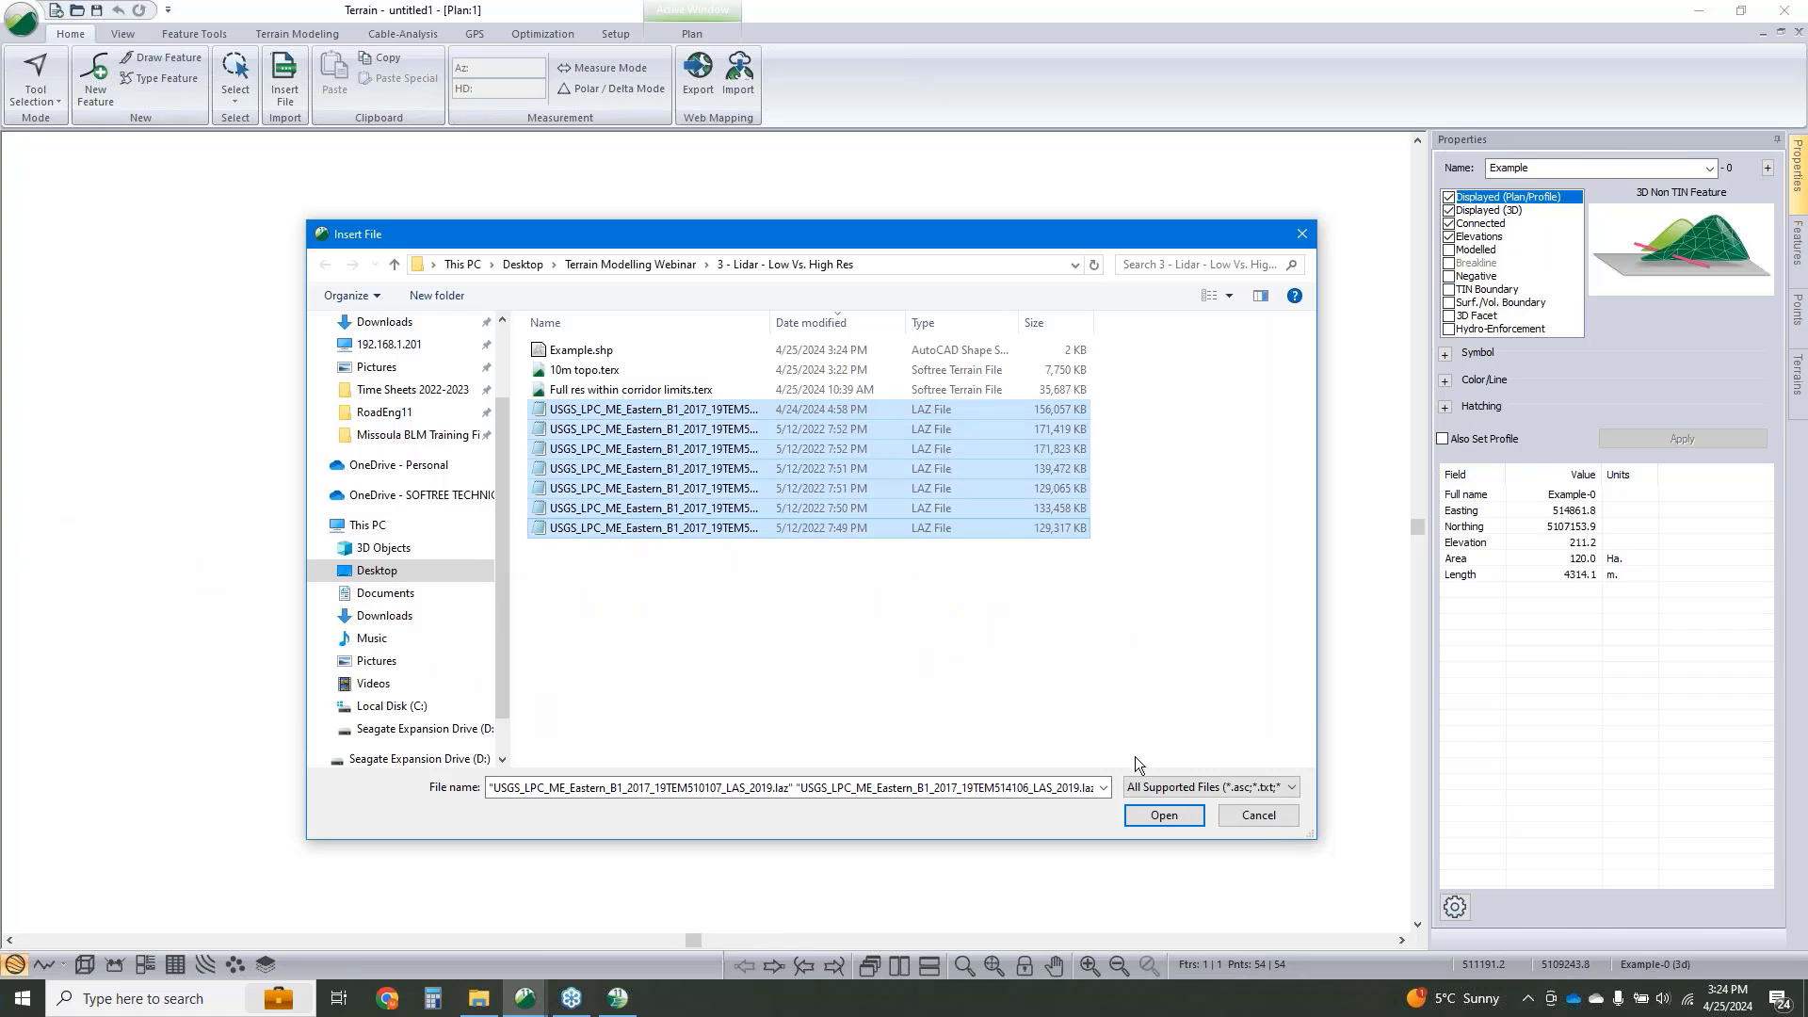
left_click(1162, 816)
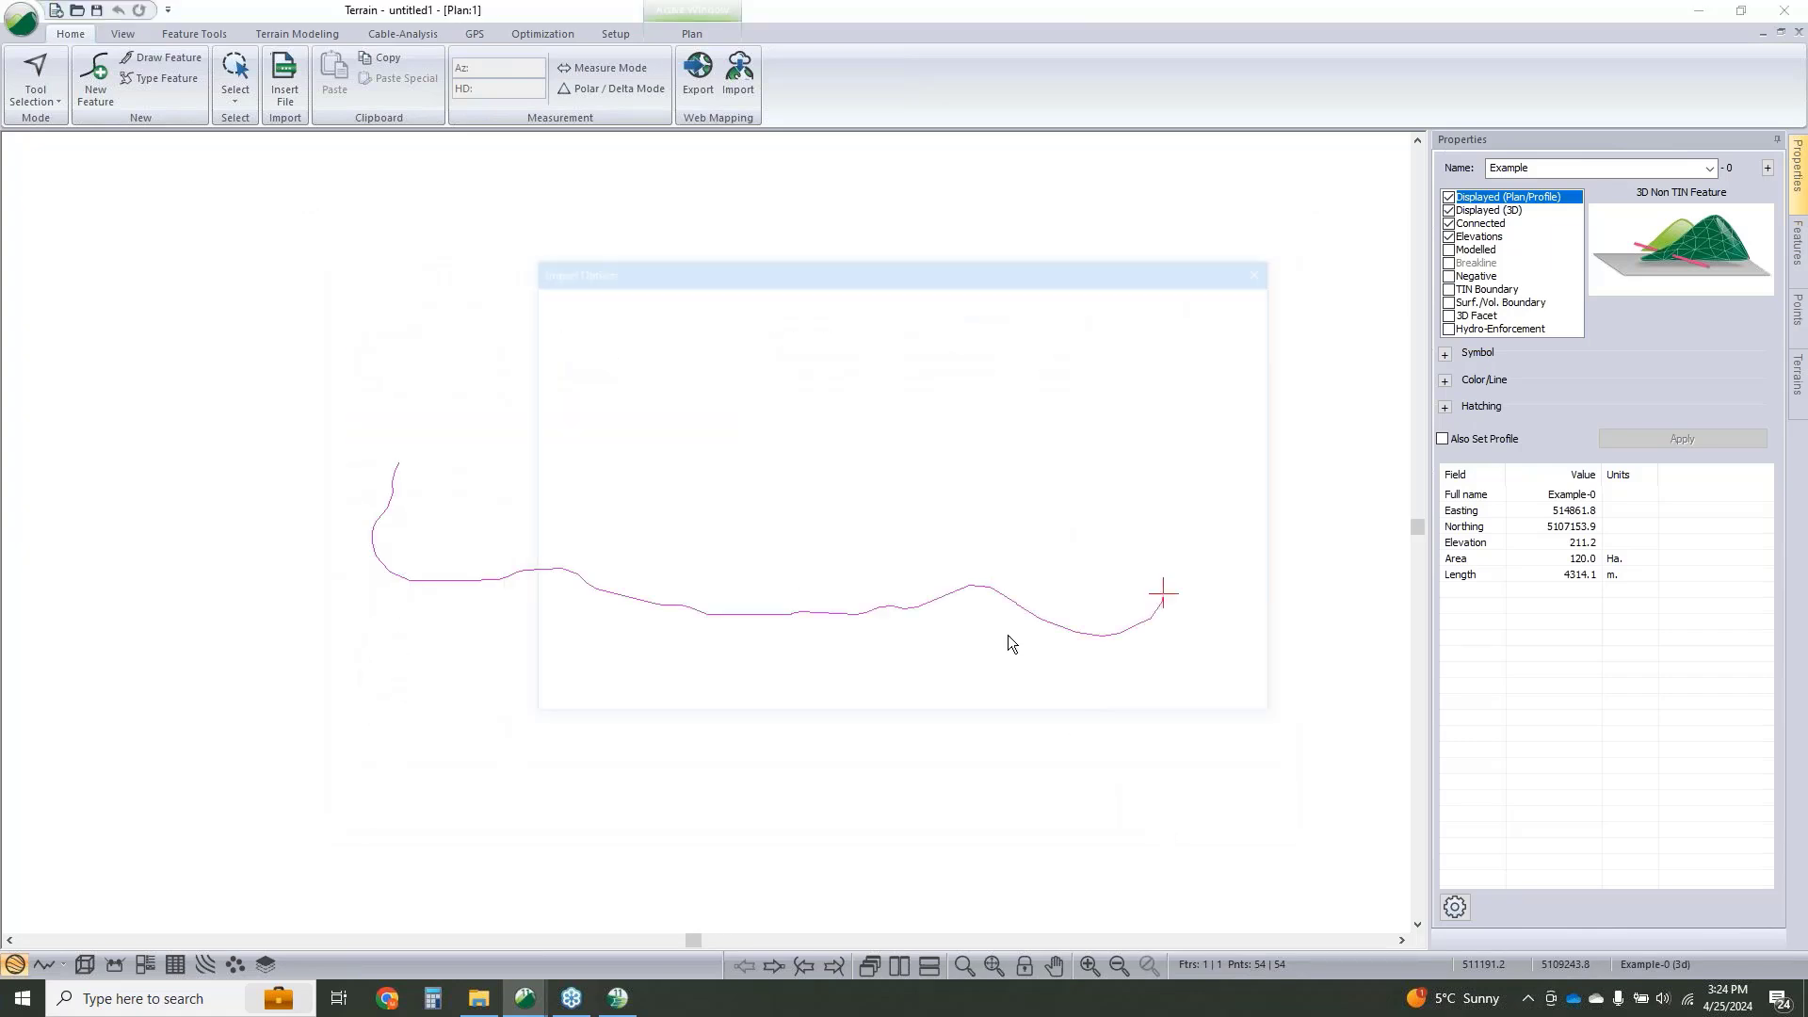
Add a corridor filtering region to the lidar import that follows the Example-0 feature with a corridor width of 200.
left_click(671, 302)
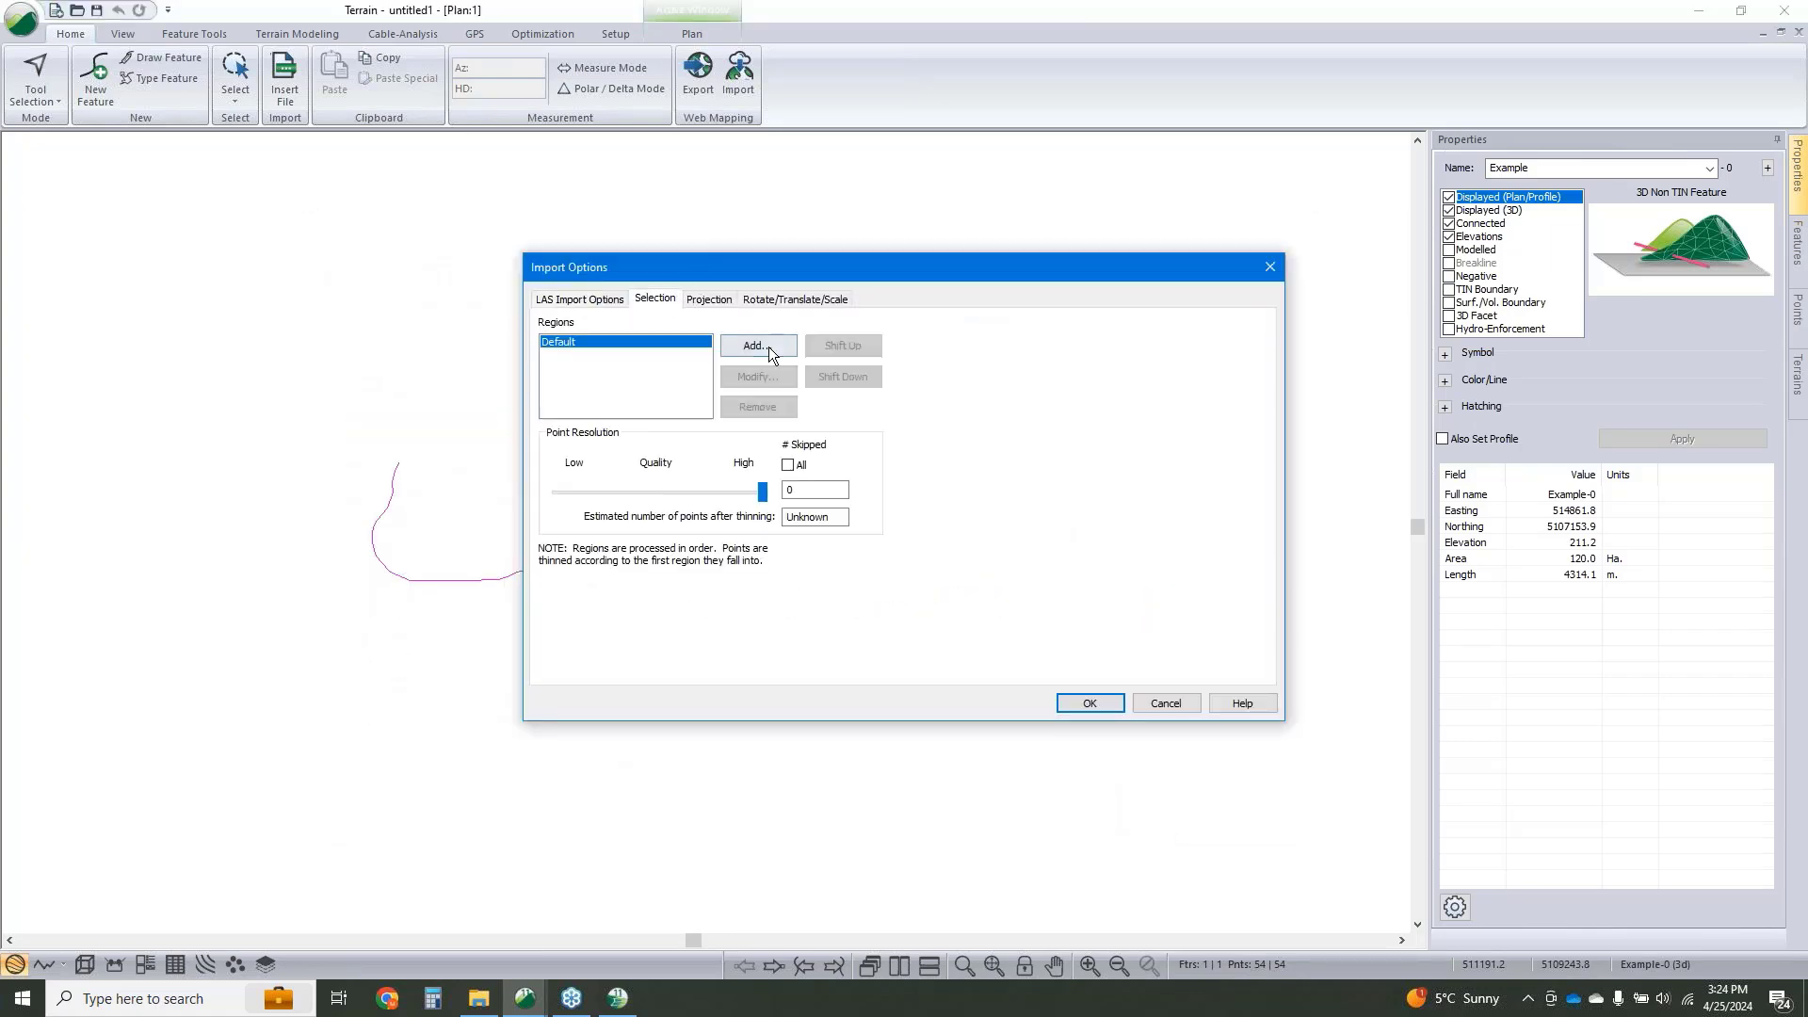
left_click(763, 347)
left_click(836, 396)
left_click(1017, 445)
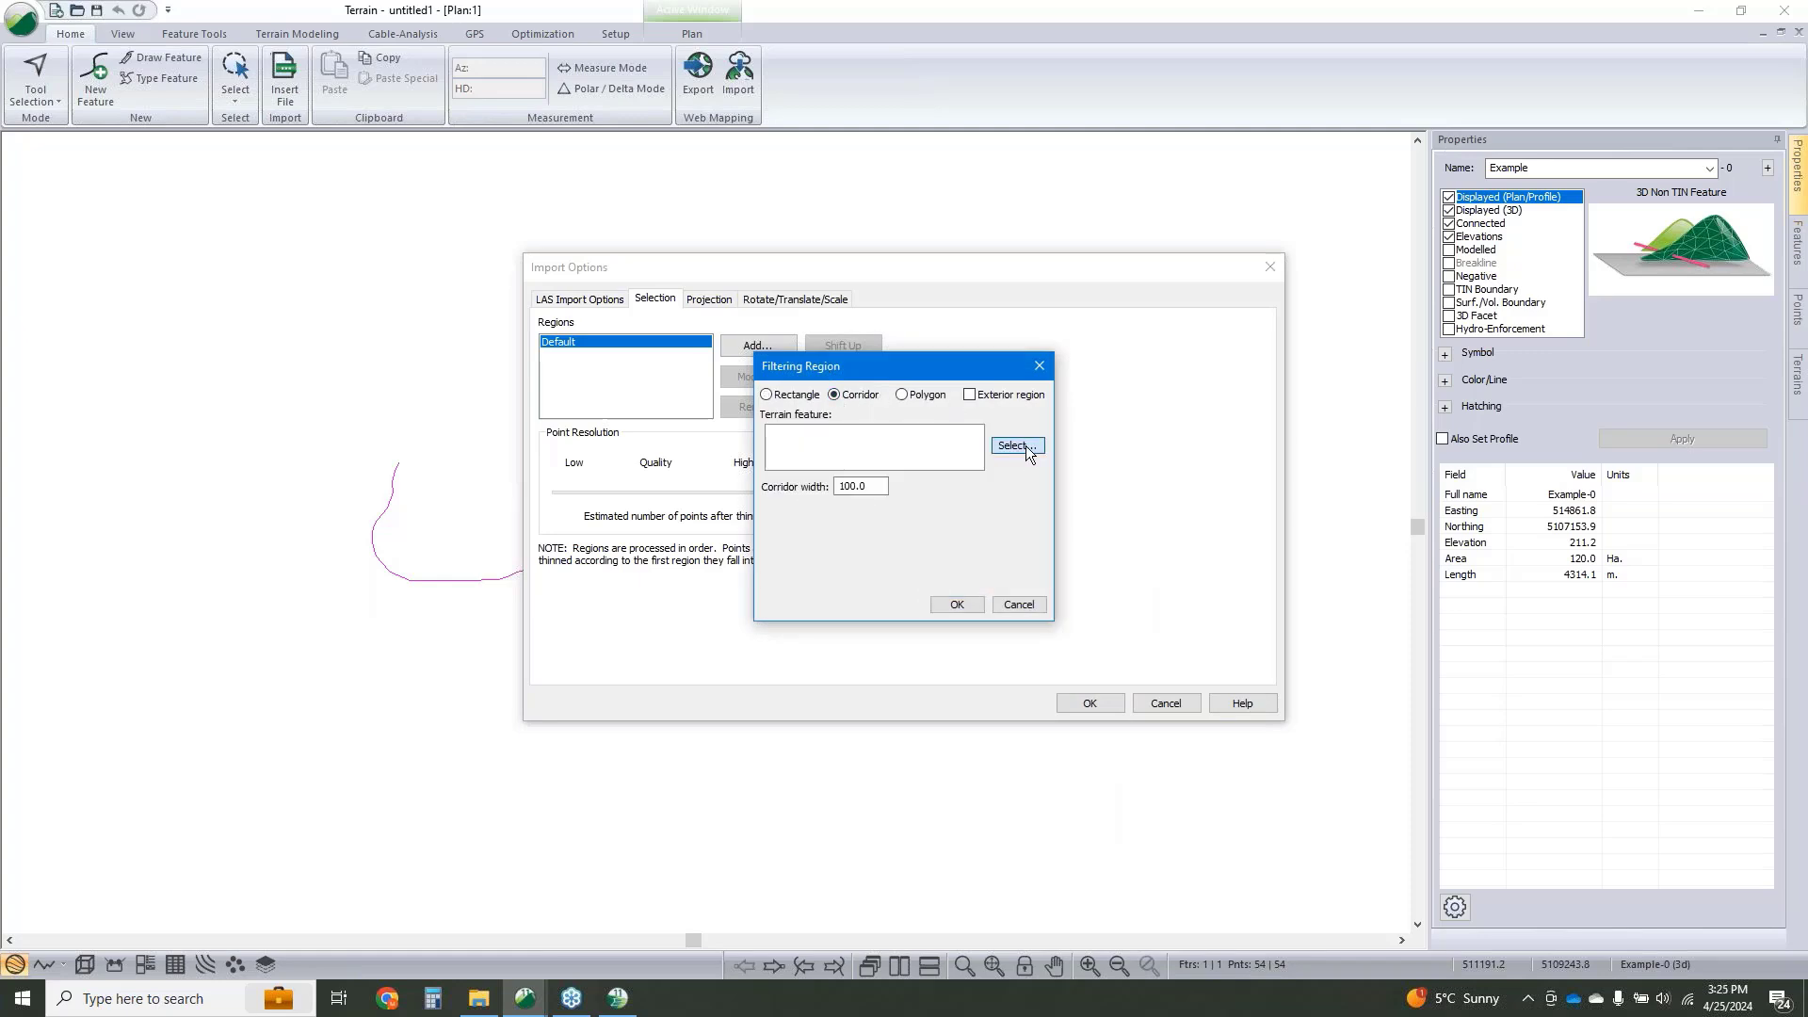
left_click(772, 339)
left_click(1052, 631)
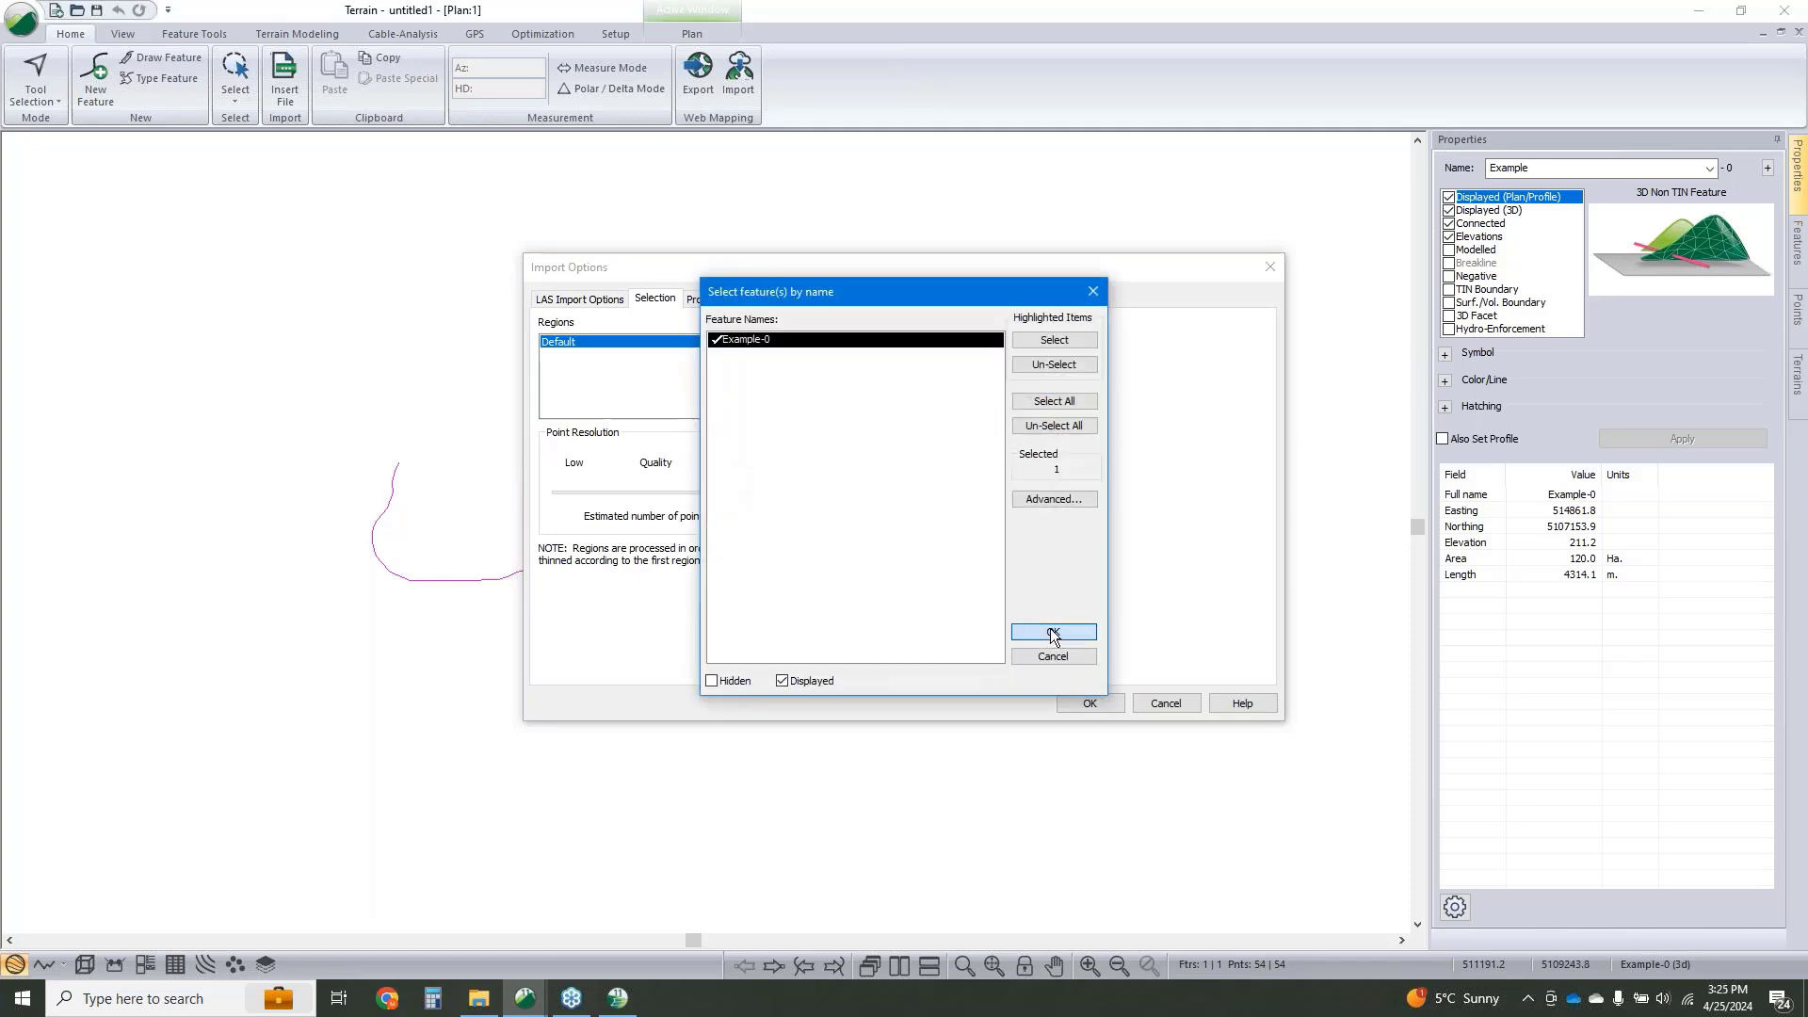
left_click_drag(846, 483, 824, 485)
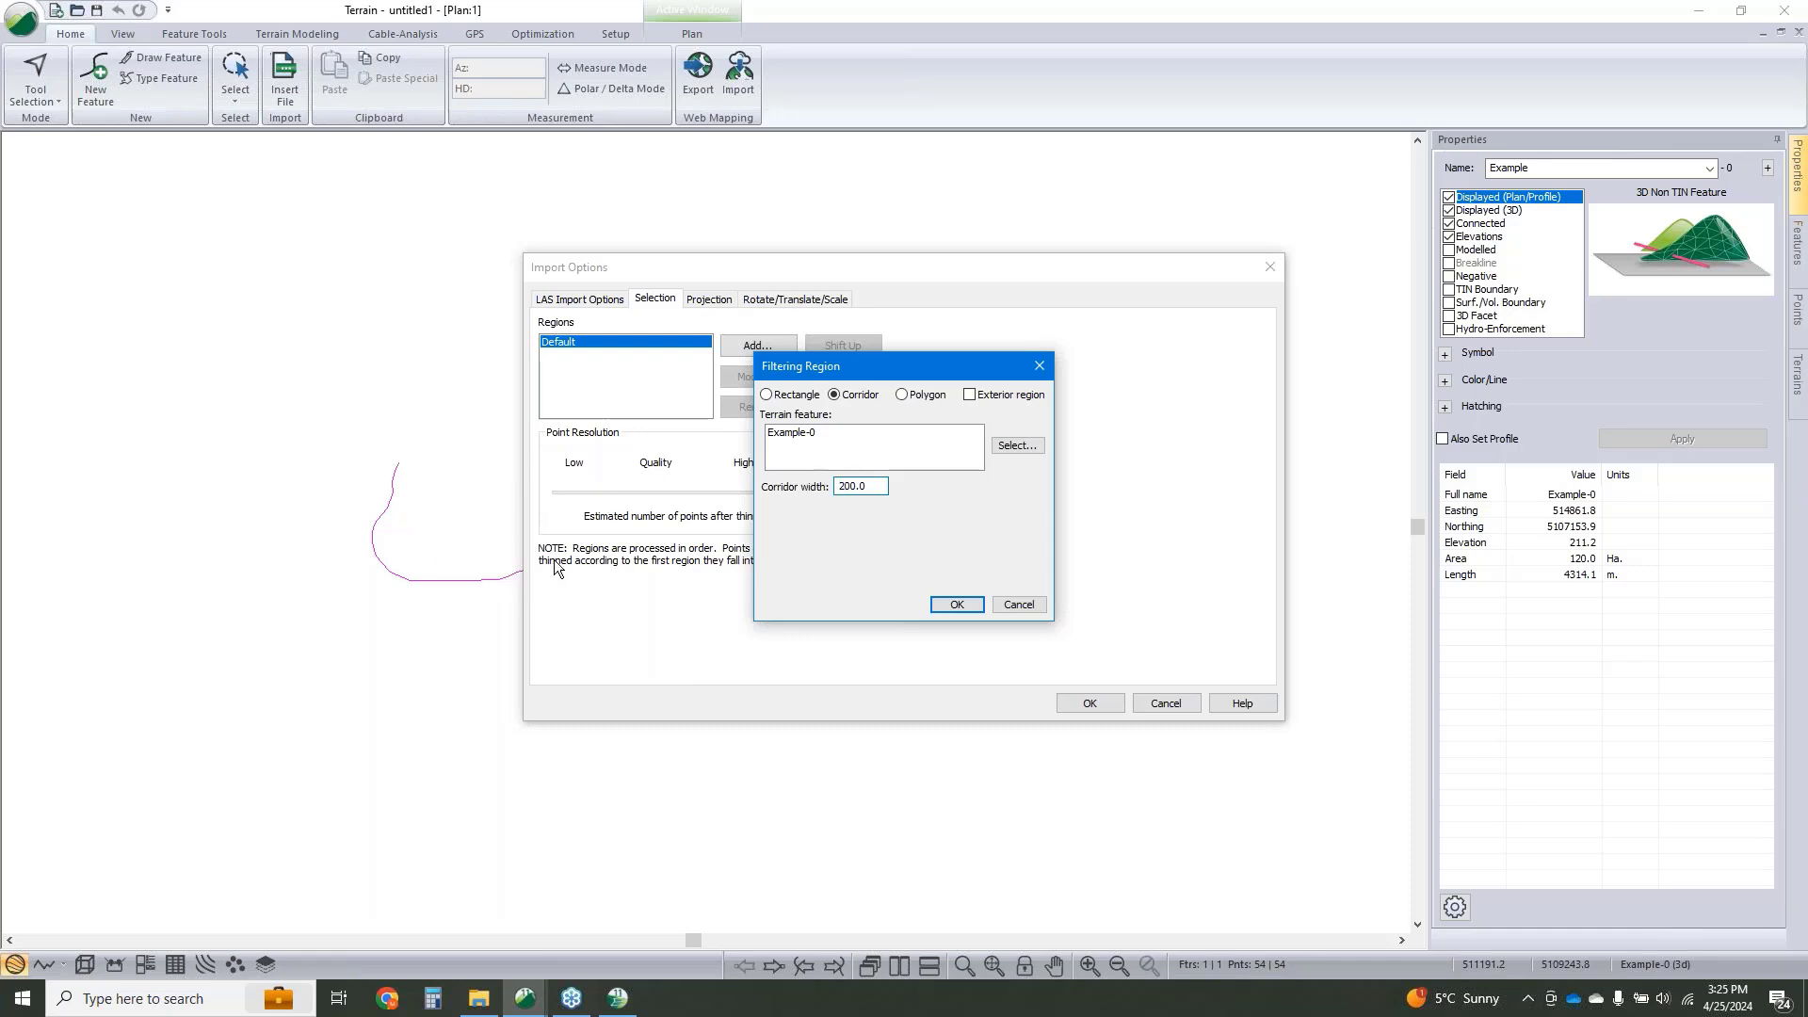
left_click(961, 604)
Set the Default region to skip all points outside the corridor, and cancel the lidar import.
left_click(573, 354)
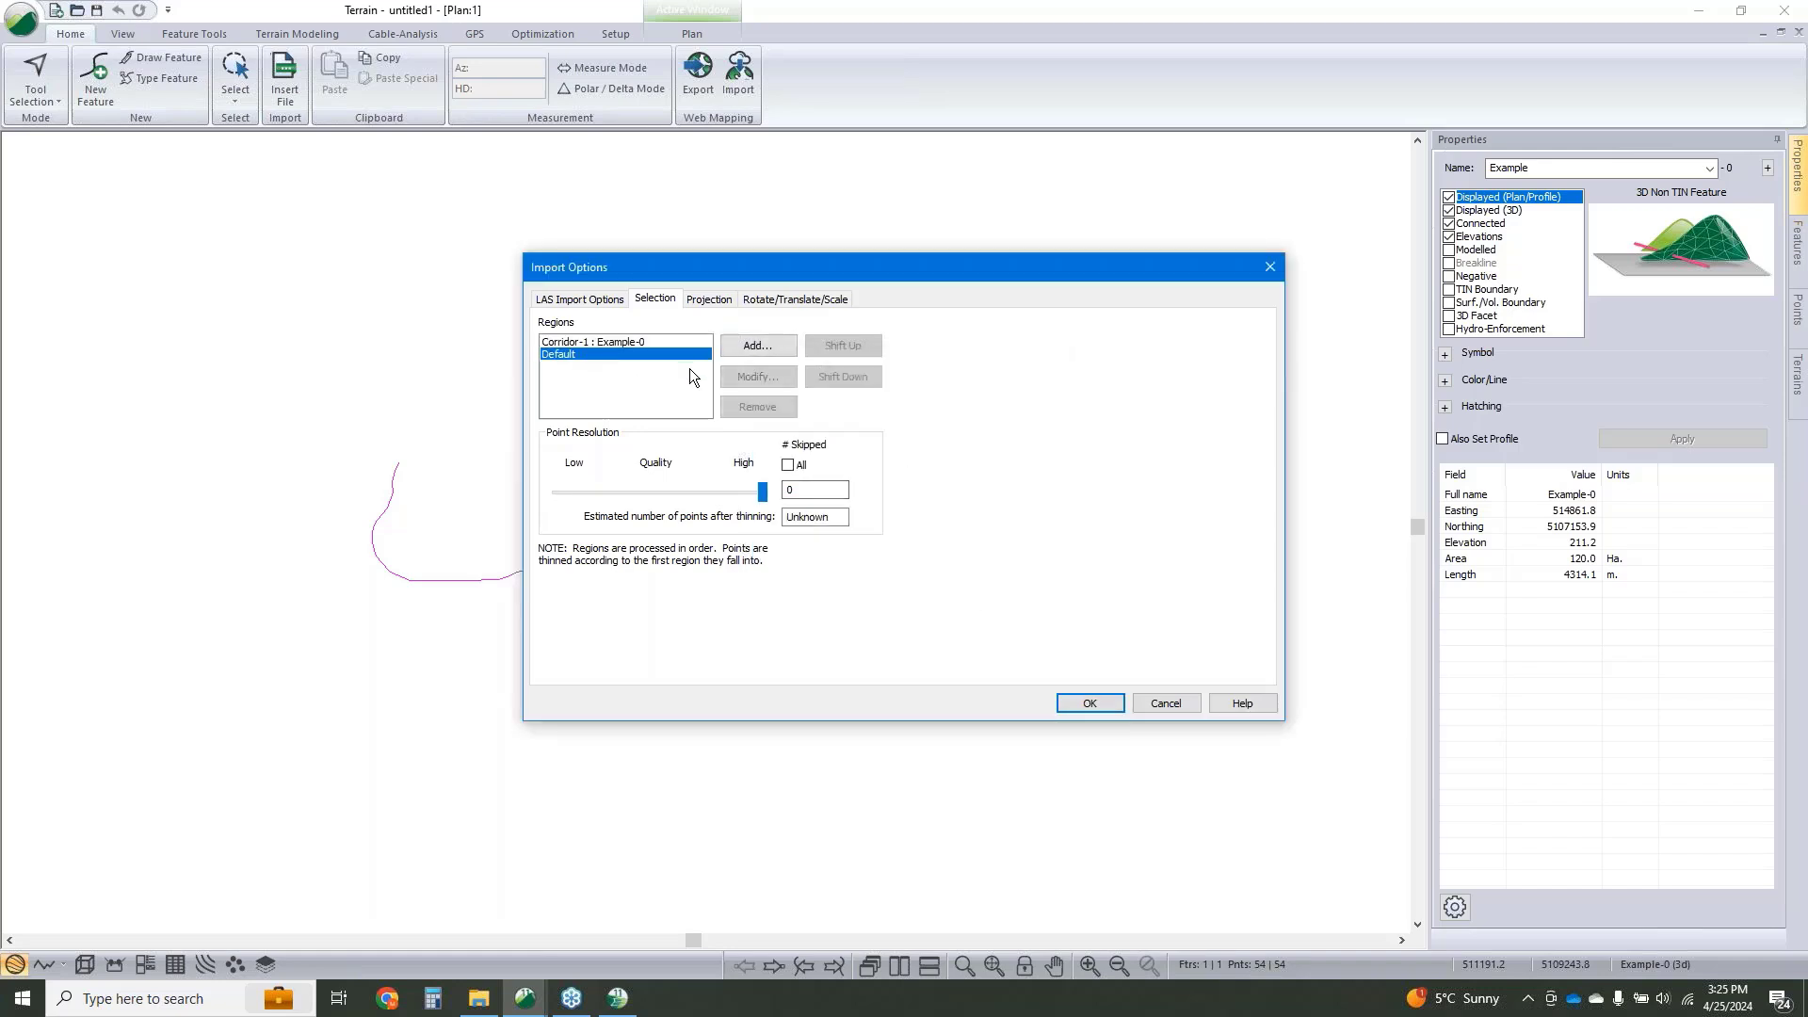
left_click(786, 465)
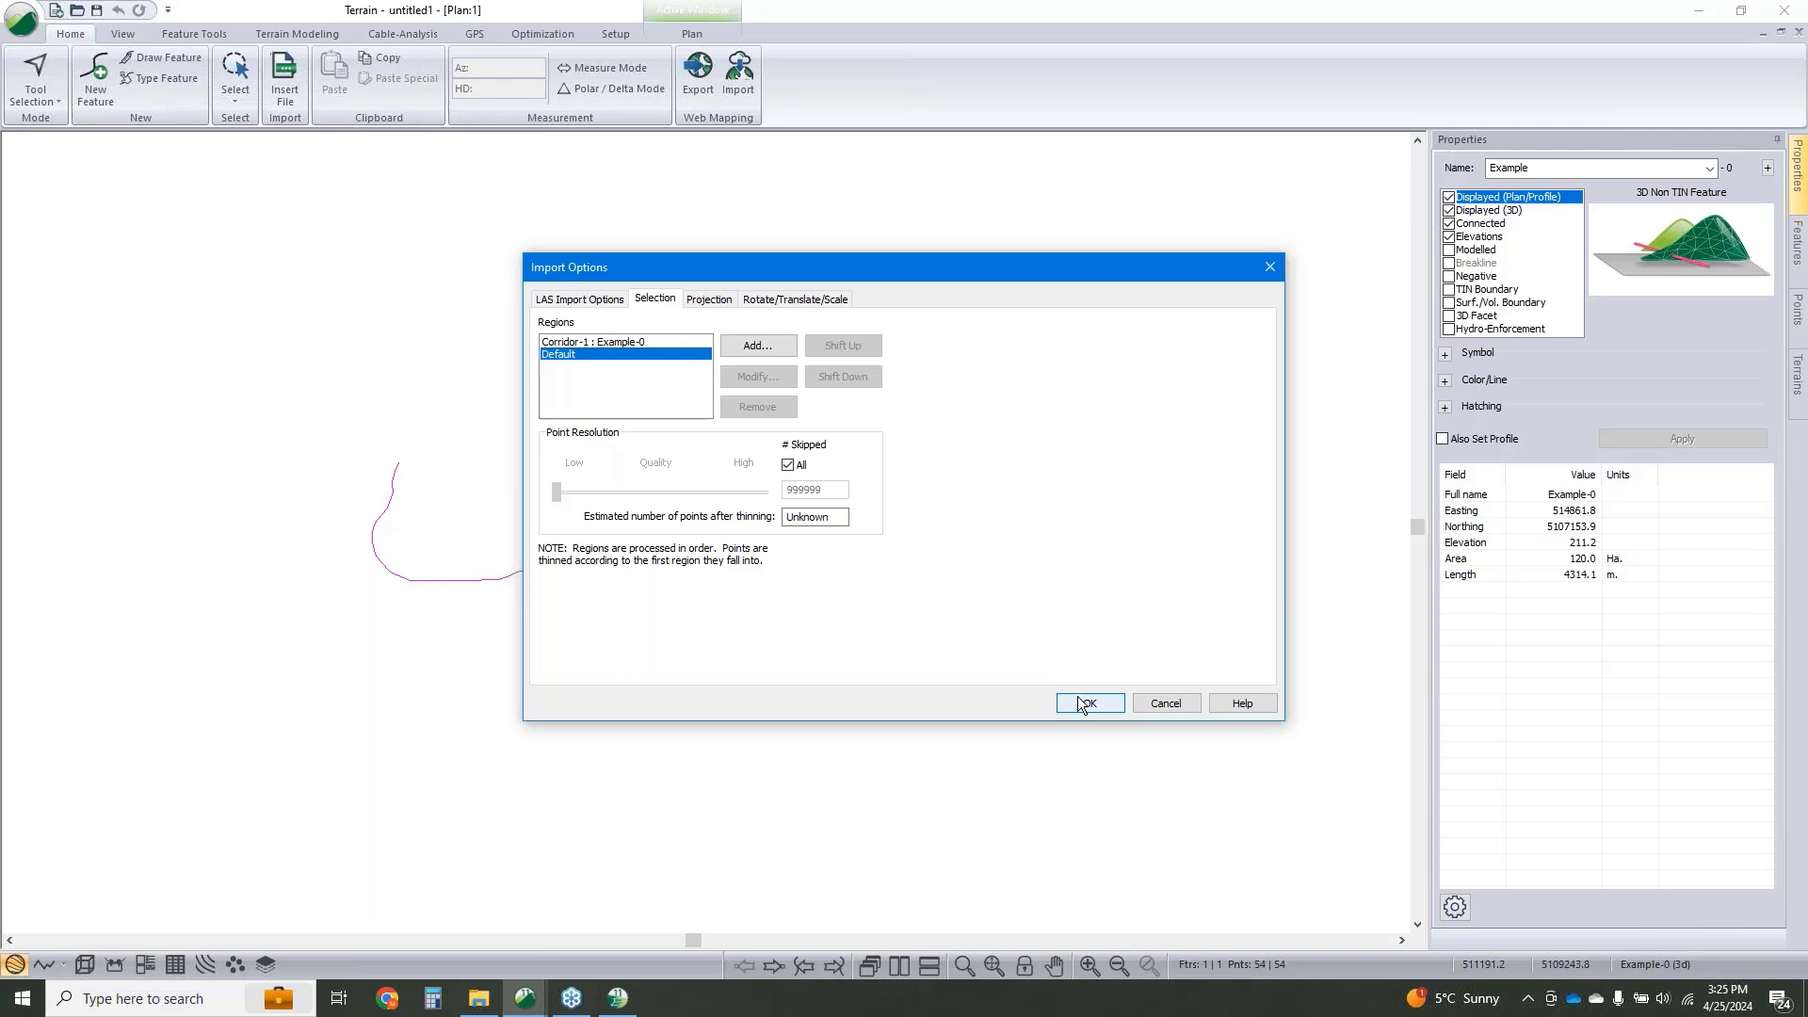
left_click(1166, 702)
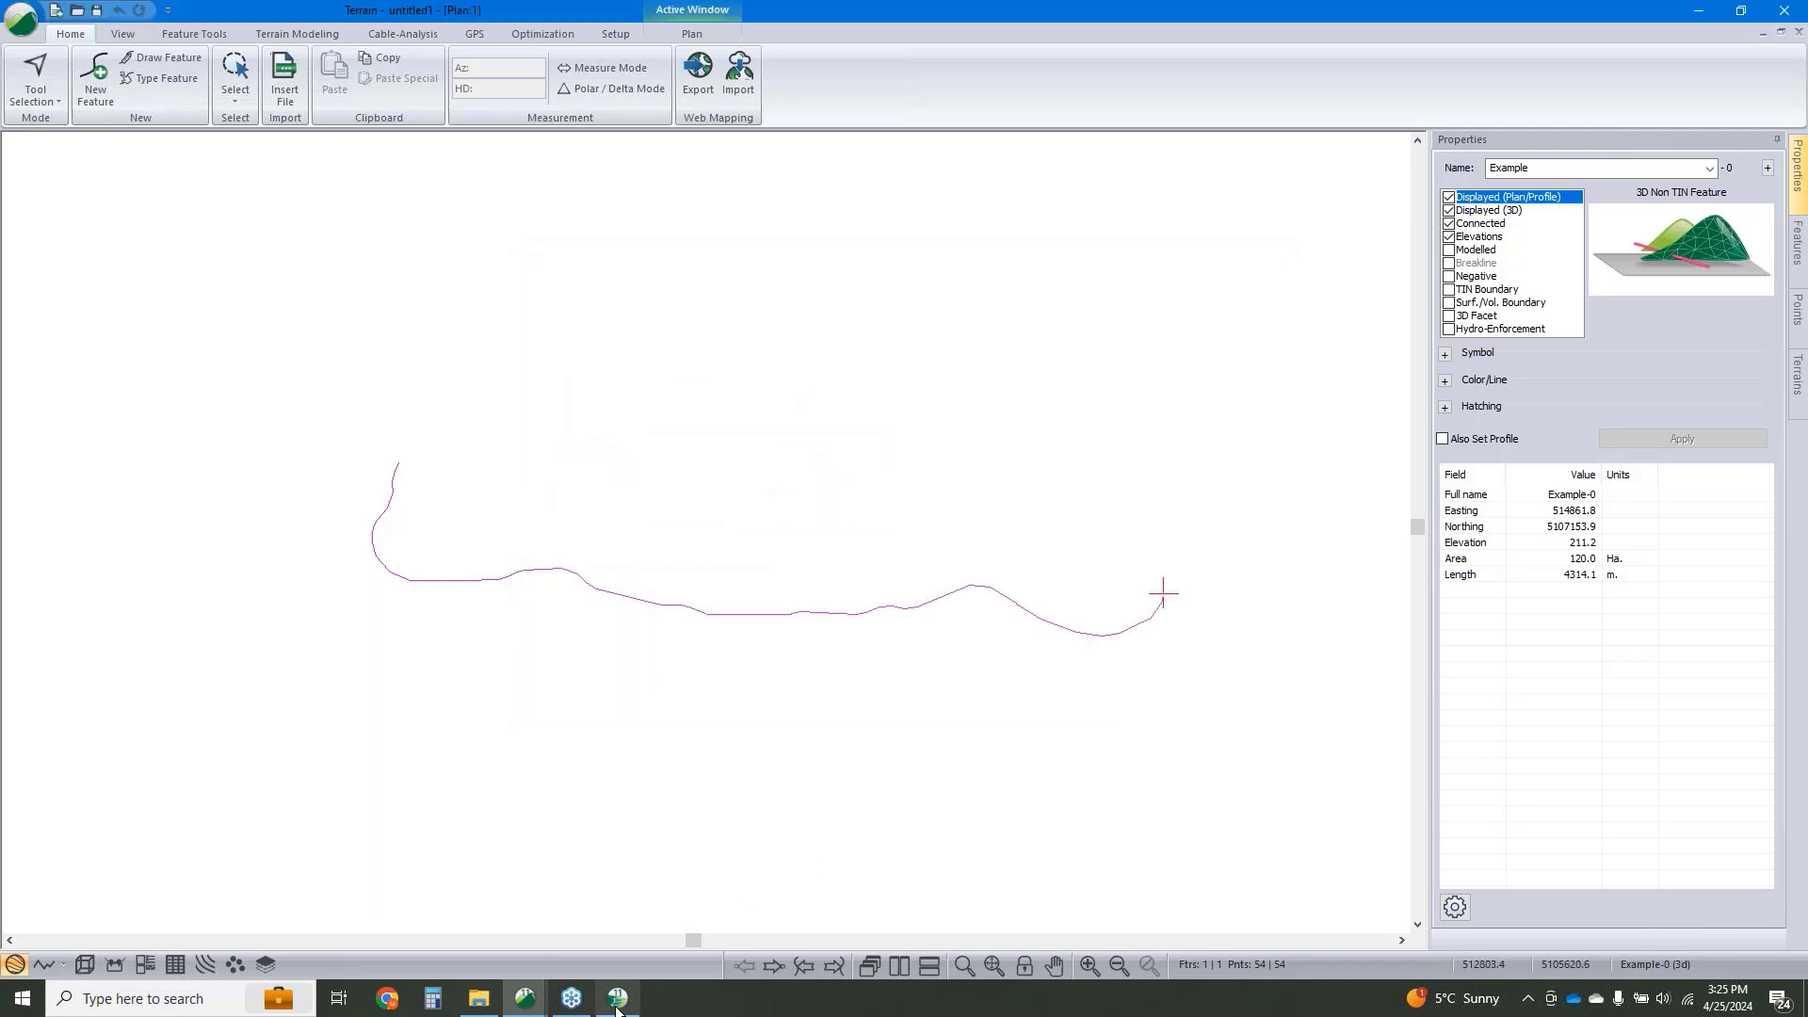
Switch to the open "Full res within corridor limits" terrain and deselect all of its features.
mouse_move(532, 1000)
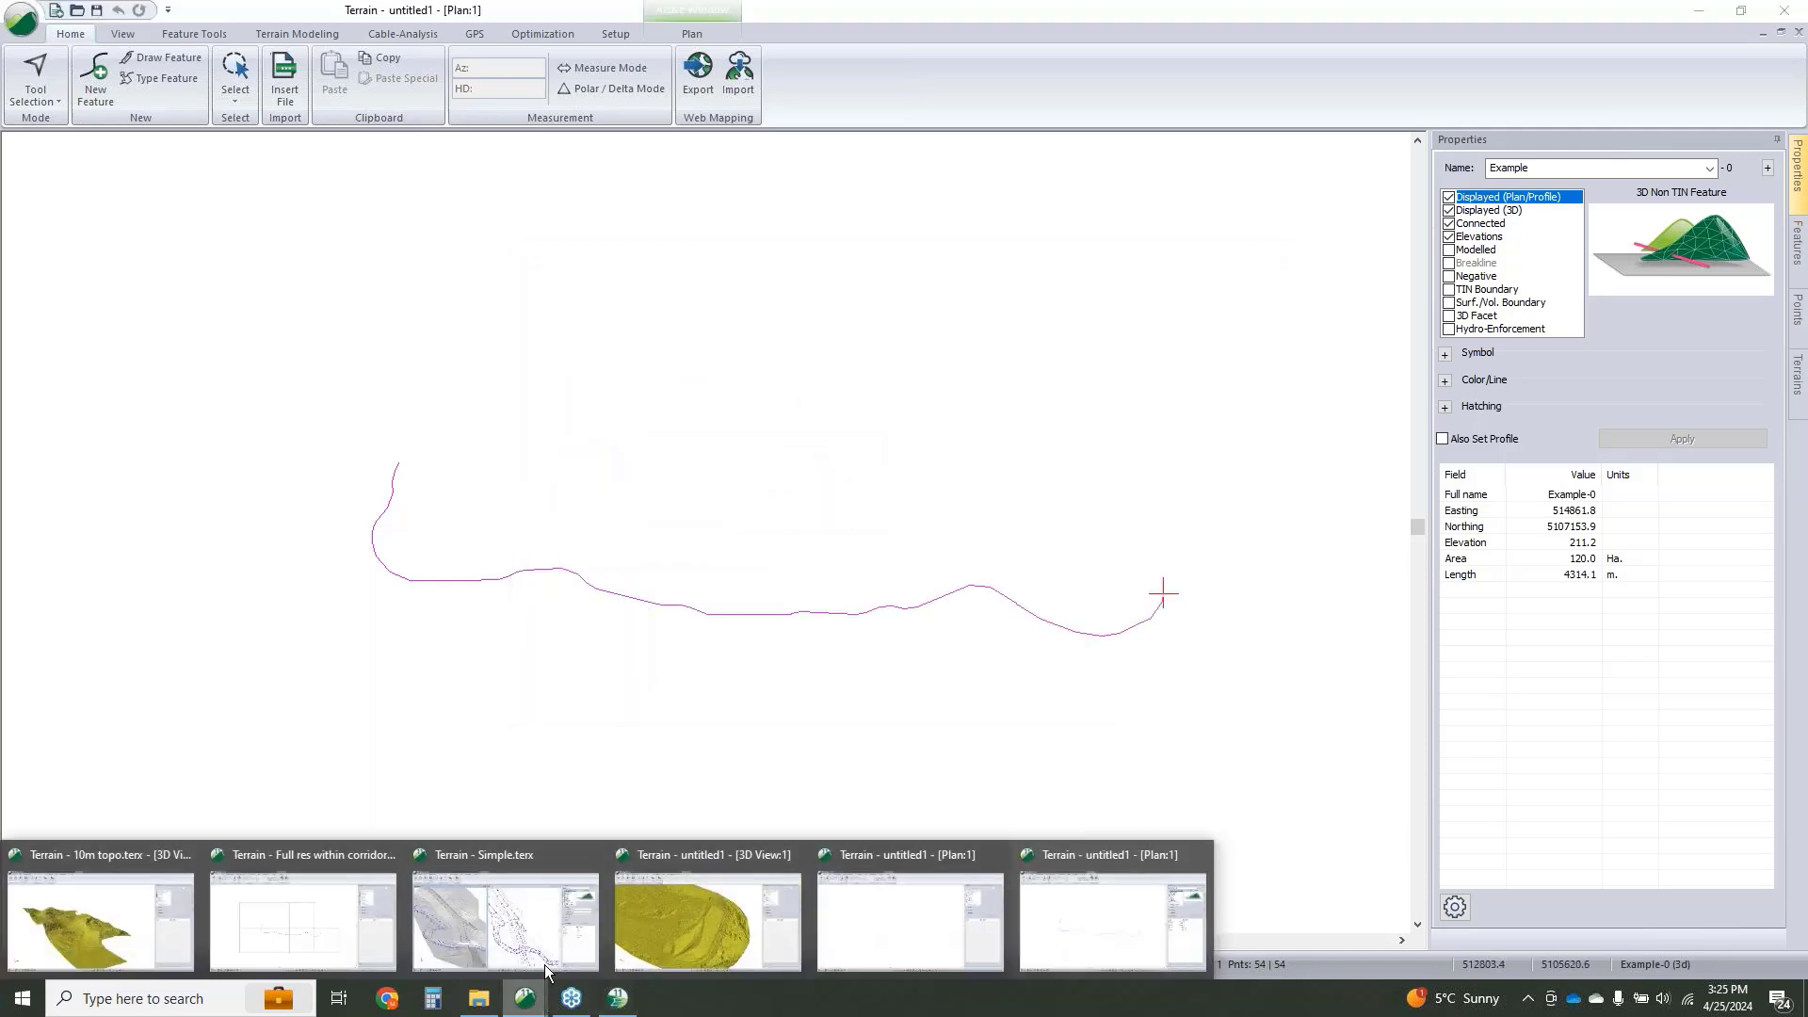
left_click(313, 872)
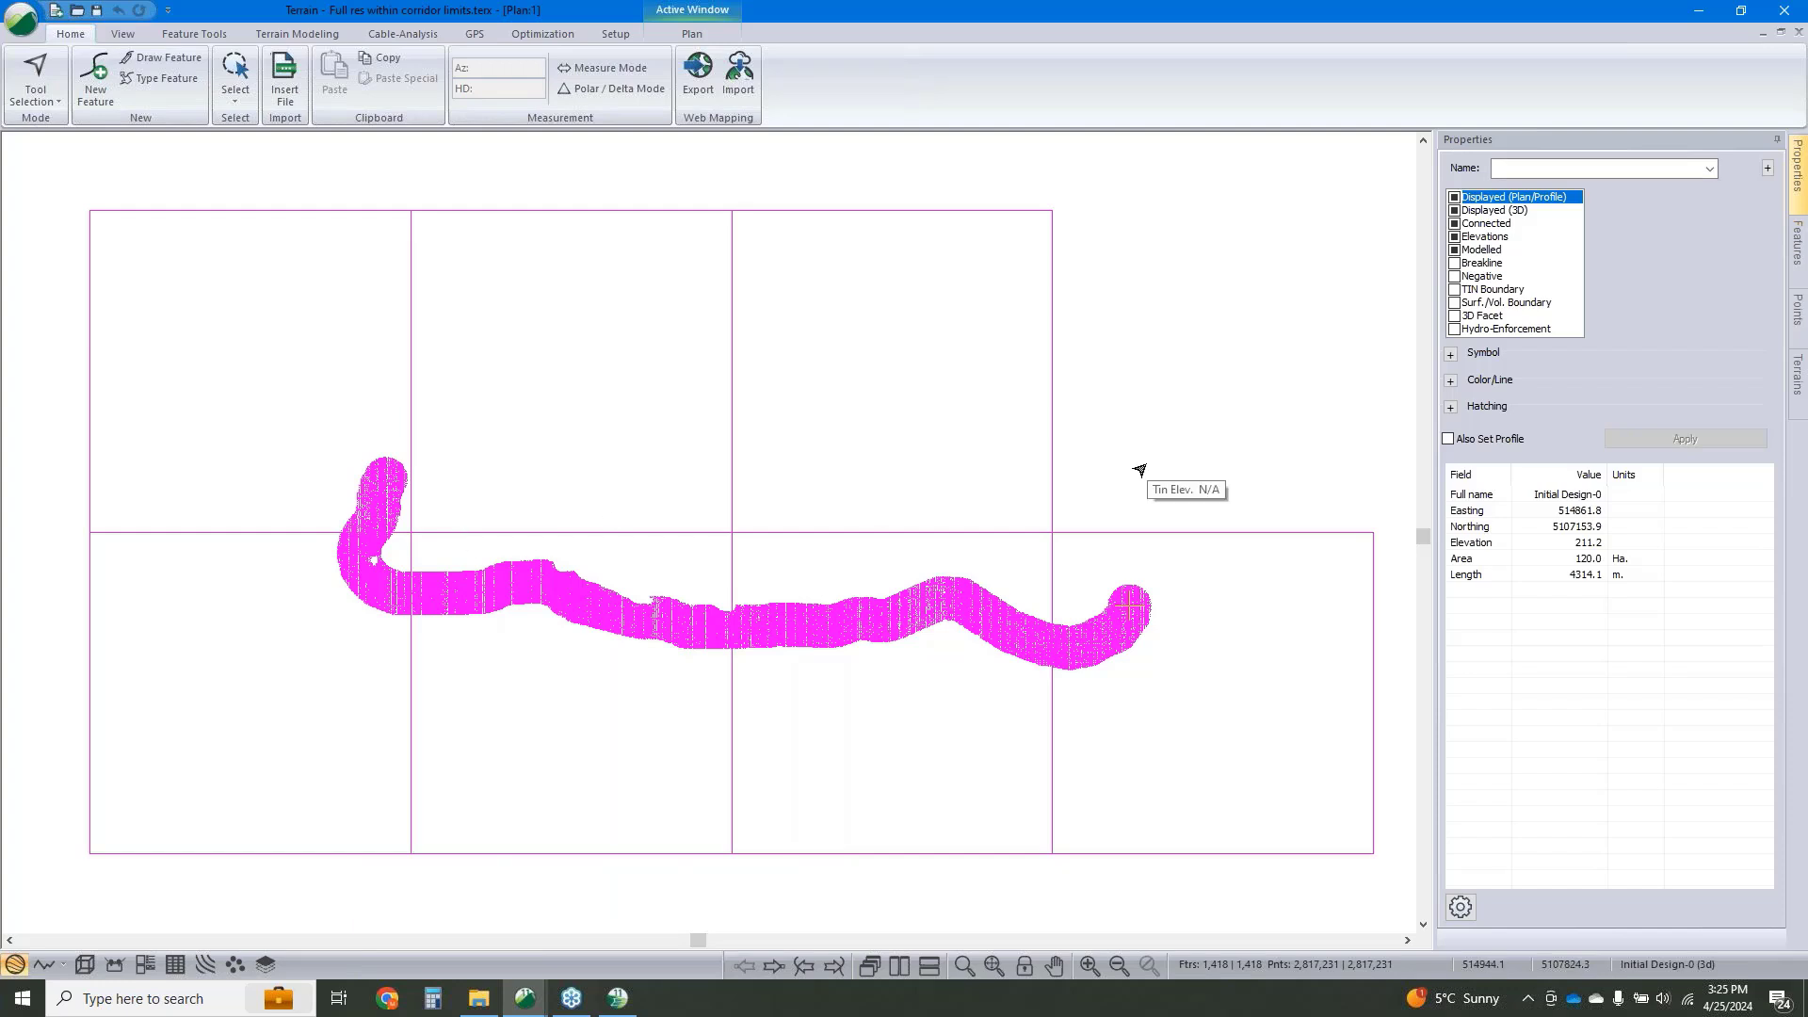
key("Escape")
Generate the TIN and contours for the corridor terrain with a maximum triangle side length of 20.
left_click(290, 31)
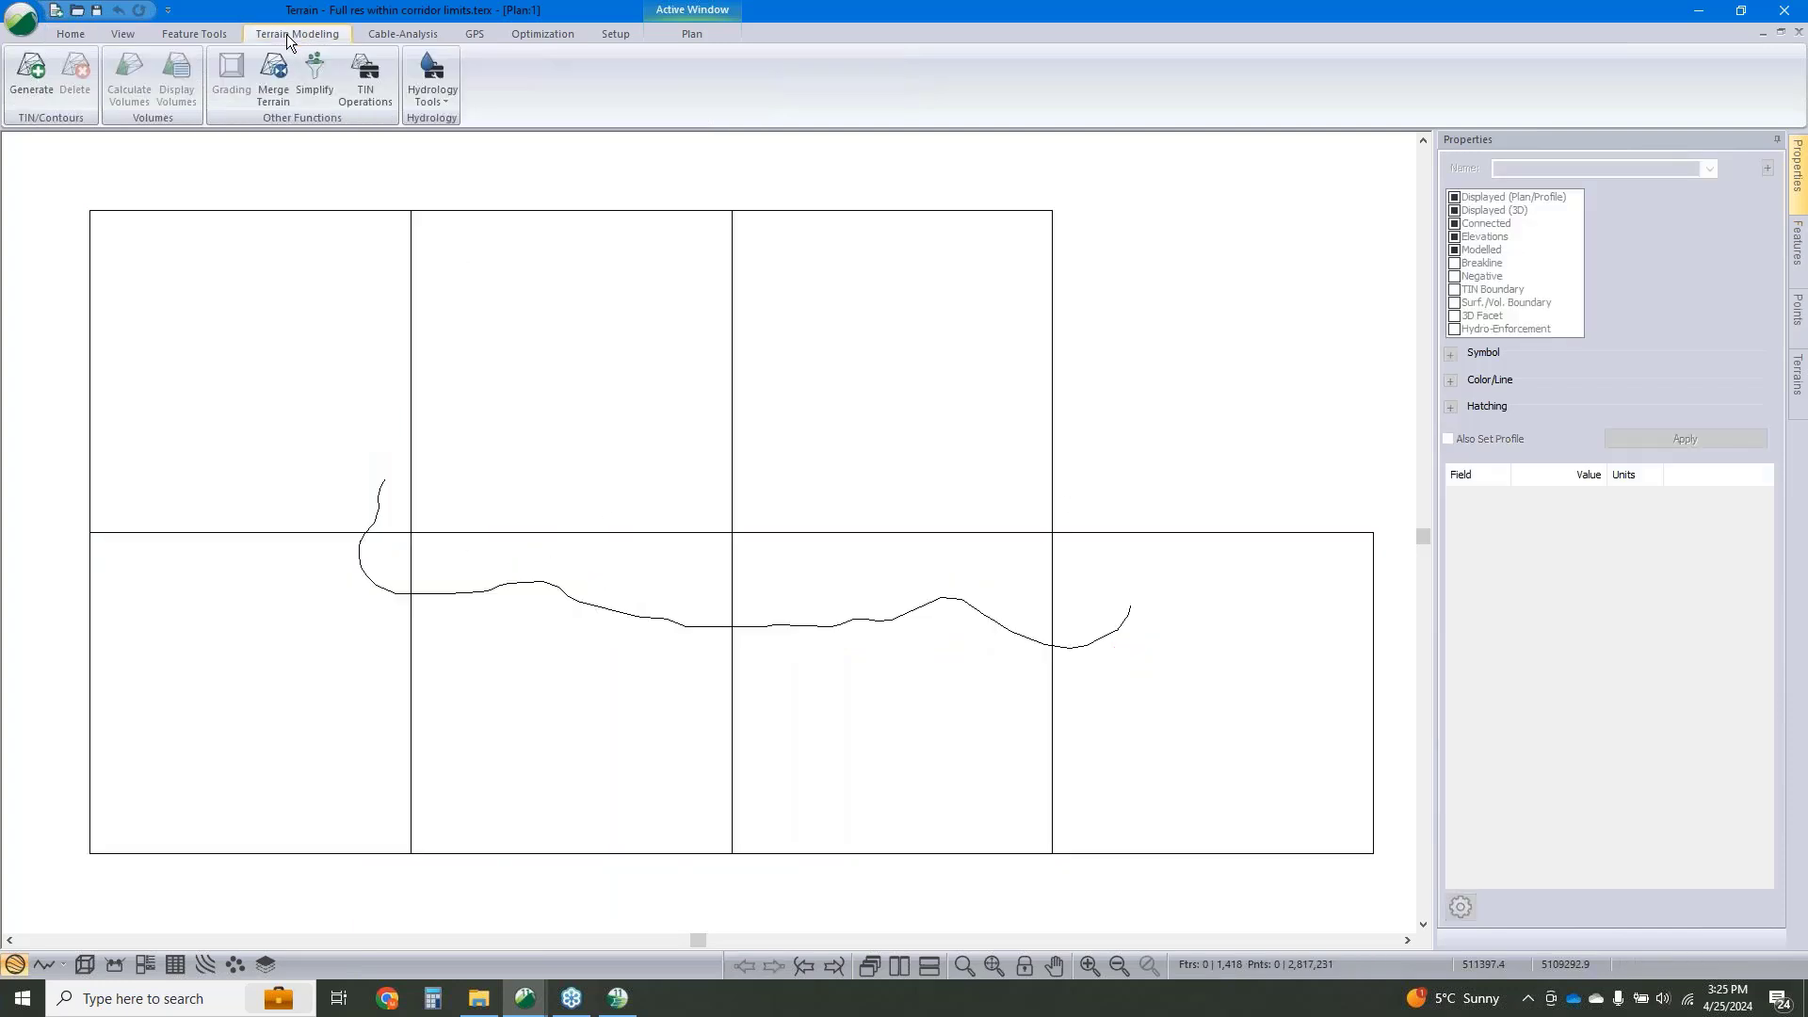
left_click(22, 68)
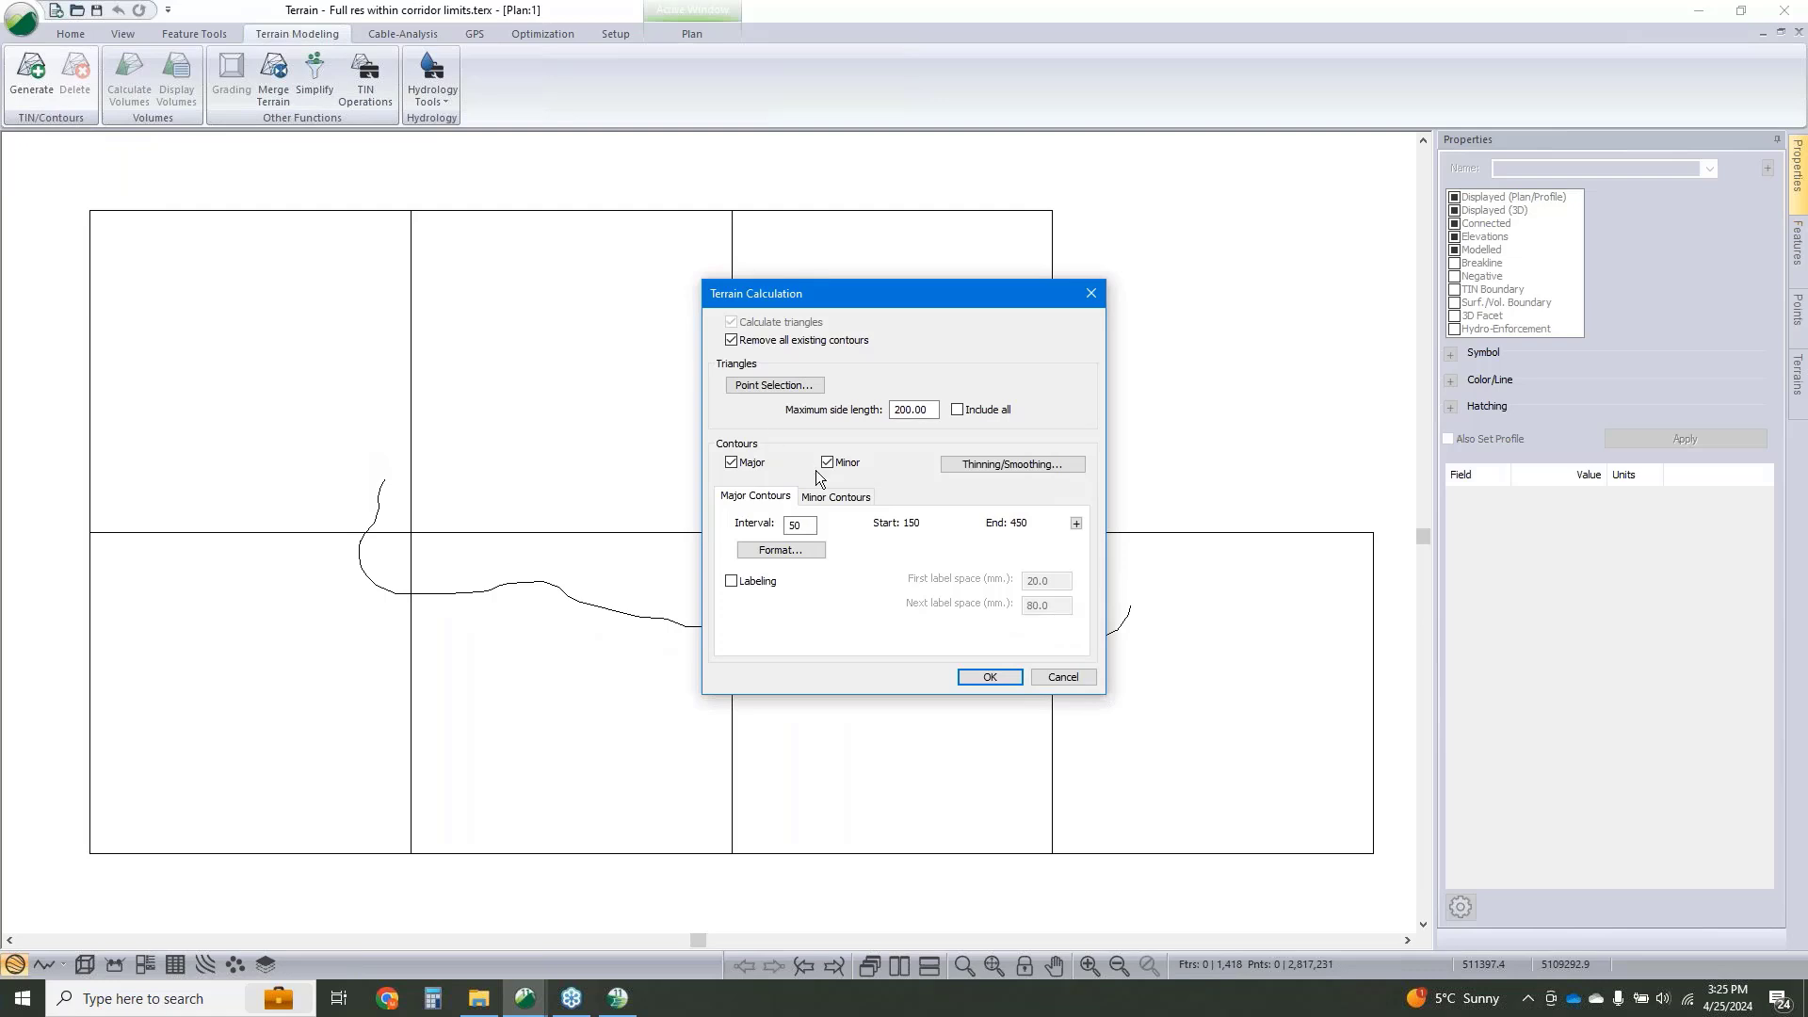
double_click(928, 410)
type("20")
left_click(991, 677)
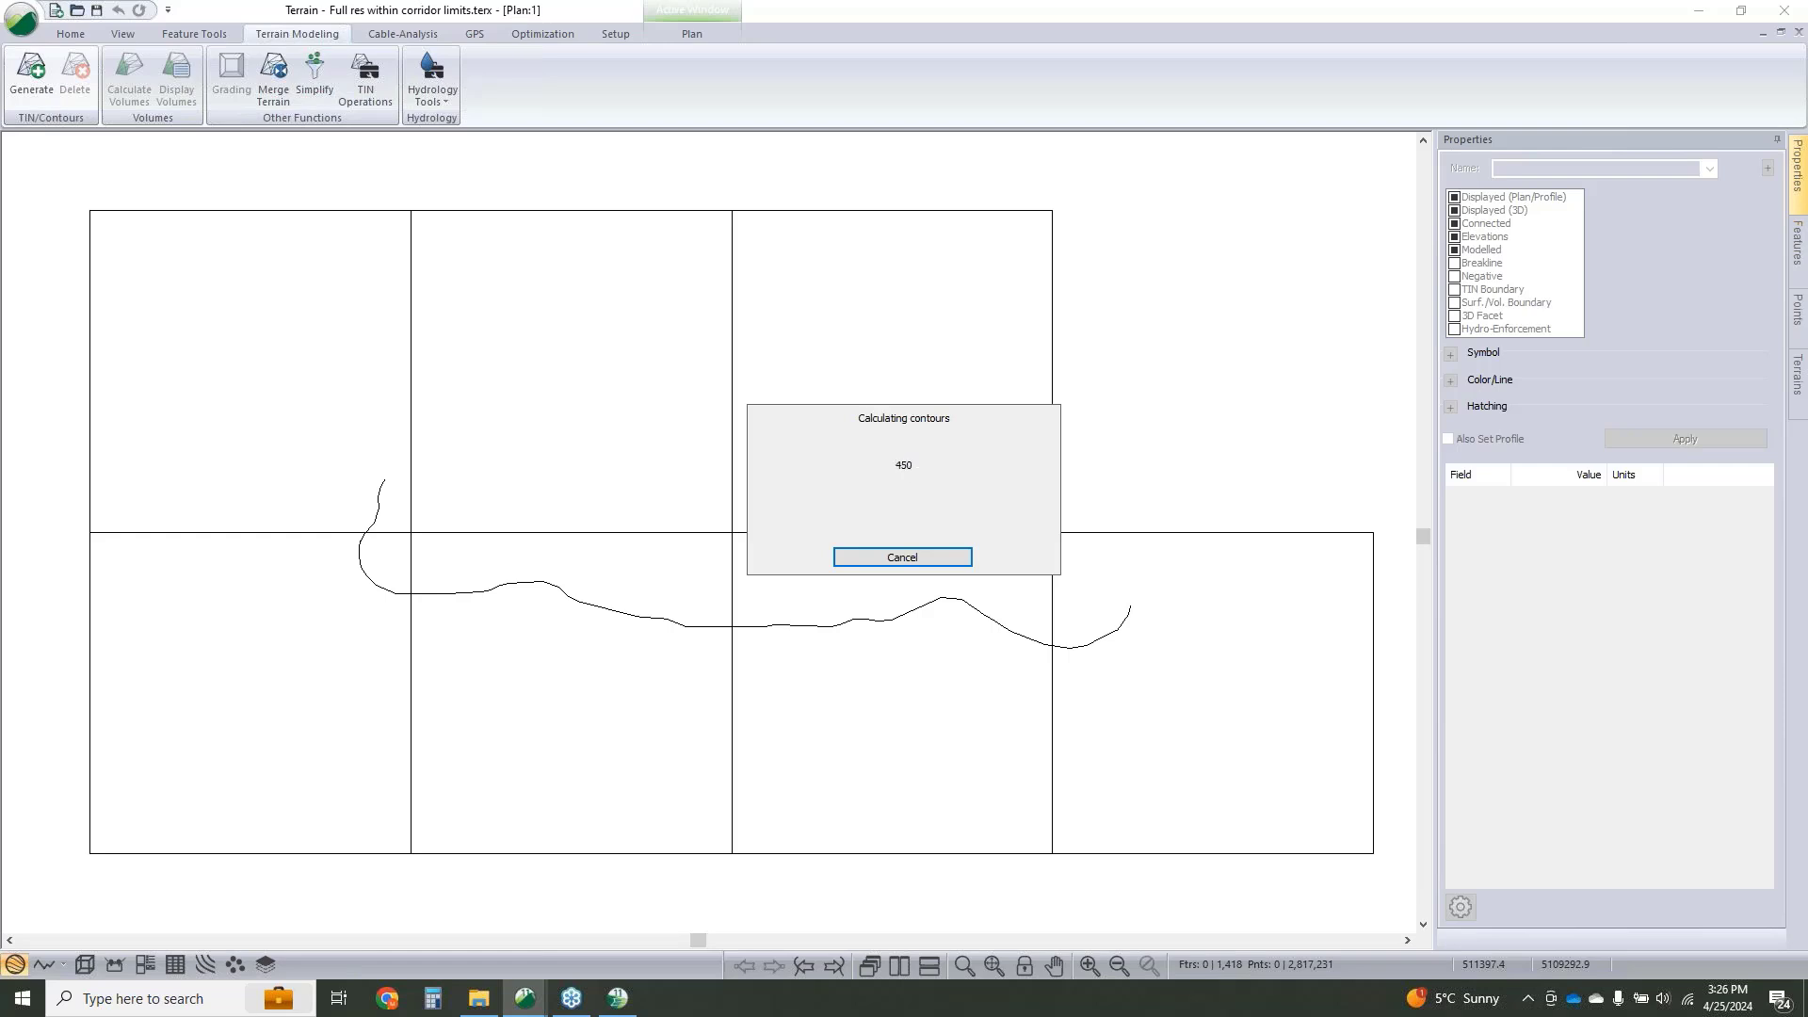
Open the corridor terrain in a 3D view and examine the surface detail along the road centerline.
left_click(84, 965)
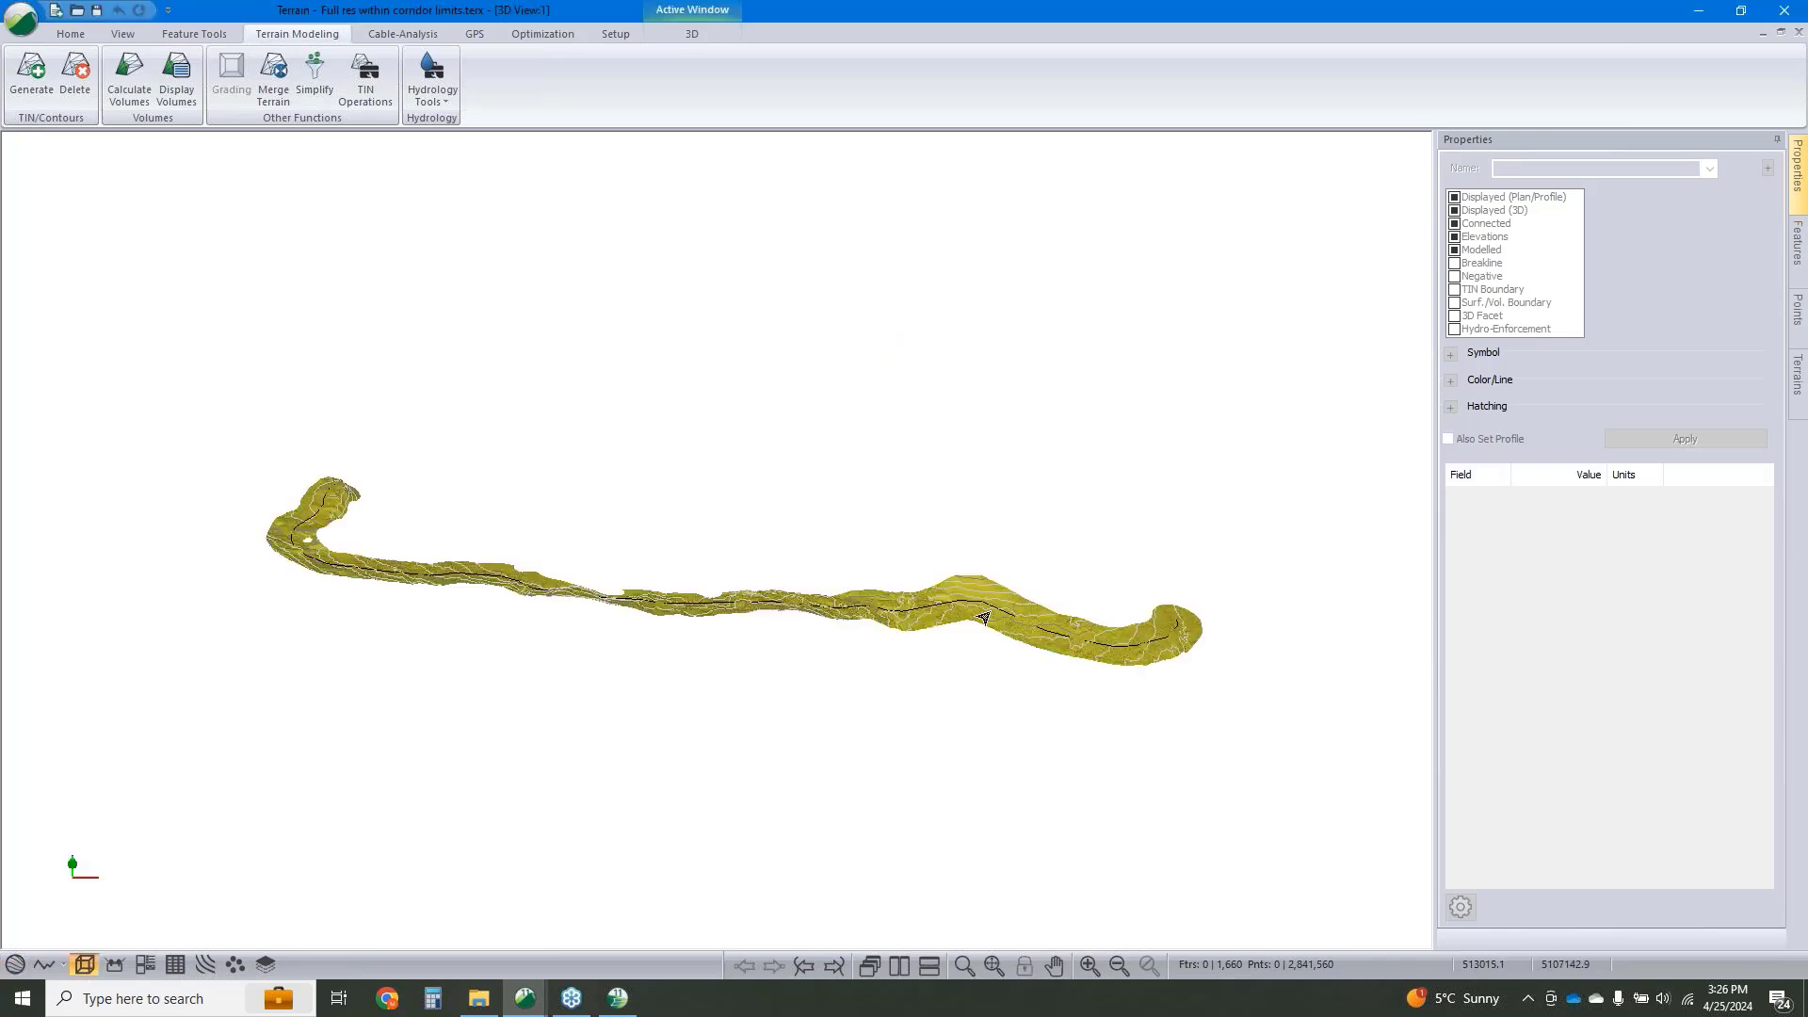
left_click_drag(898, 691, 617, 753)
scroll(659, 748, "up", 5)
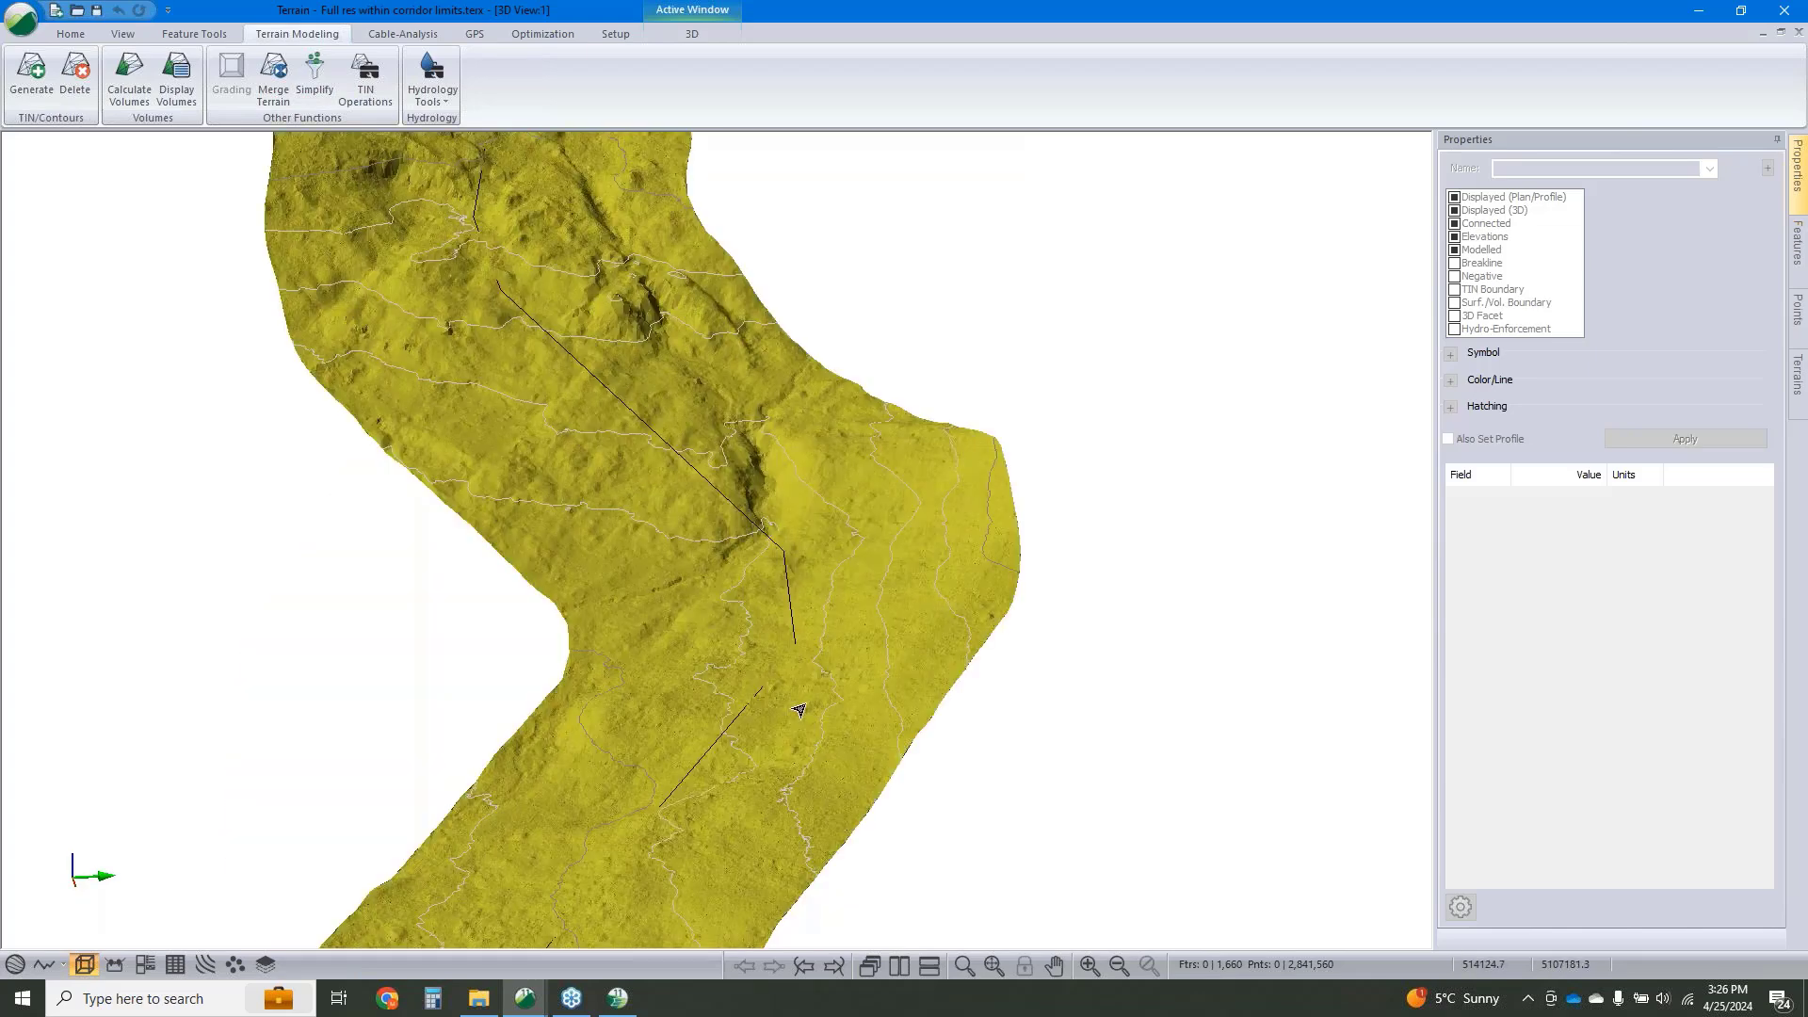
middle_click_drag(800, 713, 848, 803)
middle_click_drag(659, 571, 674, 735)
middle_click_drag(622, 452, 658, 781)
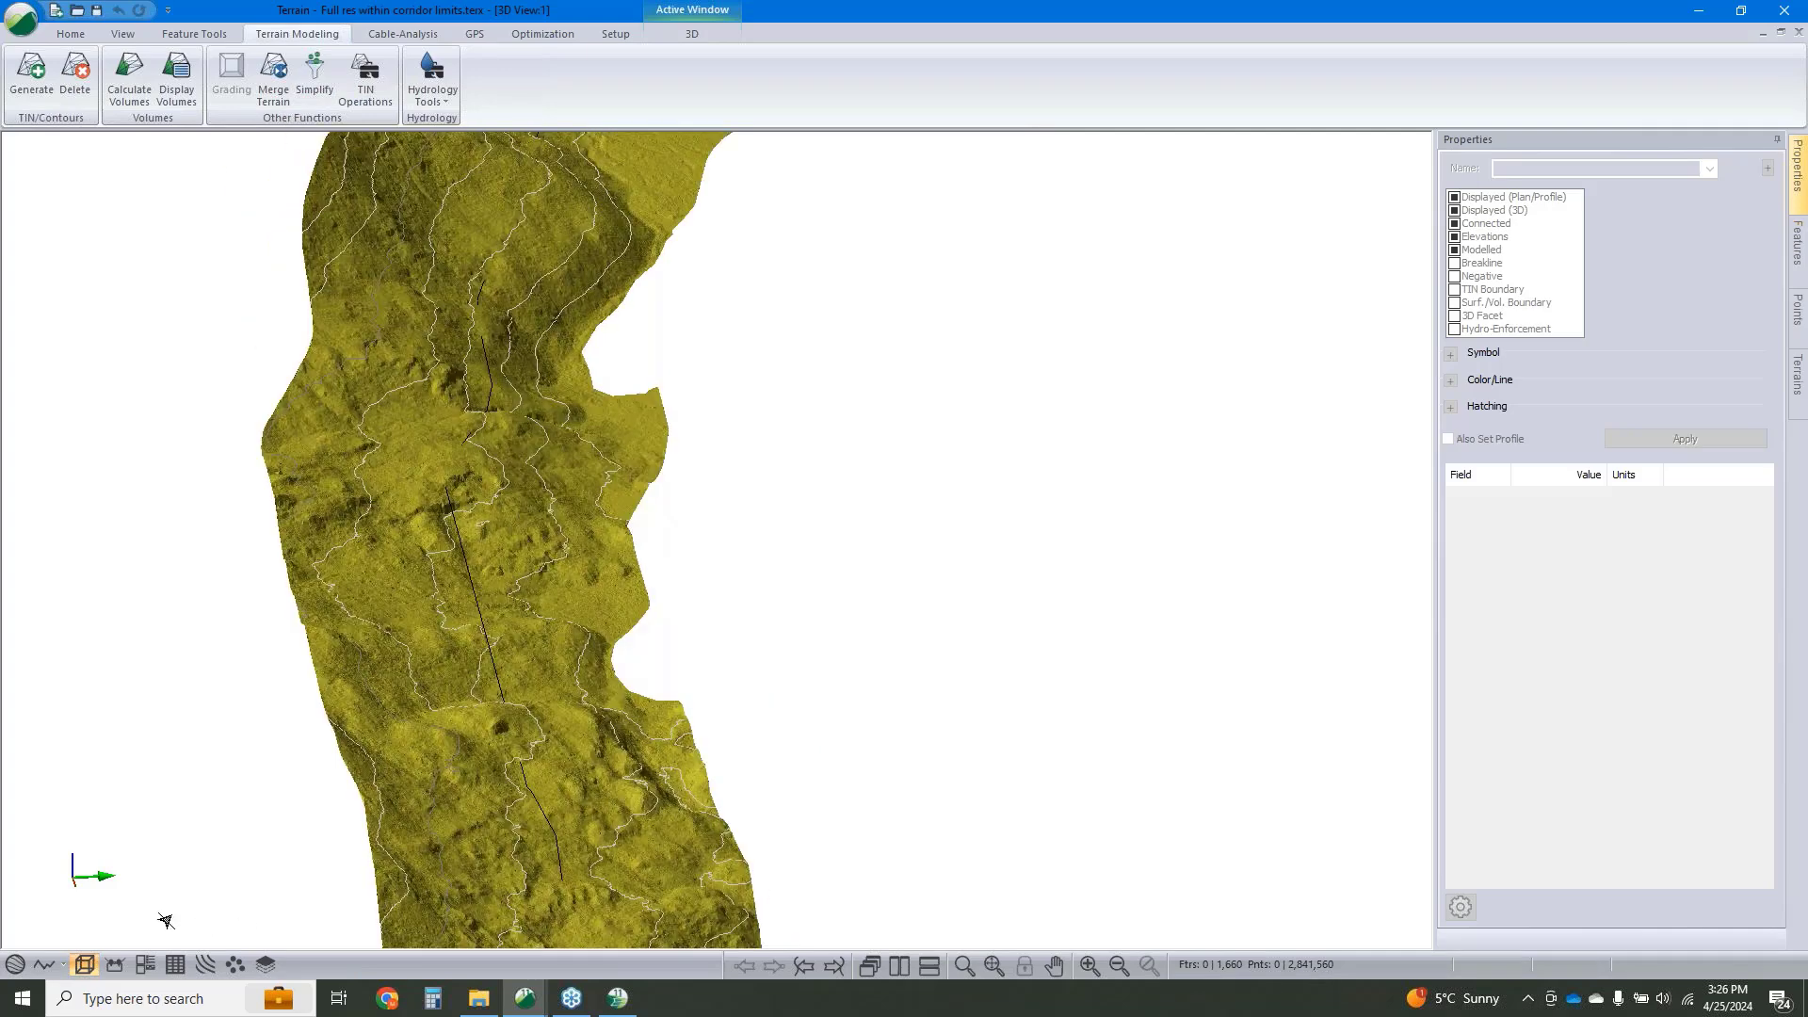
Save the corridor terrain model as "Full res" in Softree-Terrain (*.terx) format in the "3 - Lidar - Low Vs. High Res" folder.
left_click(13, 18)
left_click(55, 241)
left_click(593, 749)
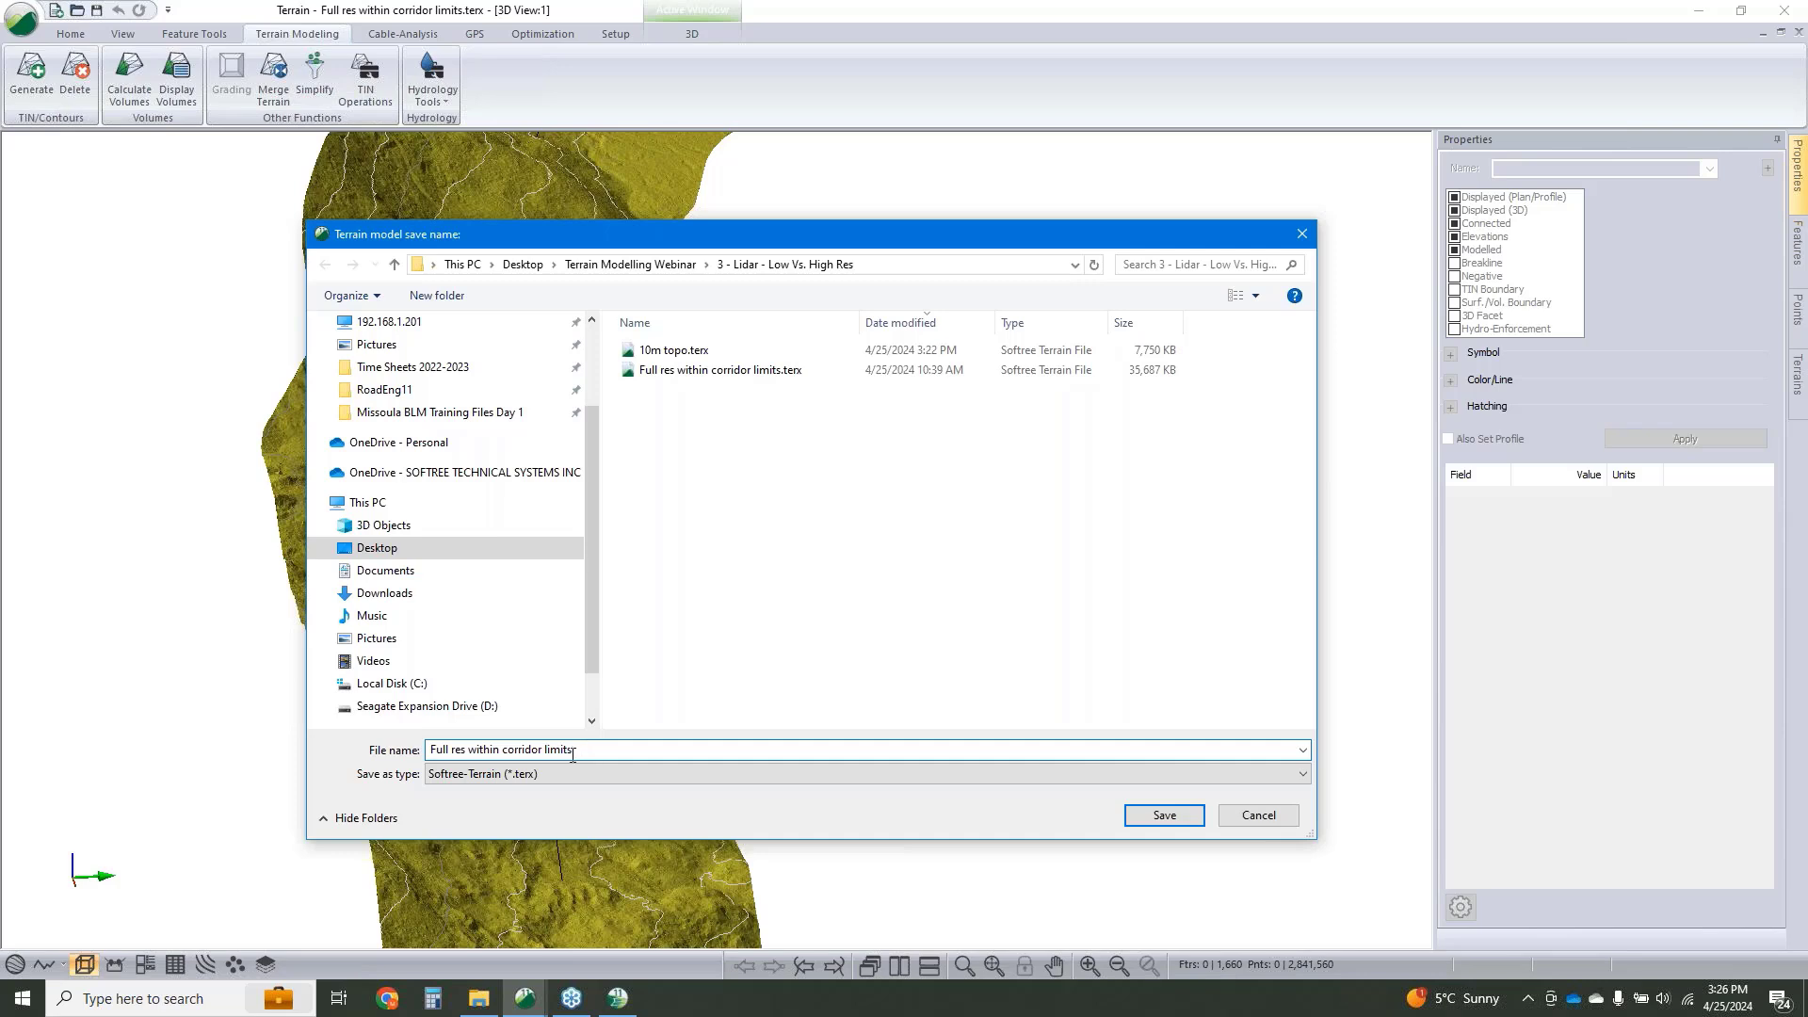
left_click_drag(573, 753, 467, 765)
key("BackSpace")
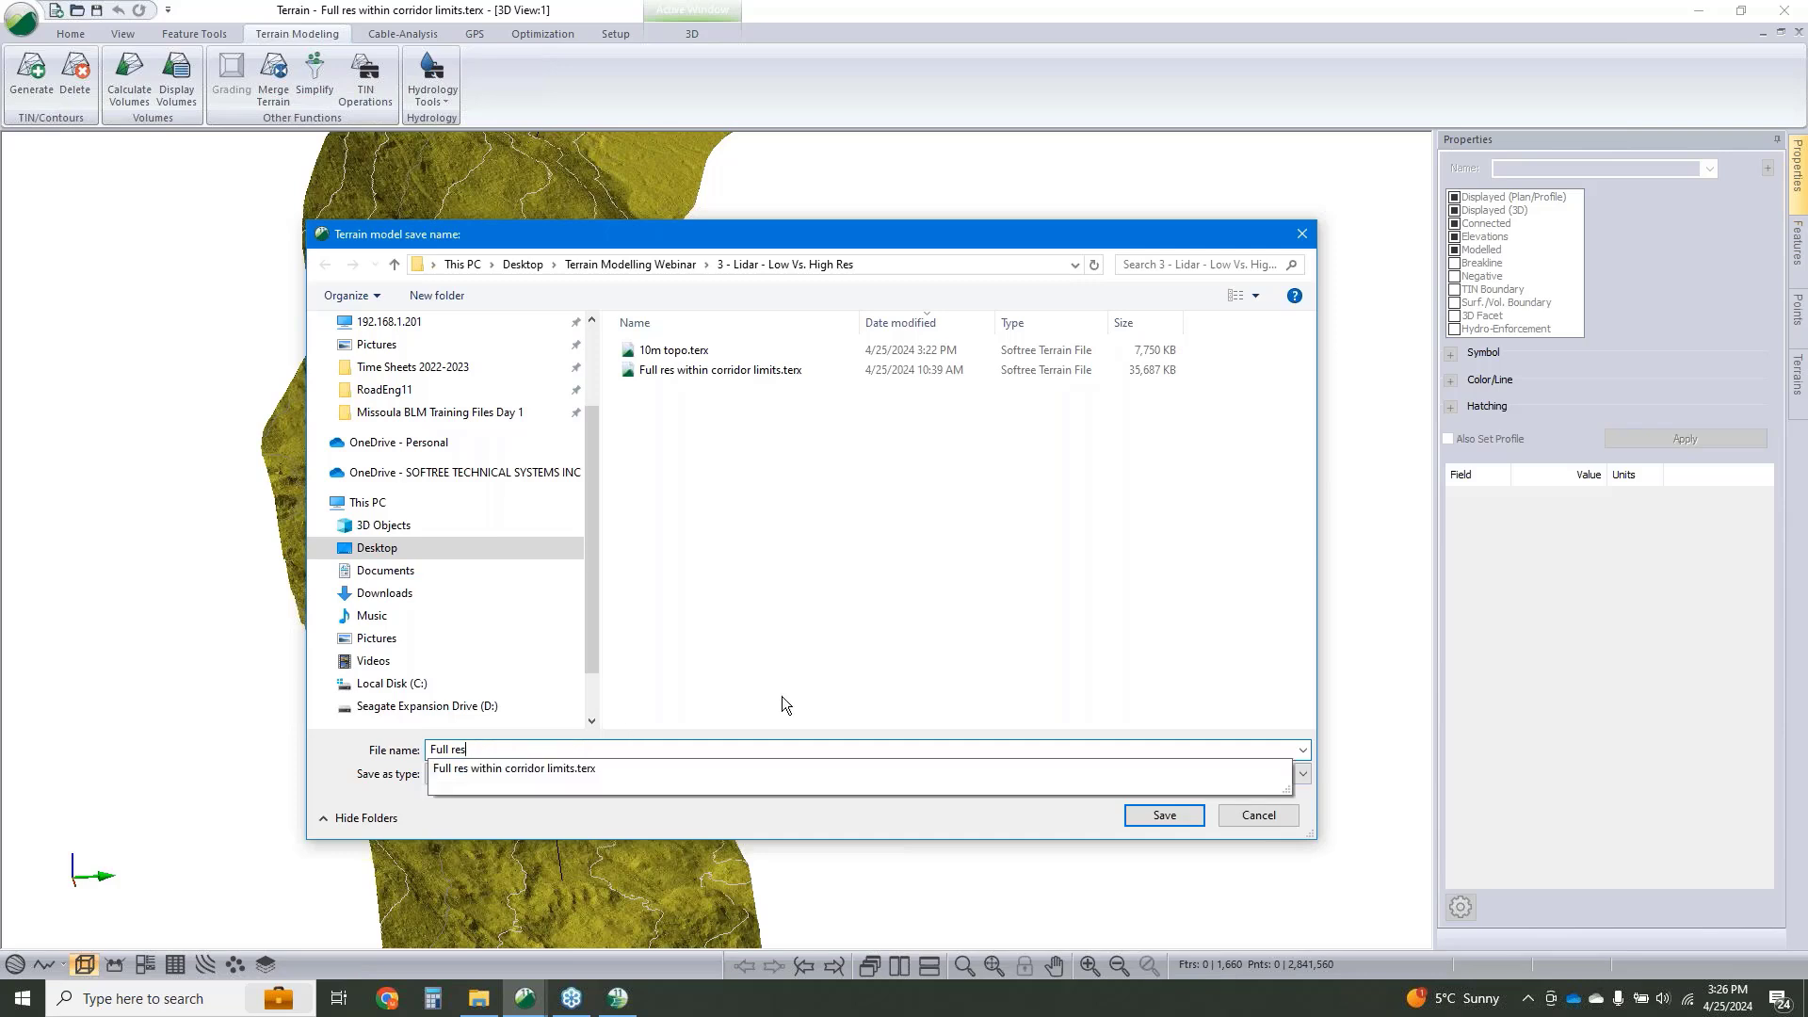
left_click(936, 699)
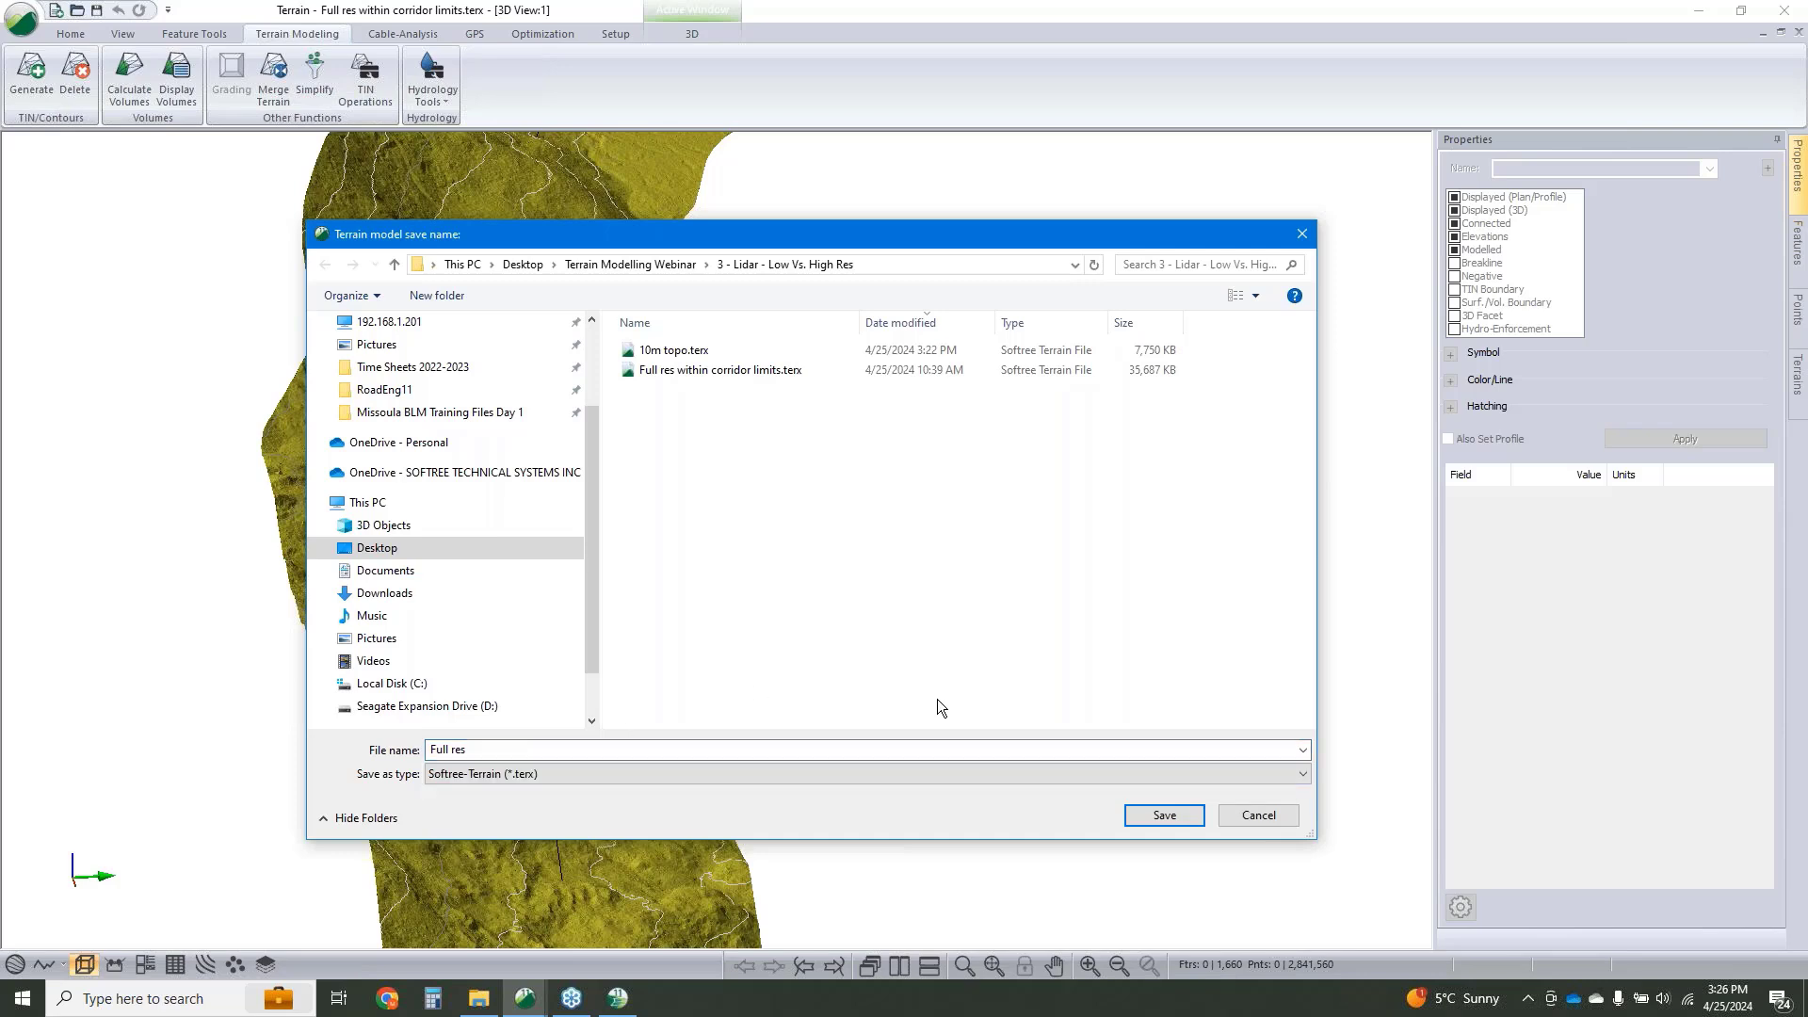
left_click(1164, 815)
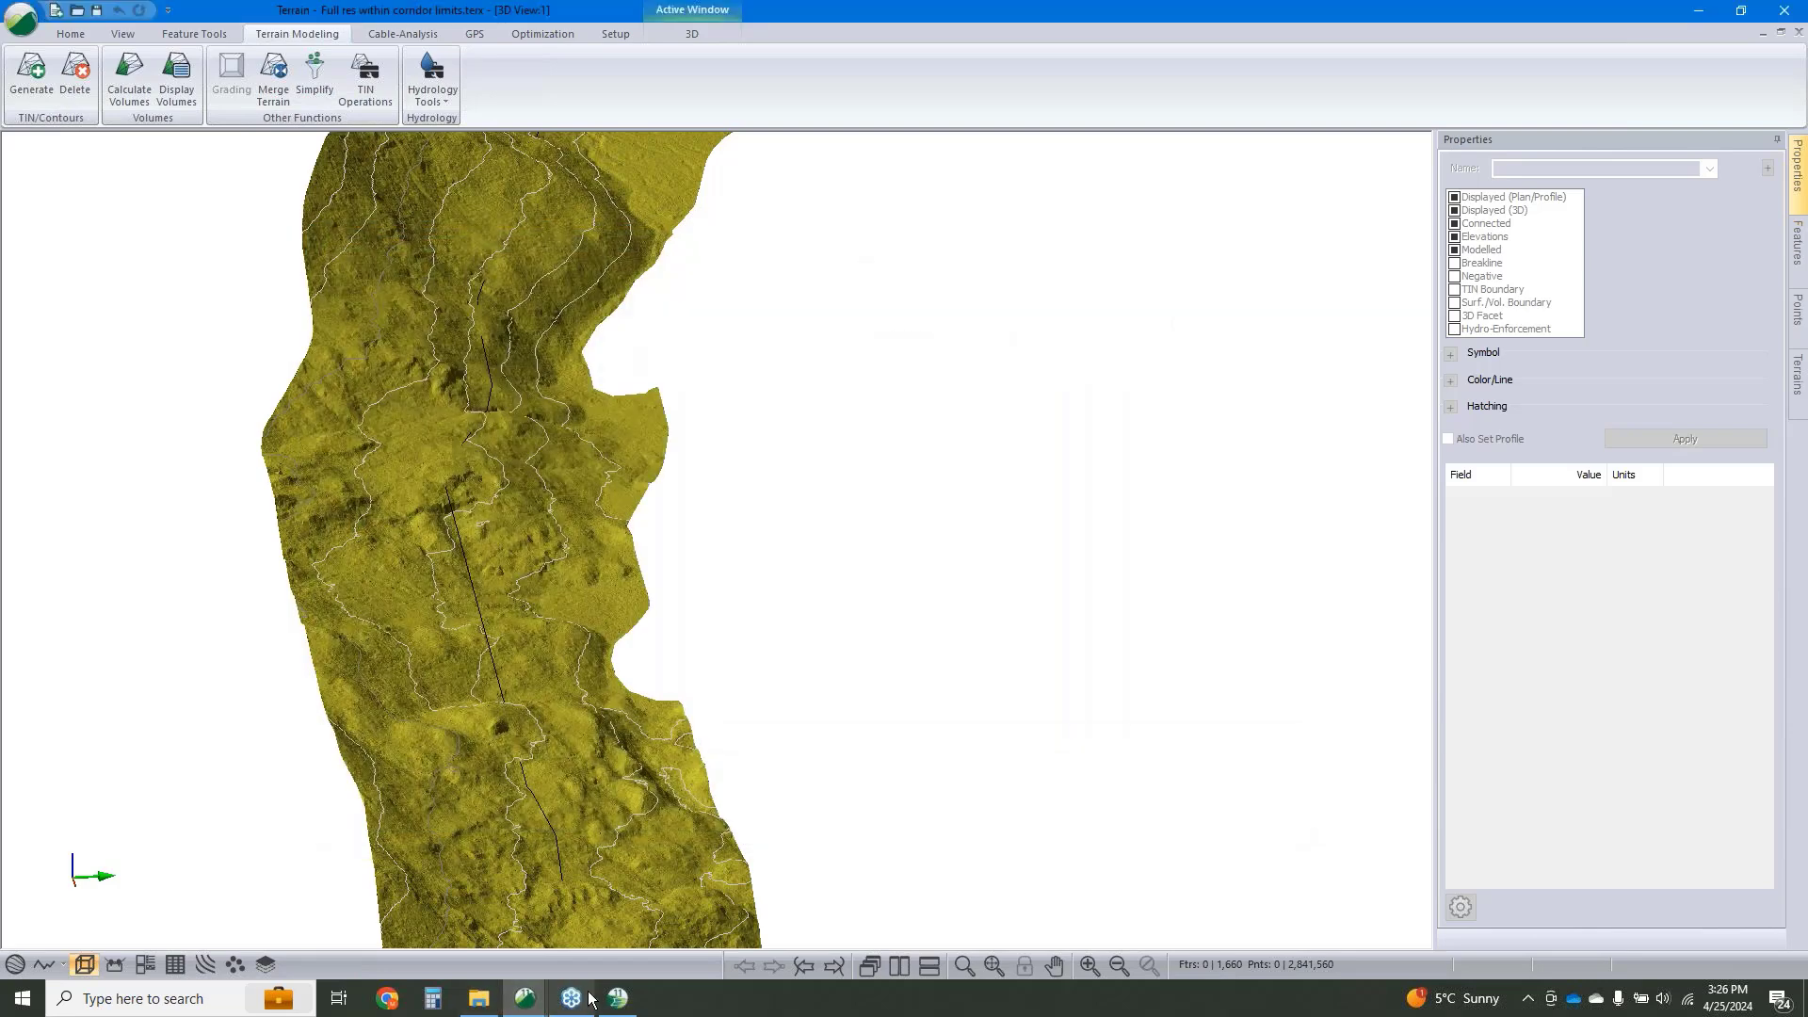
Switch to the Location design "Initial Design - 10m topo", maximize it, and restore its multi-window layout with the whole alignment shown in plan.
left_click(619, 999)
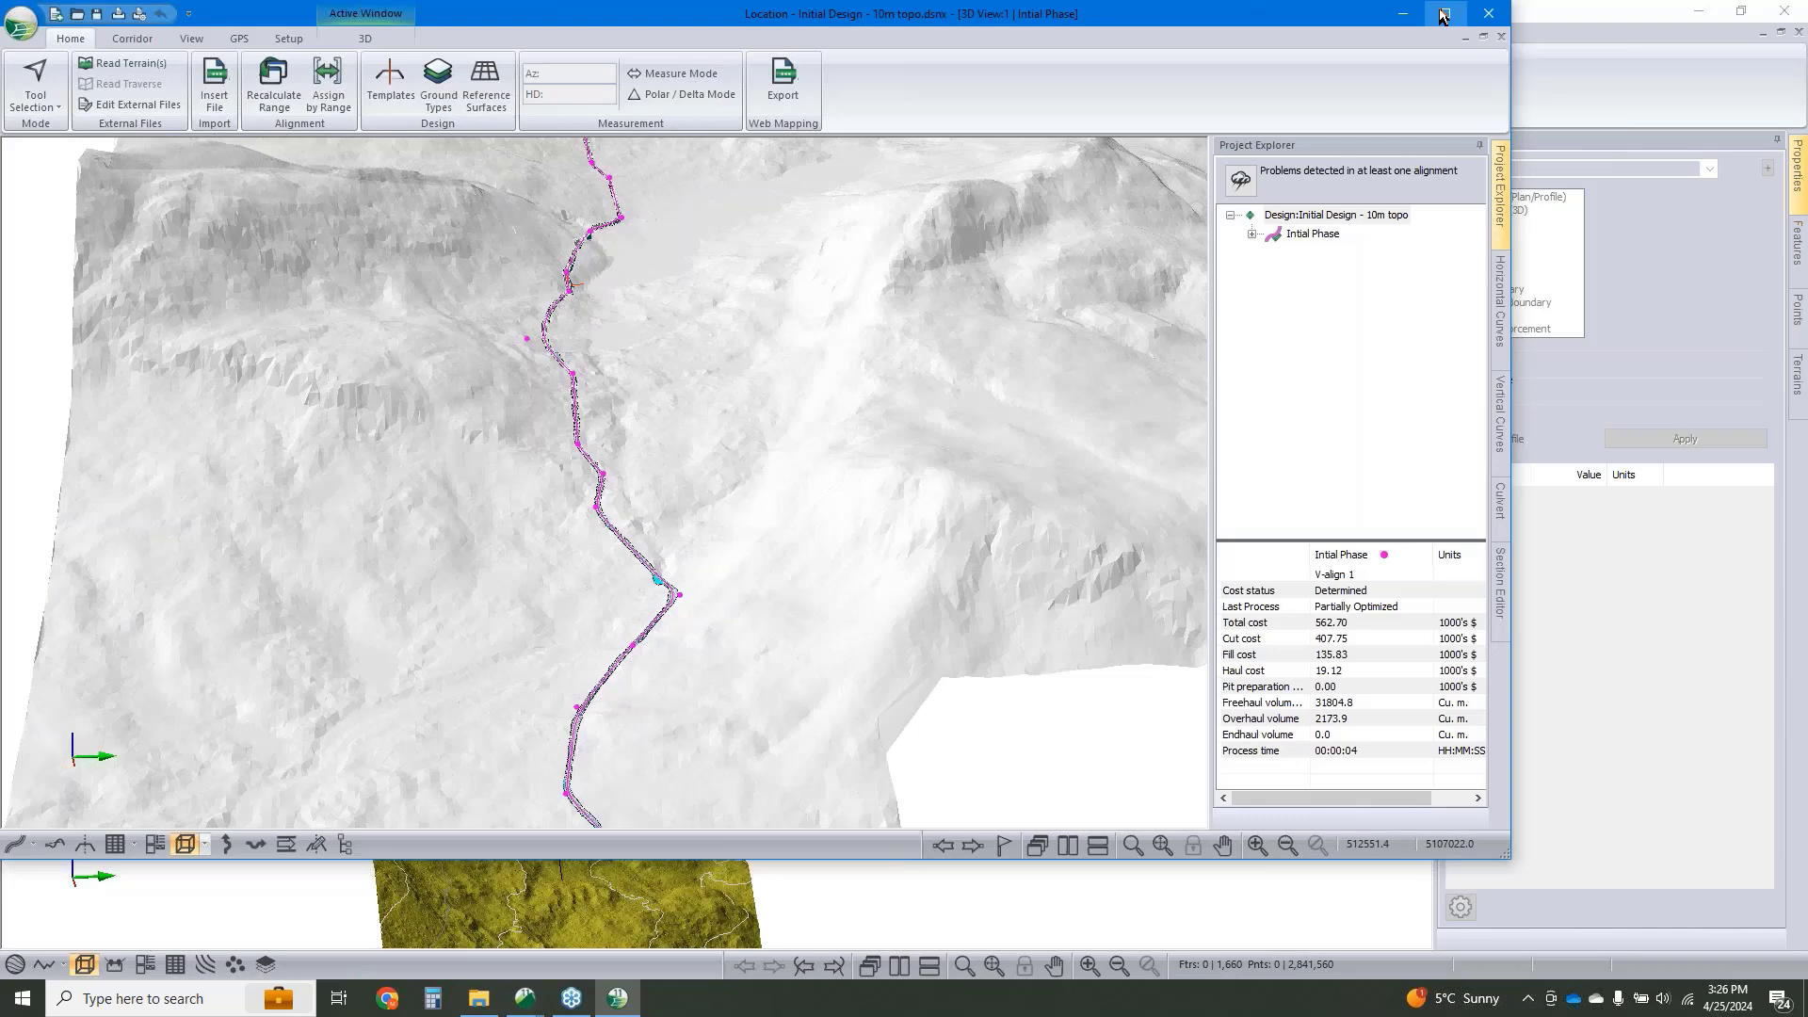
left_click(1444, 16)
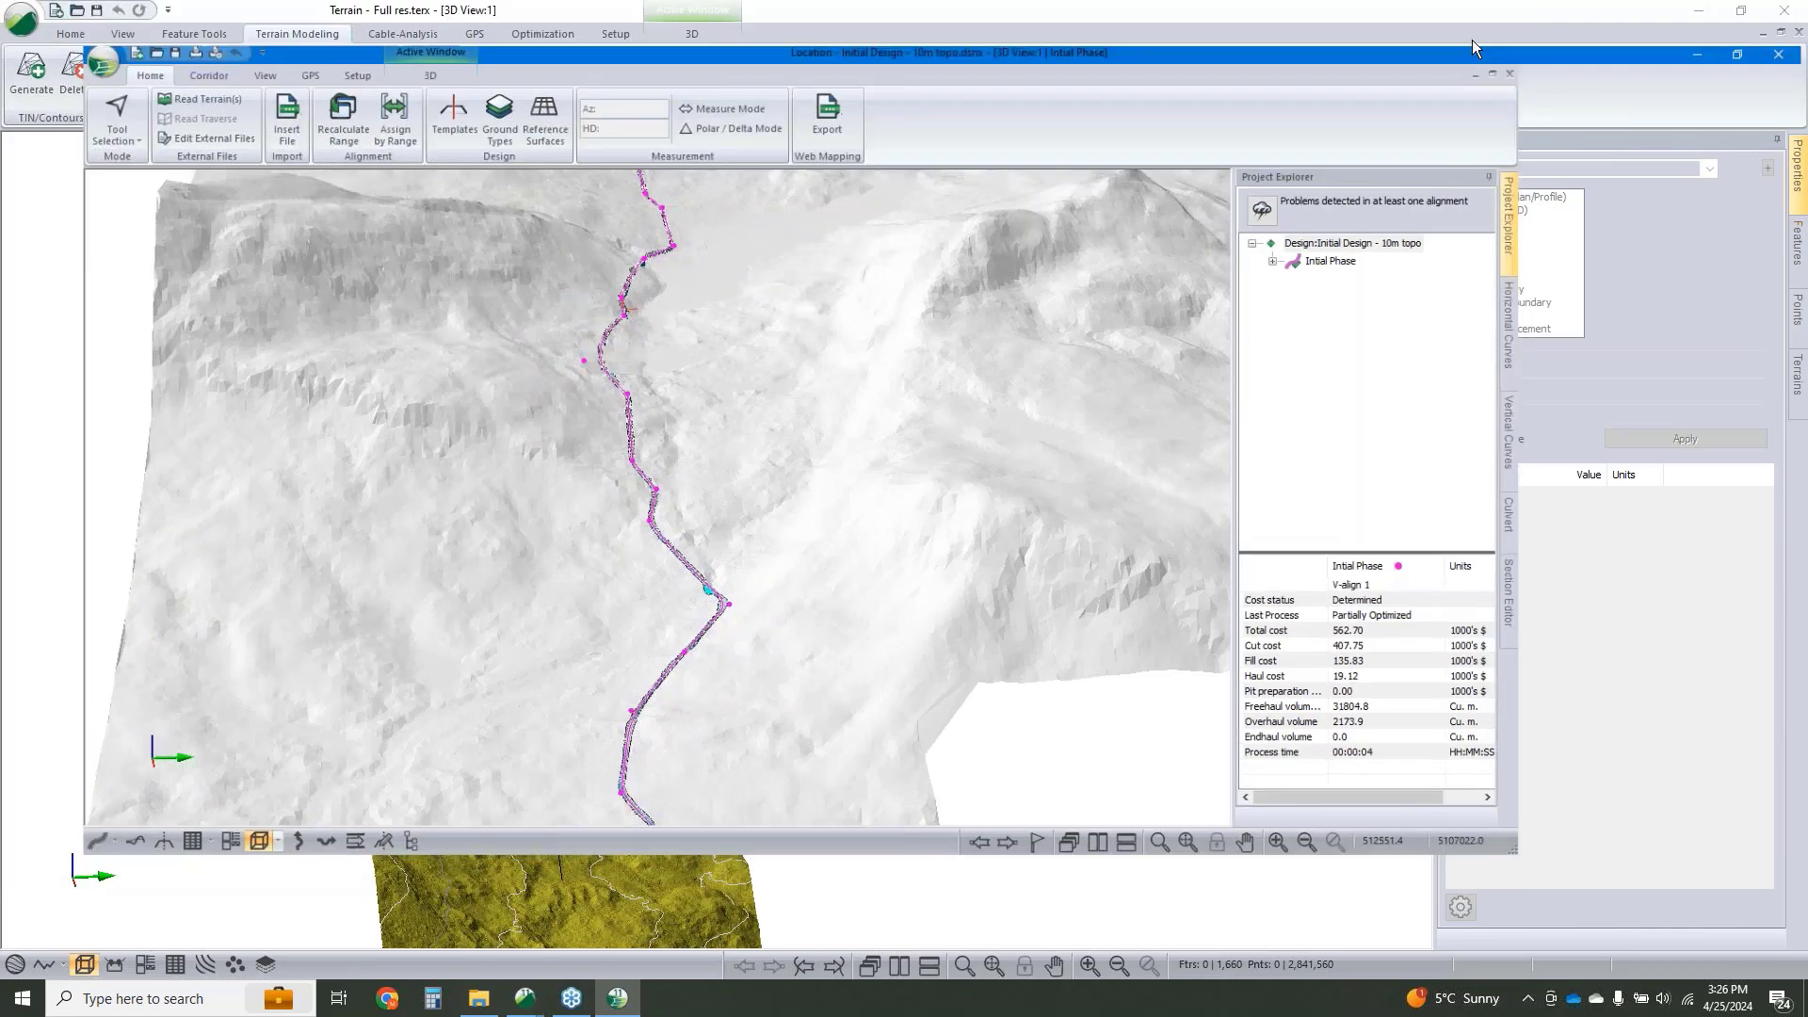
left_click(1779, 32)
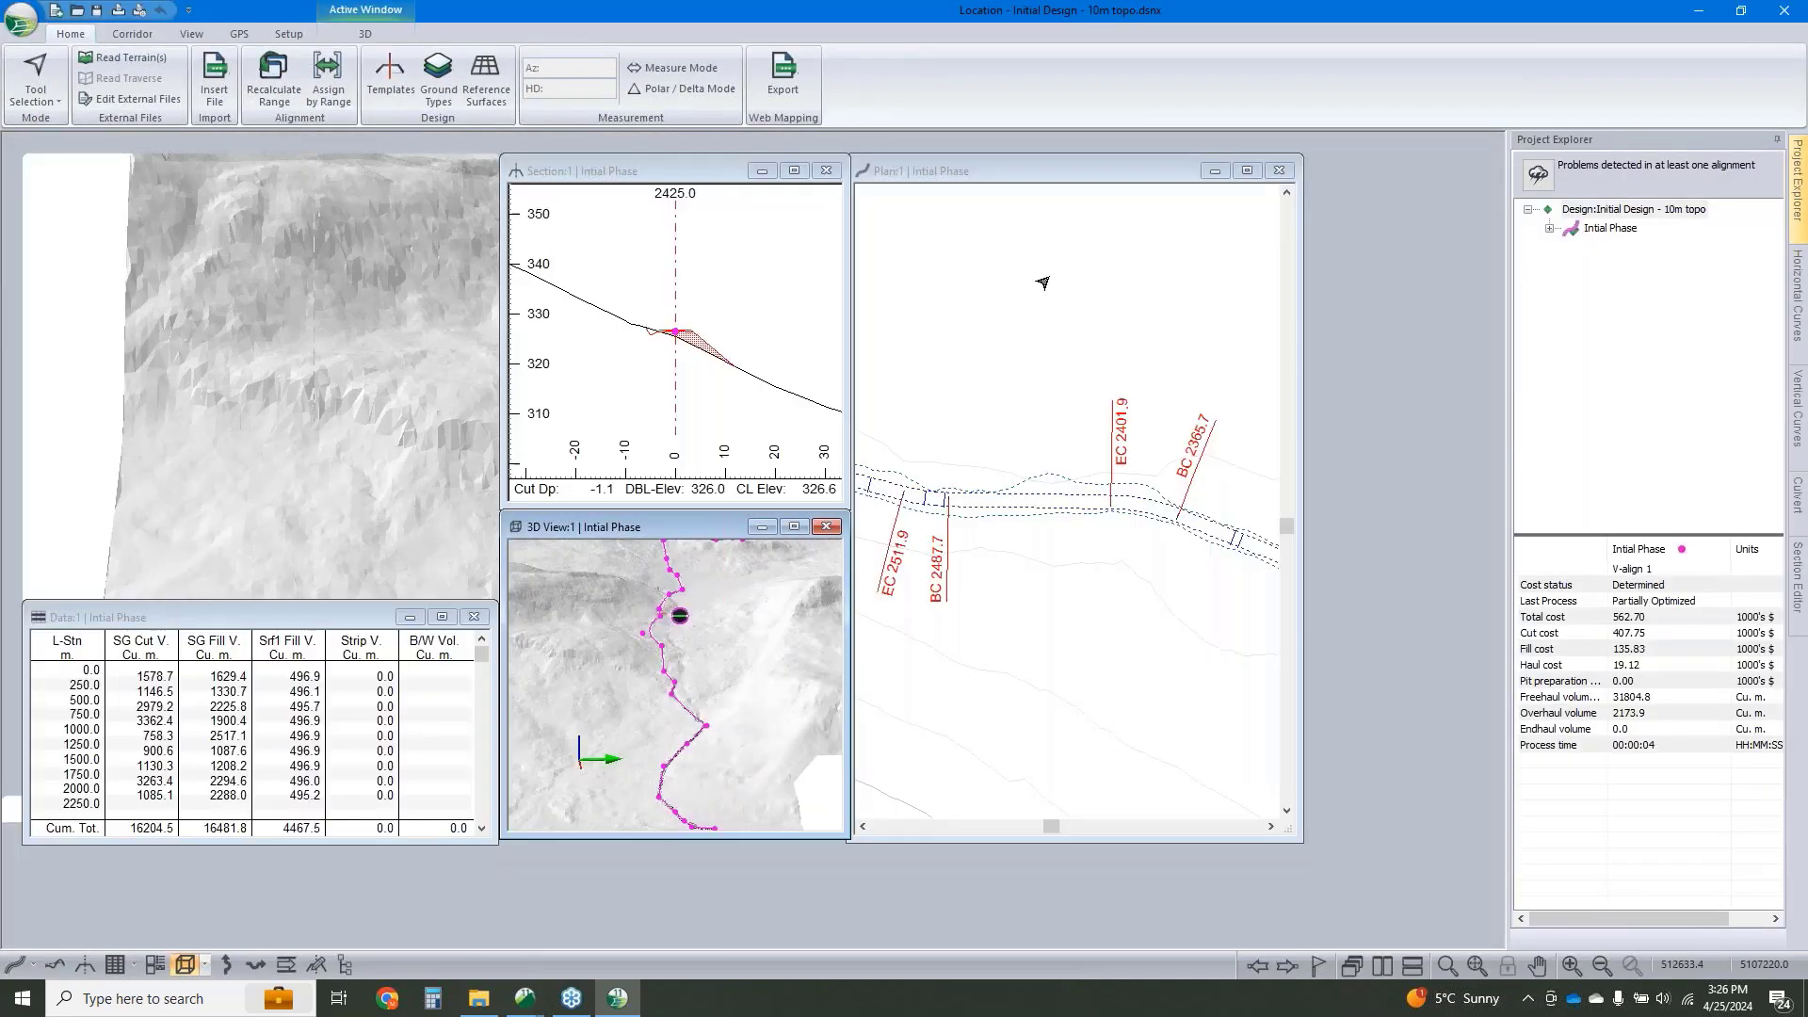
scroll(1085, 570, "down", 5)
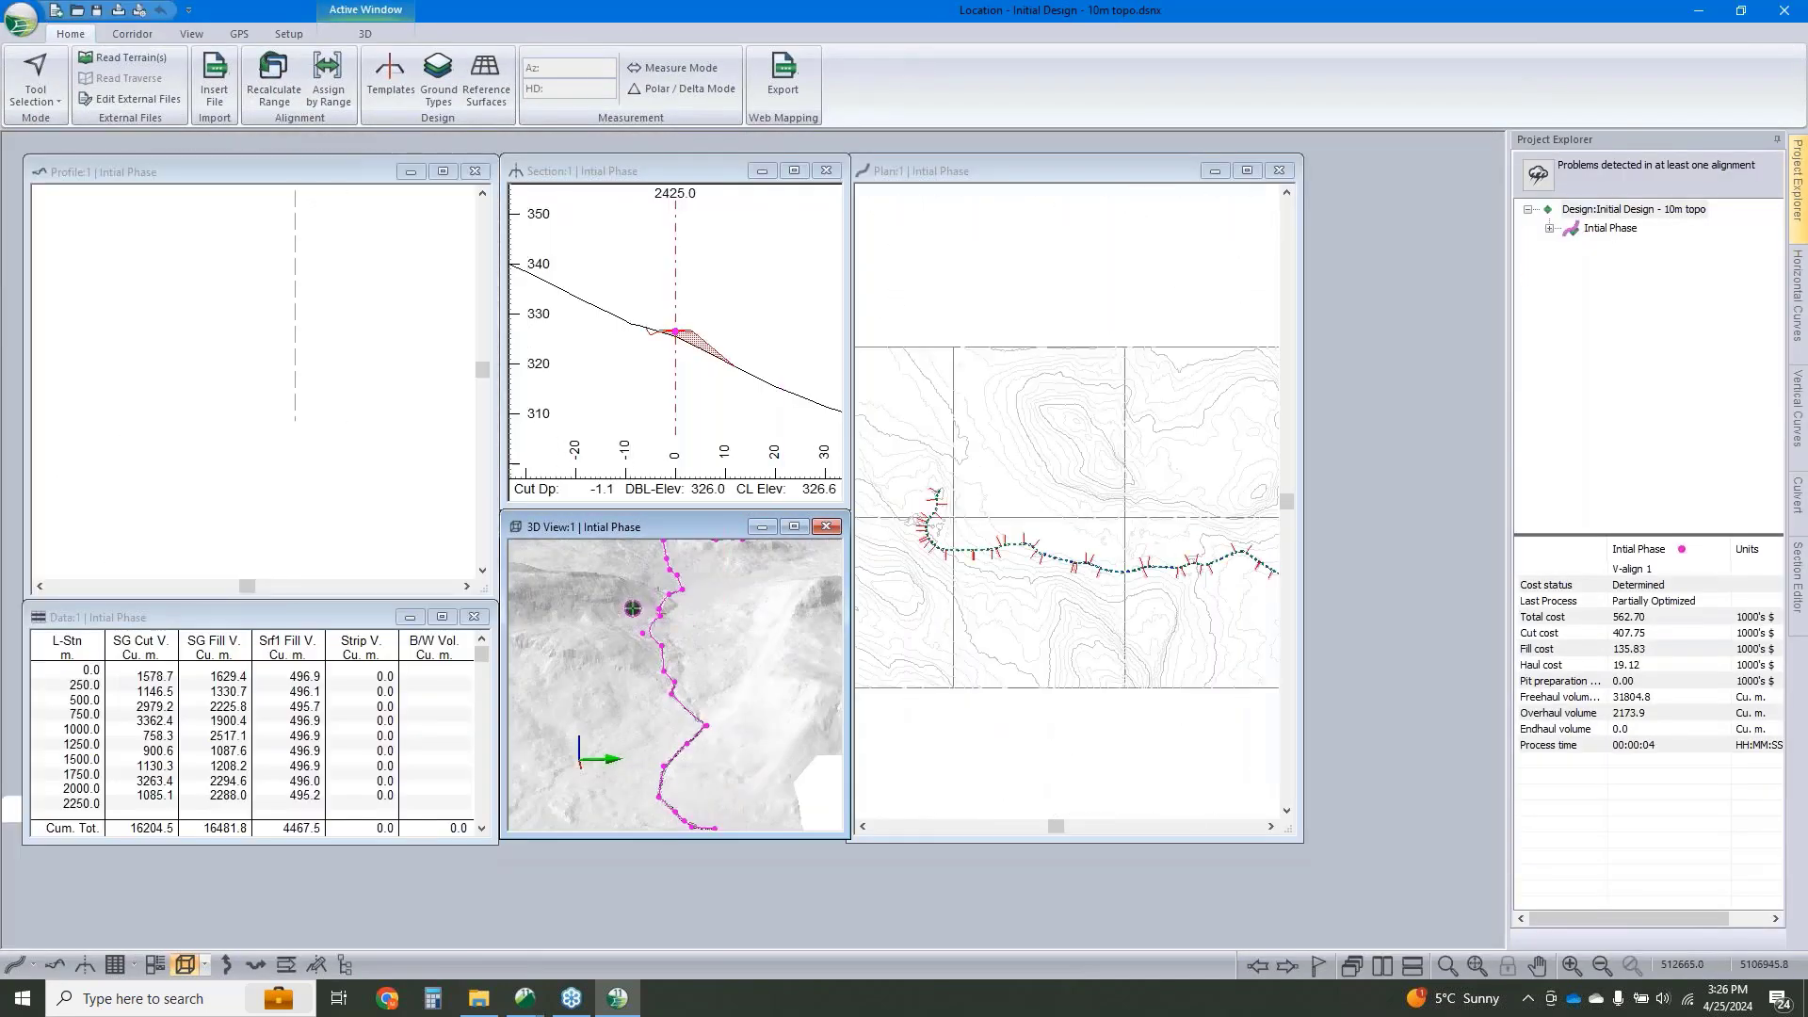
Replace the design's topo surface file 10m topo.terx with Full res.terx from the "3 - Lidar - Low Vs. High Res" folder.
left_click(481, 77)
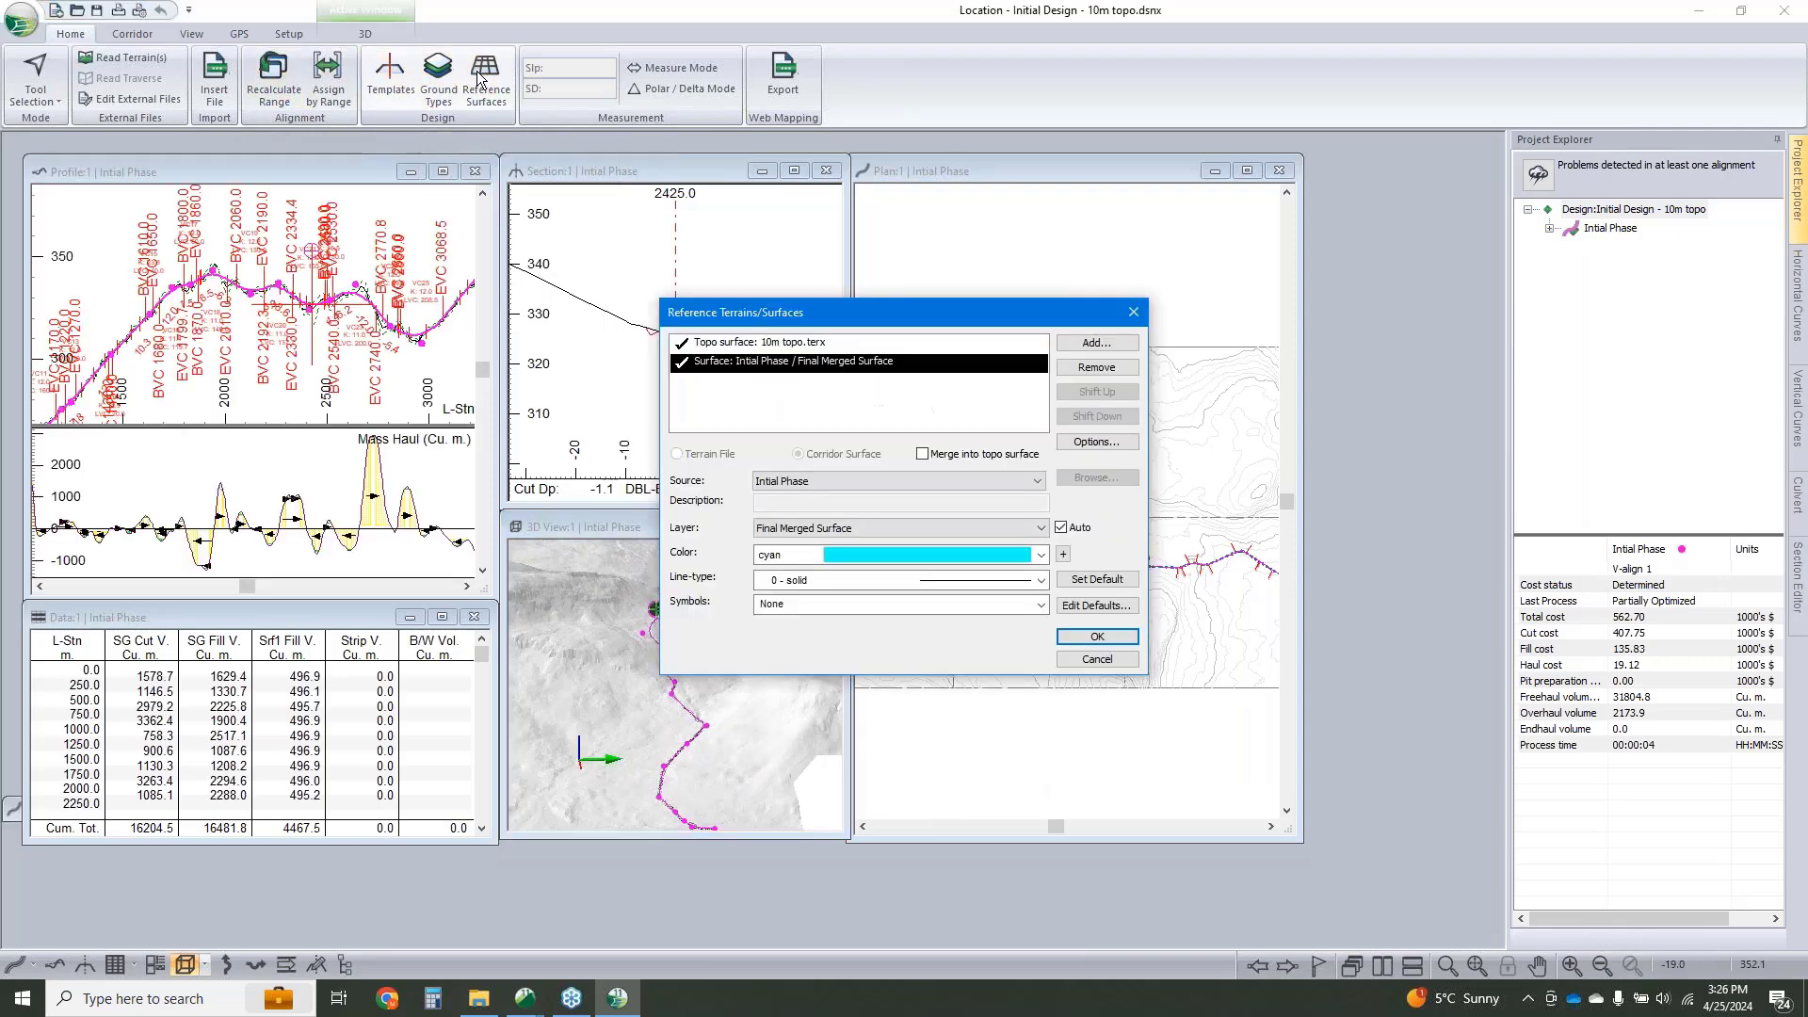
left_click(706, 345)
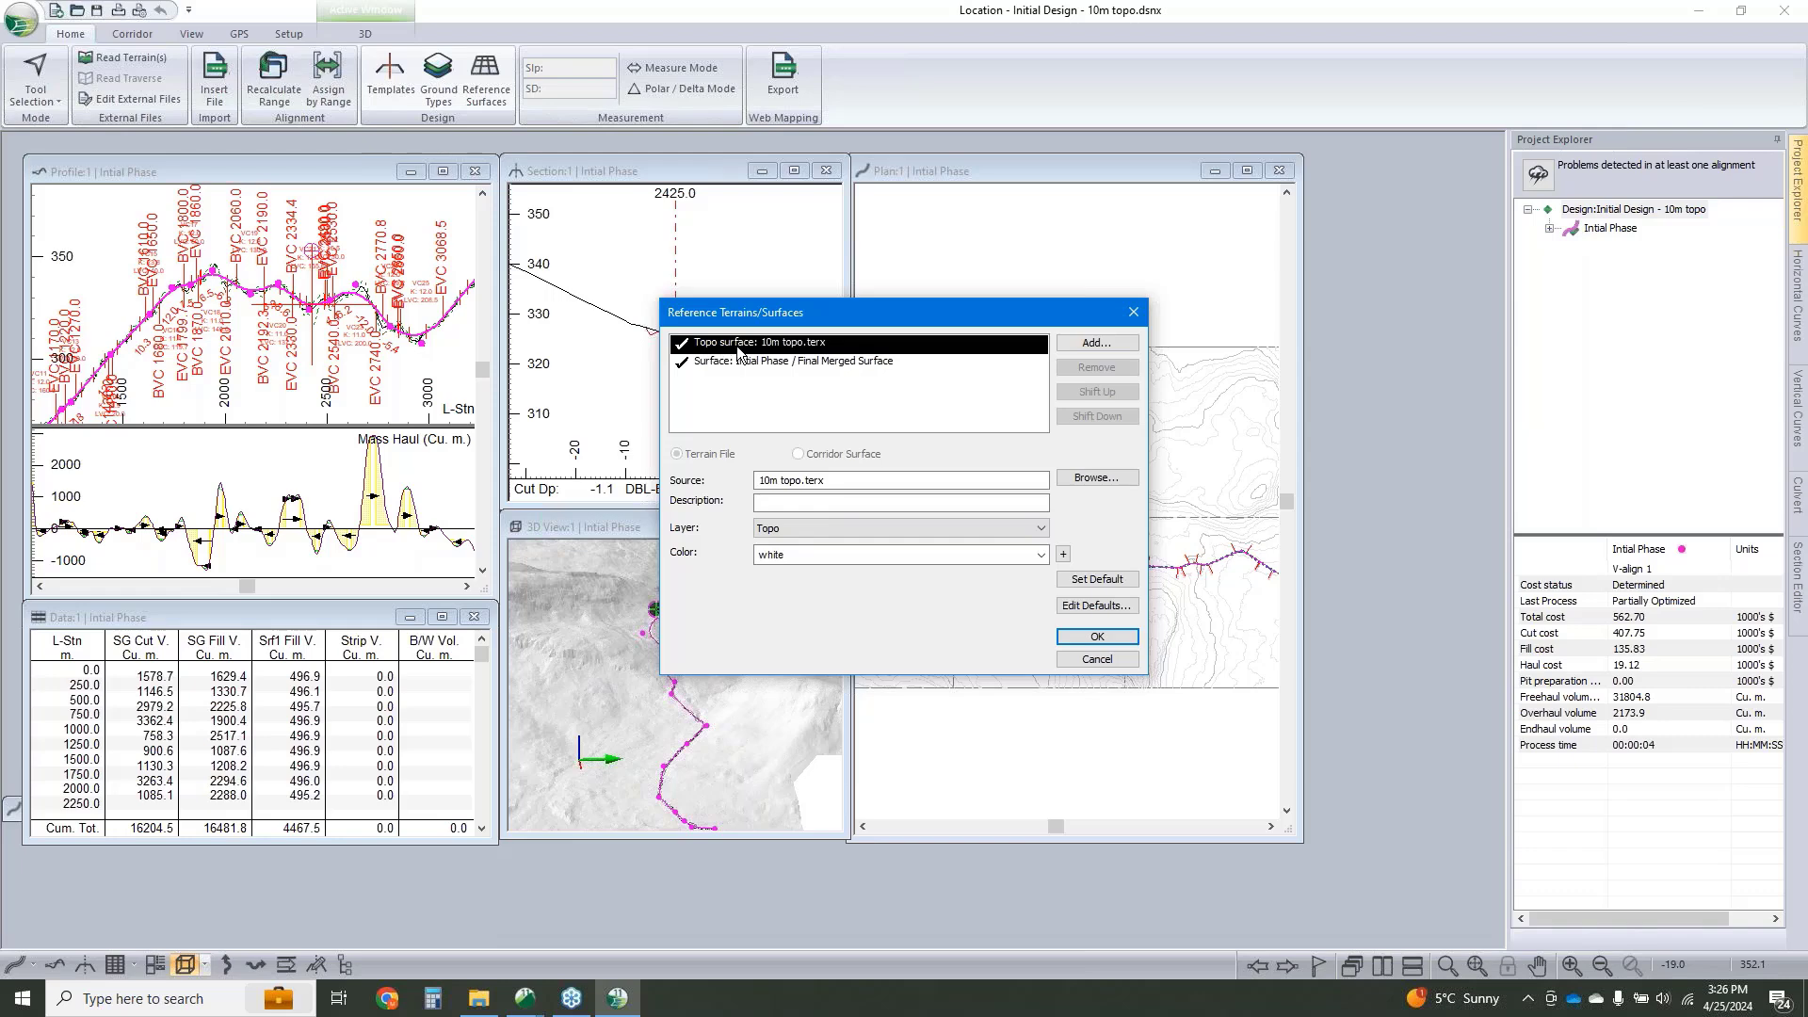
left_click(1081, 479)
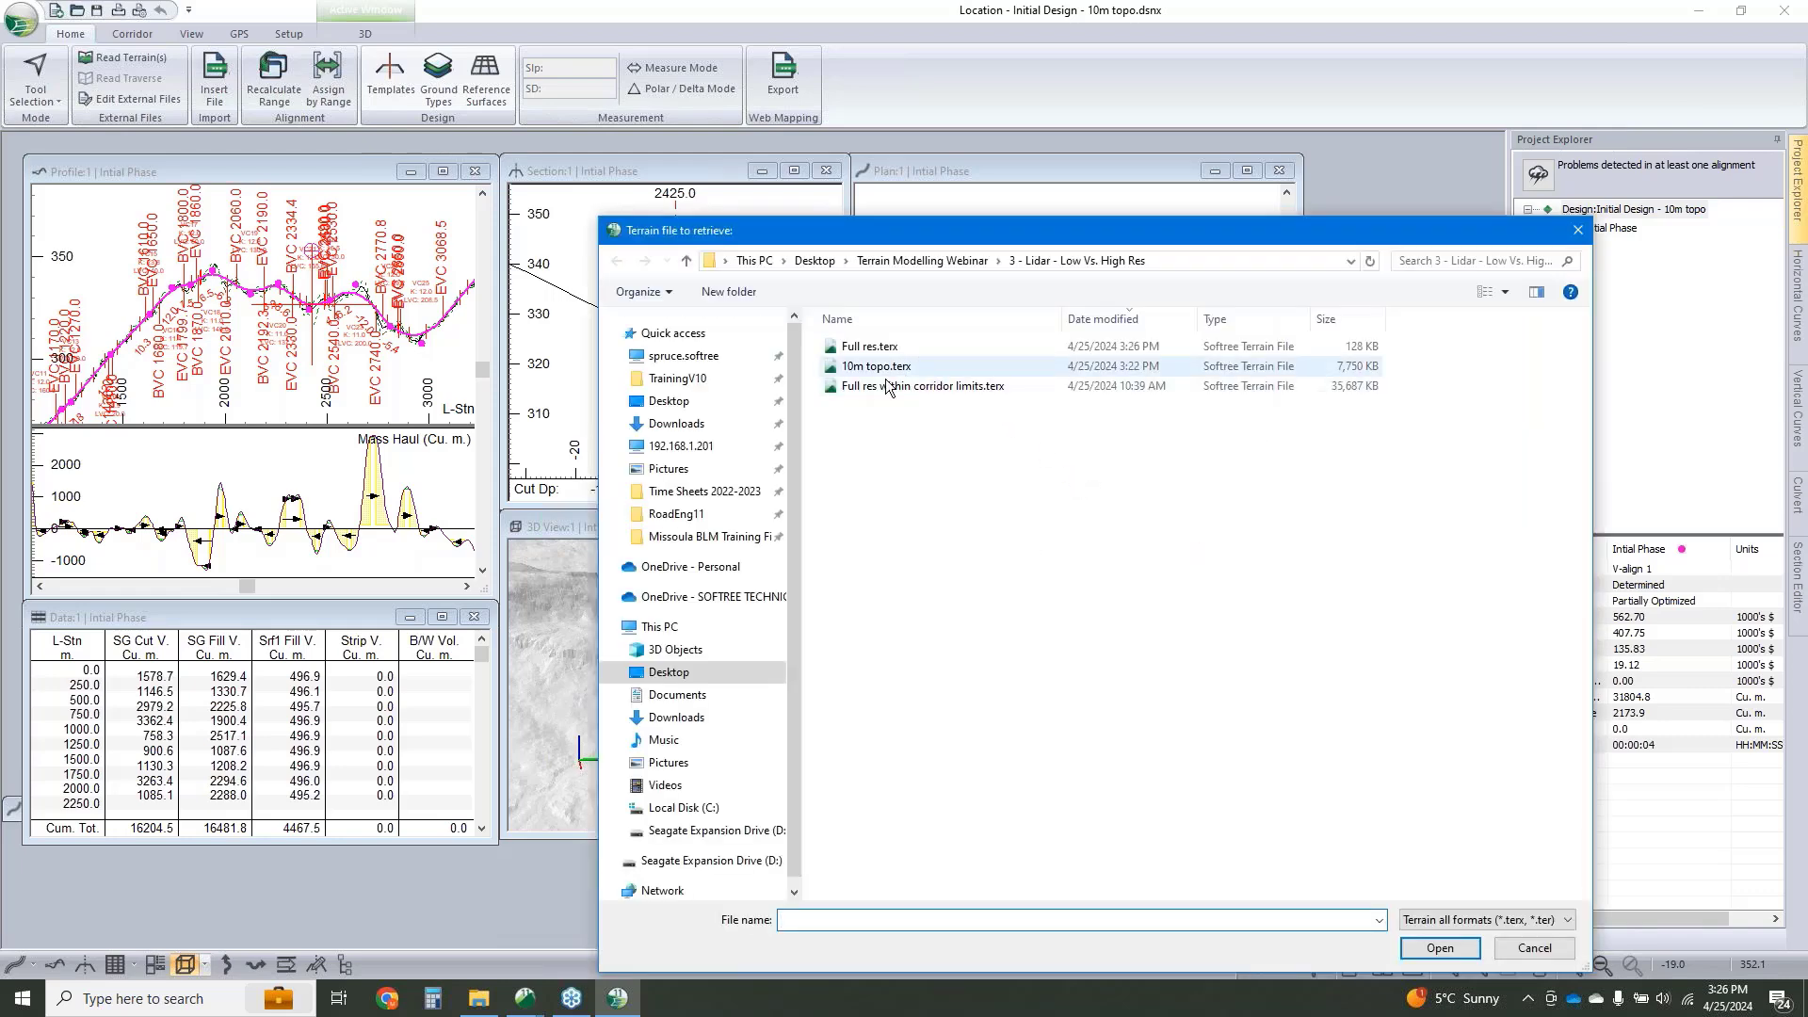
left_click(884, 347)
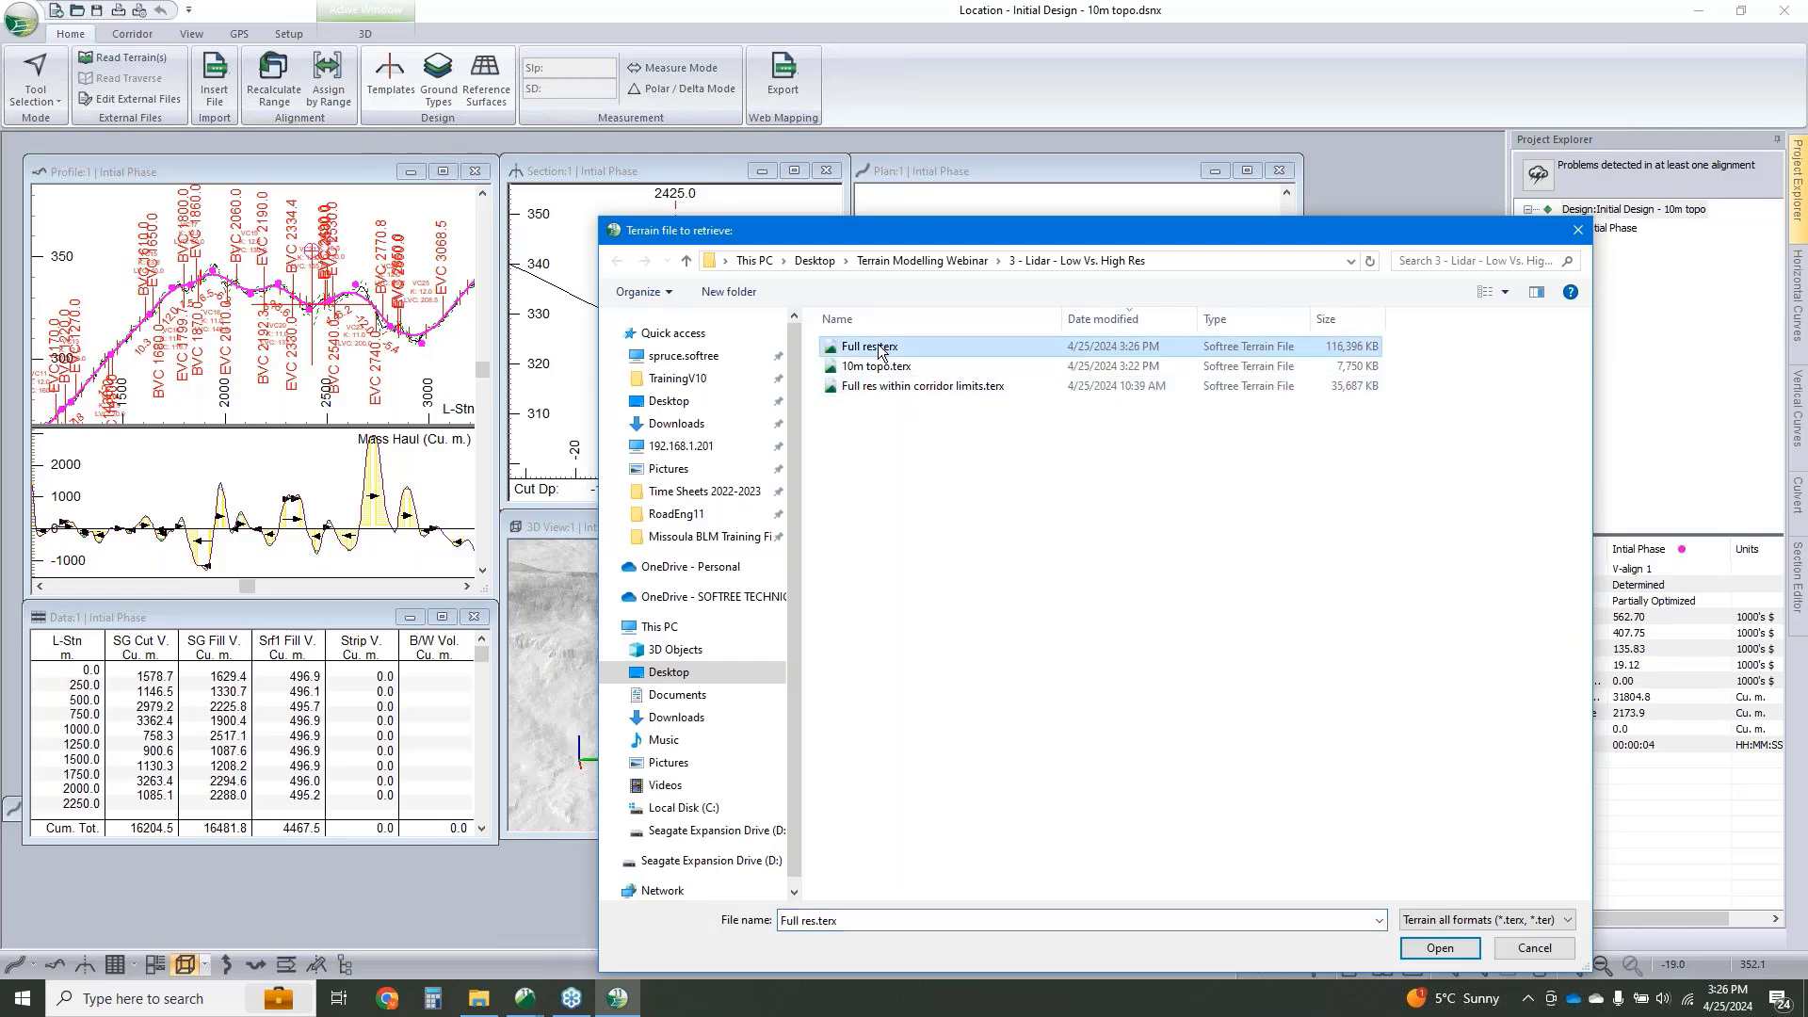
left_click(1440, 947)
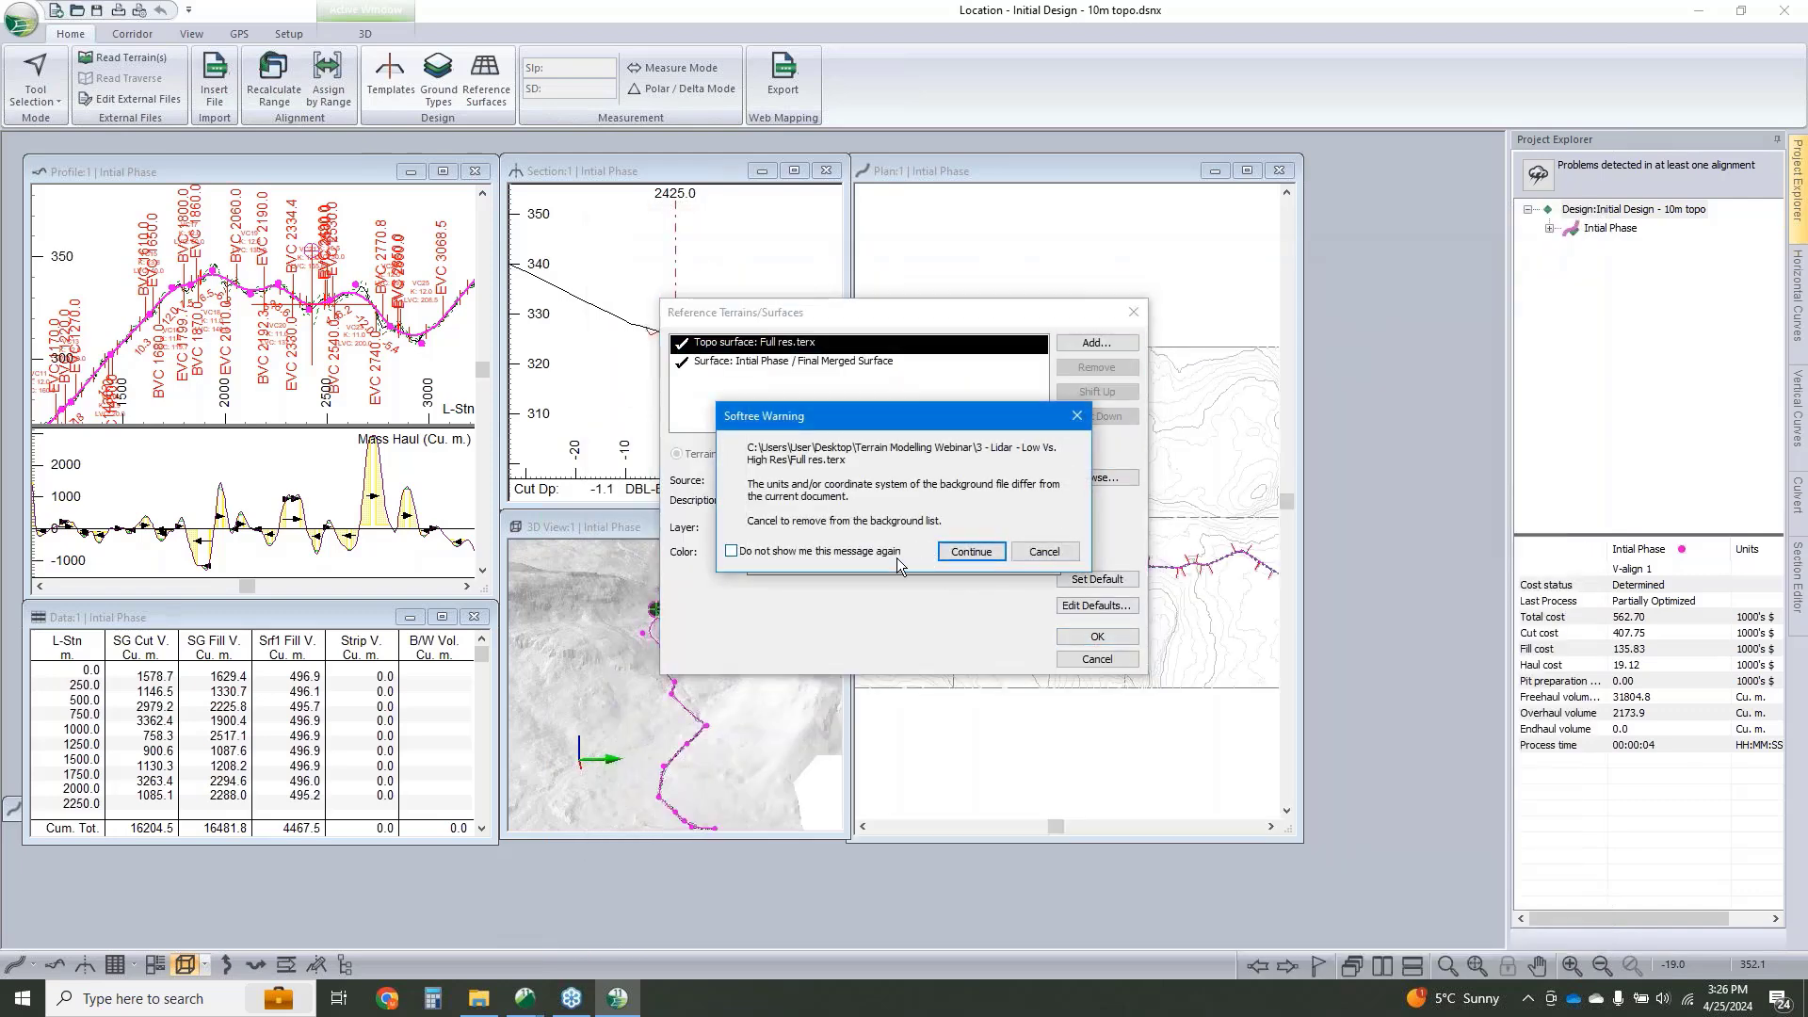
left_click(960, 552)
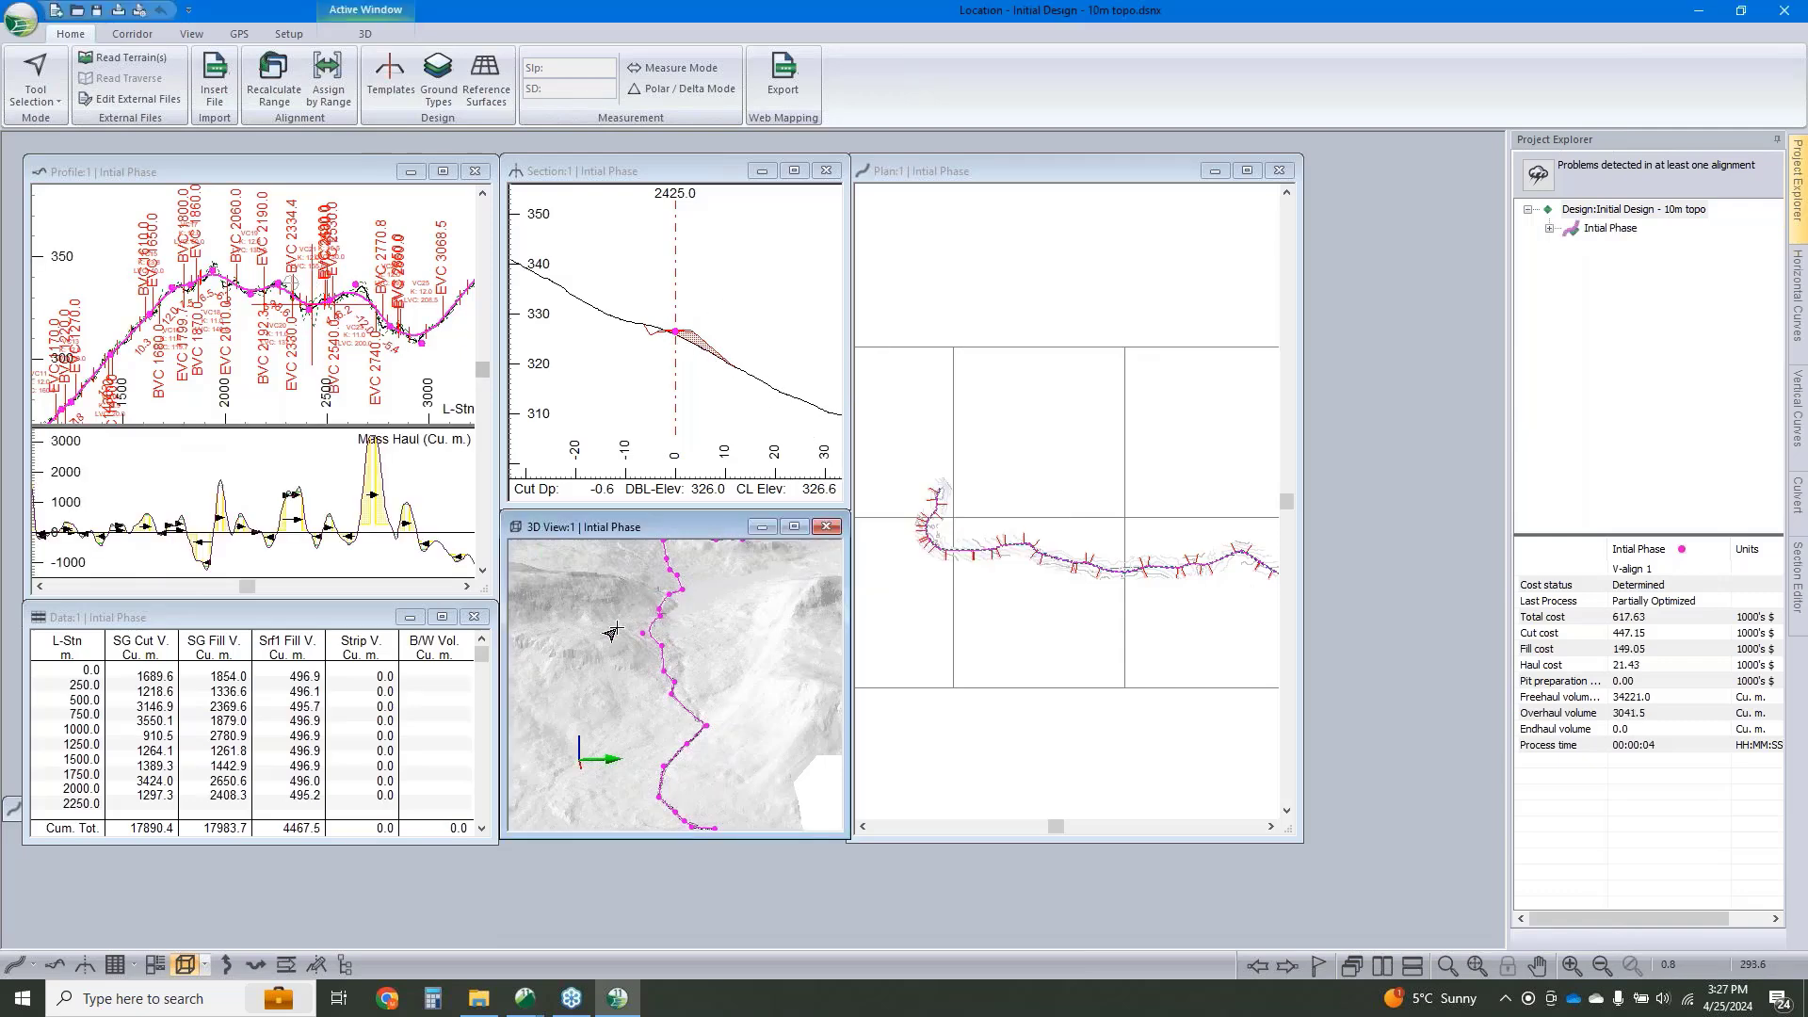
Update the 3D display lists and examine the full-resolution corridor terrain along the alignment in the 3D view.
right_click(683, 614)
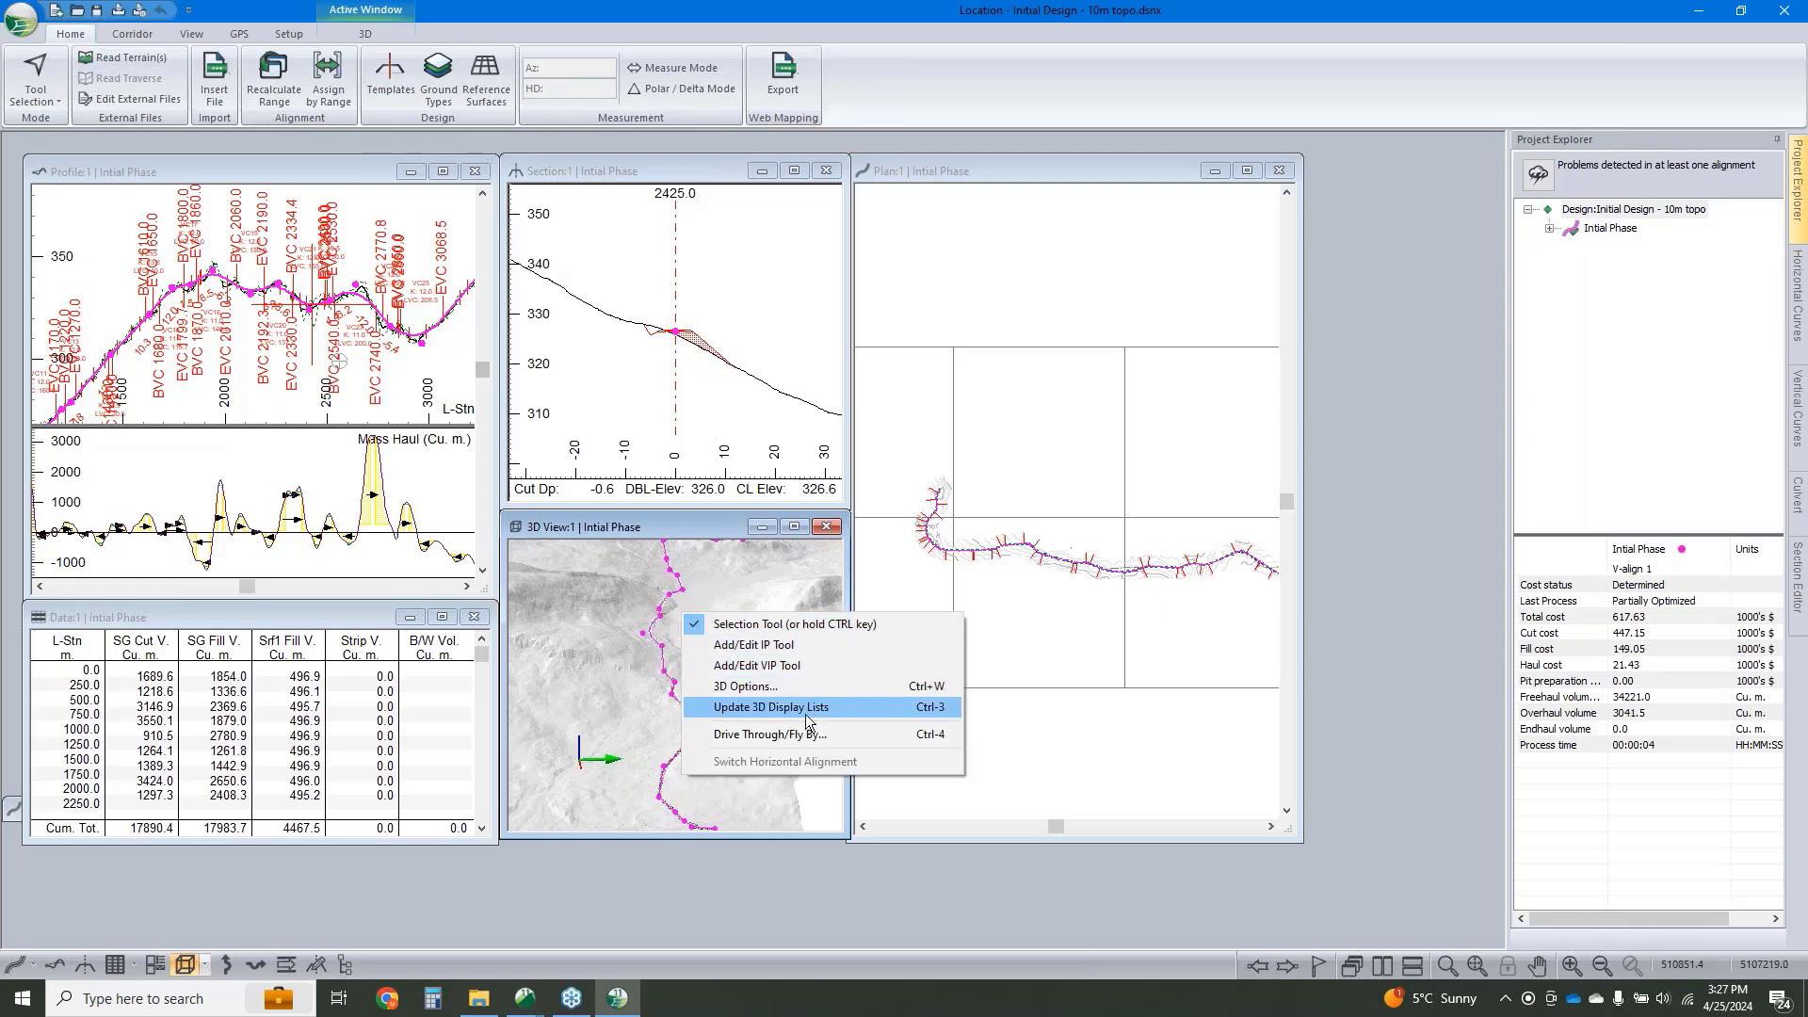
left_click(805, 713)
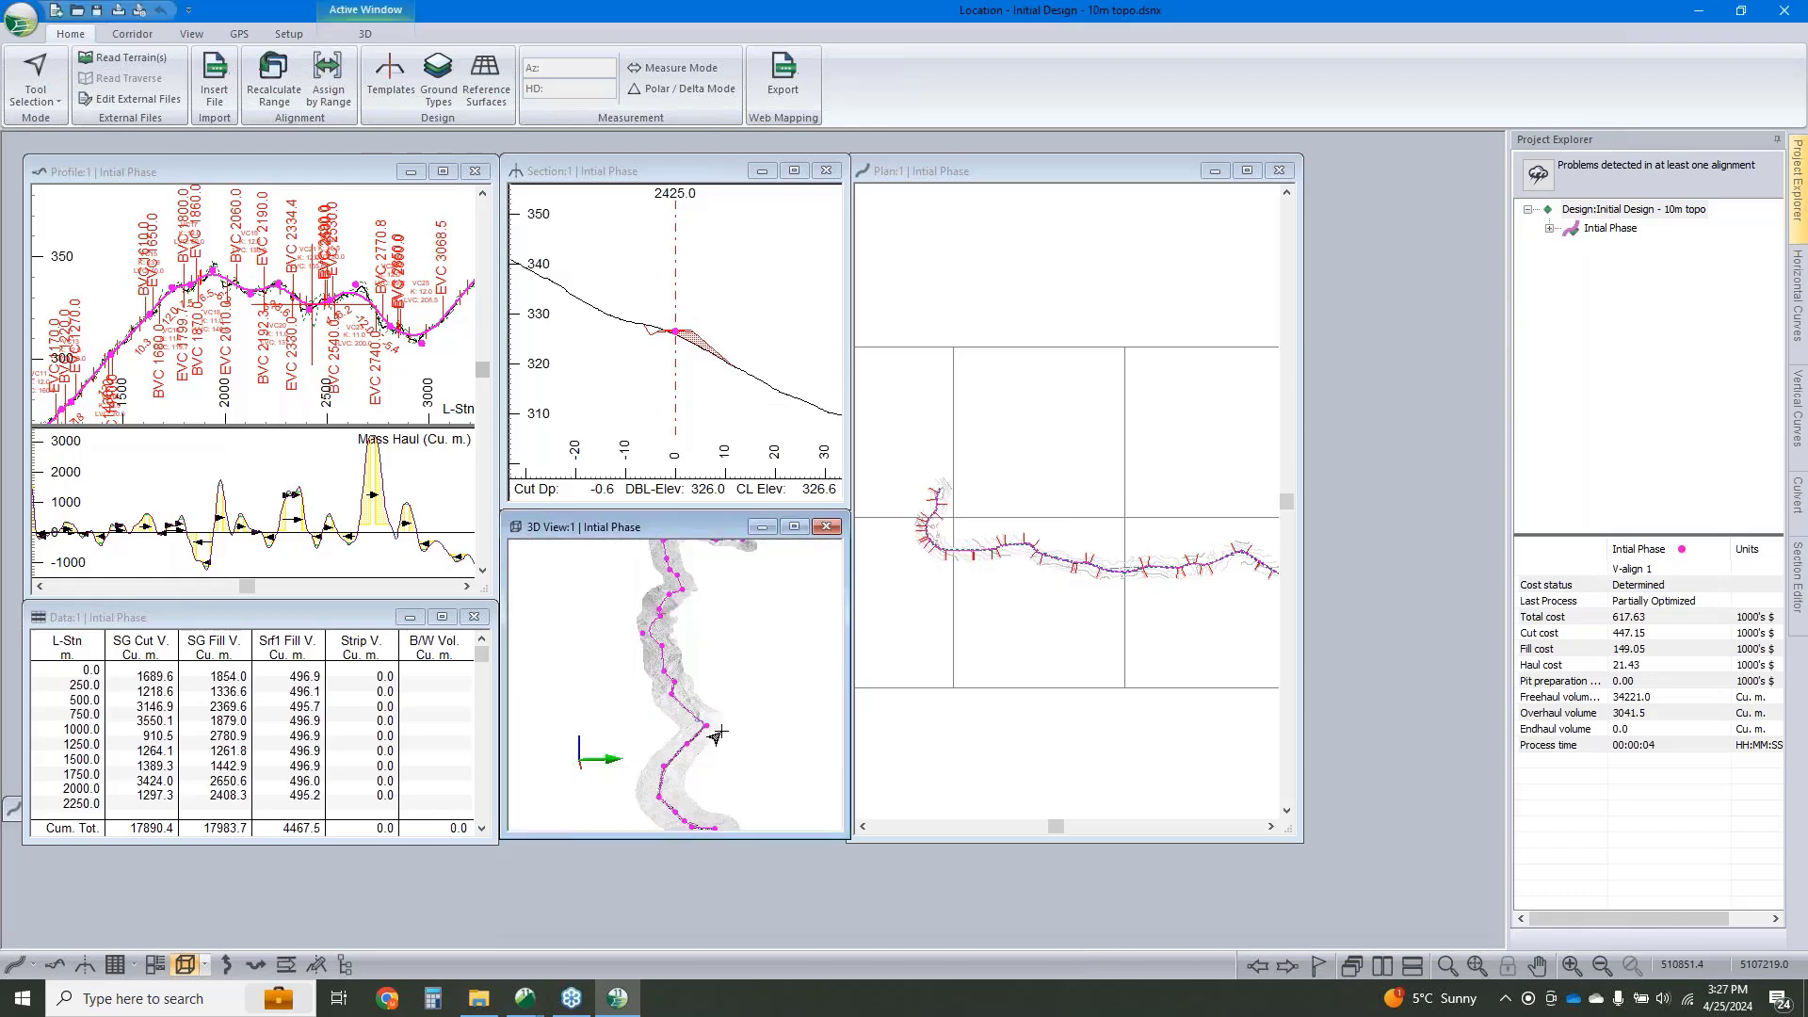
scroll(670, 655, "up", 4)
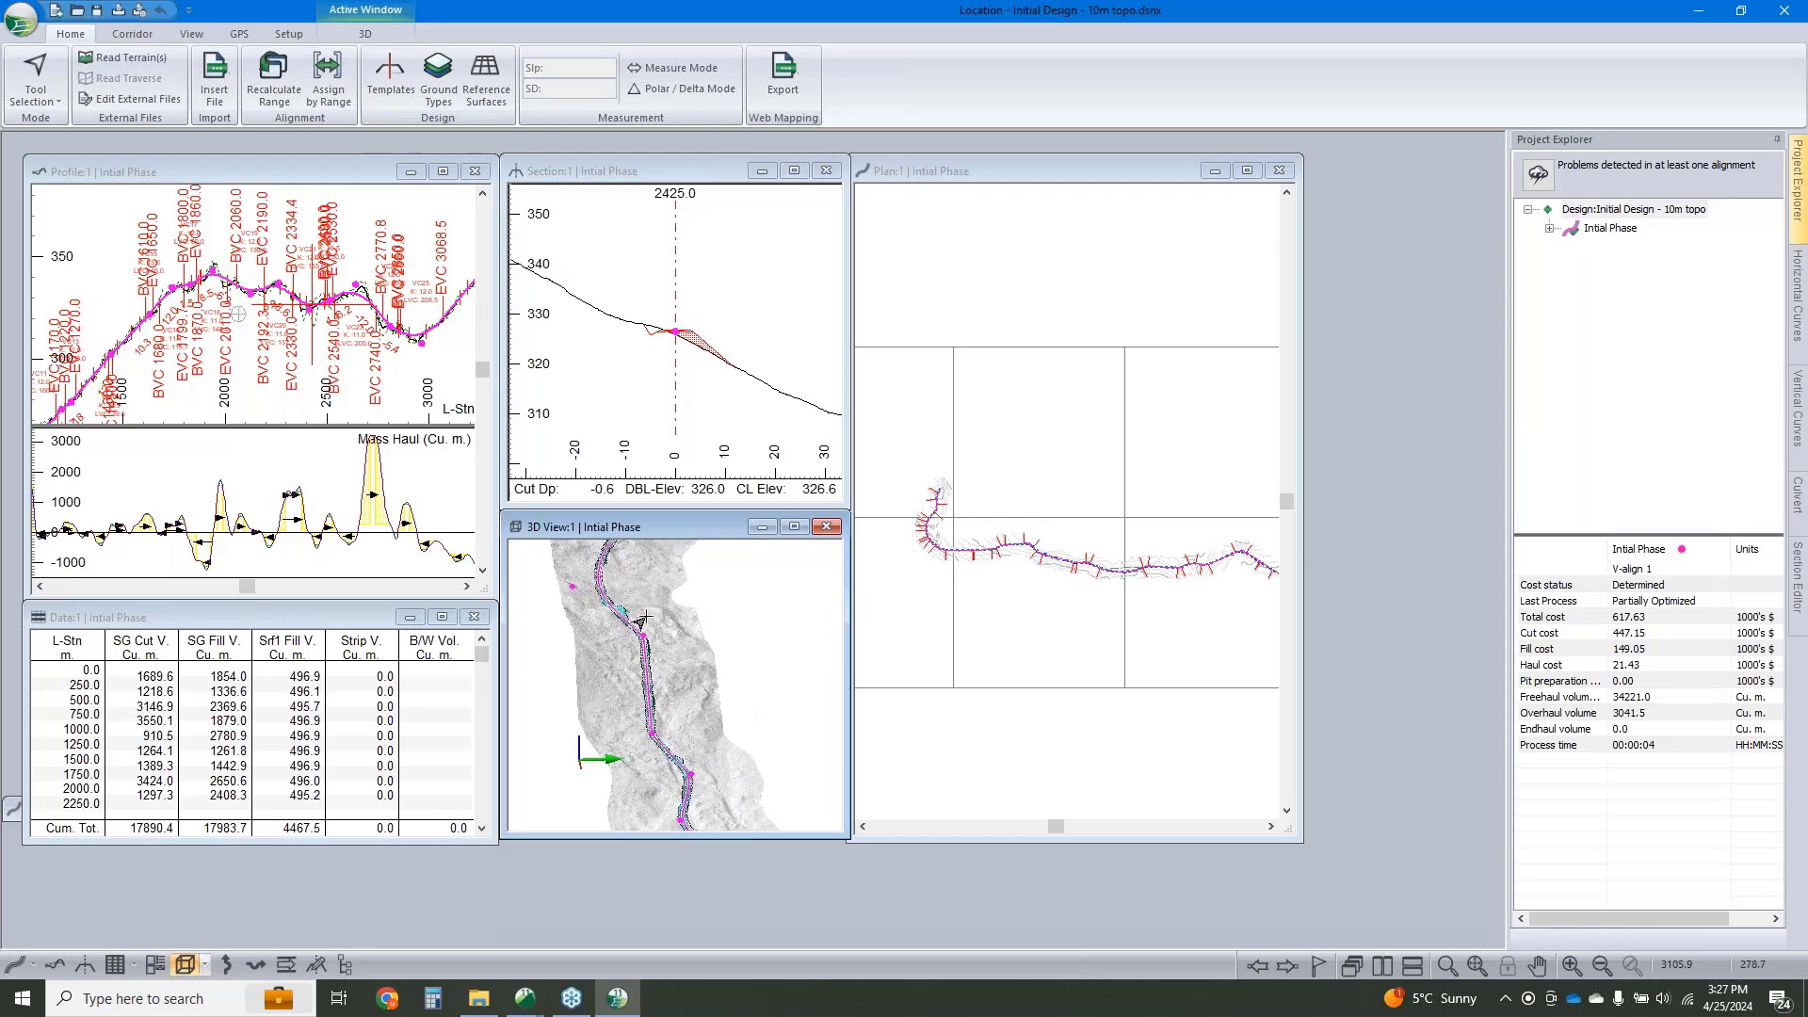
left_click_drag(642, 620, 626, 662)
mouse_move(650, 615)
middle_mouse_down()
mouse_move(645, 701)
mouse_move(663, 619)
middle_mouse_up()
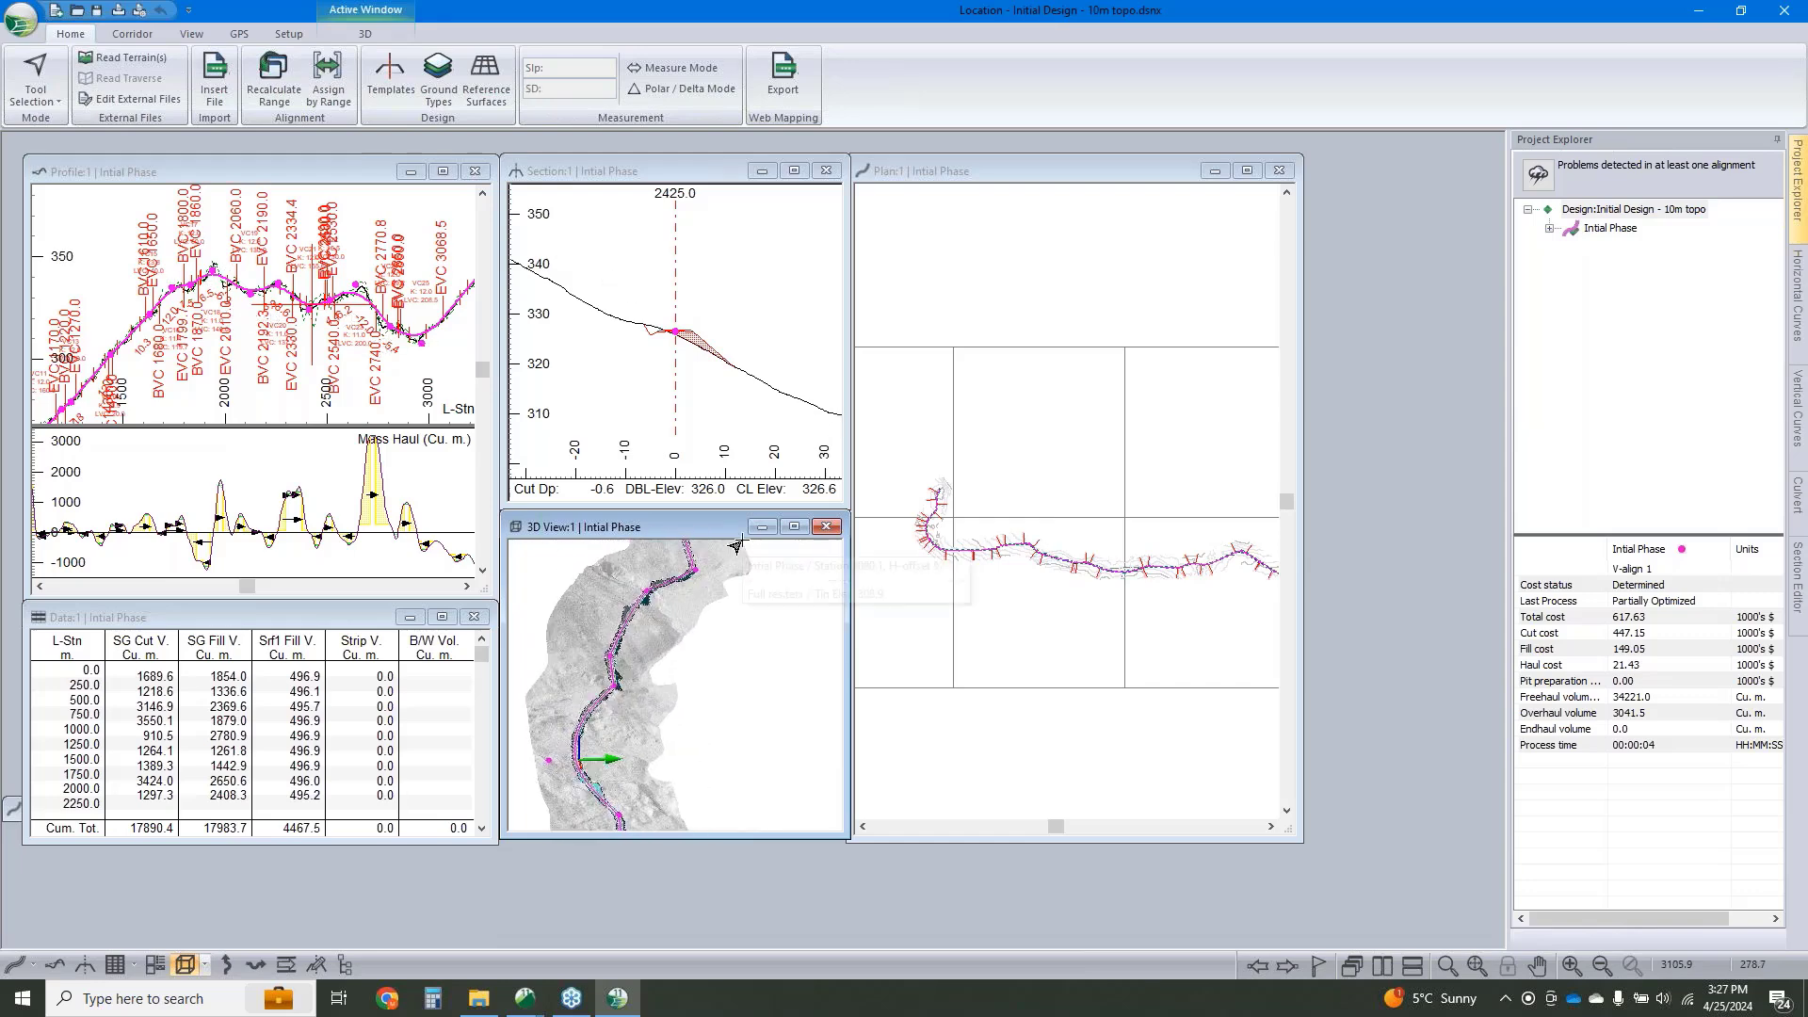
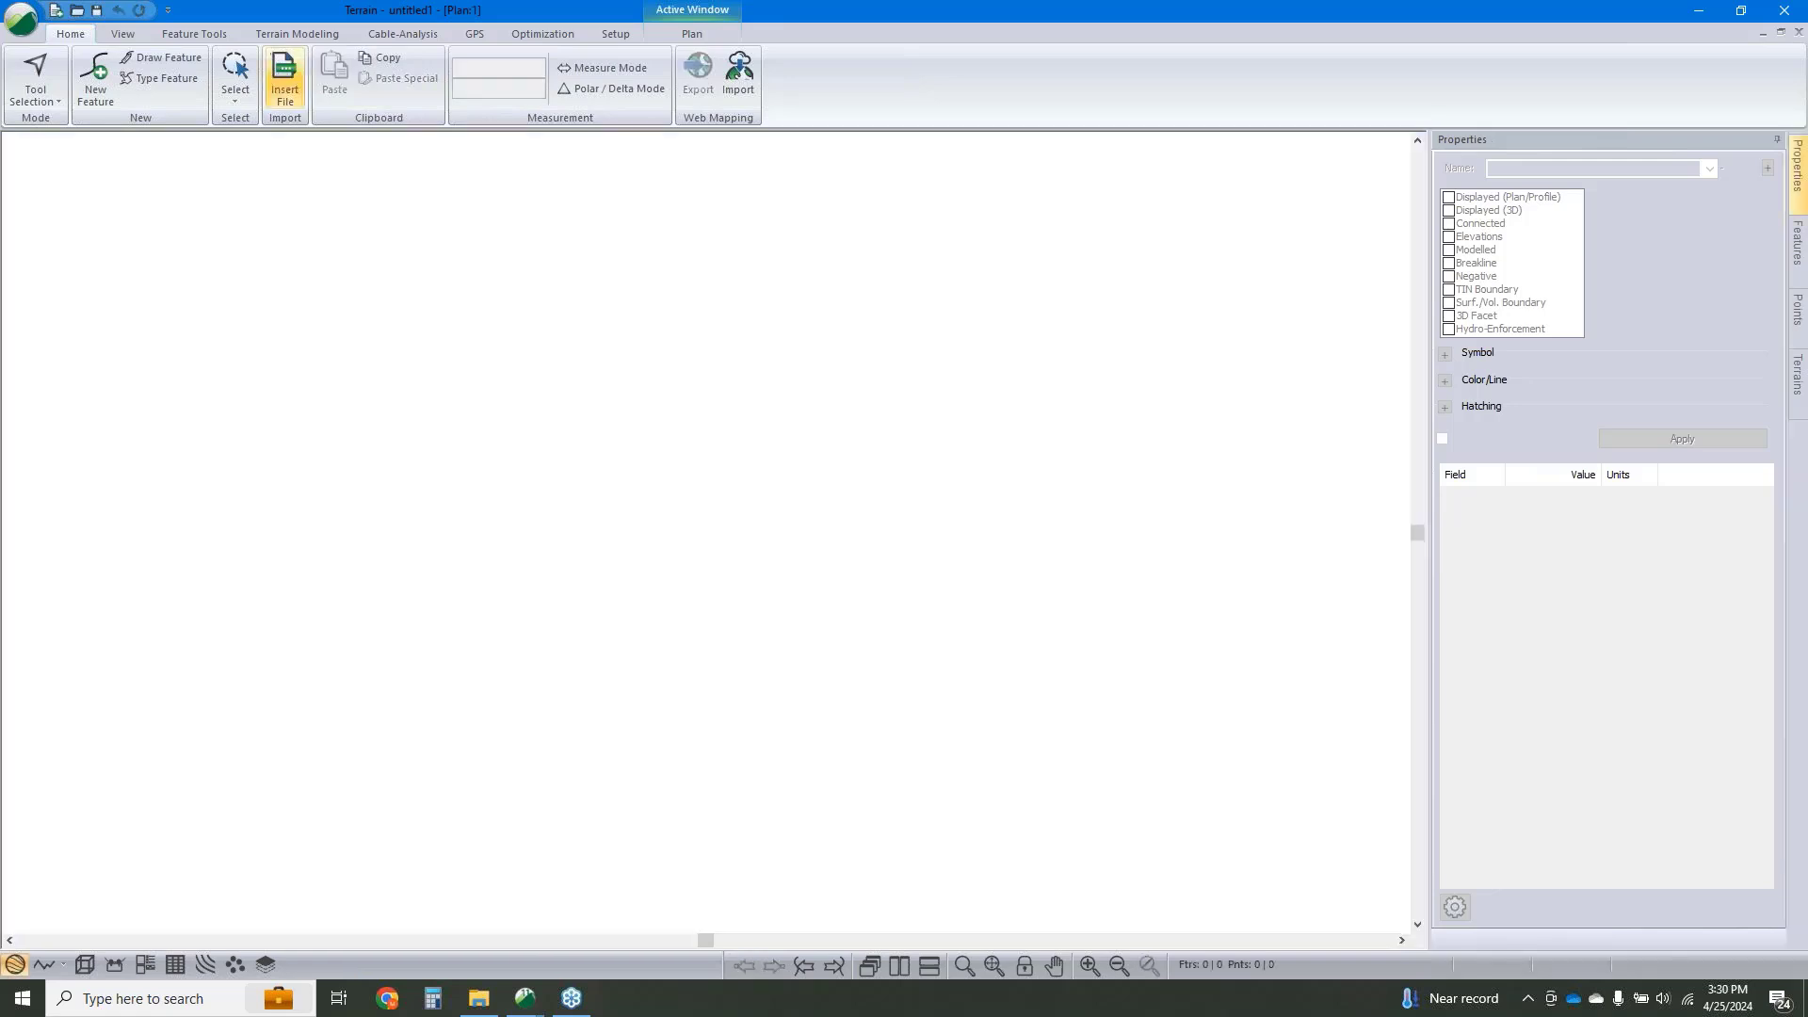
left_click(282, 85)
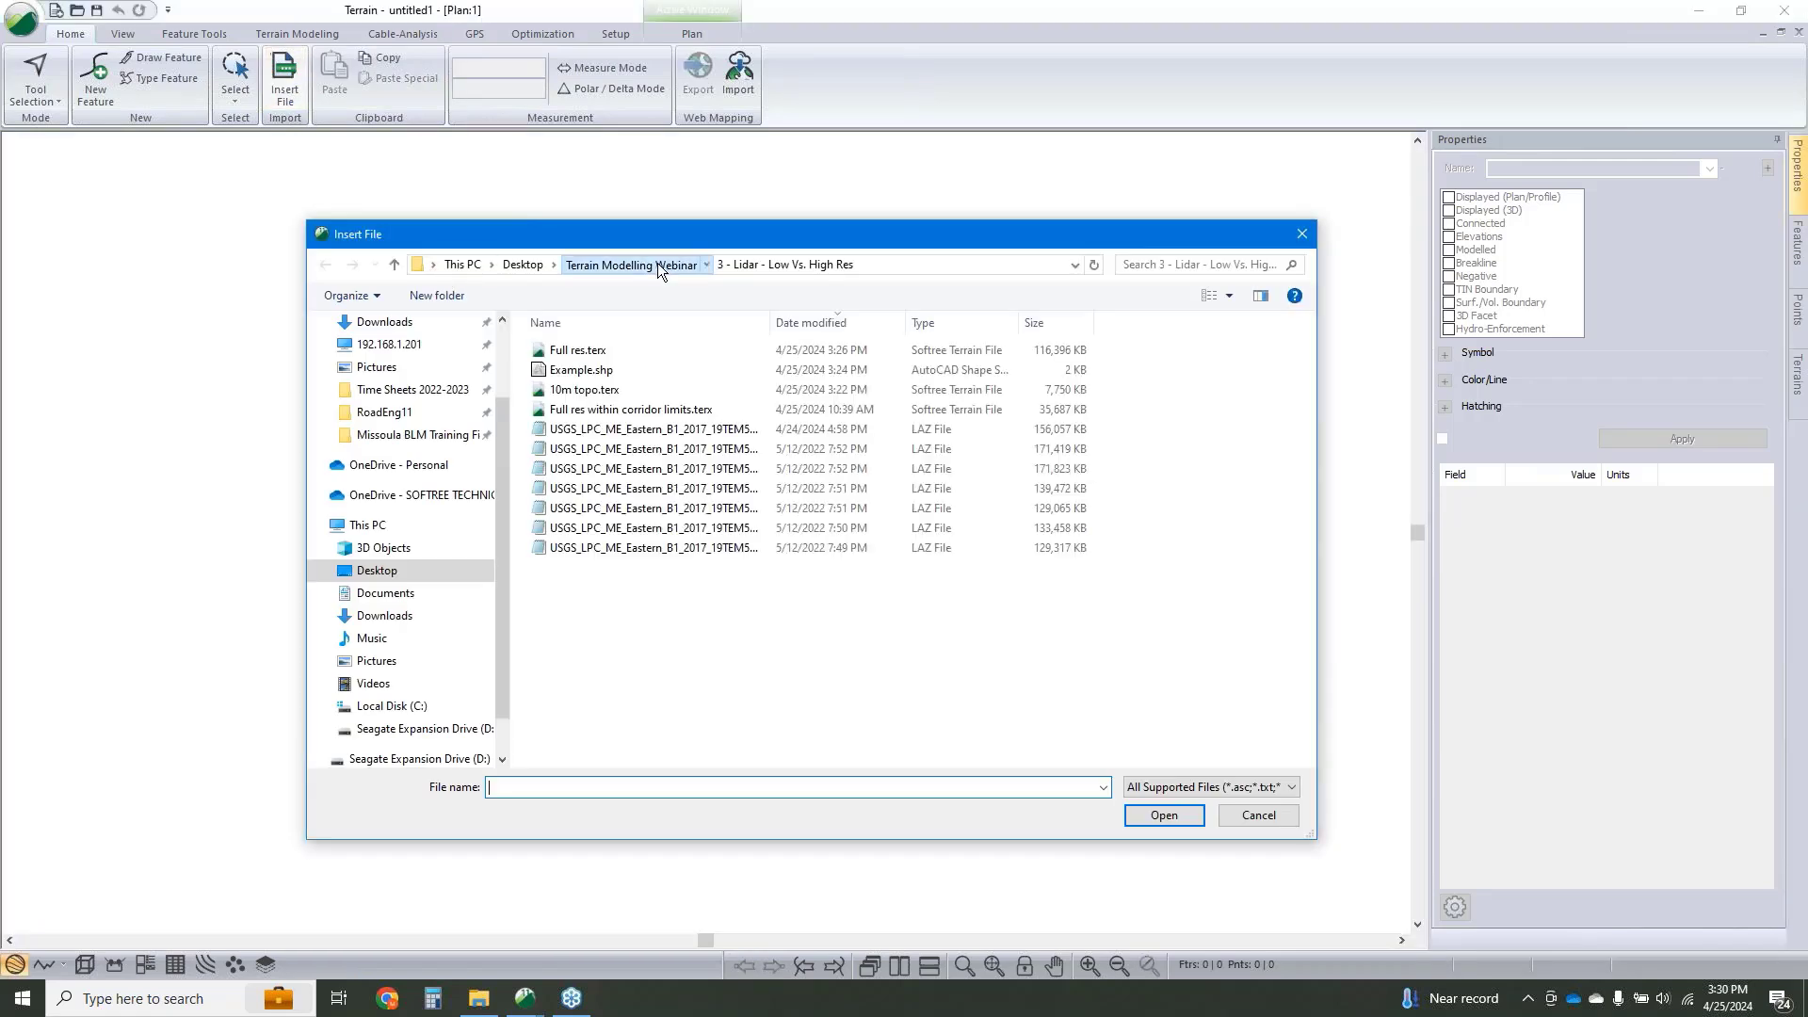
left_click(657, 264)
double_click(581, 418)
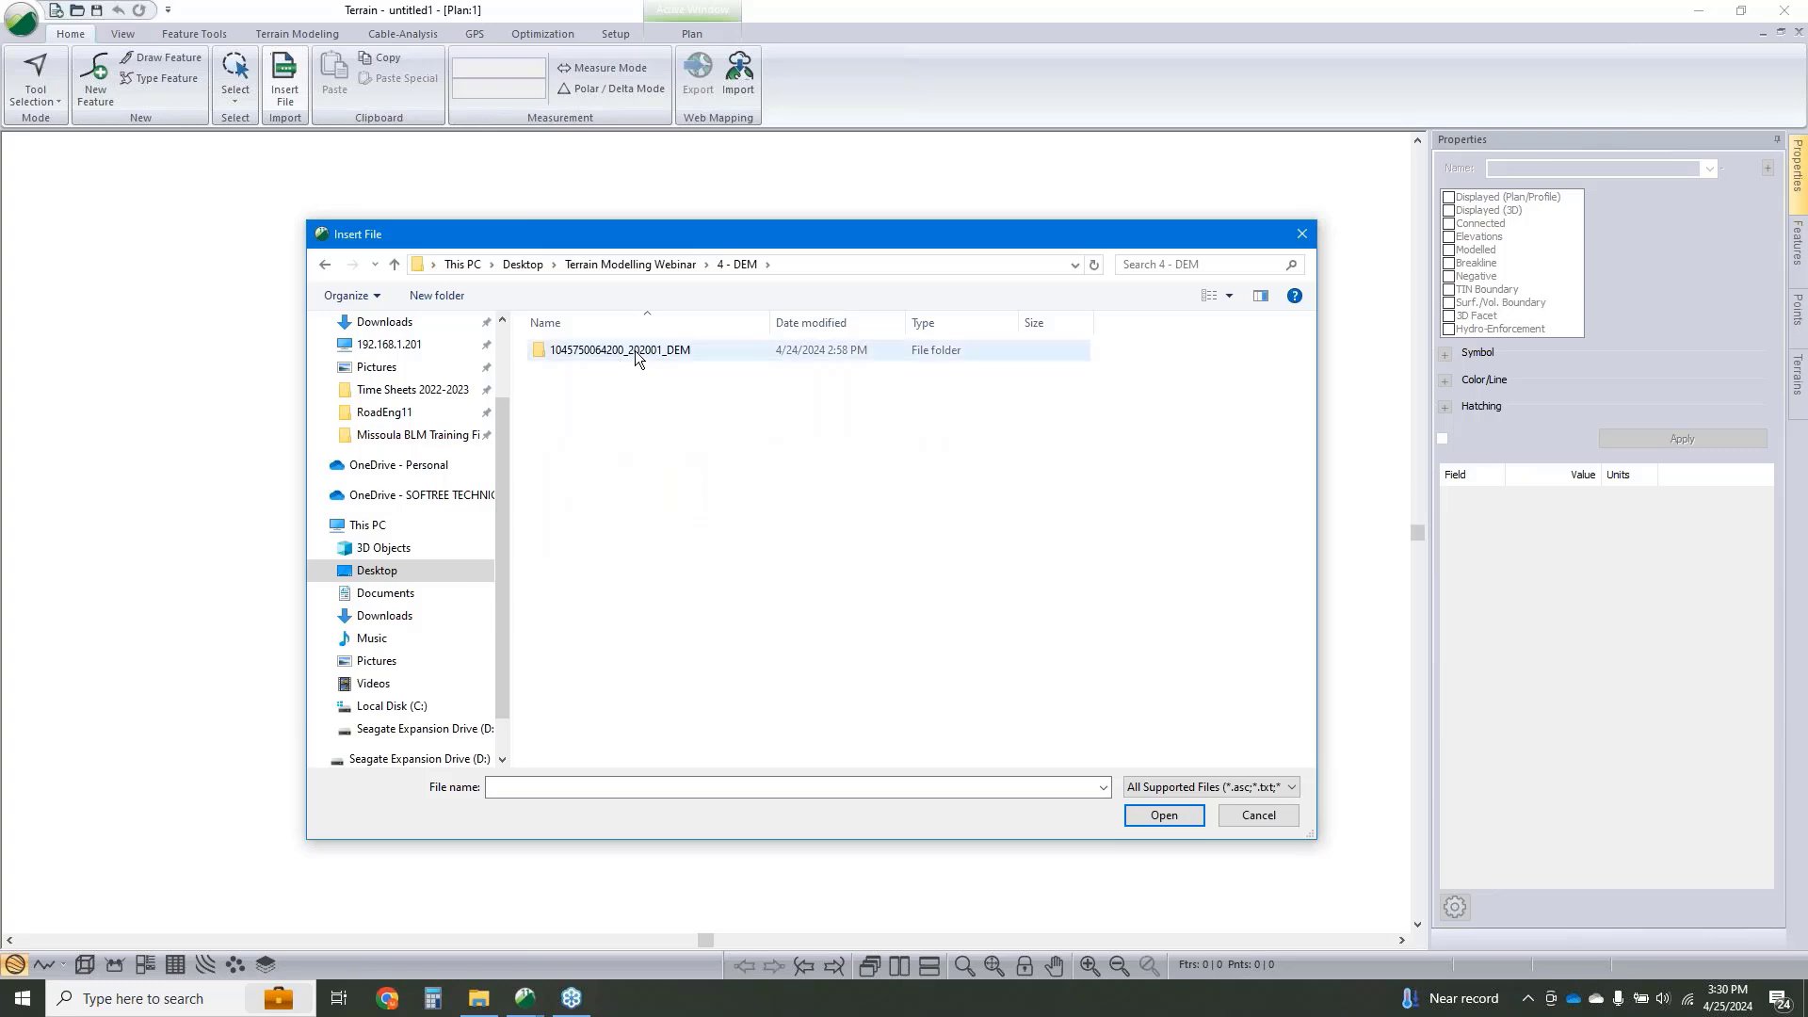
double_click(635, 350)
left_click(596, 372)
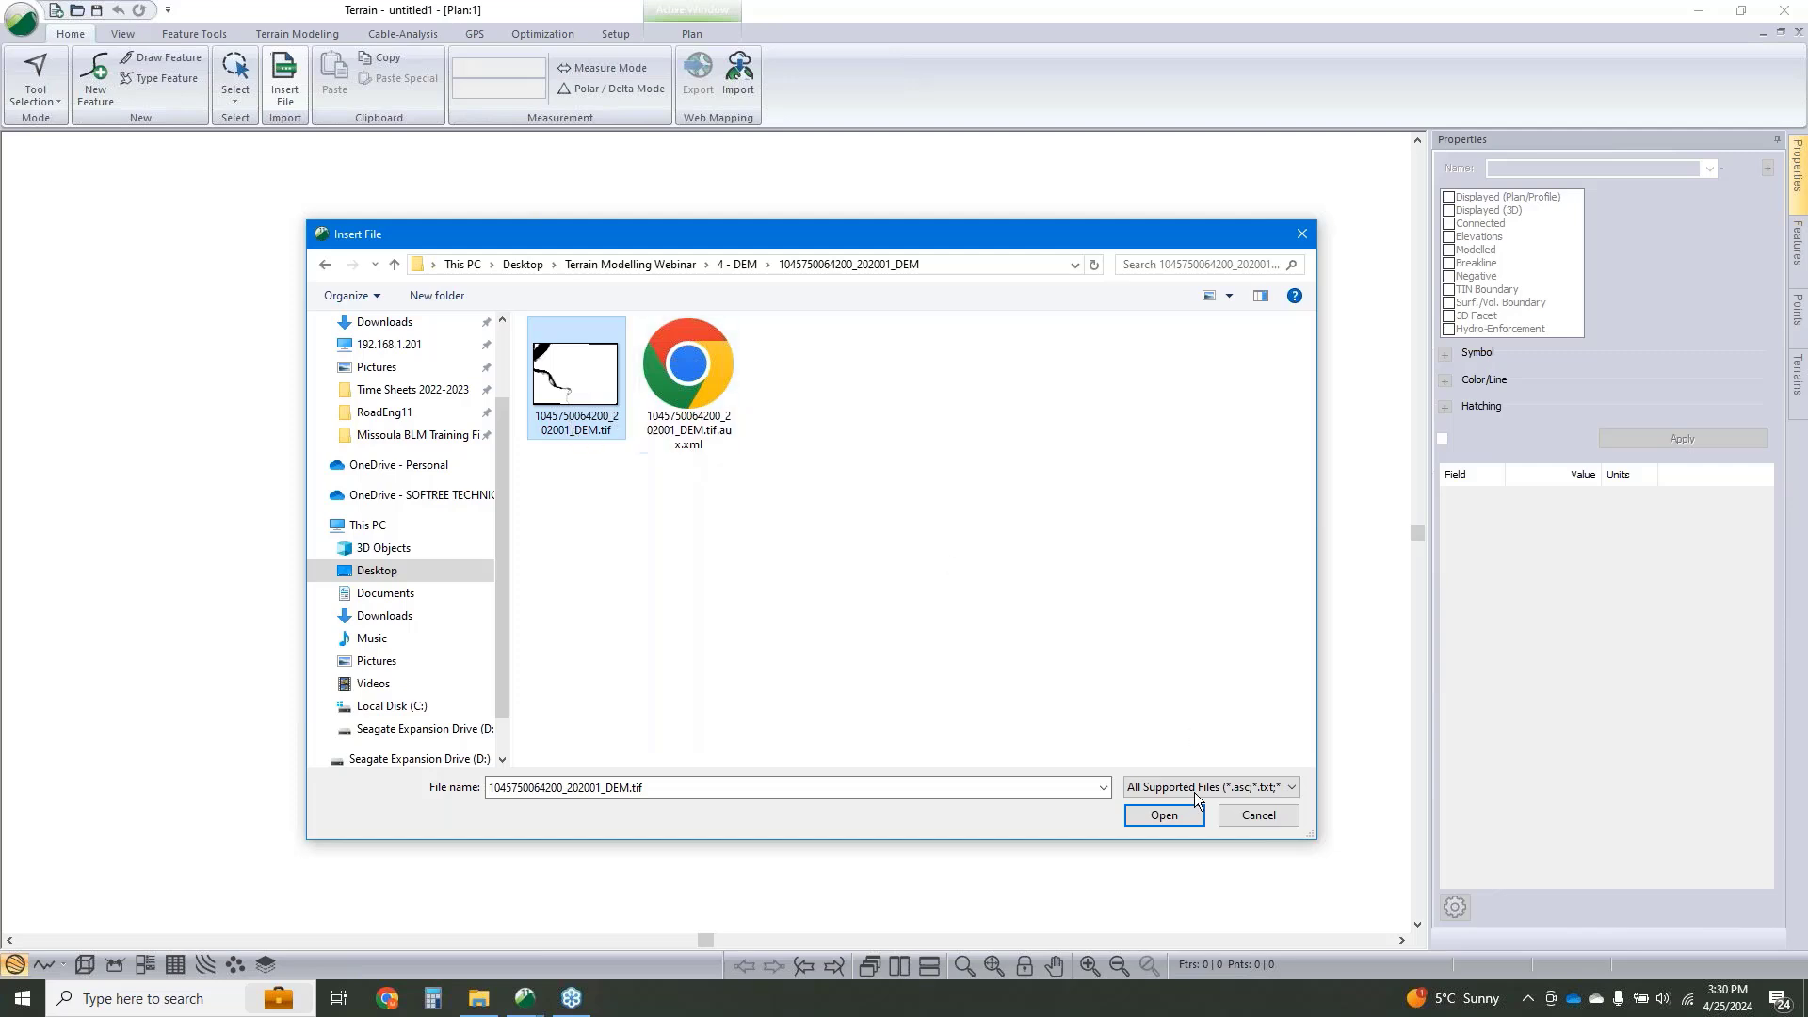
left_click(1179, 821)
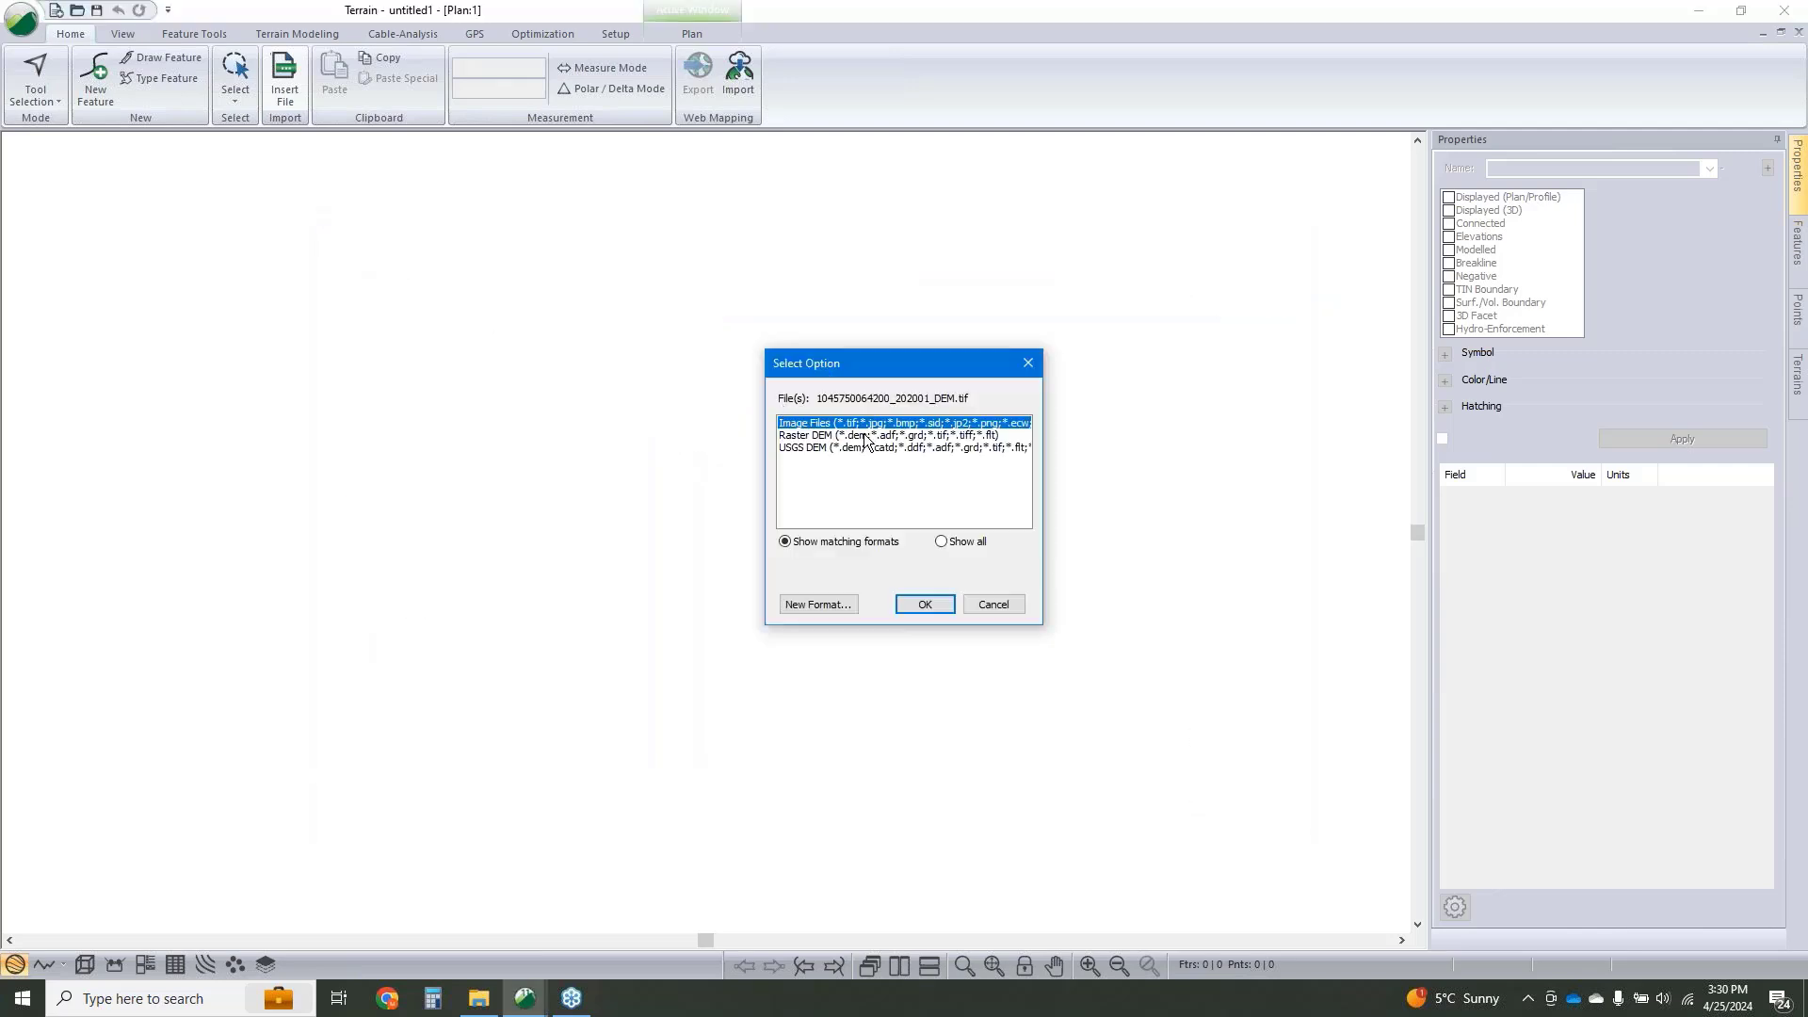
left_click(925, 604)
left_click(1180, 718)
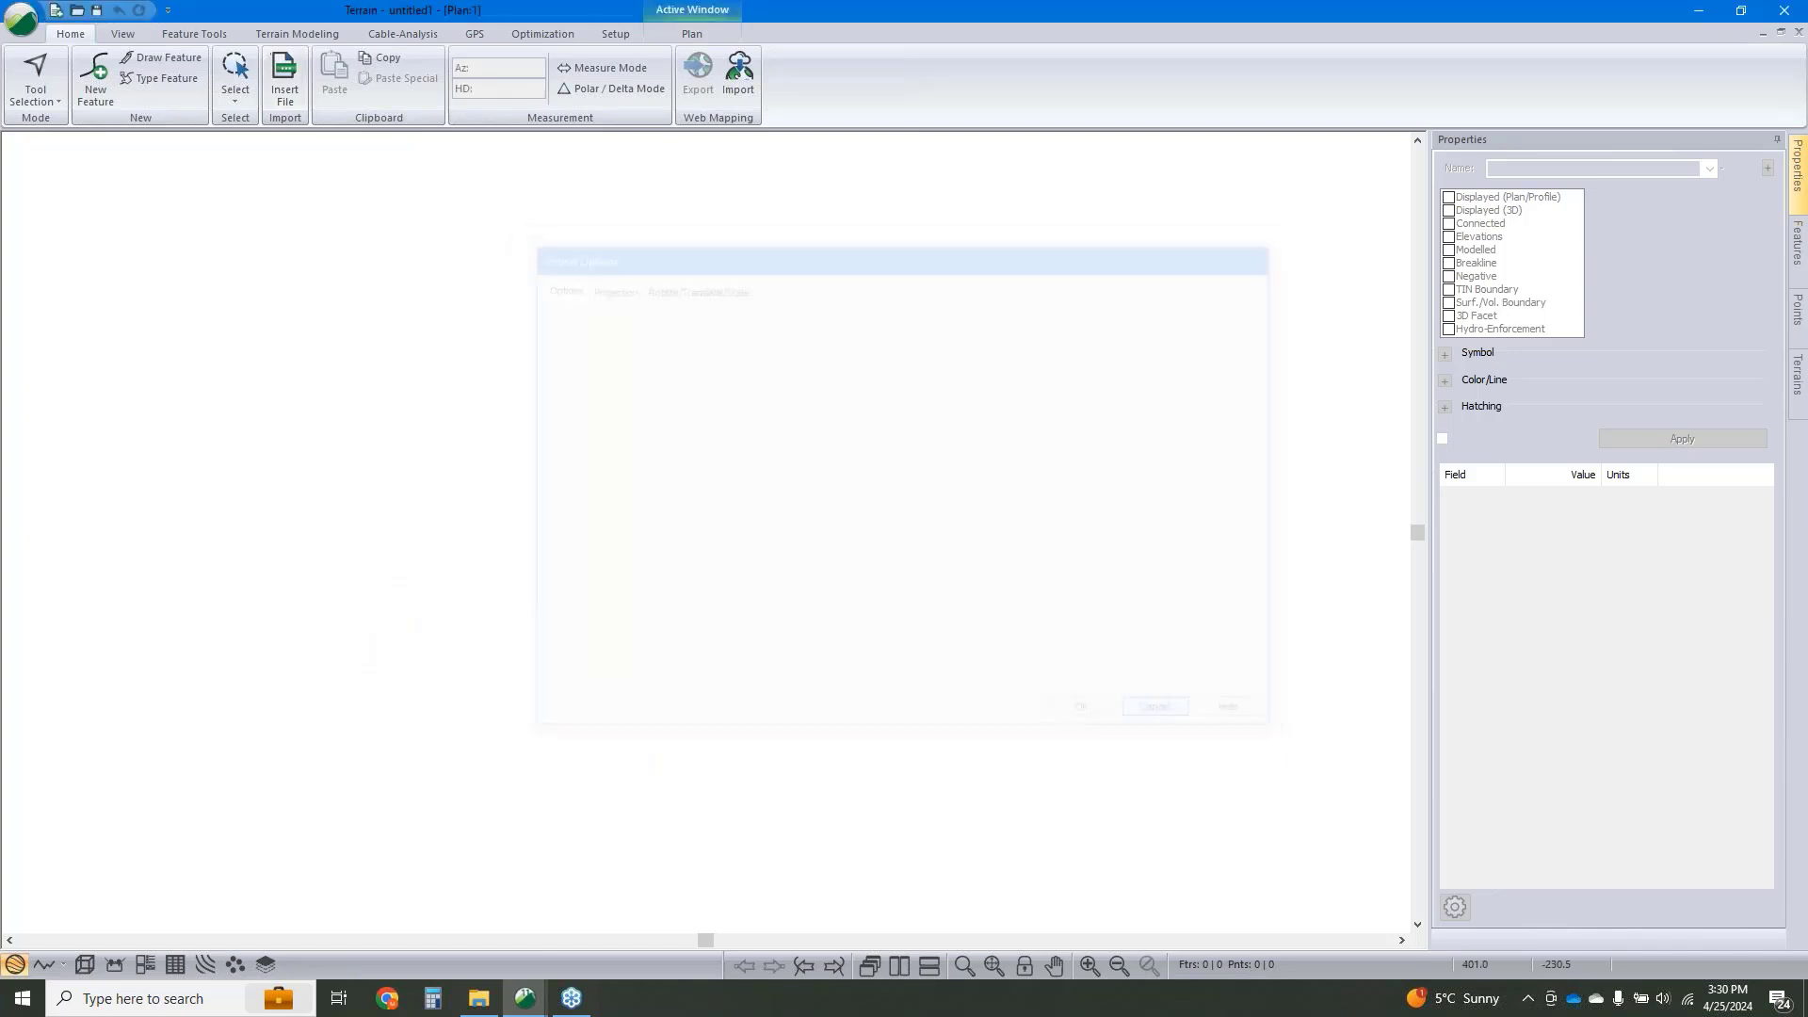
left_click(616, 372)
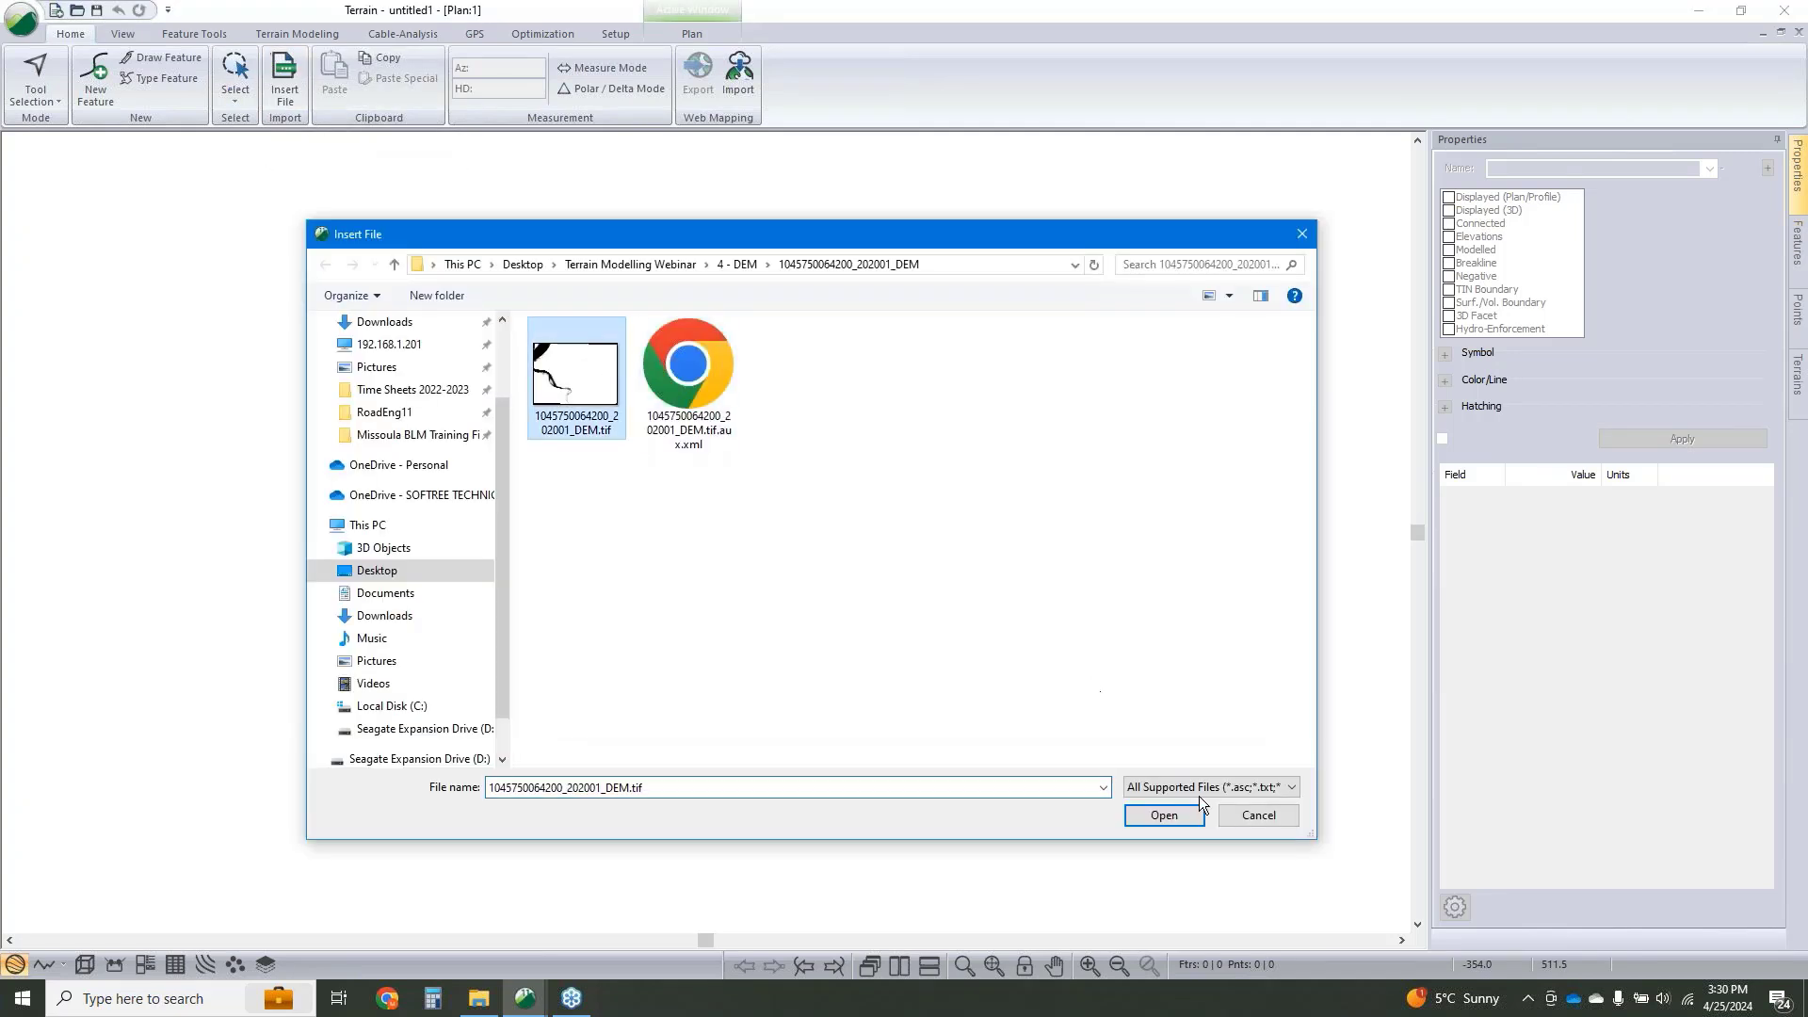
left_click(1173, 812)
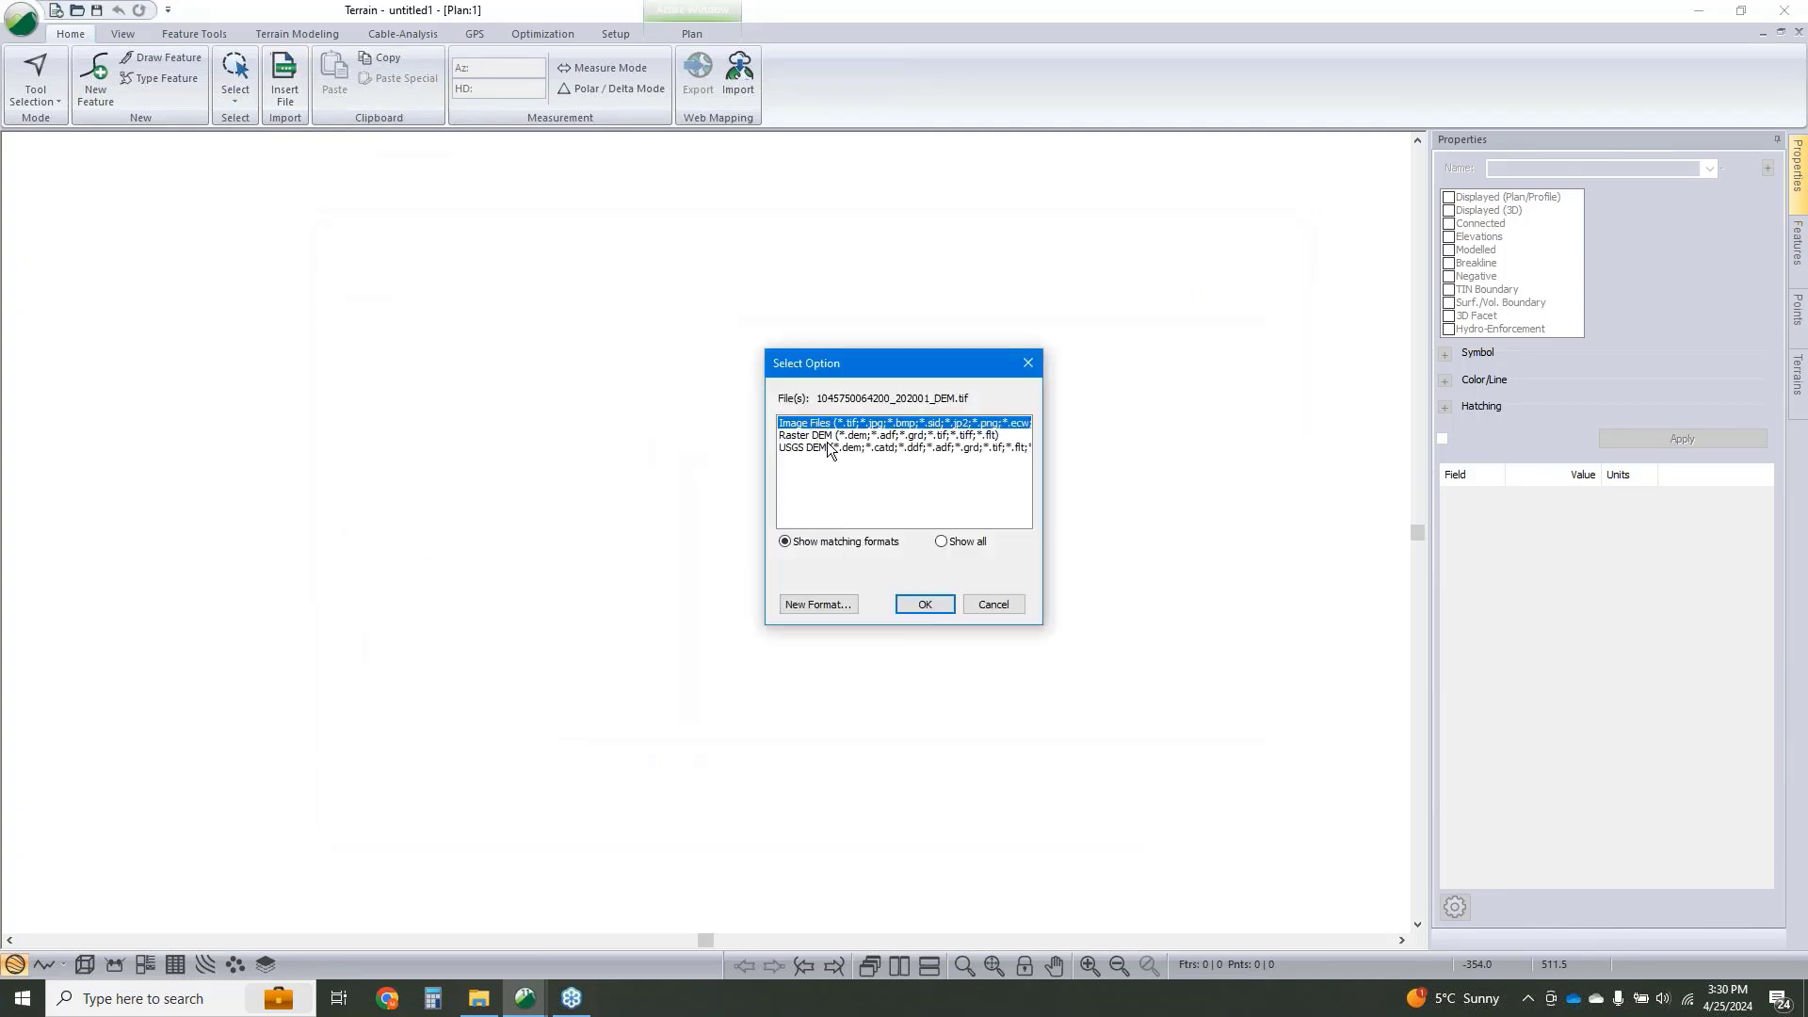
left_click(836, 436)
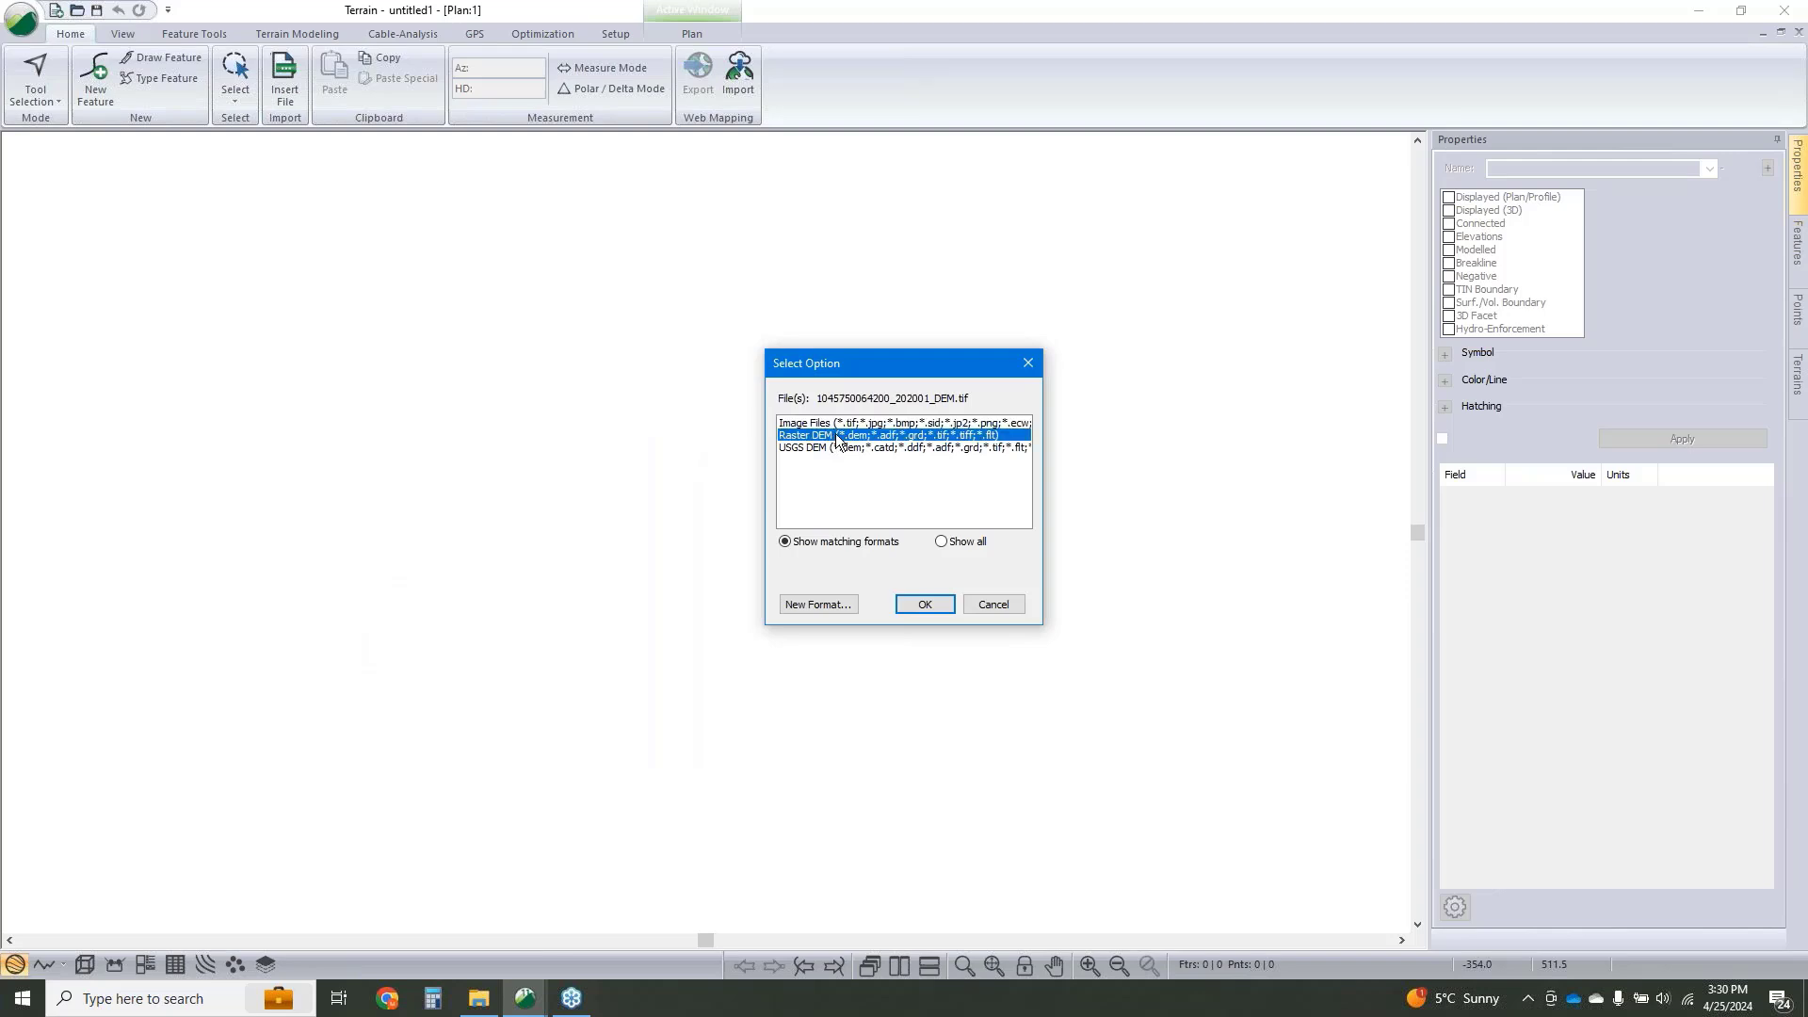
left_click(926, 605)
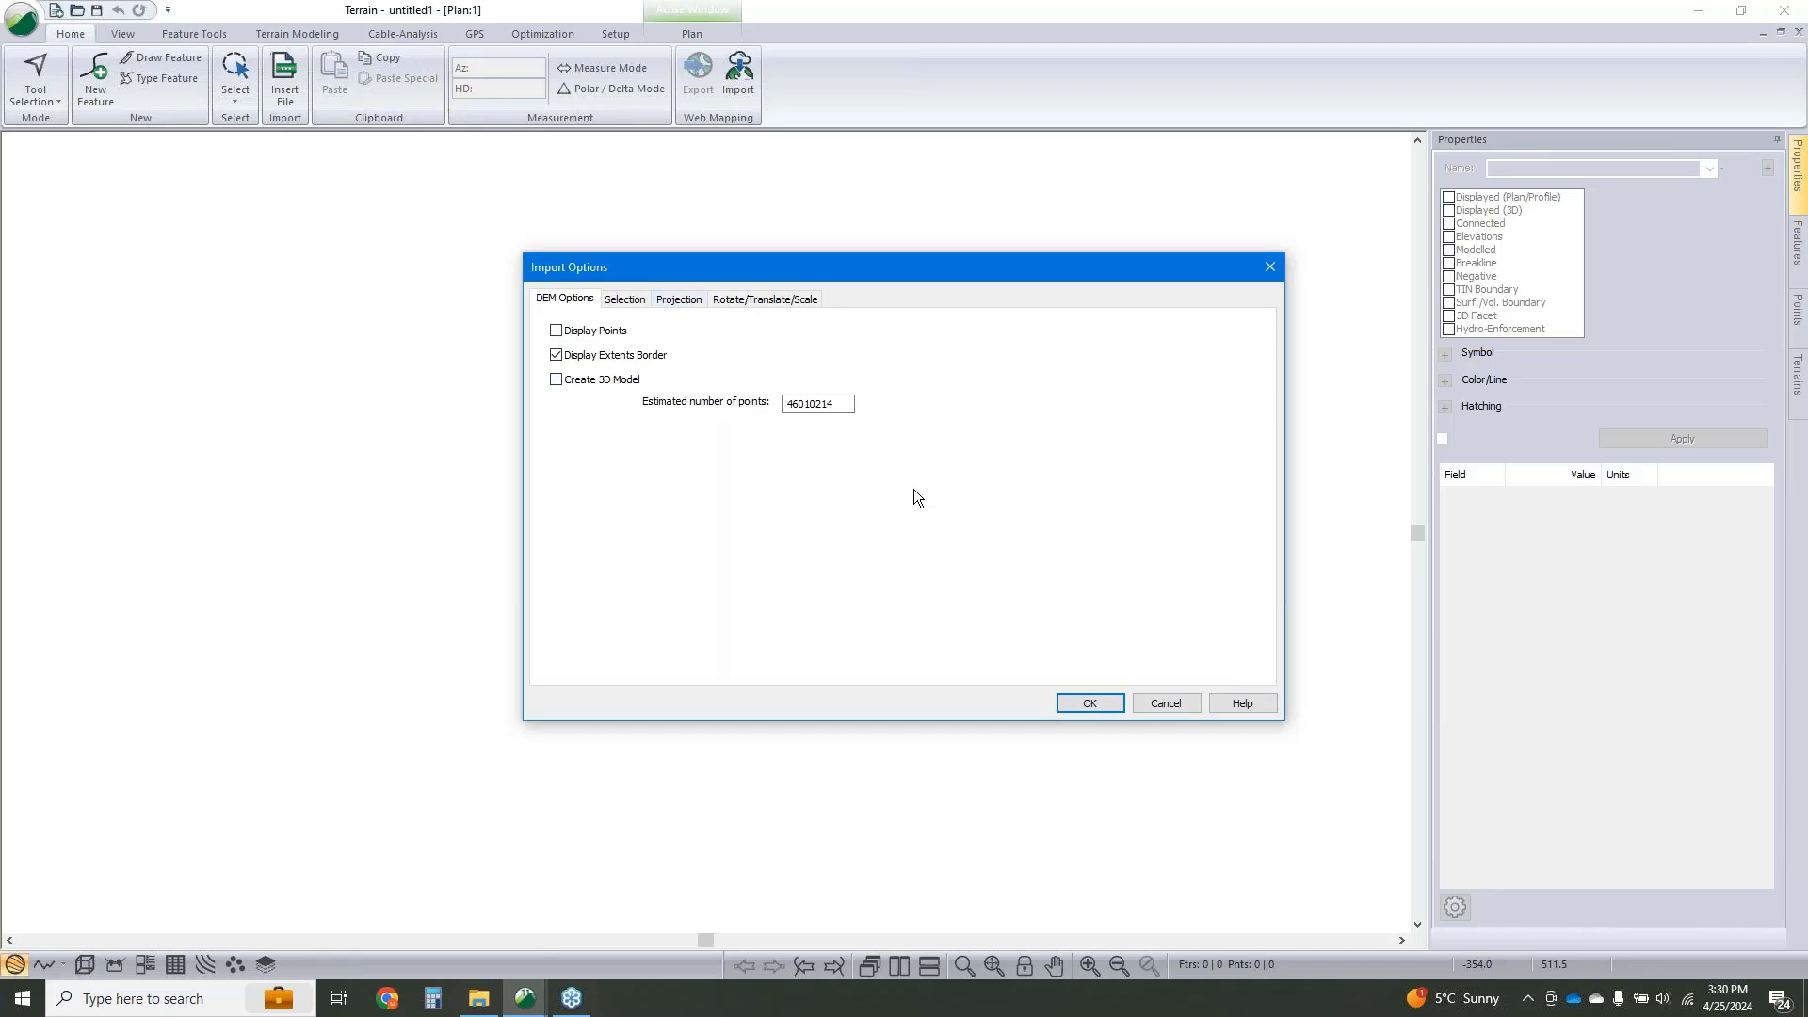
left_click(1092, 702)
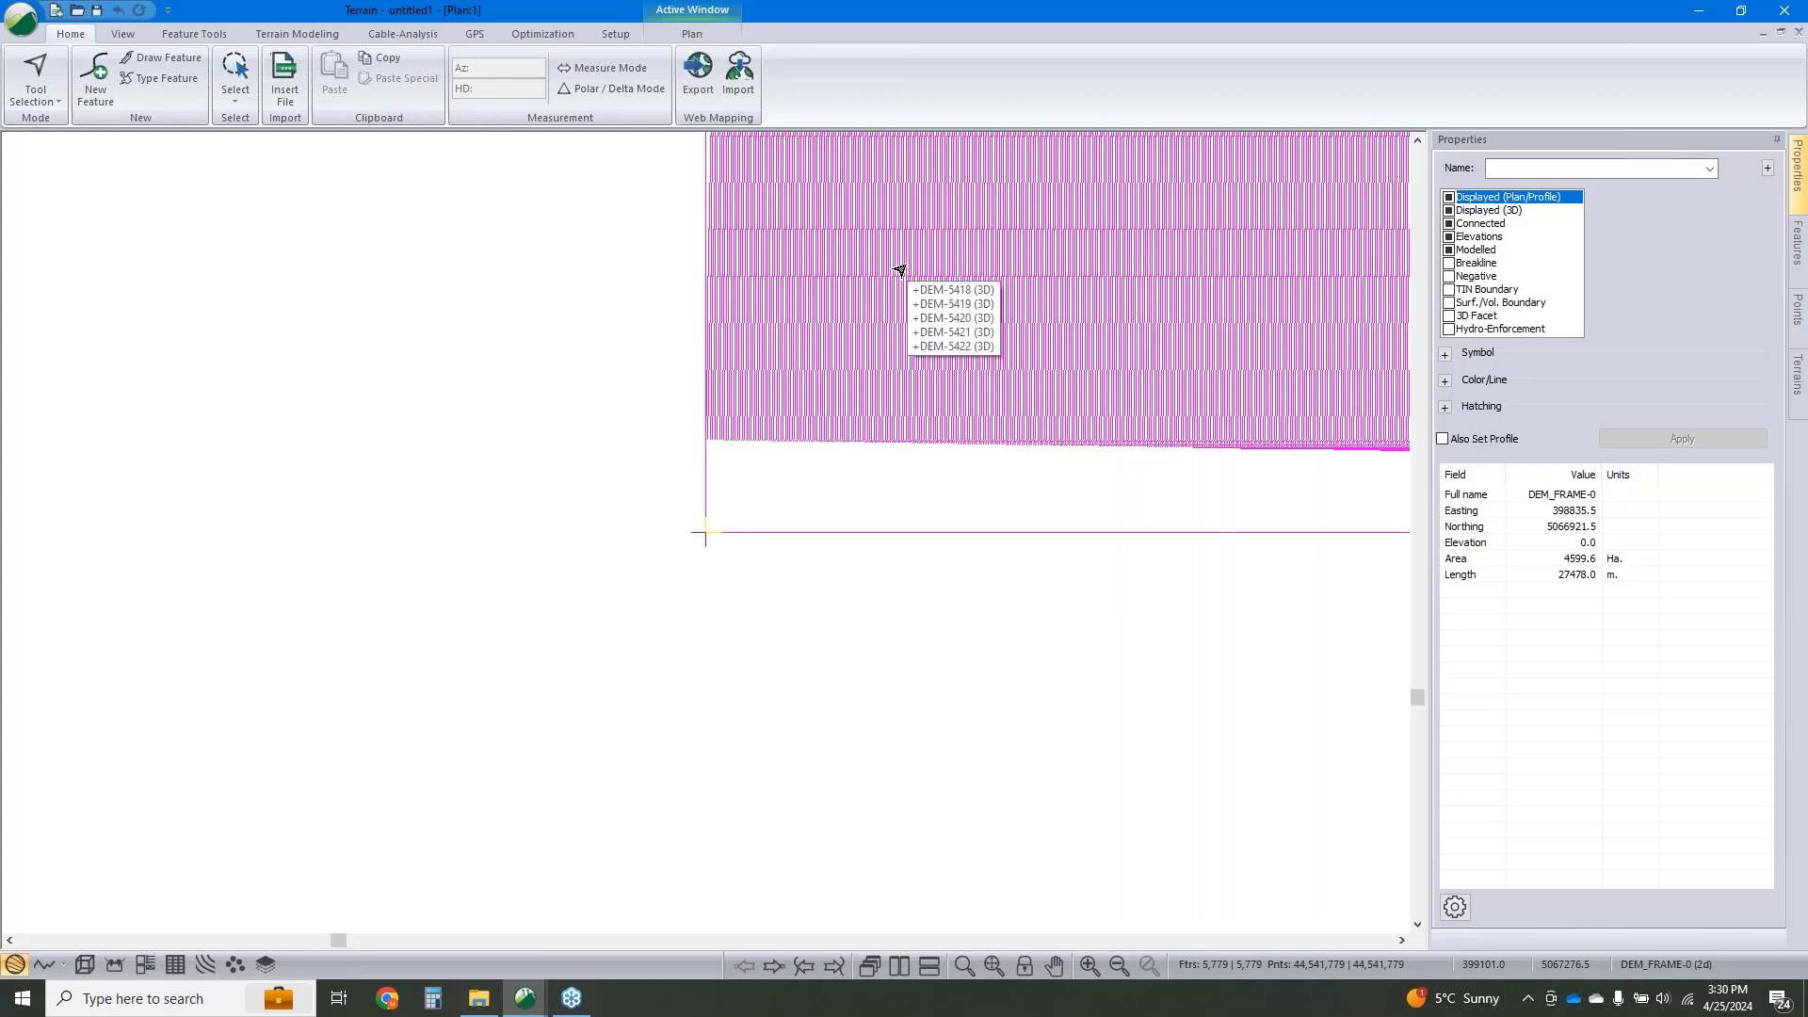
Select the single DEM feature DEM-5515 and examine its point spacing close up in plan.
left_click(876, 339)
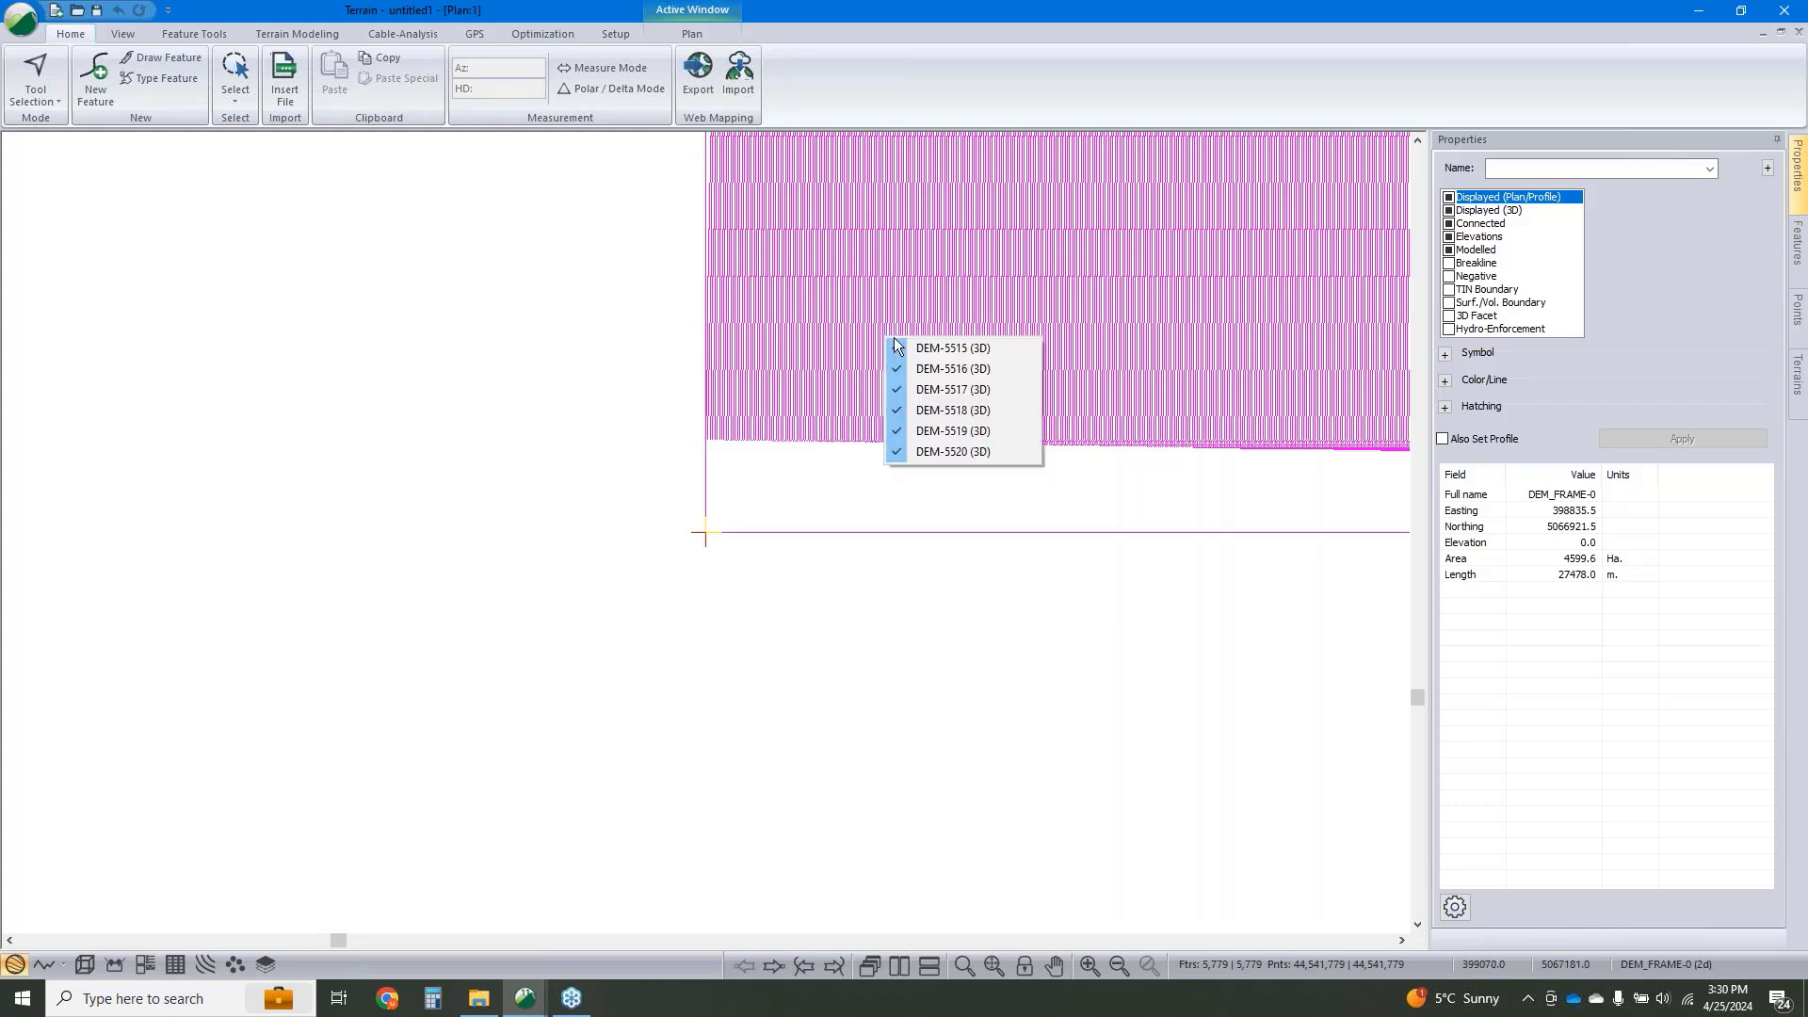
left_click(924, 356)
scroll(884, 335, "up", 3)
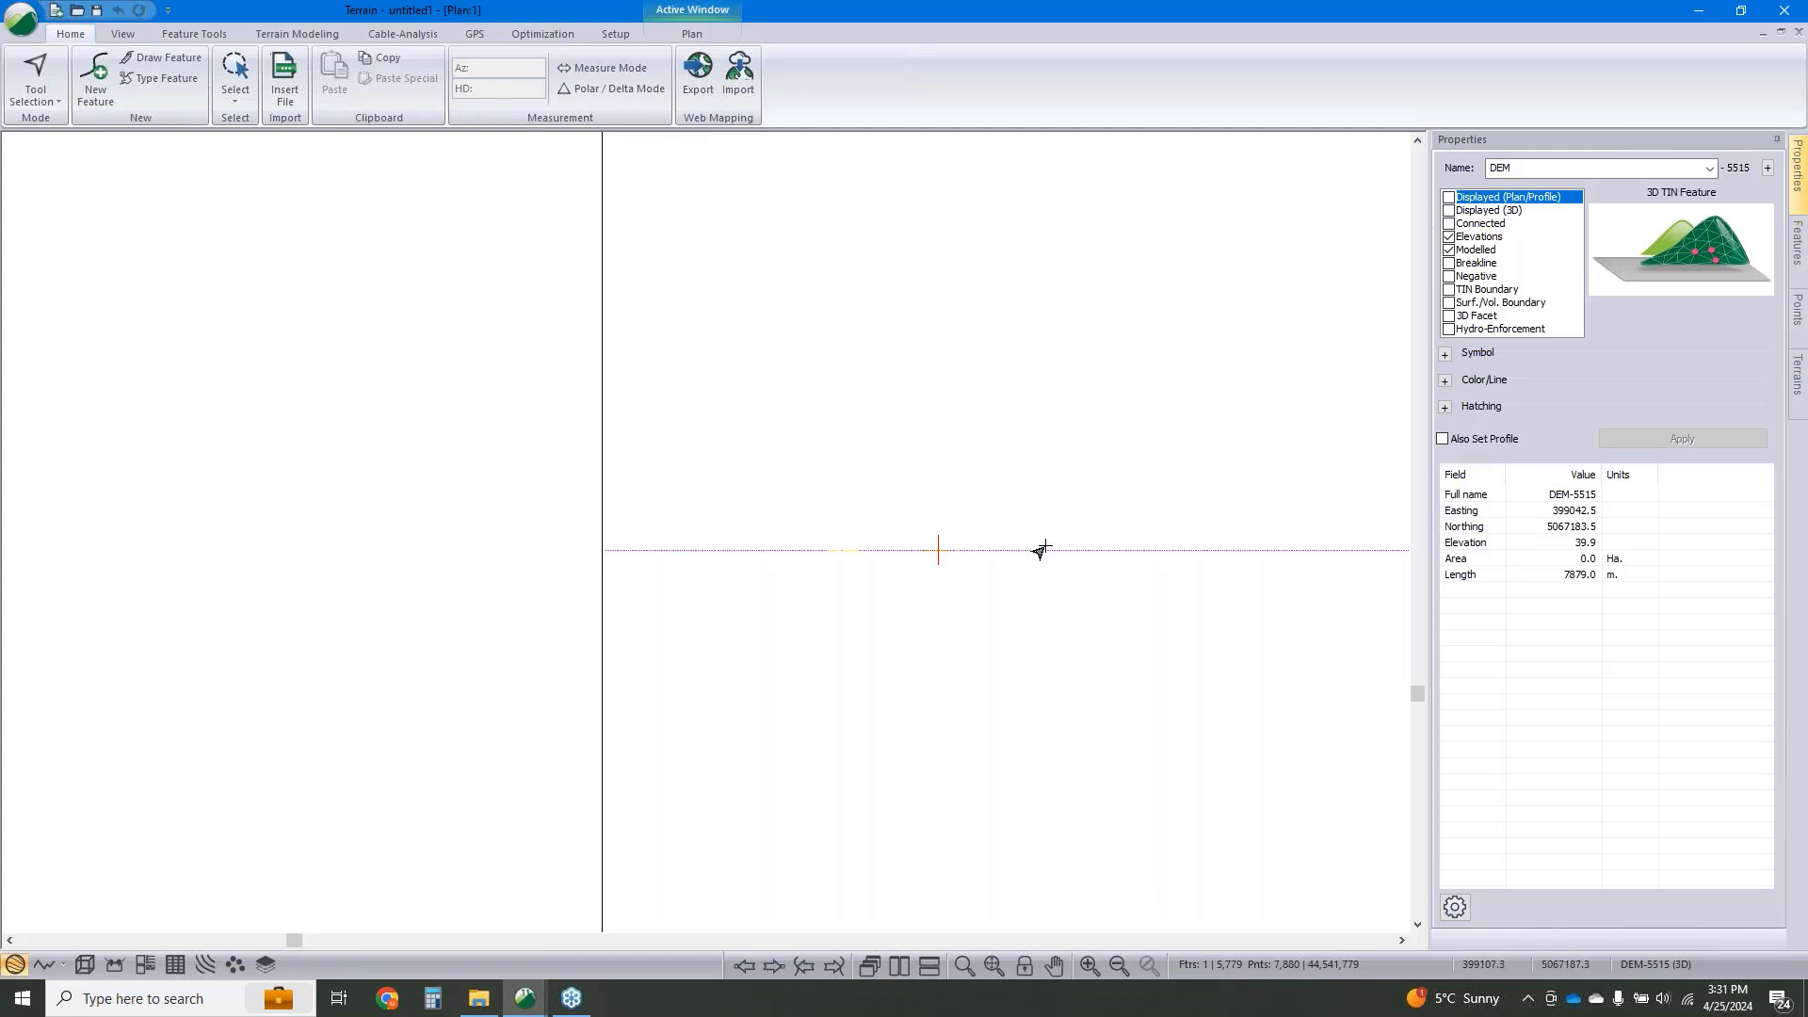
mouse_move(1053, 551)
mouse_move(919, 558)
scroll(924, 554, "up", 4)
scroll(817, 556, "up", 1)
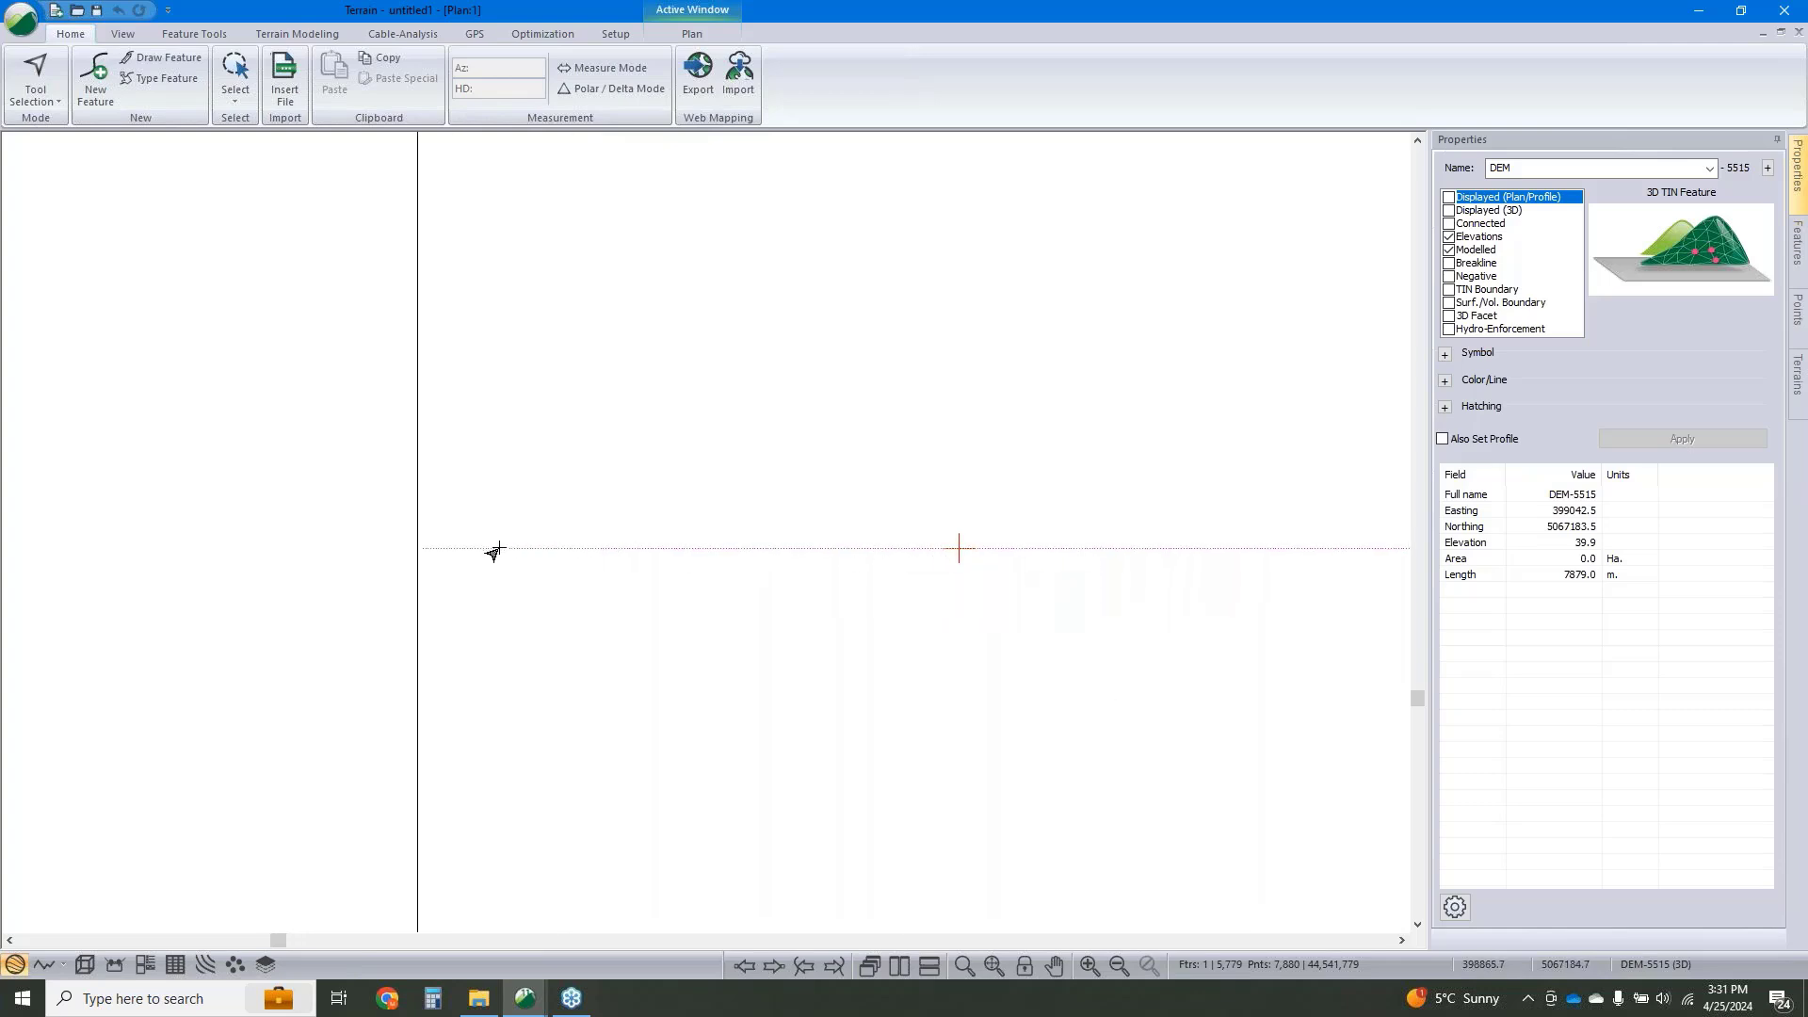
left_click(218, 36)
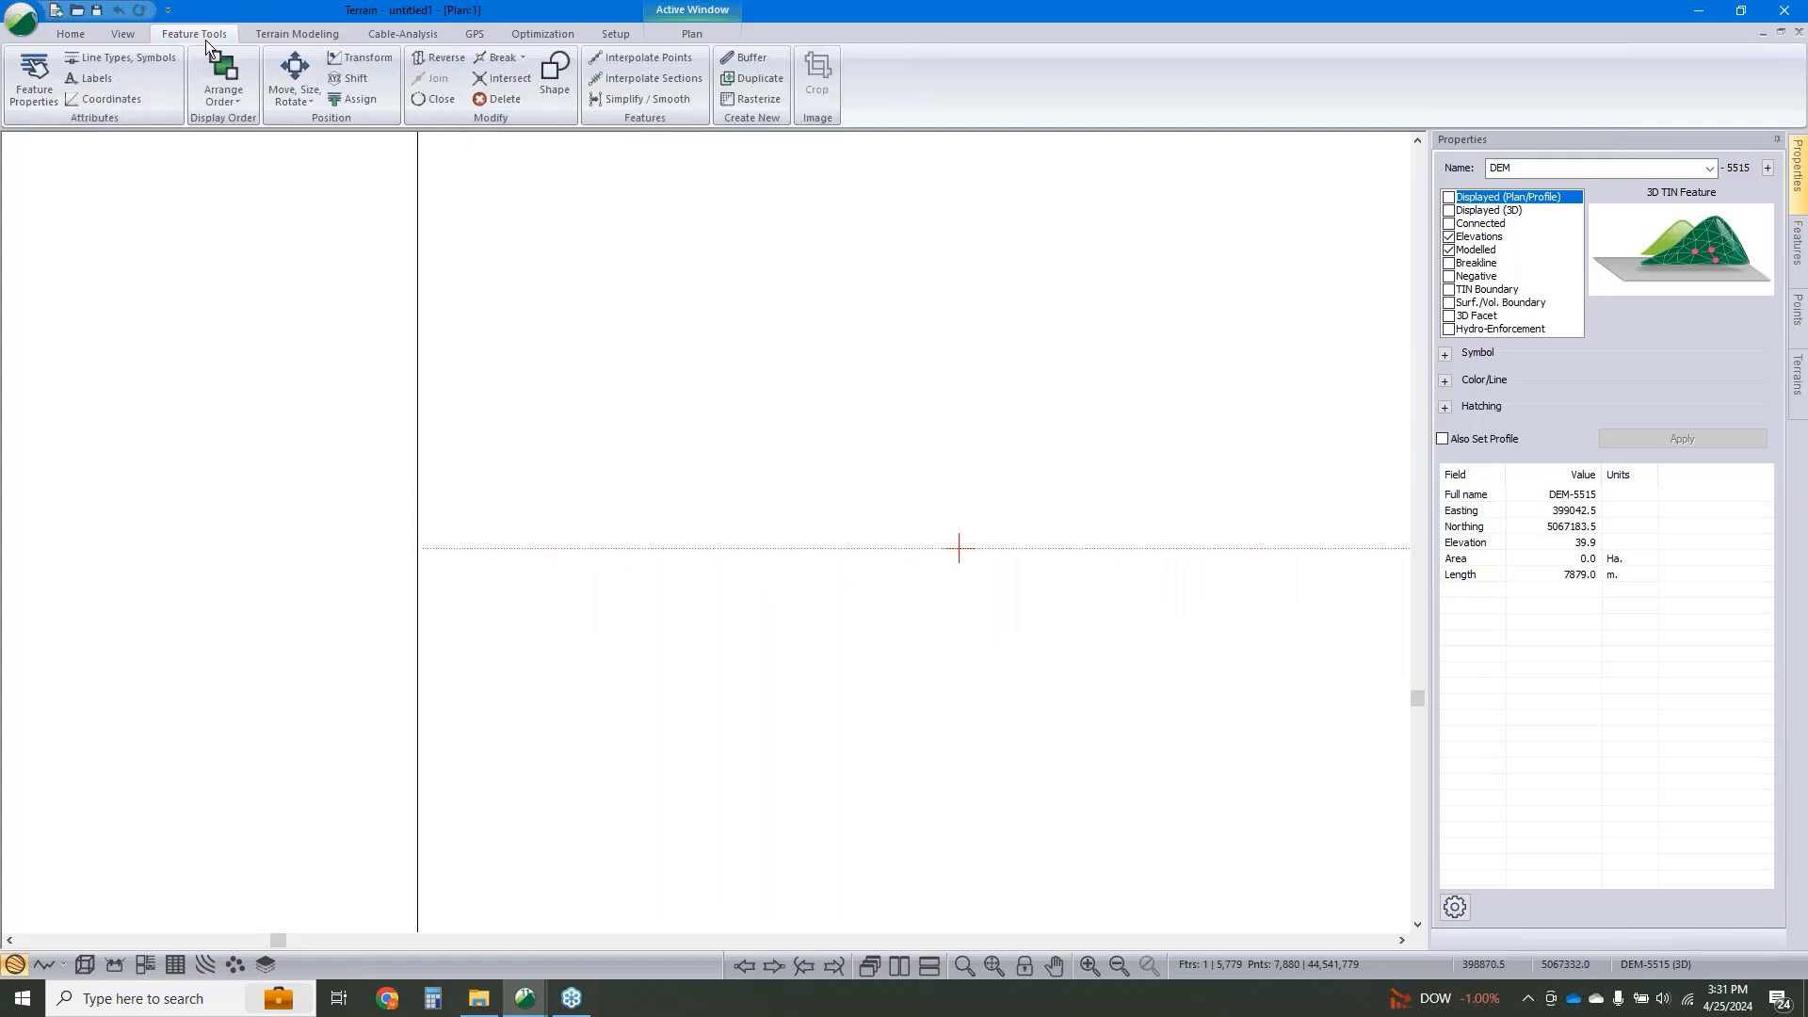
left_click(620, 100)
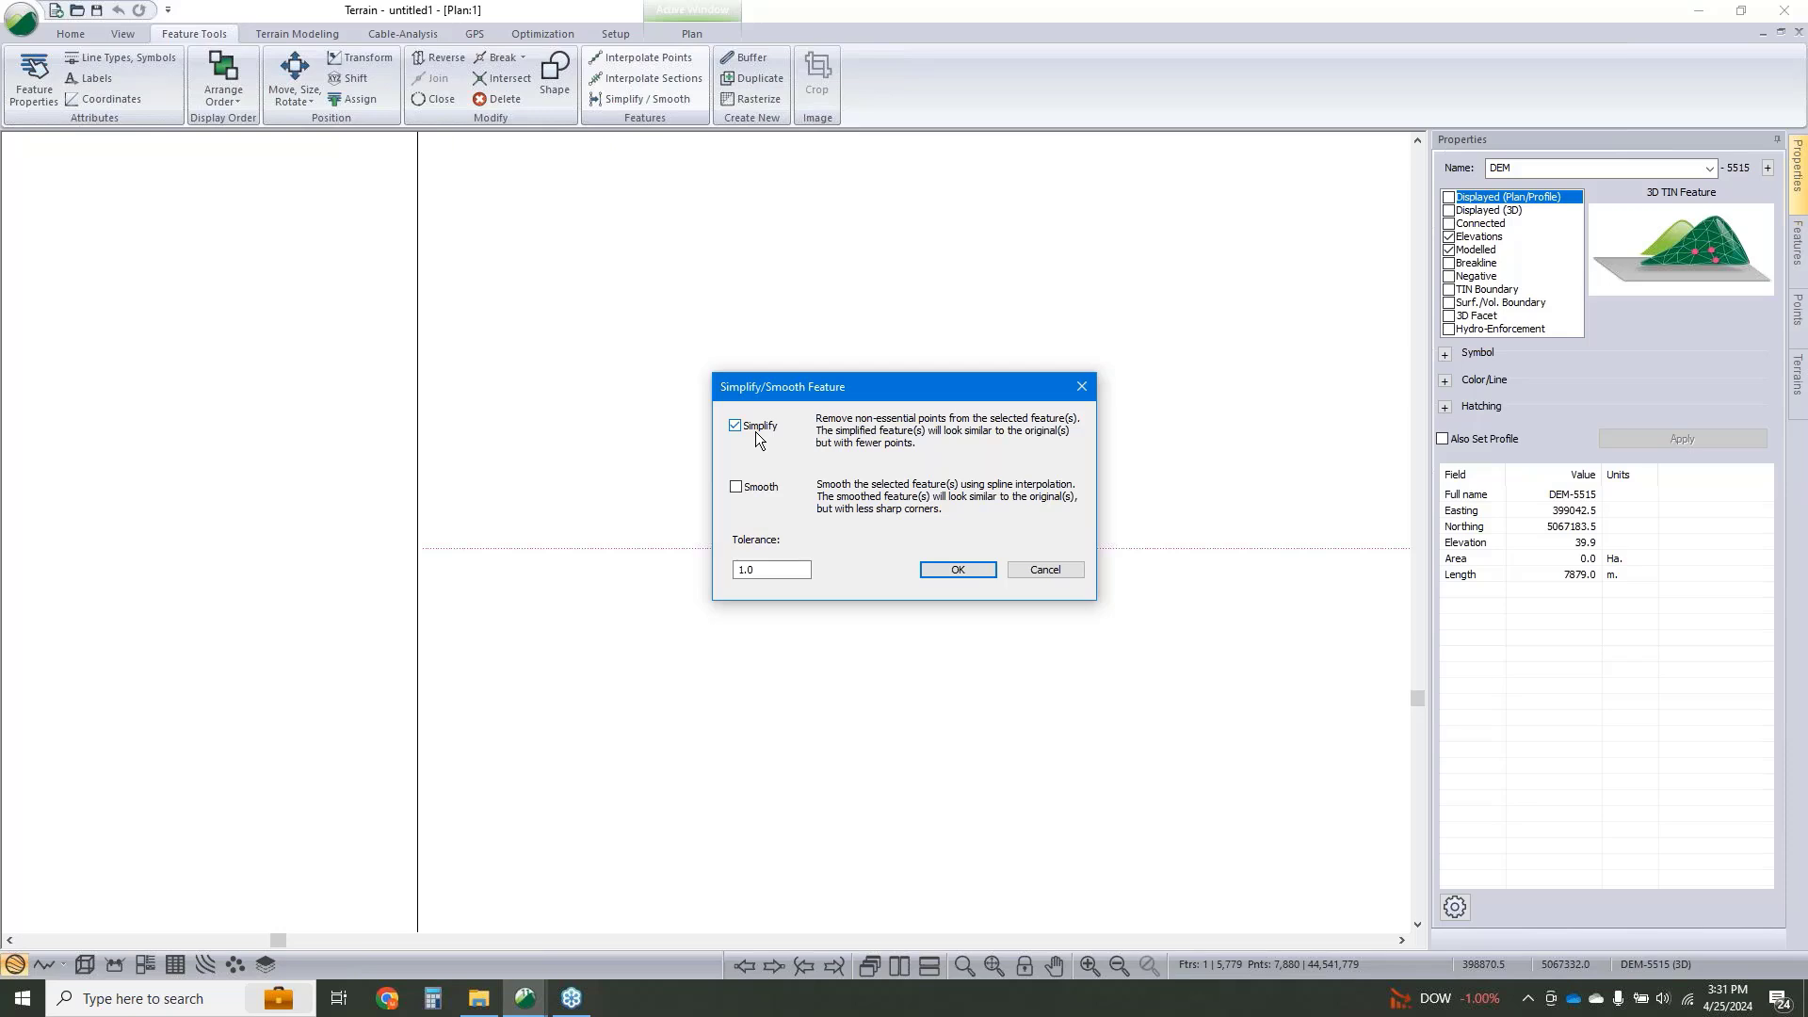
left_click(1047, 569)
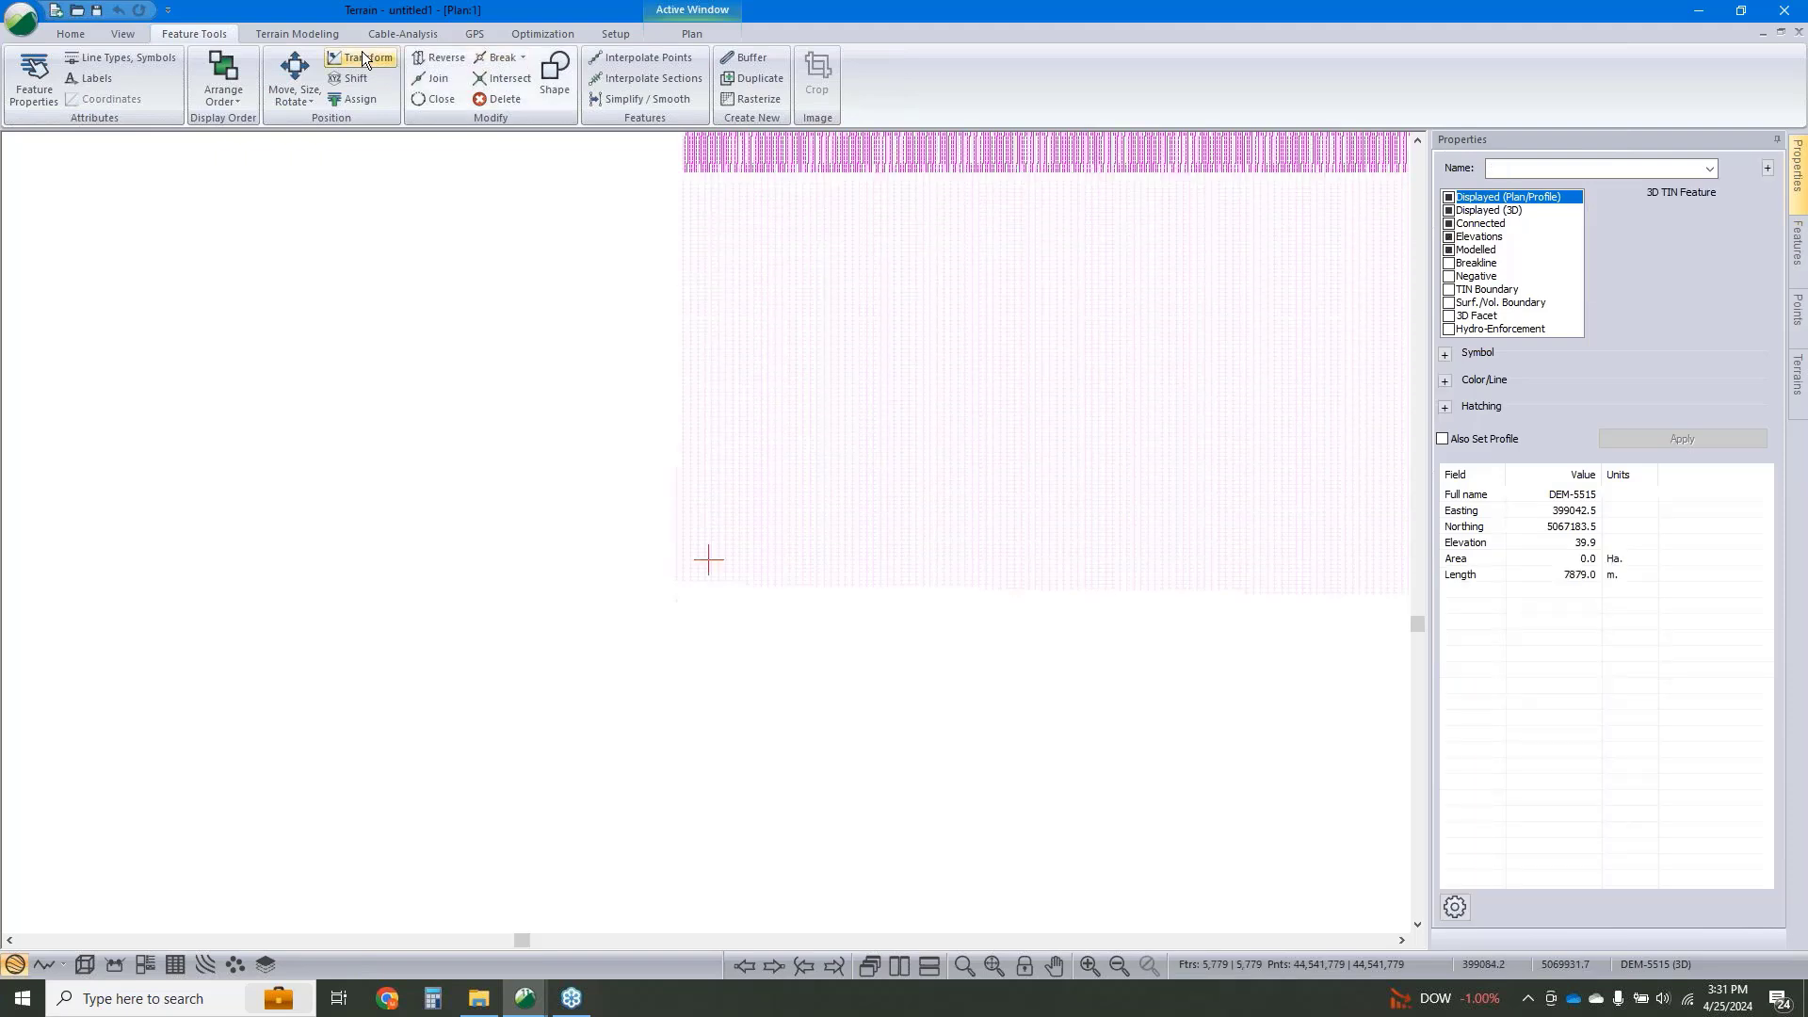
Simplify all imported DEM features with a tolerance of .1 without smoothing, and stop the plan redraw.
left_click(652, 100)
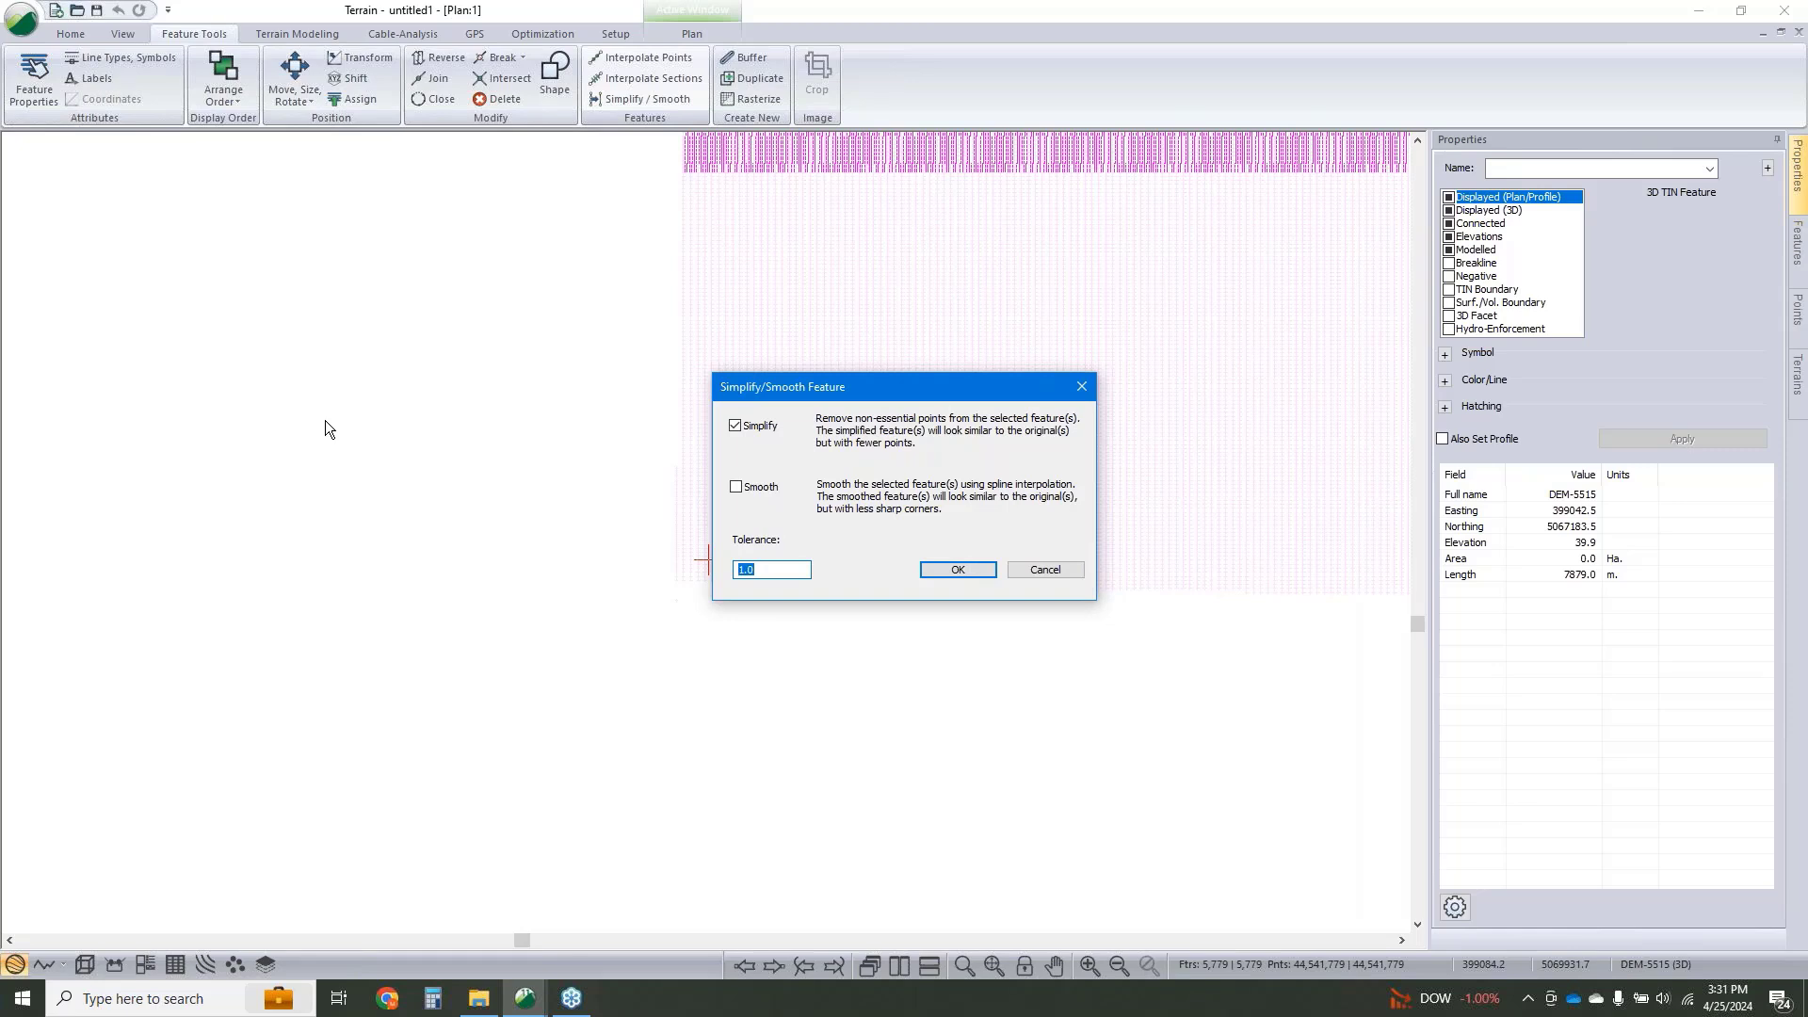
type(".1")
left_click(963, 571)
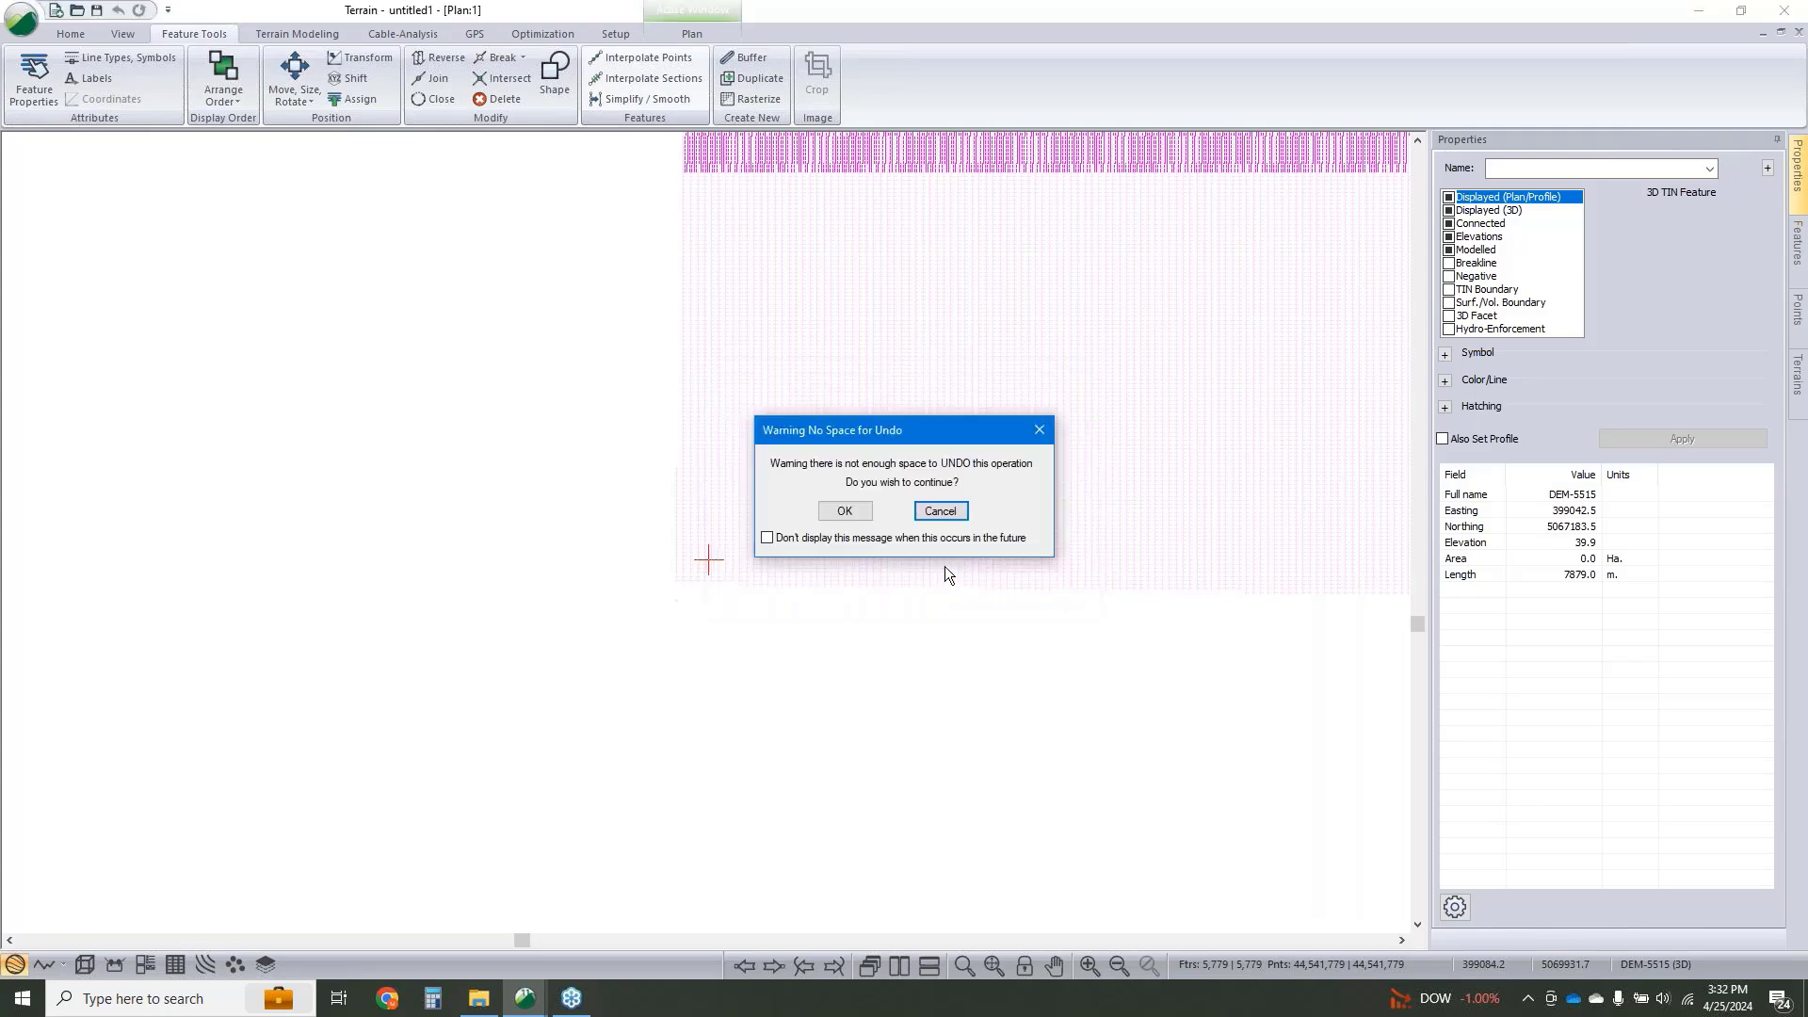
left_click(845, 511)
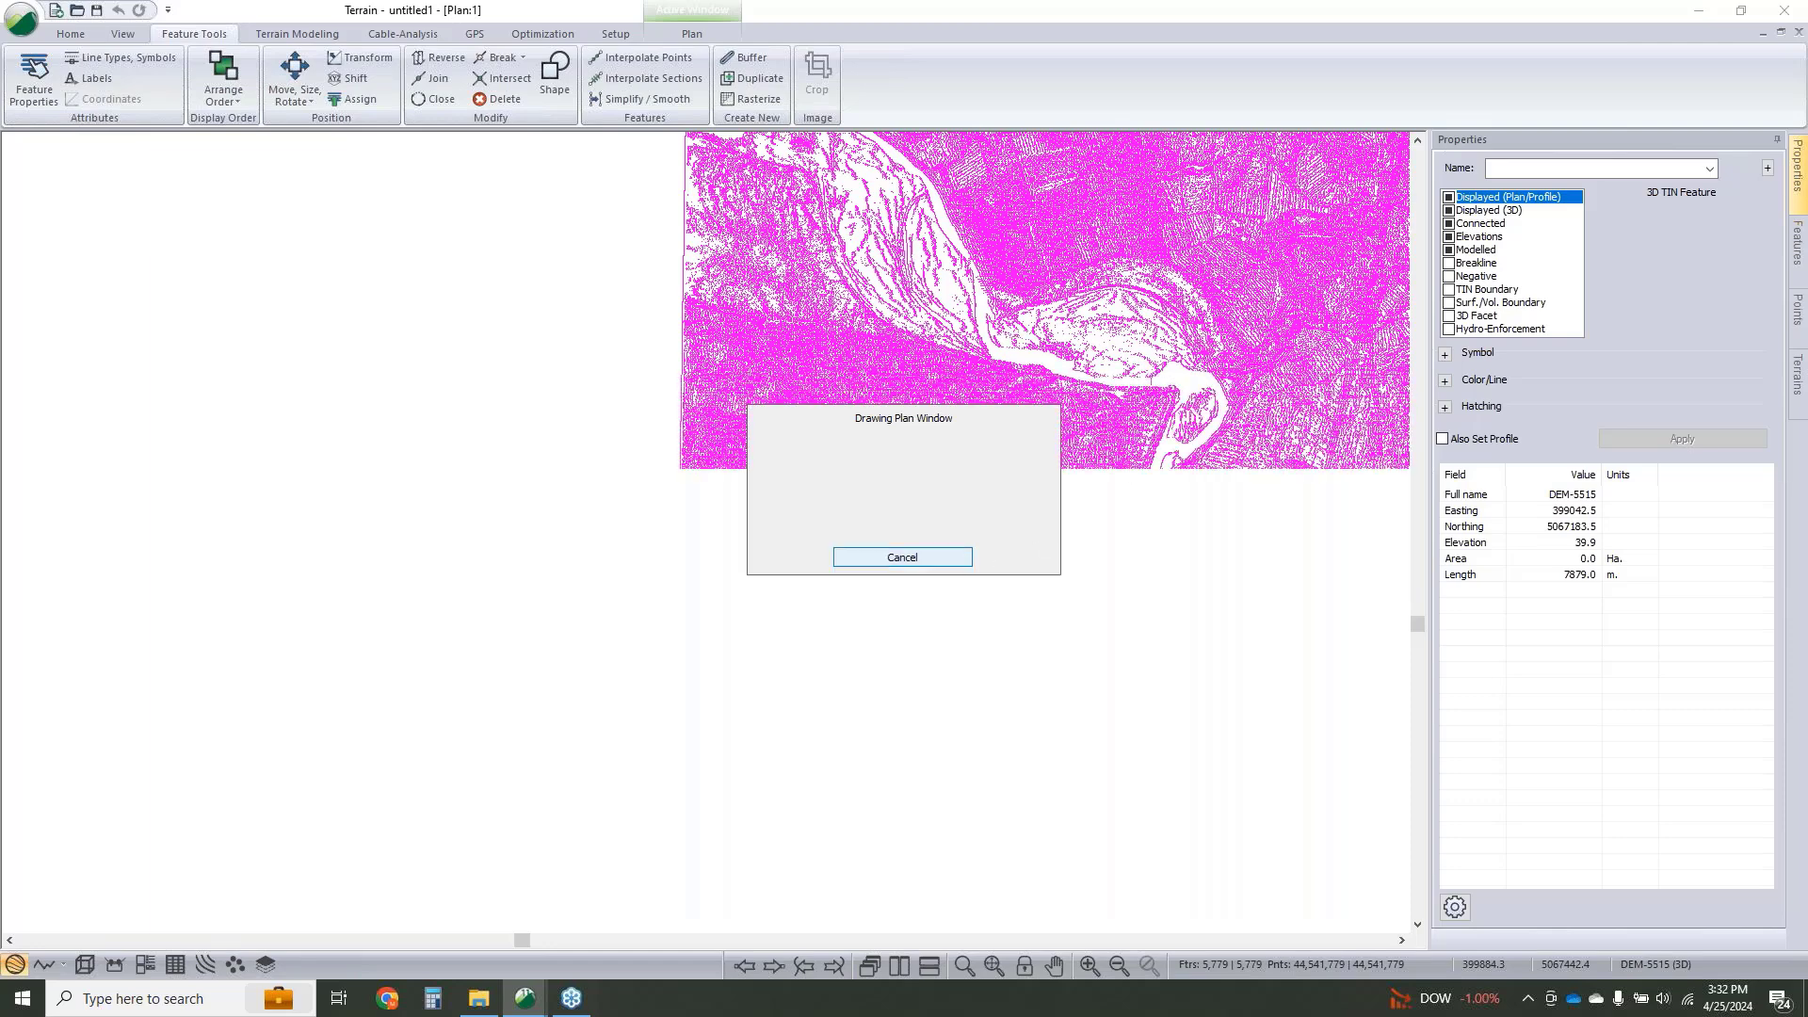
left_click(888, 559)
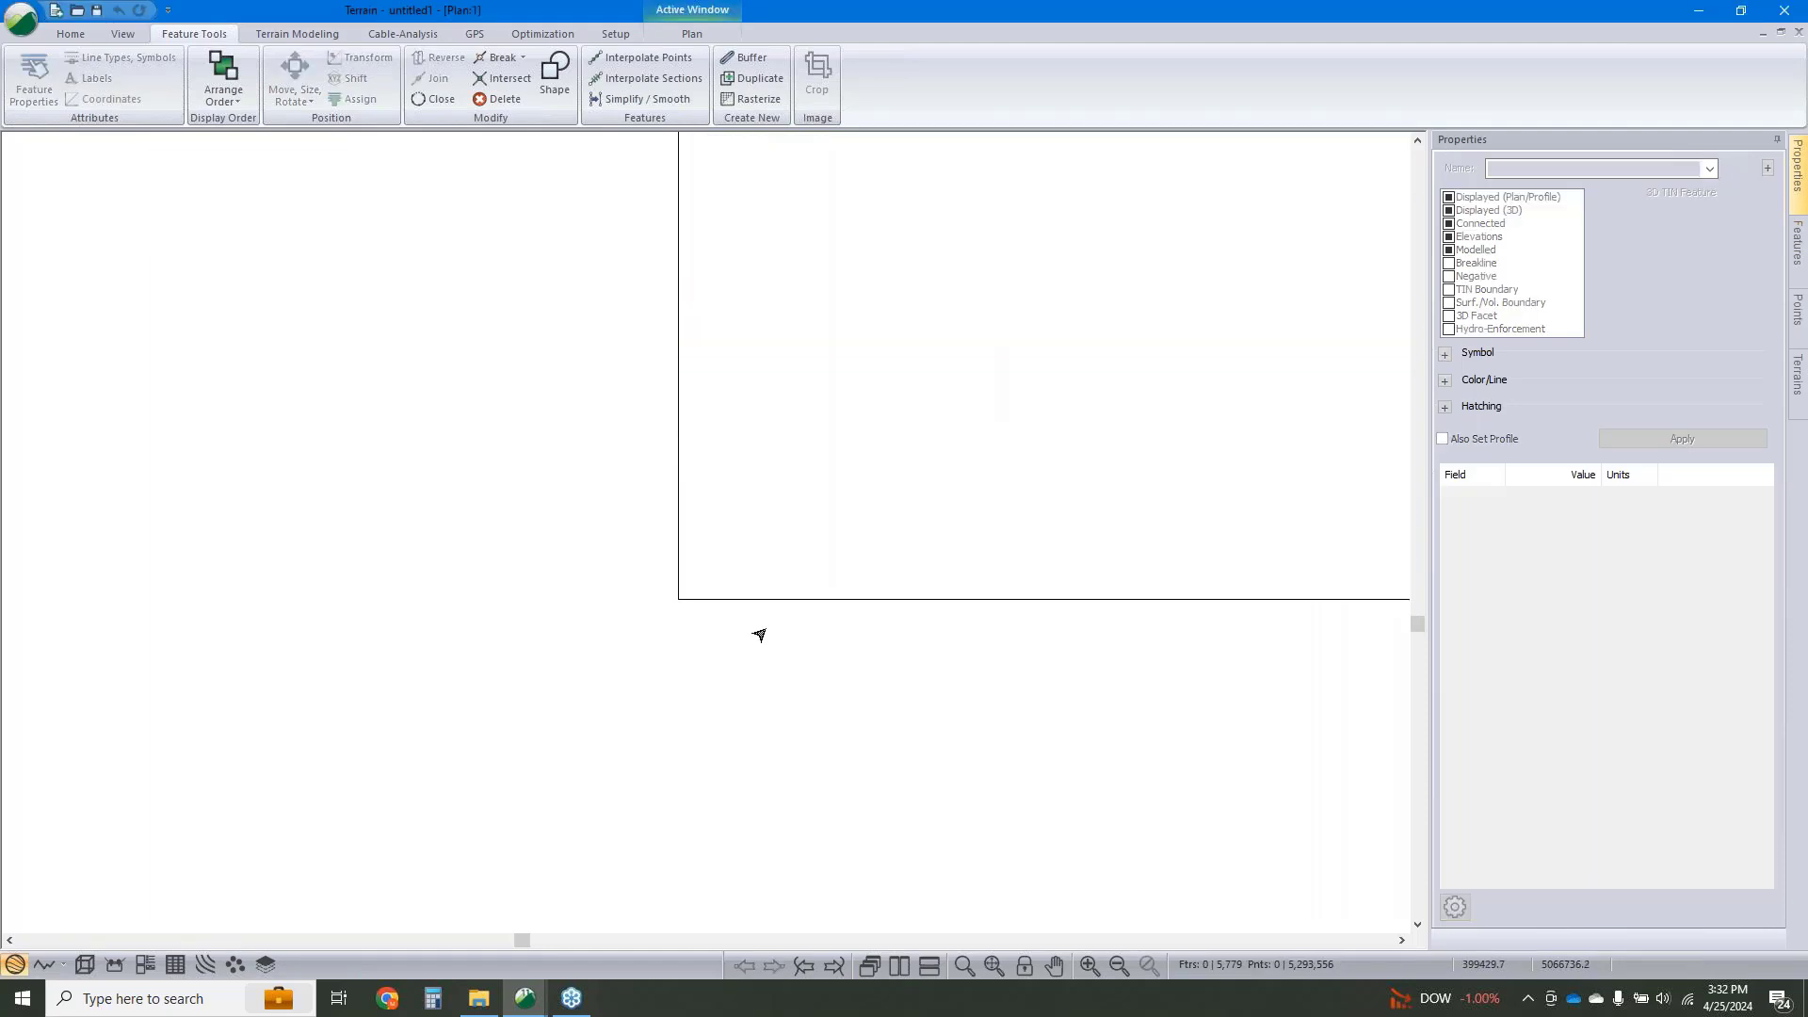
Generate the TIN for the simplified DEM with major and minor contours turned off, and display the surface in a 3D view.
left_click(297, 33)
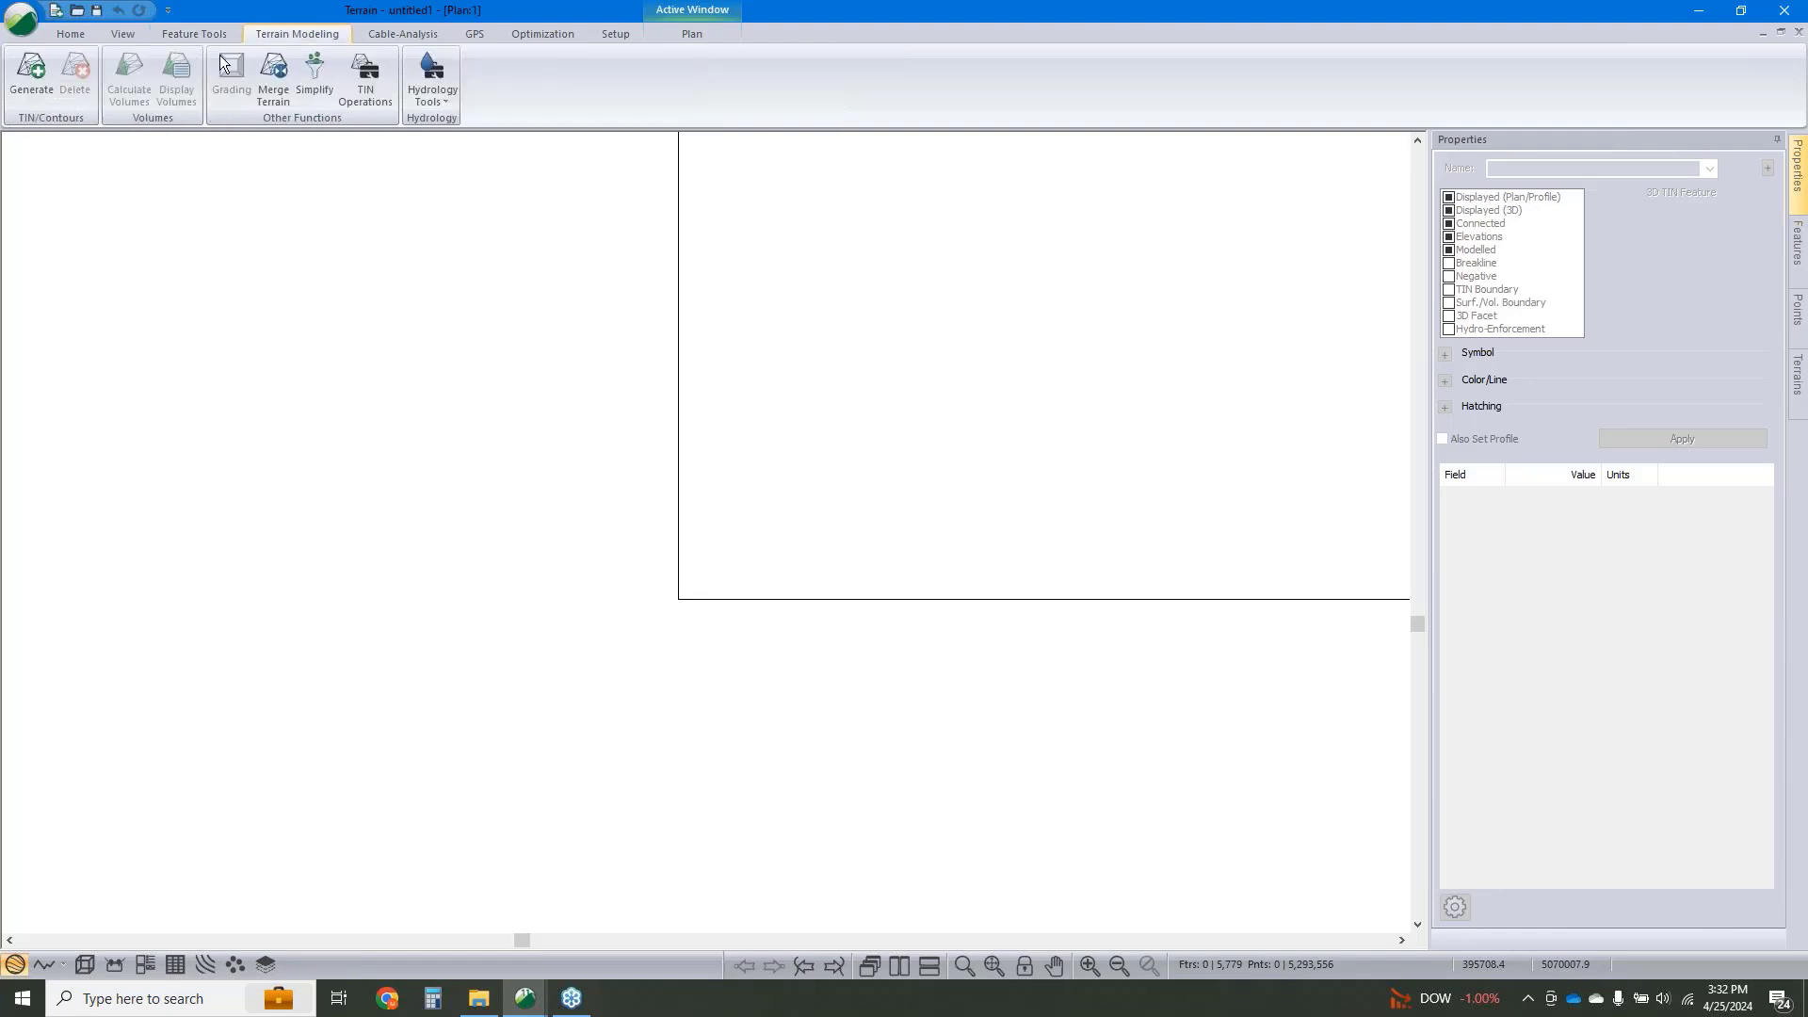
left_click(24, 72)
left_click(731, 463)
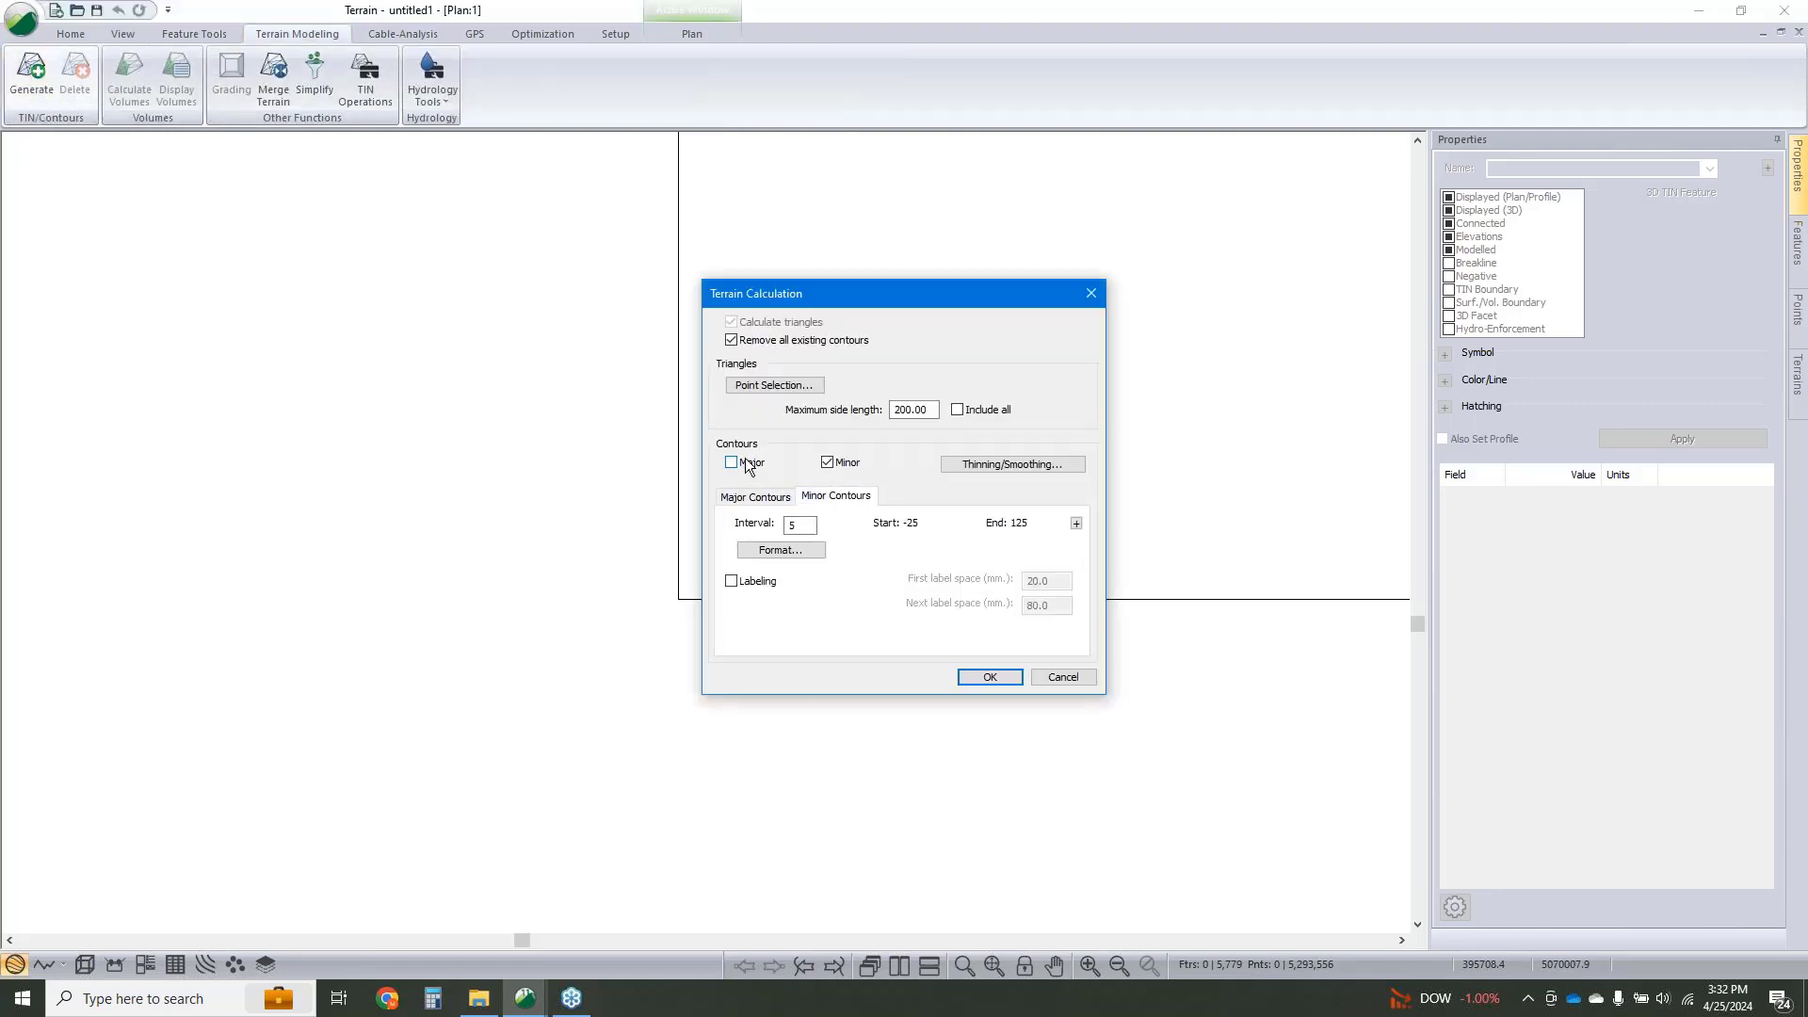
left_click(828, 463)
left_click(1004, 676)
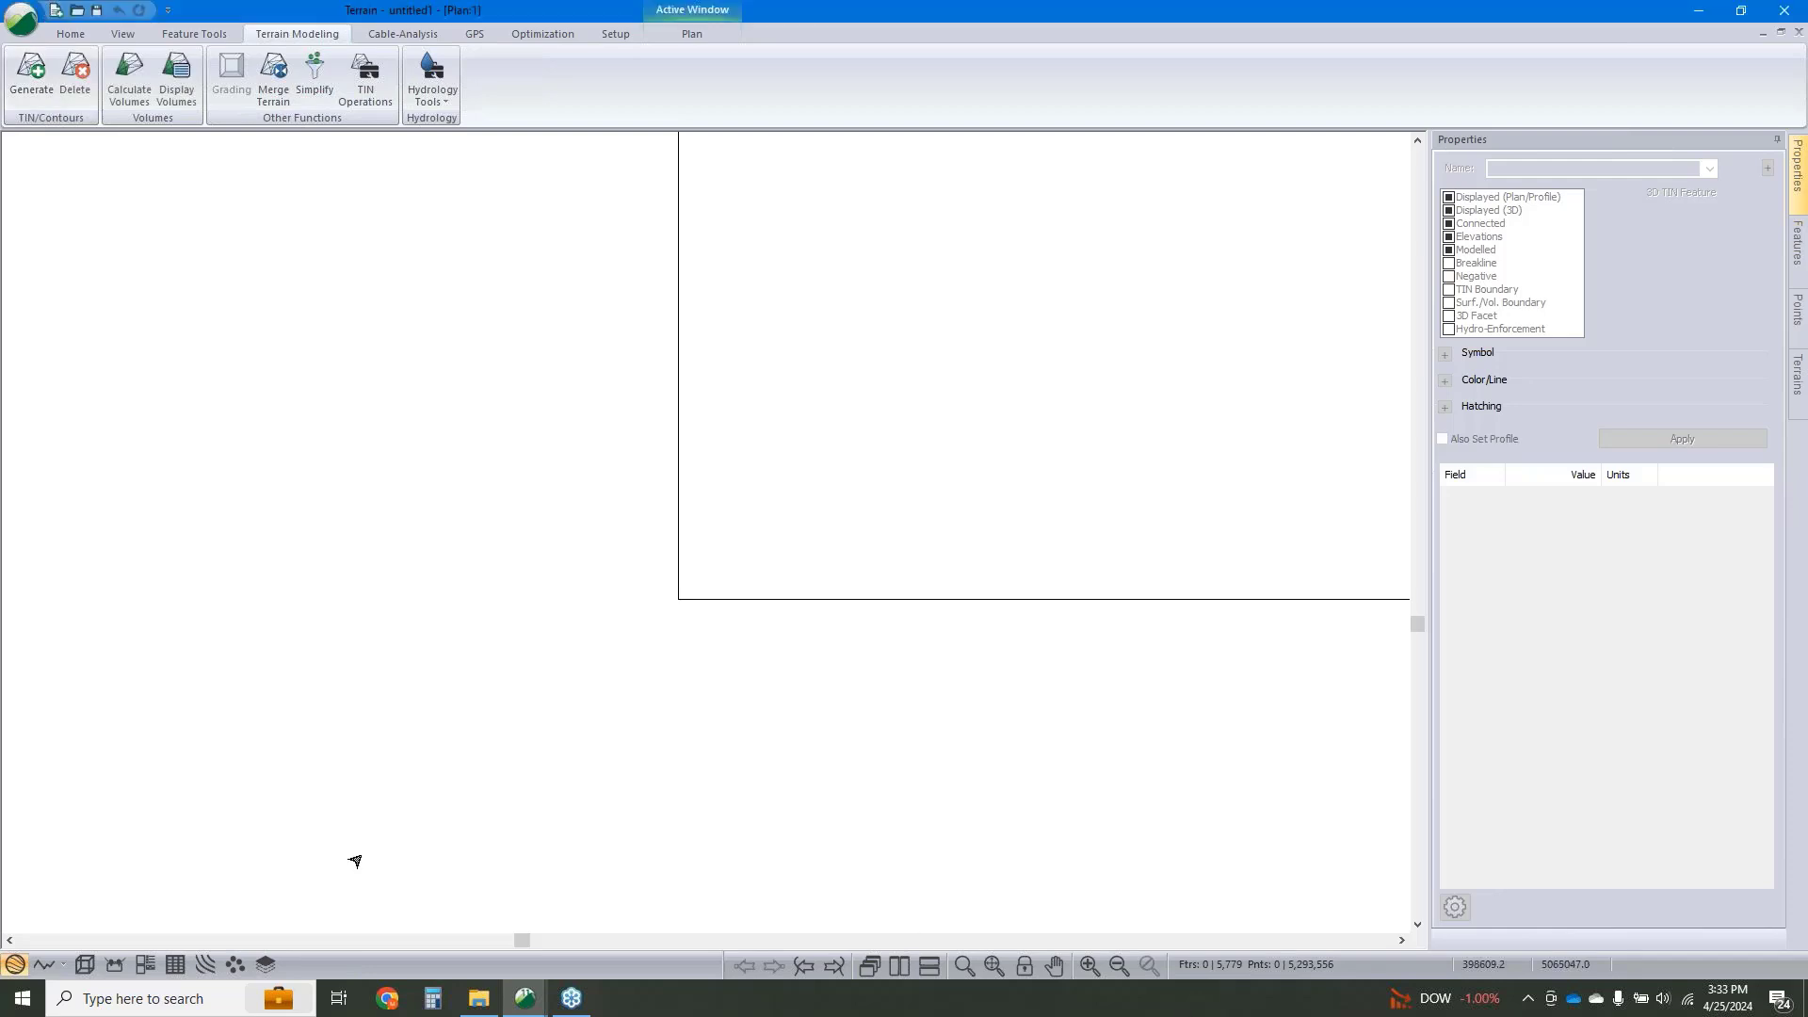
left_click(83, 964)
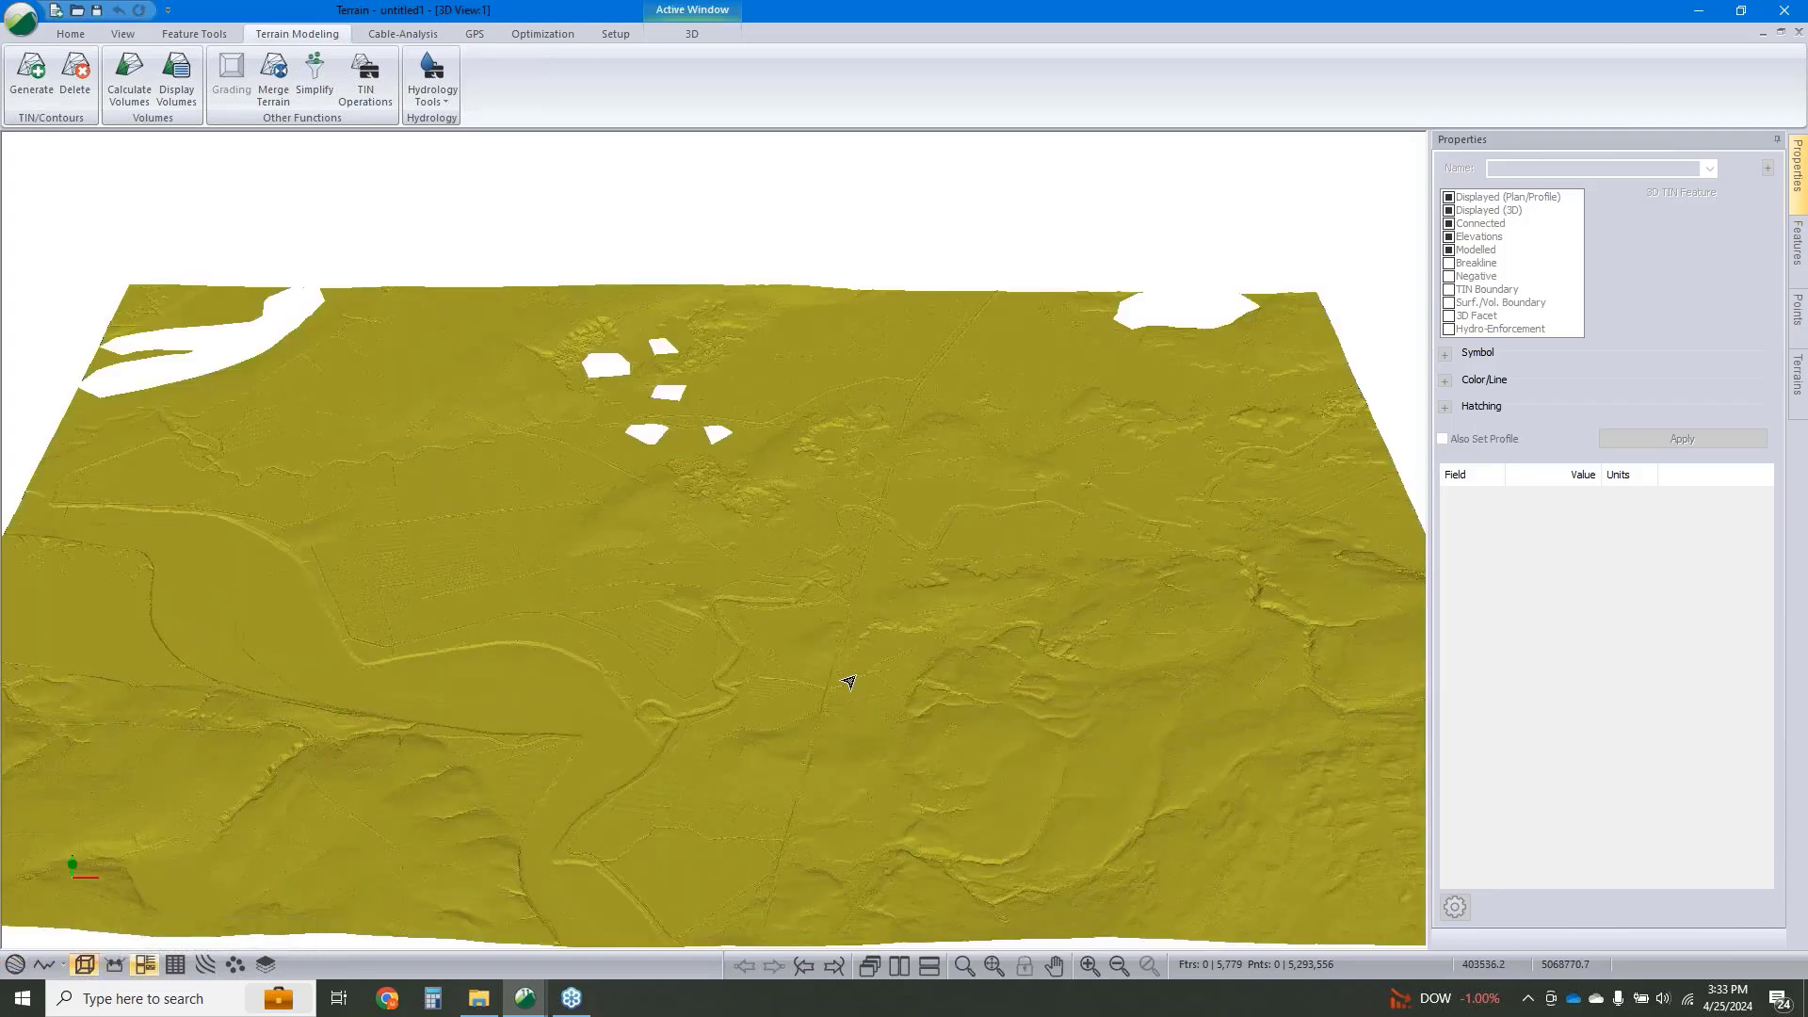
Examine the simplified DEM surface and its density of points close up in the 3D view.
scroll(872, 646, "up", 3)
scroll(872, 634, "up", 2)
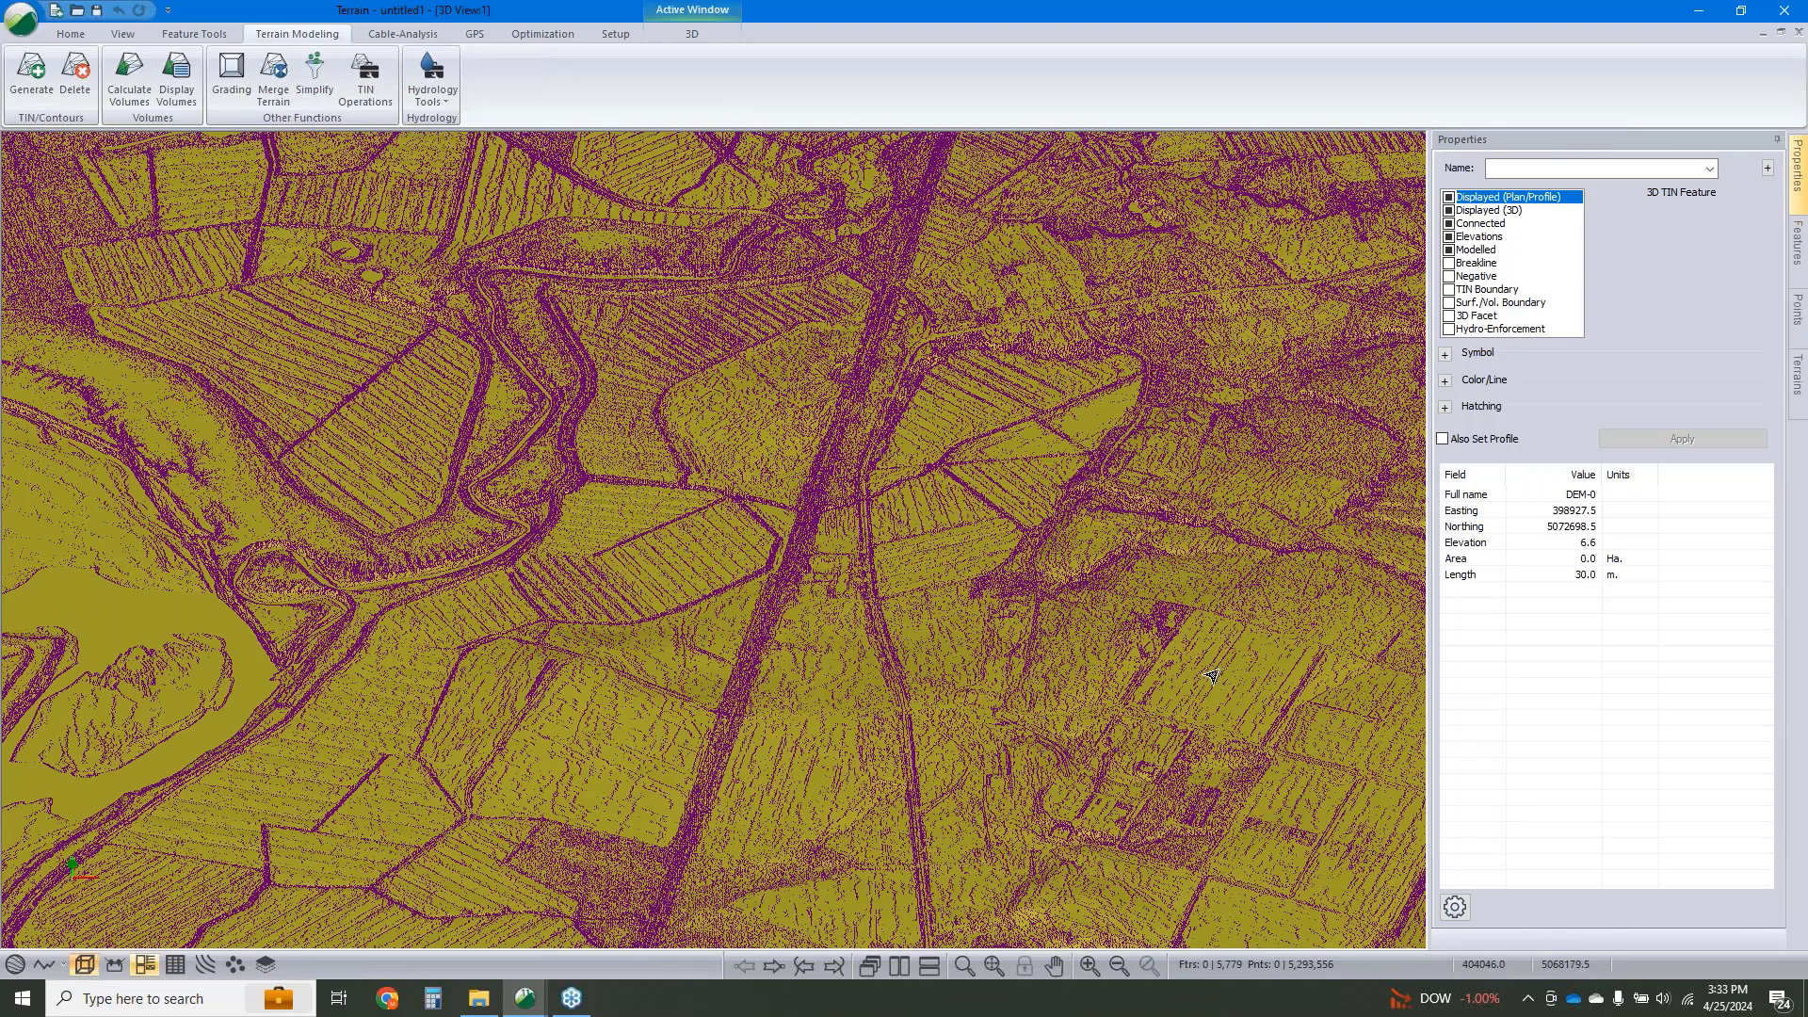
mouse_move(1212, 676)
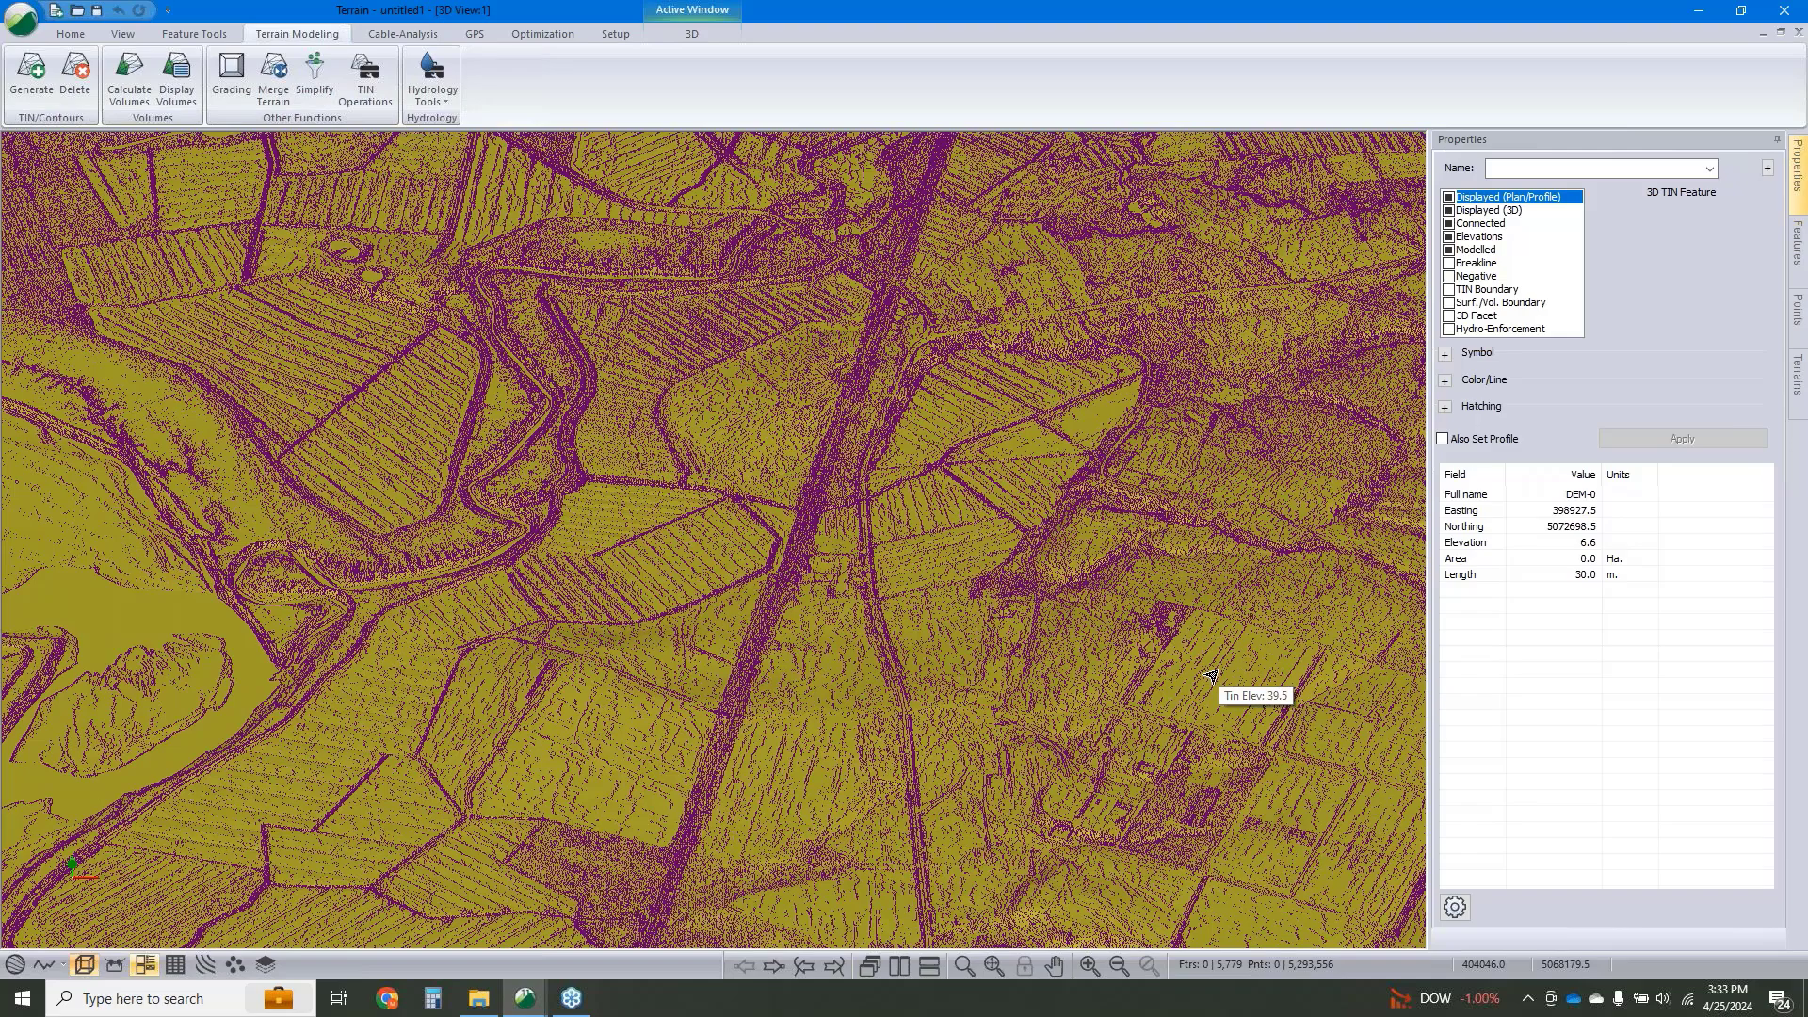
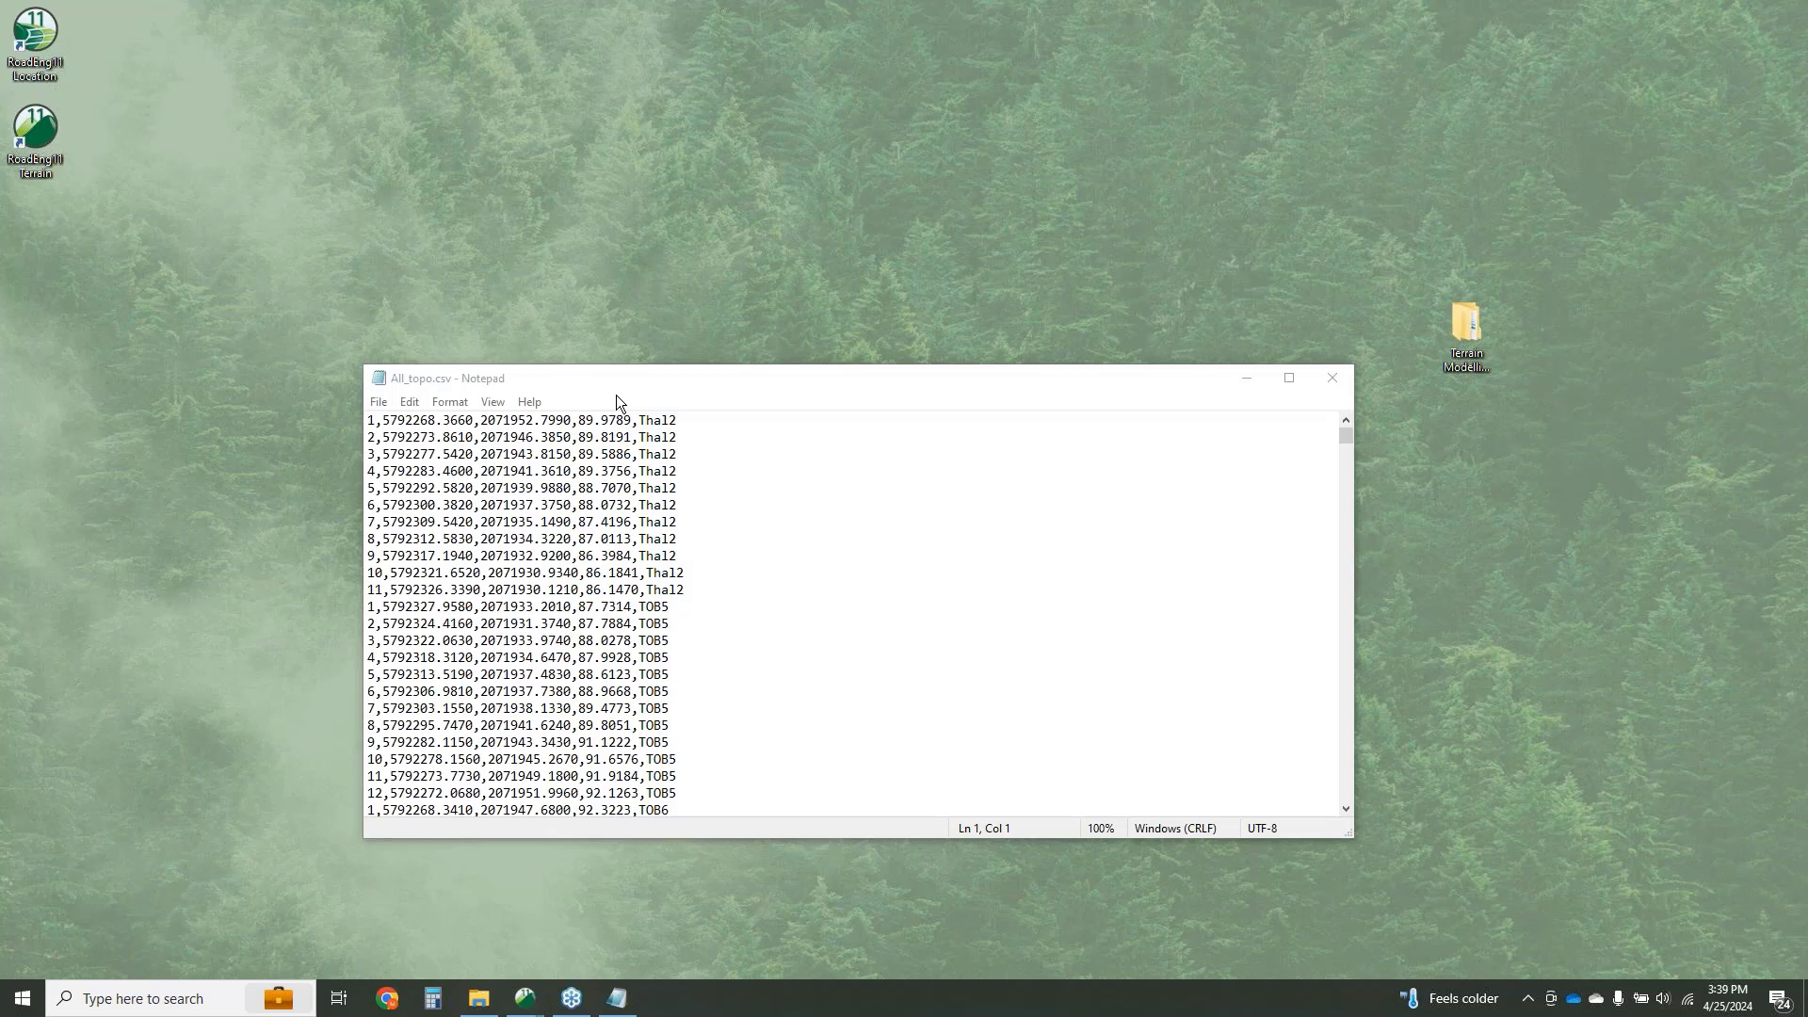
Review the field order in the first line of All_topo.csv, from the point number to the Thal2 code.
left_click(370, 422)
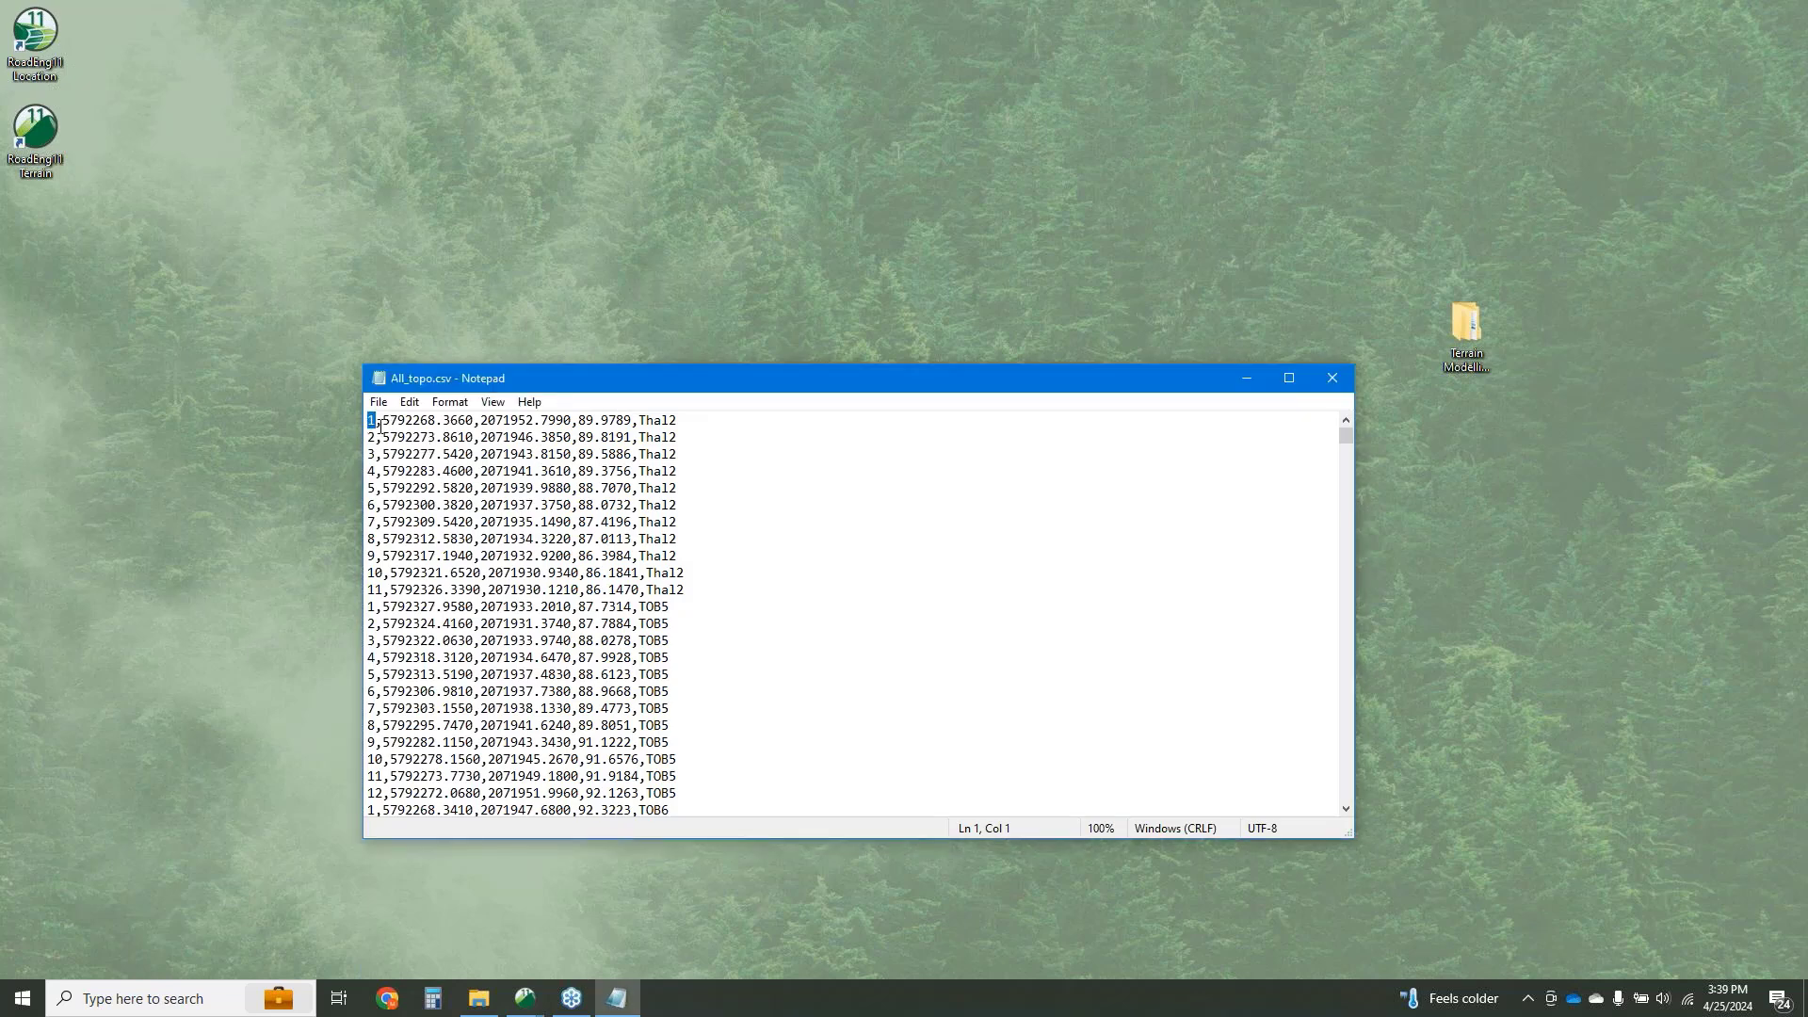
left_click_drag(376, 421, 369, 422)
left_click_drag(689, 425, 640, 422)
left_click(1021, 179)
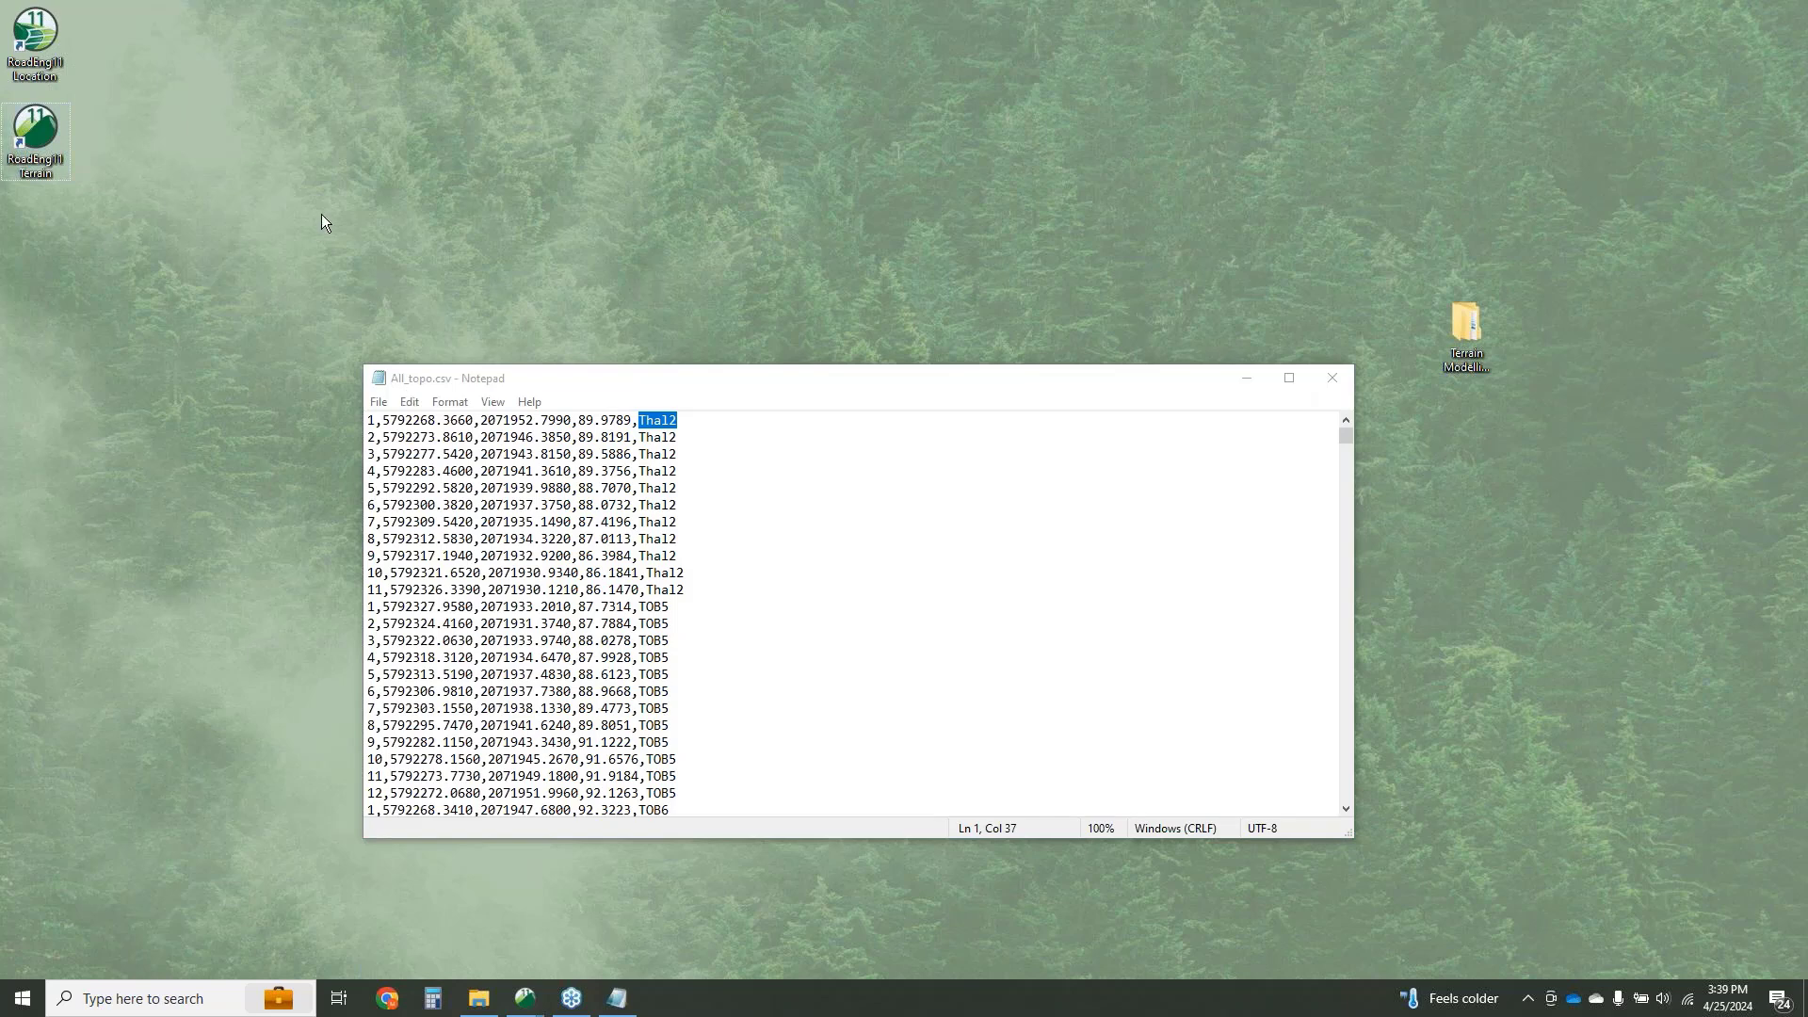
Launch RoadEng11 Terrain and insert All_topo.csv from the "5 - Conventional" folder using the ASCII text (#,y,x,z,code) format.
double_click(38, 139)
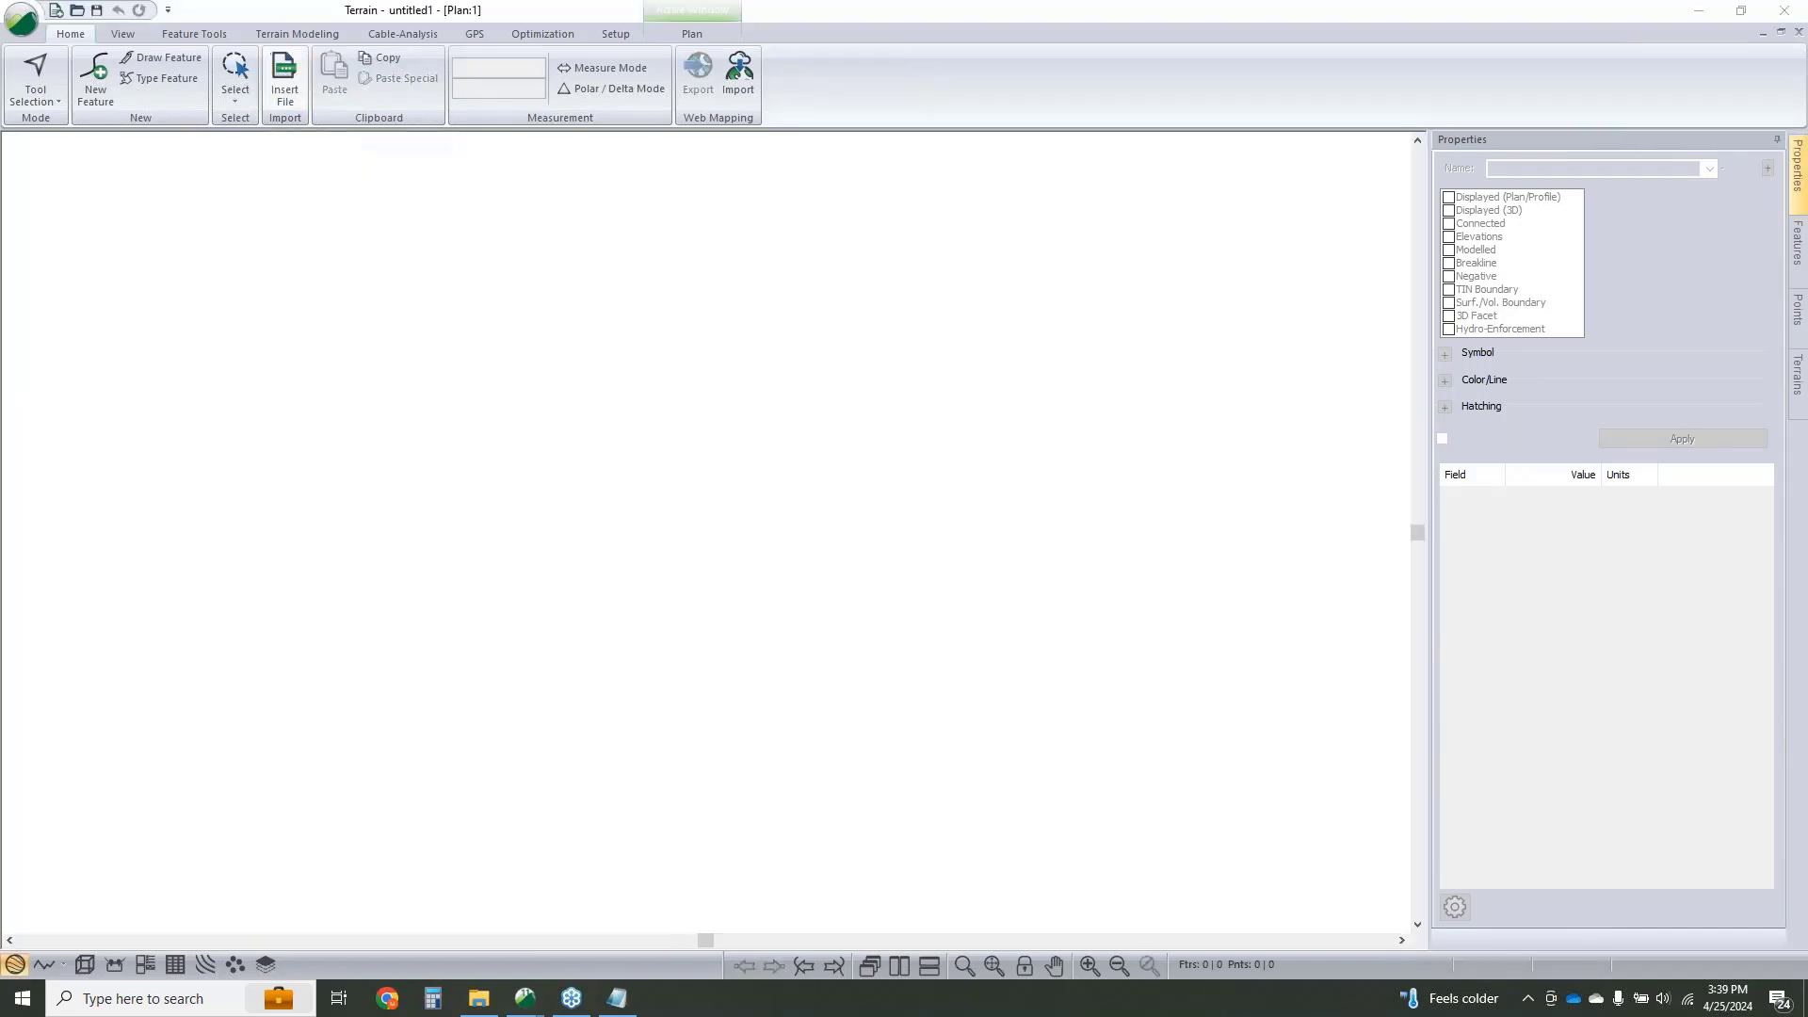
left_click(282, 83)
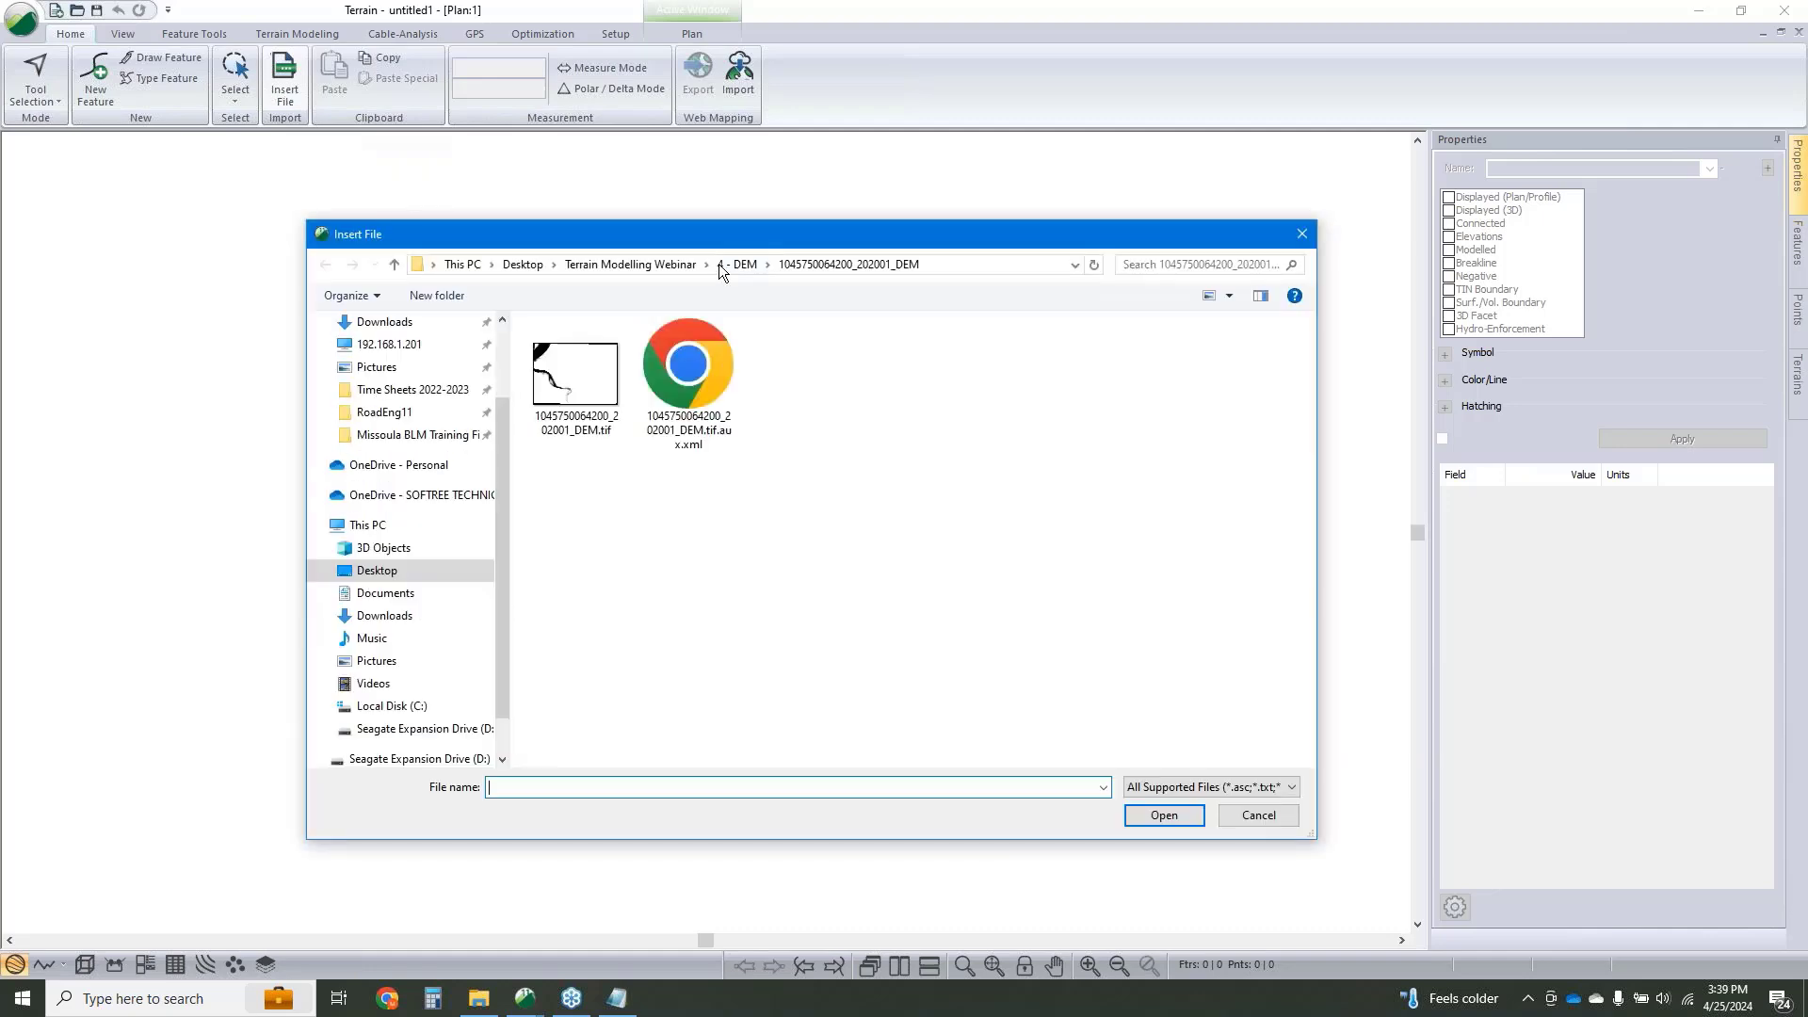
left_click(668, 268)
double_click(580, 430)
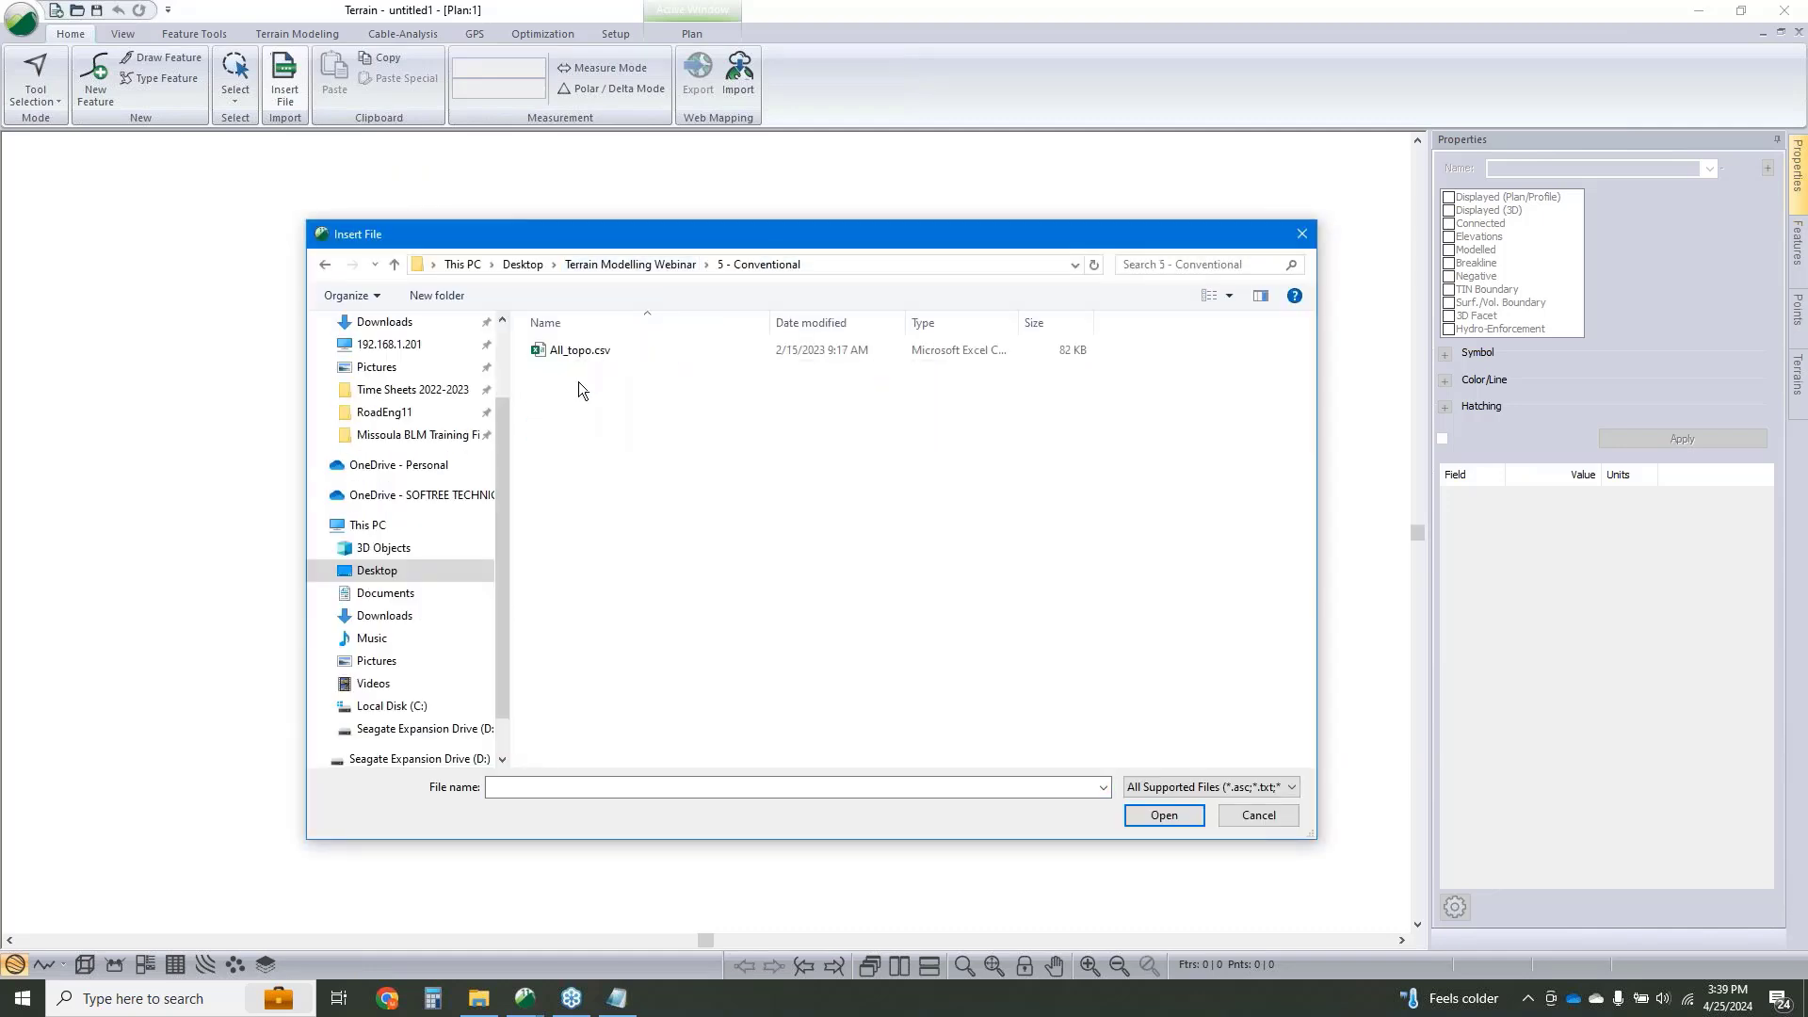
left_click(582, 354)
left_click(1164, 817)
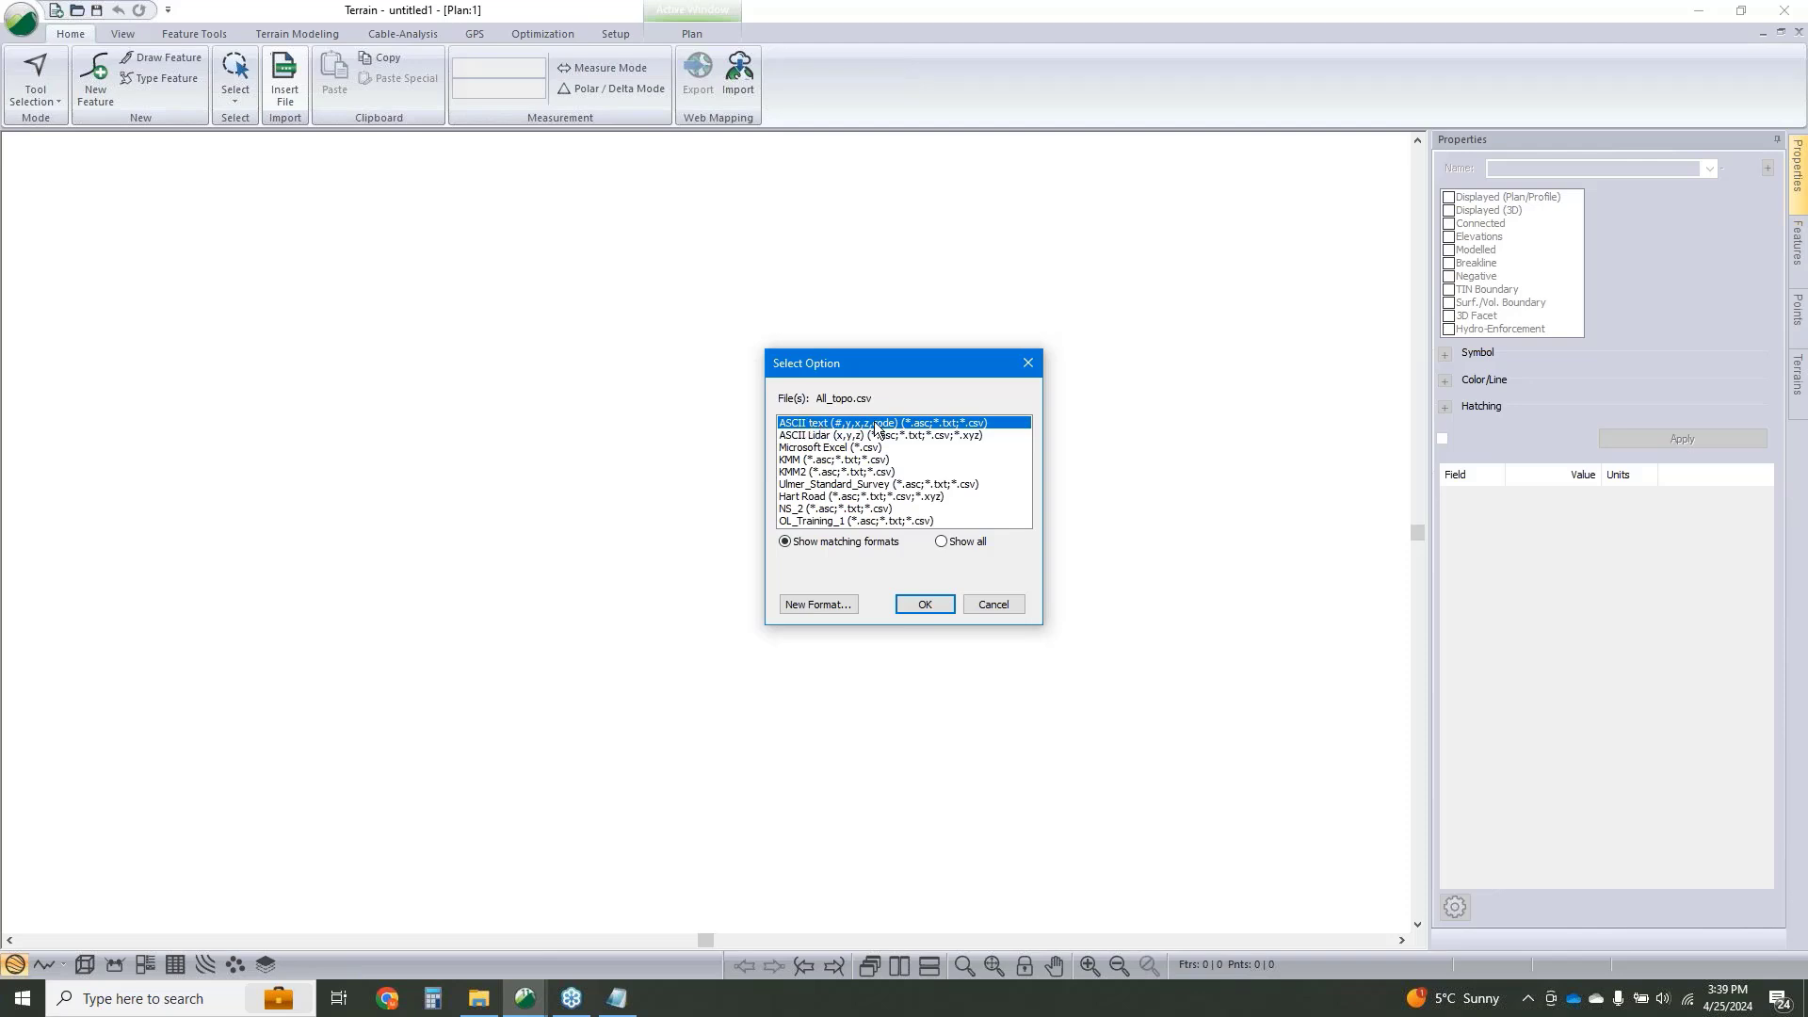
left_click(925, 604)
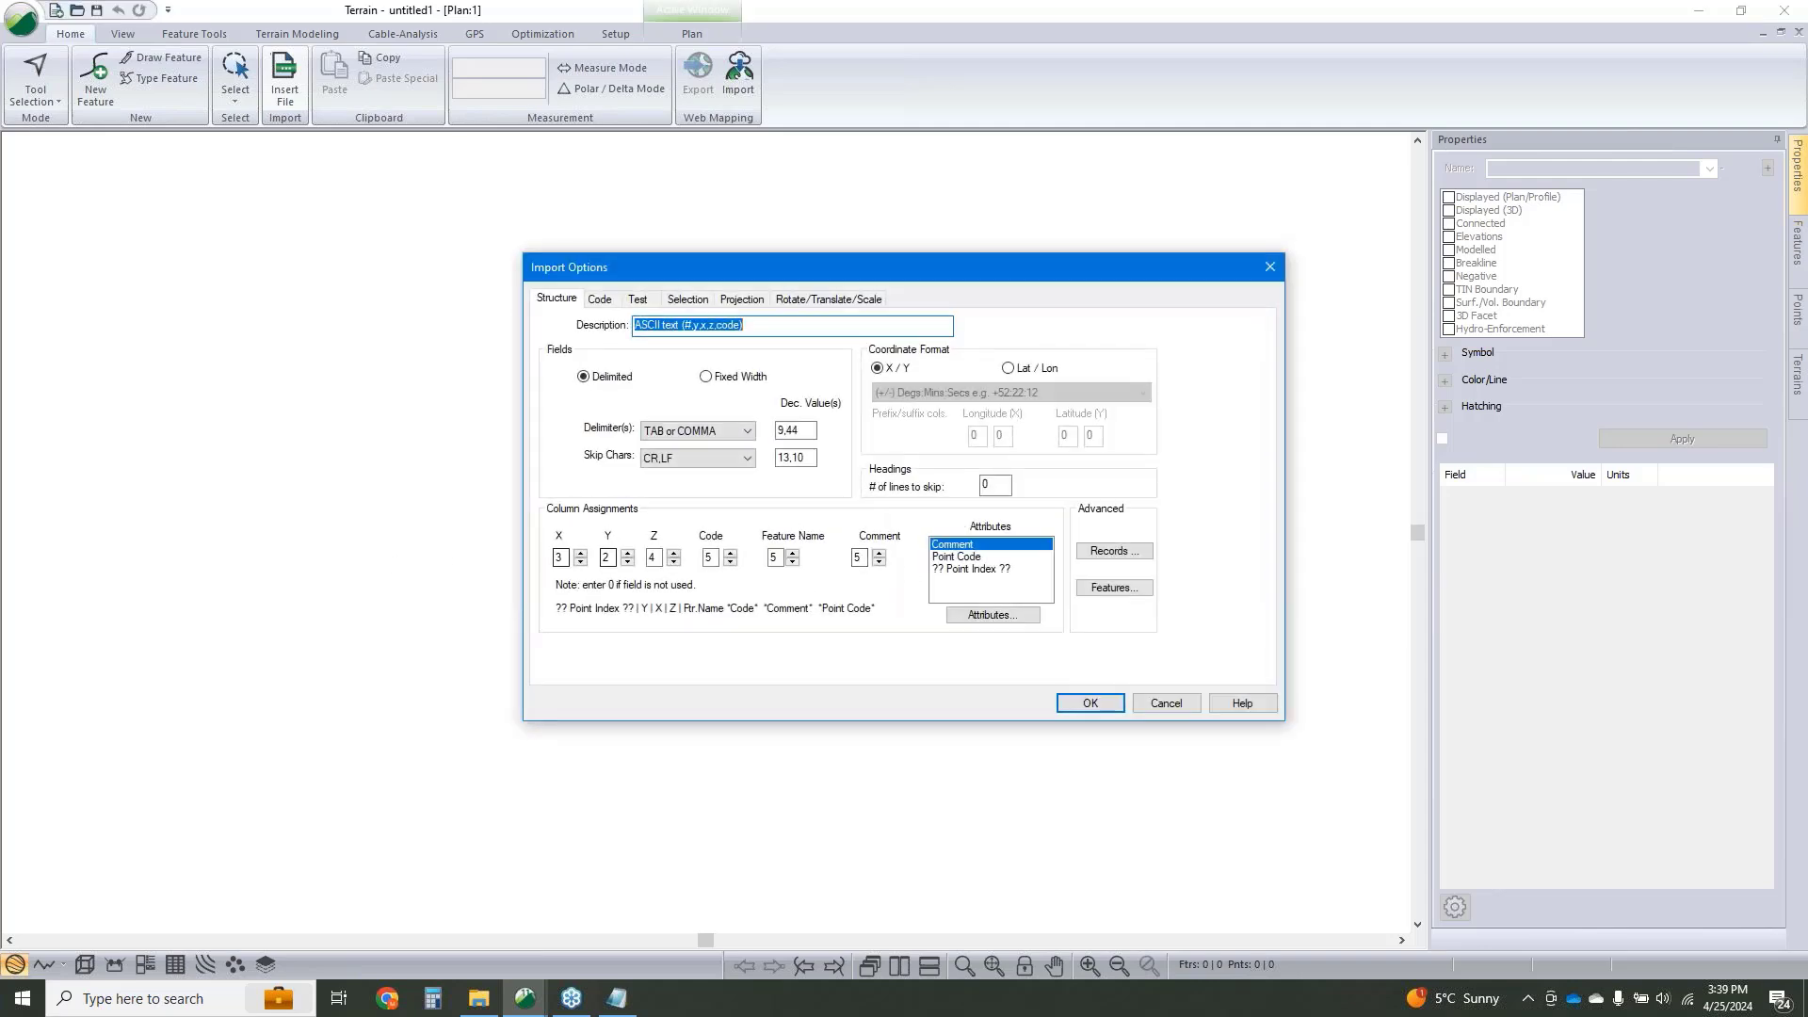
Check the import's X, Y, Z and code column assignments against the fields in the All_topo.csv text, keeping Y at column 2.
double_click(608, 556)
type("3")
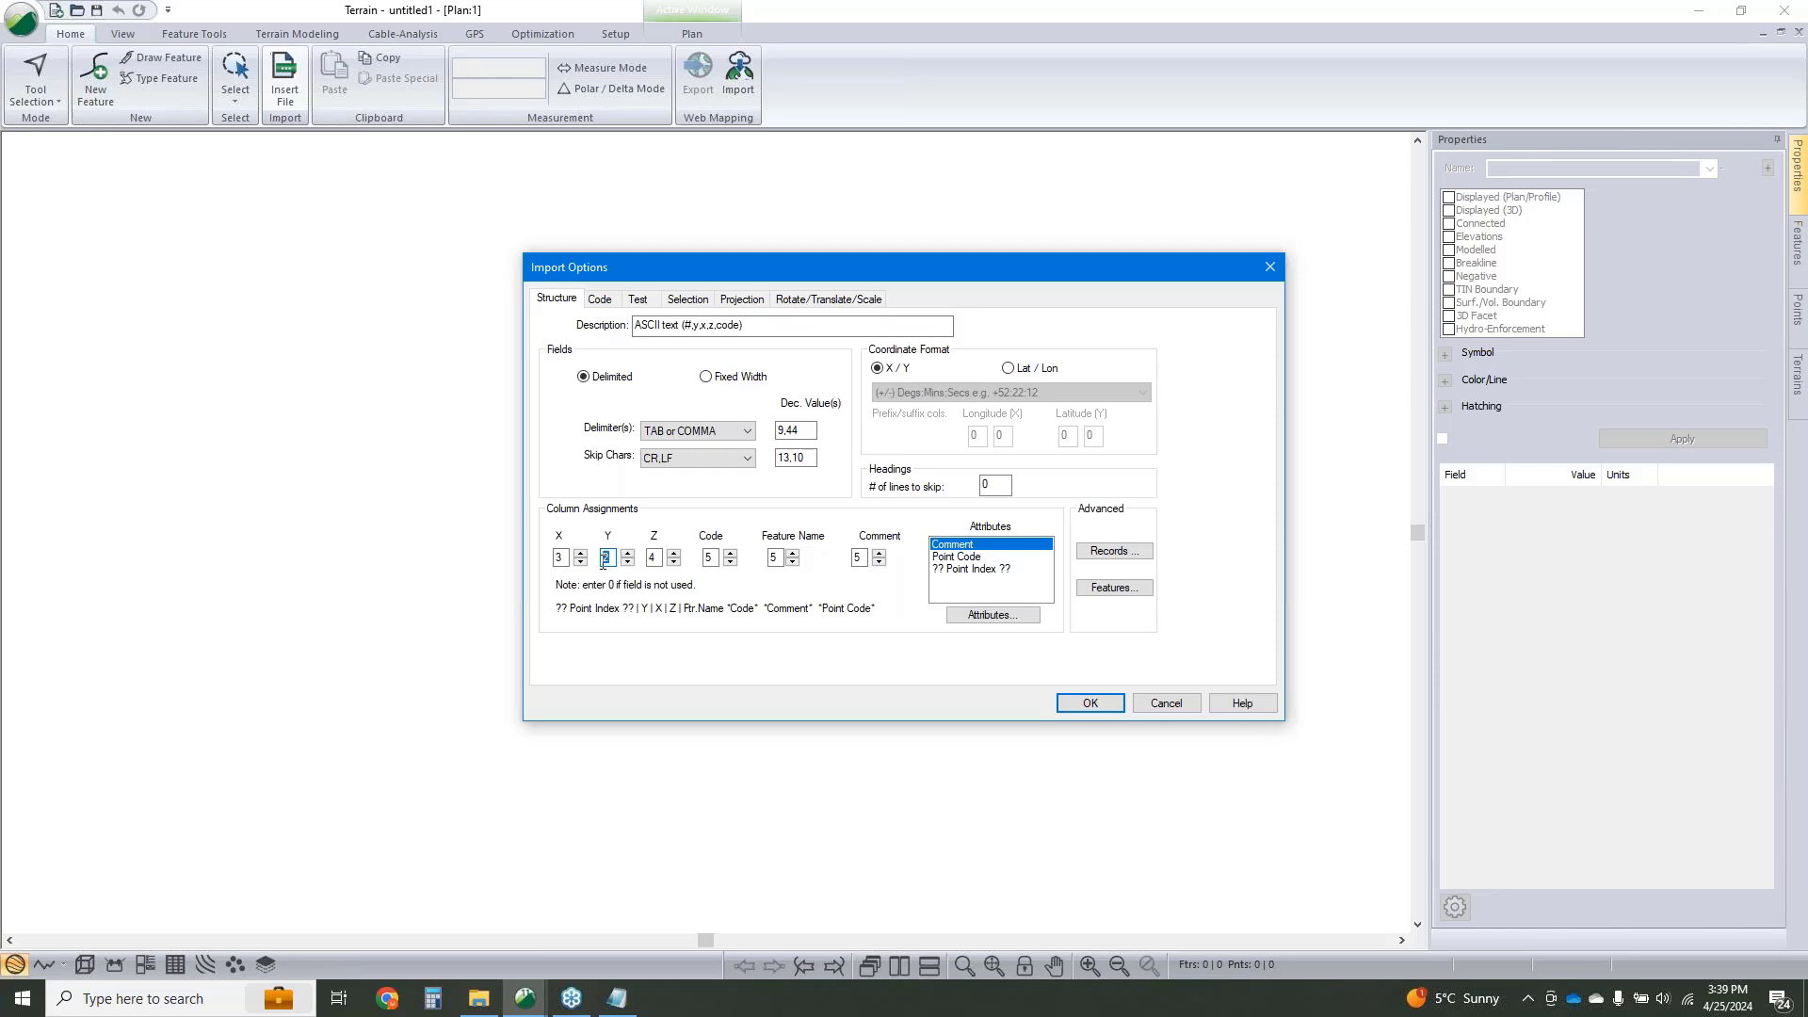
double_click(560, 557)
left_click(618, 1001)
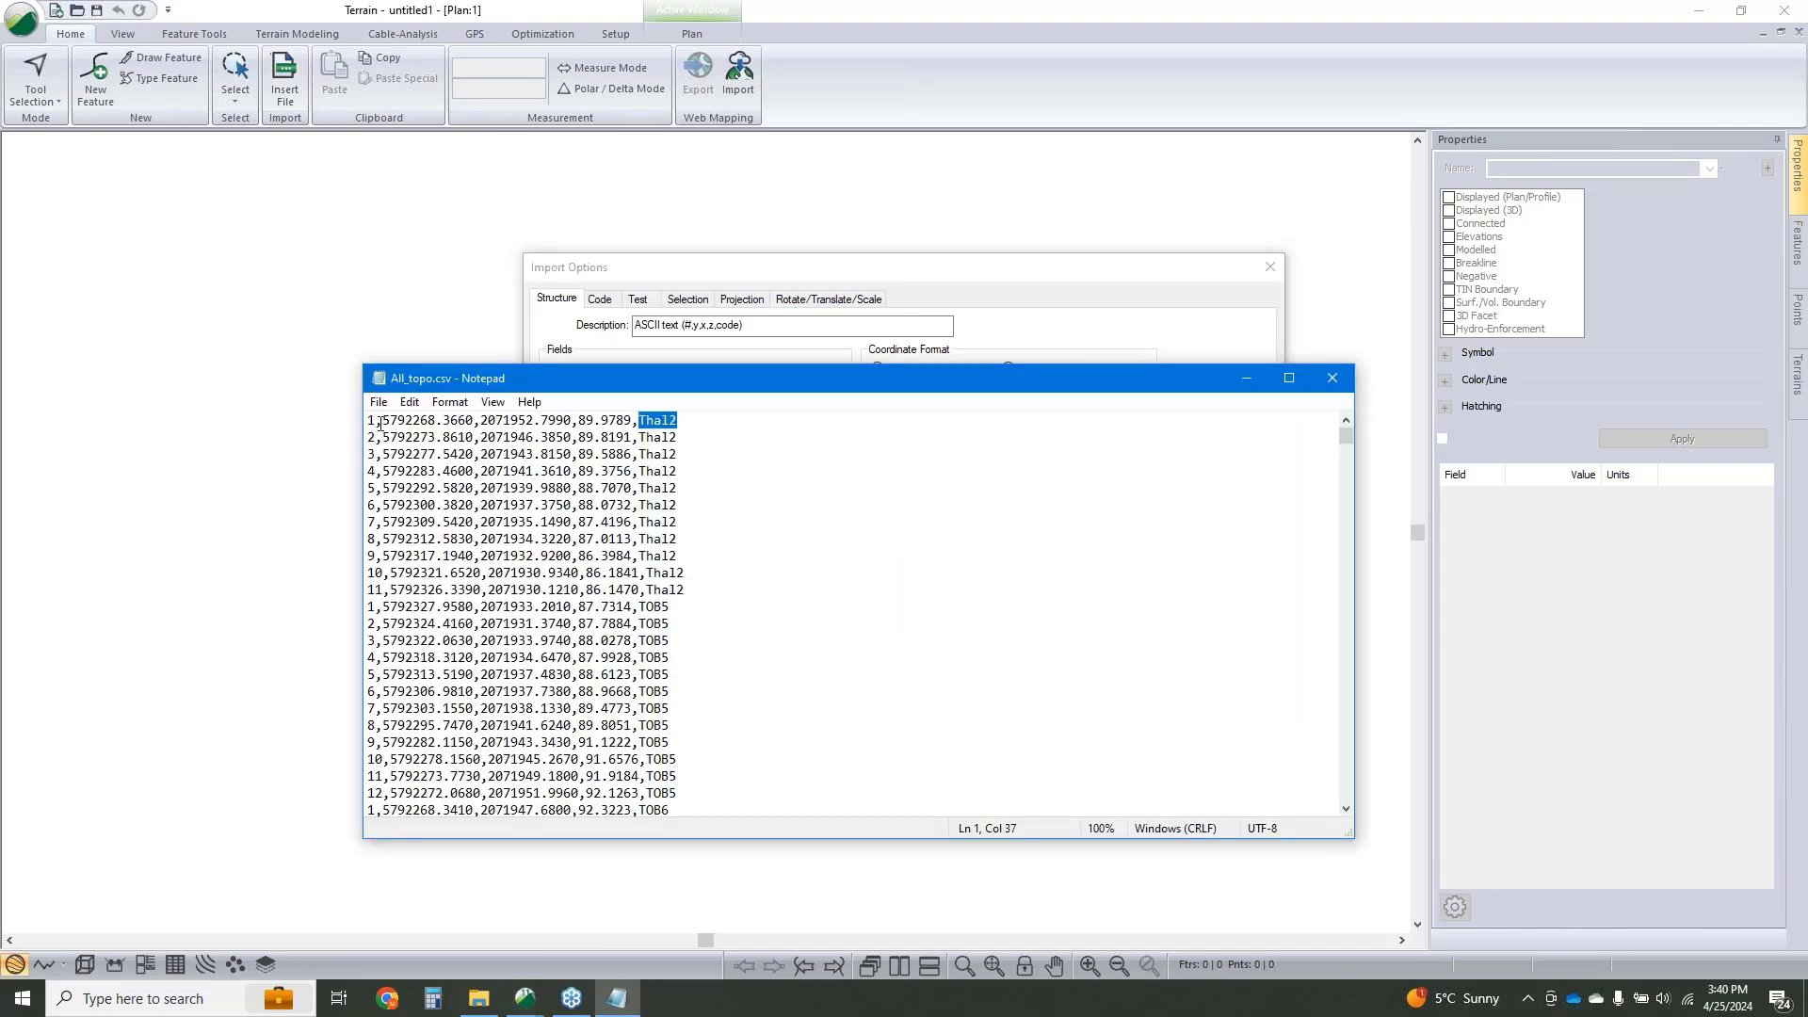
left_click_drag(380, 425, 377, 423)
left_click_drag(542, 424, 488, 425)
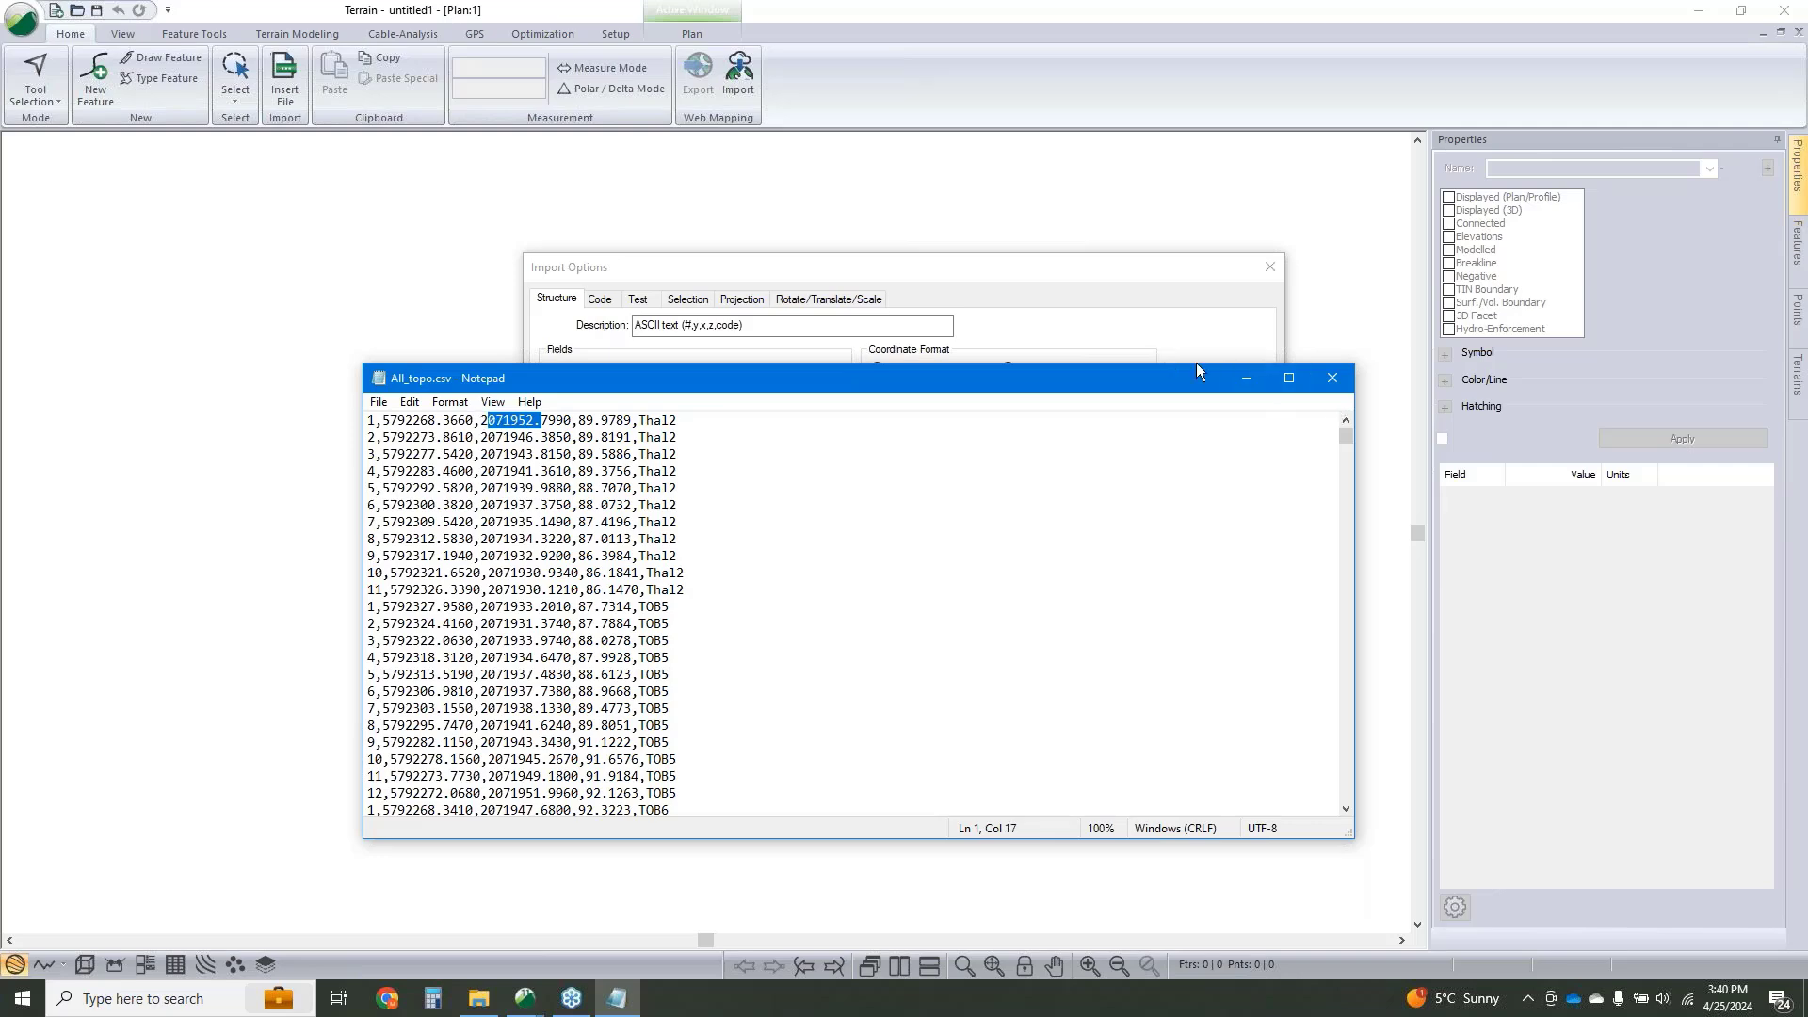
left_click(1243, 380)
left_click(710, 557)
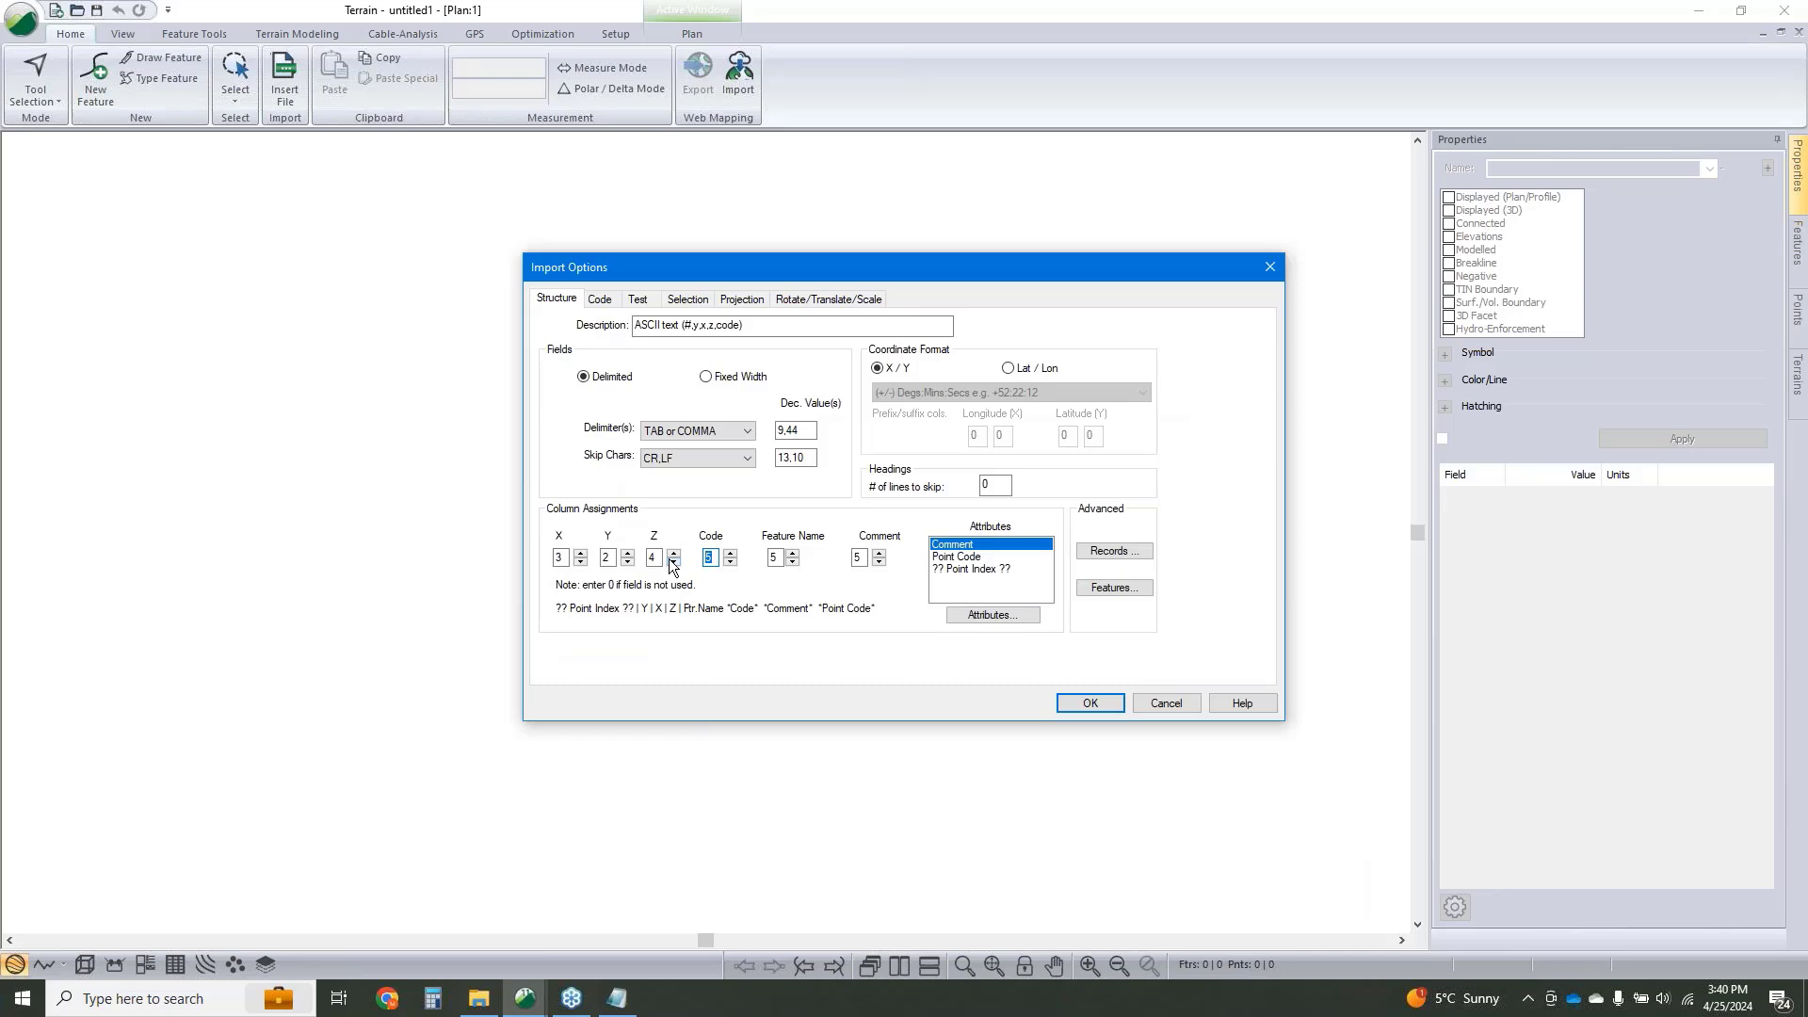
left_click(627, 552)
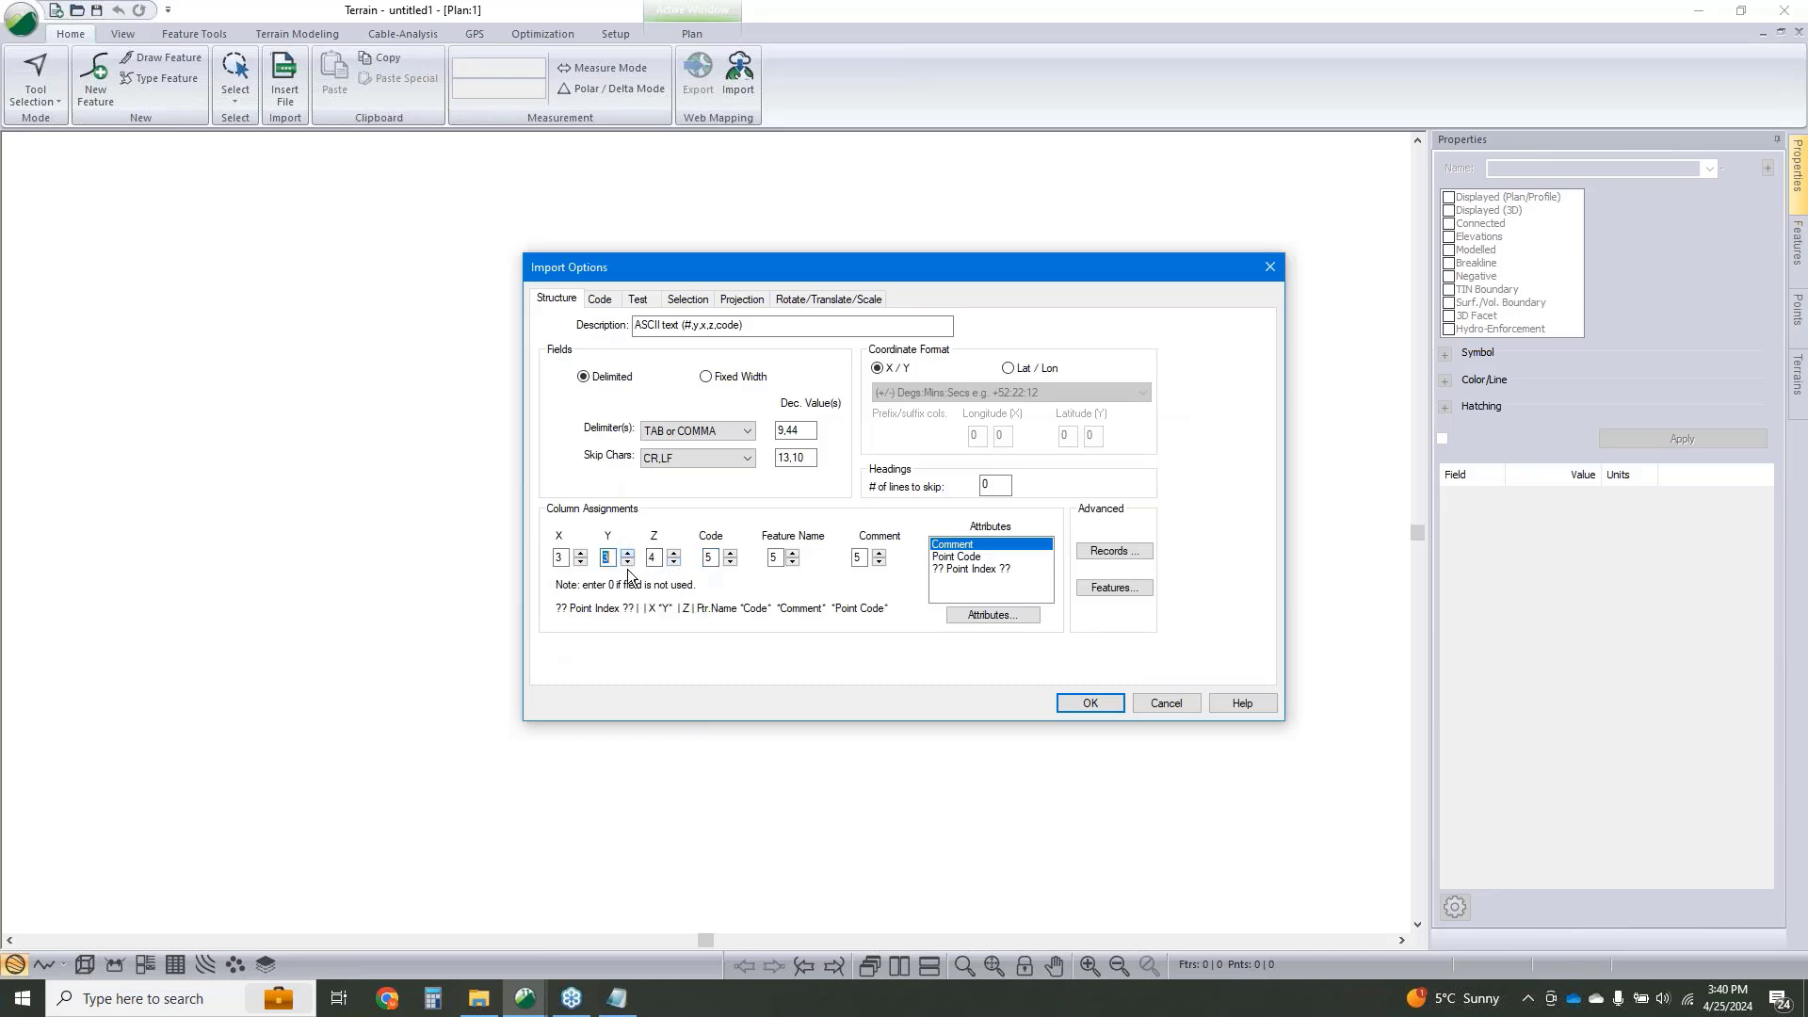
left_click(629, 564)
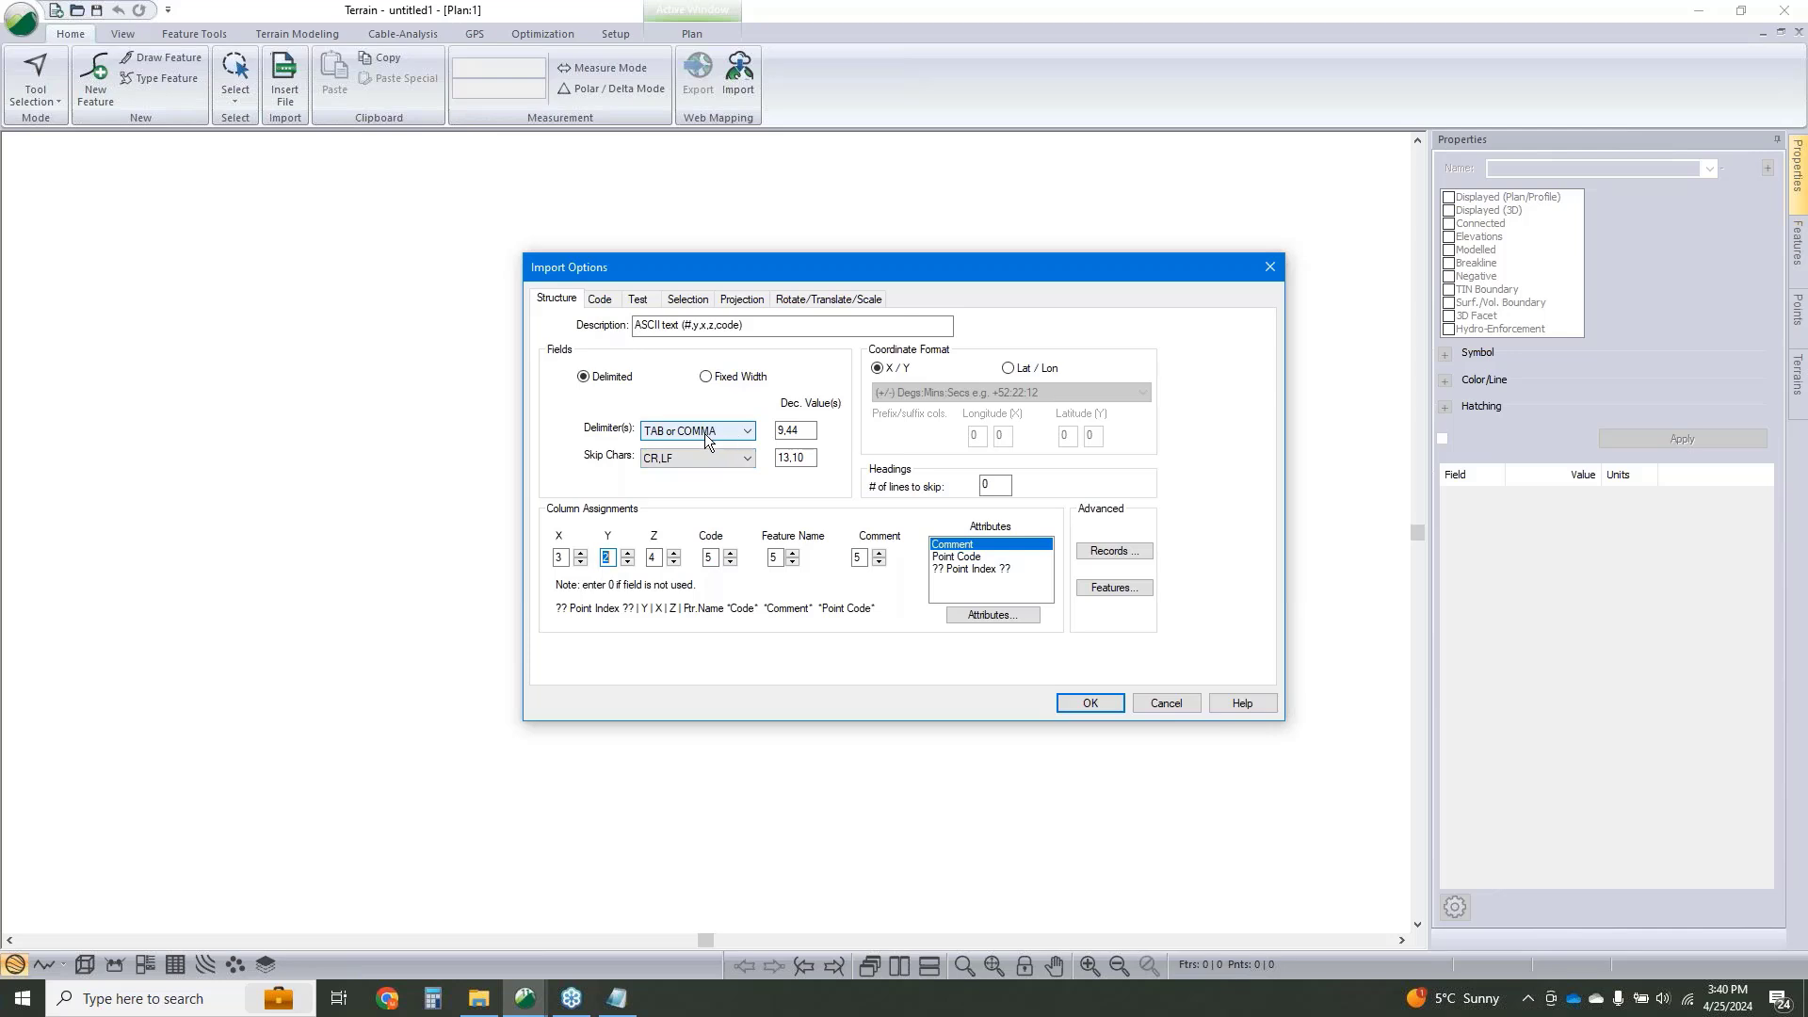
Import the survey points with only the DEFAULT point code, continuing without coordinate conversion.
left_click(613, 294)
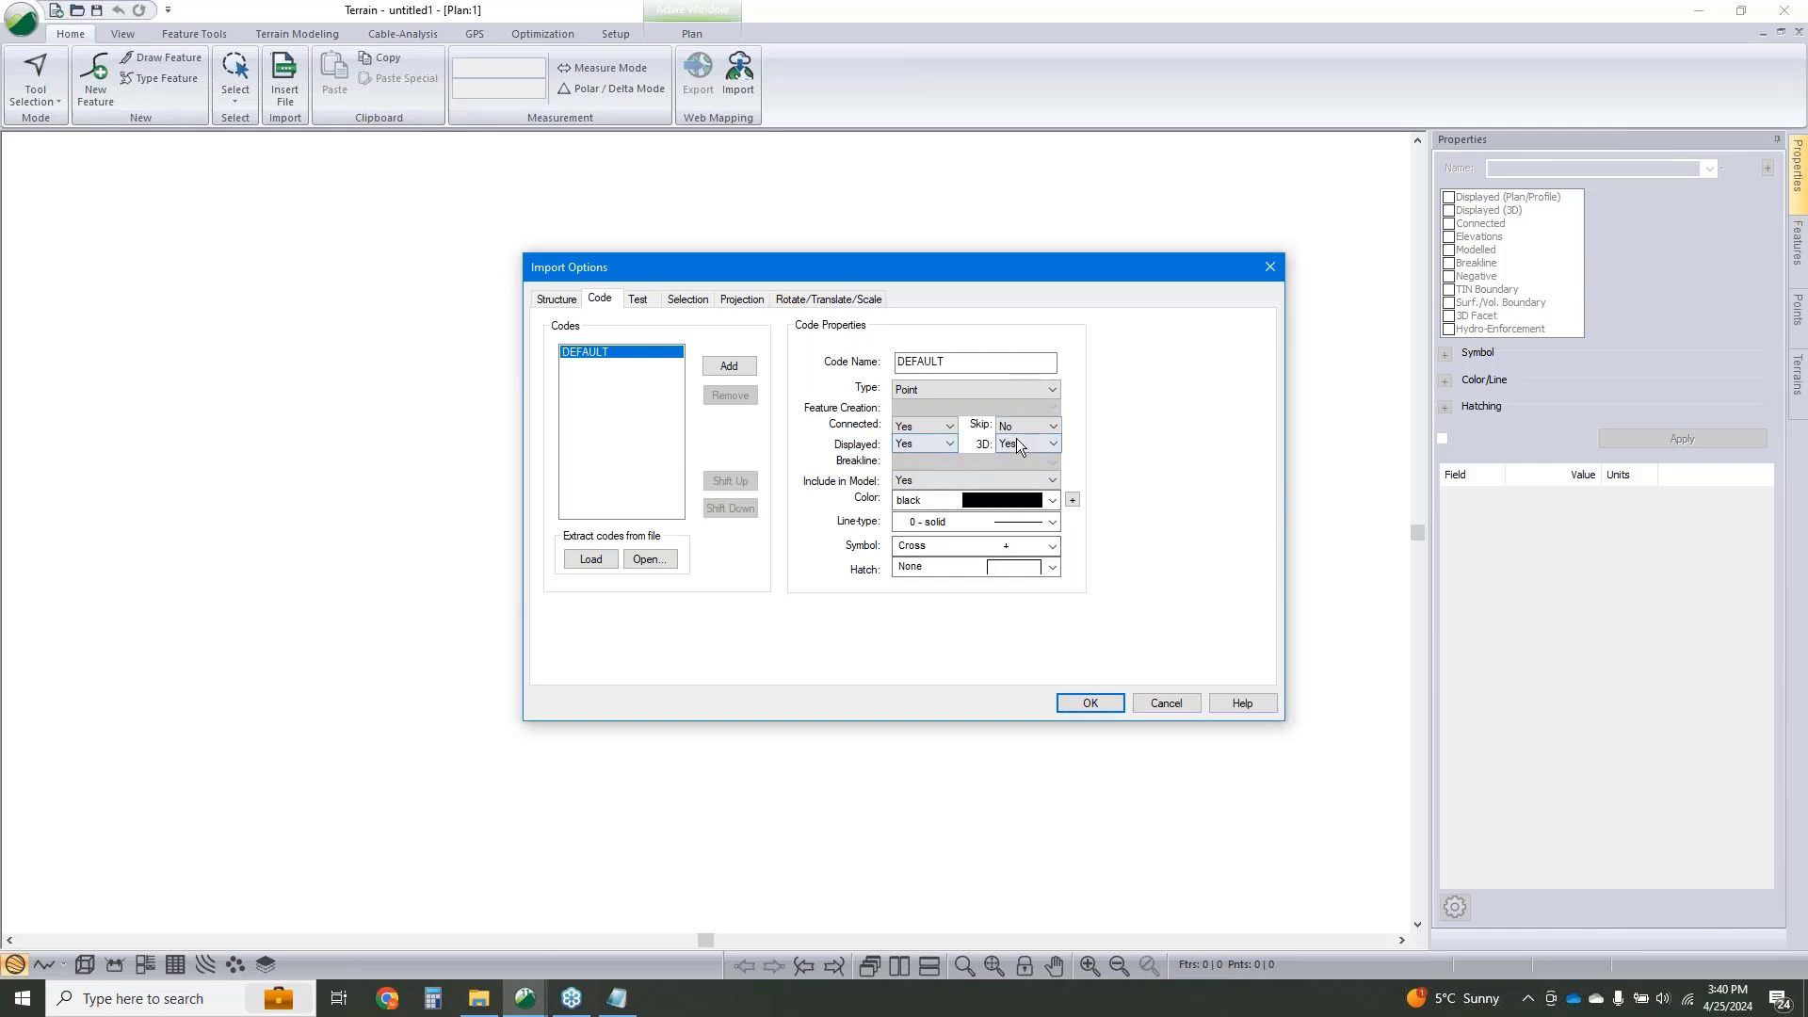
left_click(1111, 707)
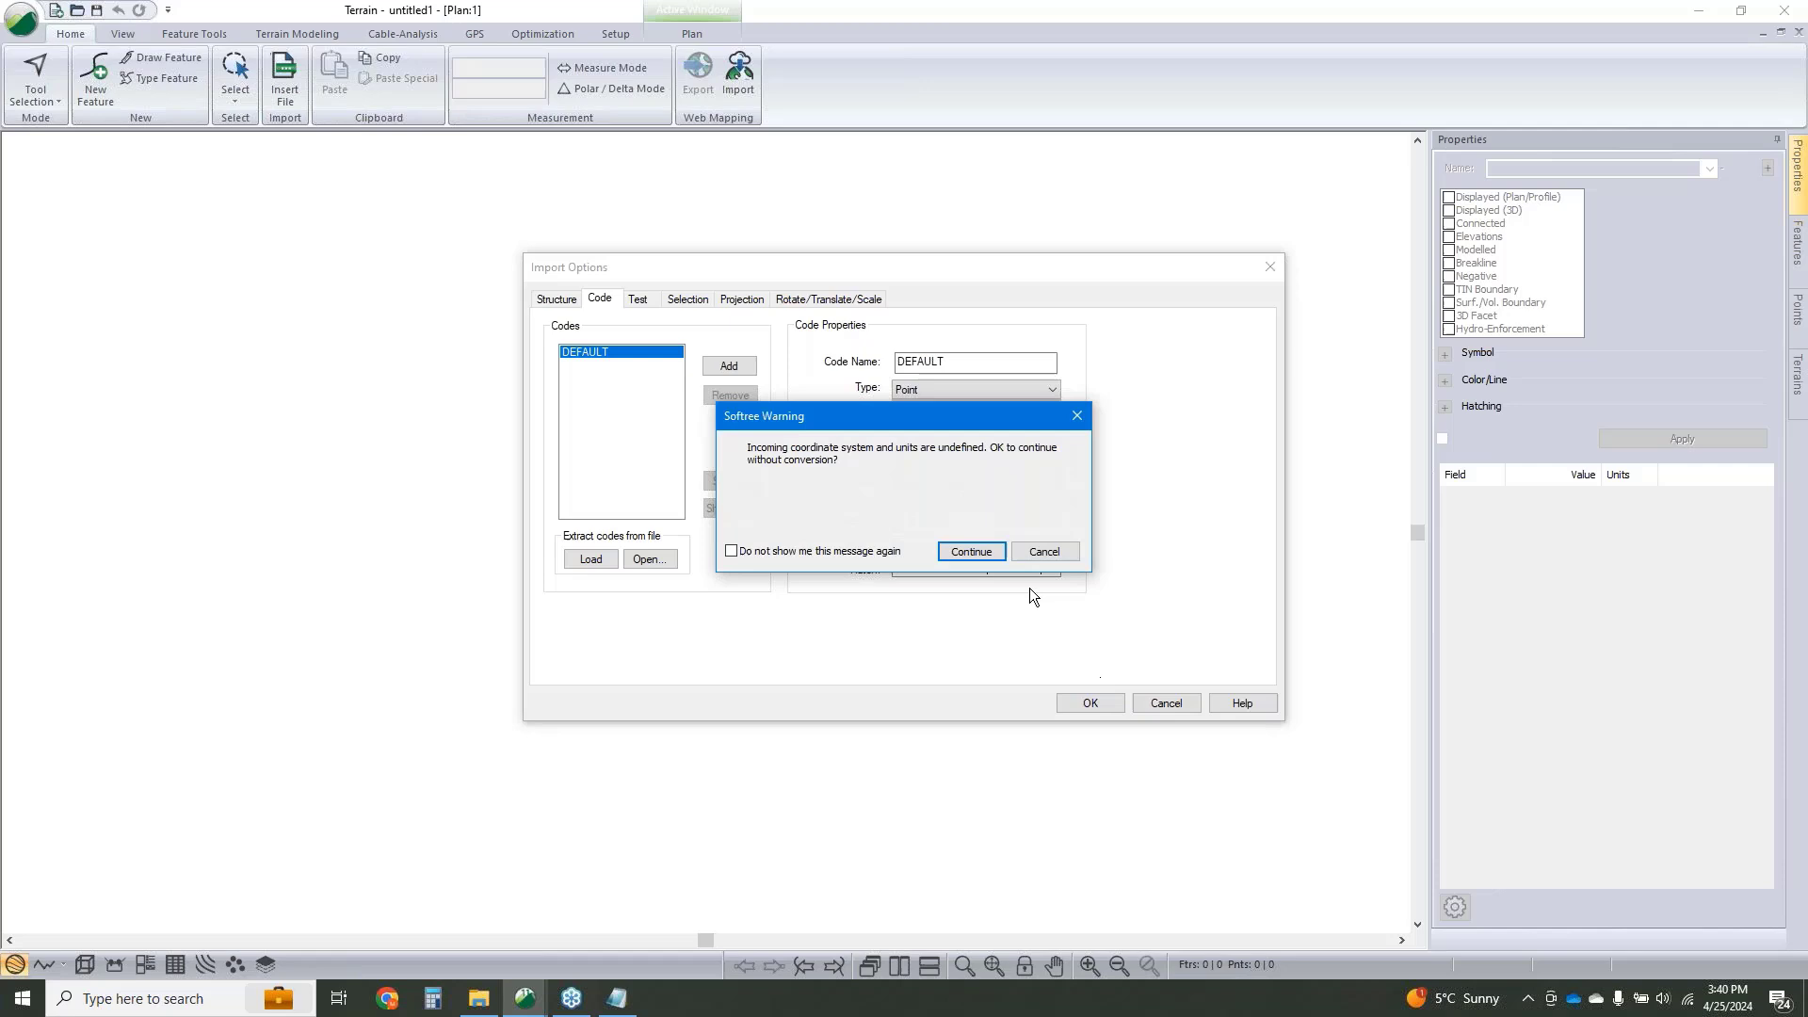
left_click(977, 551)
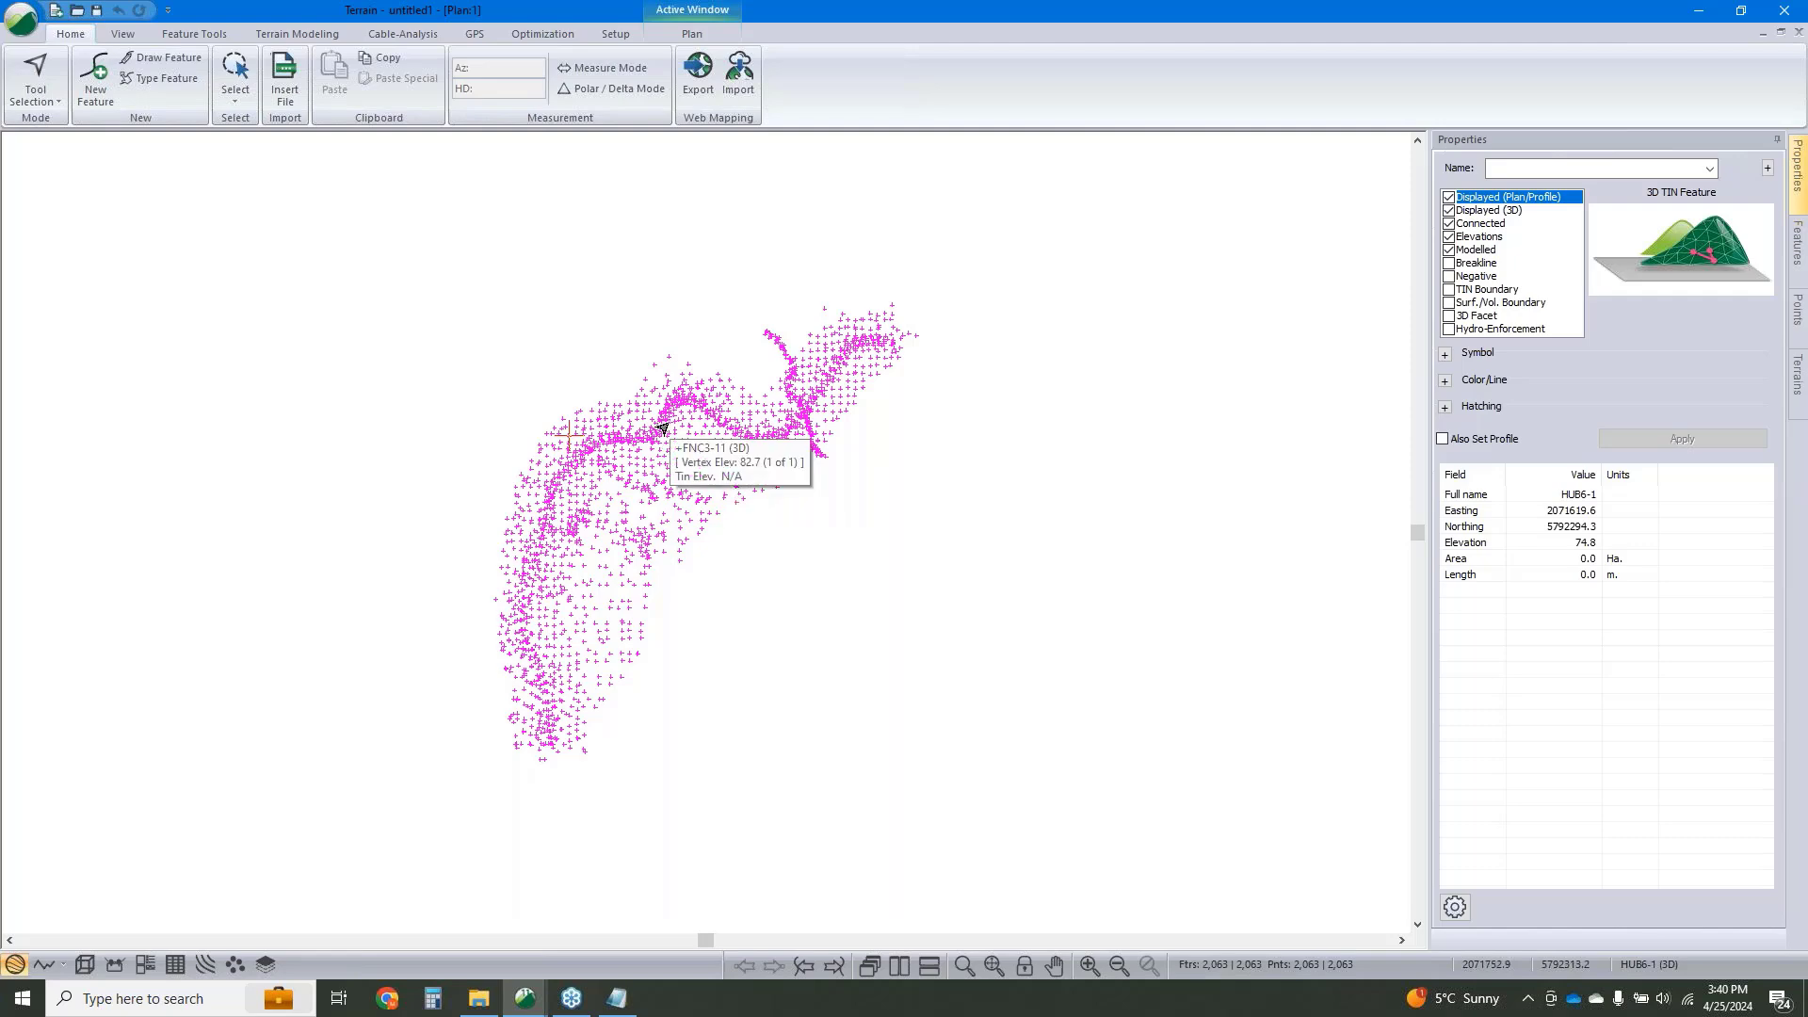
Try joining several neighbouring survey points by hand, starting from a D1 point, and delete all imported features.
scroll(663, 429, "up", 8)
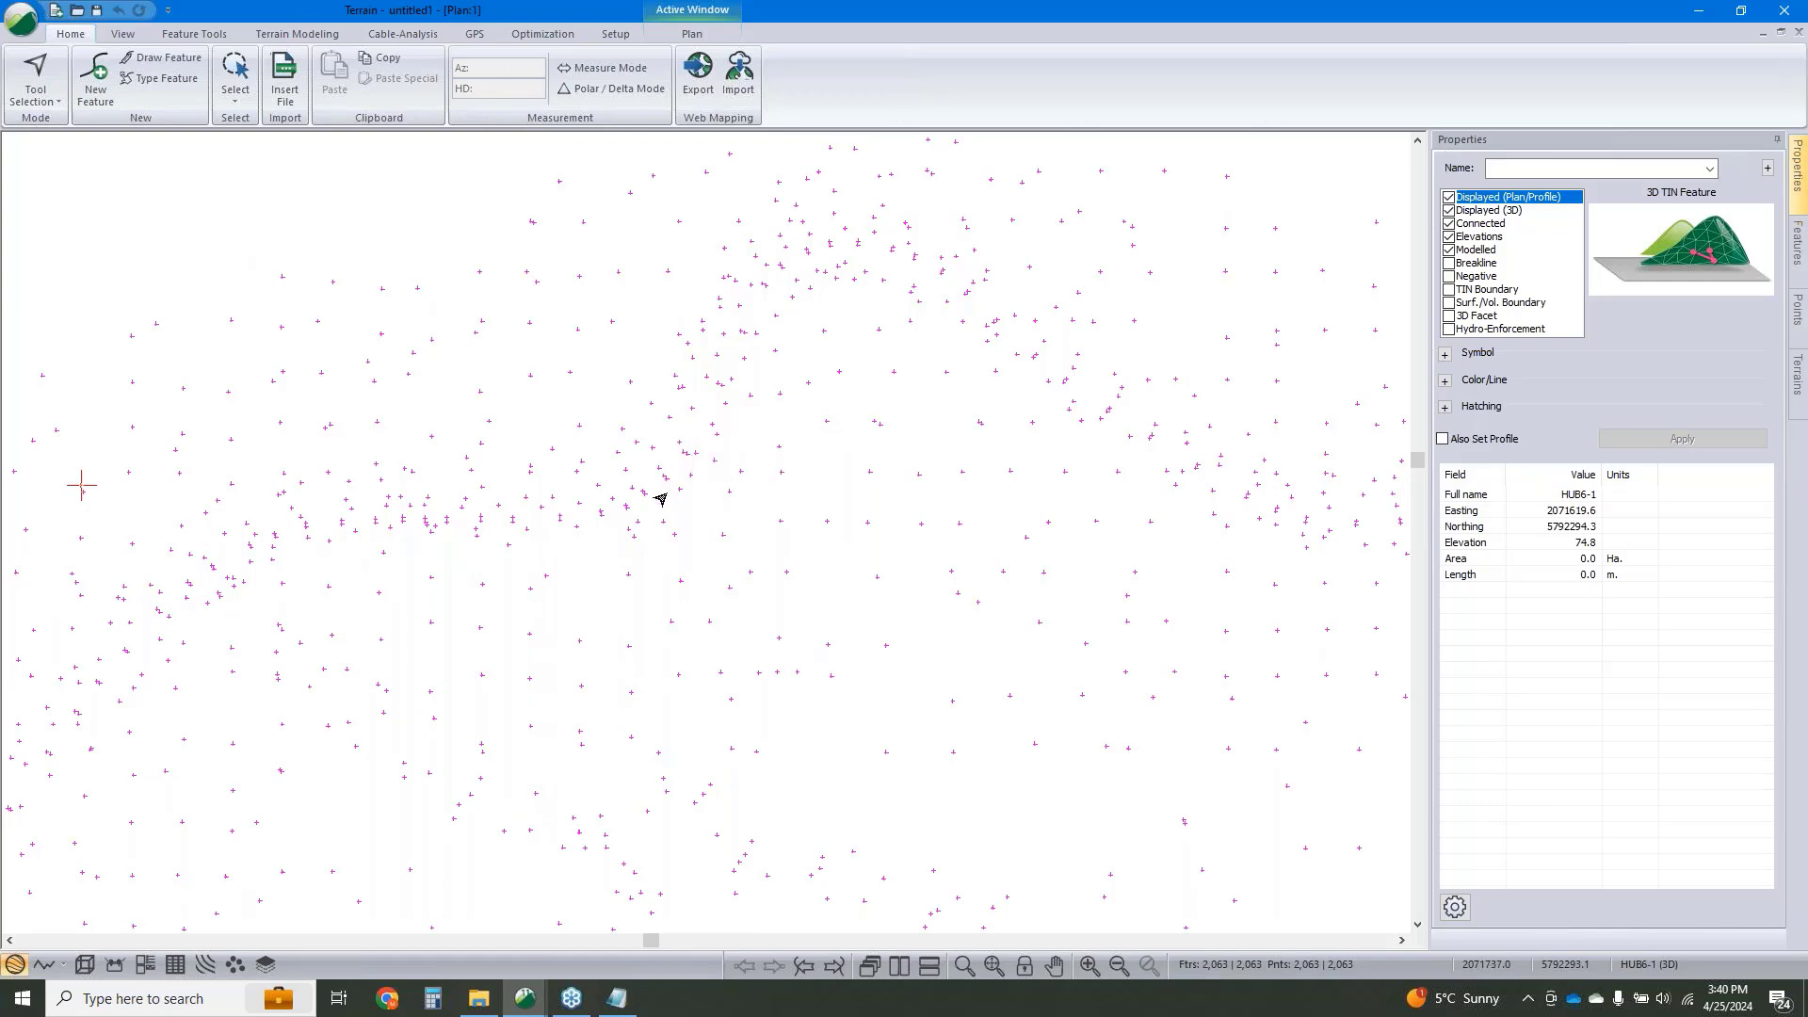
left_click(629, 506)
left_click(629, 505)
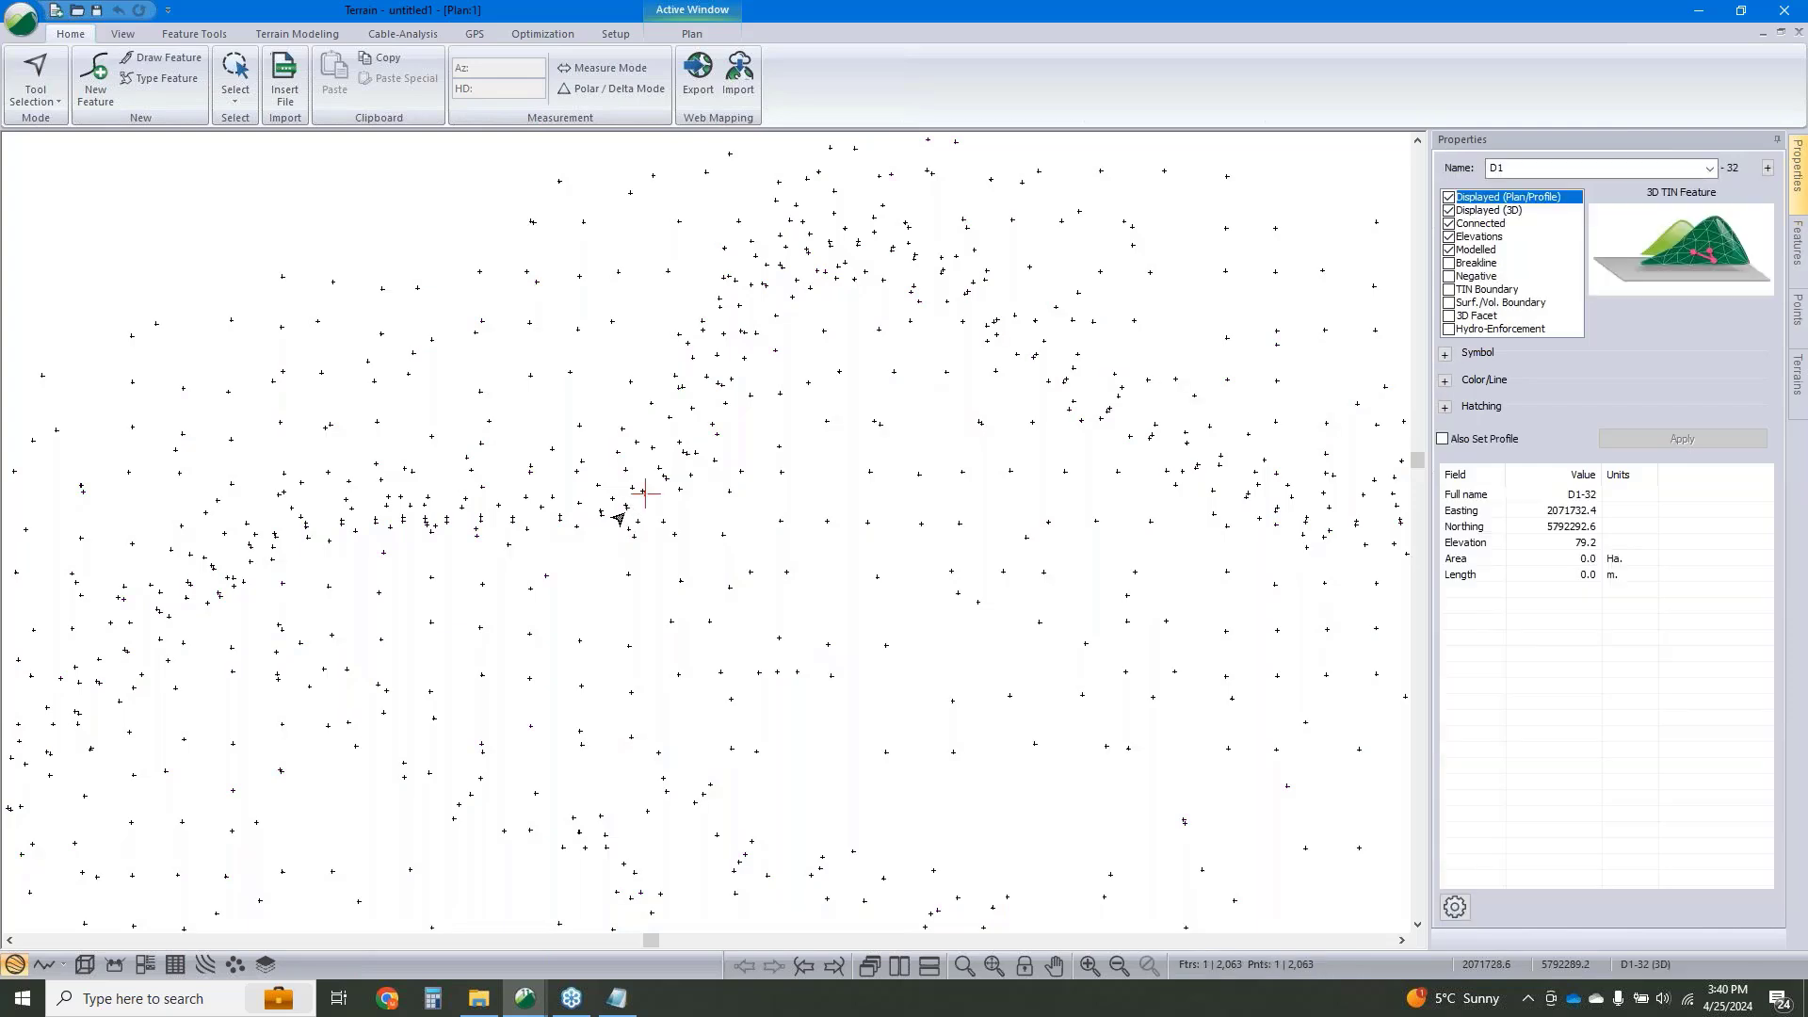
left_click(664, 478, "ctrl")
left_click(663, 486, "ctrl")
left_click(667, 480, "ctrl")
left_click(689, 456, "ctrl")
key("ctrl+j")
key("ctrl+a")
key("Delete")
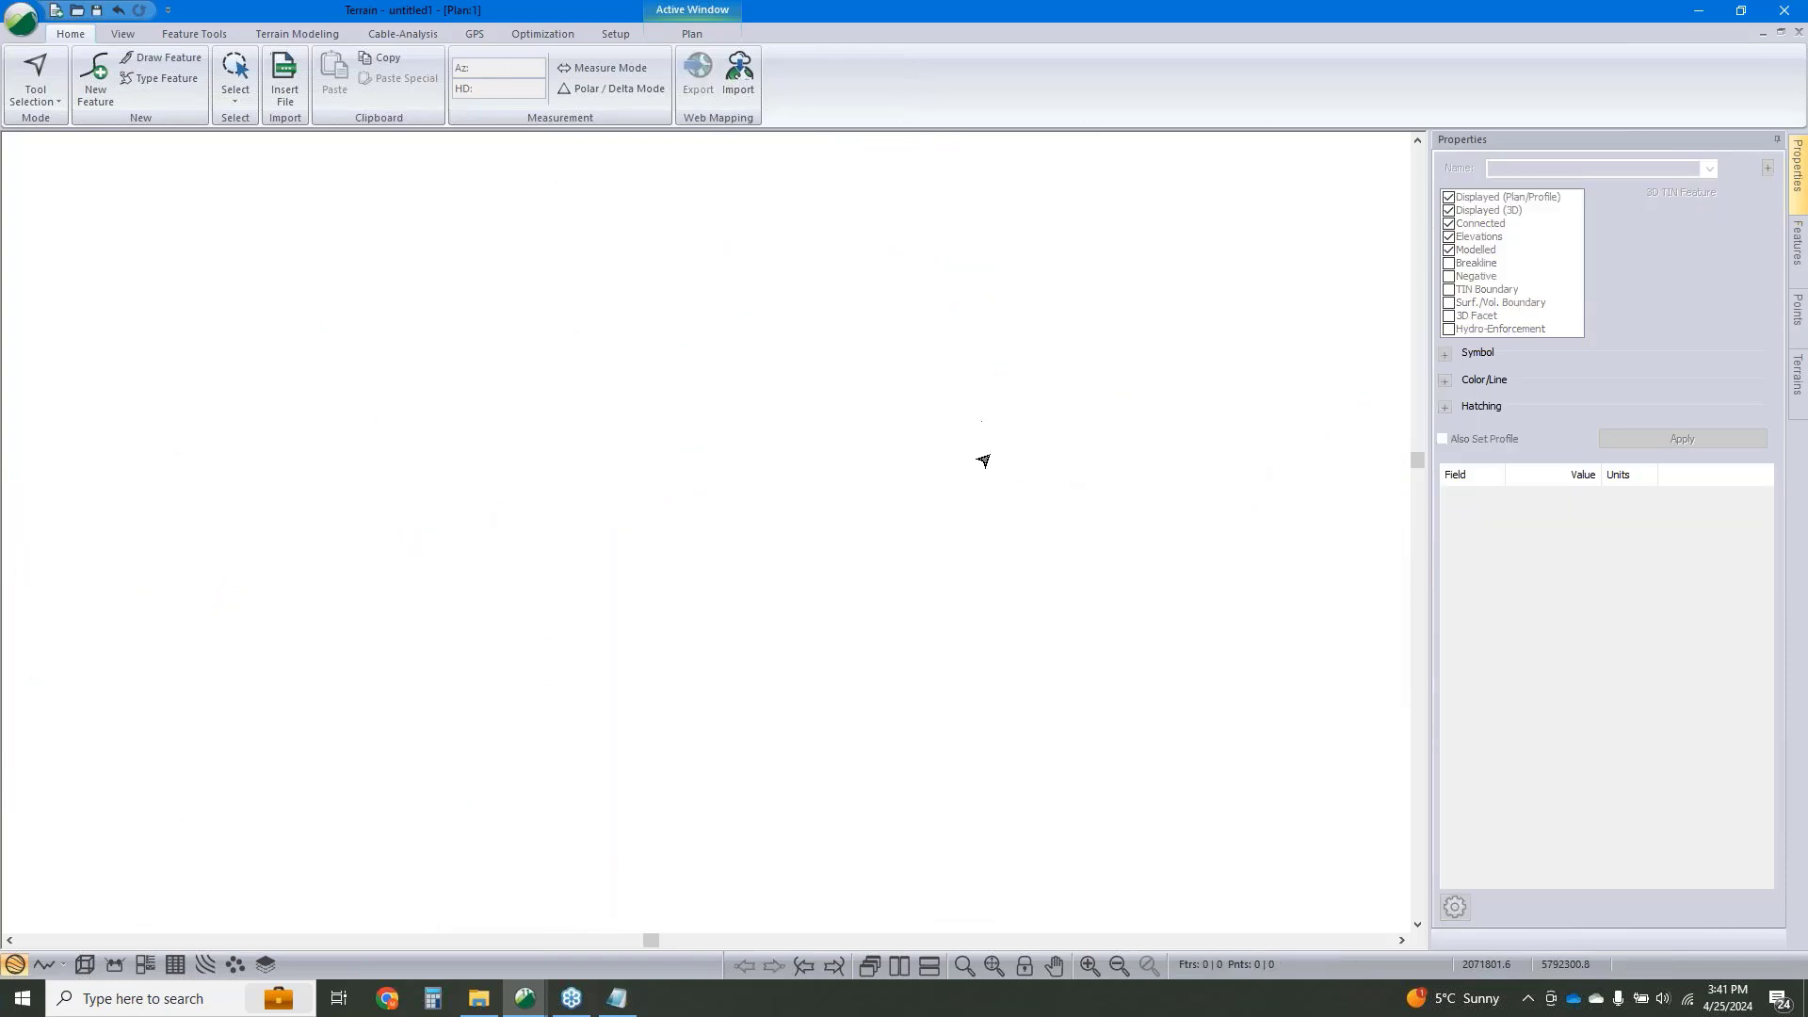
Insert All_topo.csv from the "5 - Conventional" folder again, stopping at the choice of import format.
left_click(282, 88)
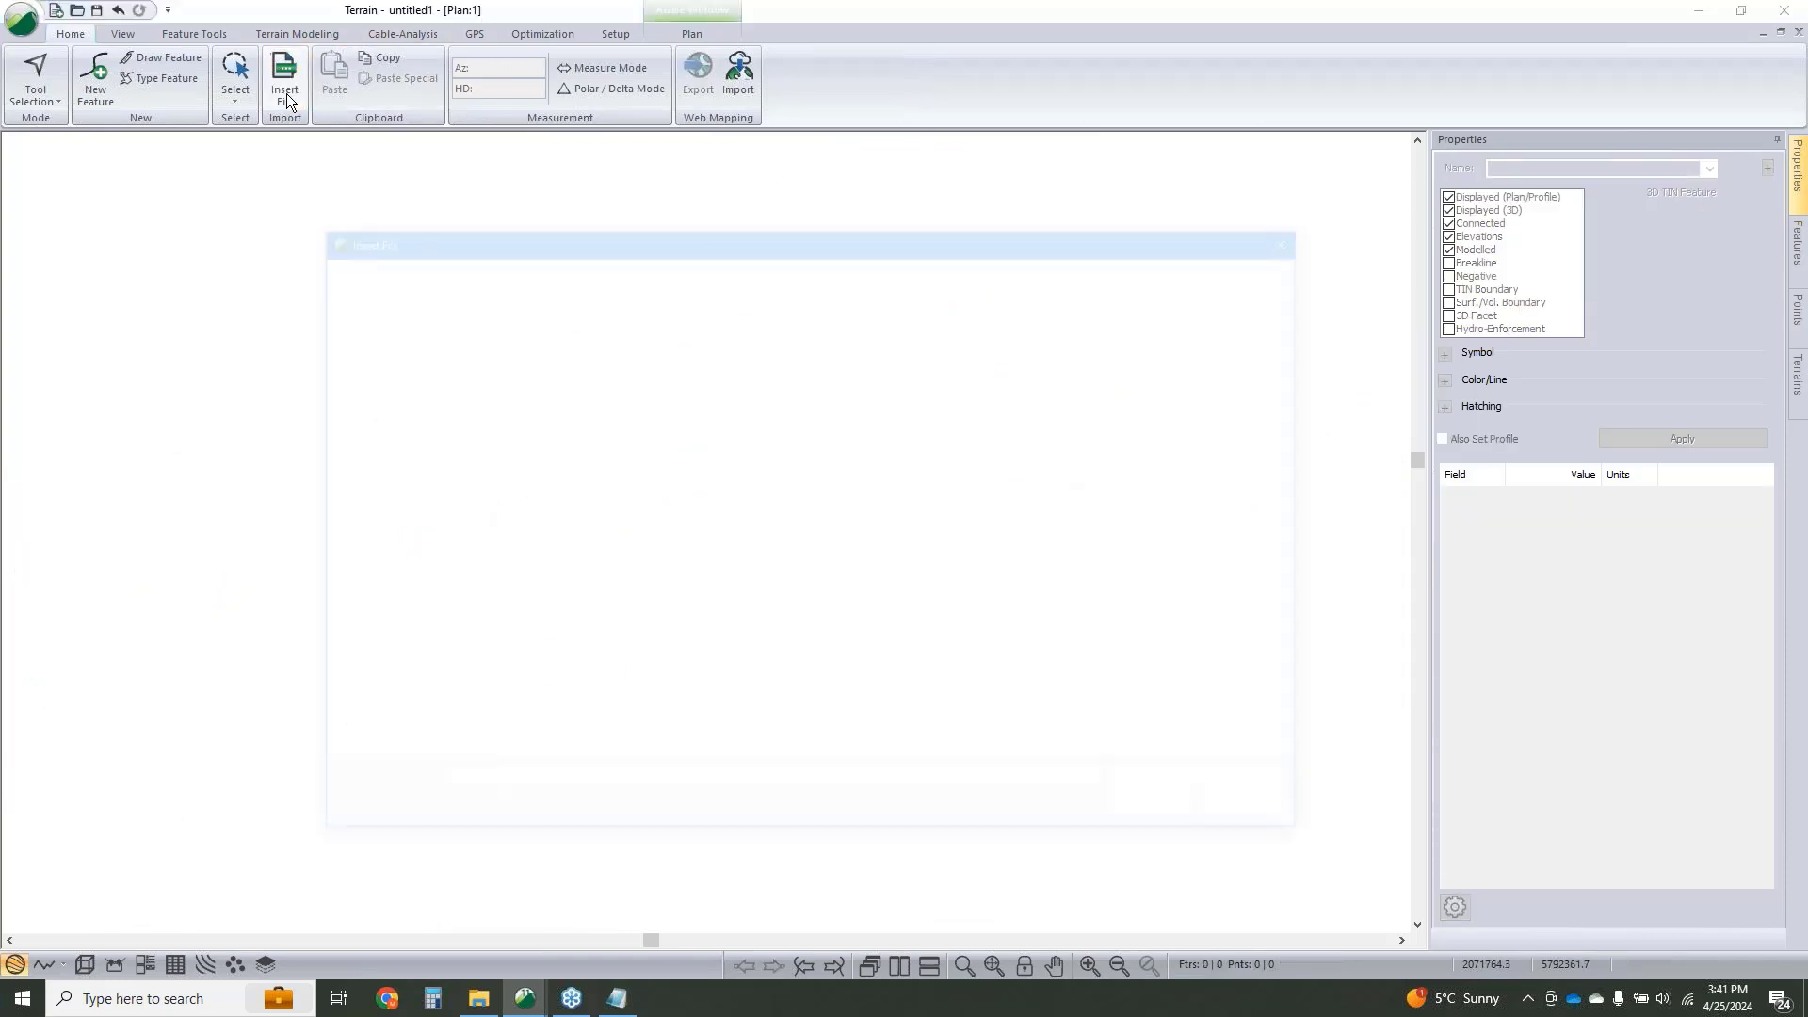
left_click(617, 348)
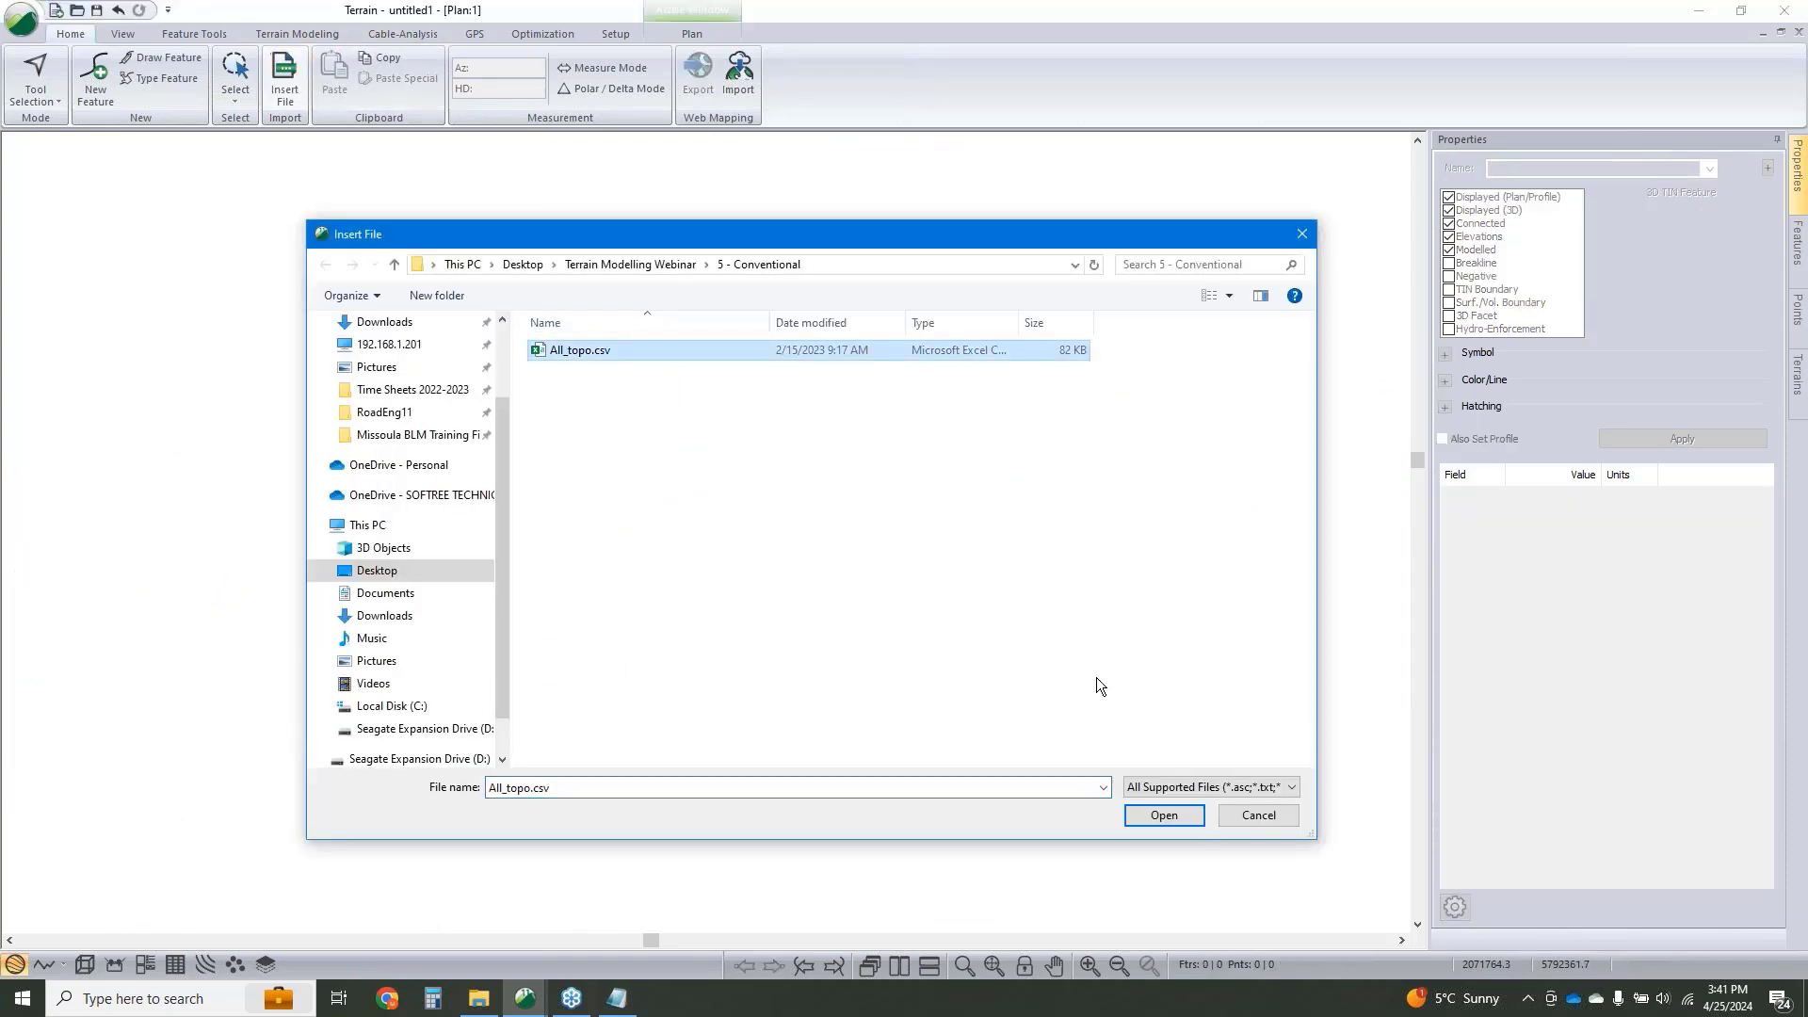
left_click(1157, 817)
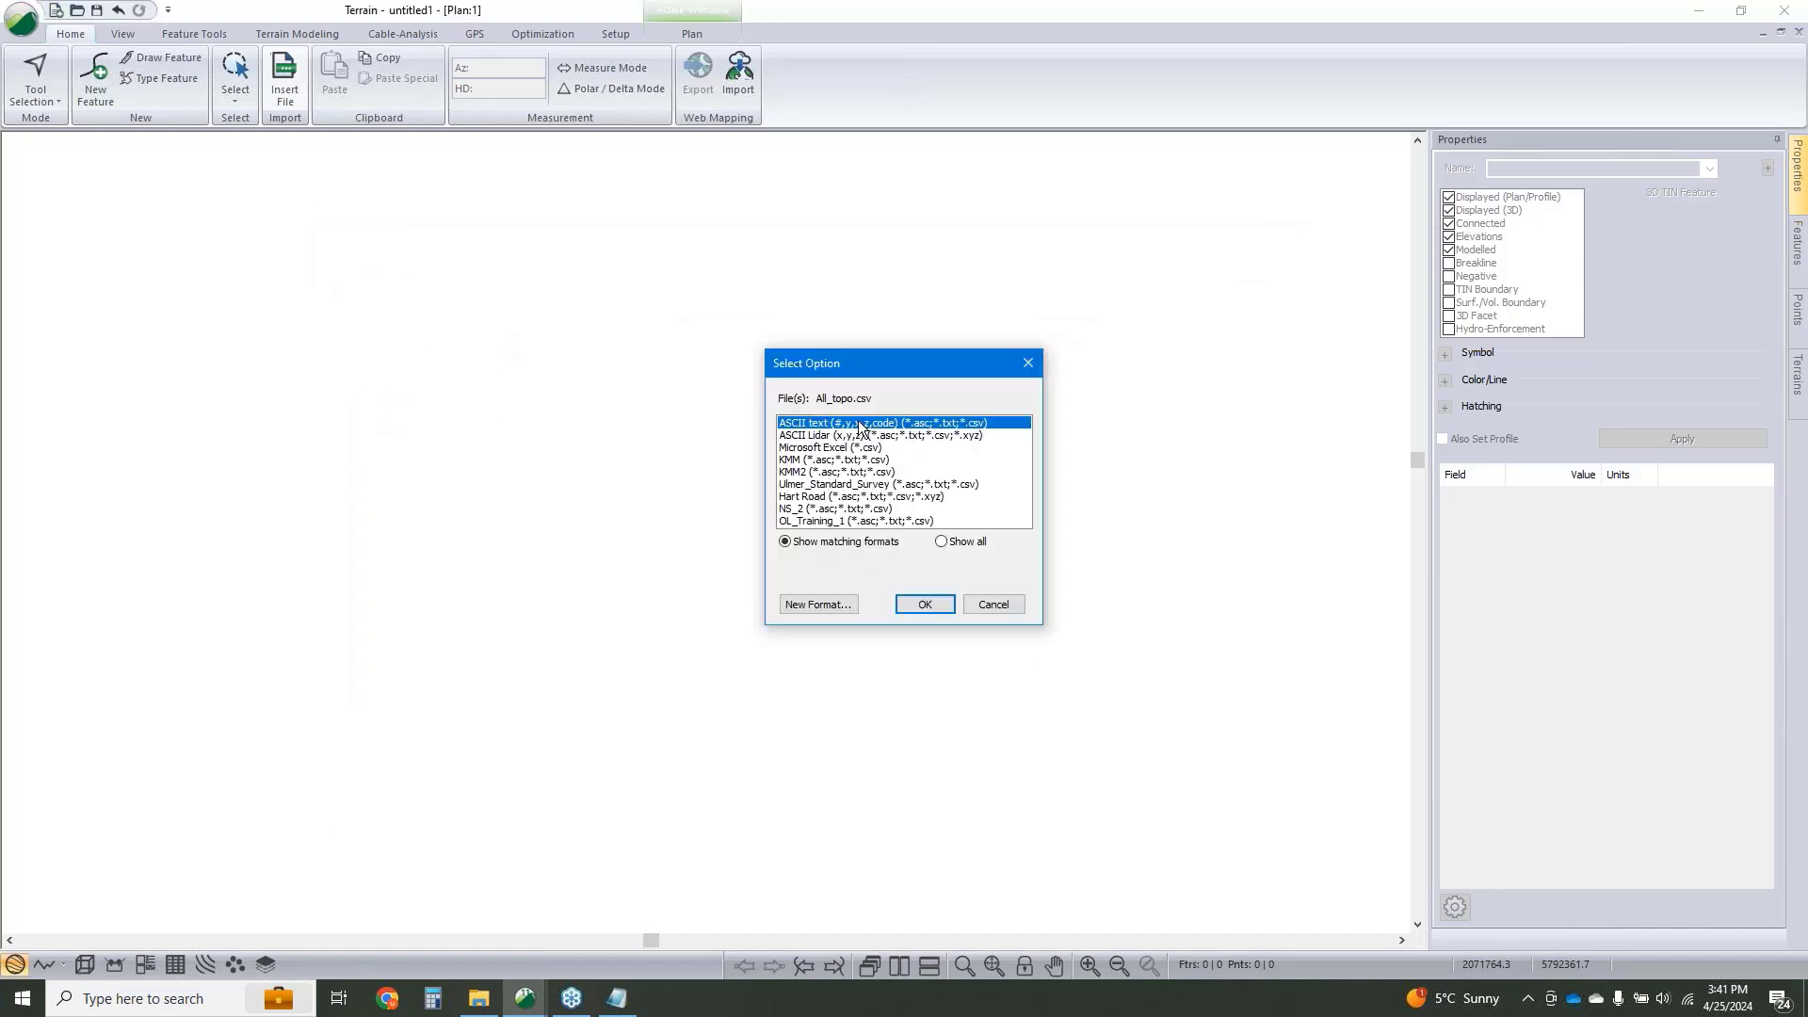
Add a new import format of type ASCII text file with the description "example".
left_click(818, 605)
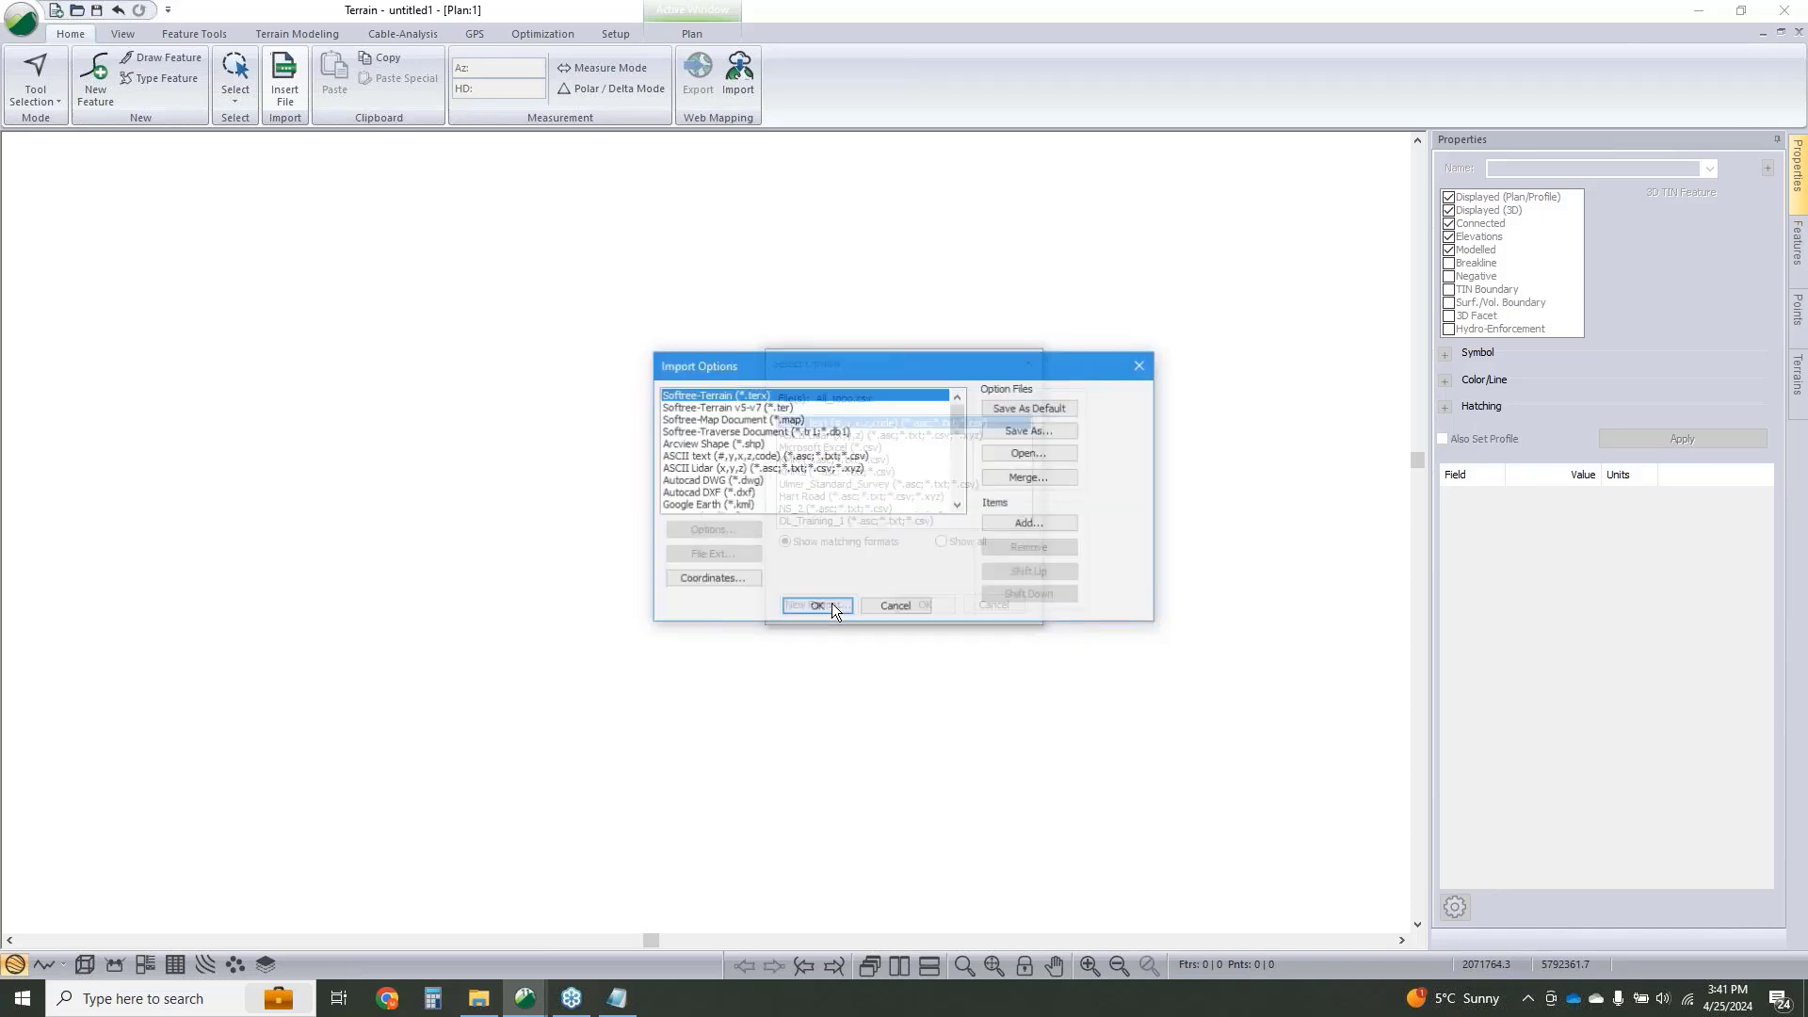
left_click(720, 458)
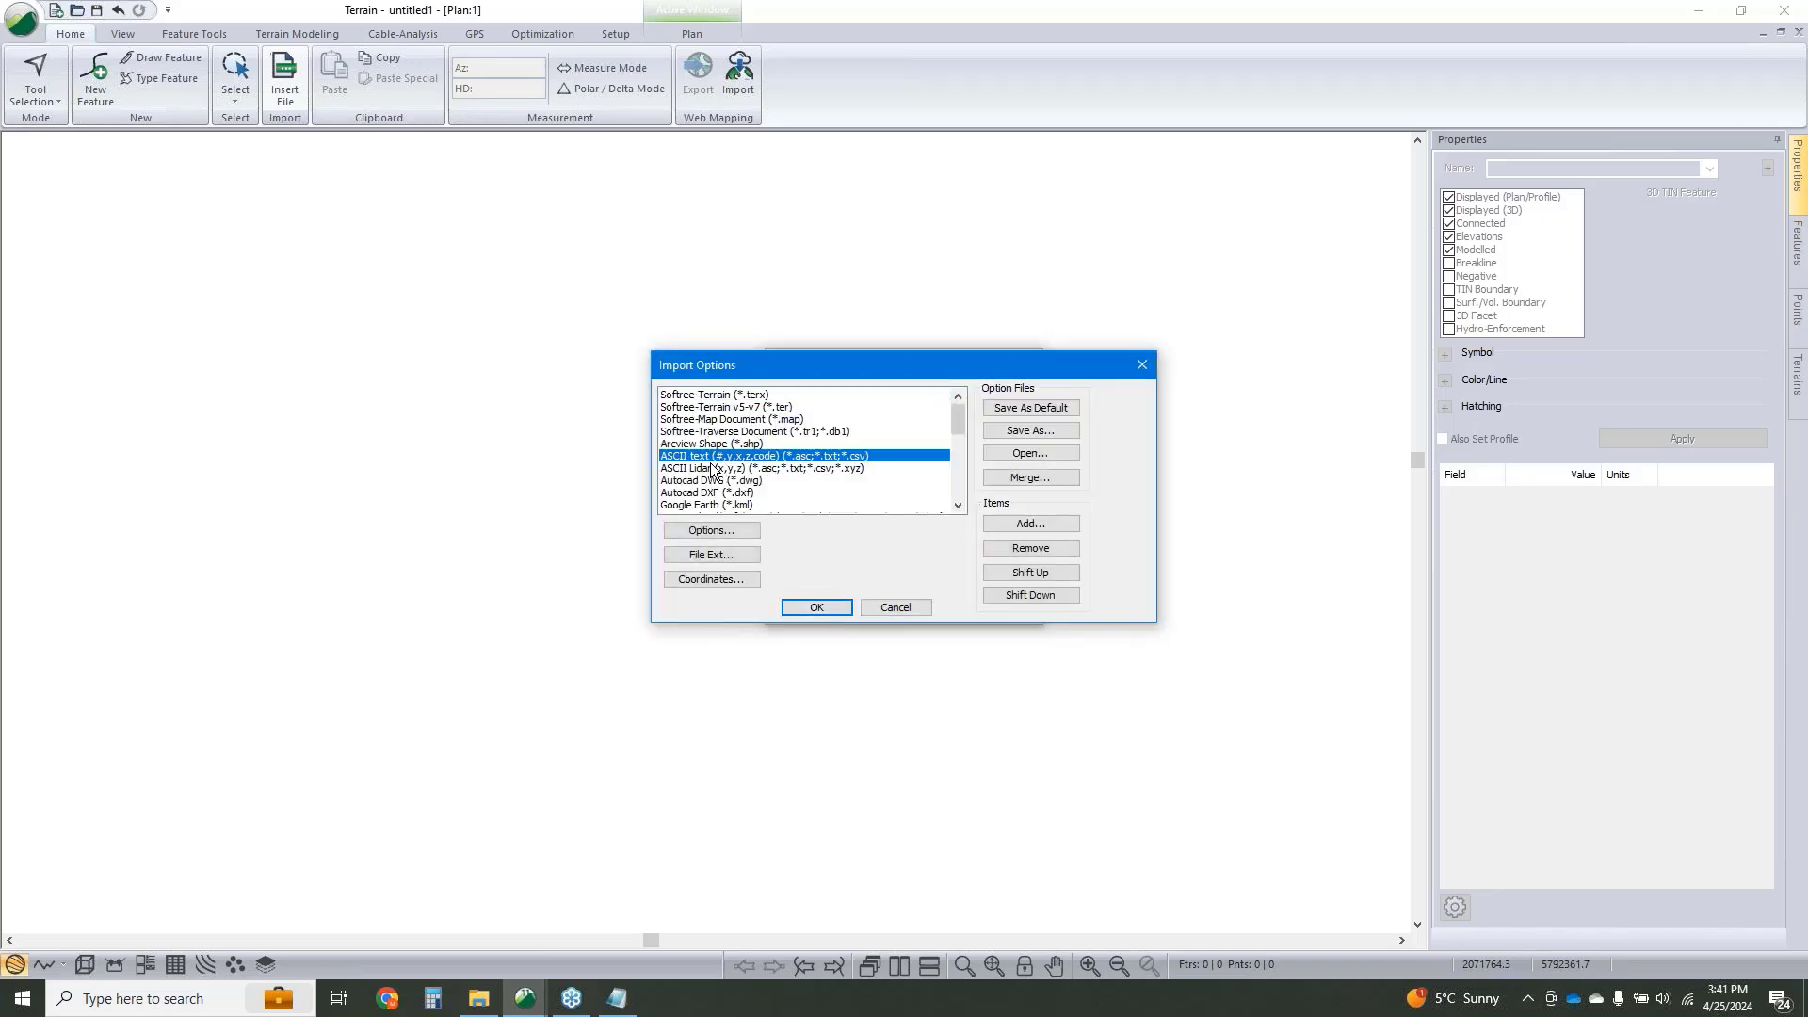
left_click_drag(929, 374, 1309, 420)
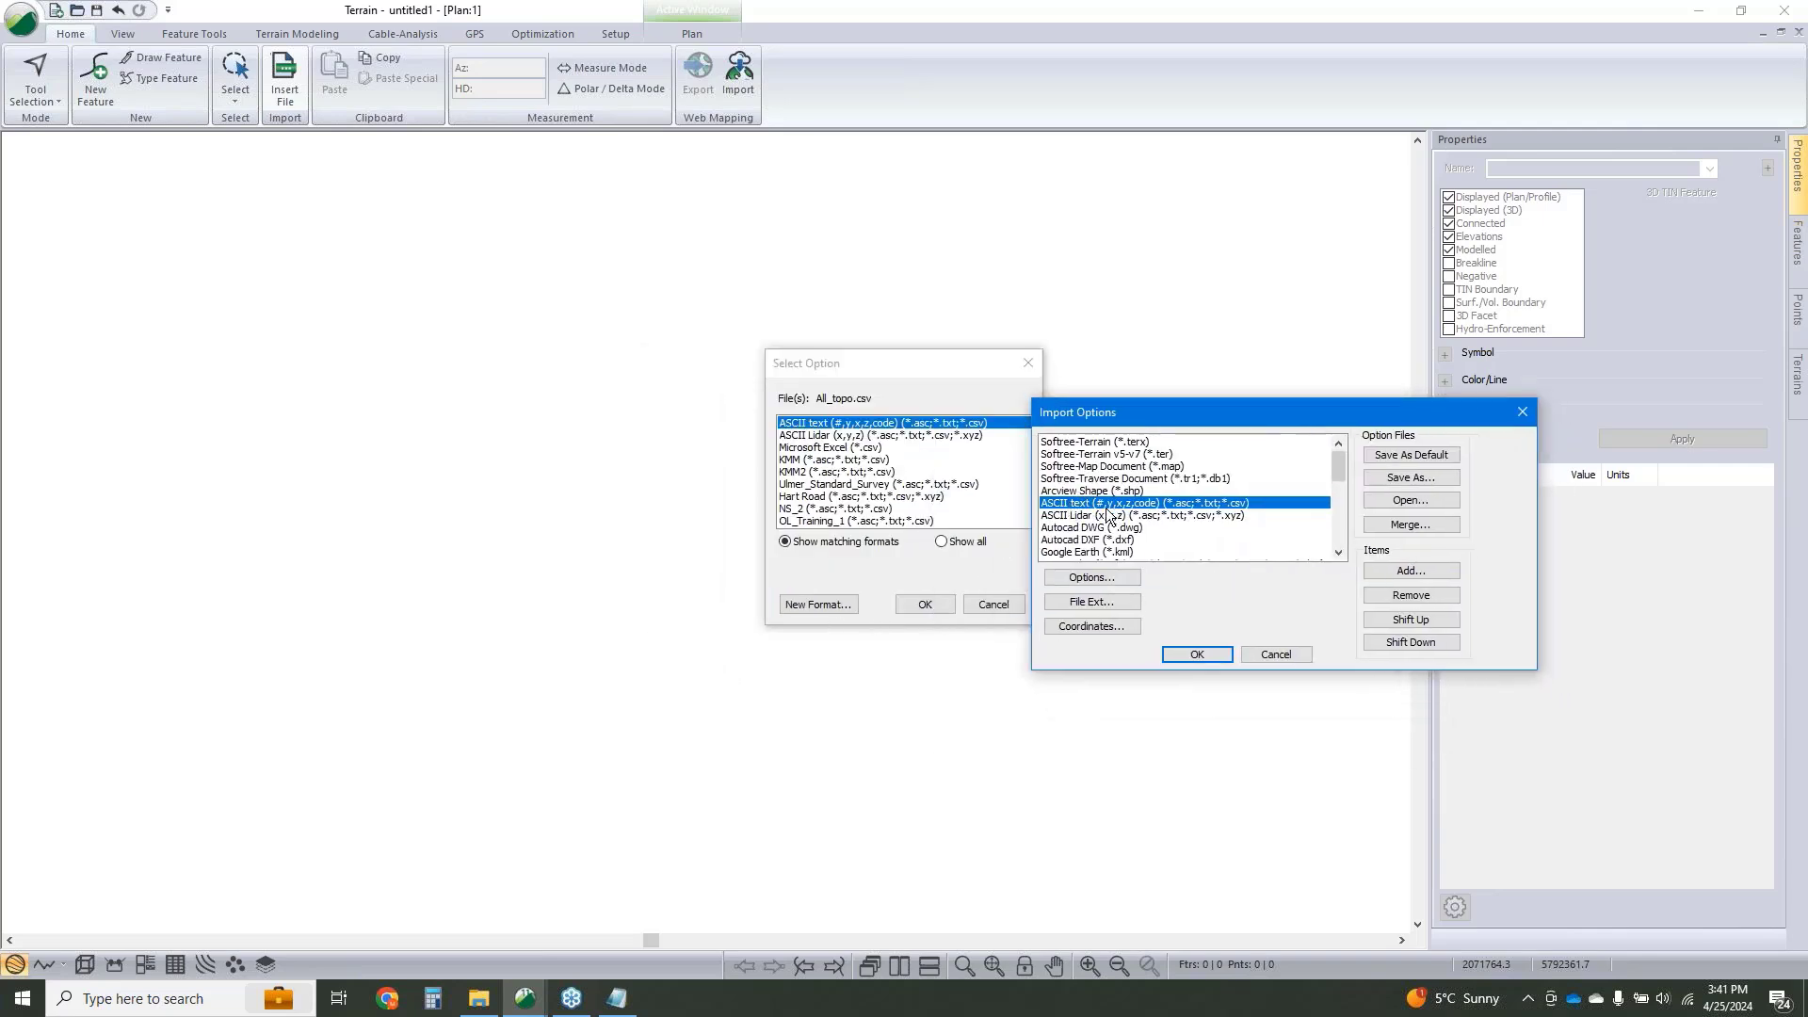
left_click(1386, 568)
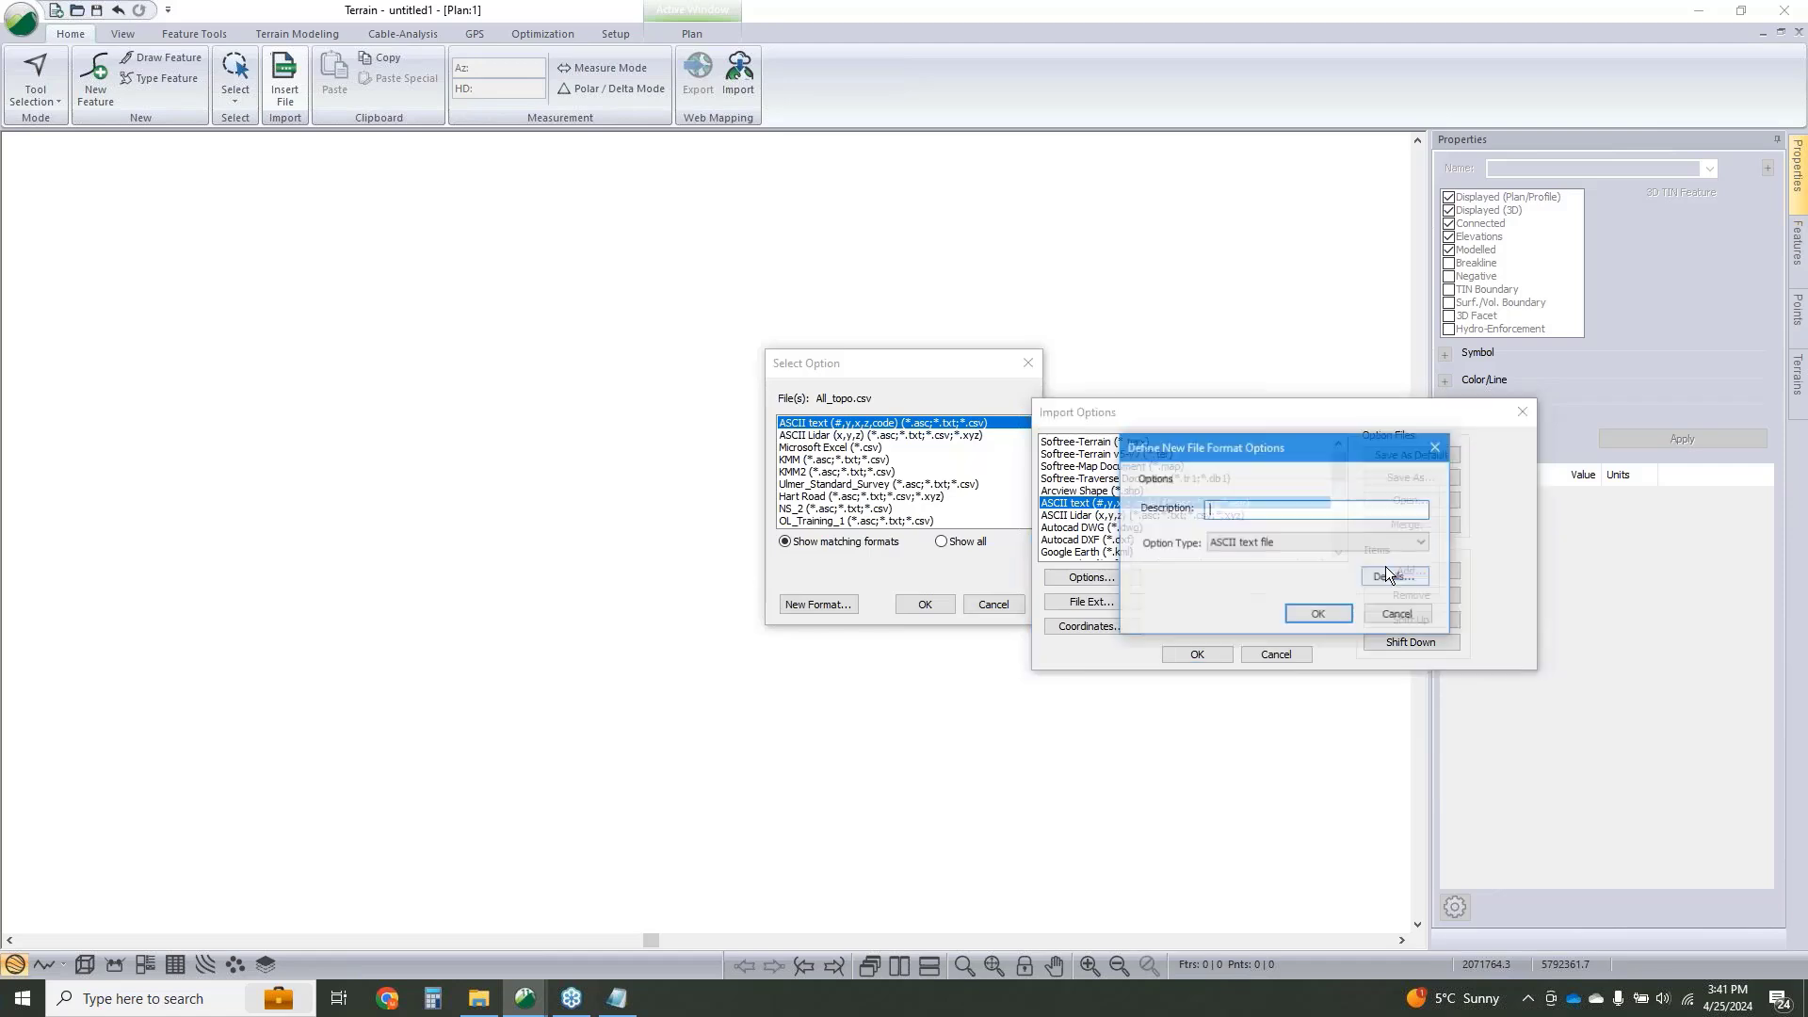
type("example")
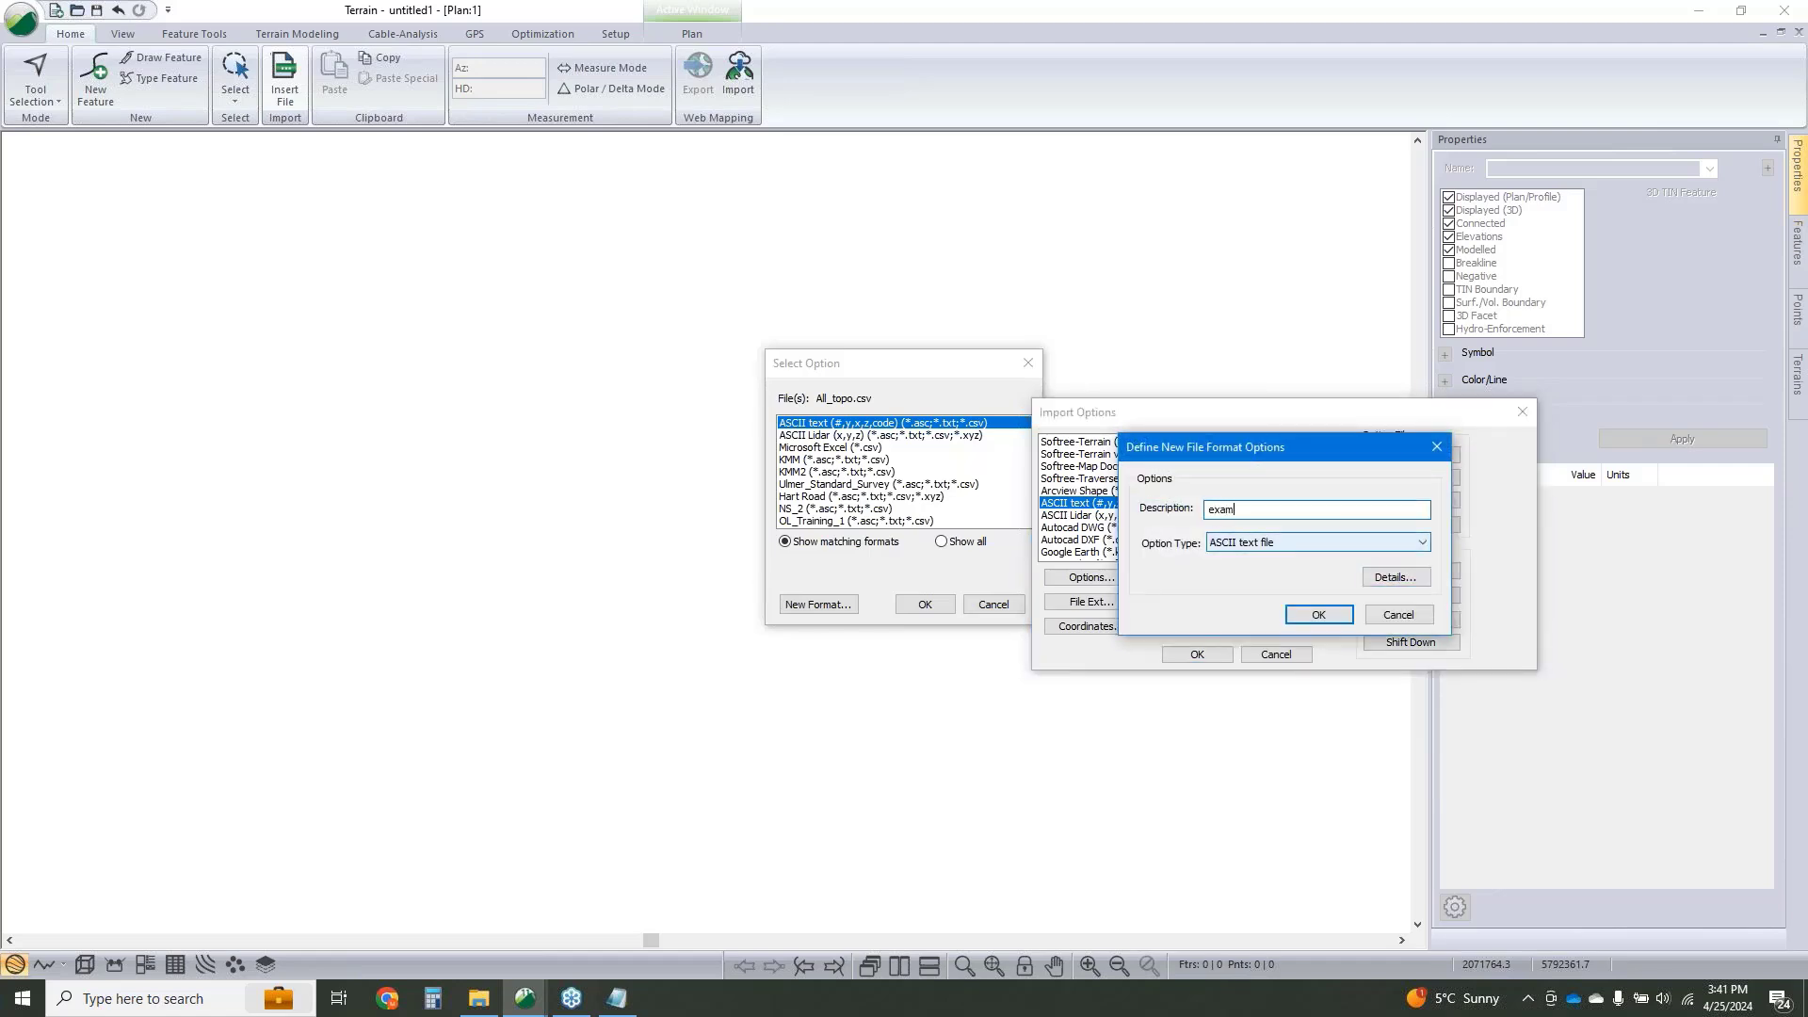
left_click(1324, 617)
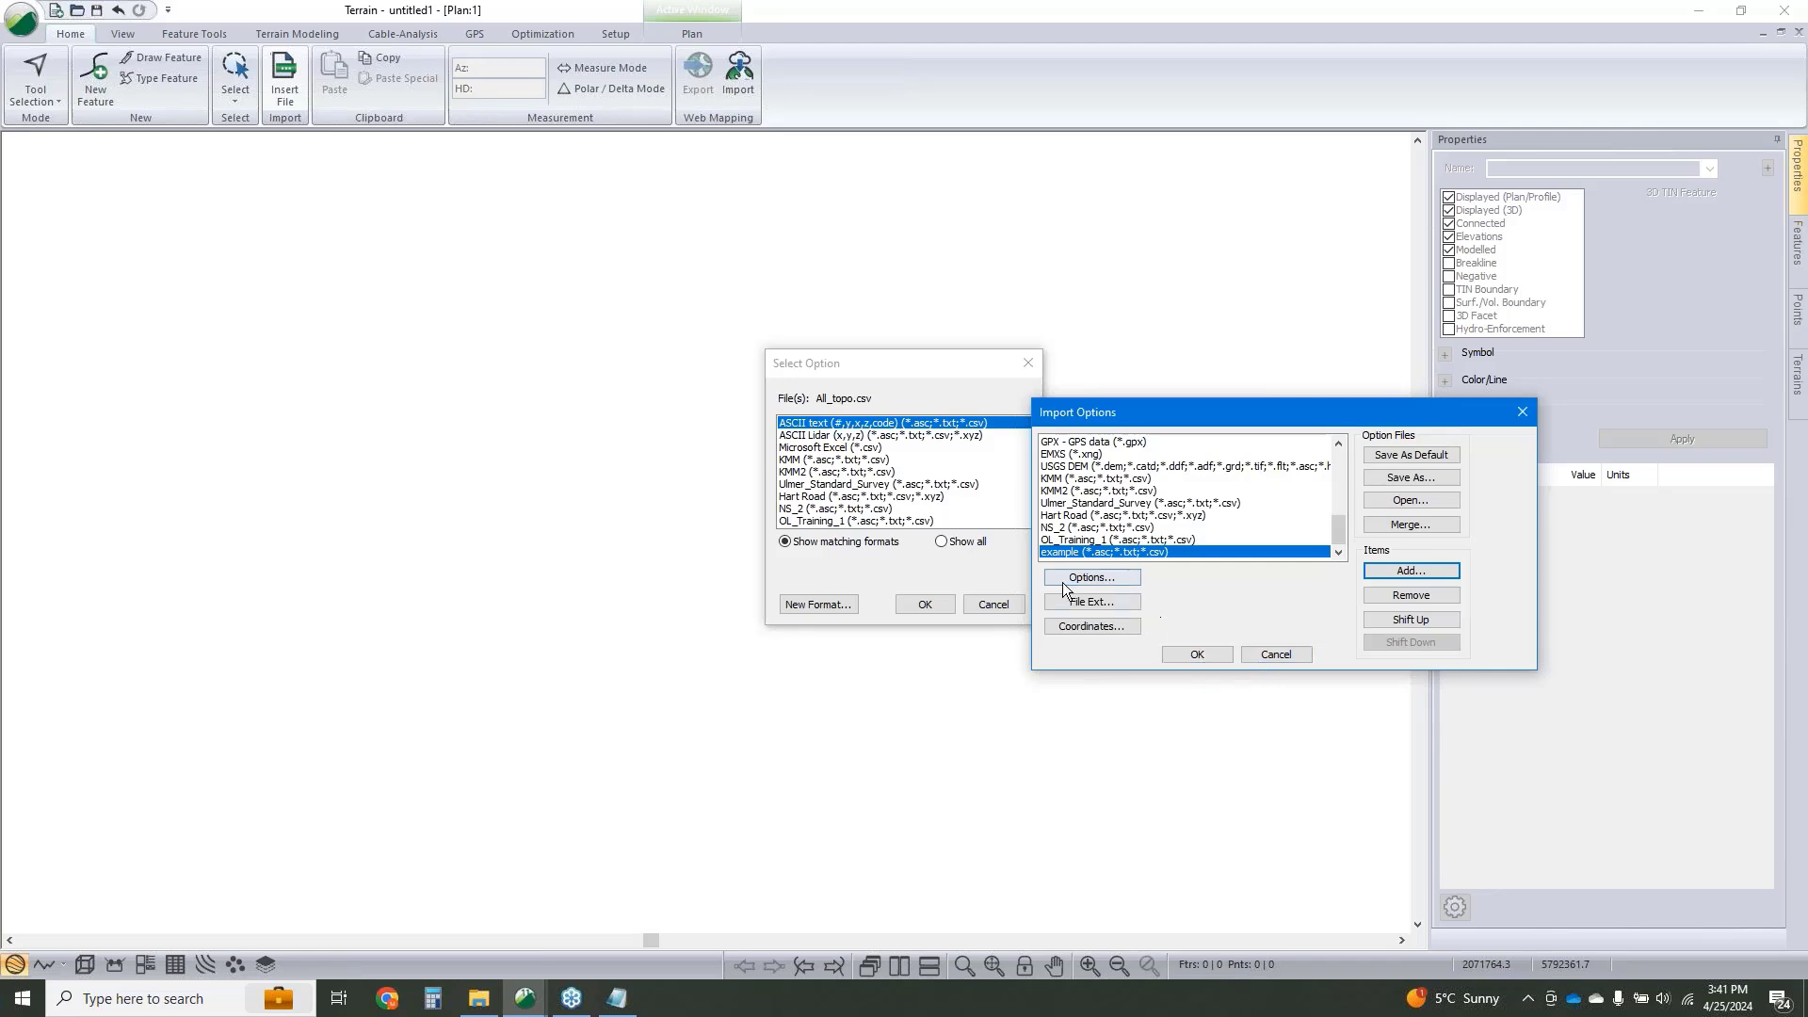
Add a code named CL* to the example format and set its type to Polyline.
left_click(1104, 578)
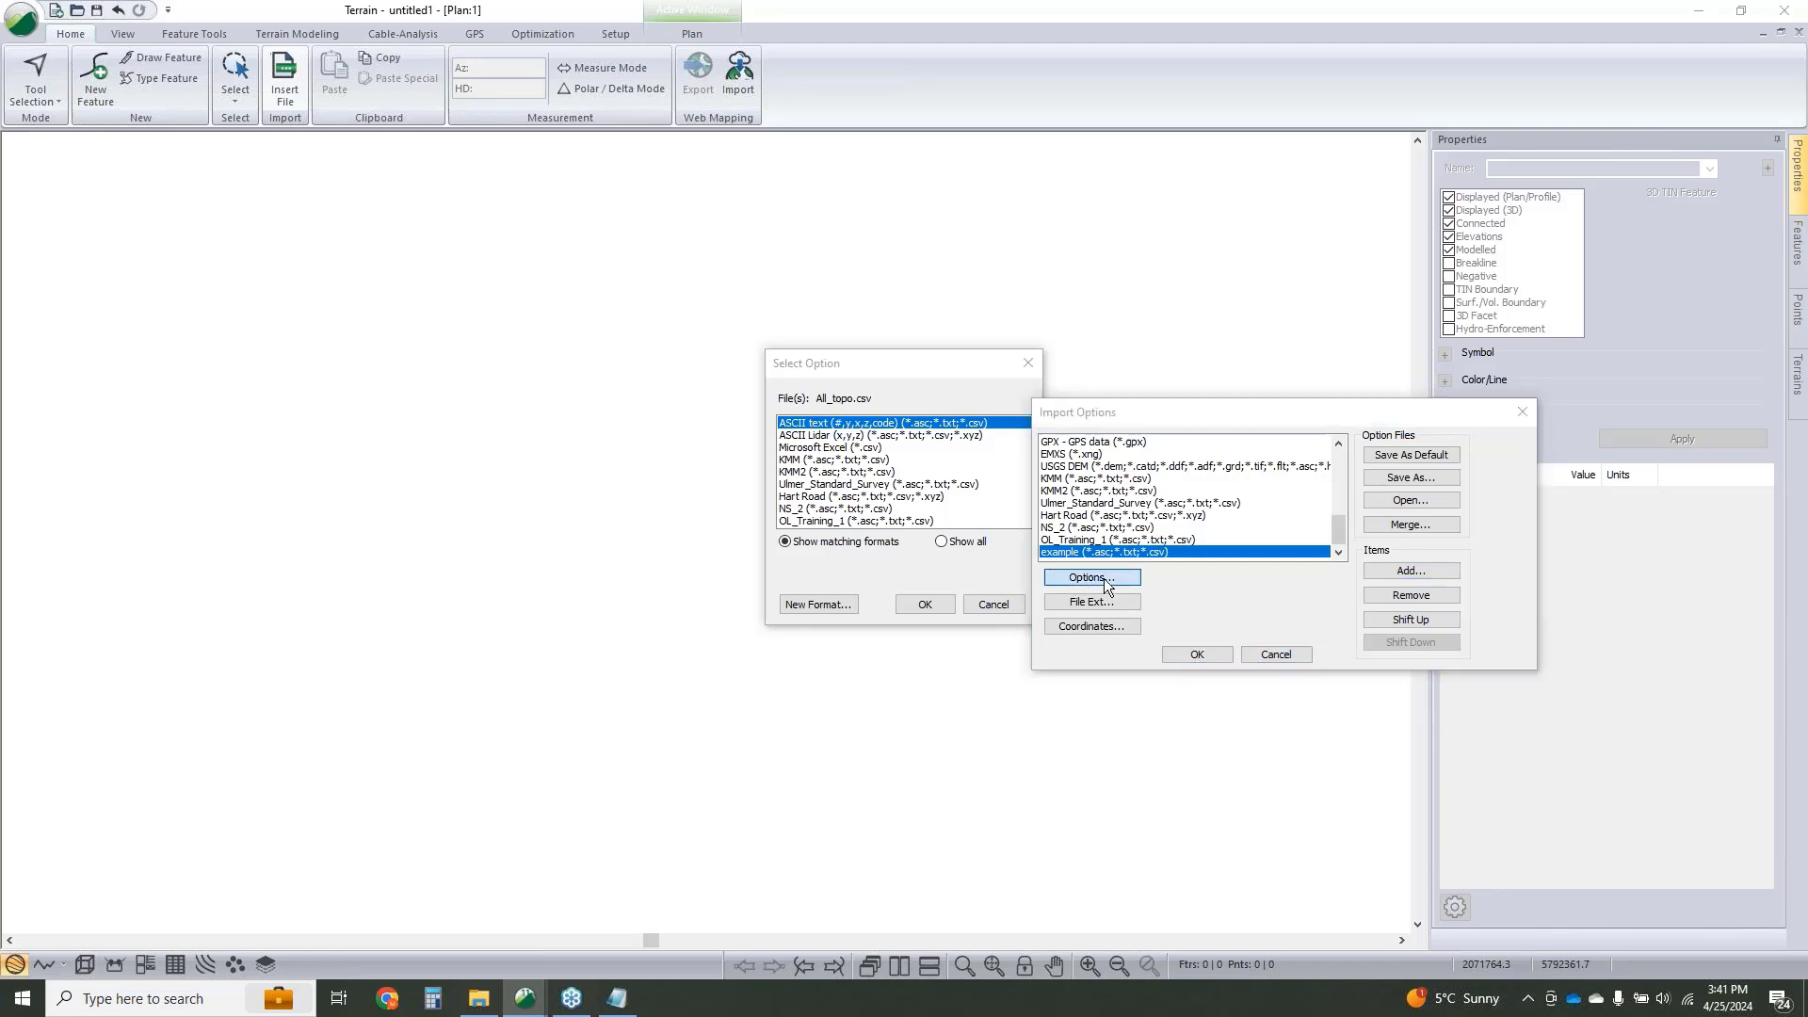
left_click(1036, 368)
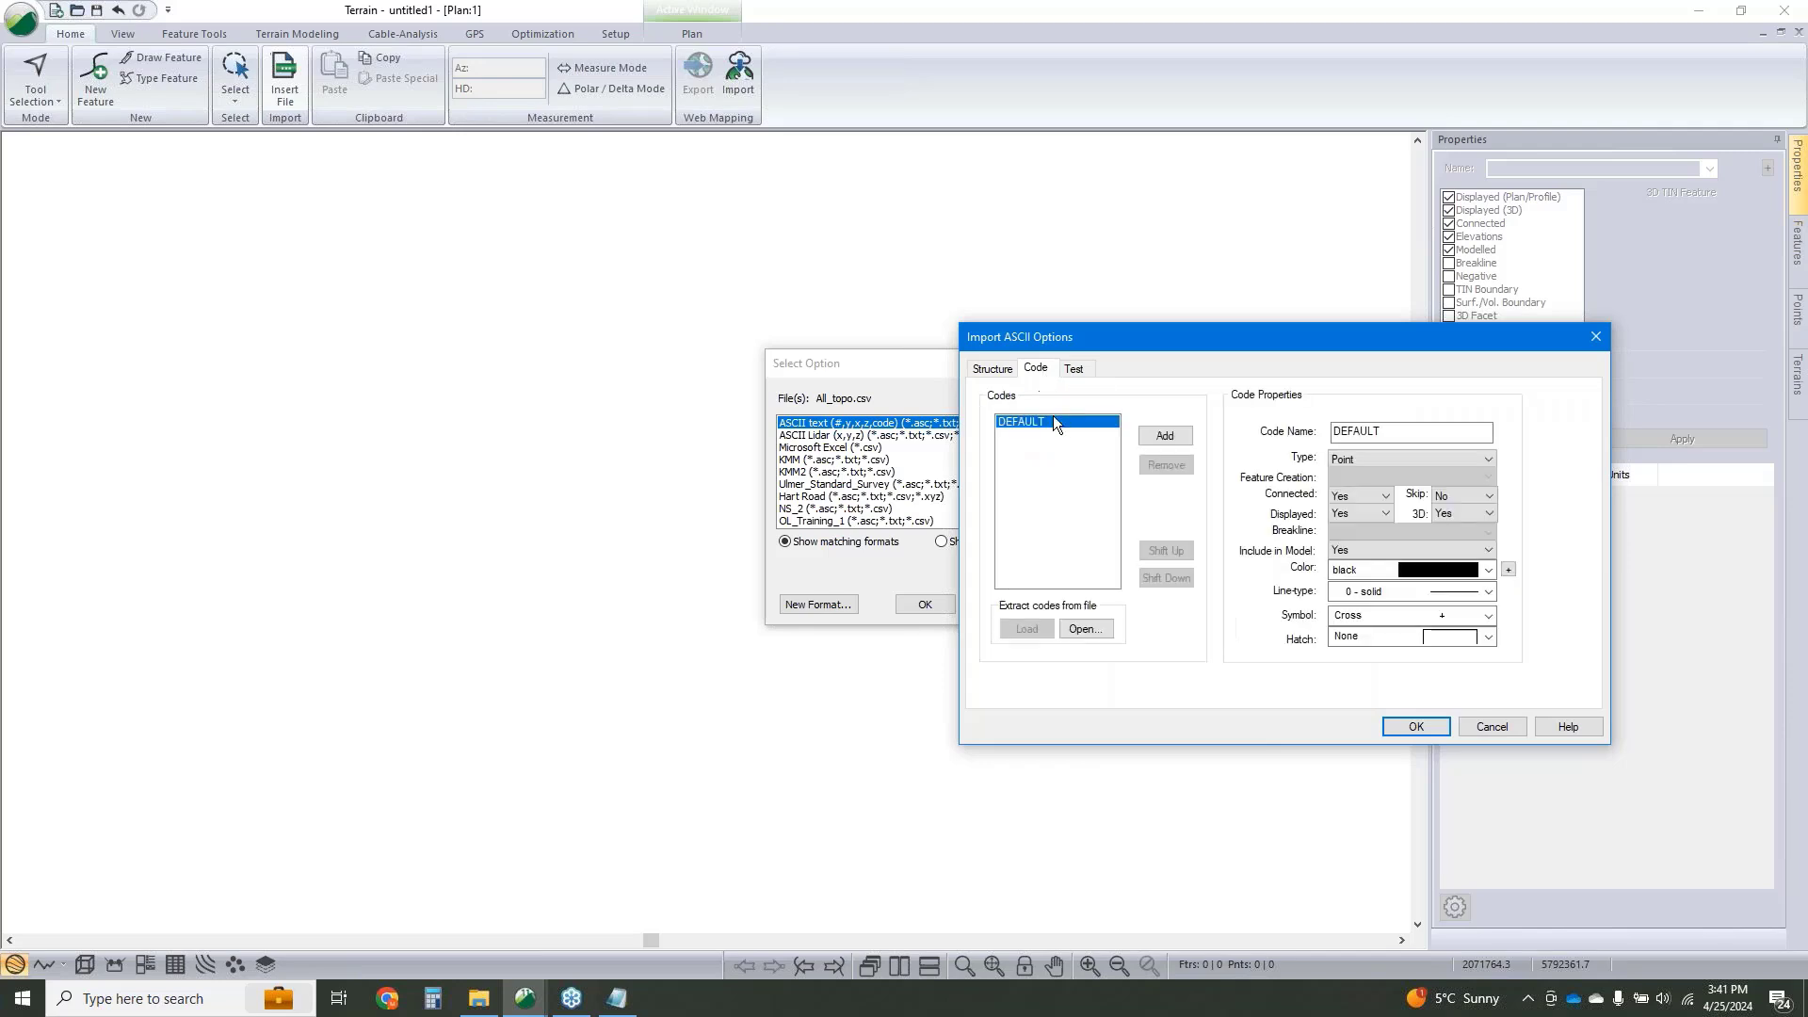
left_click(1149, 435)
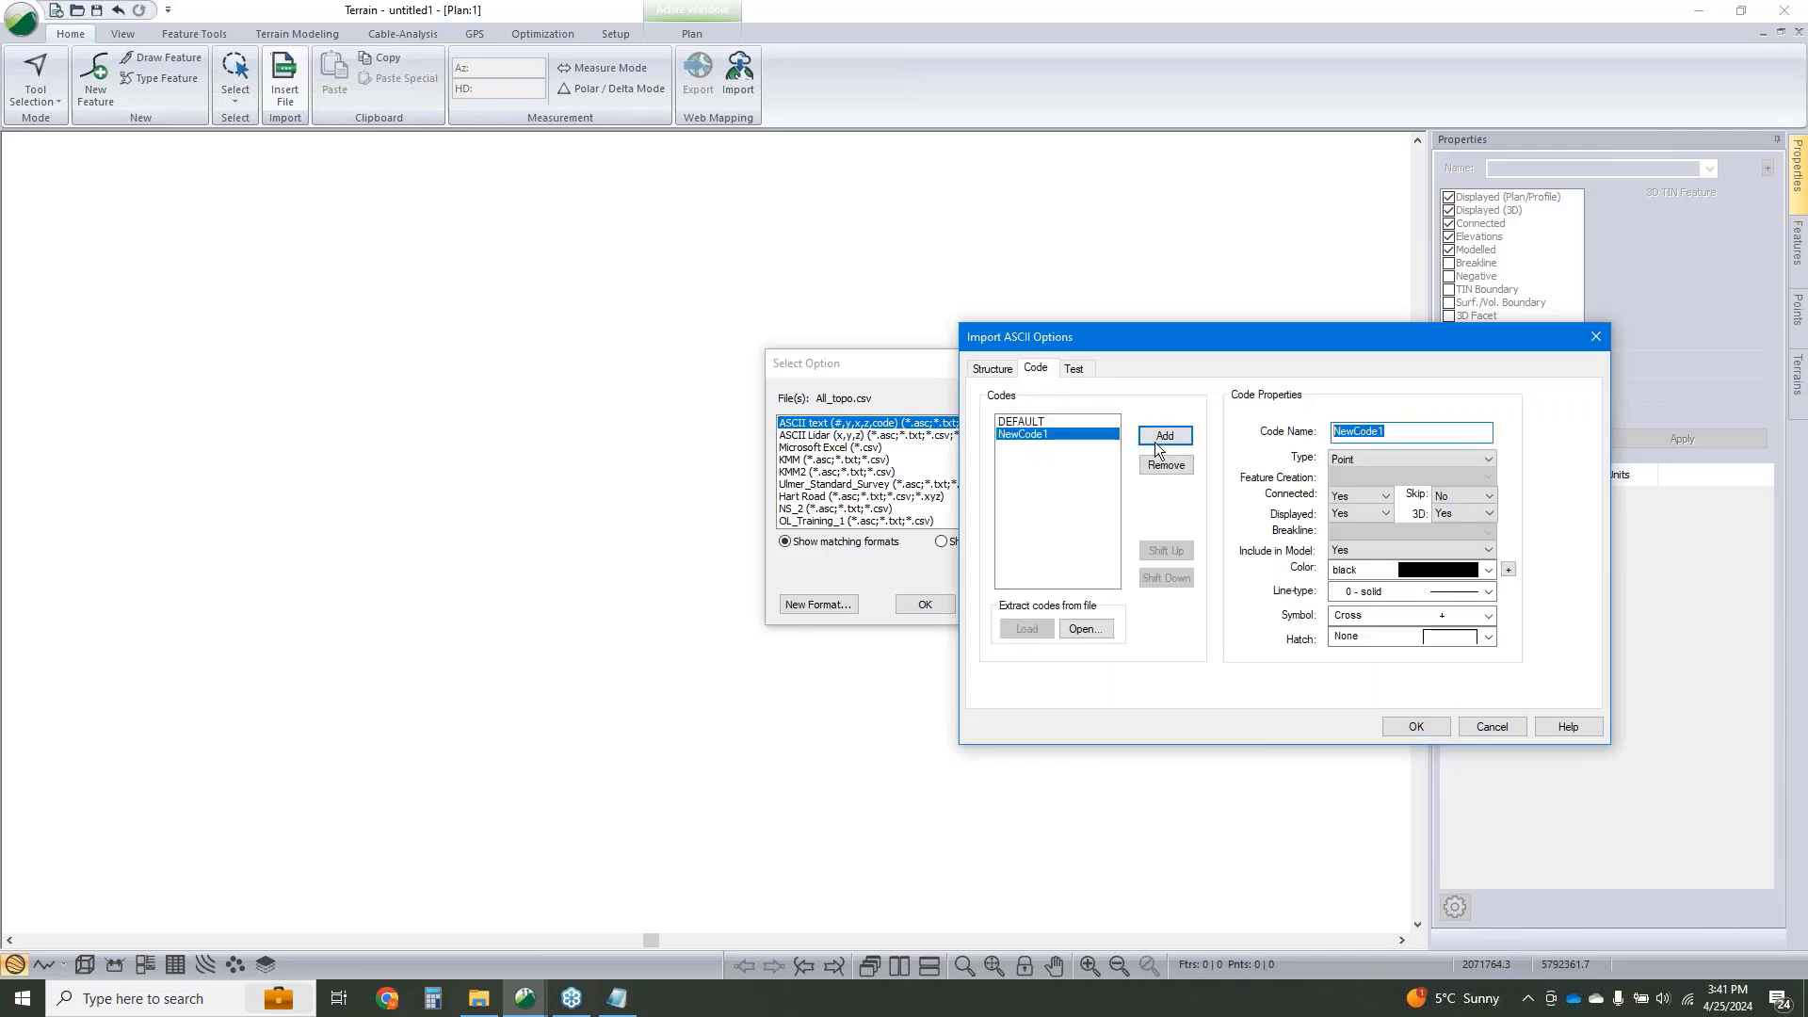
type("CL*")
left_click(1352, 458)
left_click(1351, 484)
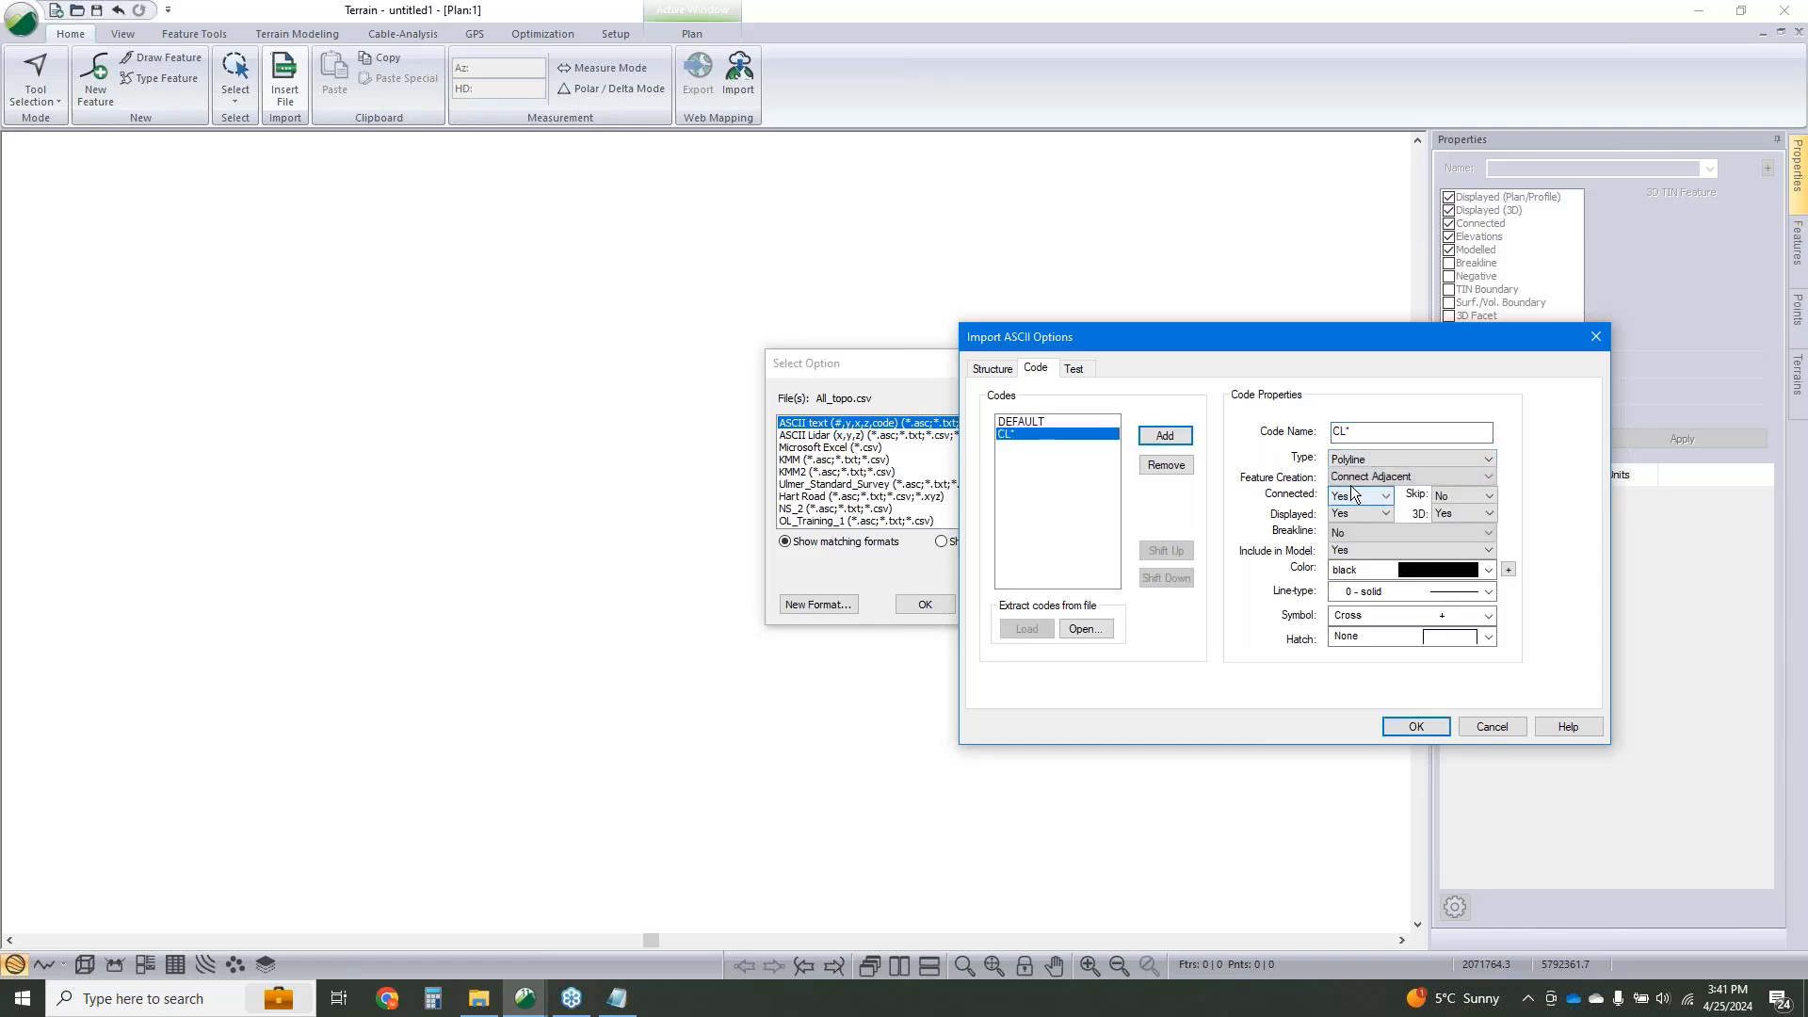
Make the CL* code a breakline with a Triangle (solid) symbol in red, and accept the example format.
left_click(1343, 533)
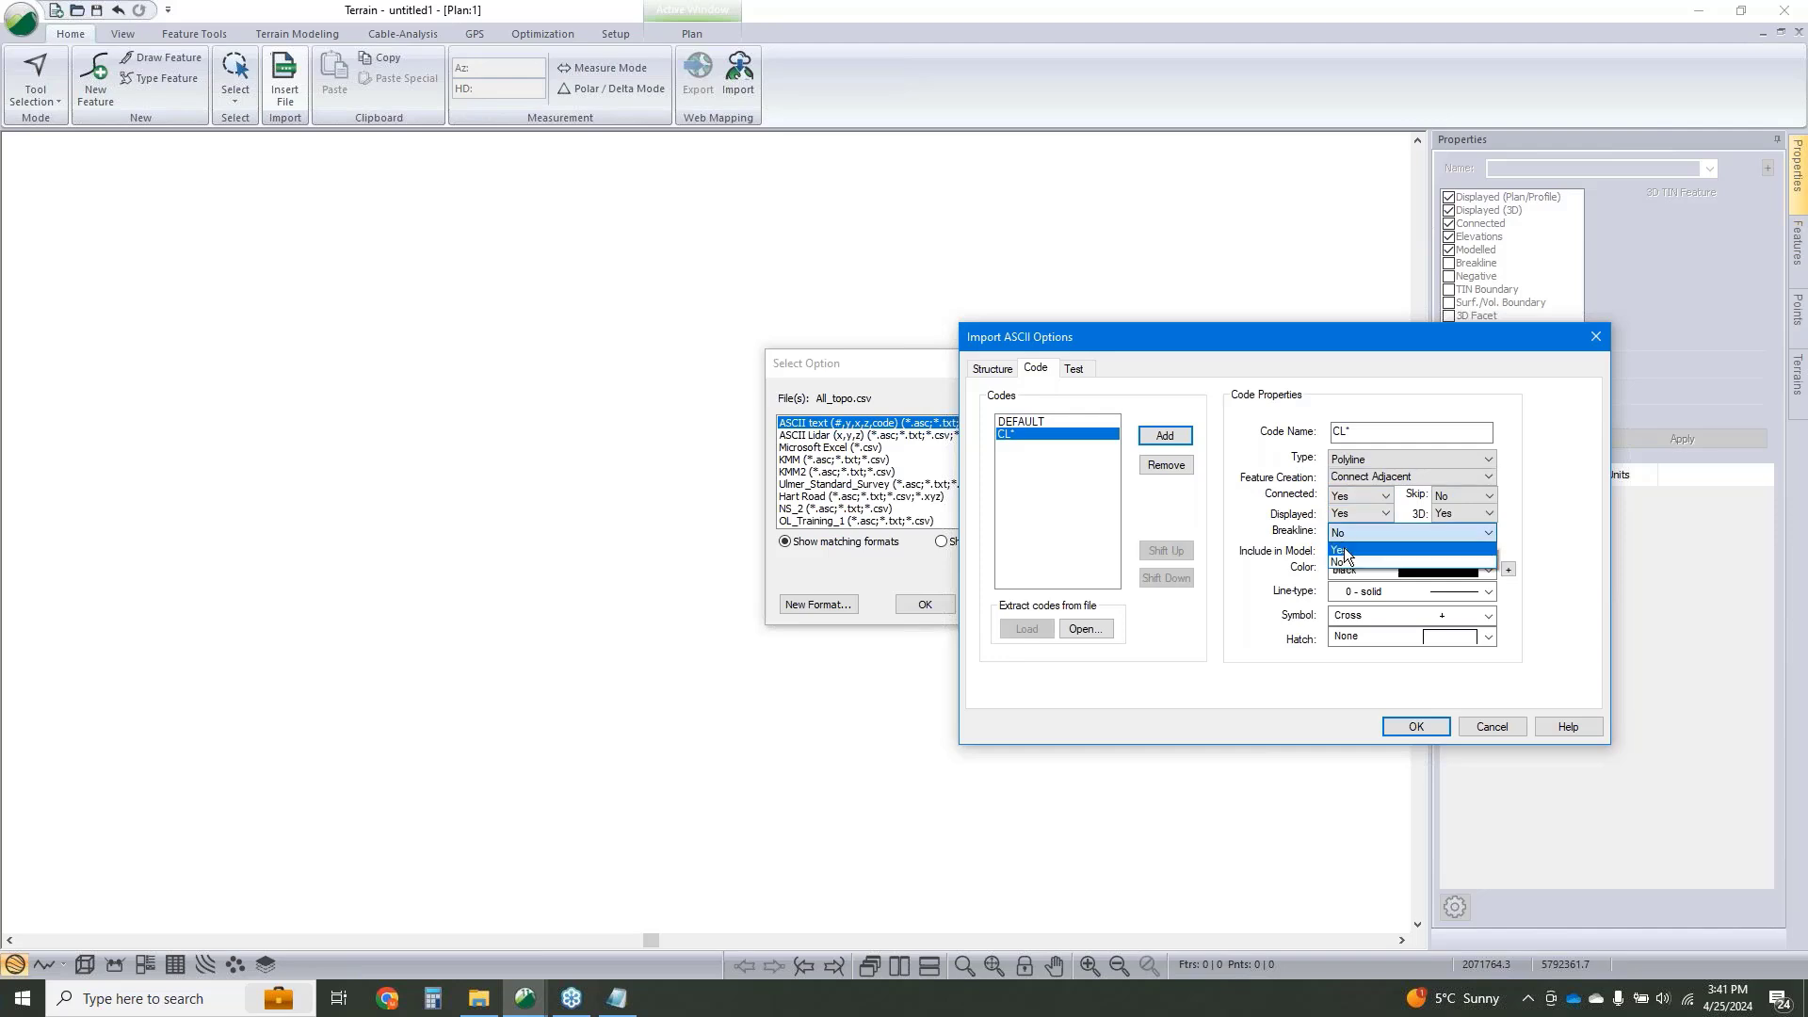
left_click(1346, 550)
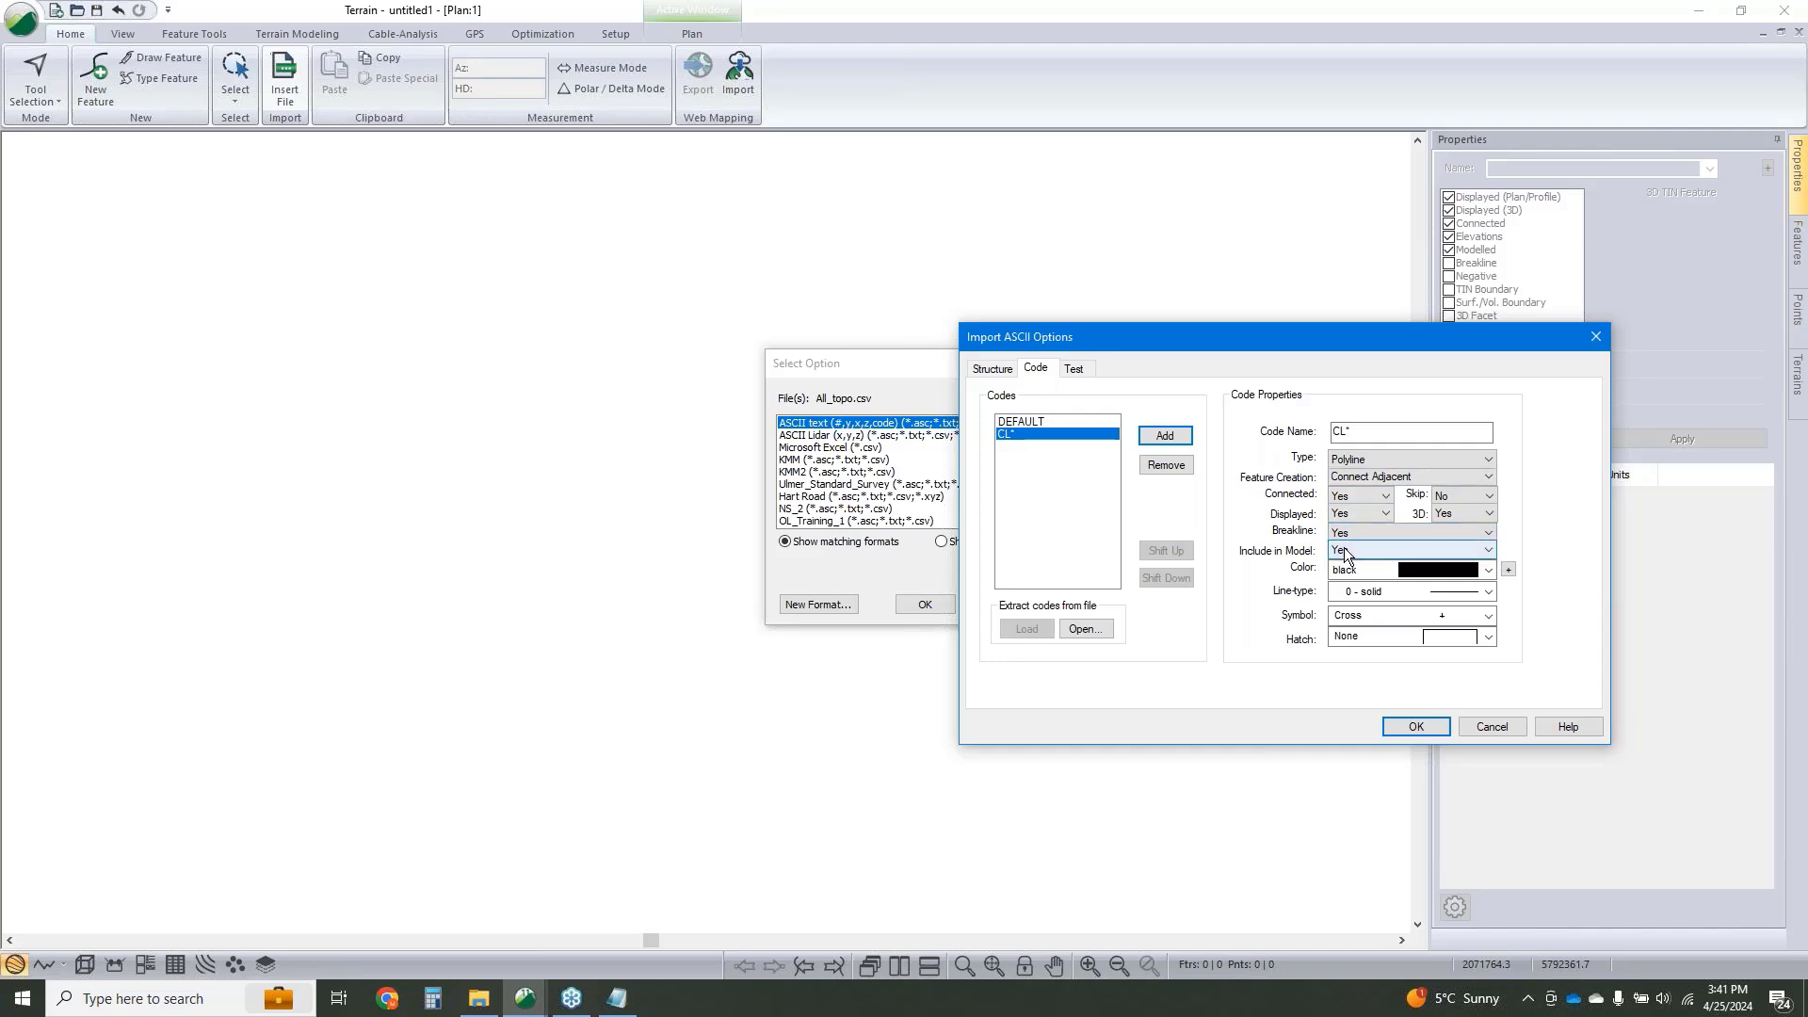
left_click(1446, 618)
left_click(1446, 416)
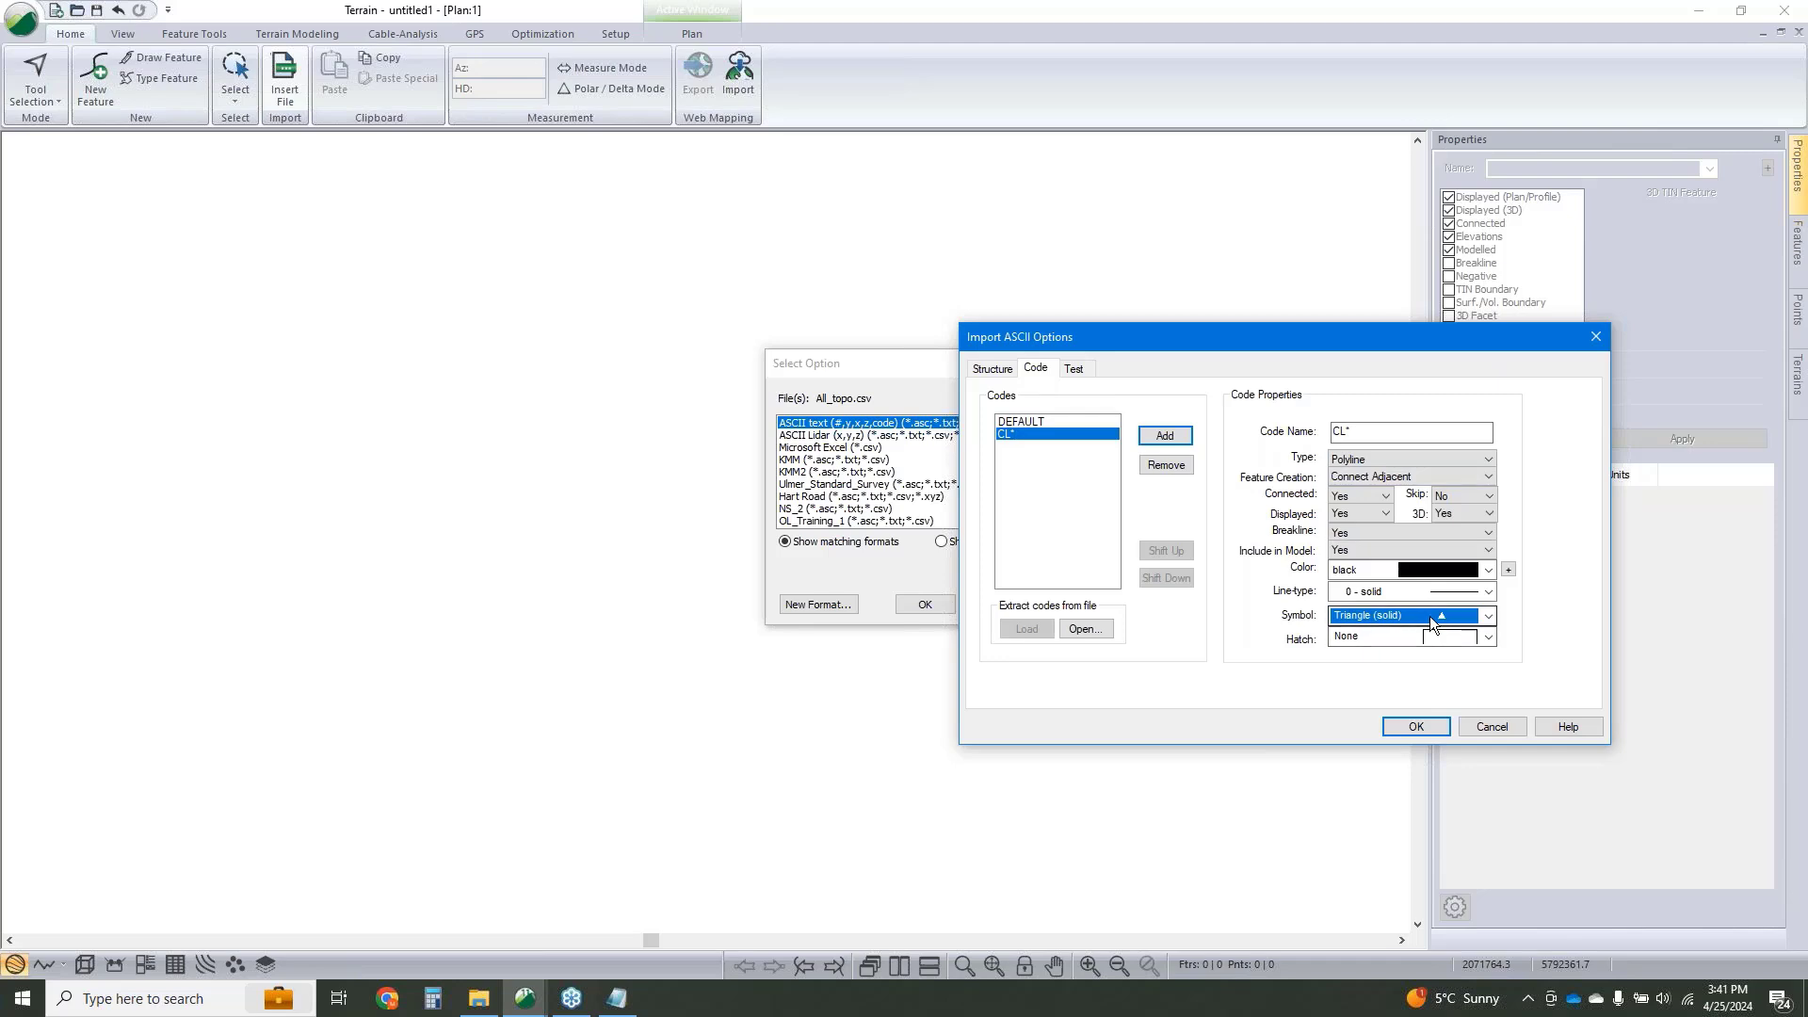
left_click(1451, 569)
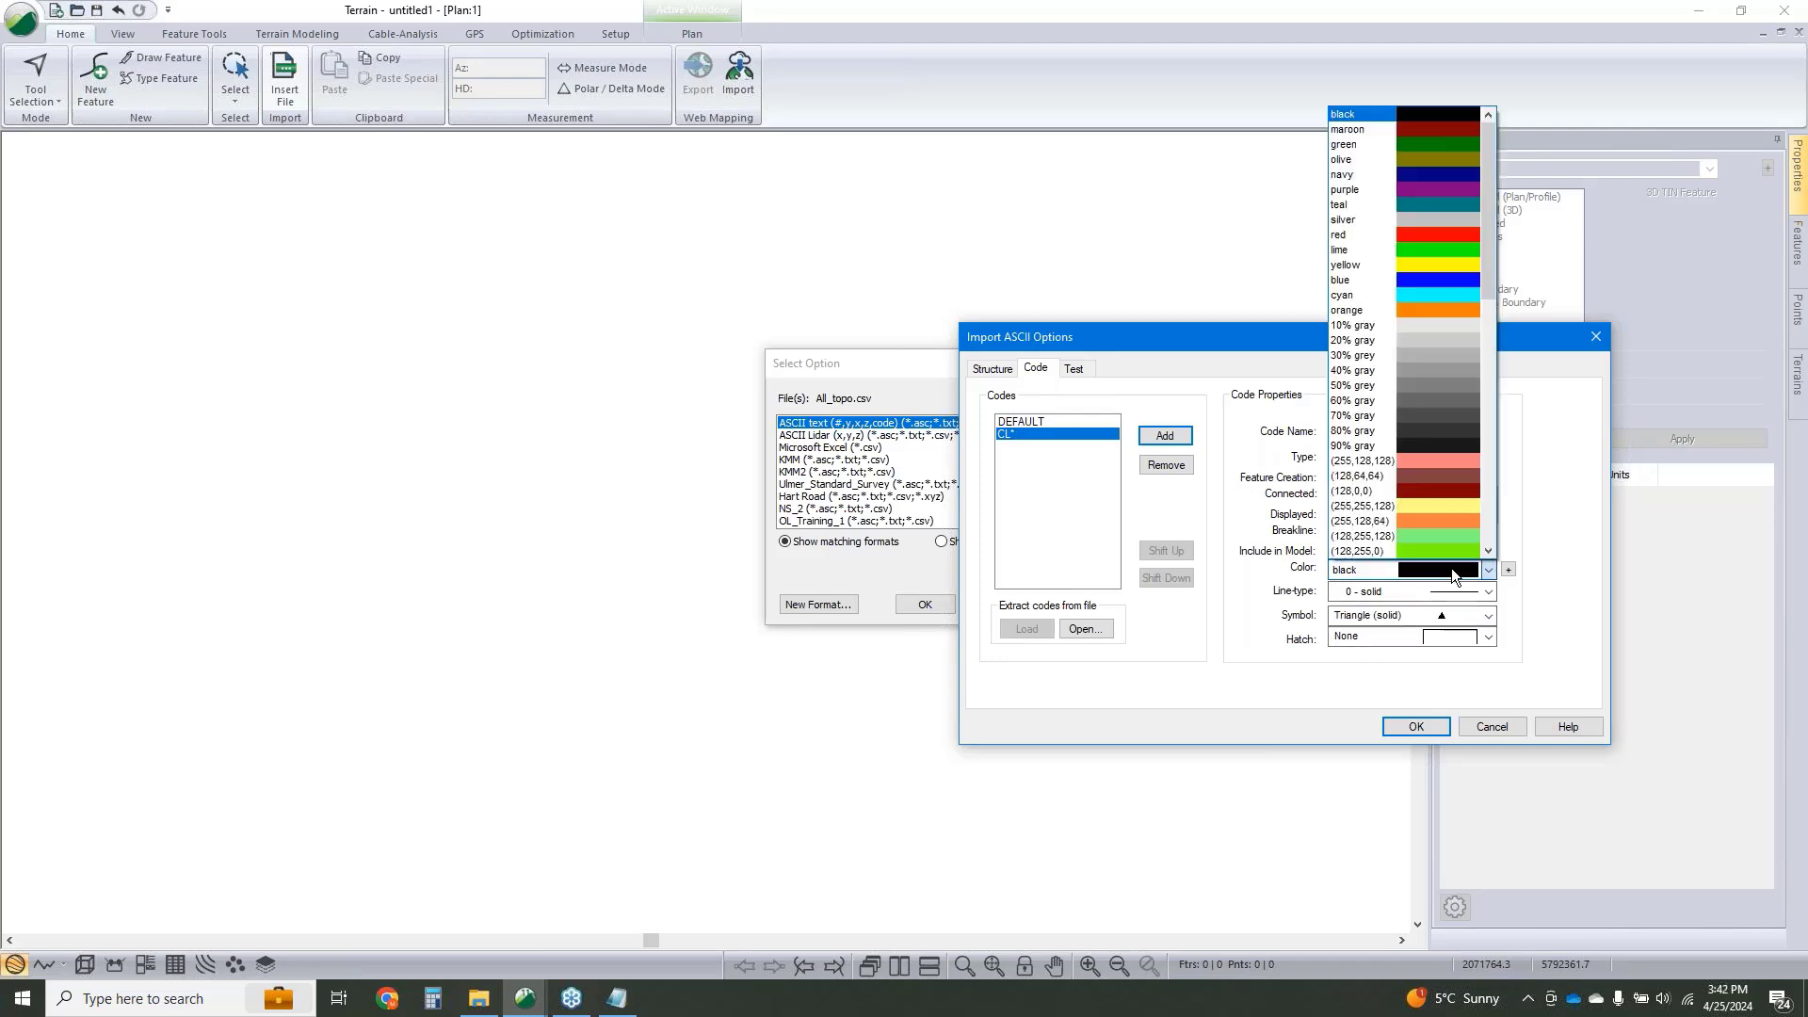
left_click(1411, 239)
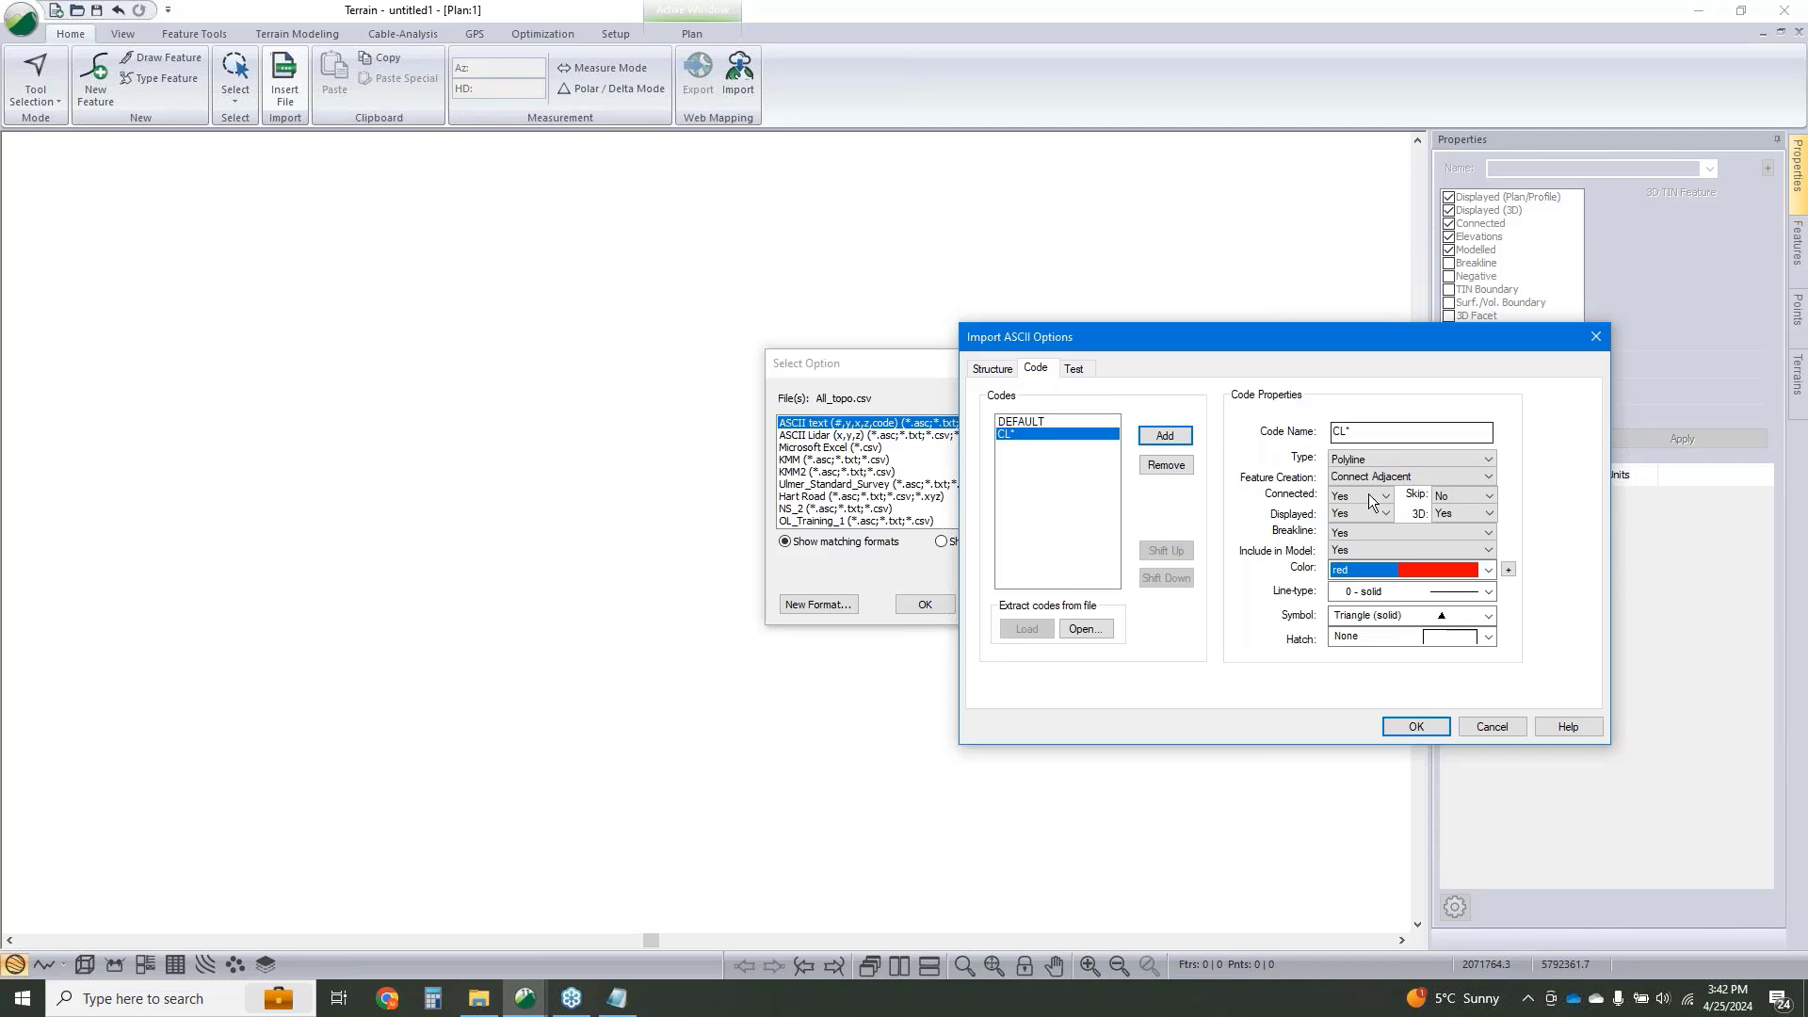
left_click(1423, 728)
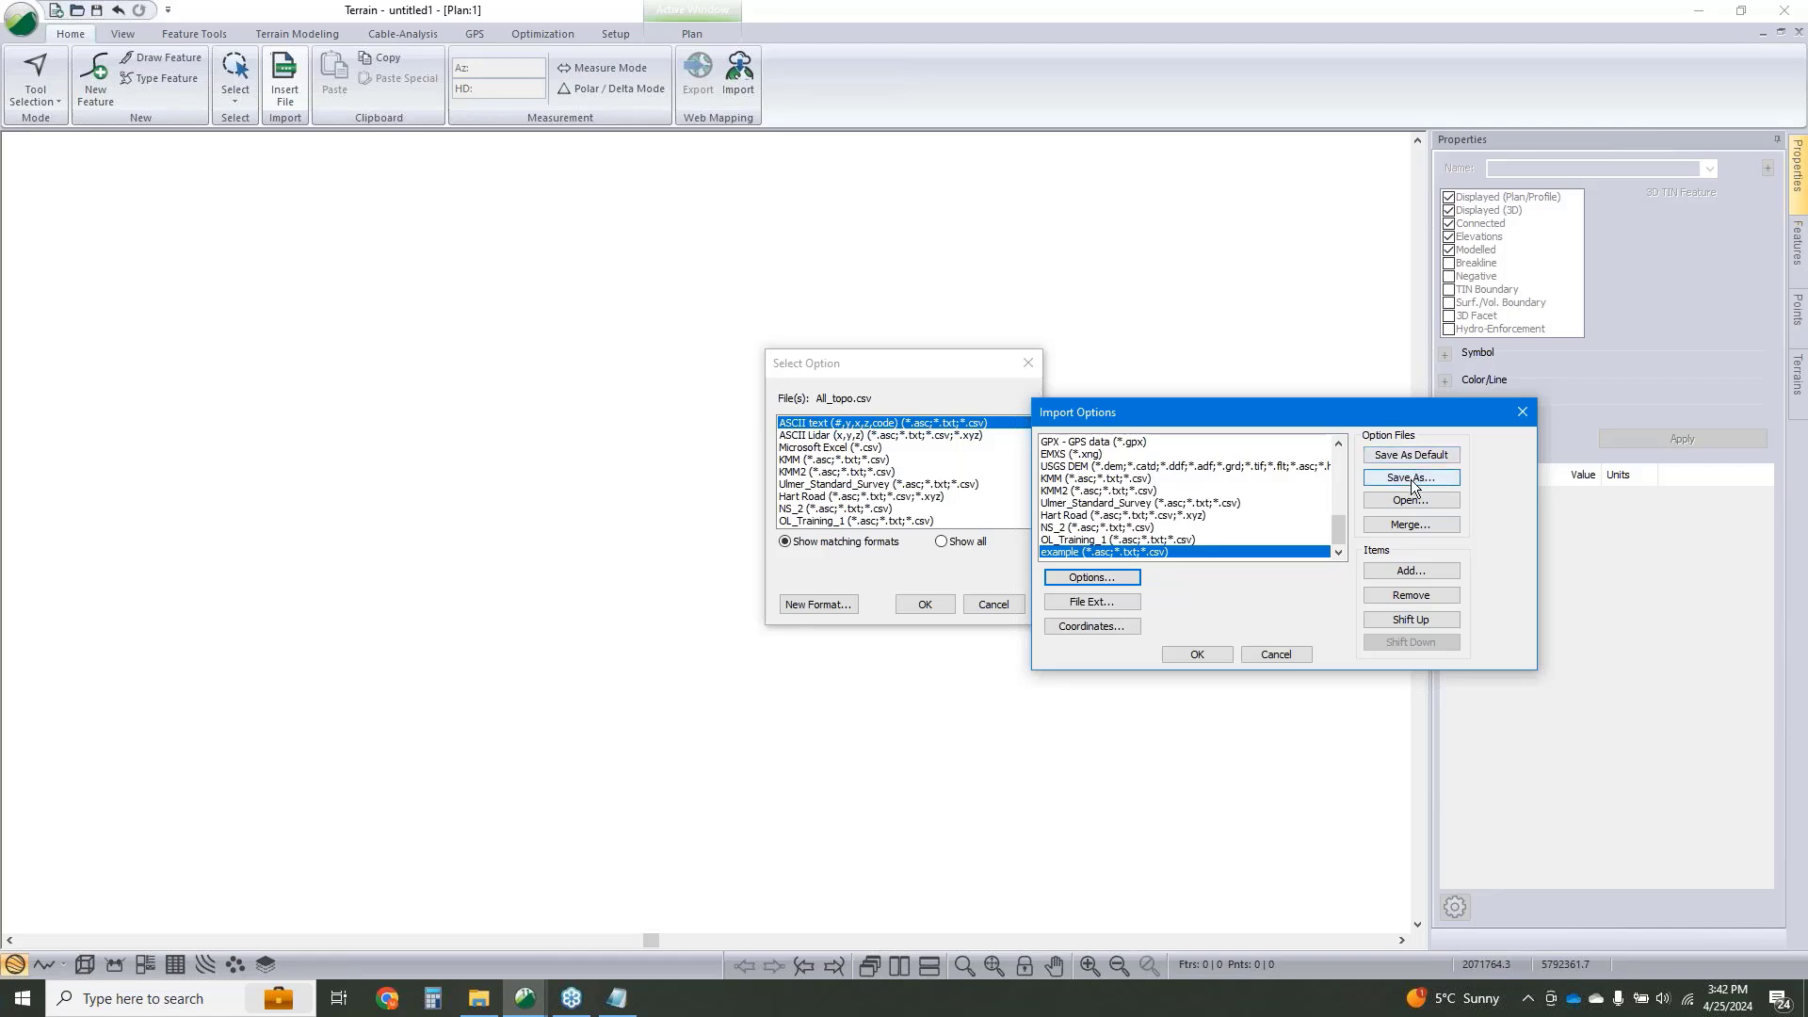
left_click(1196, 655)
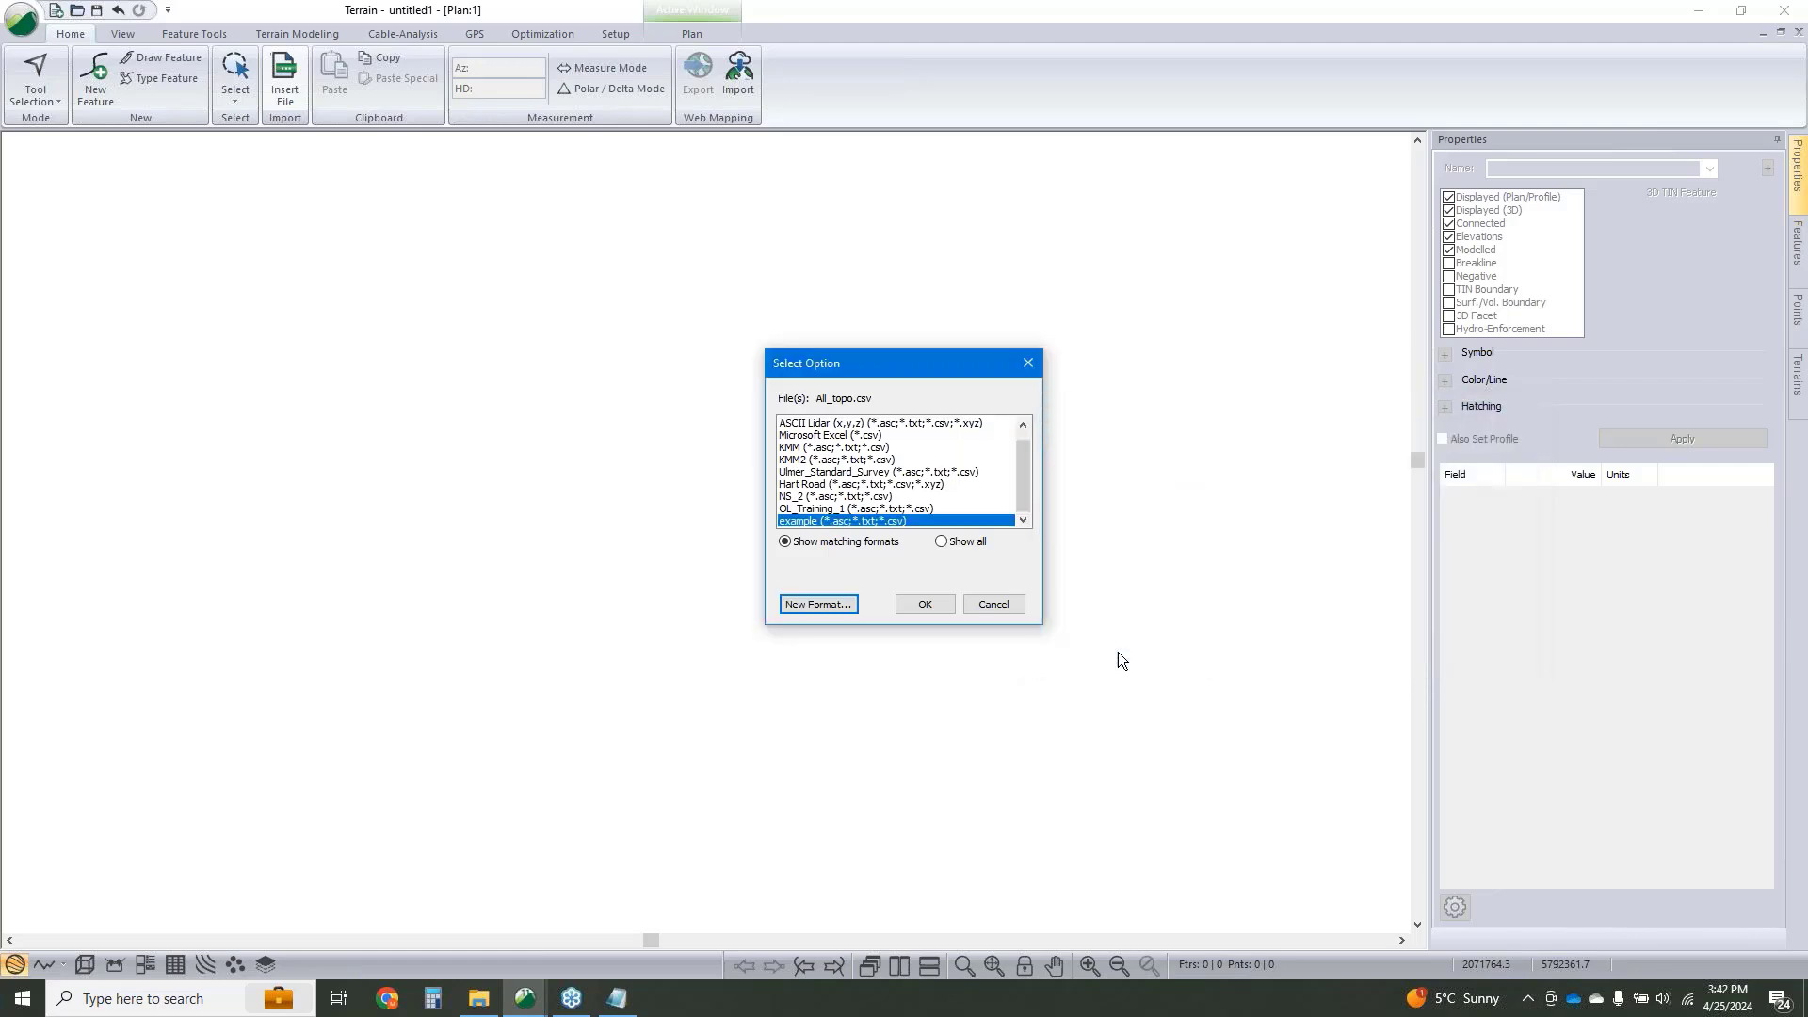
Import All_topo.csv with the example format and select the CL1 polyline to inspect it.
left_click(923, 605)
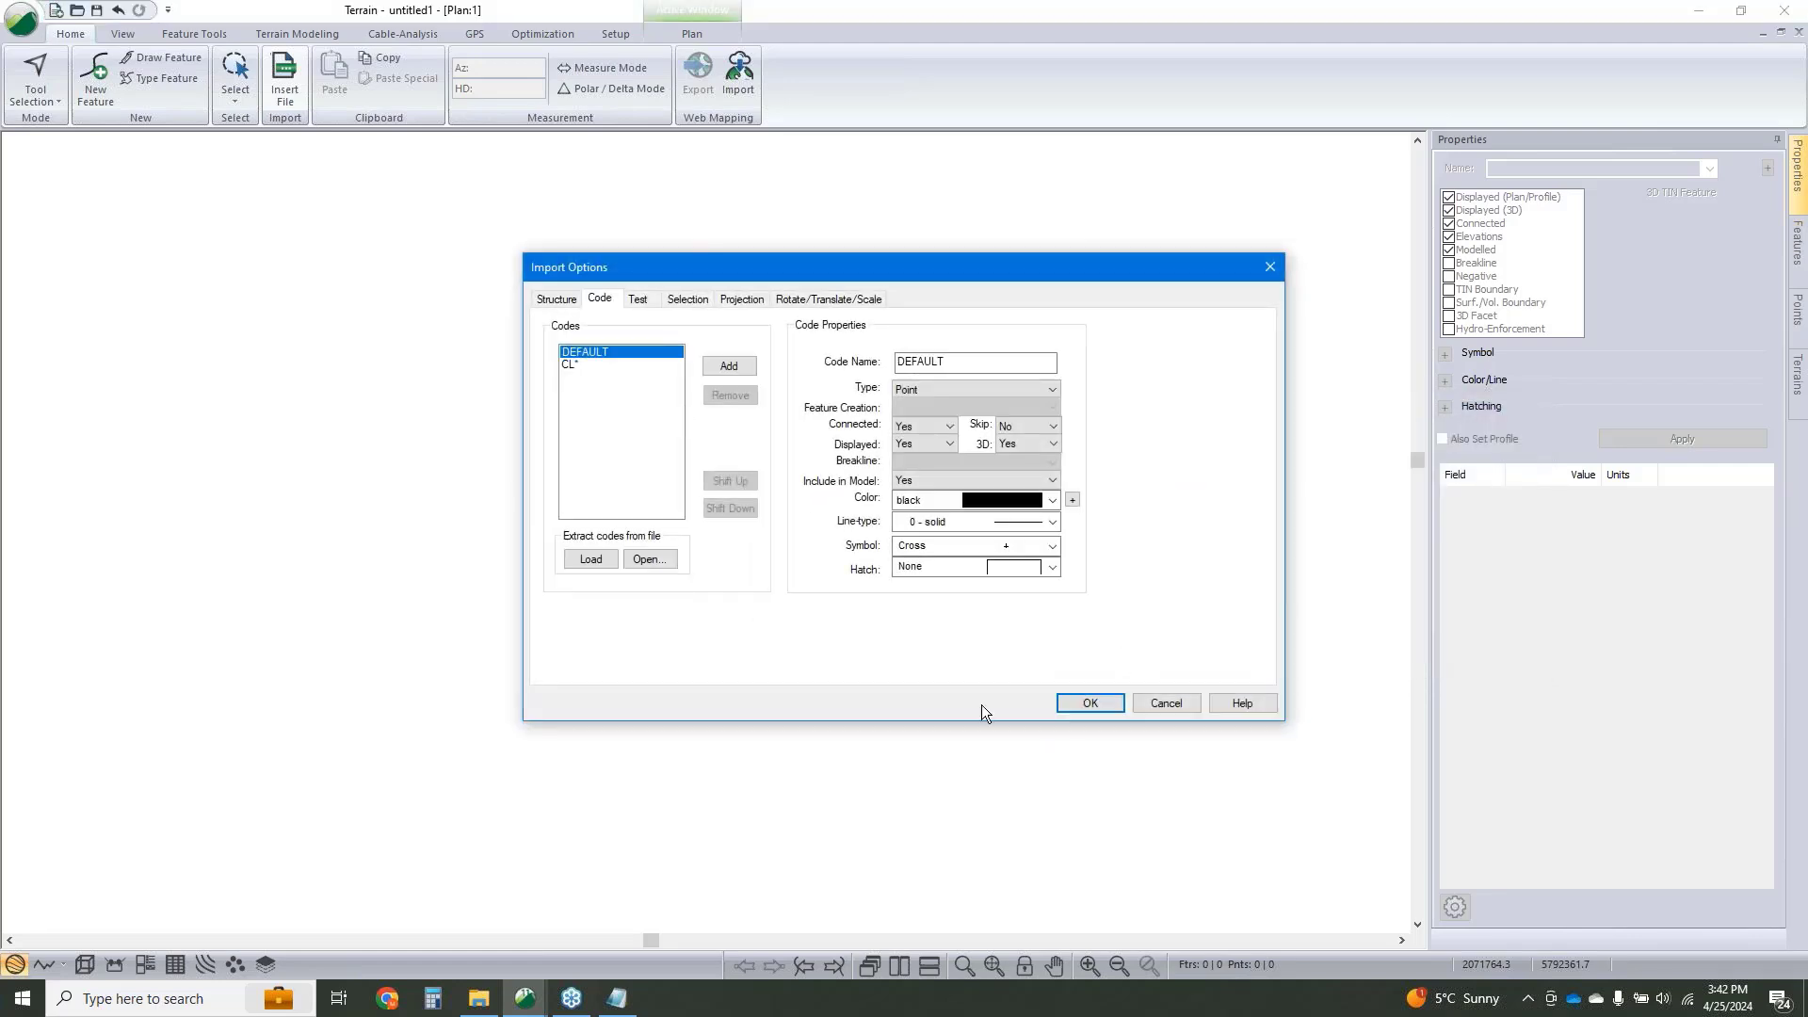
left_click(1089, 702)
left_click(972, 552)
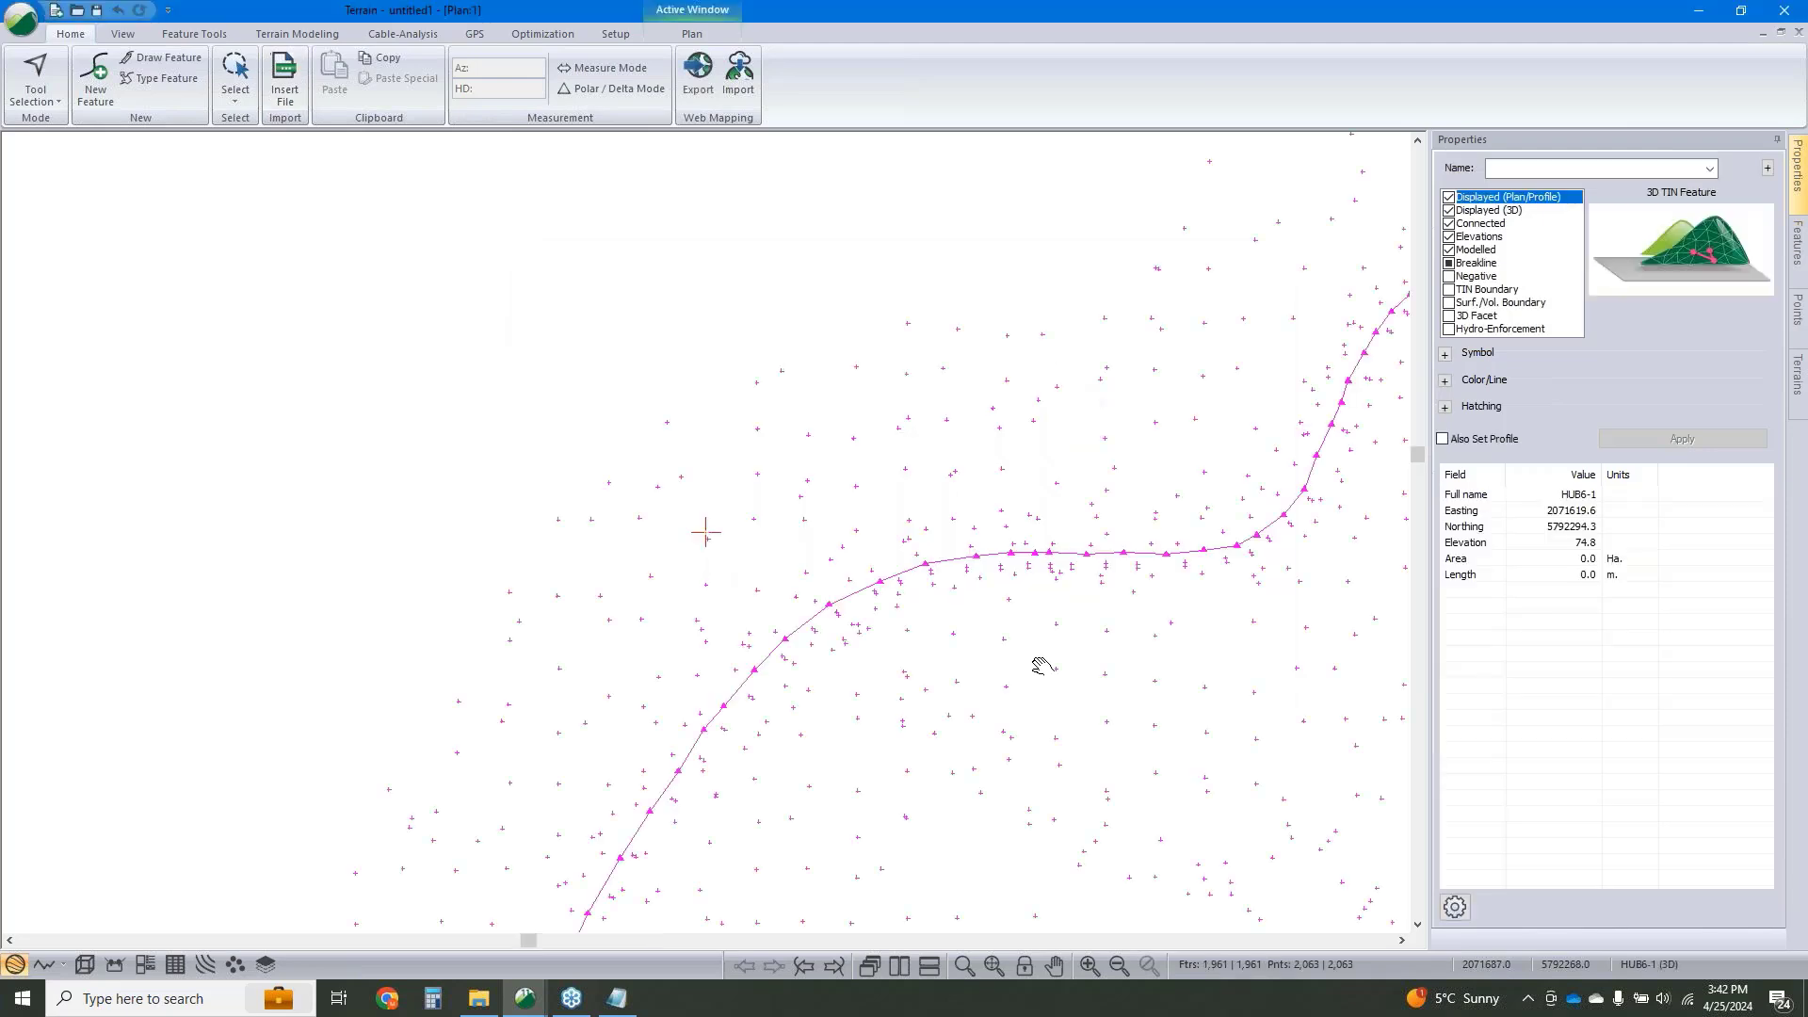
left_click(1004, 552)
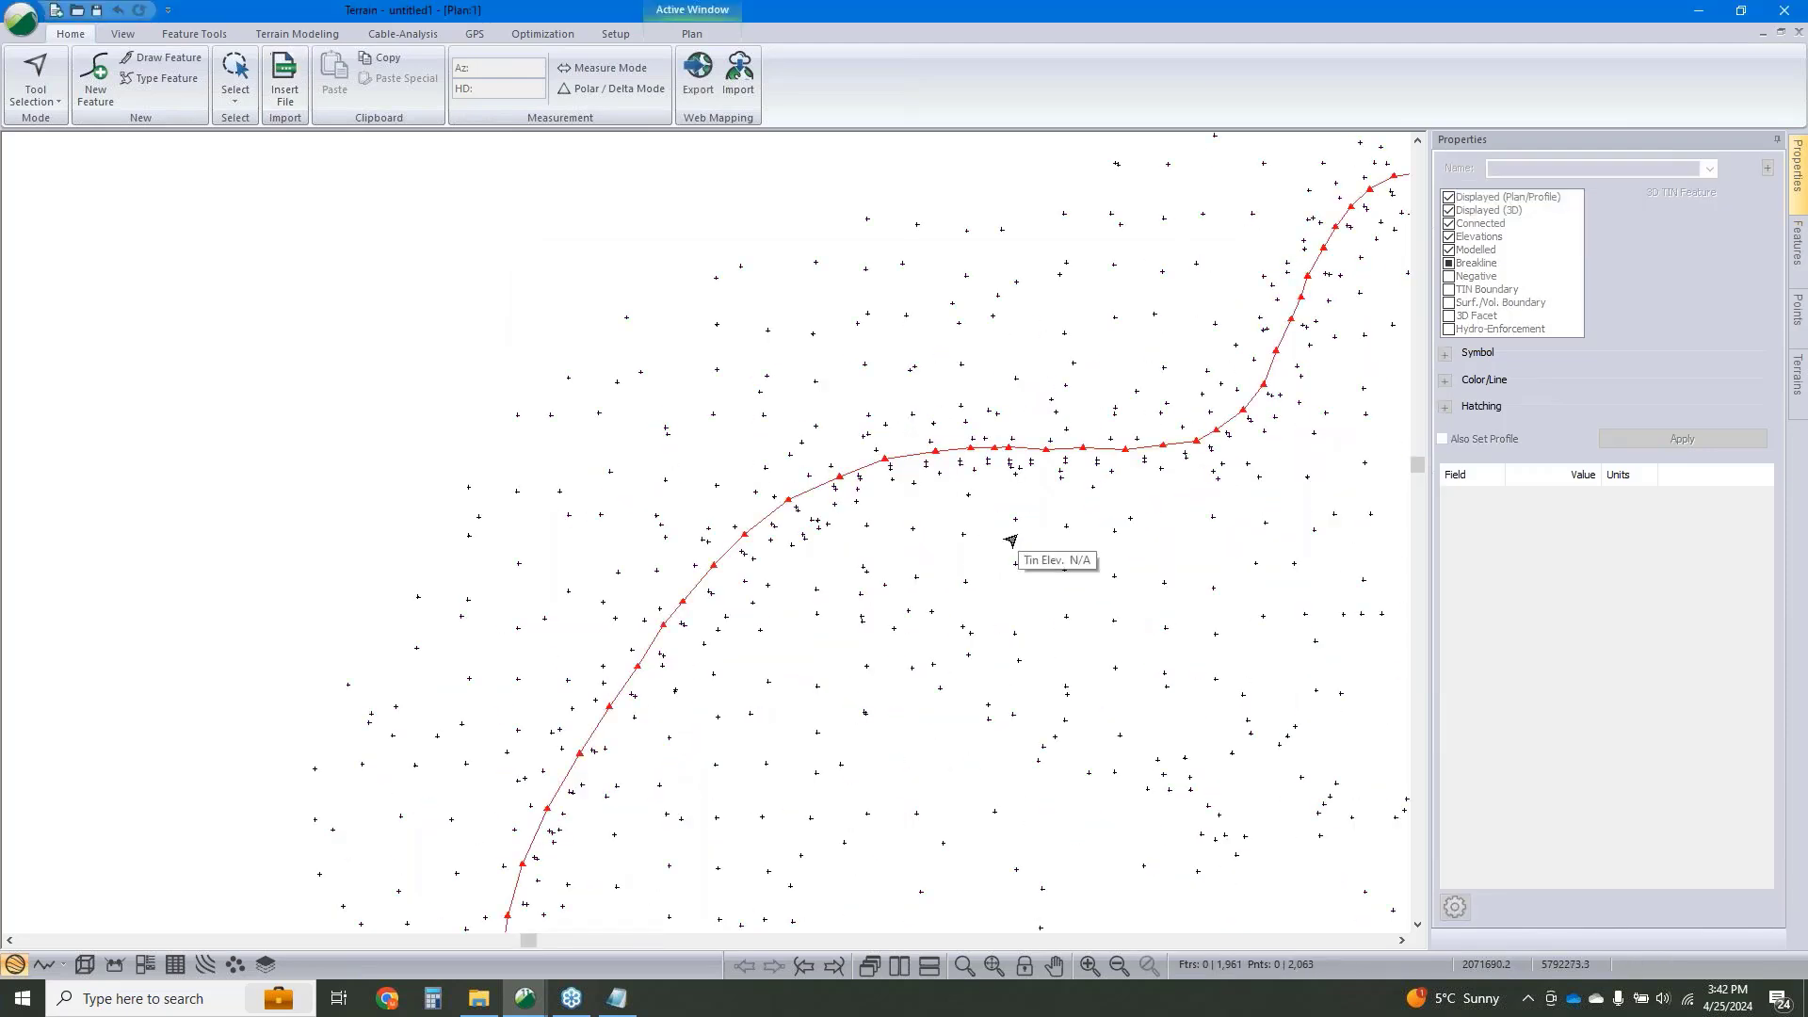
left_click(915, 455)
middle_click_drag(911, 508, 933, 439)
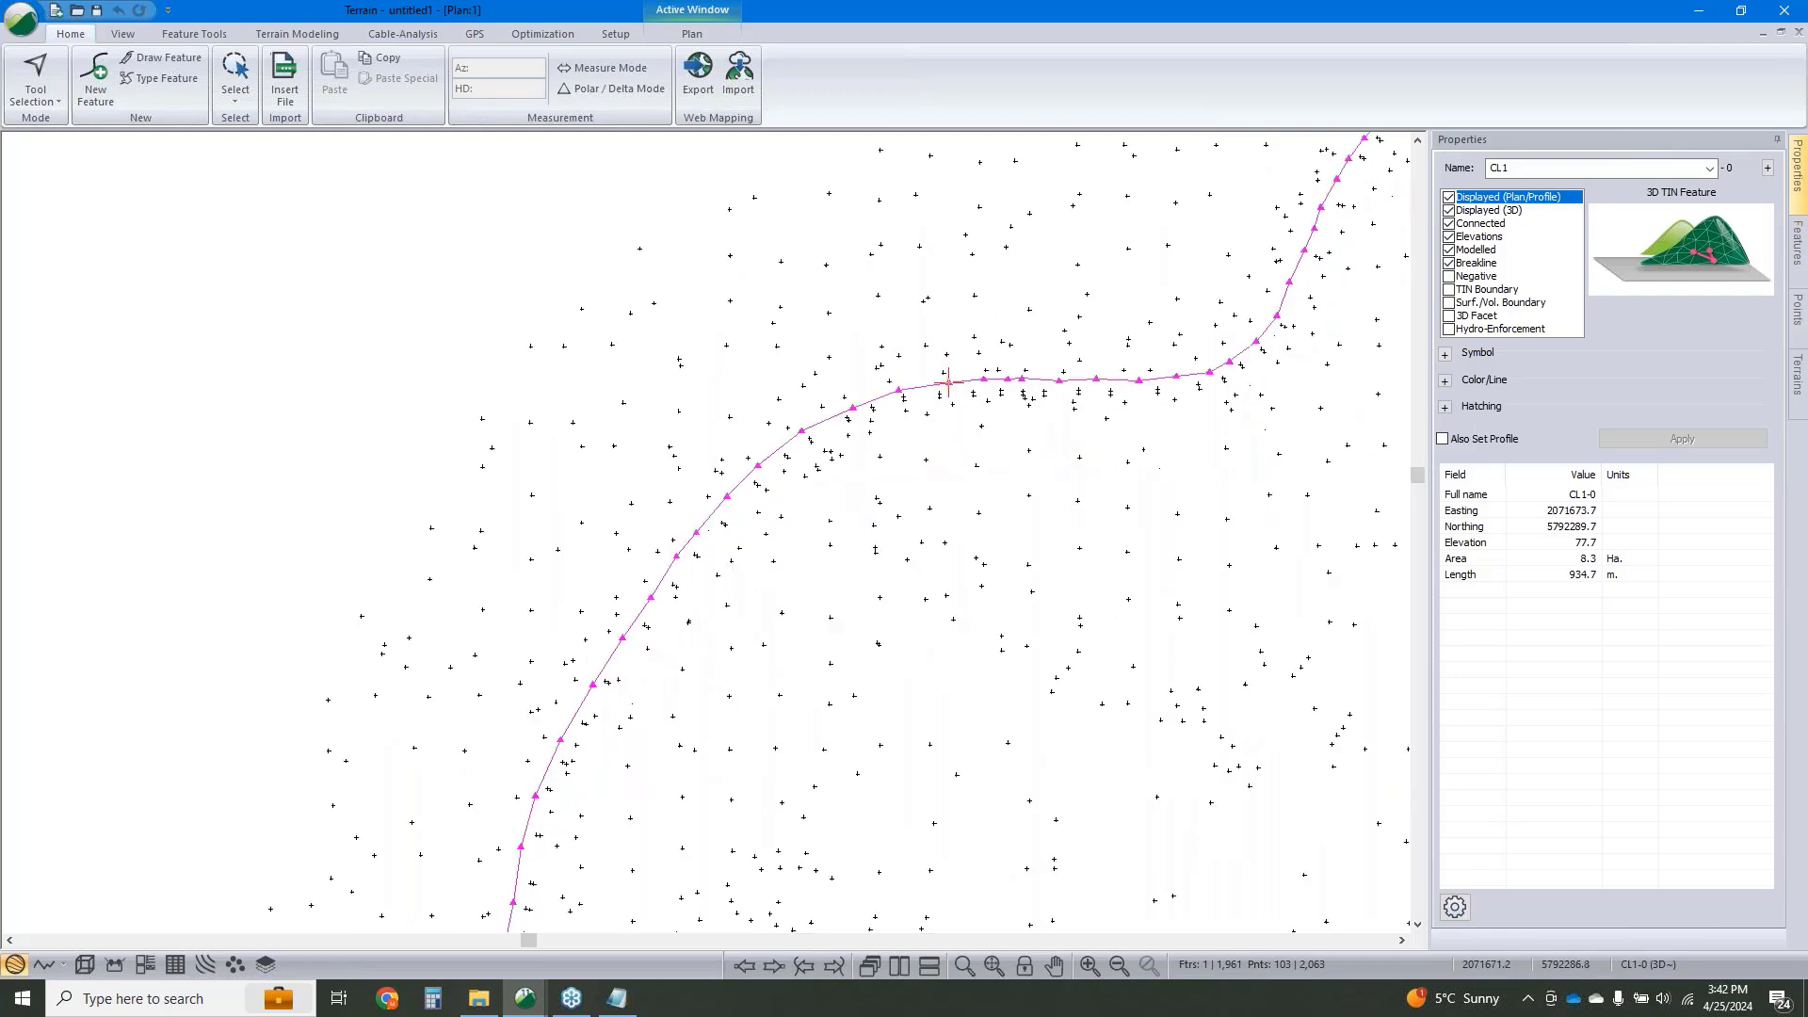
scroll(944, 386, "down", 3)
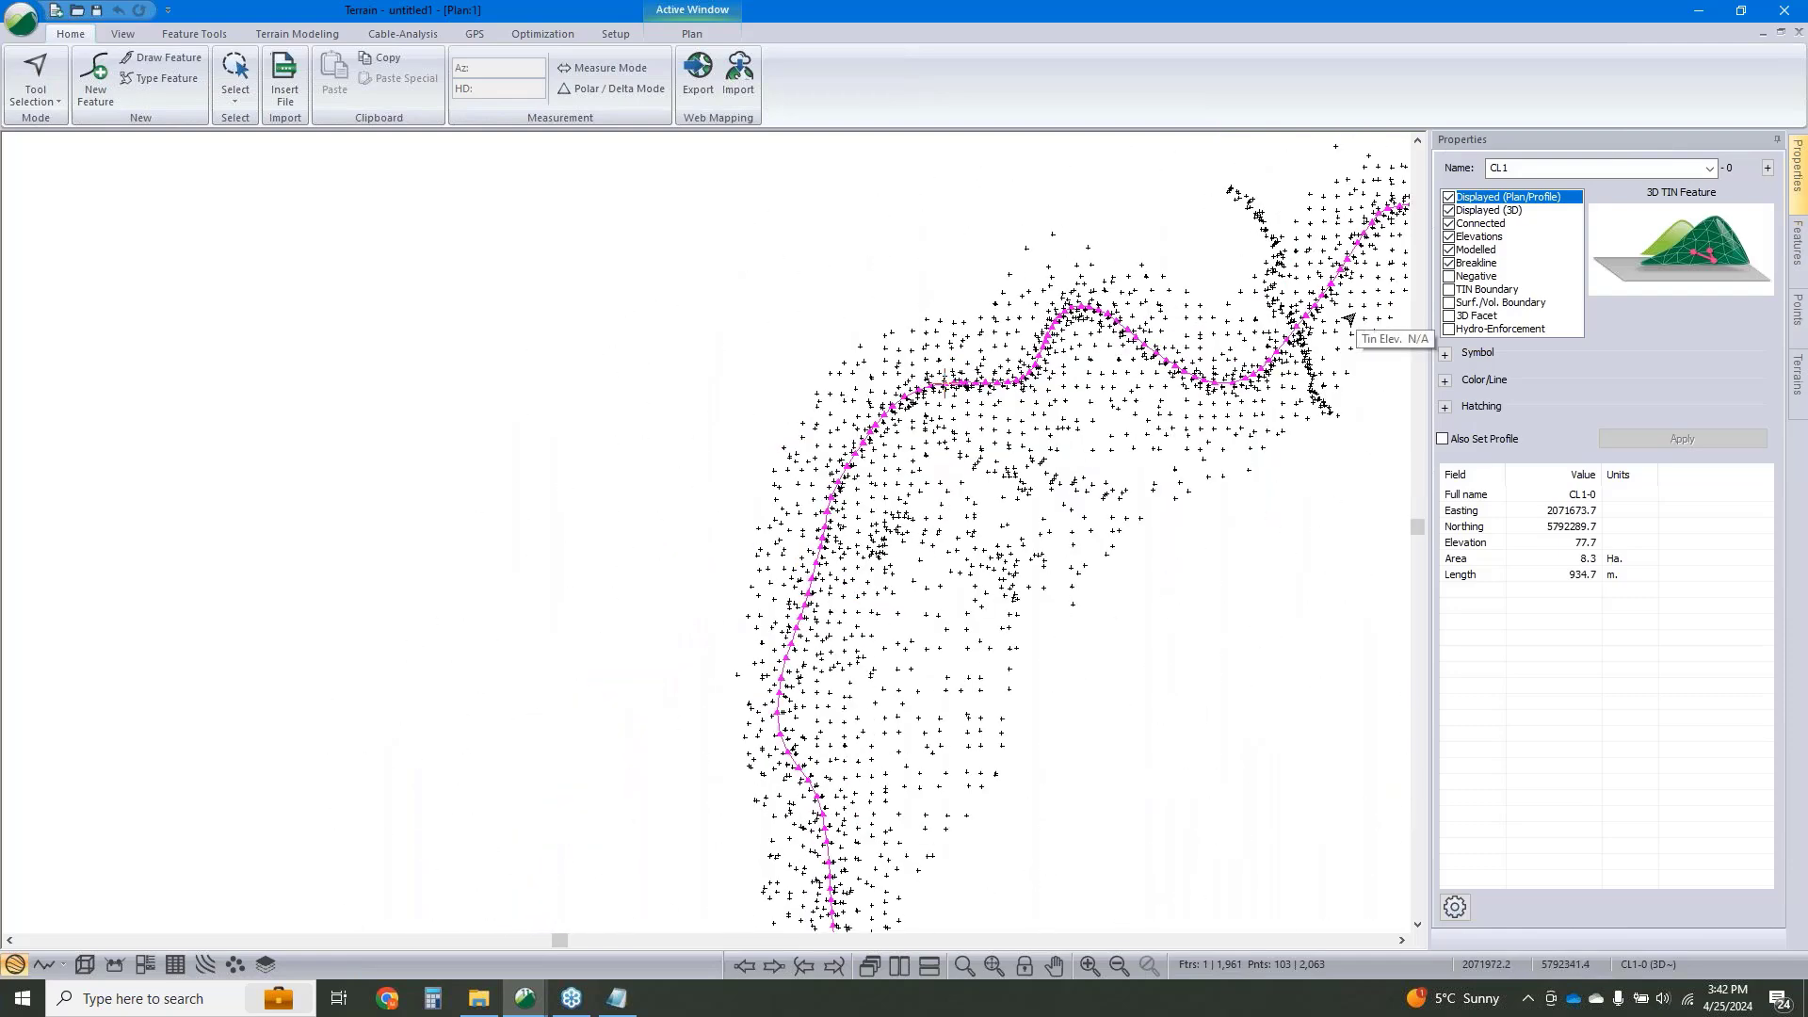
Delete all imported features and insert All_topo.csv again using the OL_Training_1 format.
key("ctrl+a")
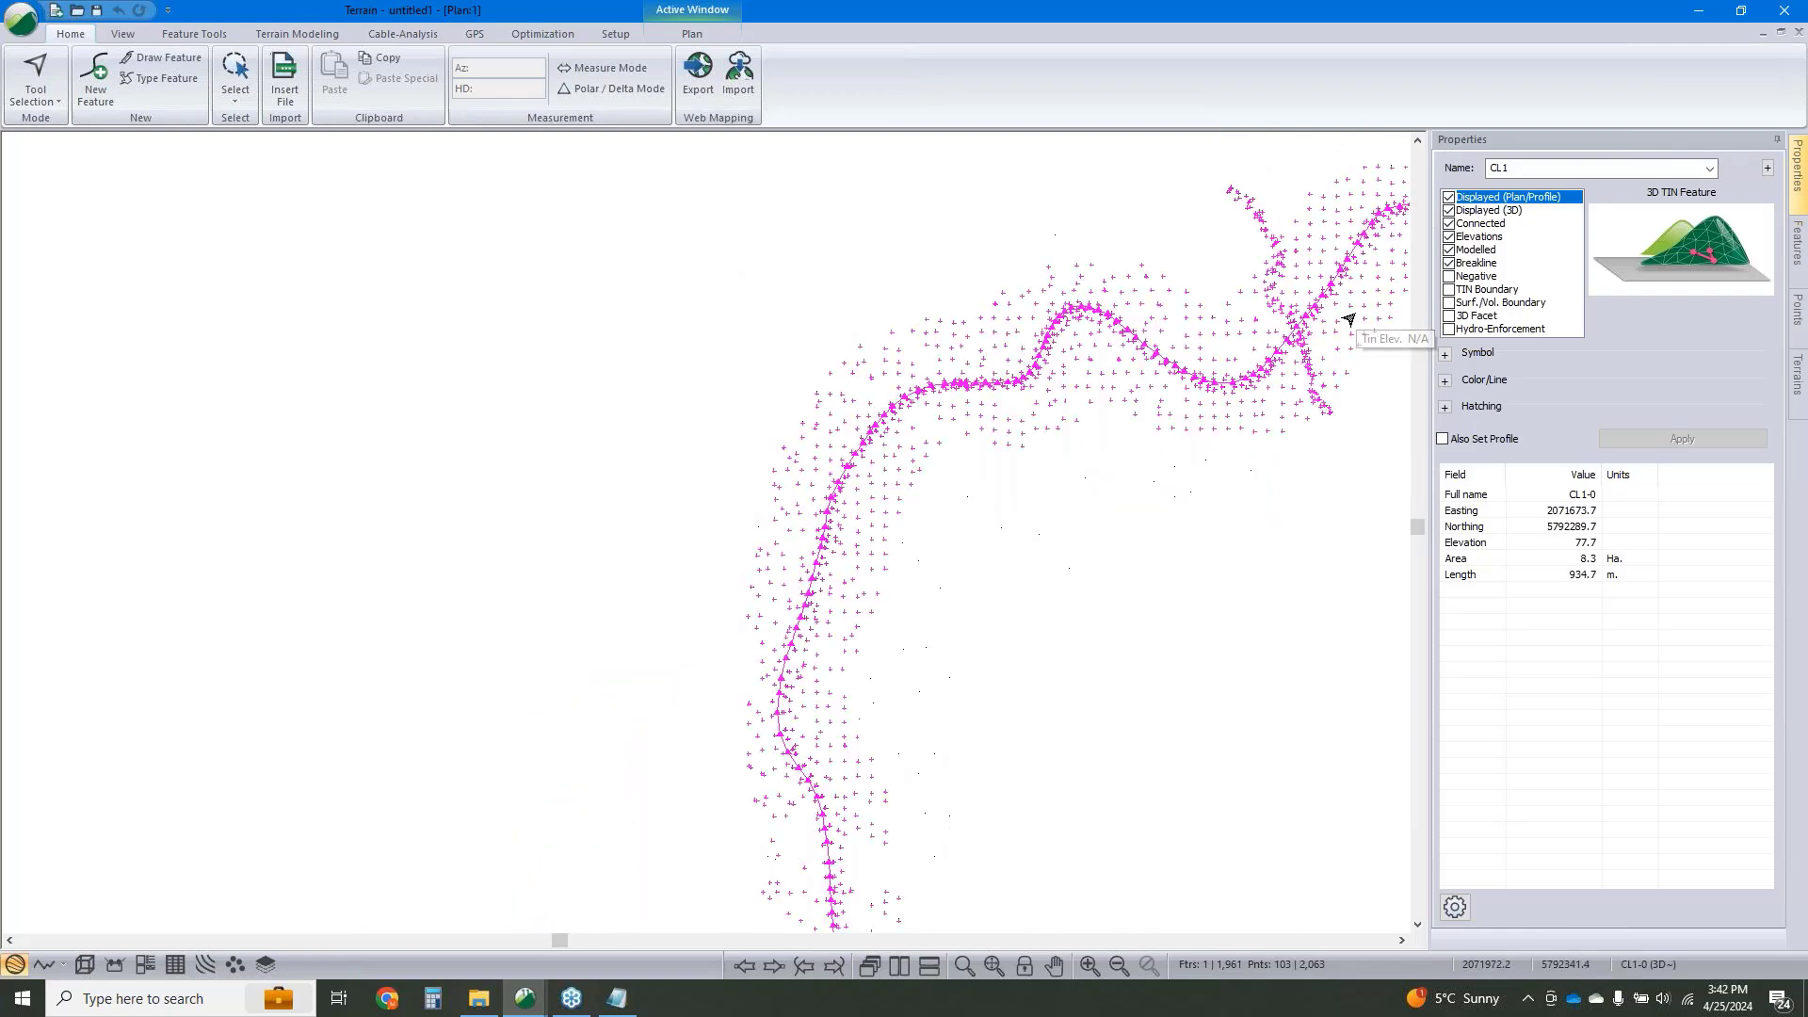
key("Delete")
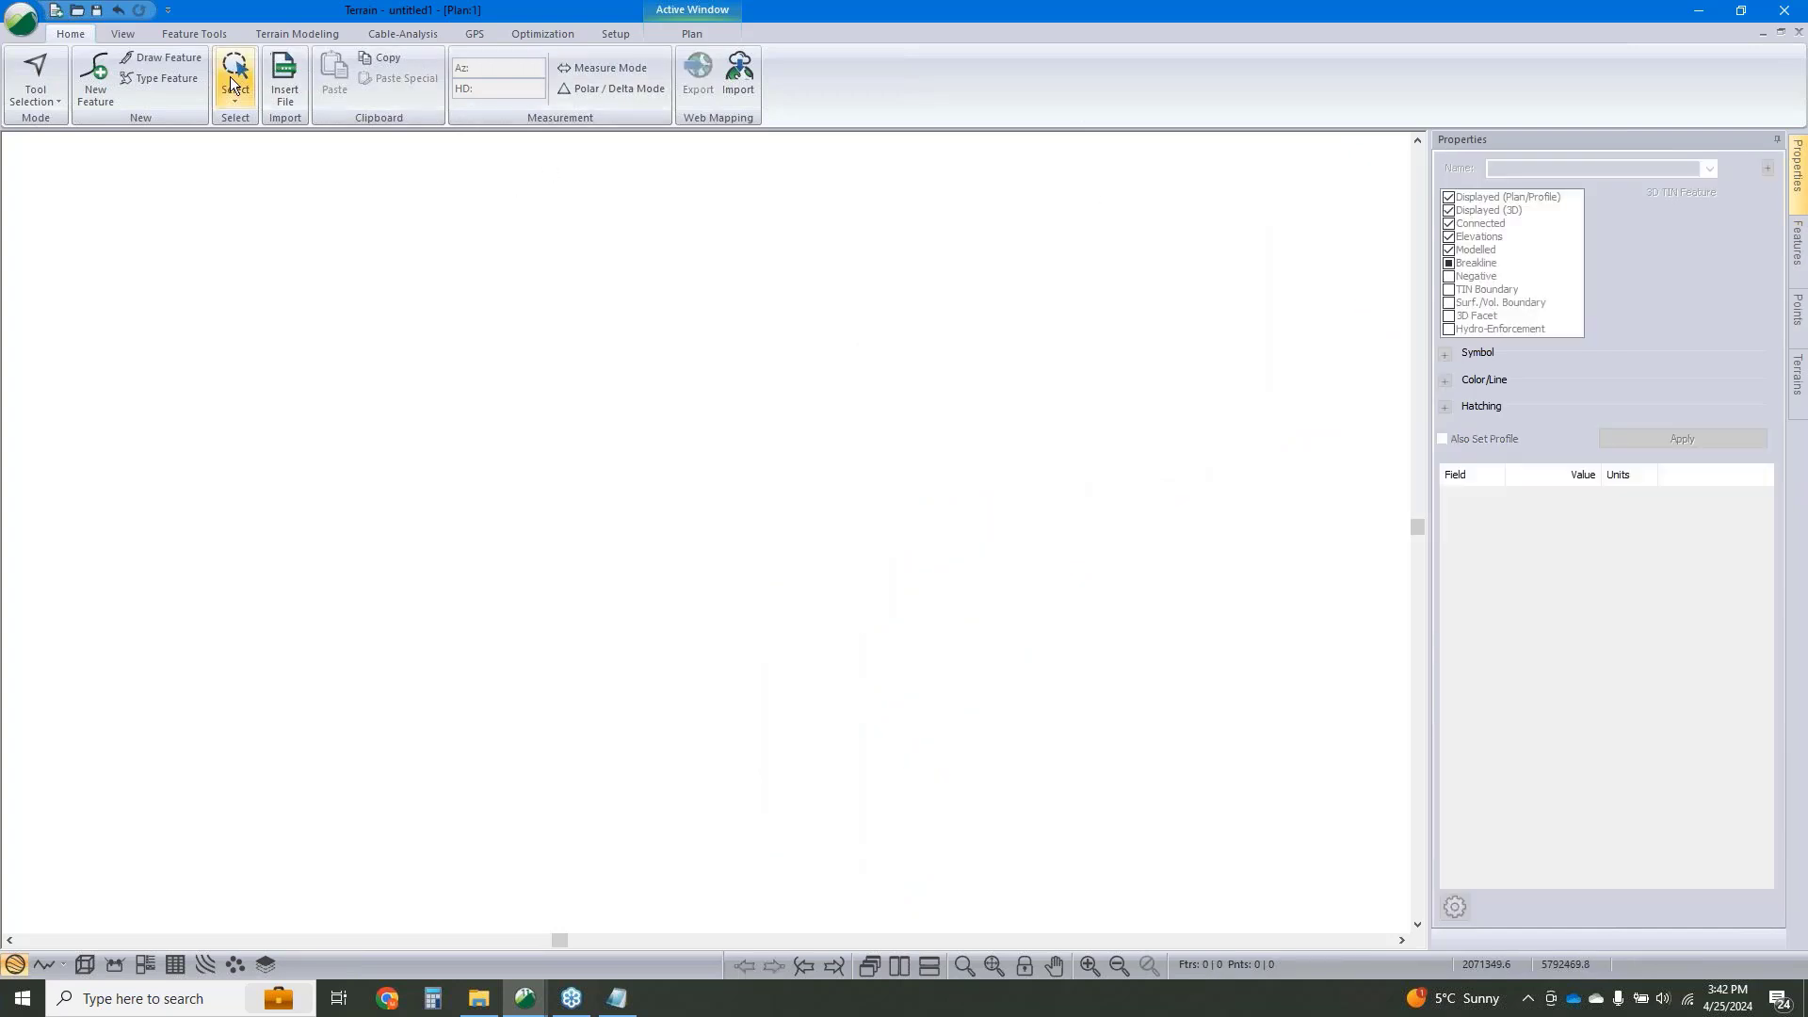
left_click(277, 76)
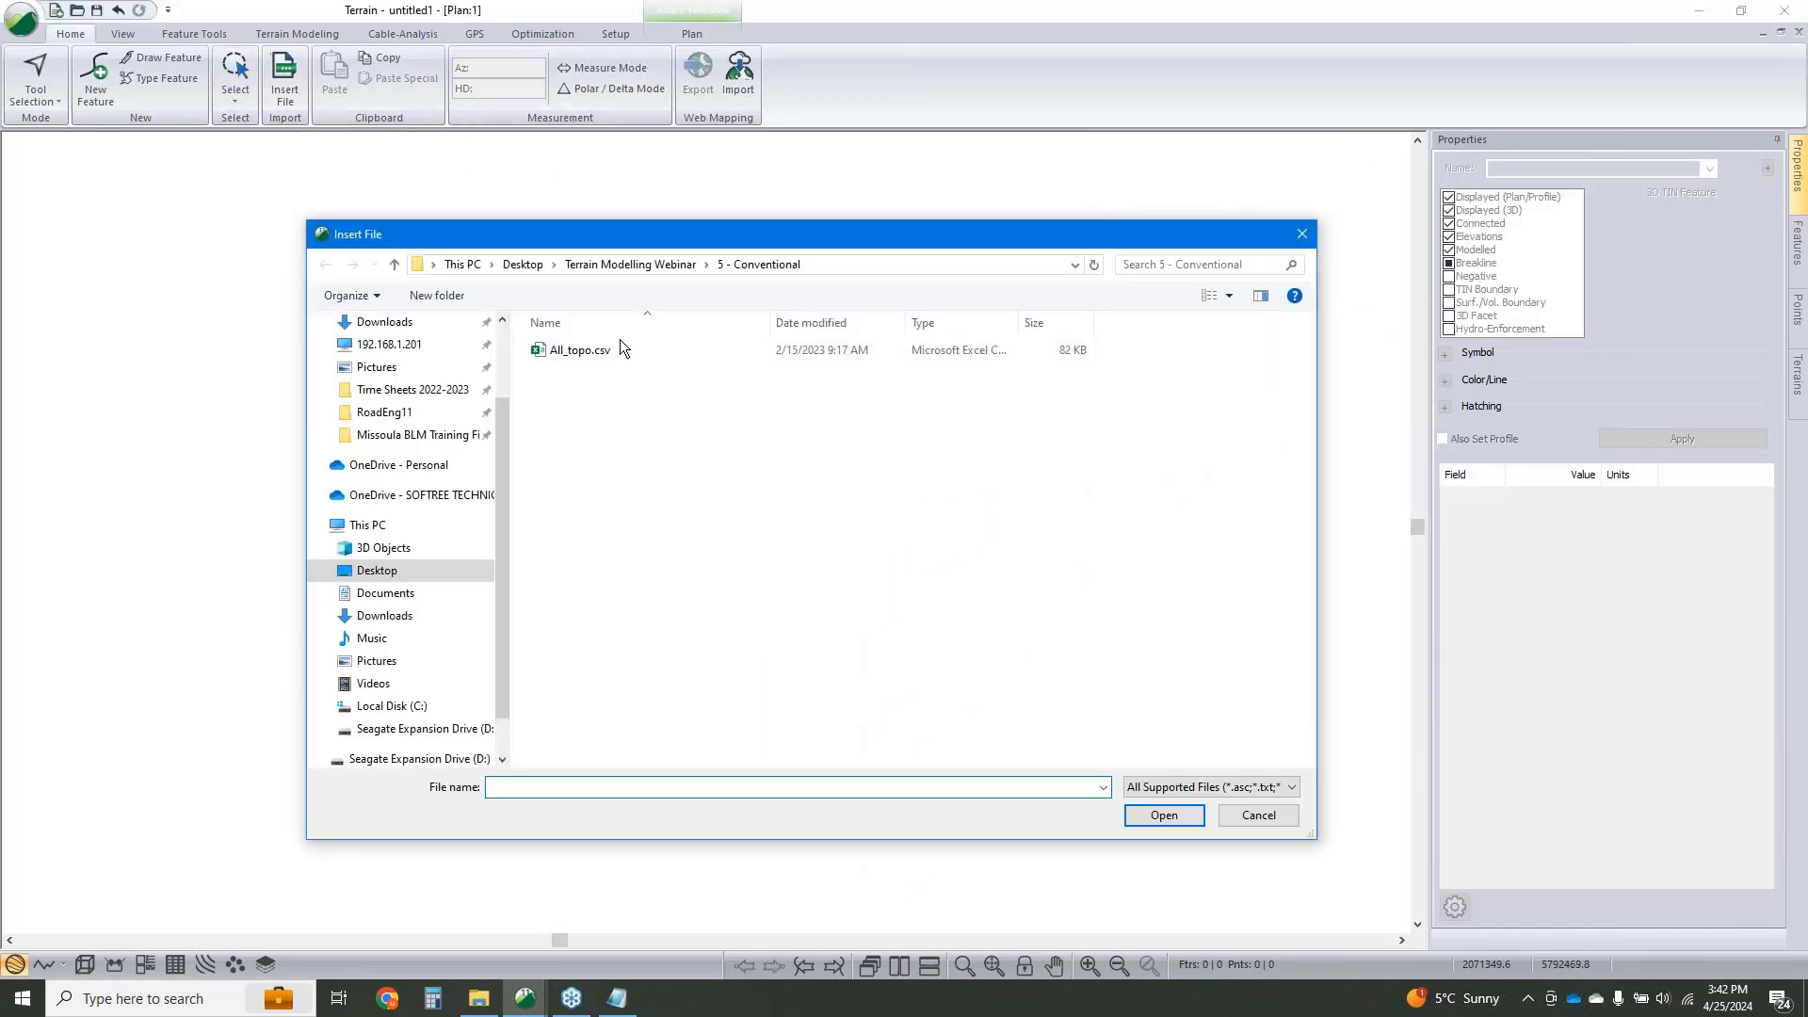
left_click(620, 350)
left_click(1157, 815)
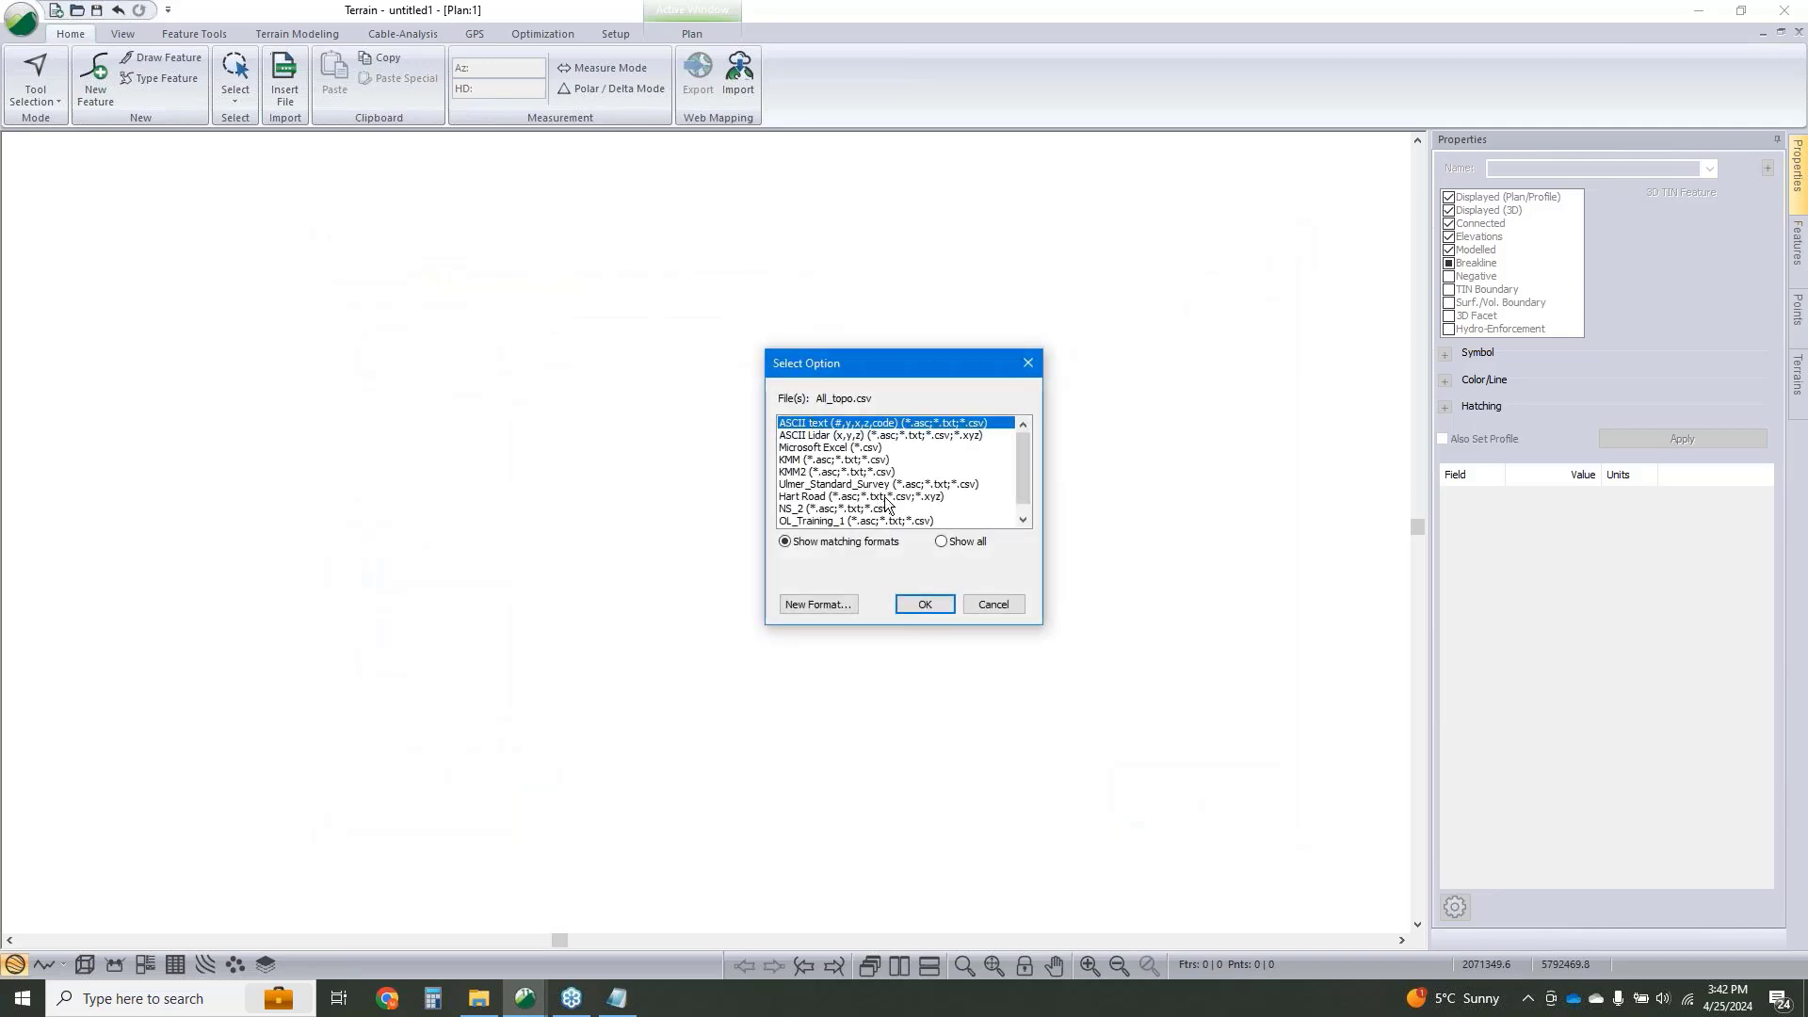
scroll(871, 471, "down", 3)
left_click(871, 506)
left_click(934, 603)
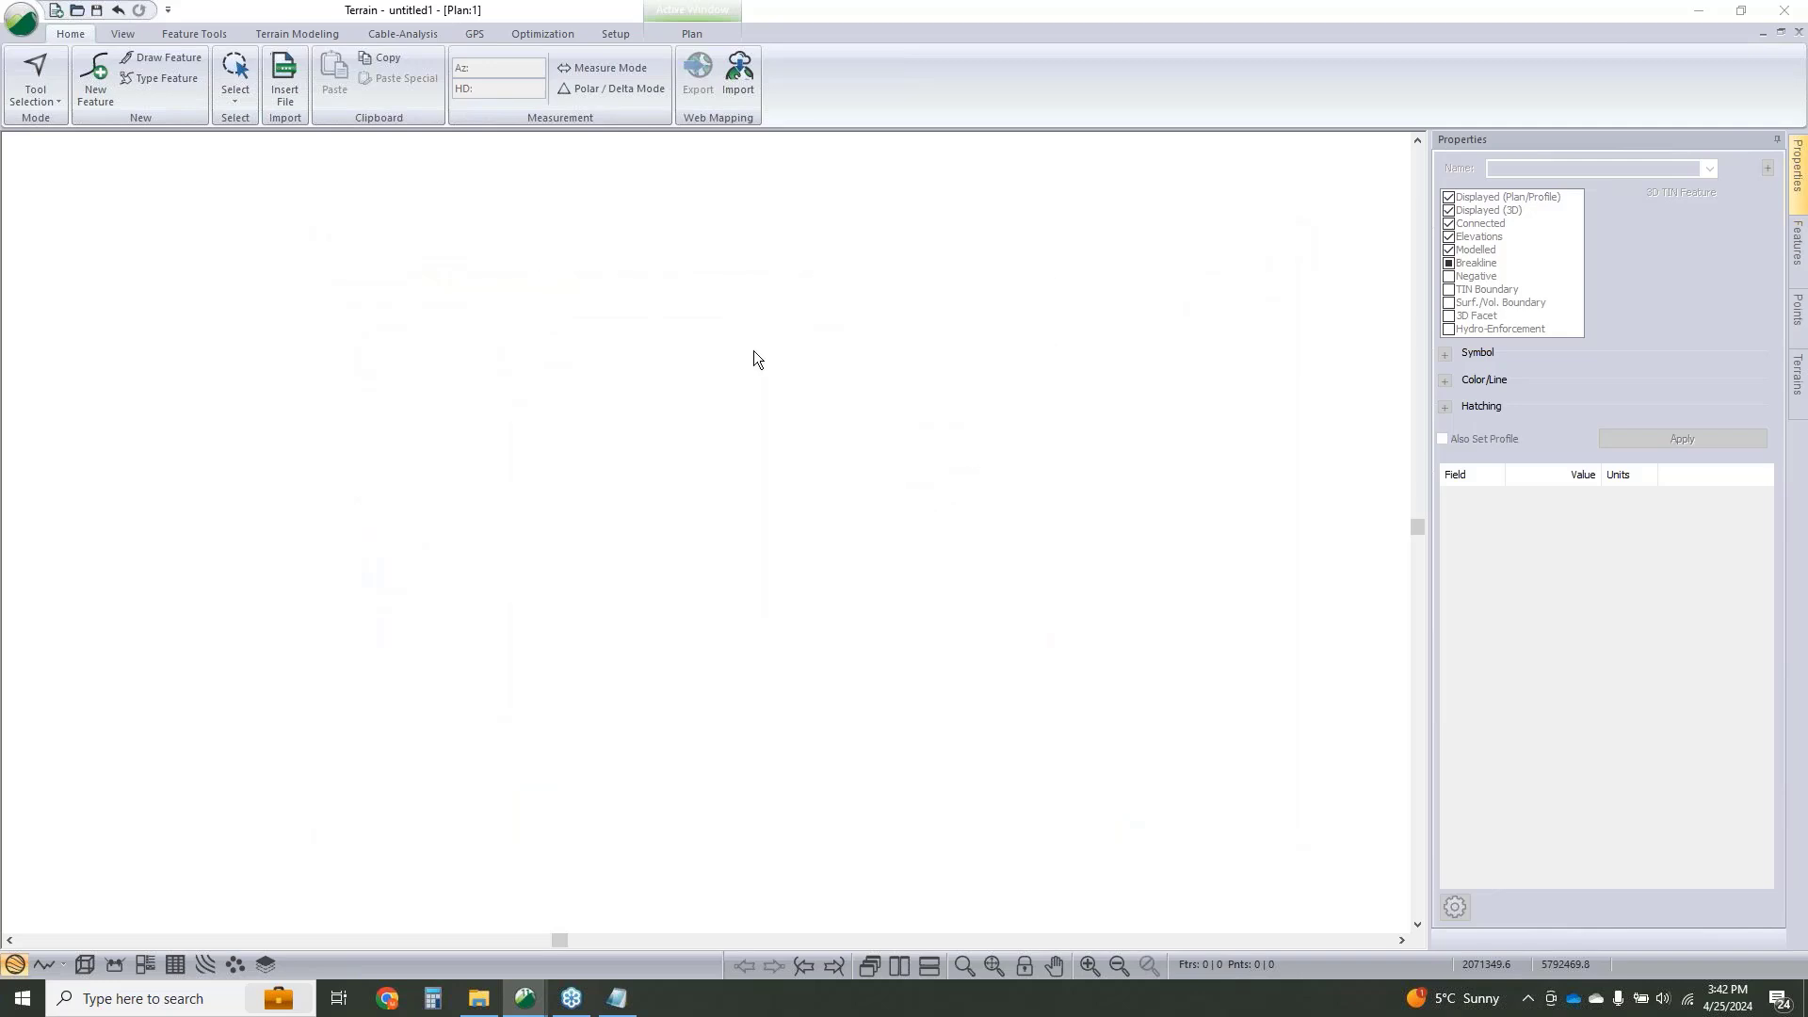
Review the CL*, EG* and EP* code definitions and complete the import of the survey points.
left_click(577, 366)
left_click(576, 377)
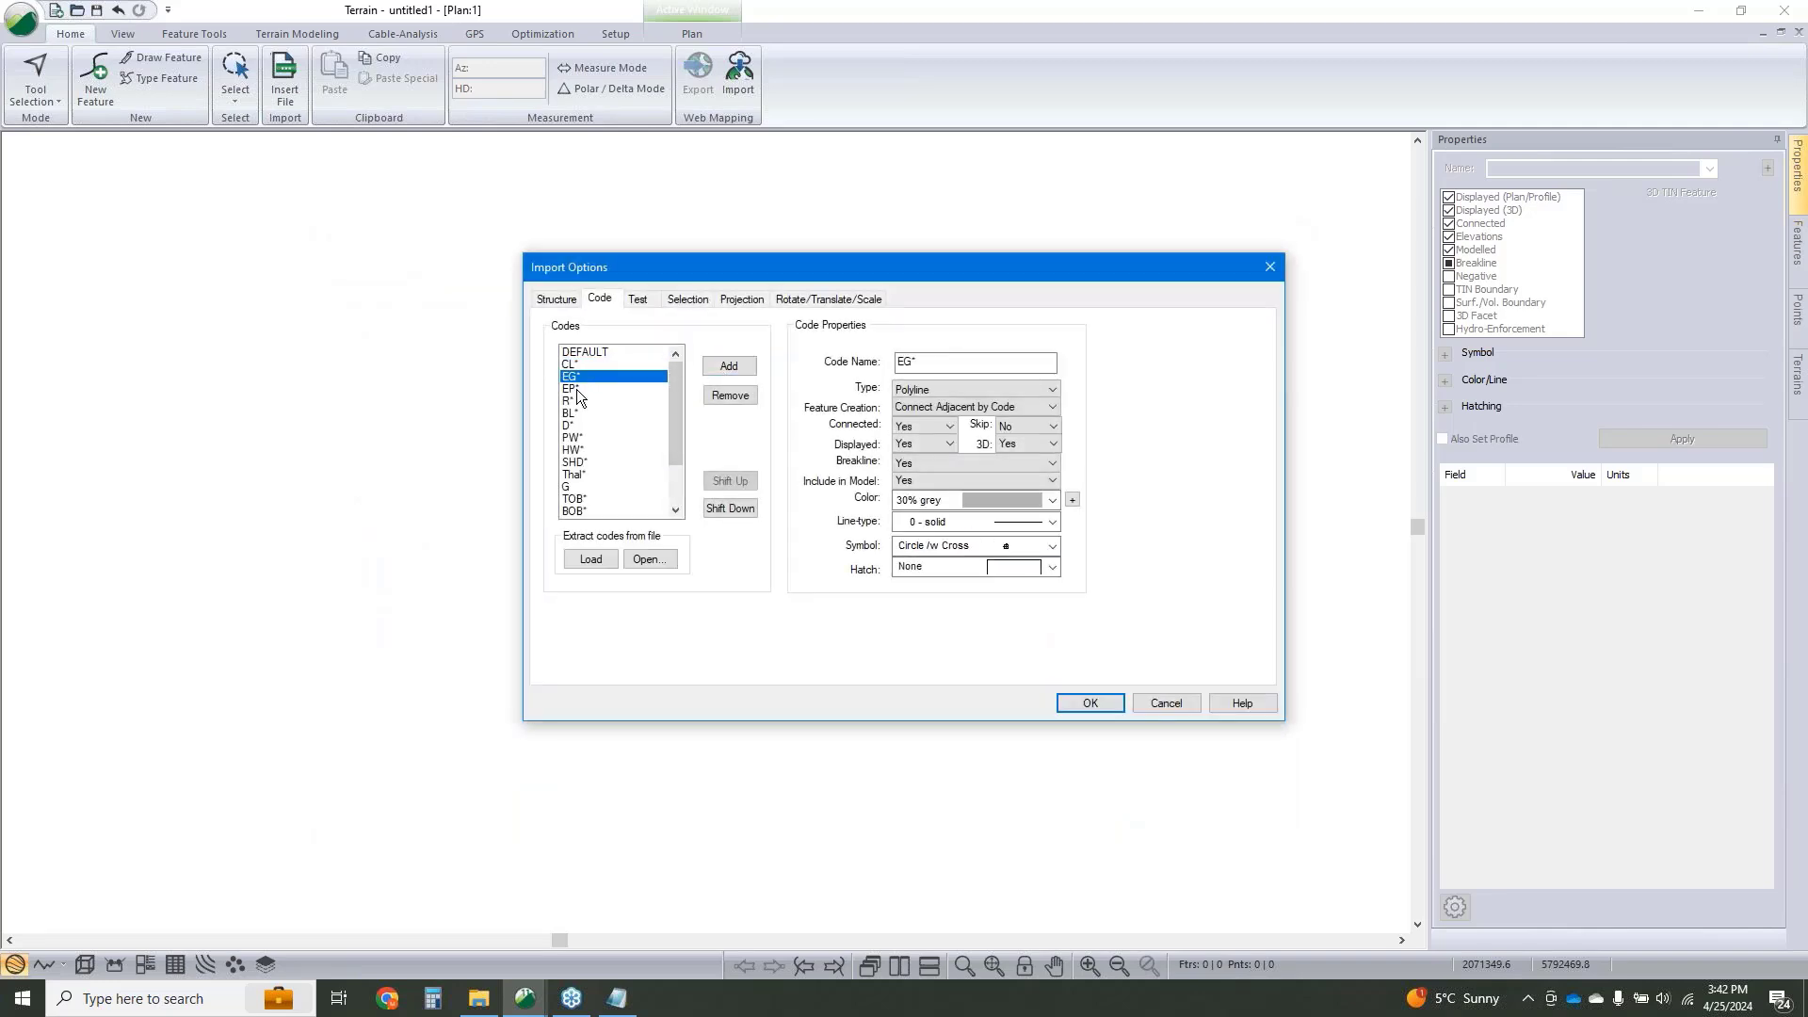
left_click(574, 389)
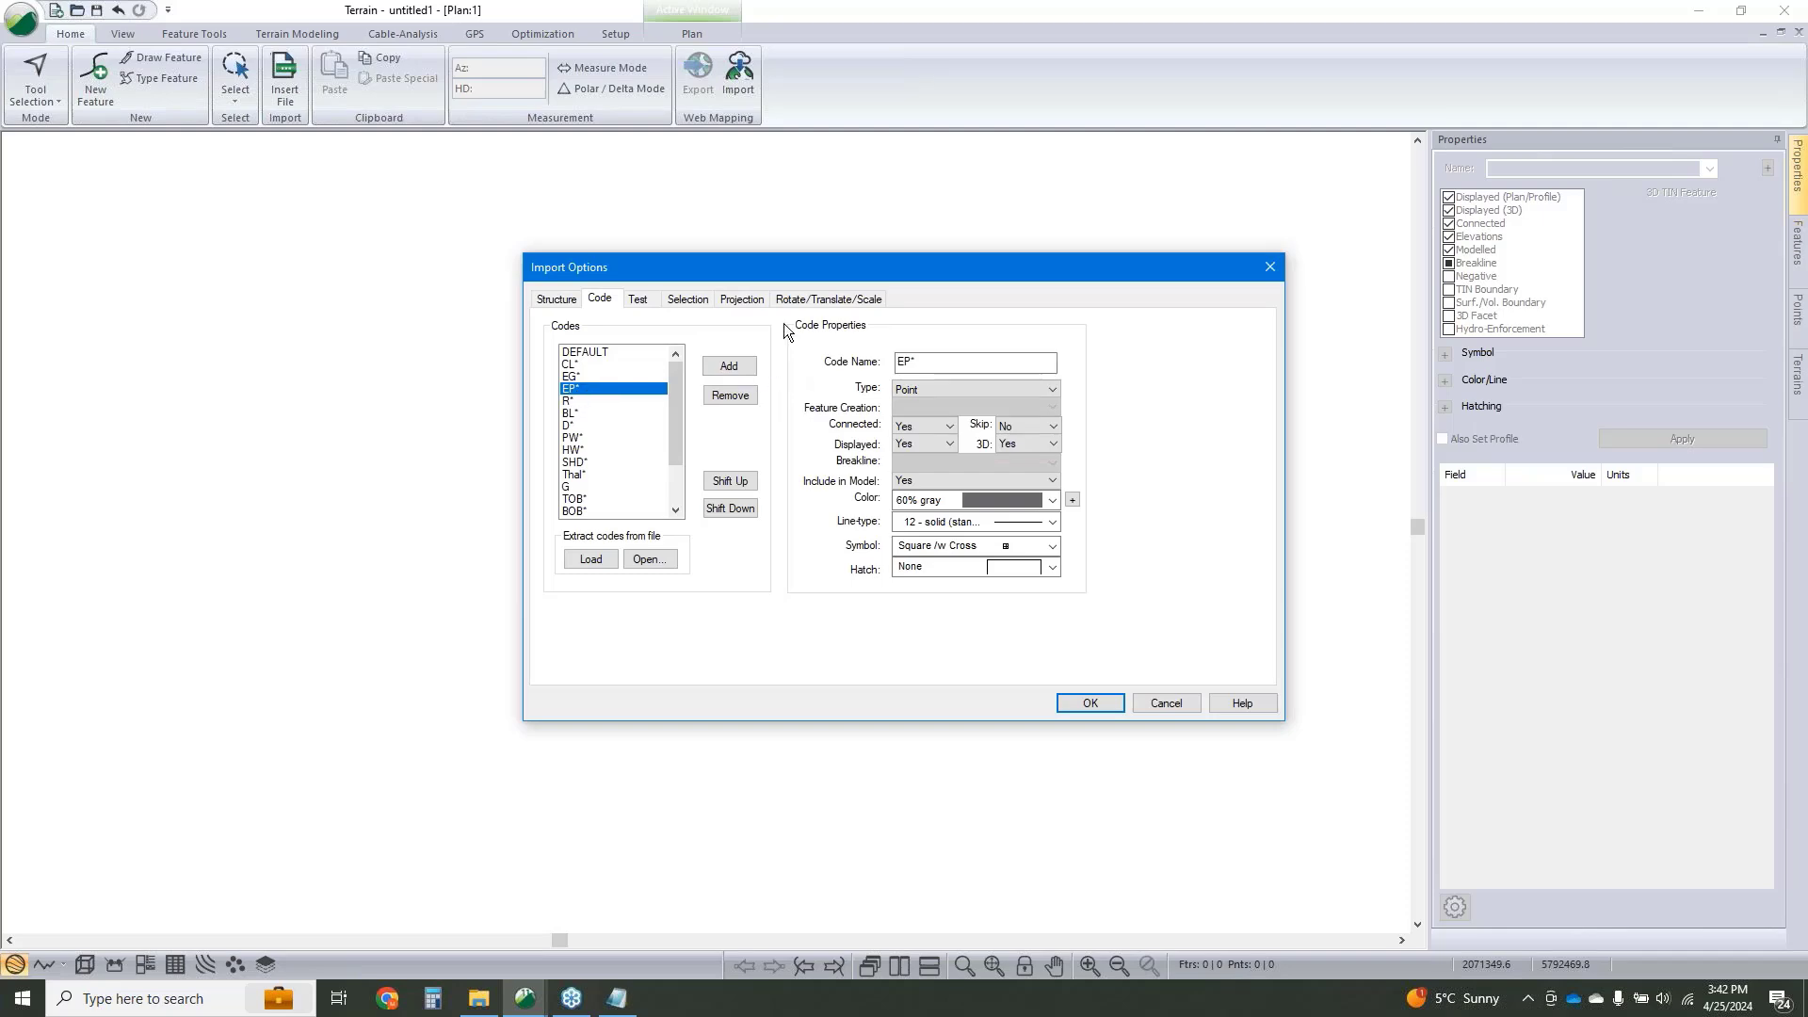
left_click(1090, 702)
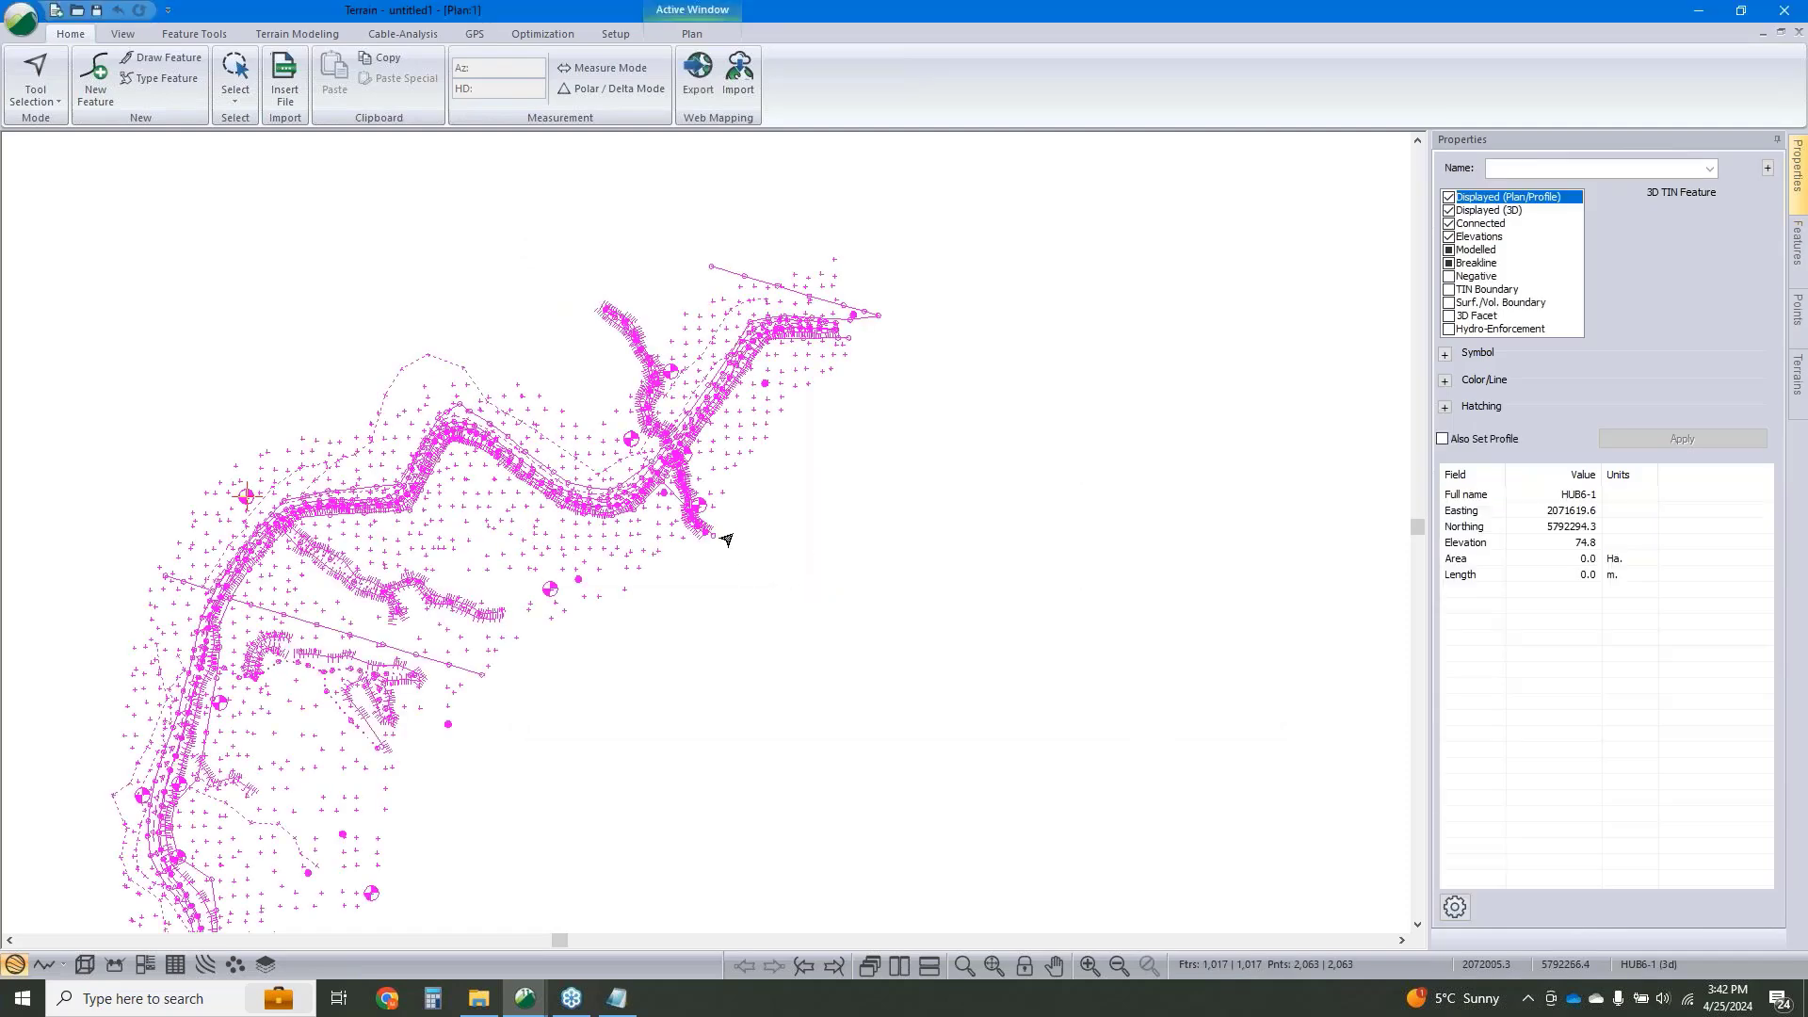
middle_click_drag(534, 529, 956, 365)
left_click(1093, 492)
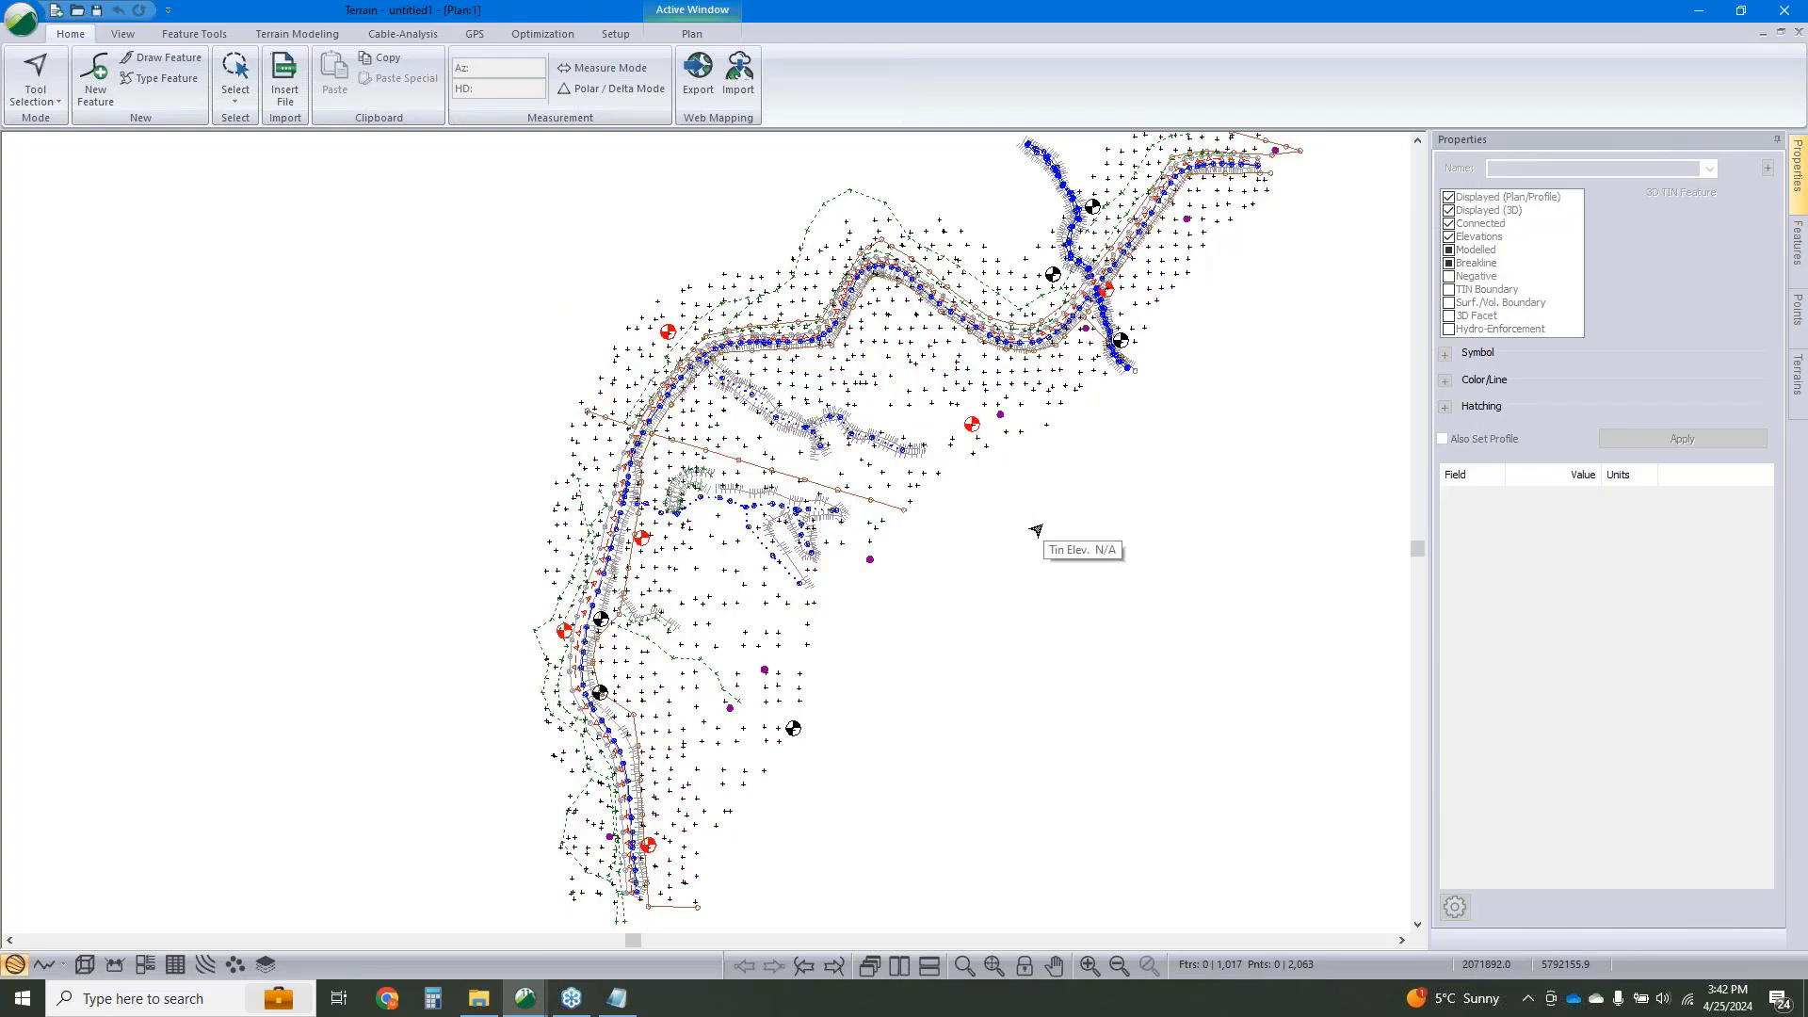
Select the HUB3 point in plan and examine the imported survey in a rotated 3D view.
left_click(636, 544)
left_click(711, 592)
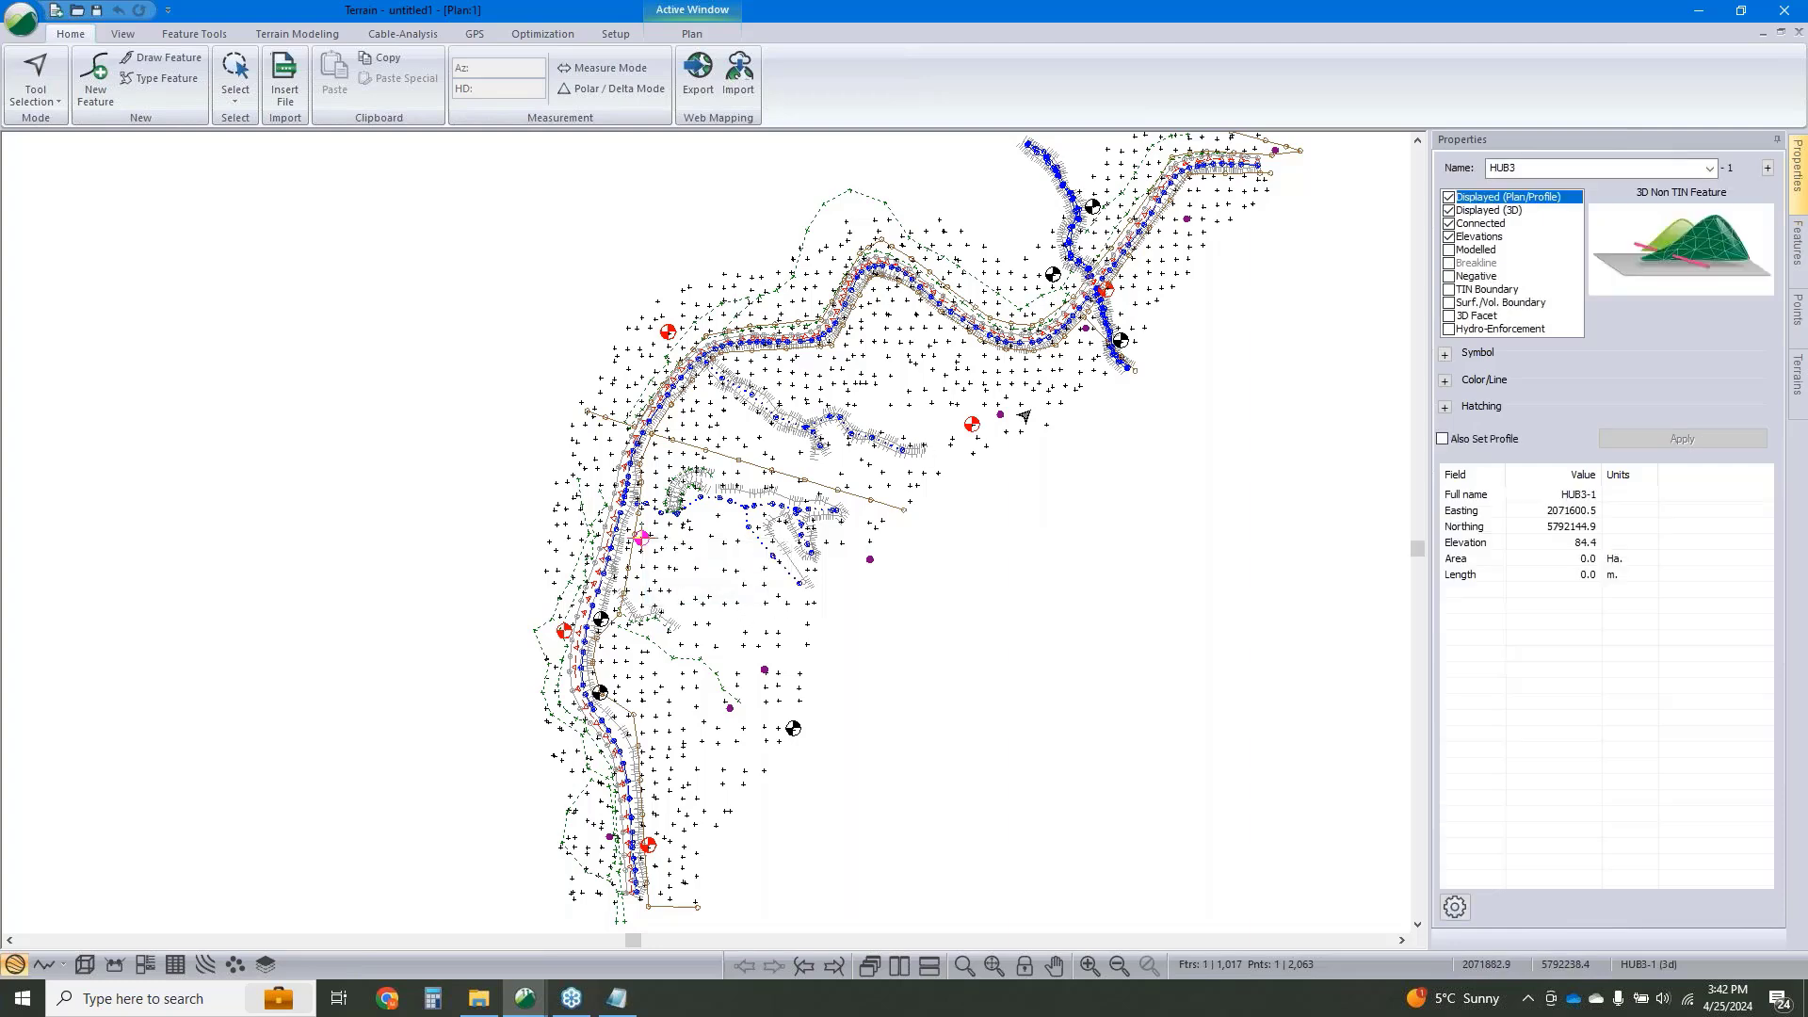
left_click(84, 963)
left_click_drag(845, 692, 993, 626)
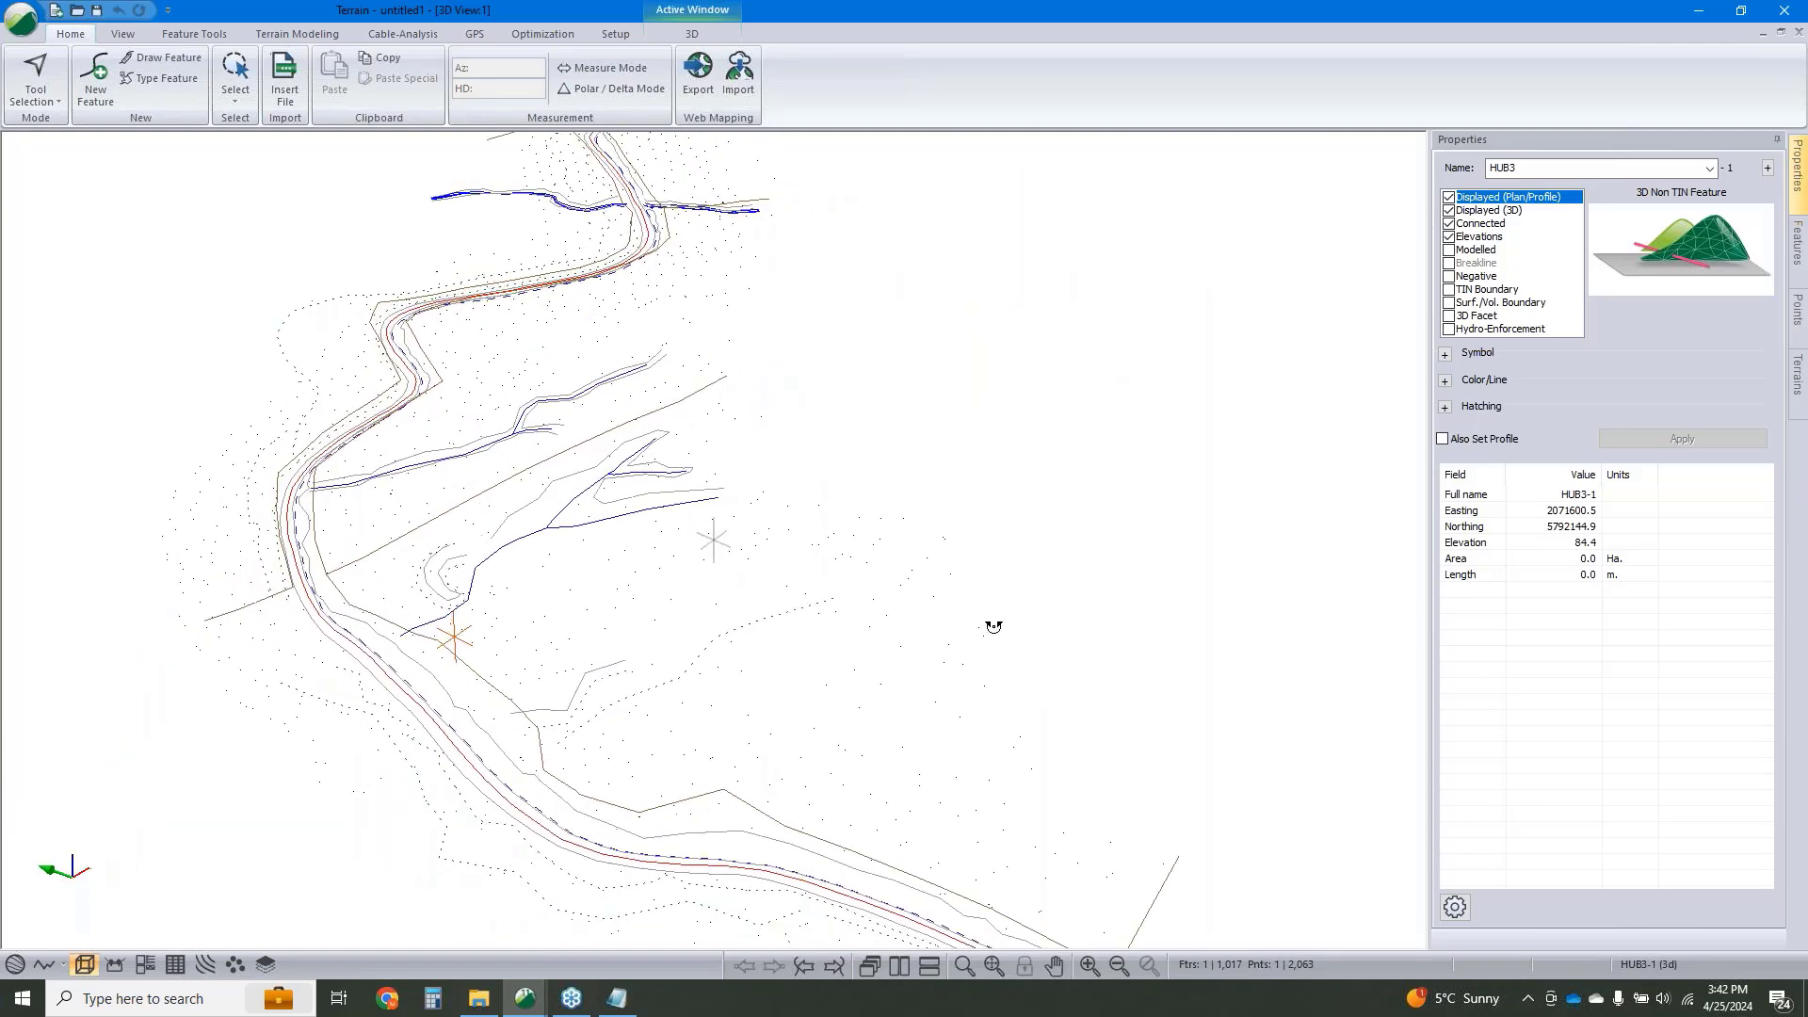
Generate a terrain model with major and minor contours from the imported survey features.
left_click(296, 33)
left_click(32, 73)
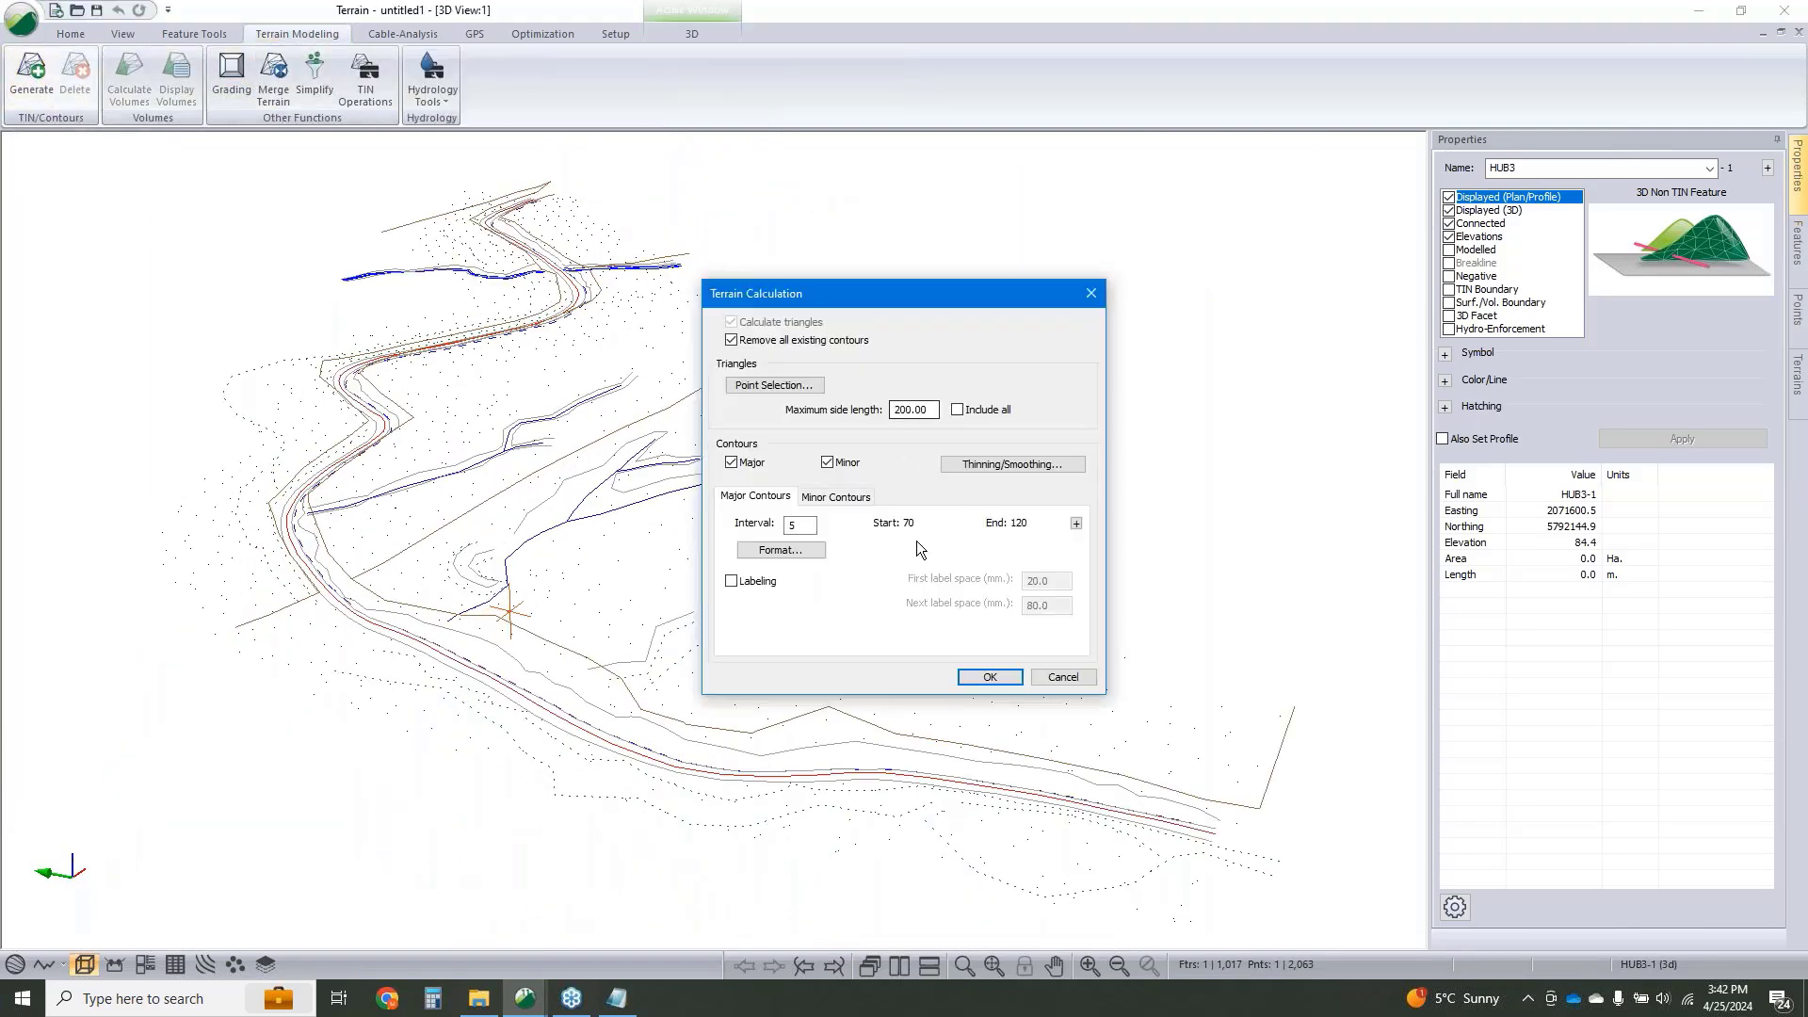
left_click(987, 677)
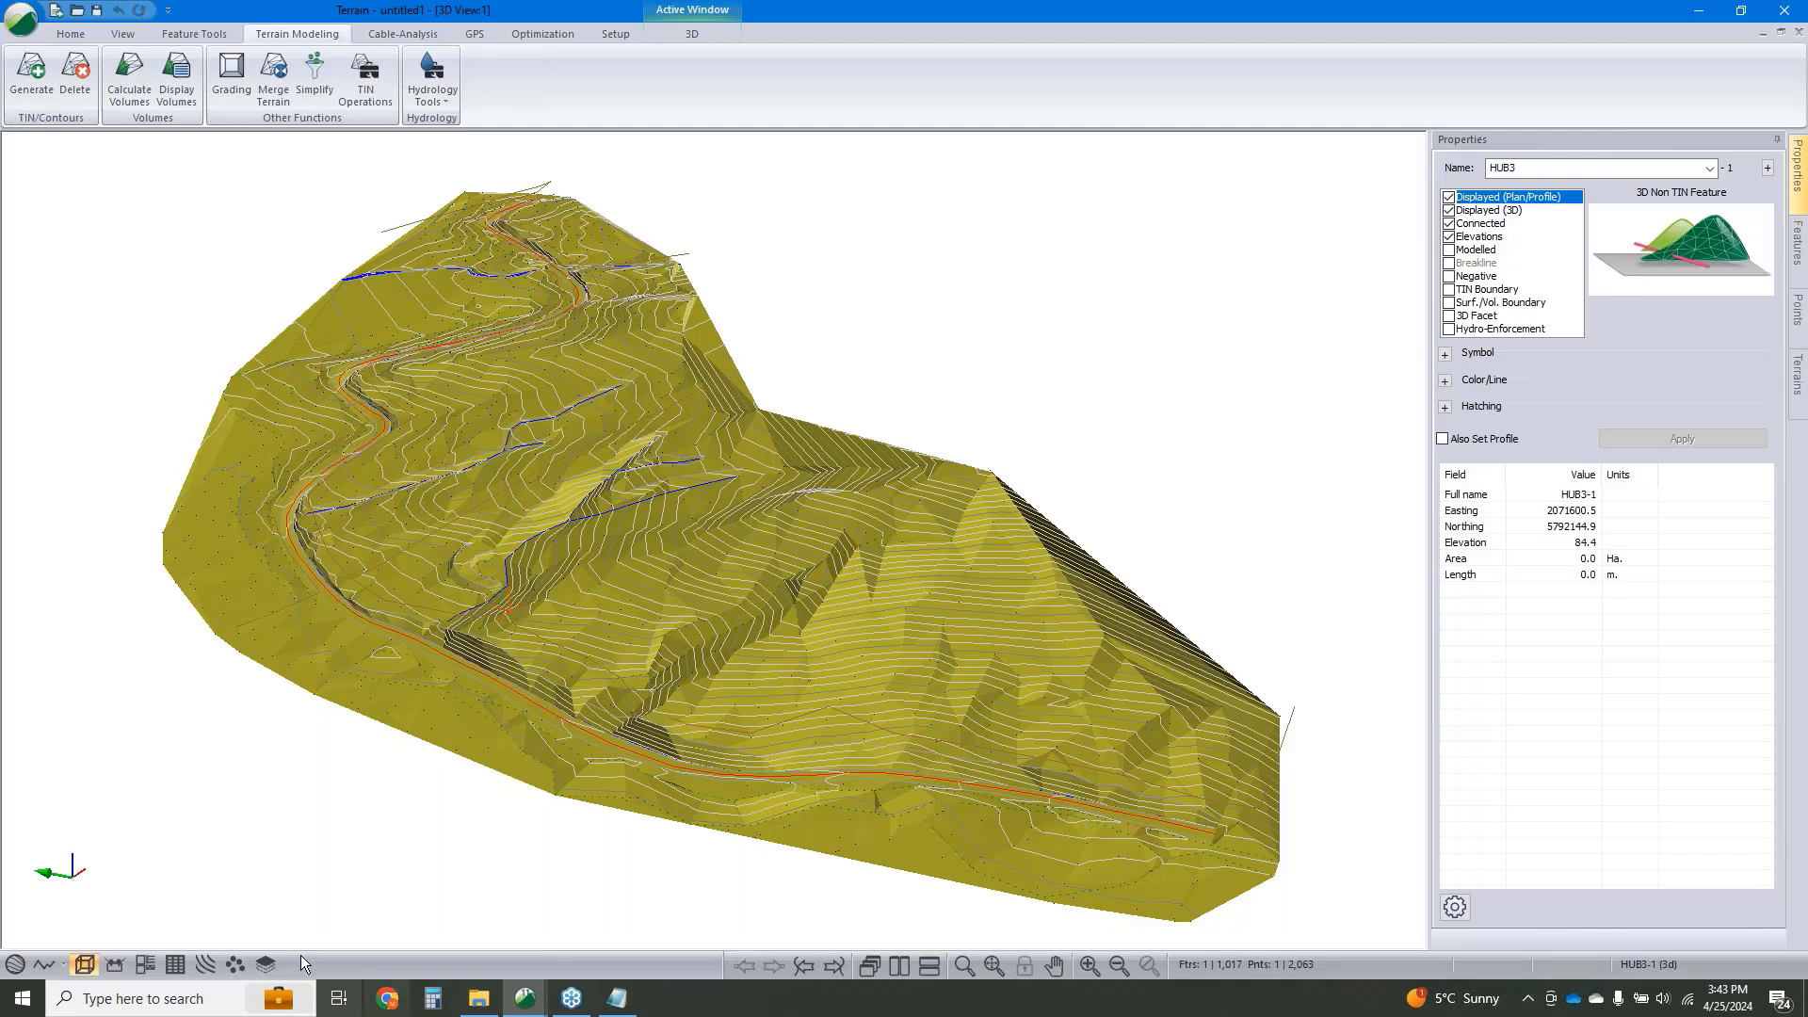
Switch to the Simple.terx terrain and maximize its 3D view.
left_click(525, 997)
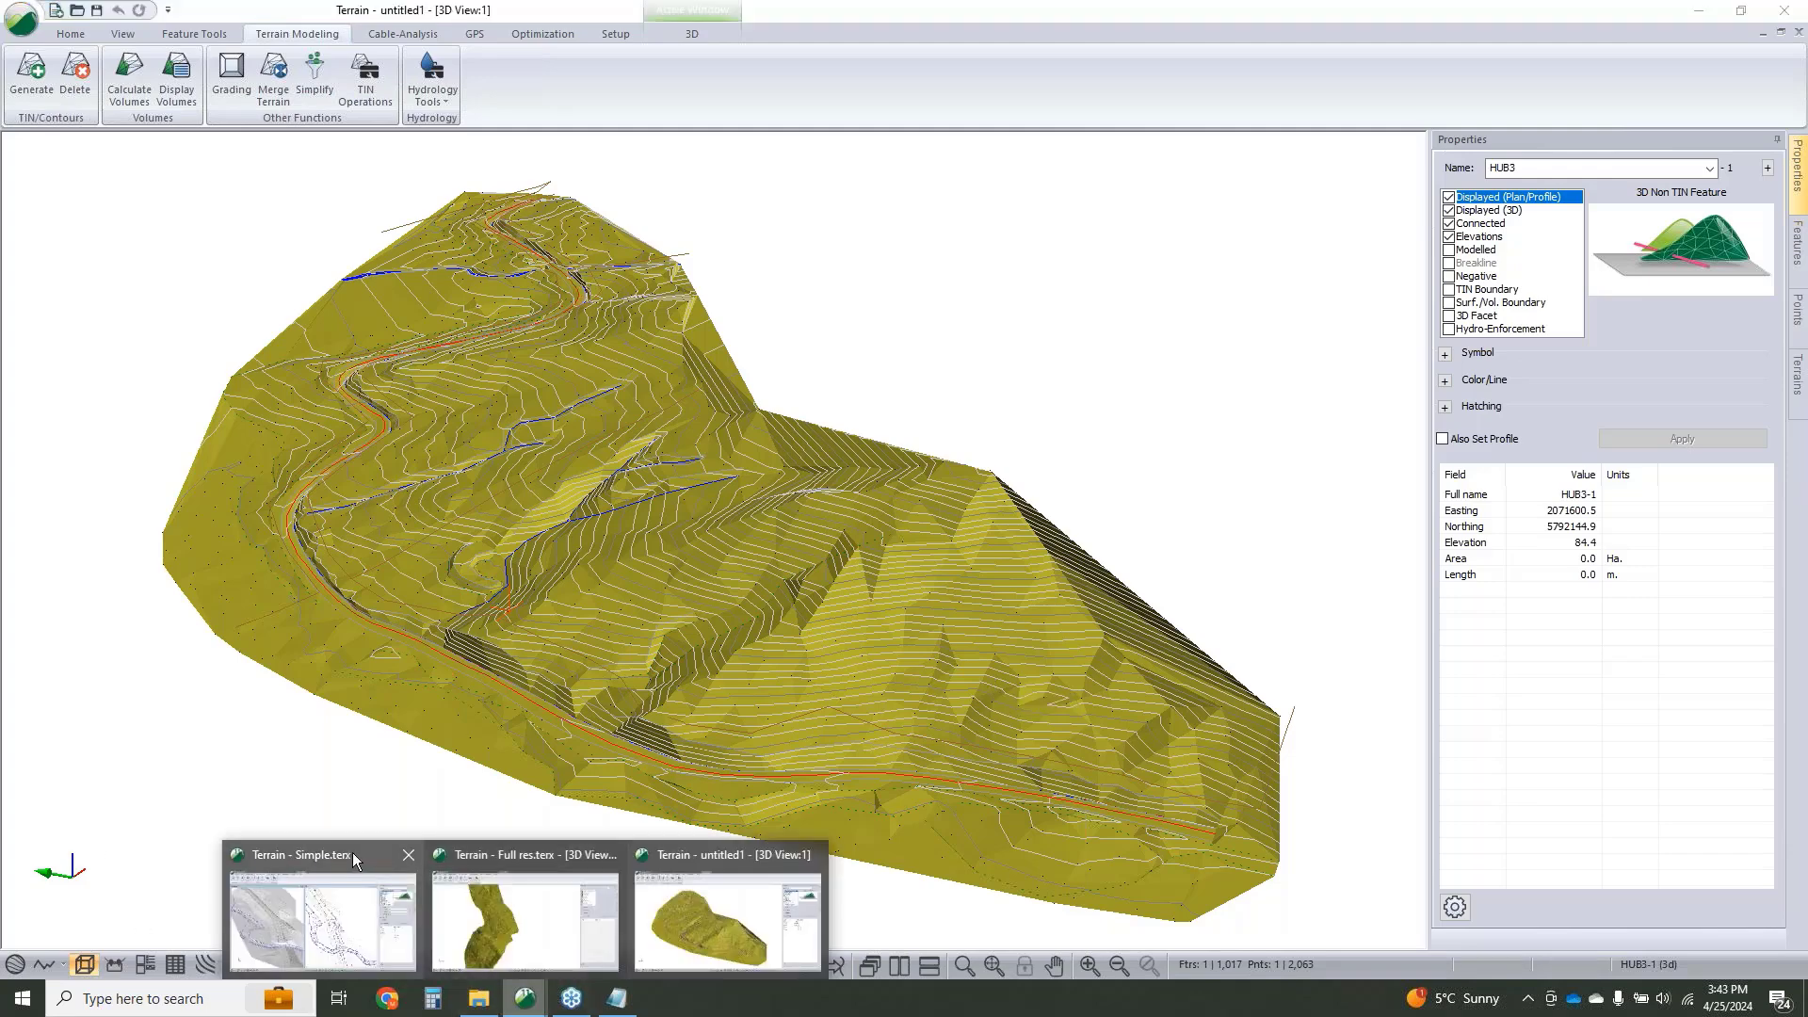
left_click(352, 851)
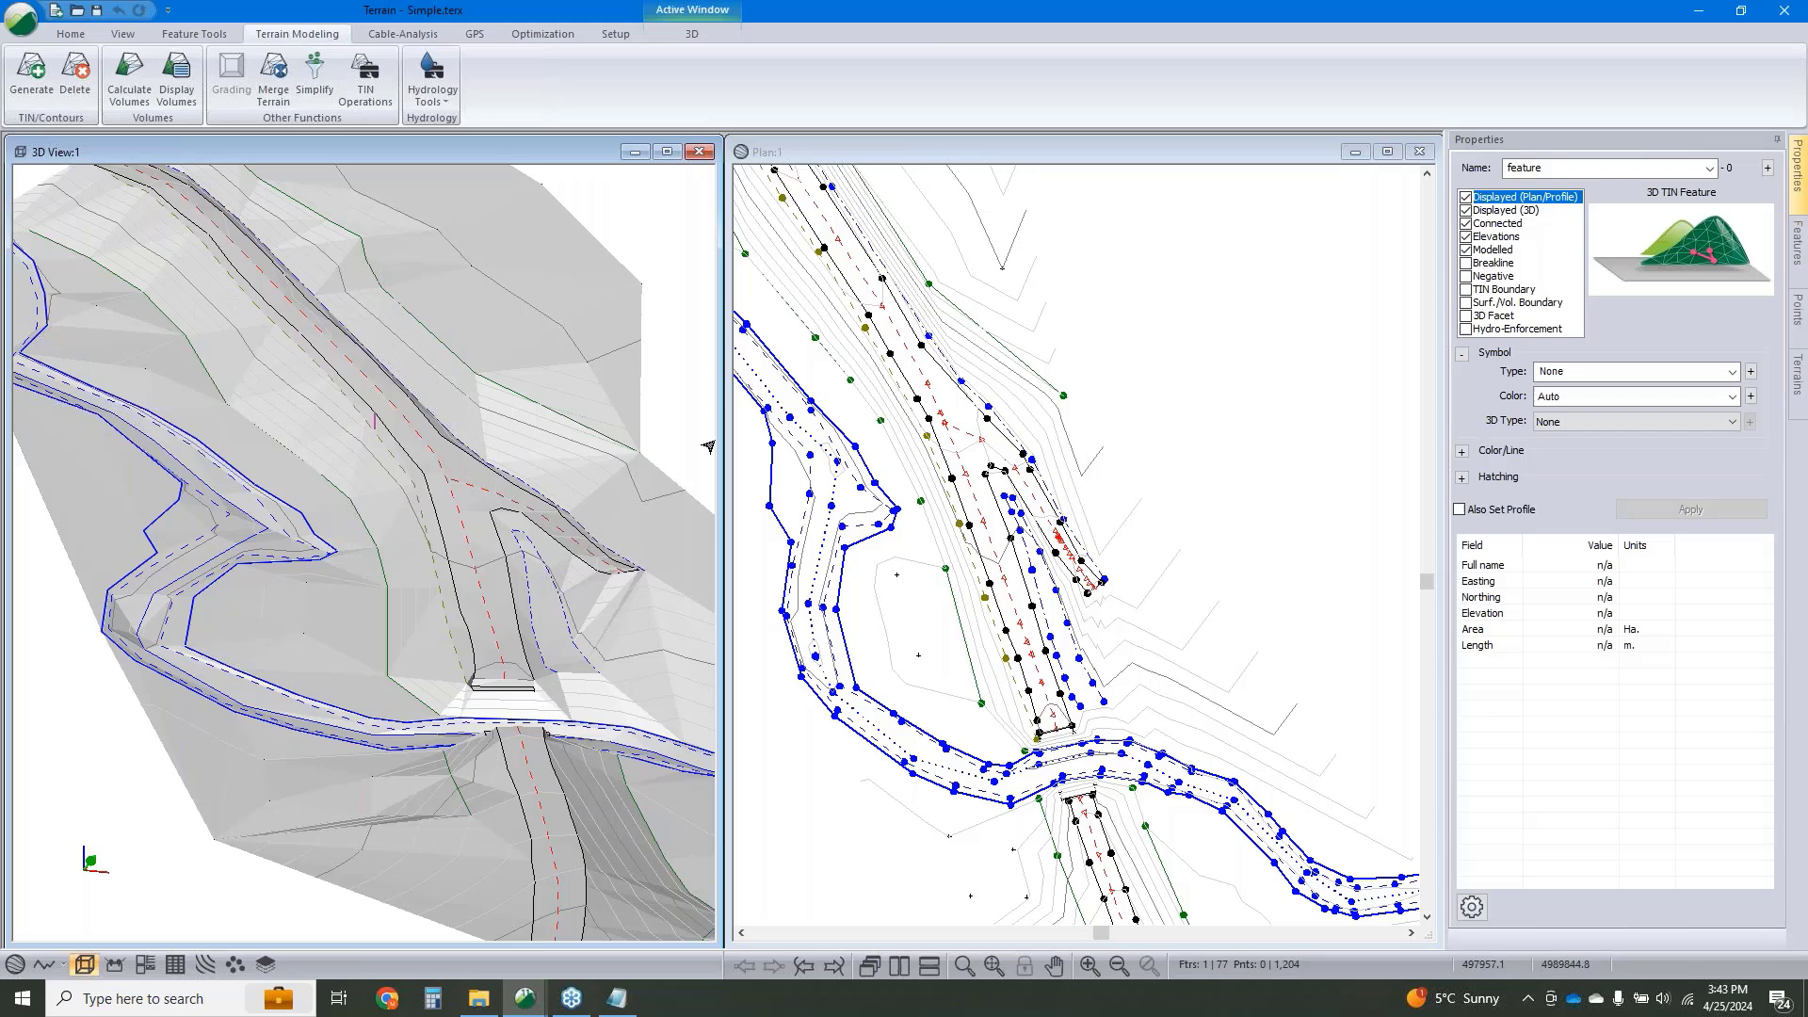
left_click(666, 152)
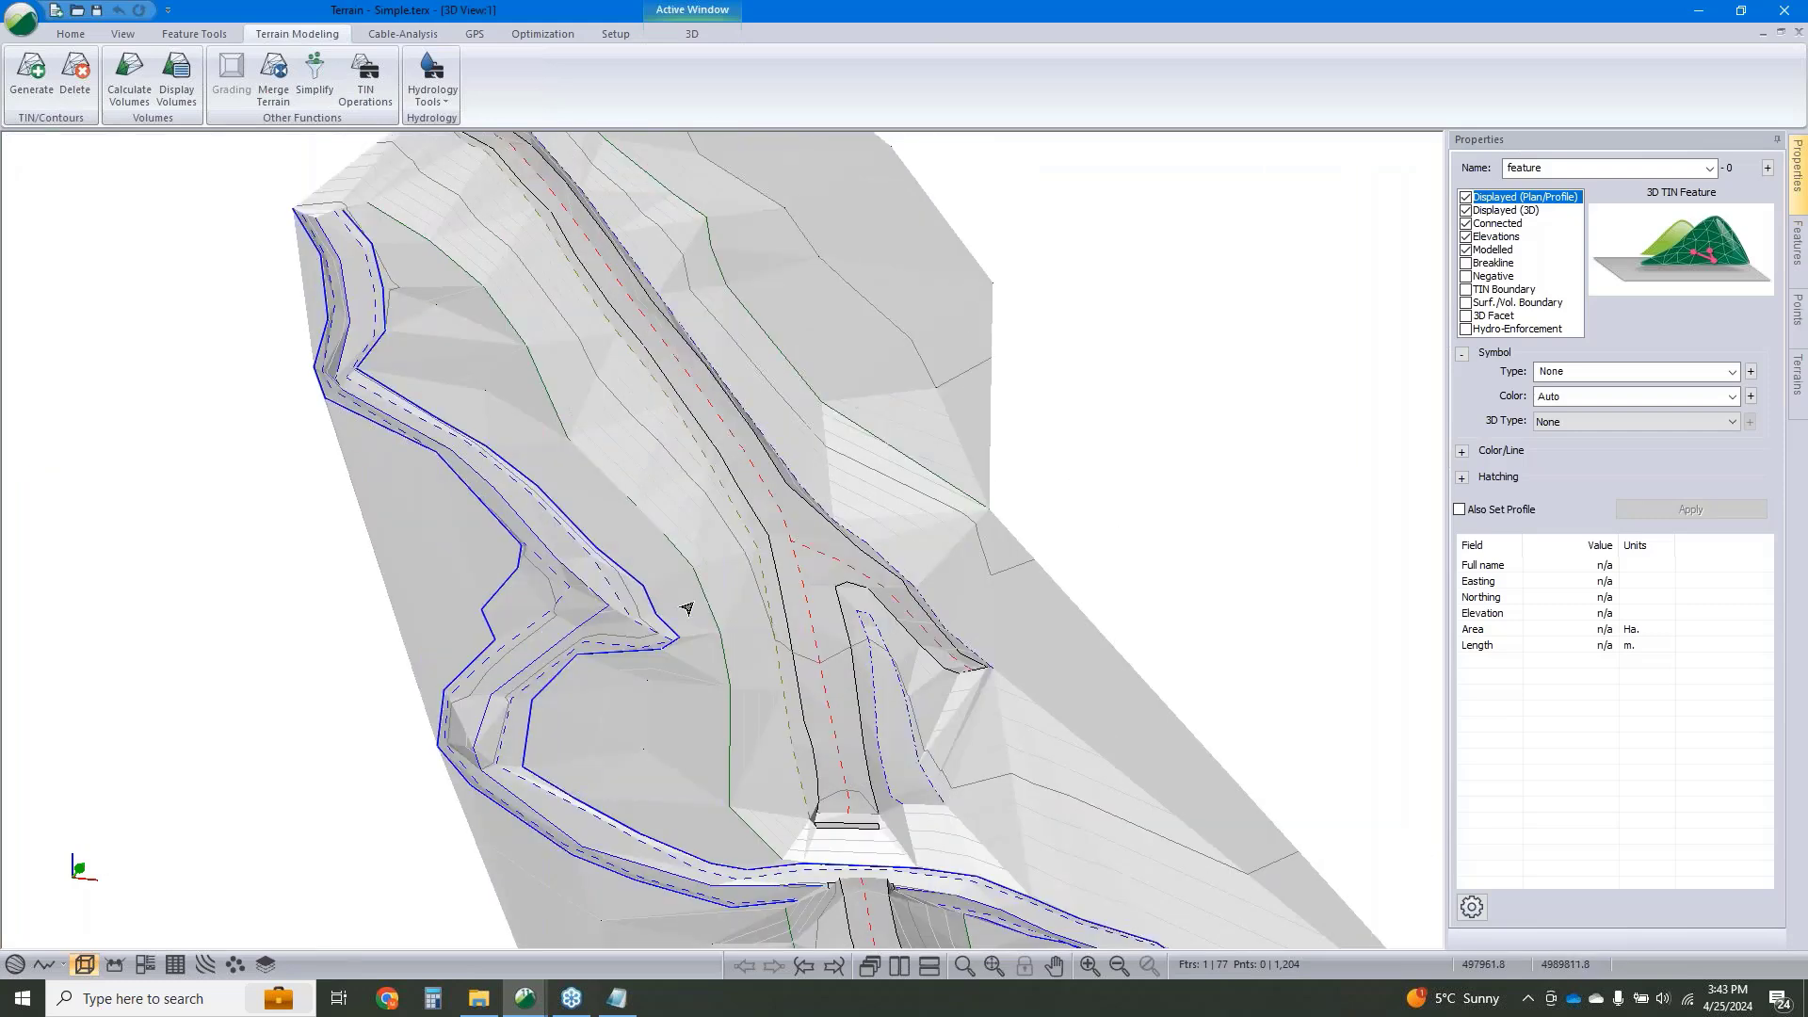
middle_click_drag(718, 605, 754, 584)
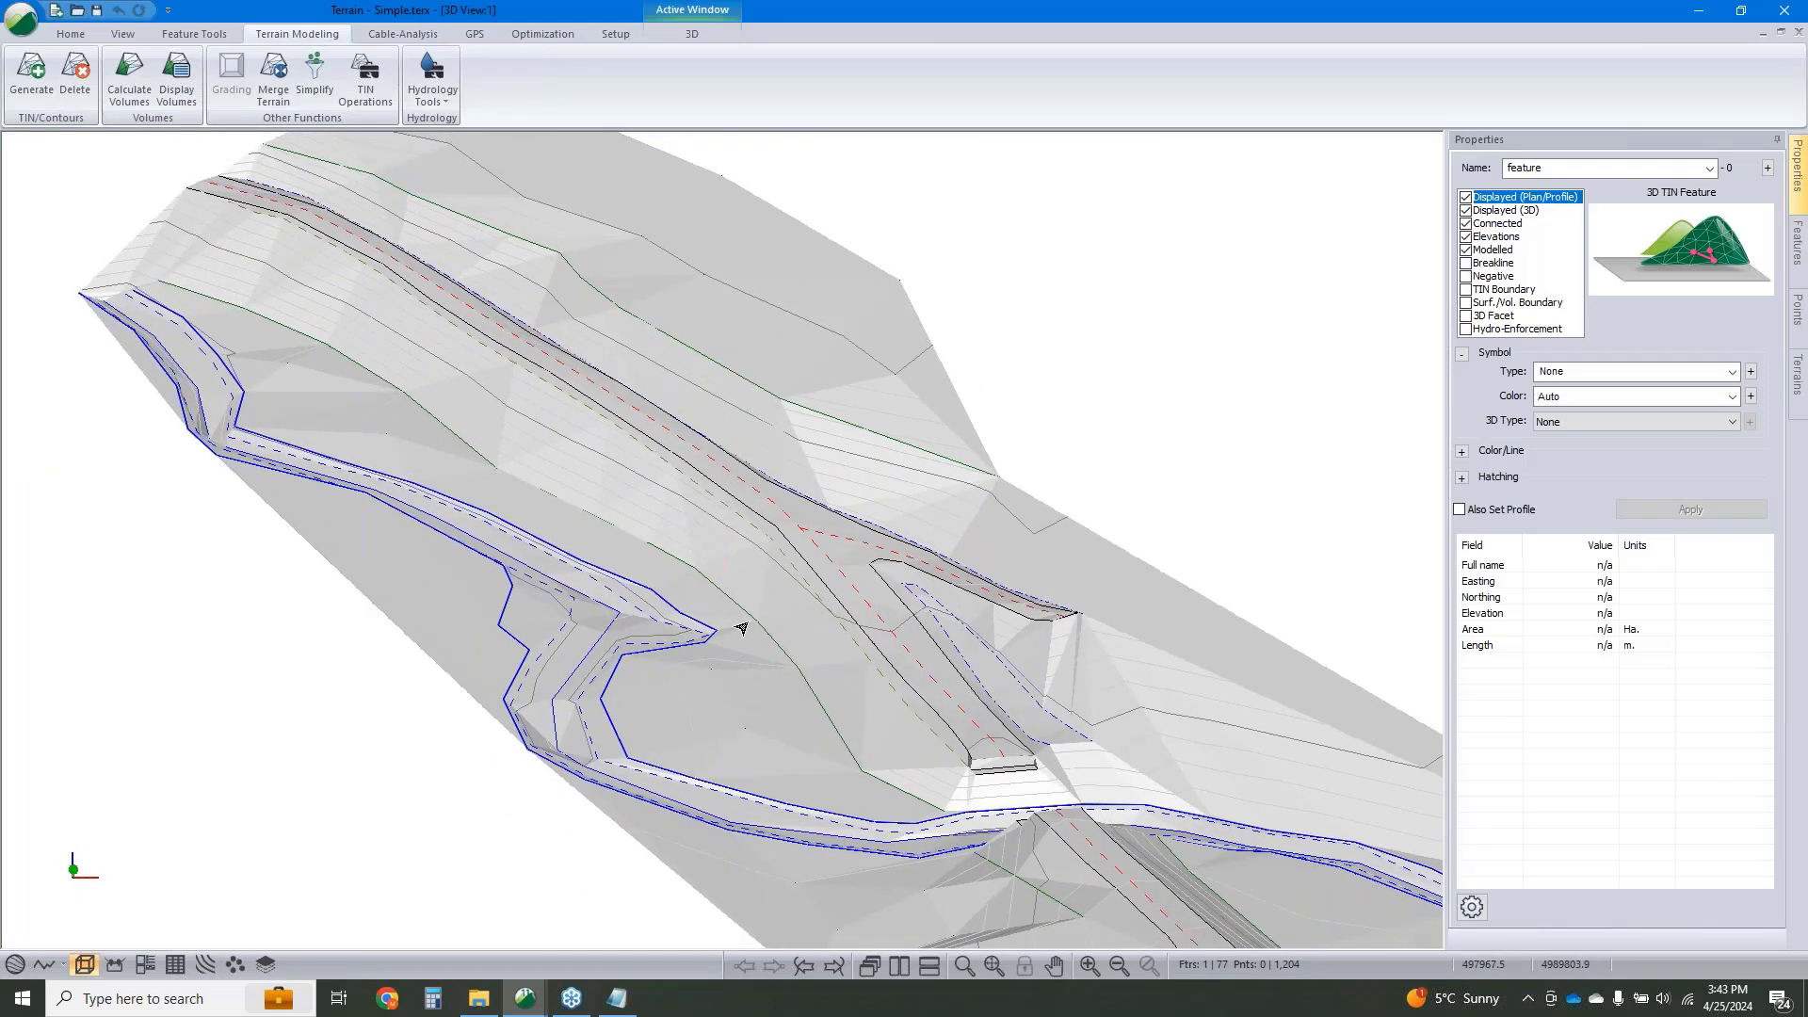
Select the BL1 breakline beside the stream and delete the terrain's contours while keeping the terrain model.
left_click(746, 618)
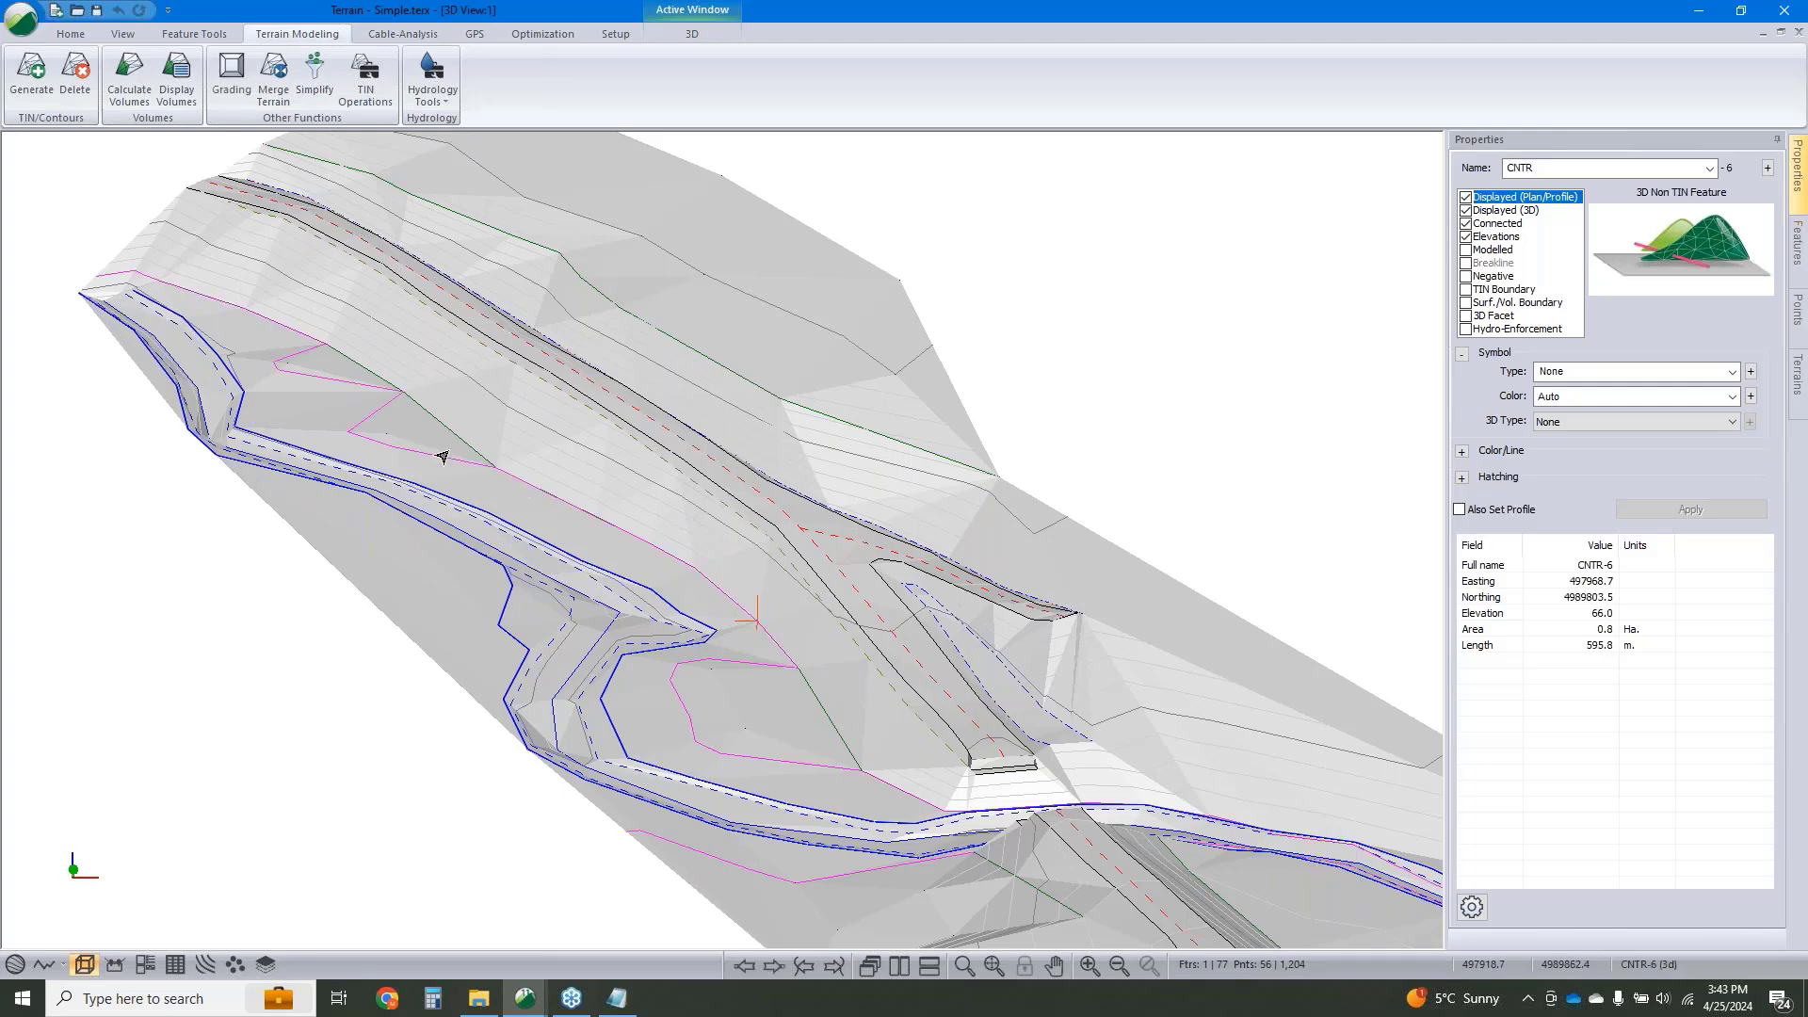
left_click(487, 461)
left_click(75, 75)
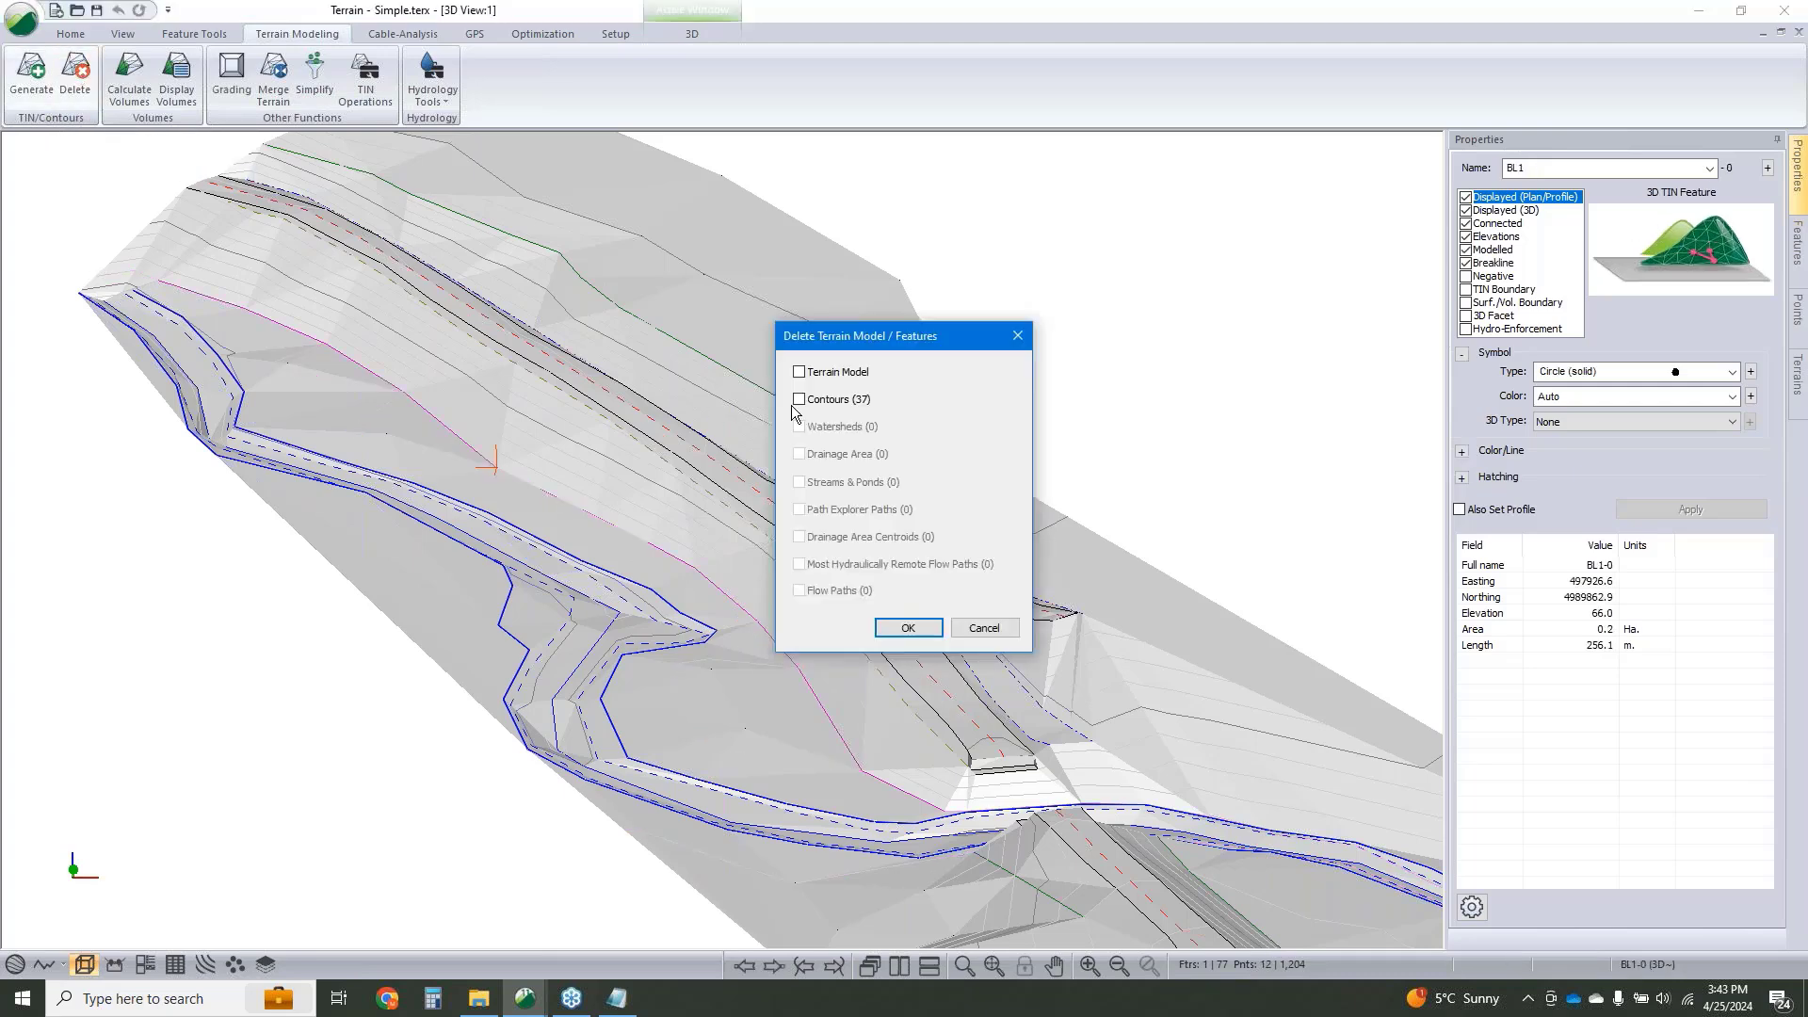
left_click(800, 399)
left_click(908, 627)
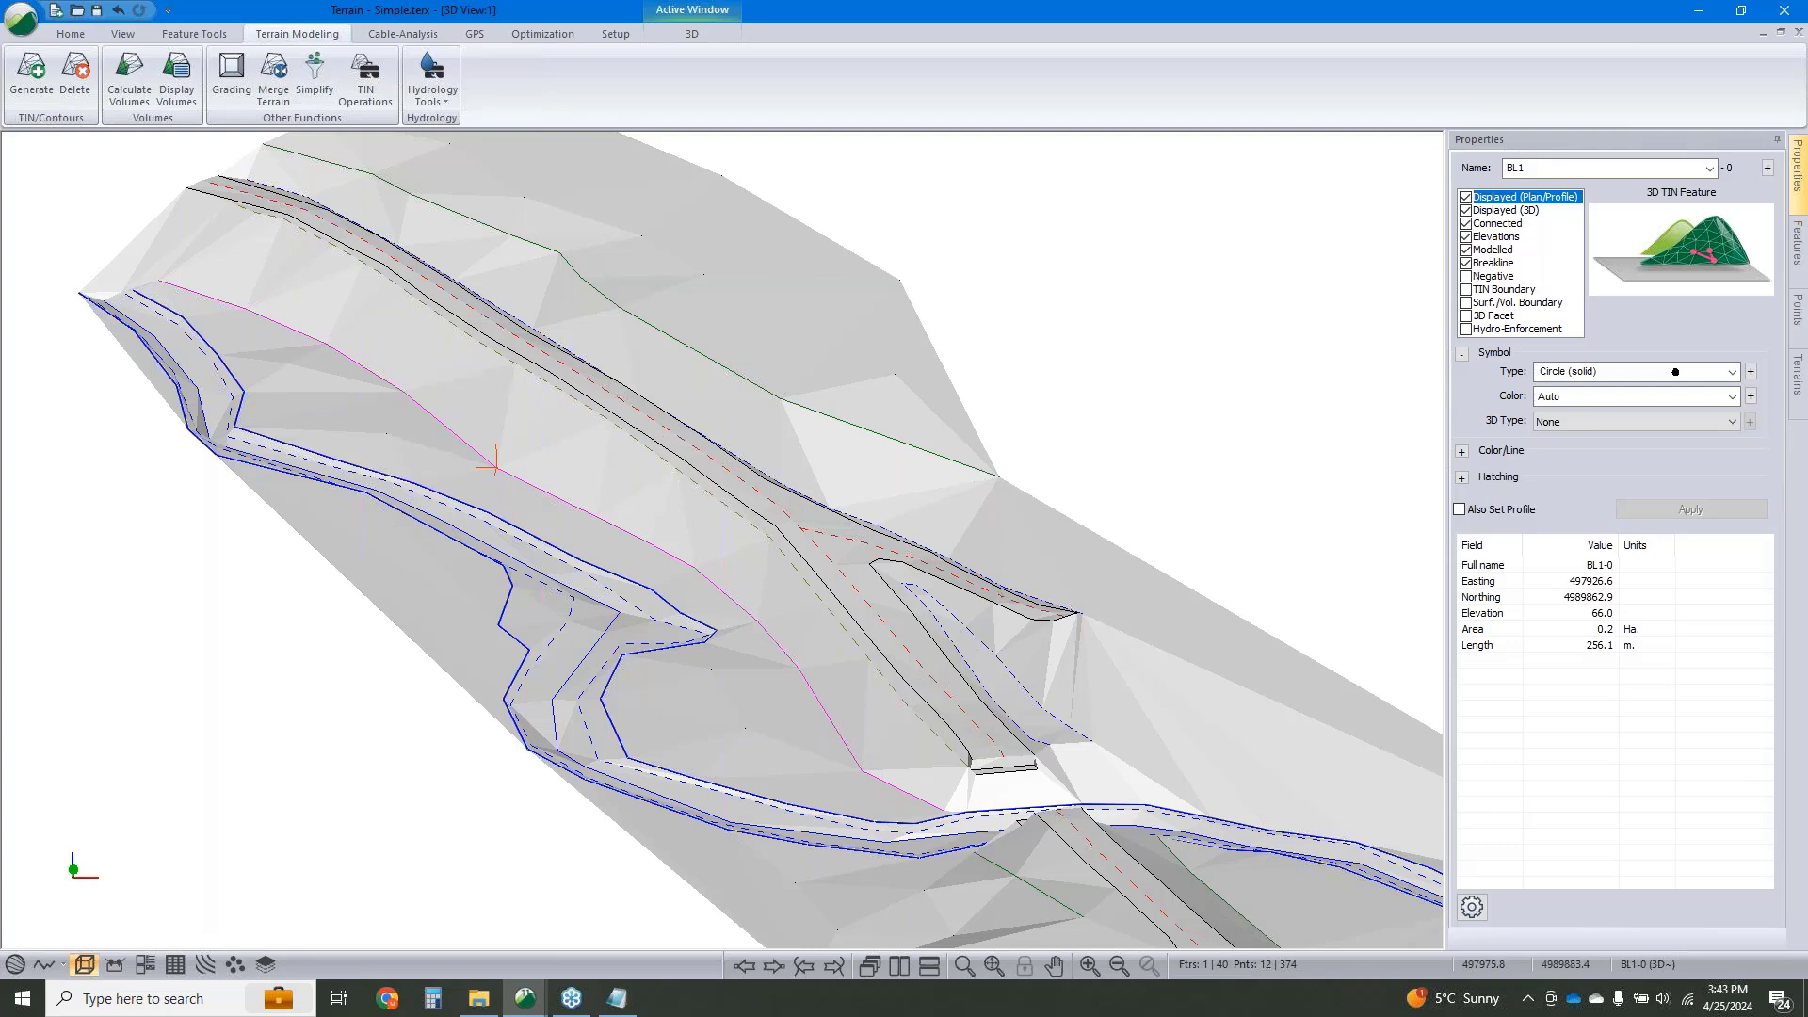
Turn off the Breakline property of BL1 and give it a 3D Sphere symbol with scale factor 5.
left_click(1466, 264)
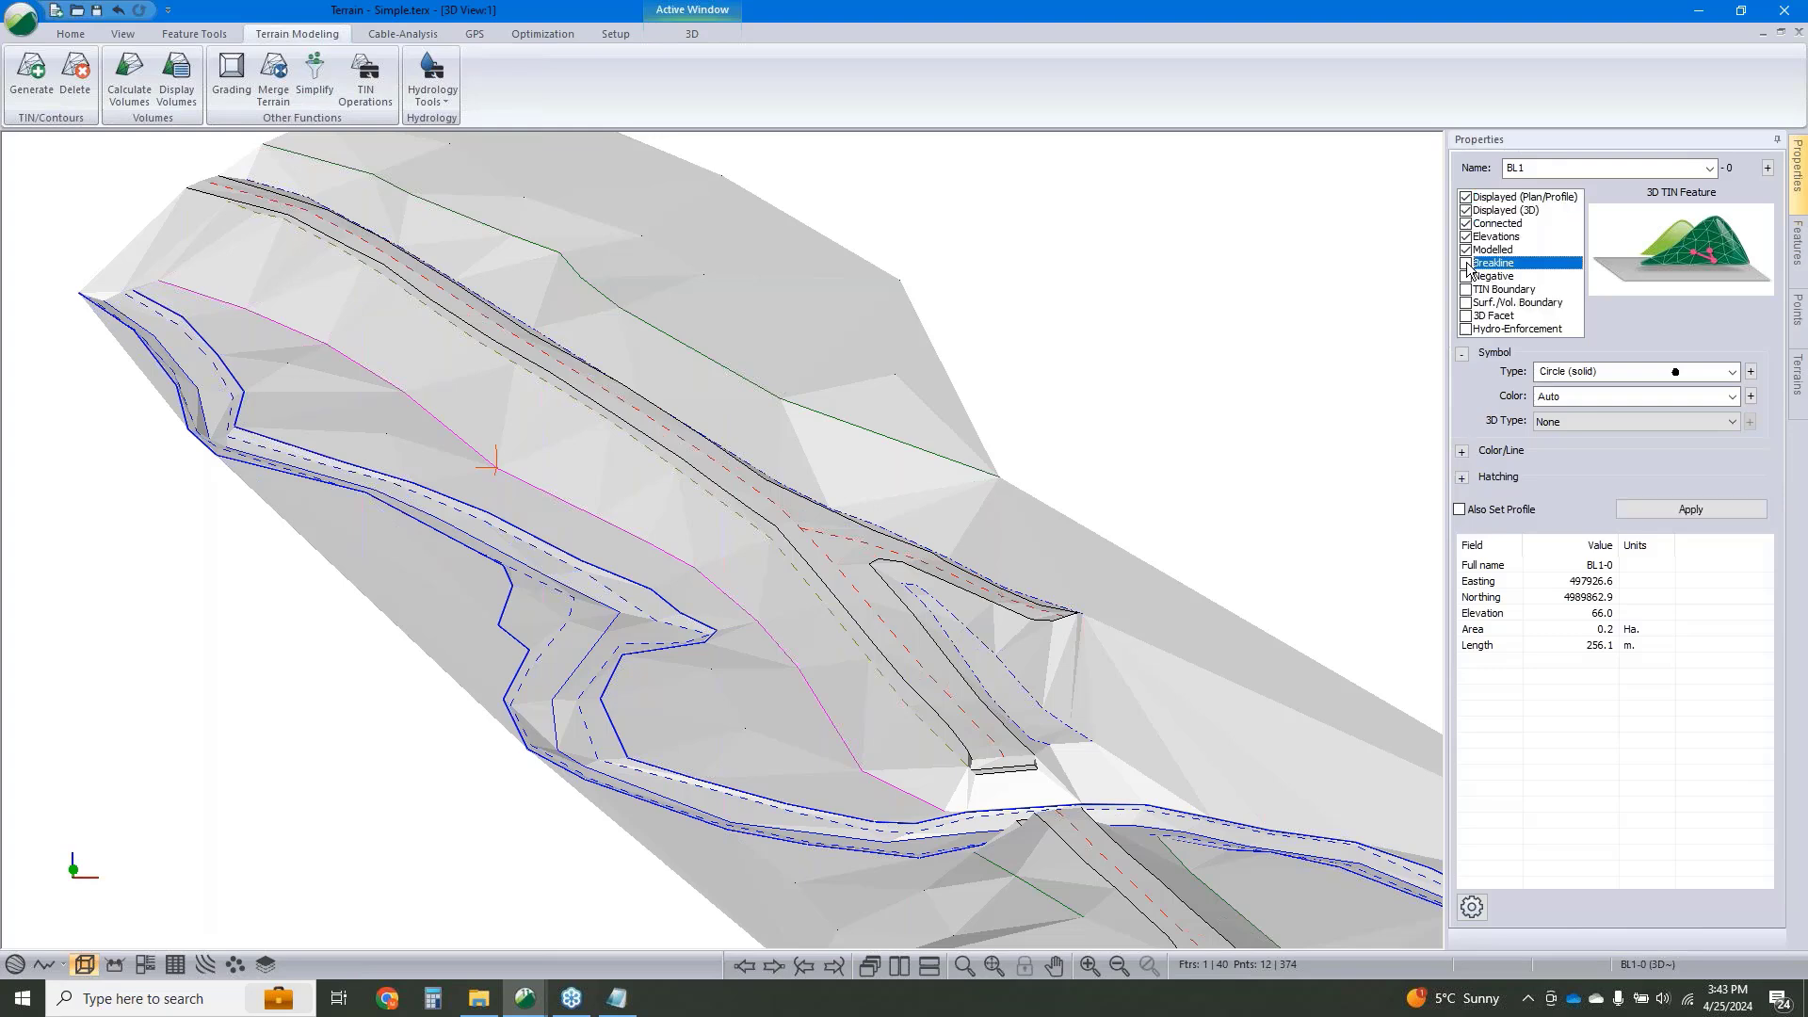
left_click(1659, 507)
left_click(1592, 422)
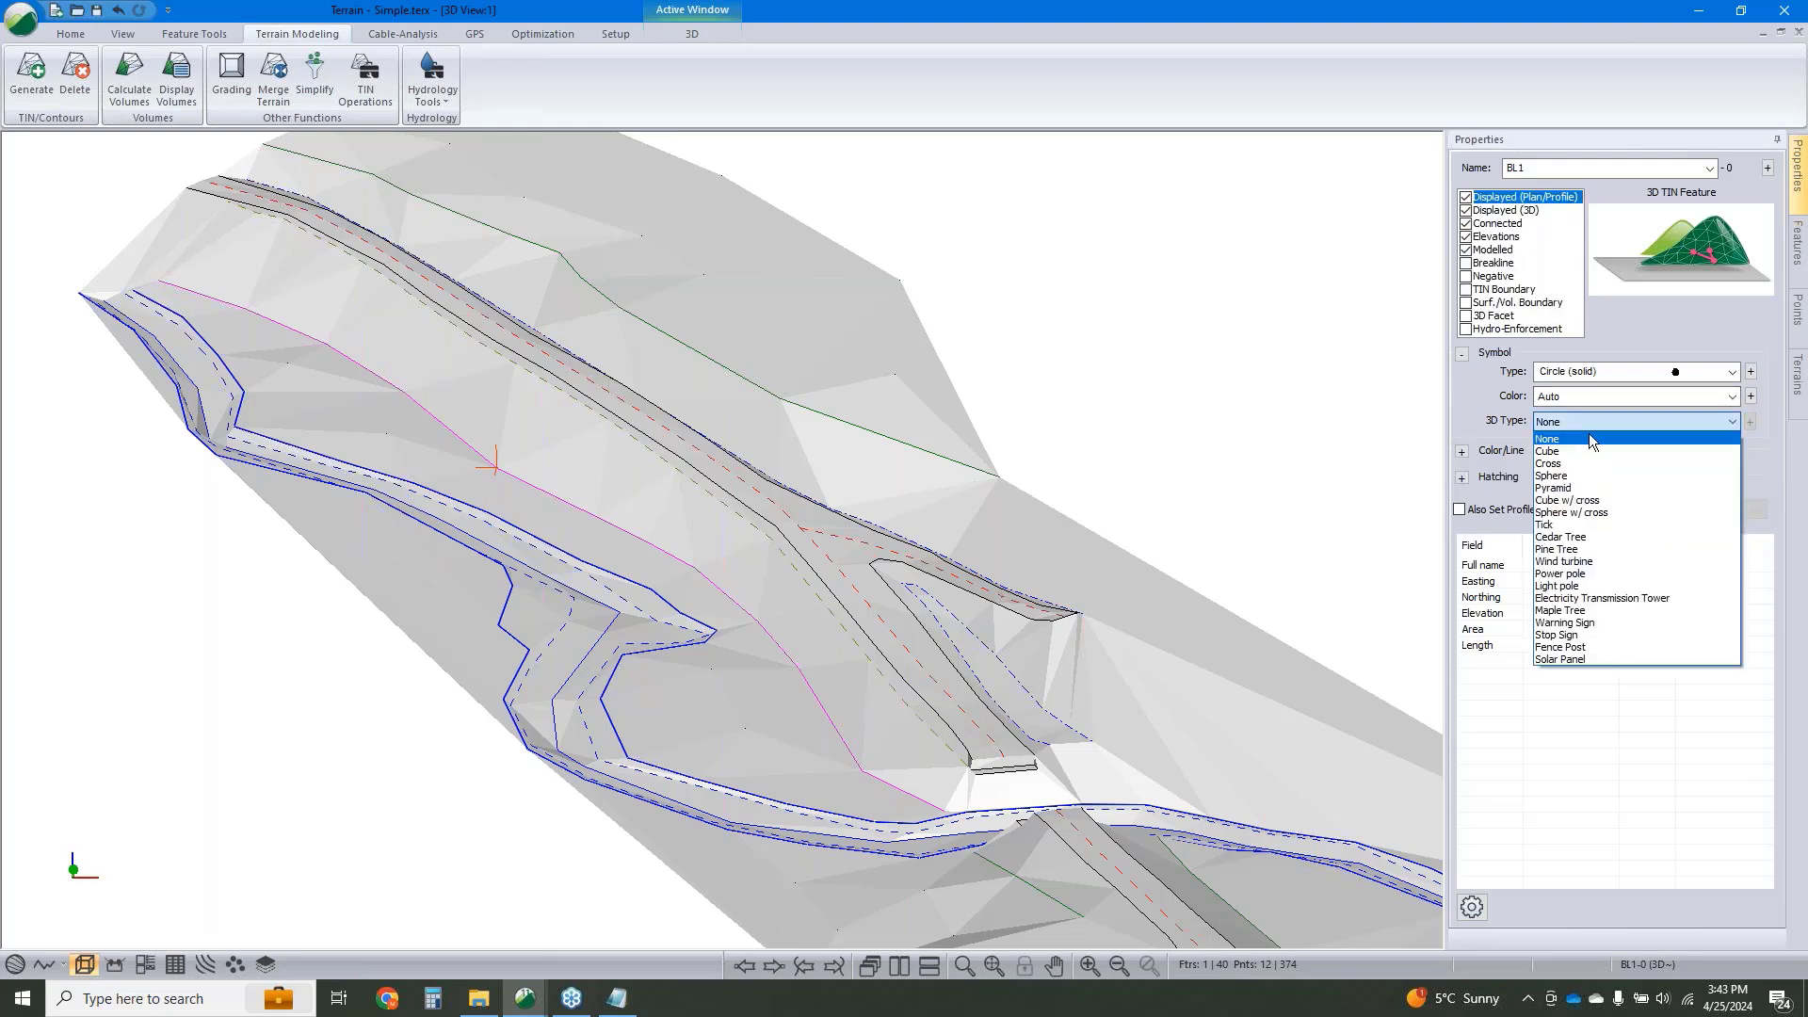
left_click(1573, 475)
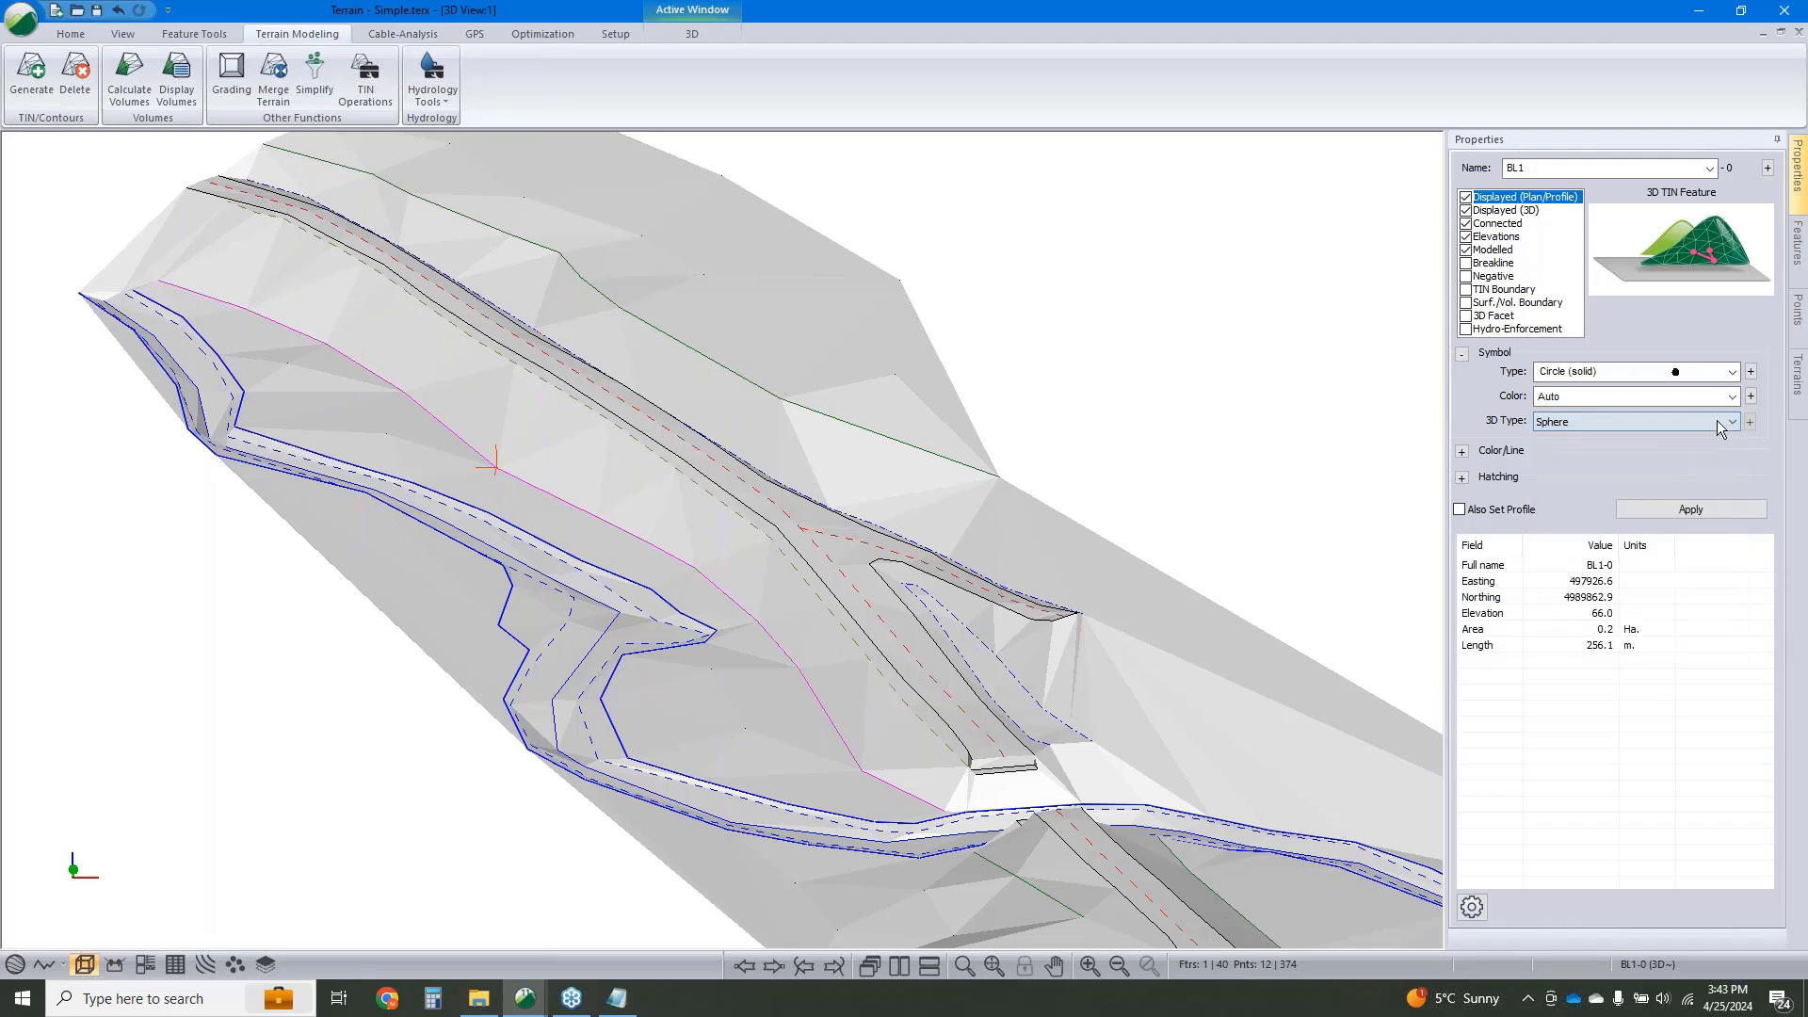
left_click(1748, 422)
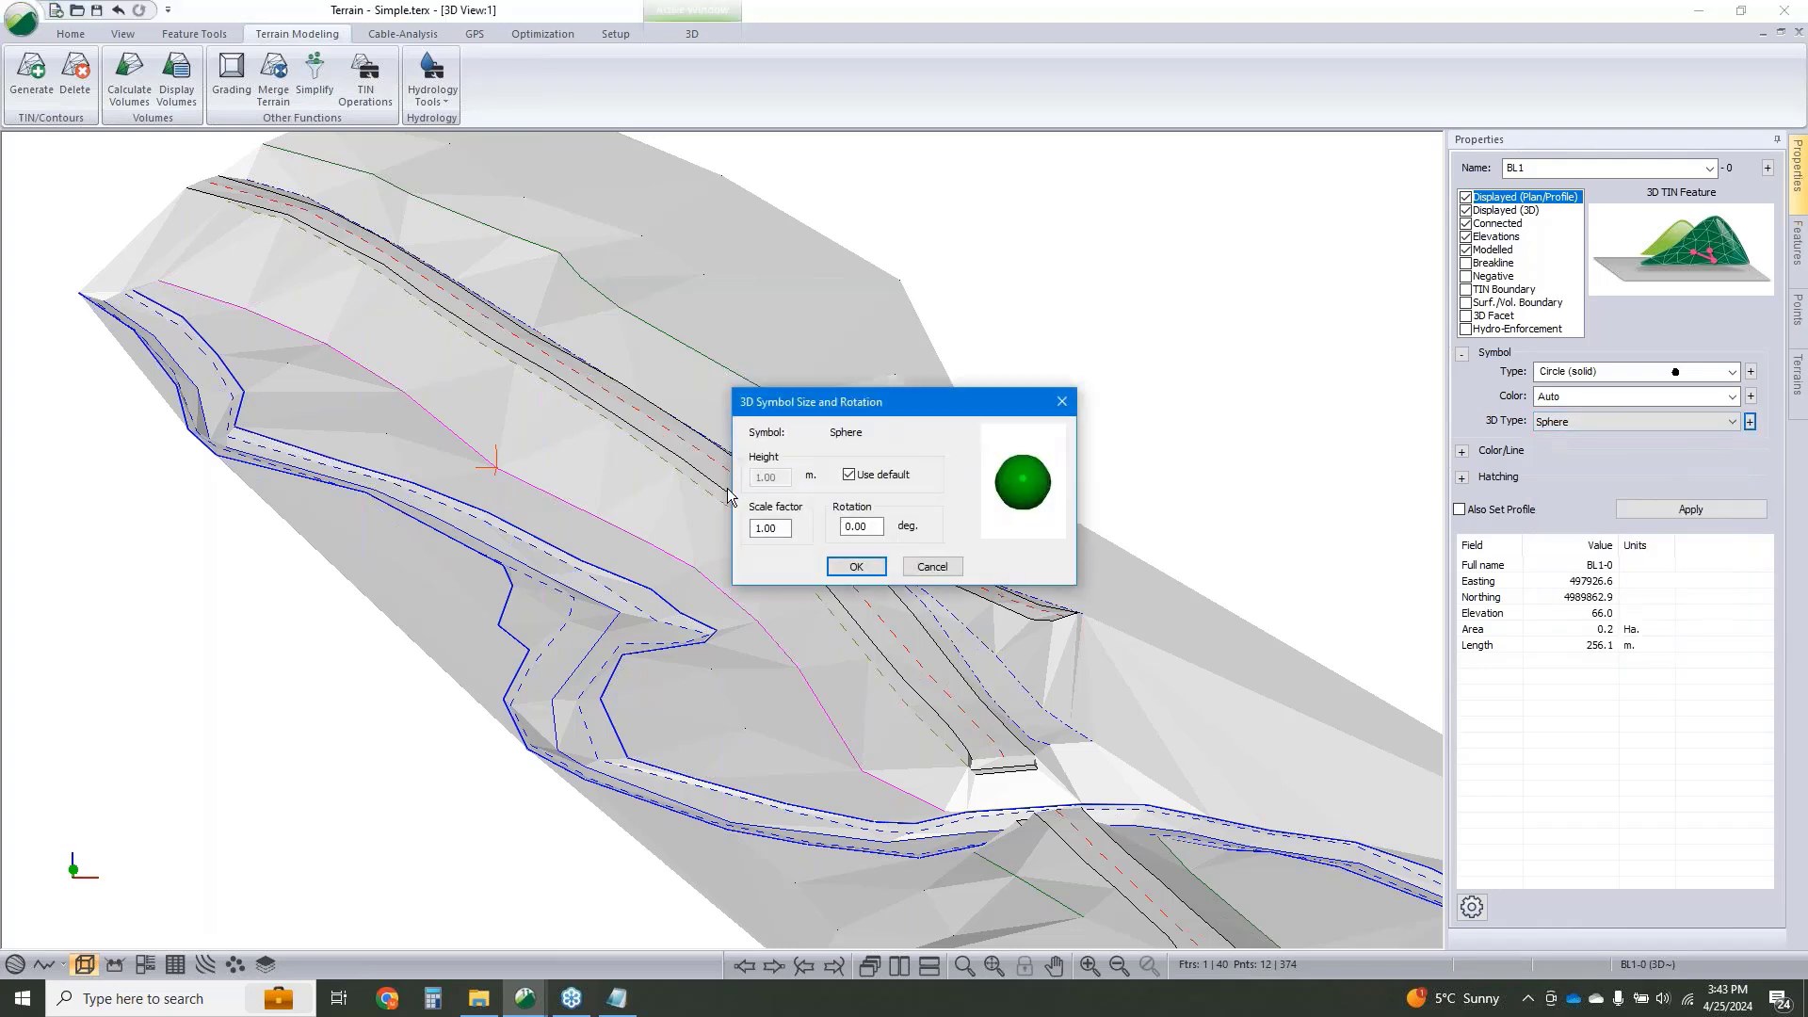
double_click(786, 527)
type("5")
left_click(856, 567)
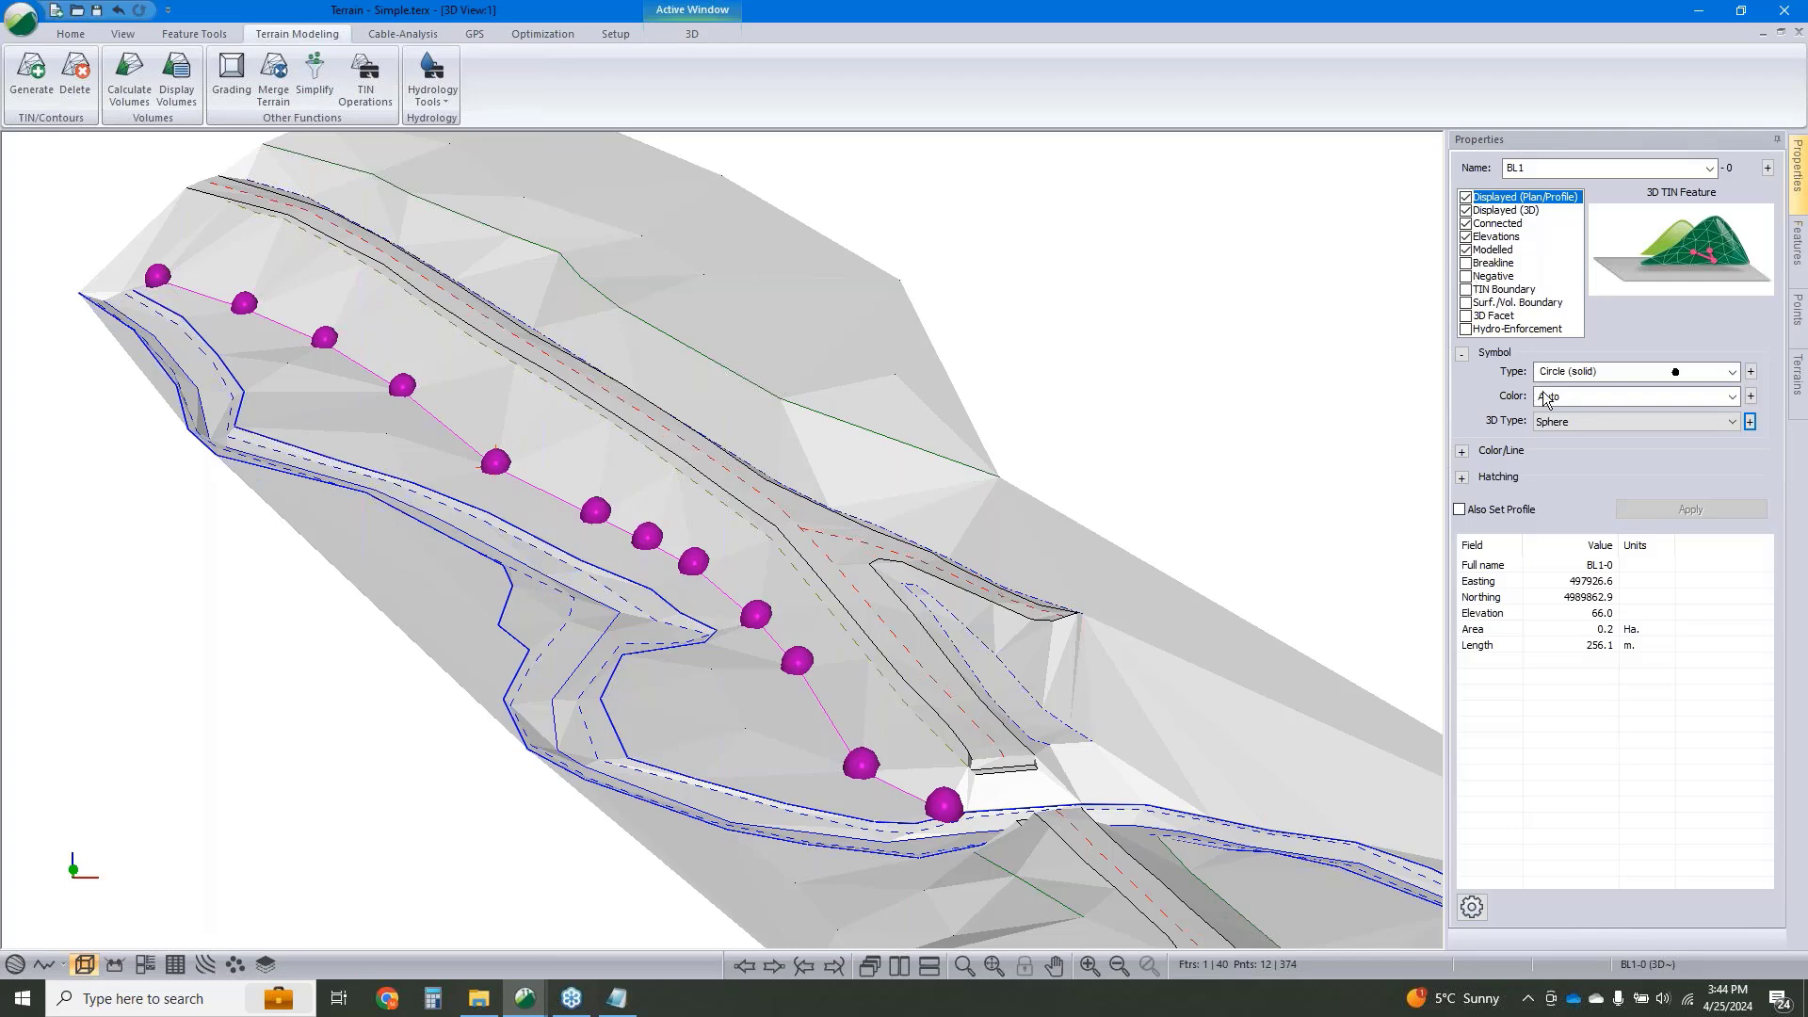
Regenerate the terrain model and contours with BL1 modelled as plain points instead of a breakline.
left_click(24, 73)
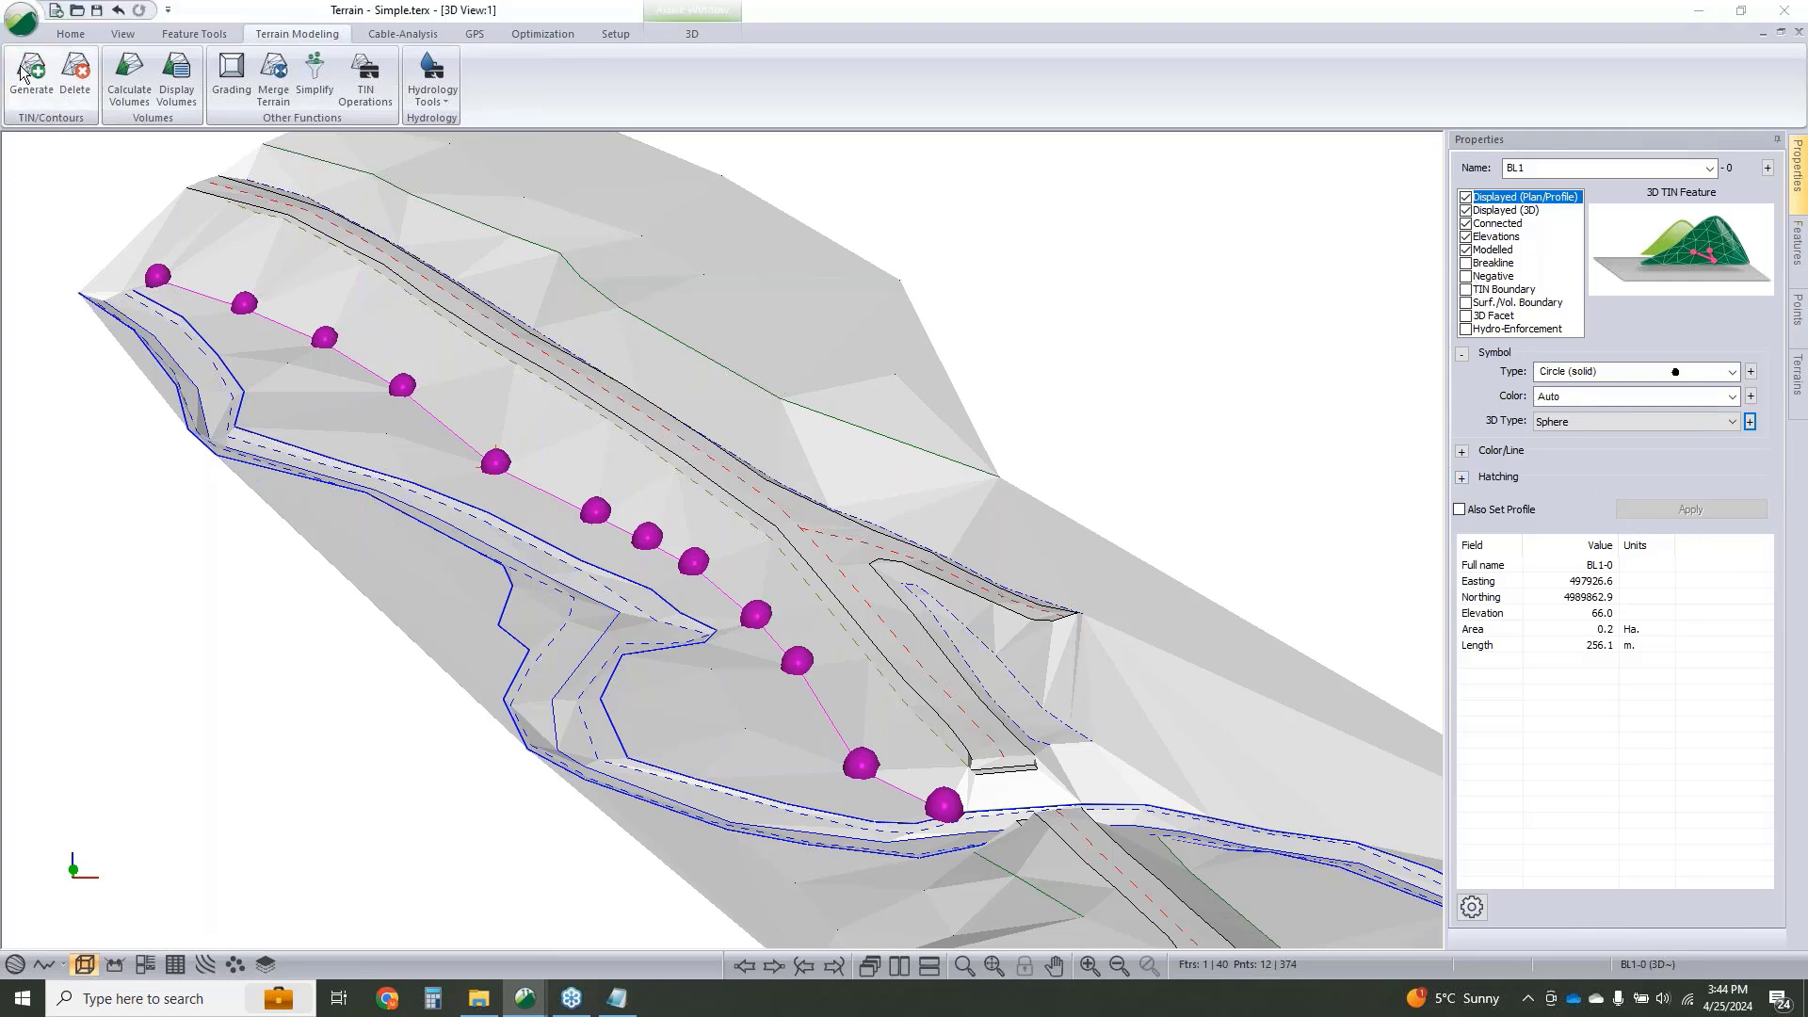
left_click(980, 675)
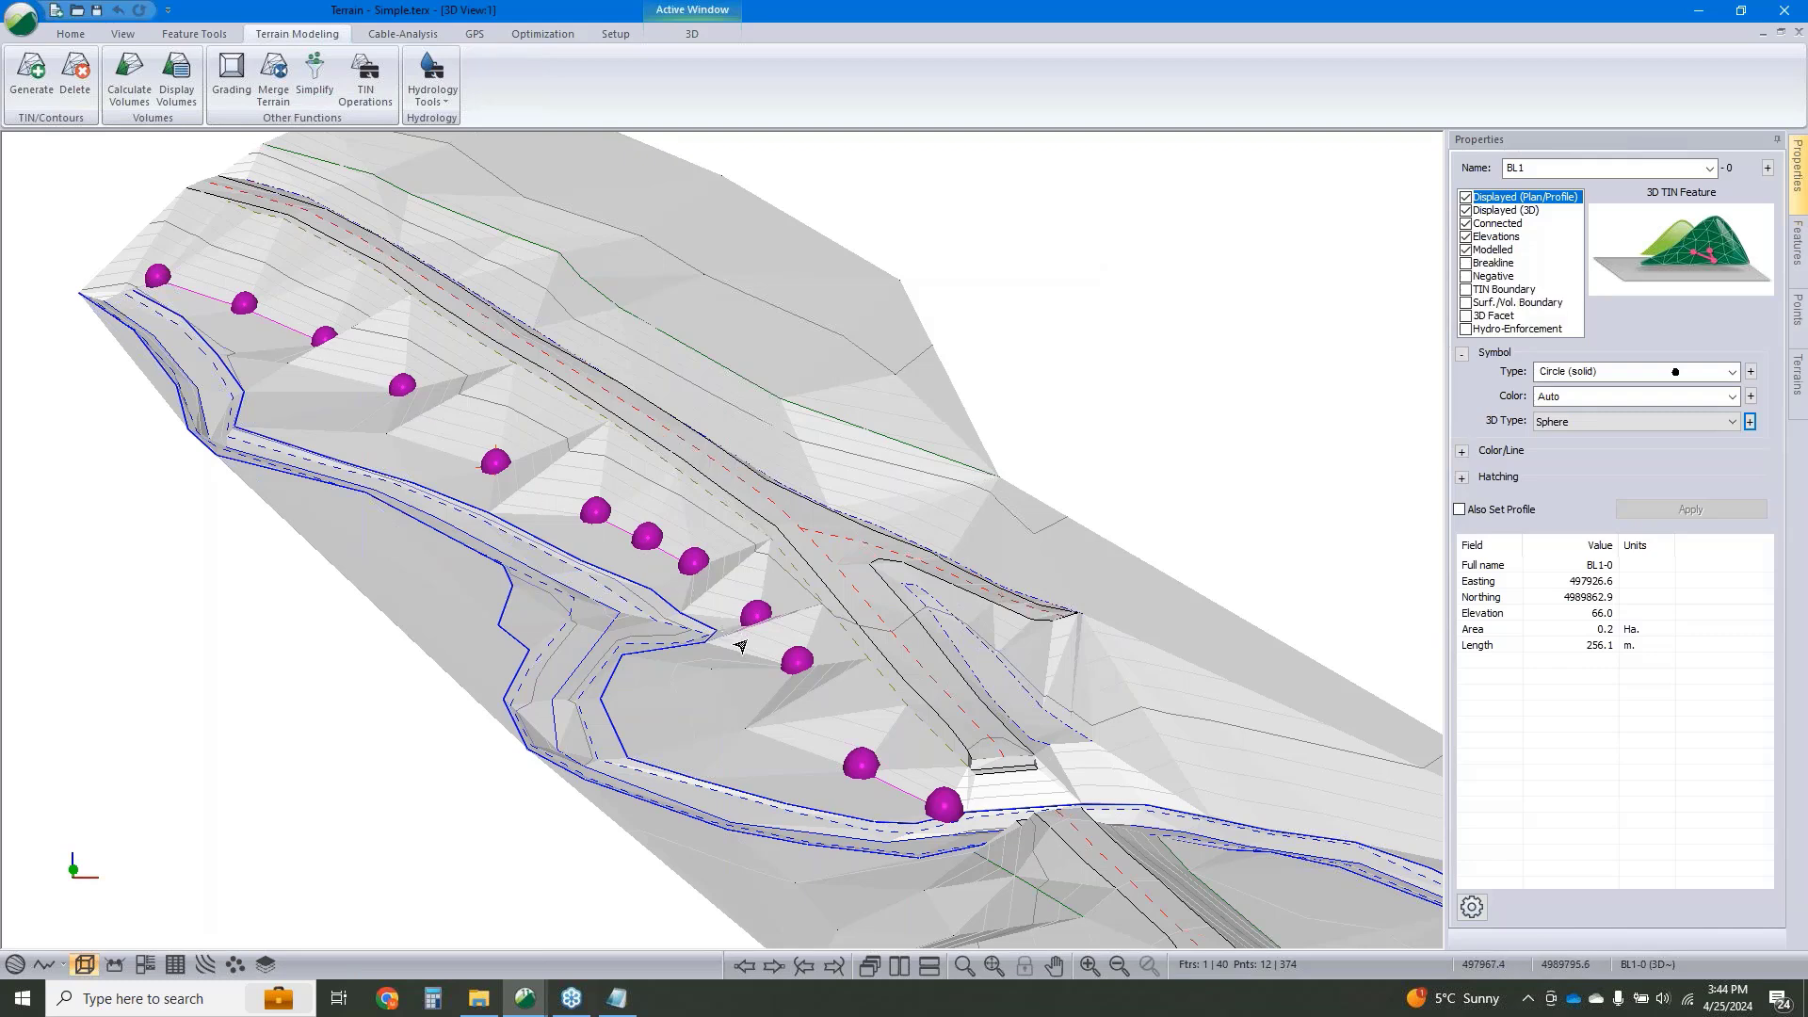
mouse_move(799, 659)
Restore the Breakline property of BL1 and regenerate the terrain model and contours with the breakline enforced.
left_click(1466, 264)
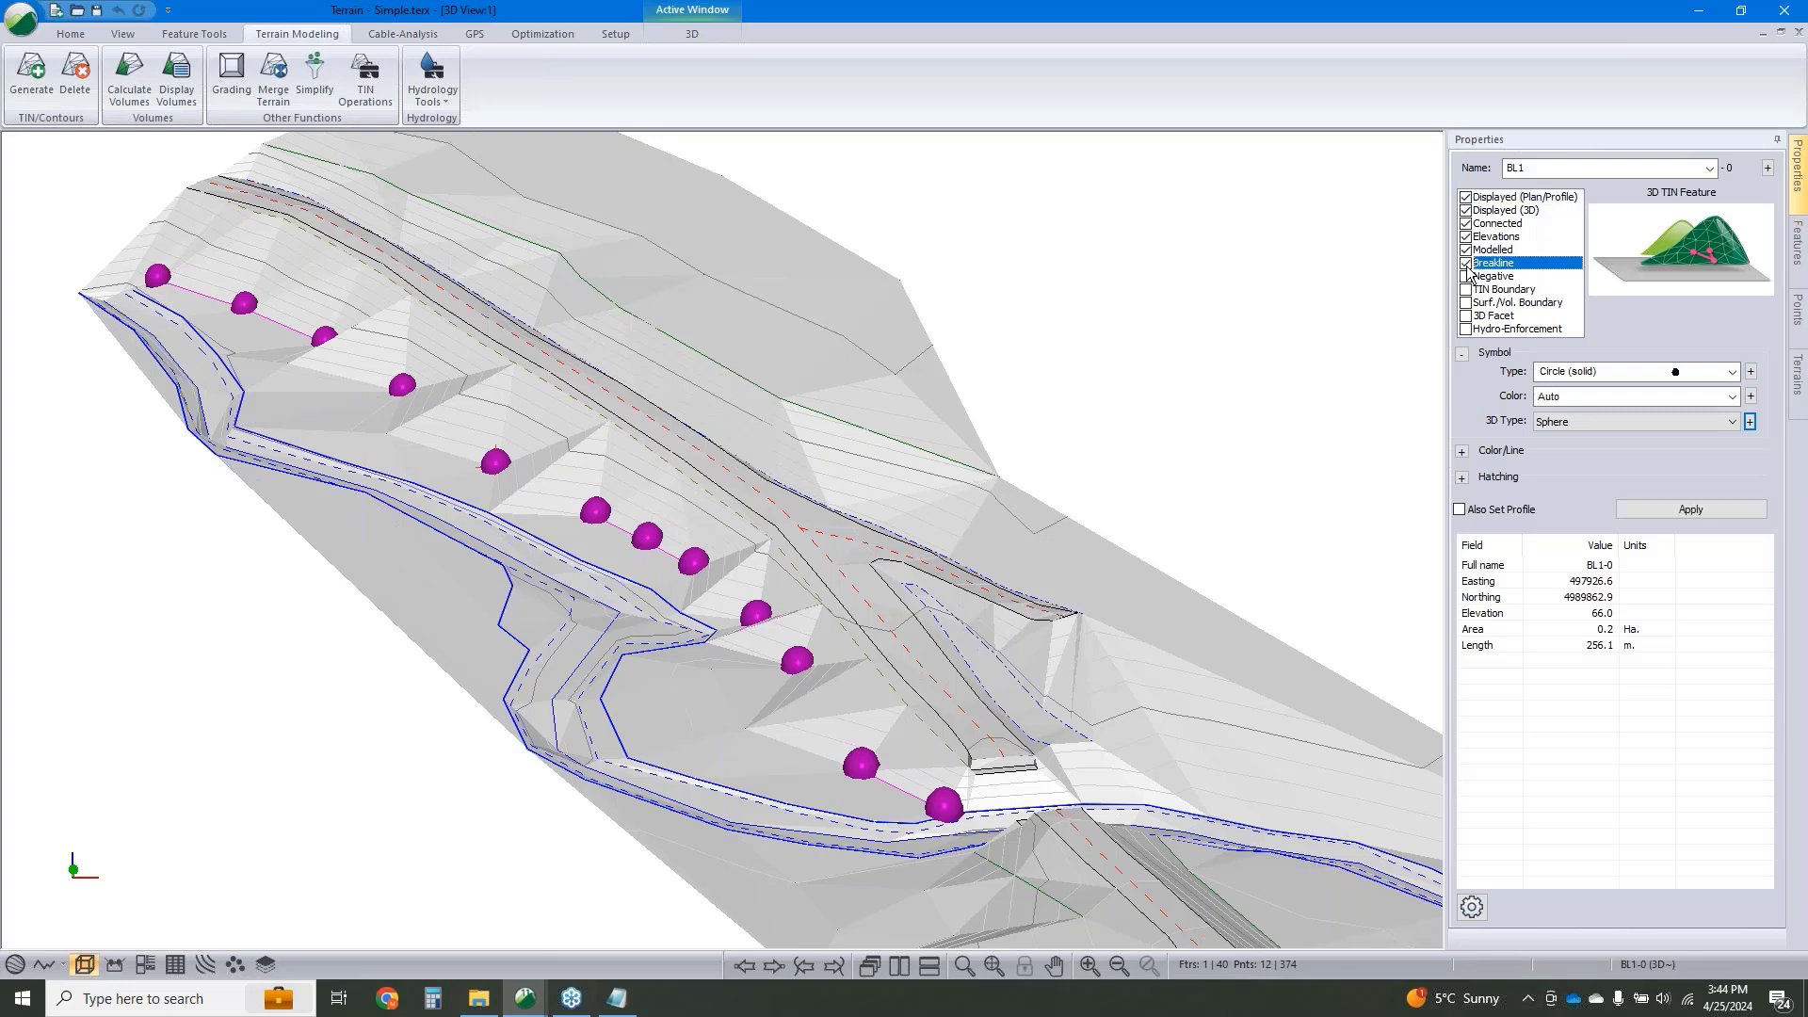
left_click(1701, 517)
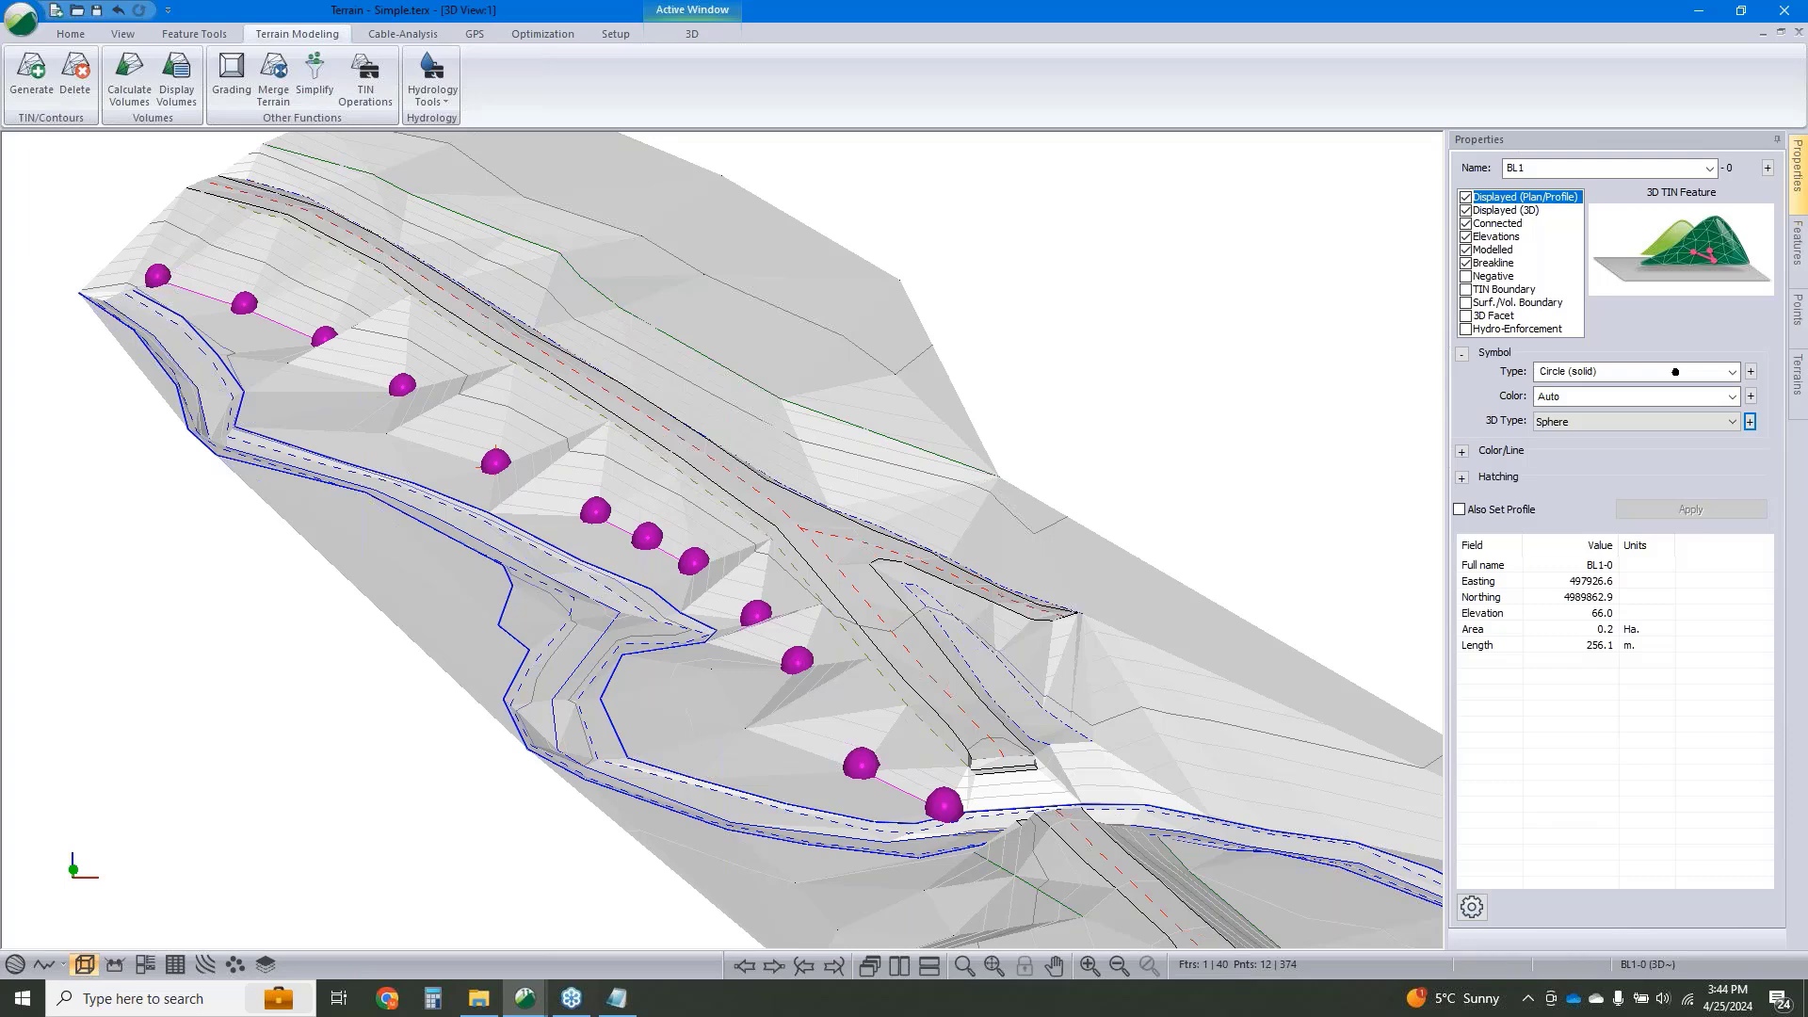
left_click(31, 76)
left_click(963, 675)
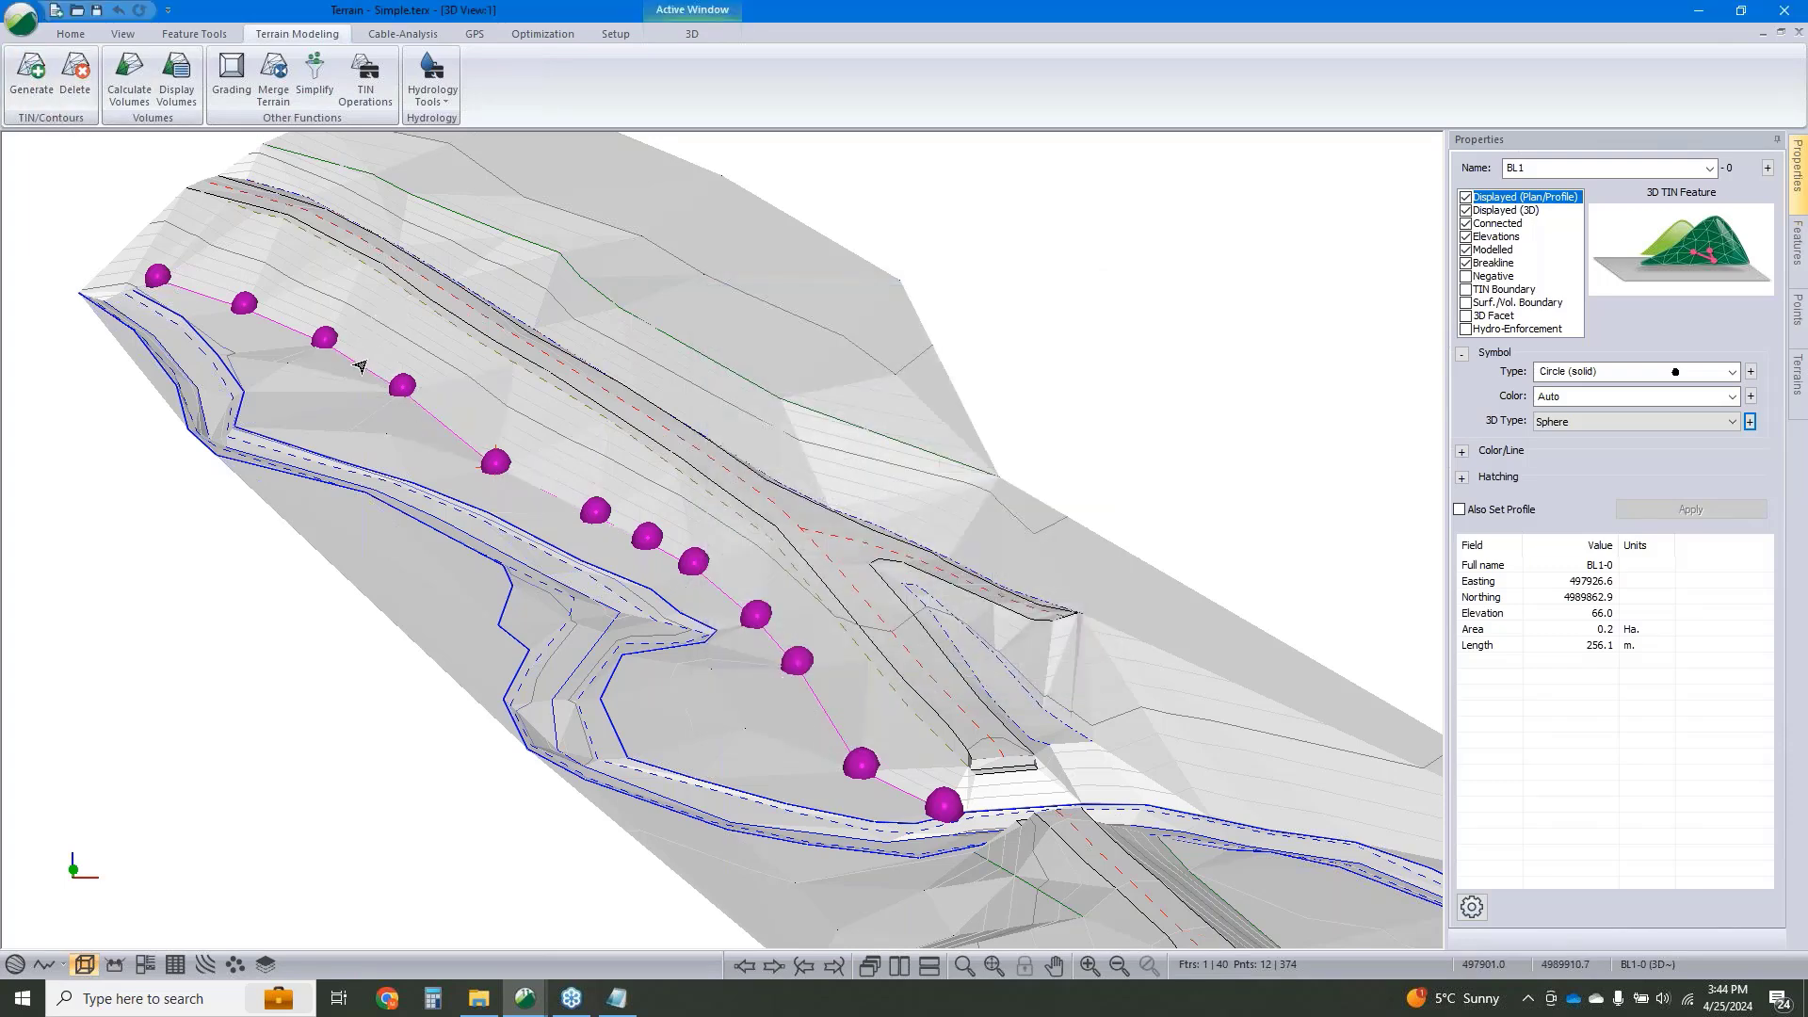
mouse_move(355, 366)
middle_click_drag(1021, 471, 1026, 528)
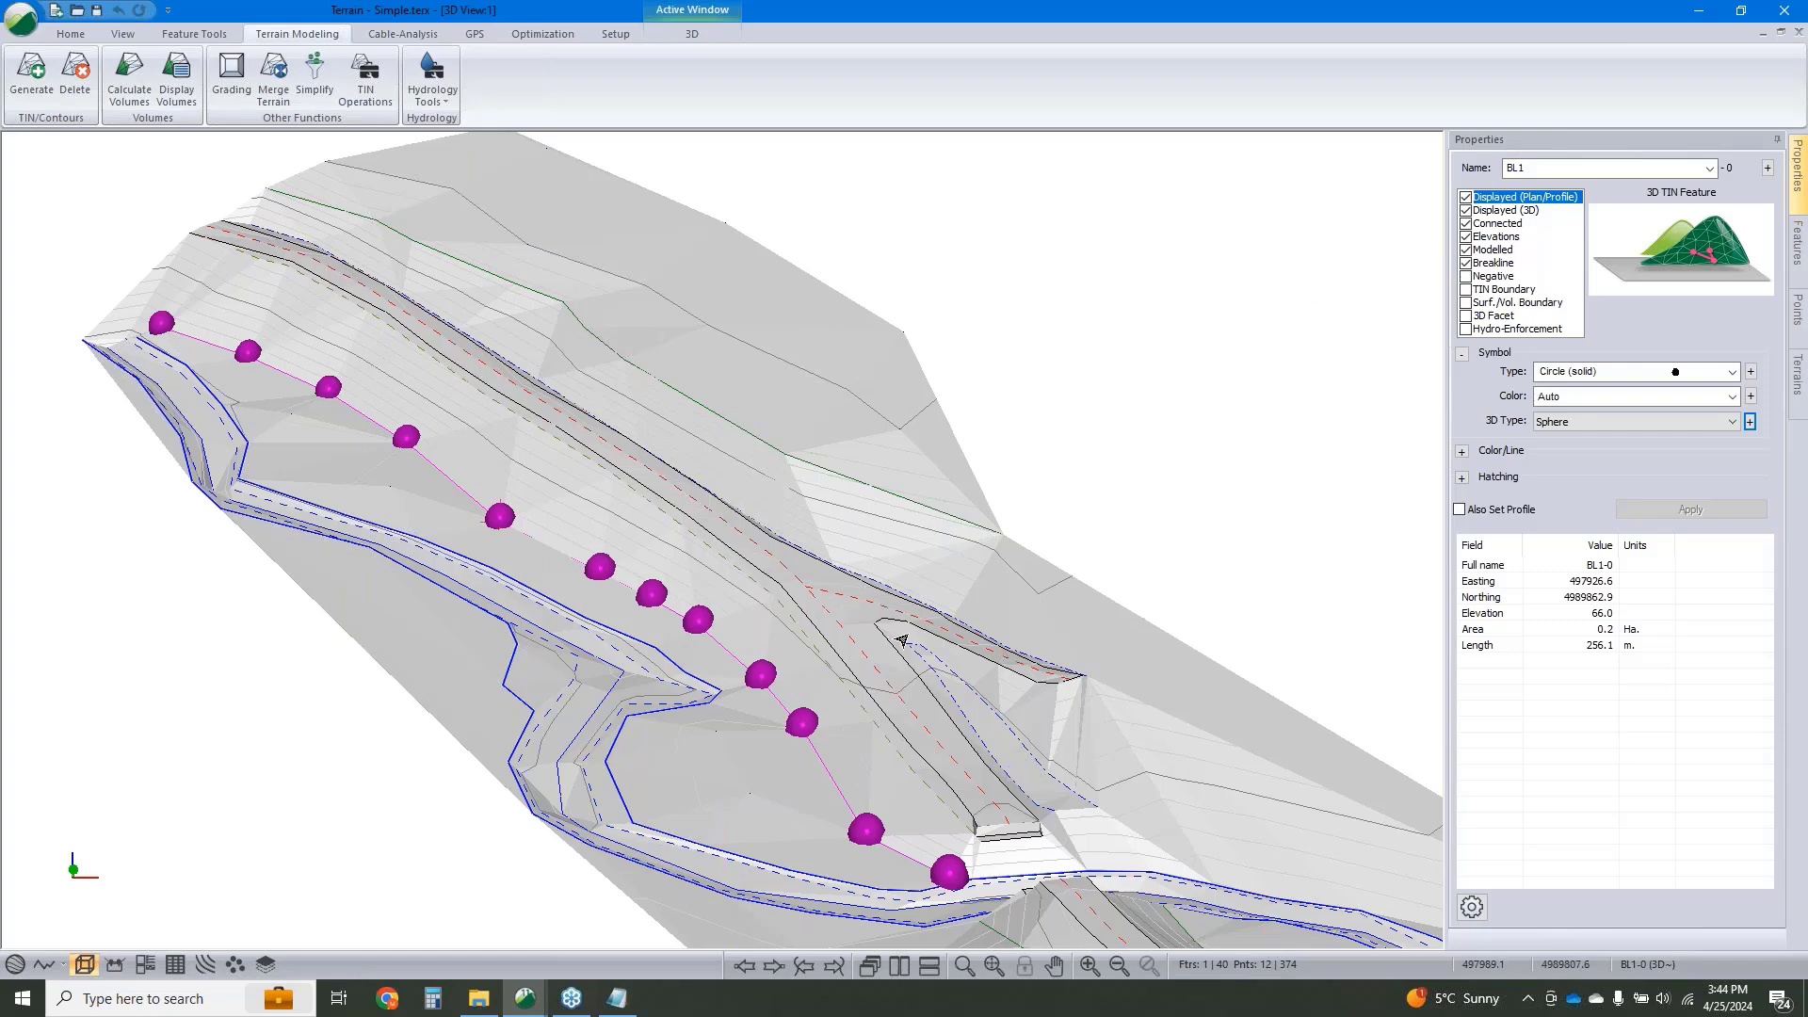
In the plan view, create a new feature named Added with default elevation 100 and place a single point on the road.
left_click(14, 964)
scroll(767, 529, "up", 3)
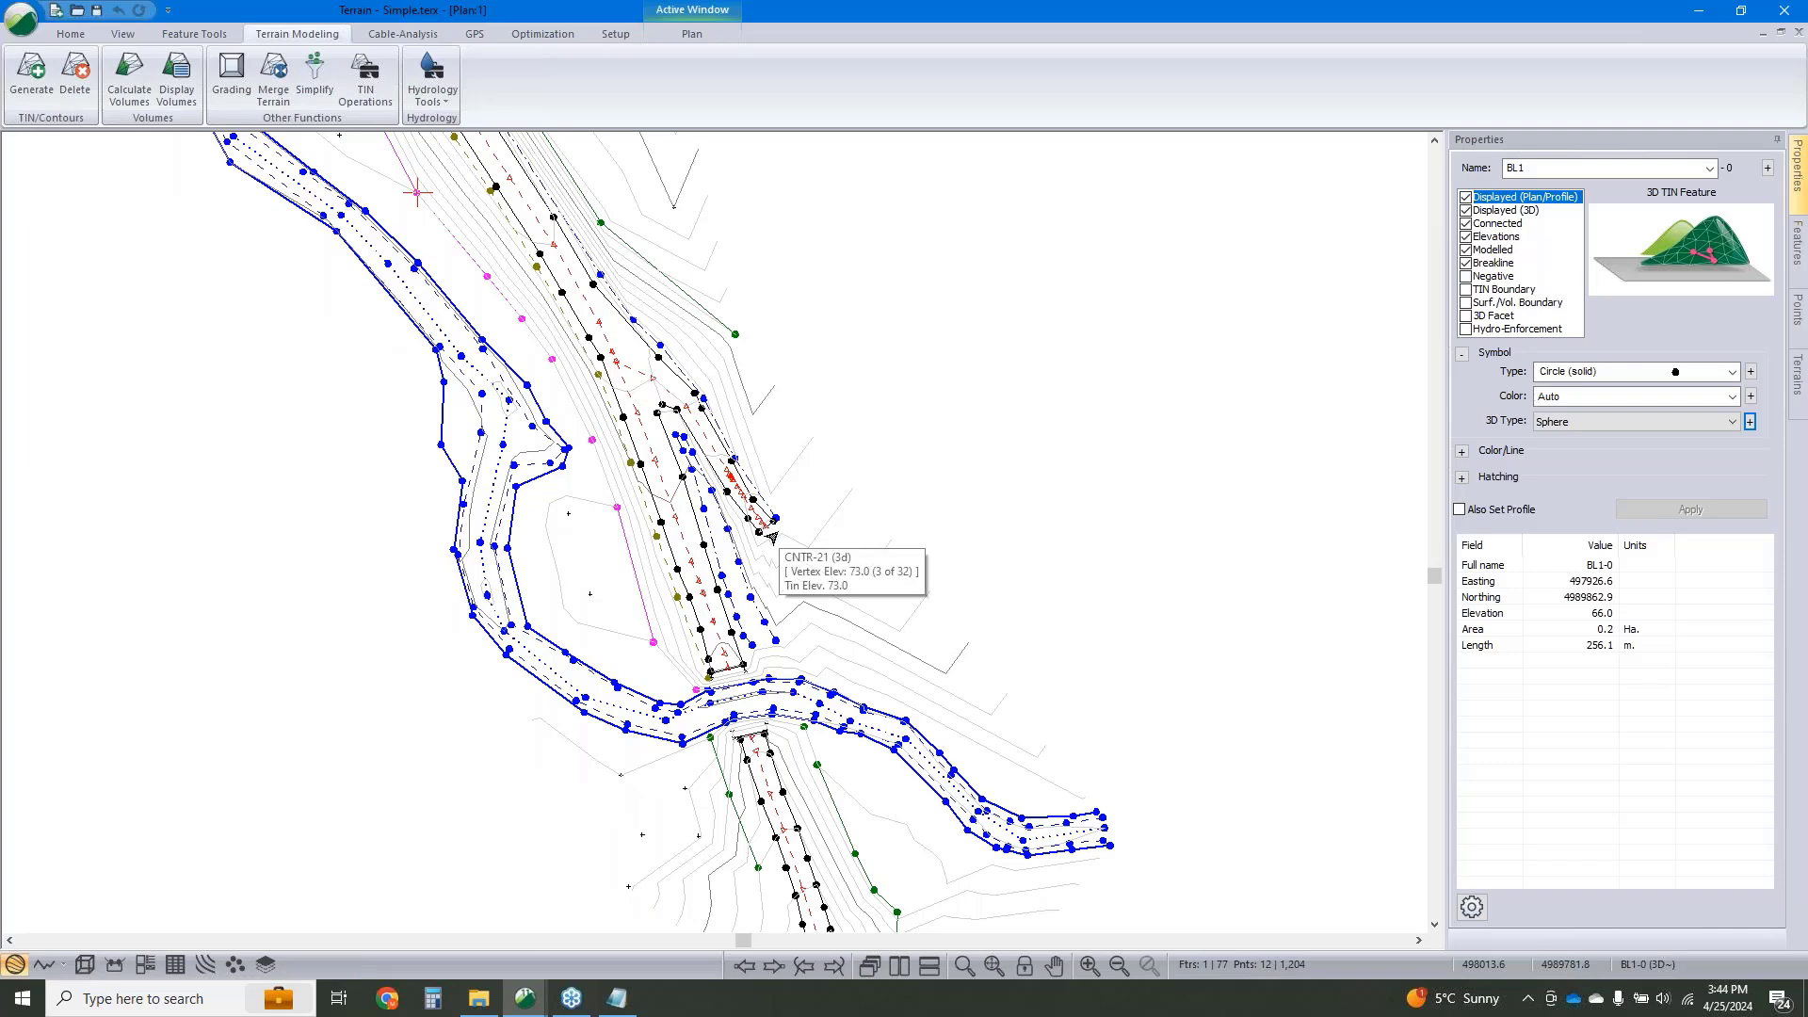
key("Insert")
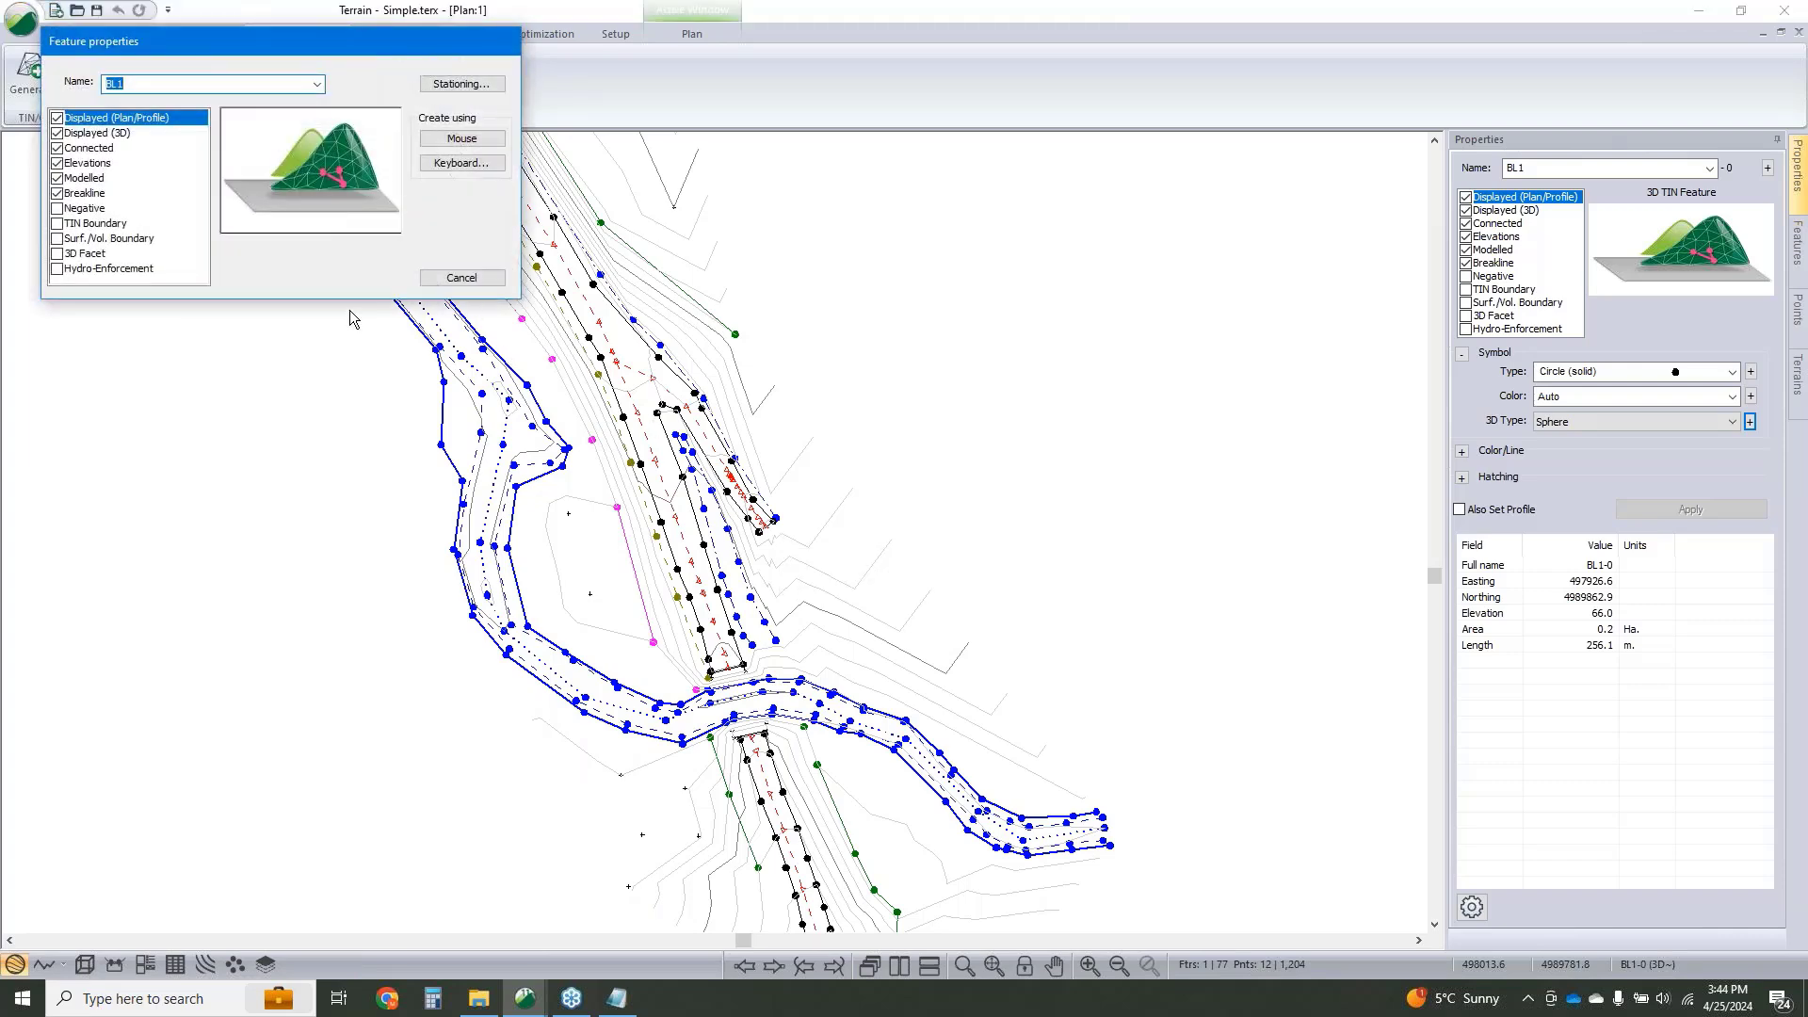
type("Added")
left_click(480, 139)
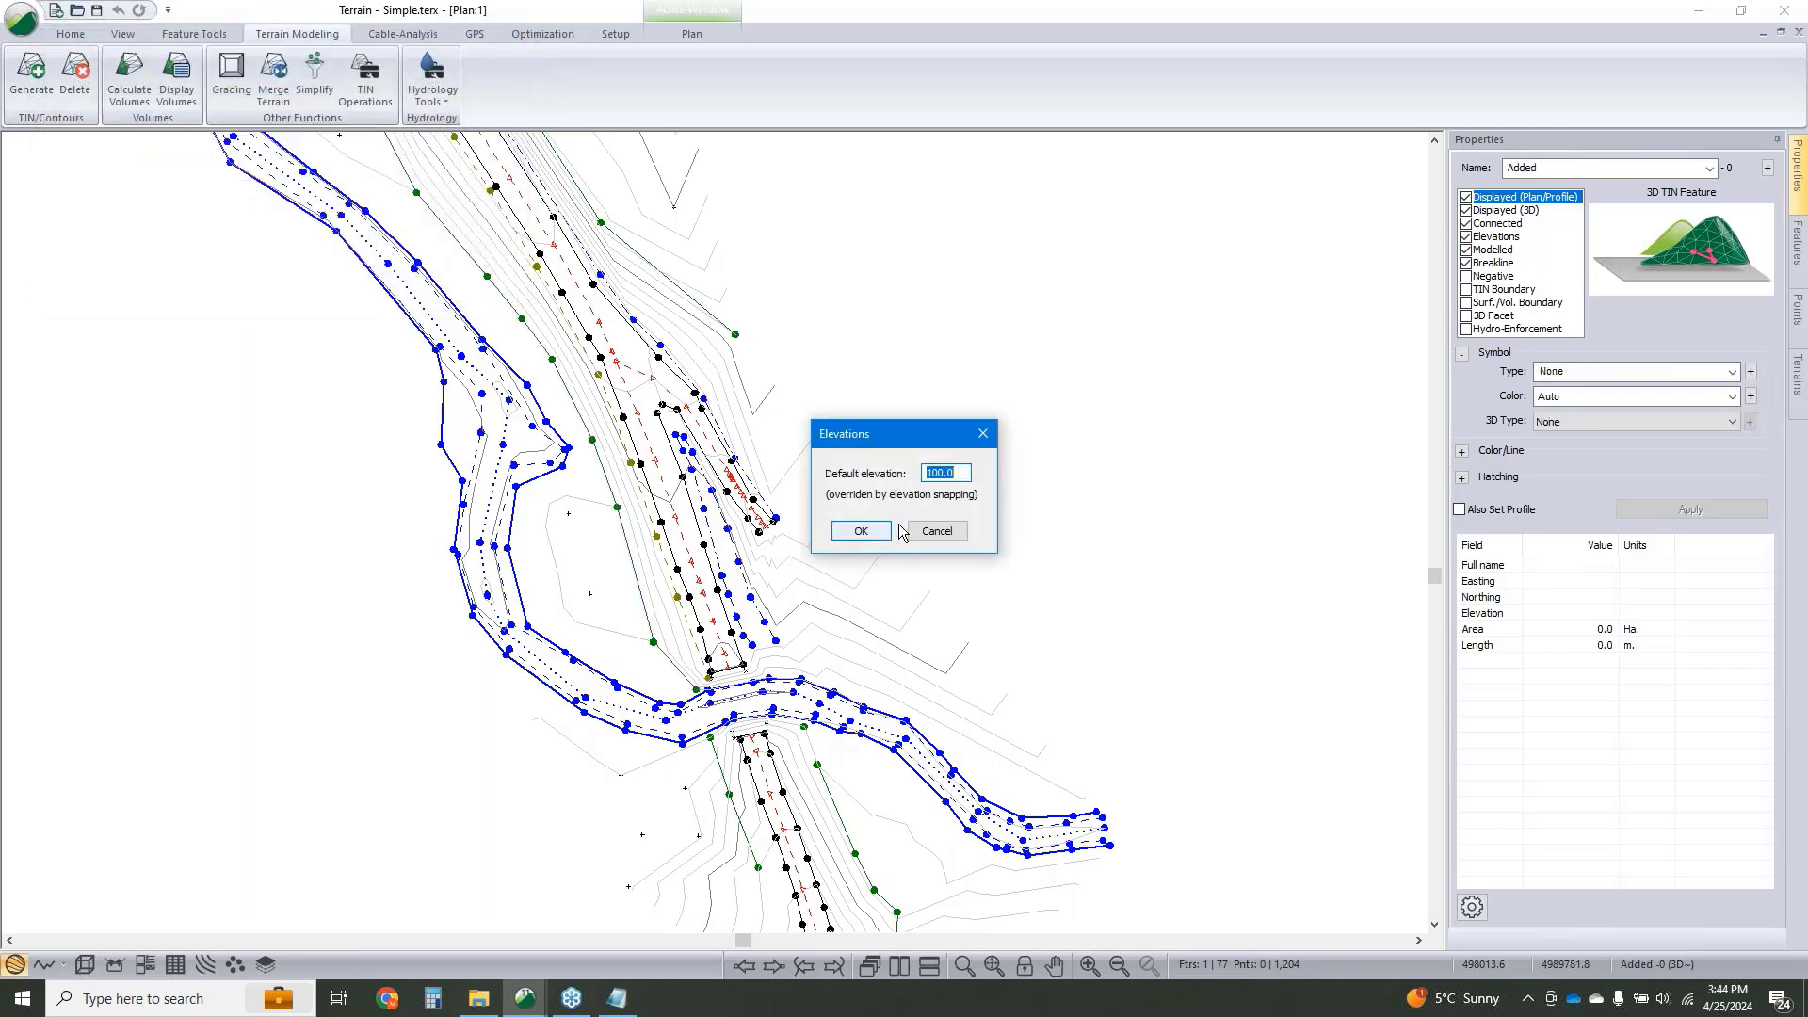
left_click(860, 532)
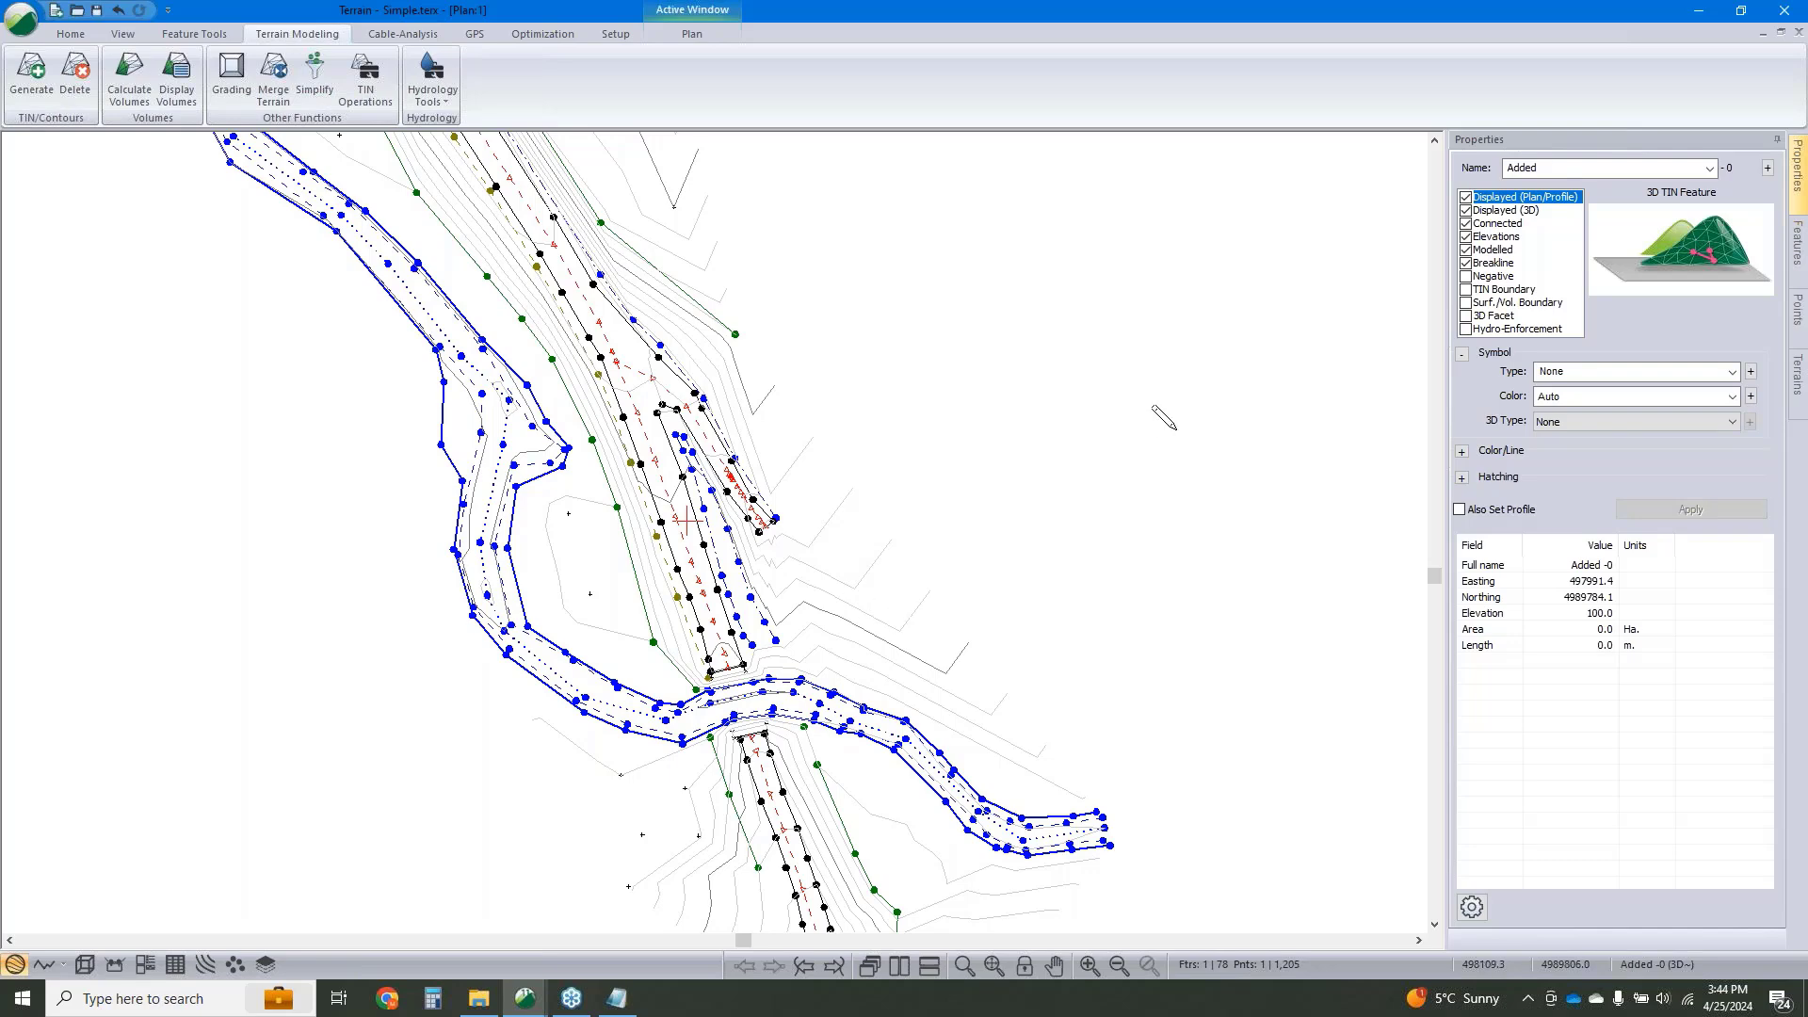
middle_click_drag(741, 451, 713, 510)
right_click(714, 511)
left_click(791, 524)
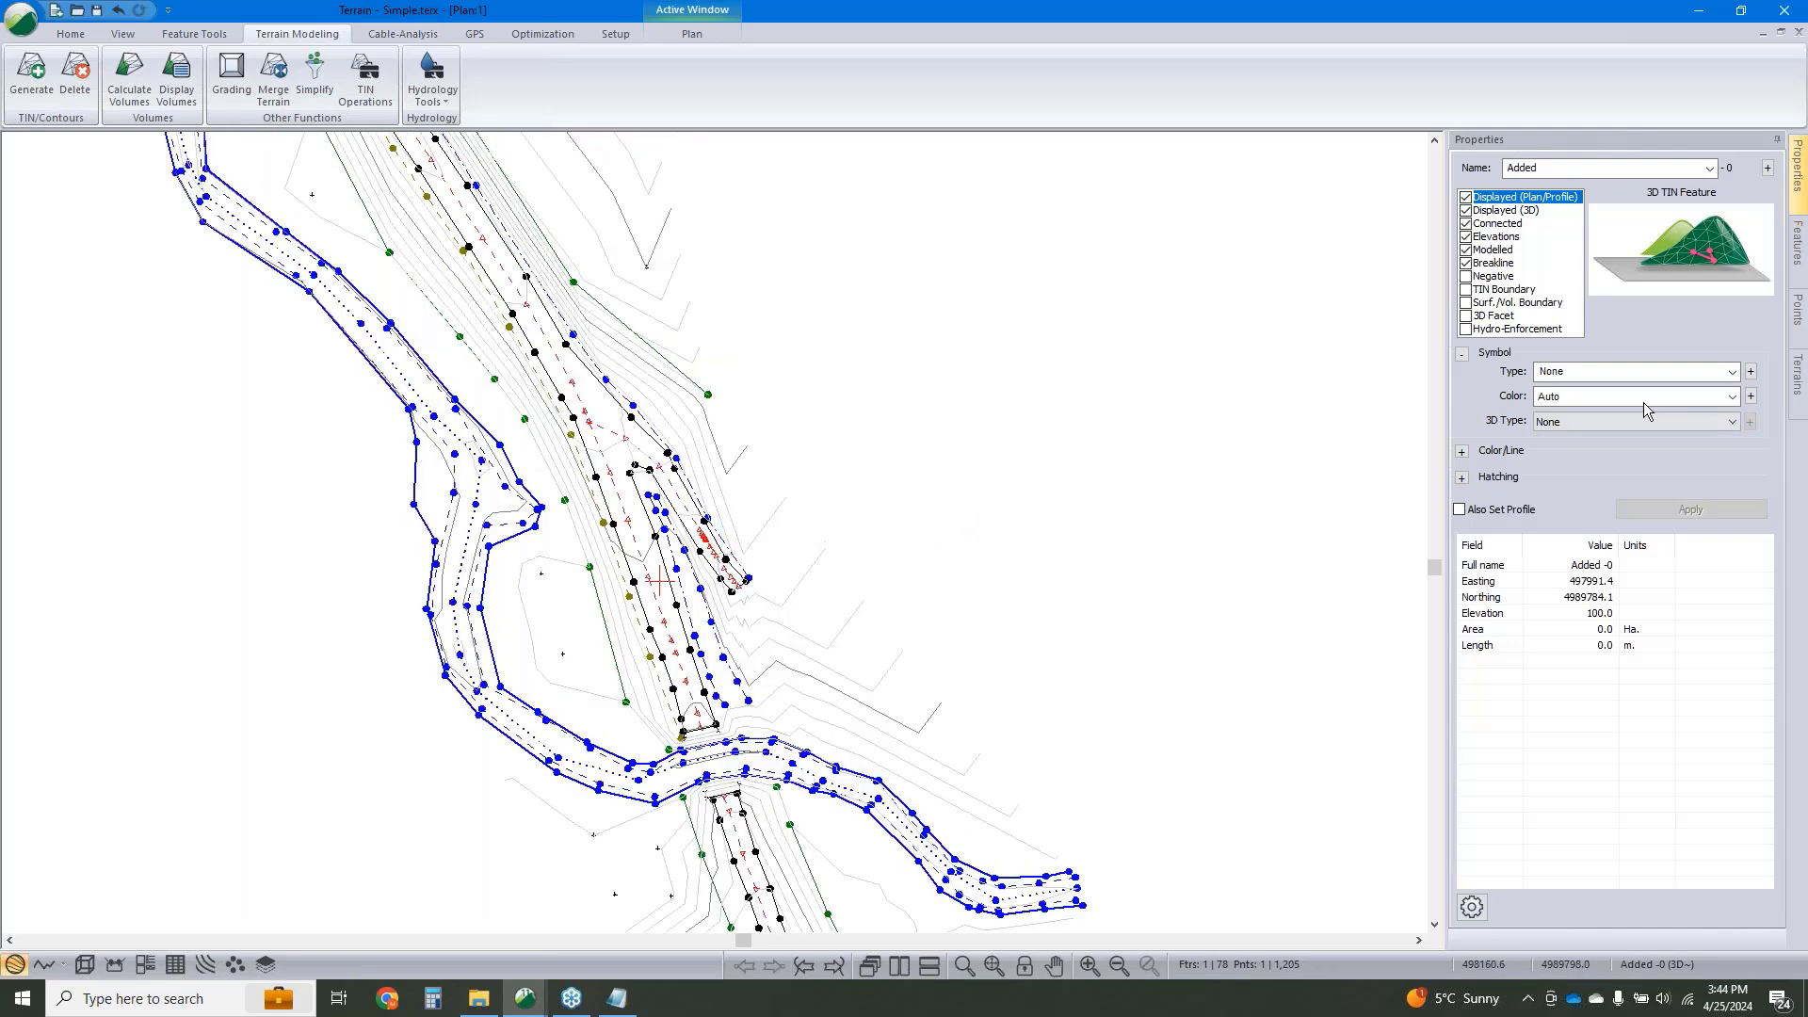
Give the Added feature a 3D Sphere symbol with scale factor 5 and a Circle (solid) symbol type.
left_click(1603, 424)
left_click(1552, 475)
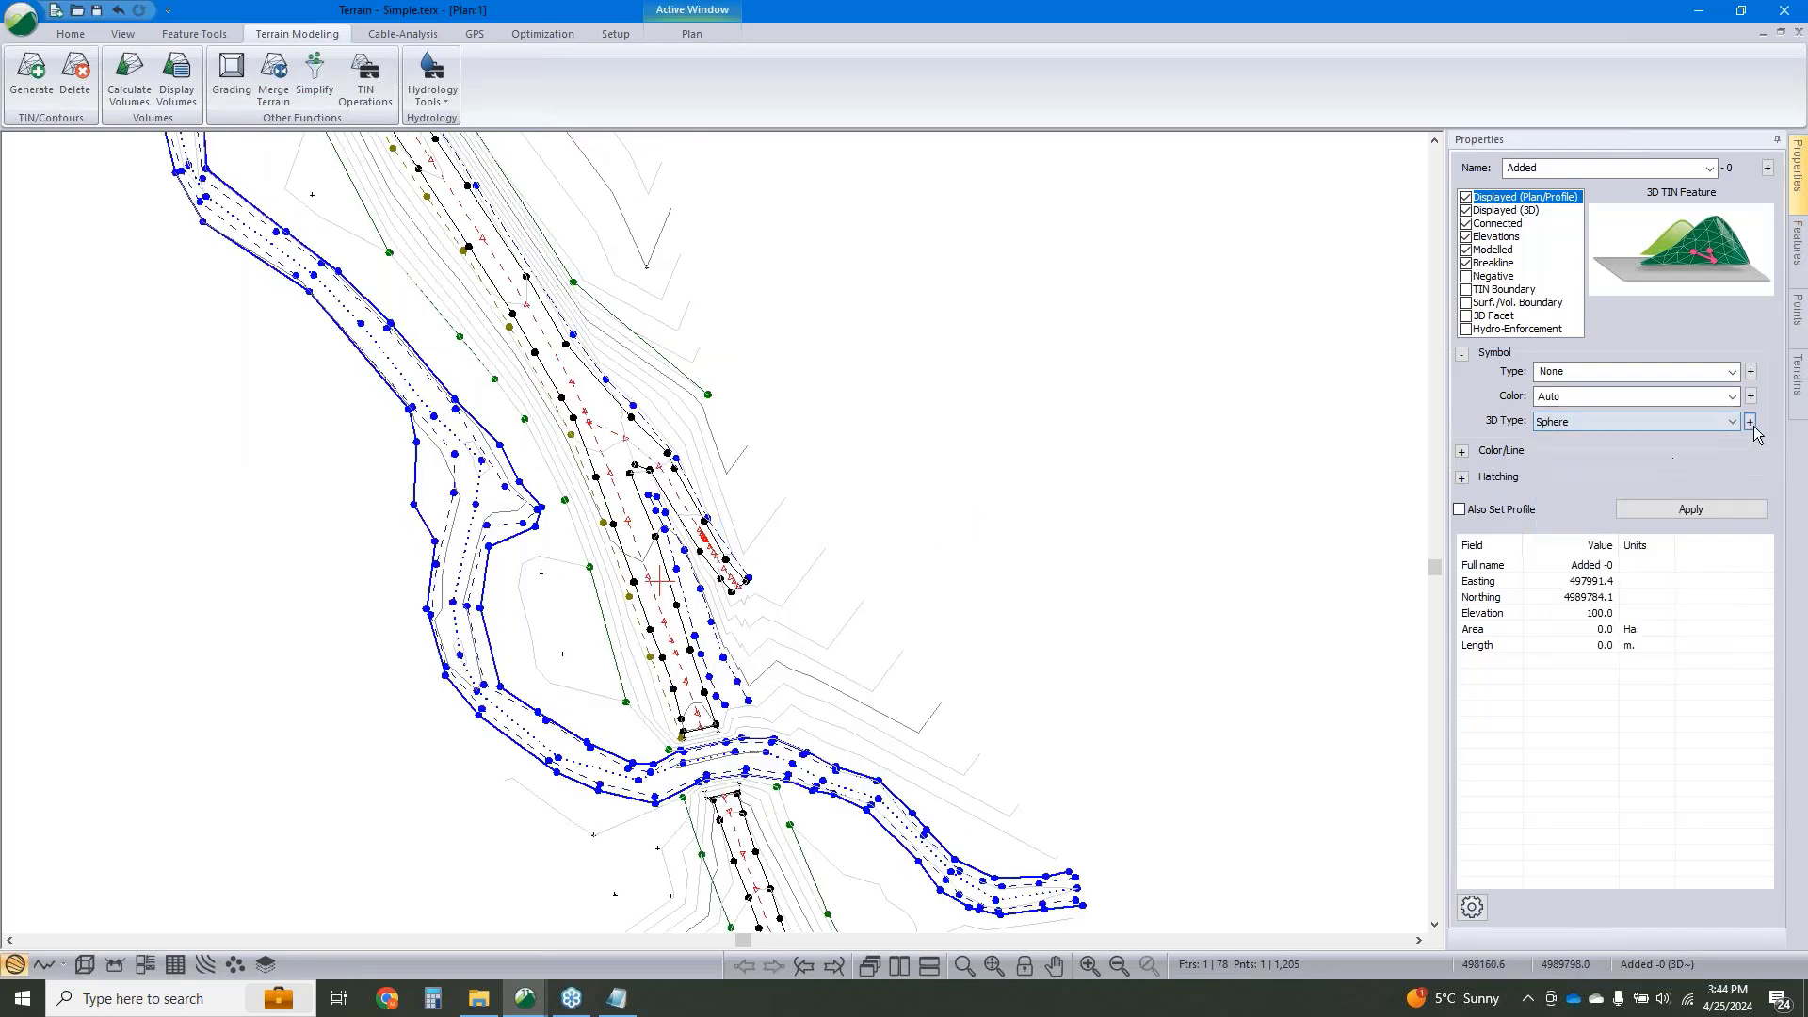
left_click(1750, 421)
double_click(774, 528)
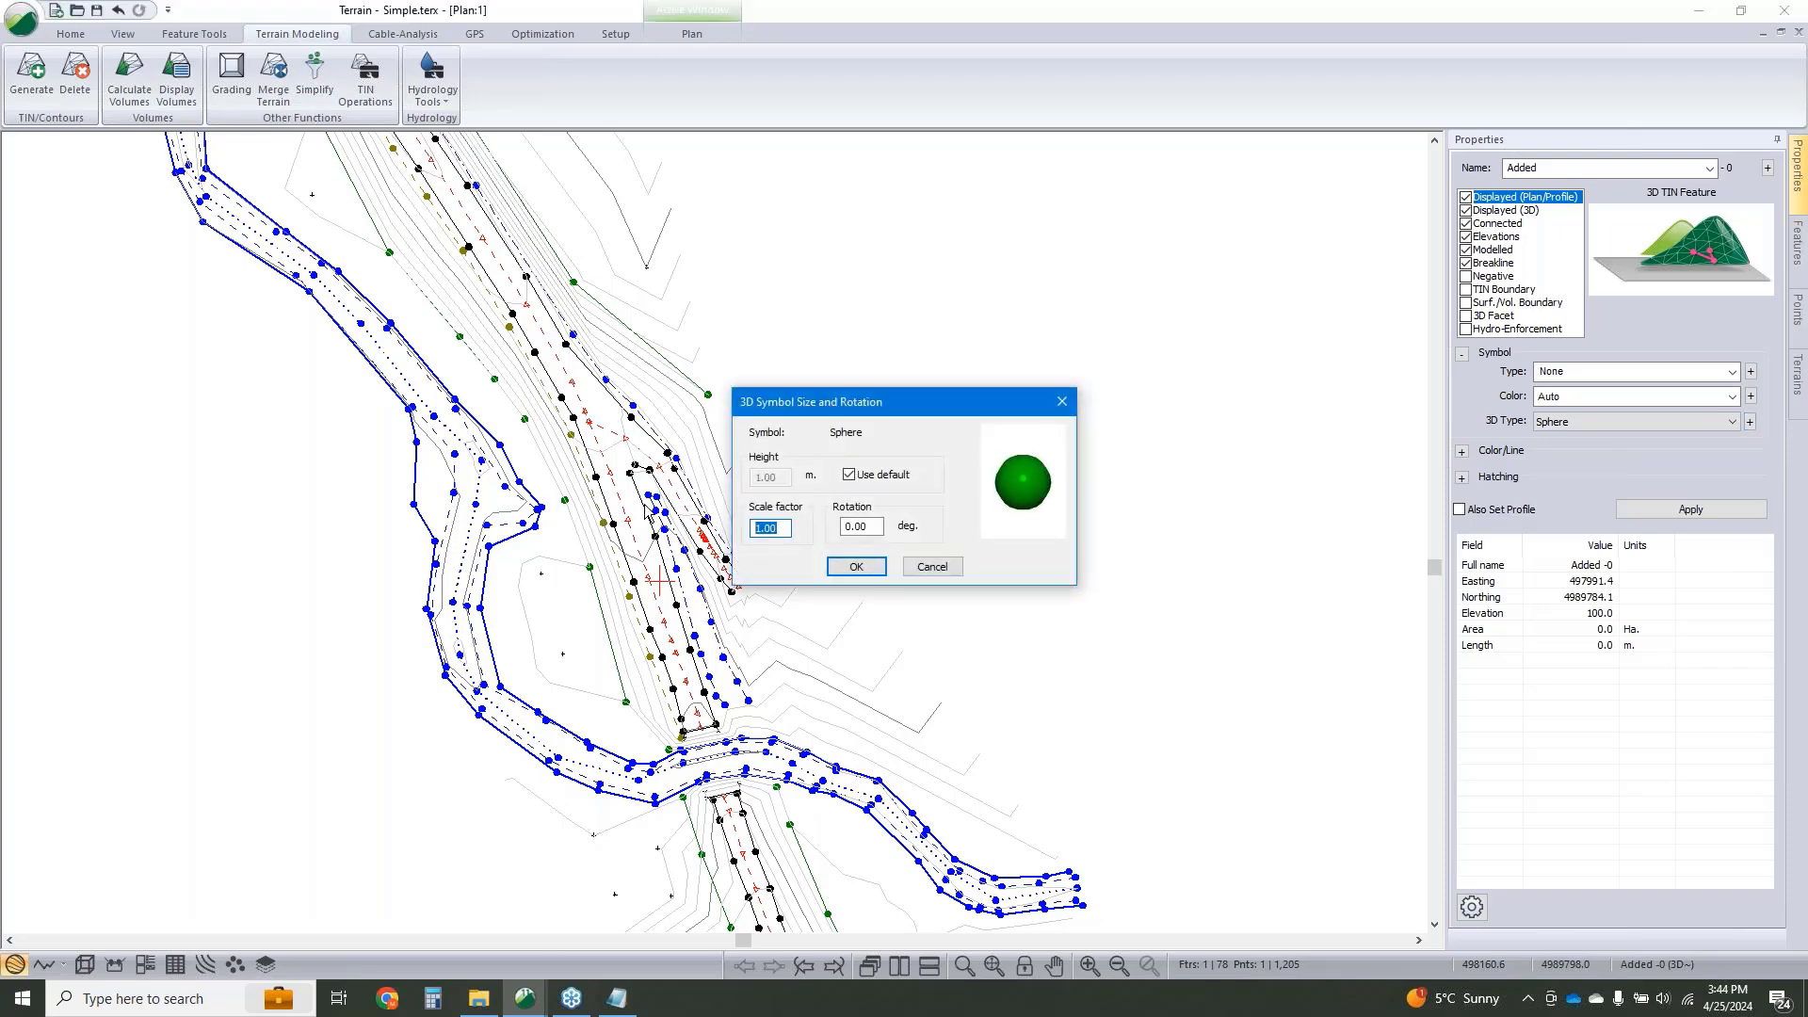
type("5")
left_click(856, 566)
left_click(1691, 509)
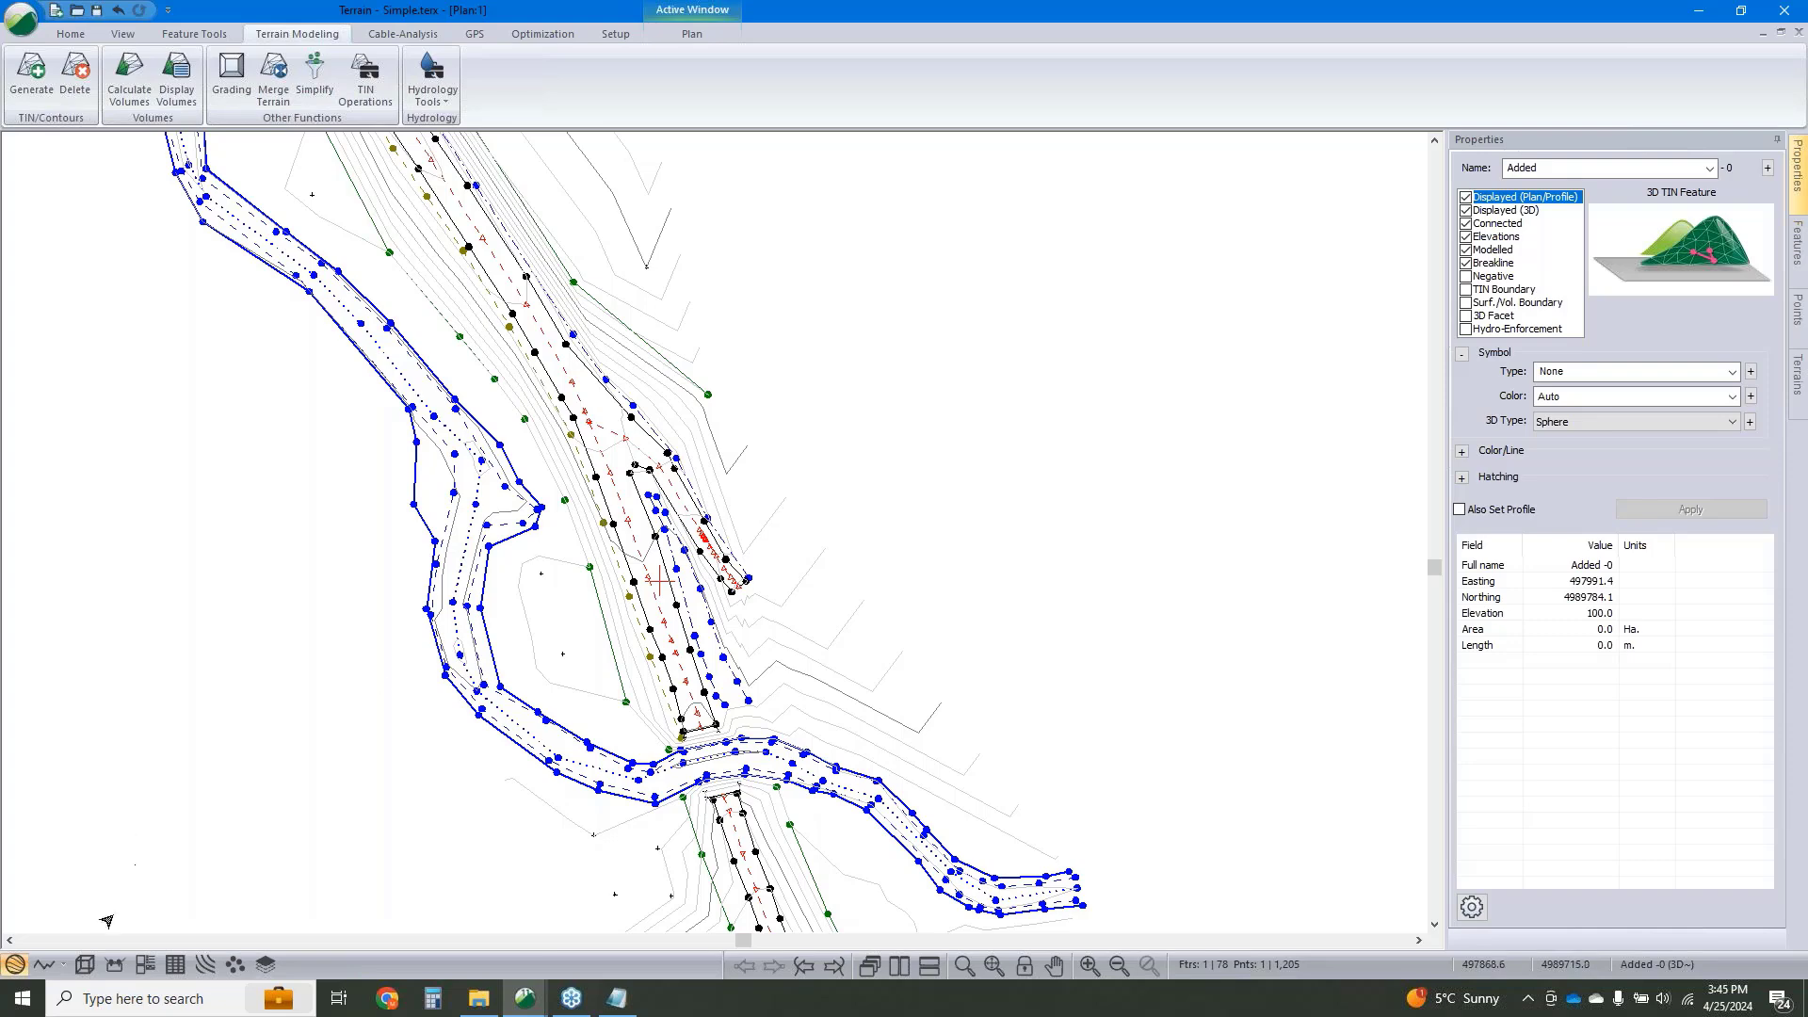
left_click(1605, 372)
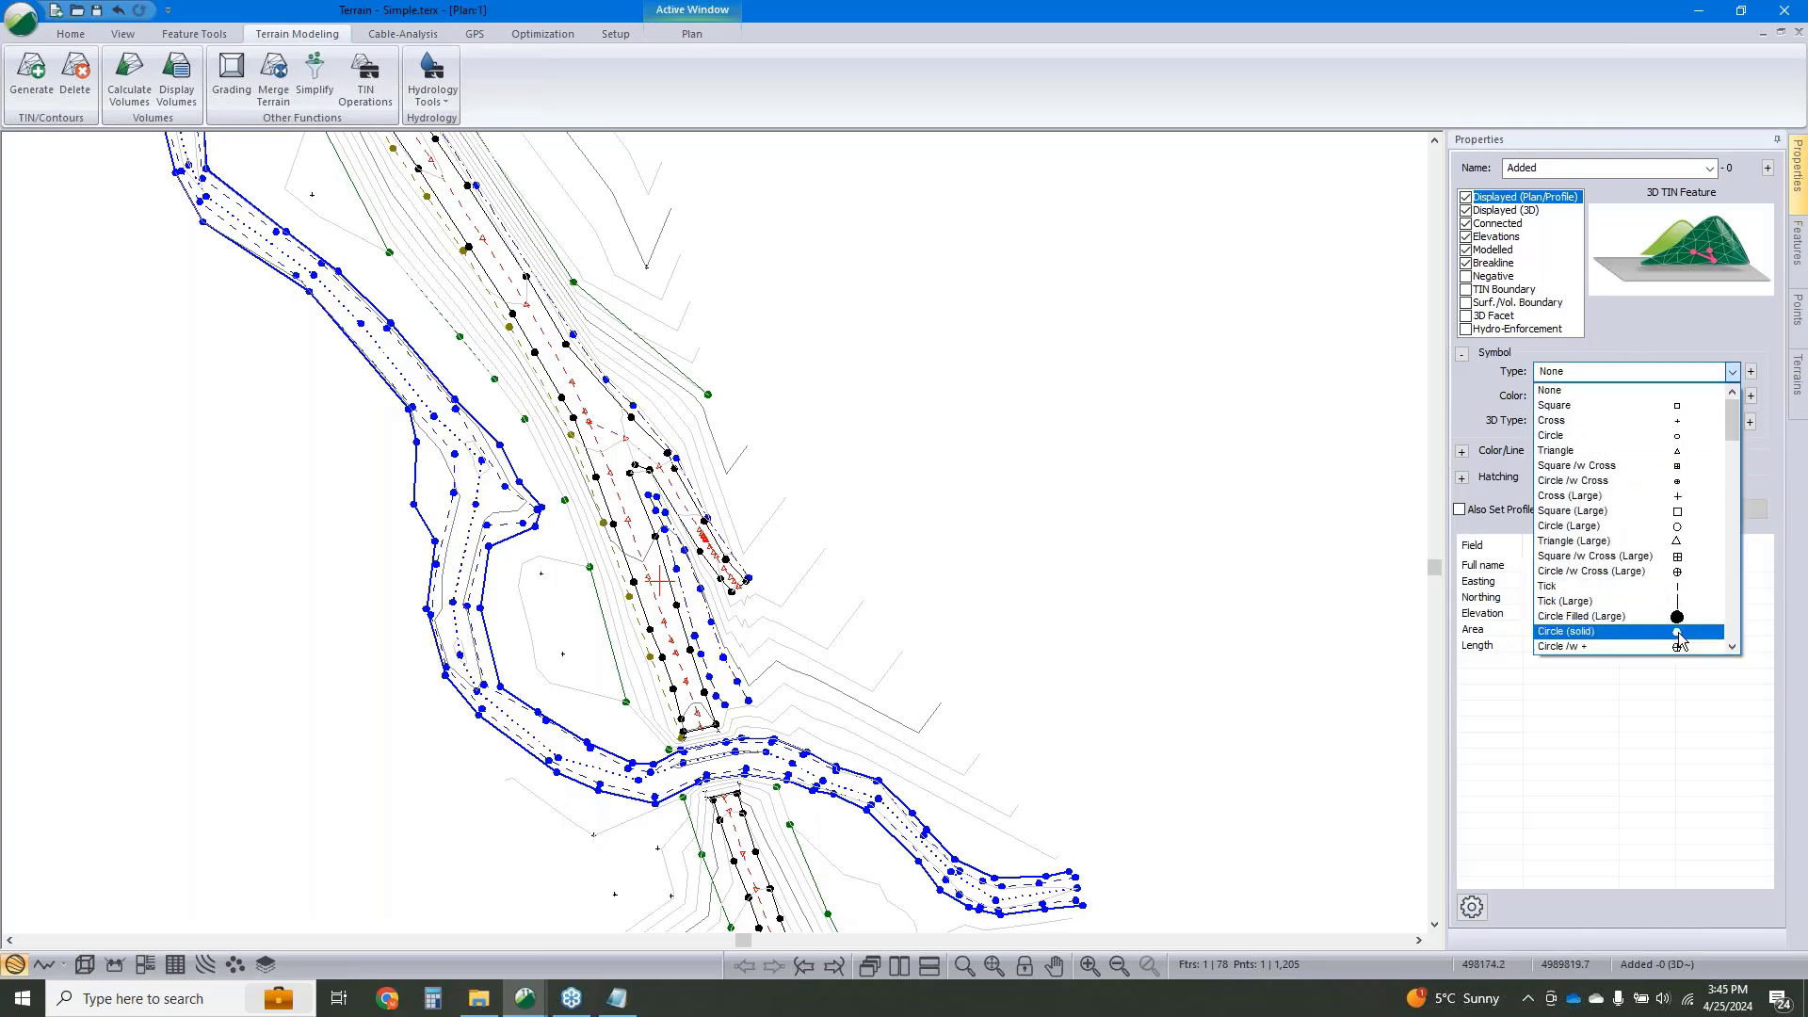
left_click(1683, 631)
left_click(1691, 509)
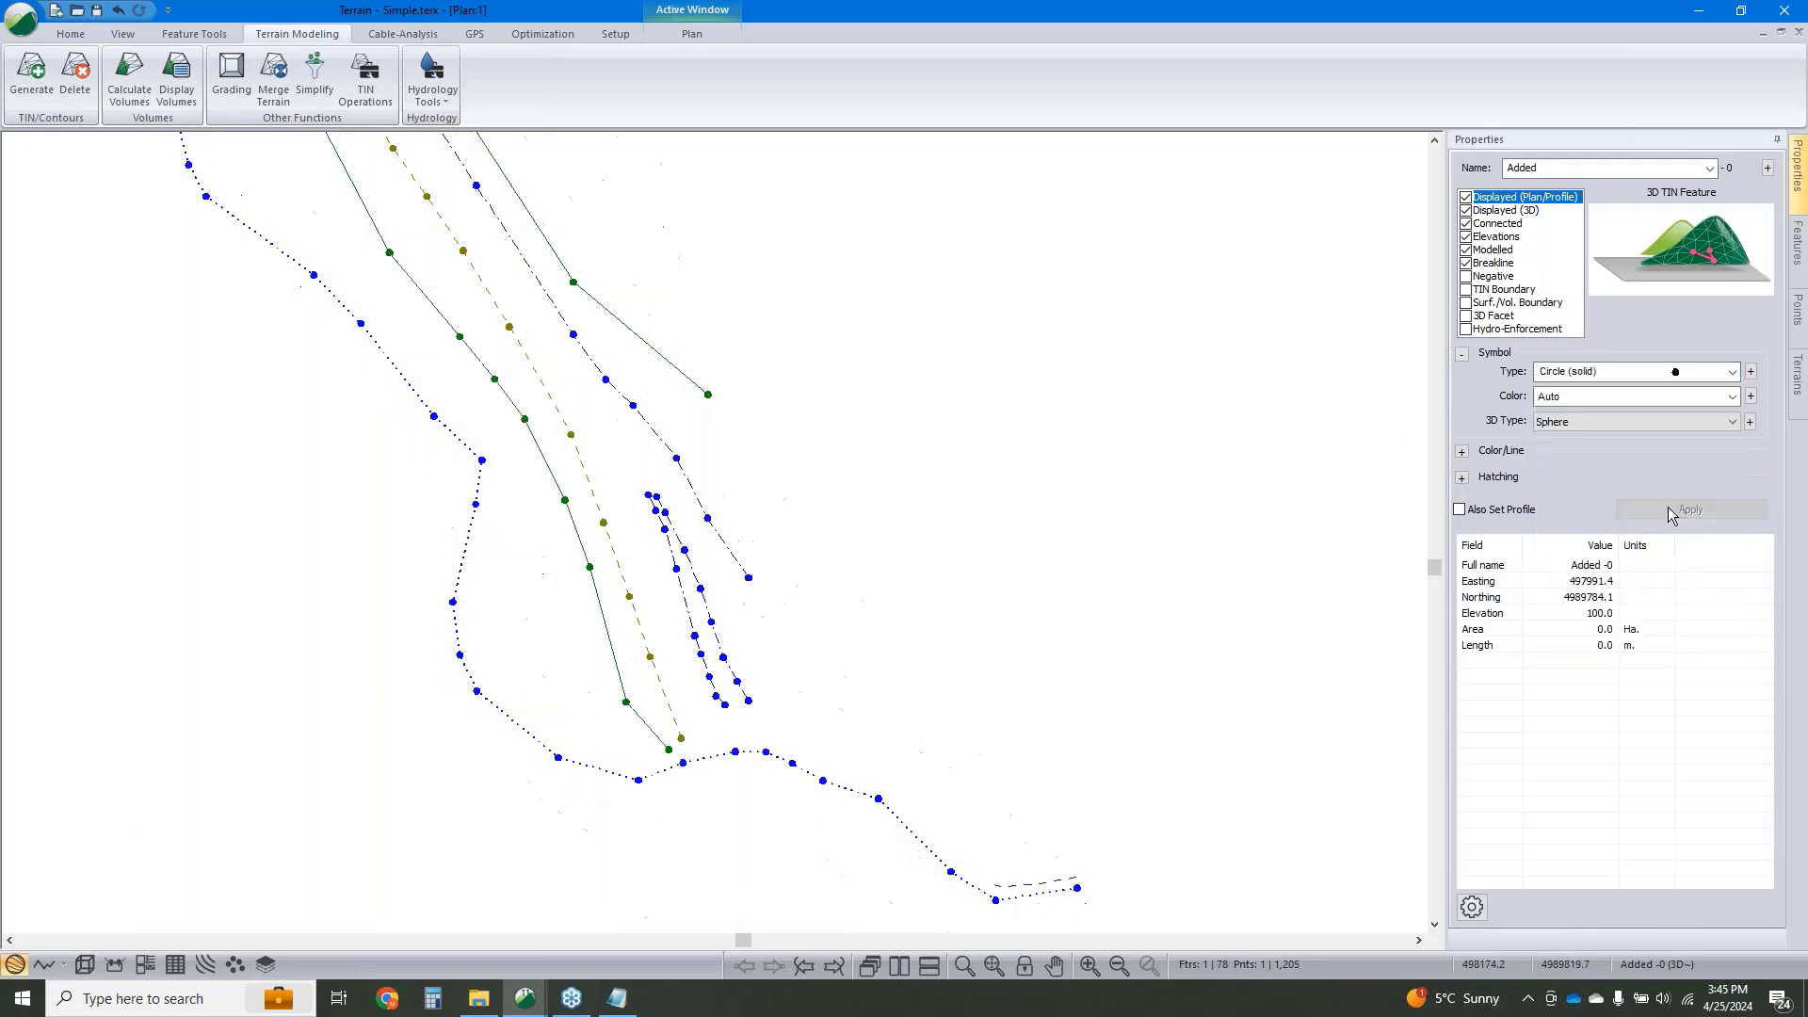
Return to the 3D view and regenerate the terrain with the Added point included, viewing the surface around it from the side.
left_click(91, 962)
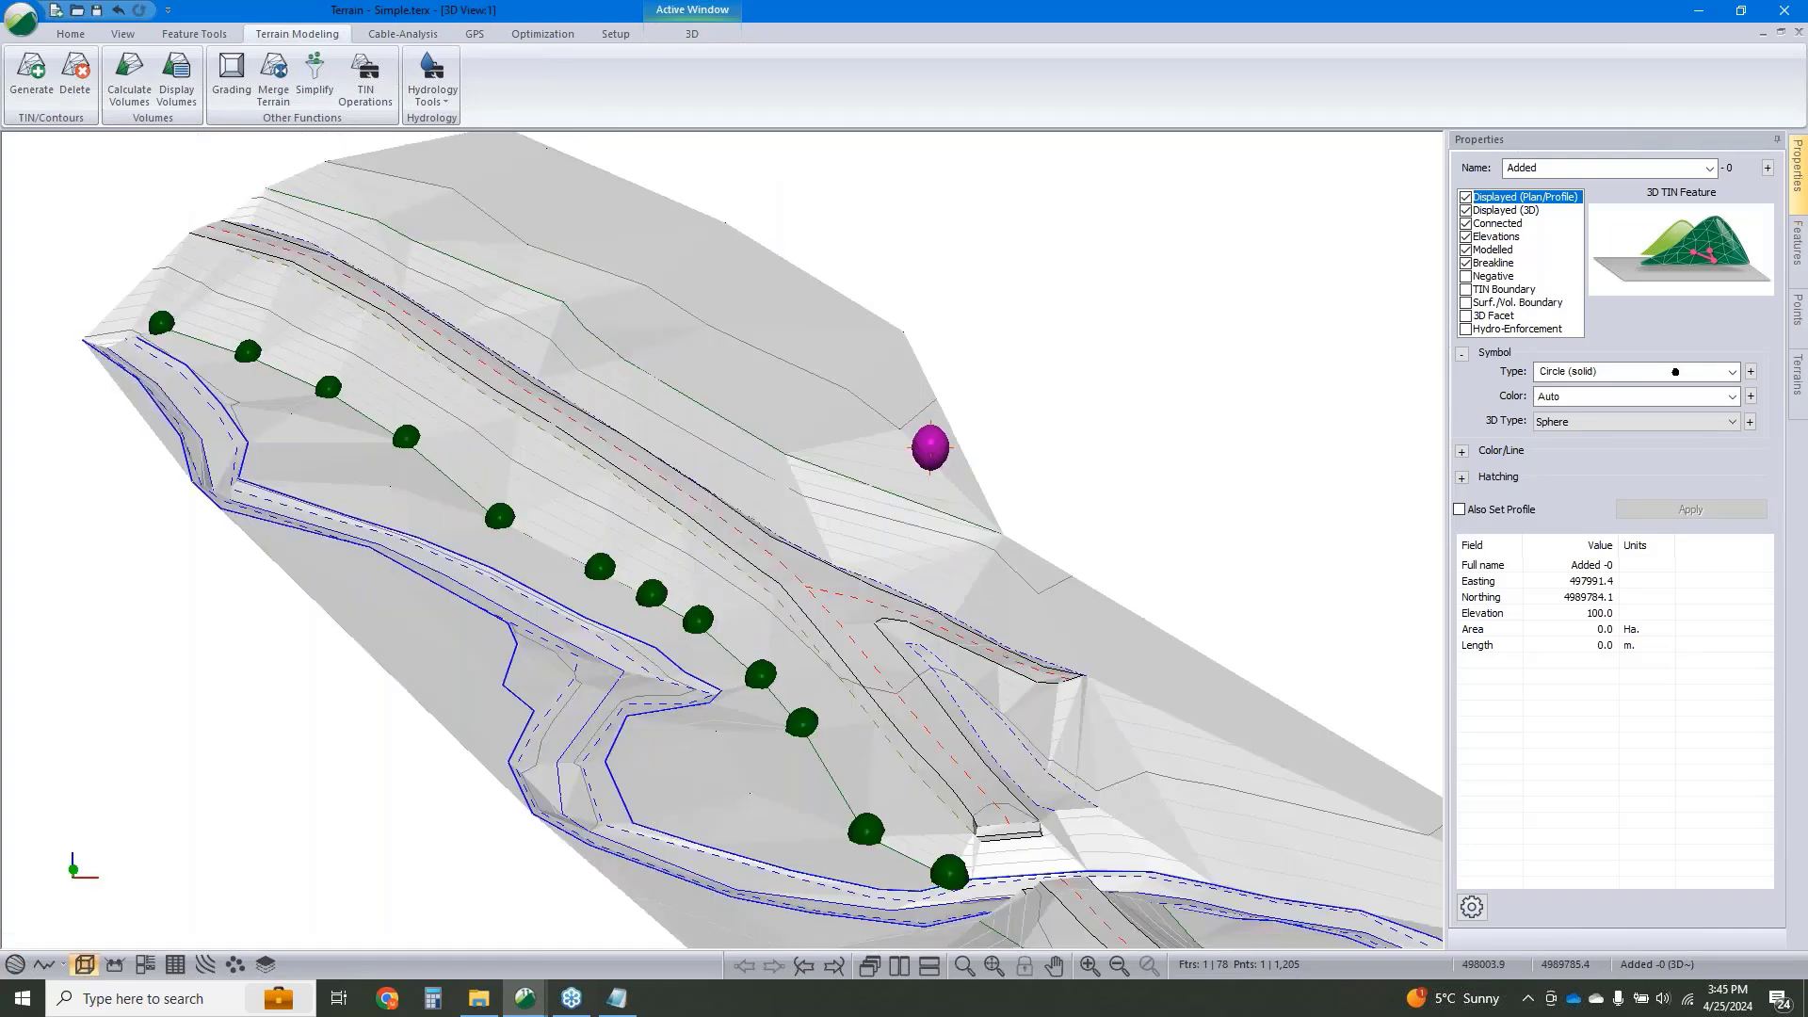
left_click_drag(953, 670, 698, 558)
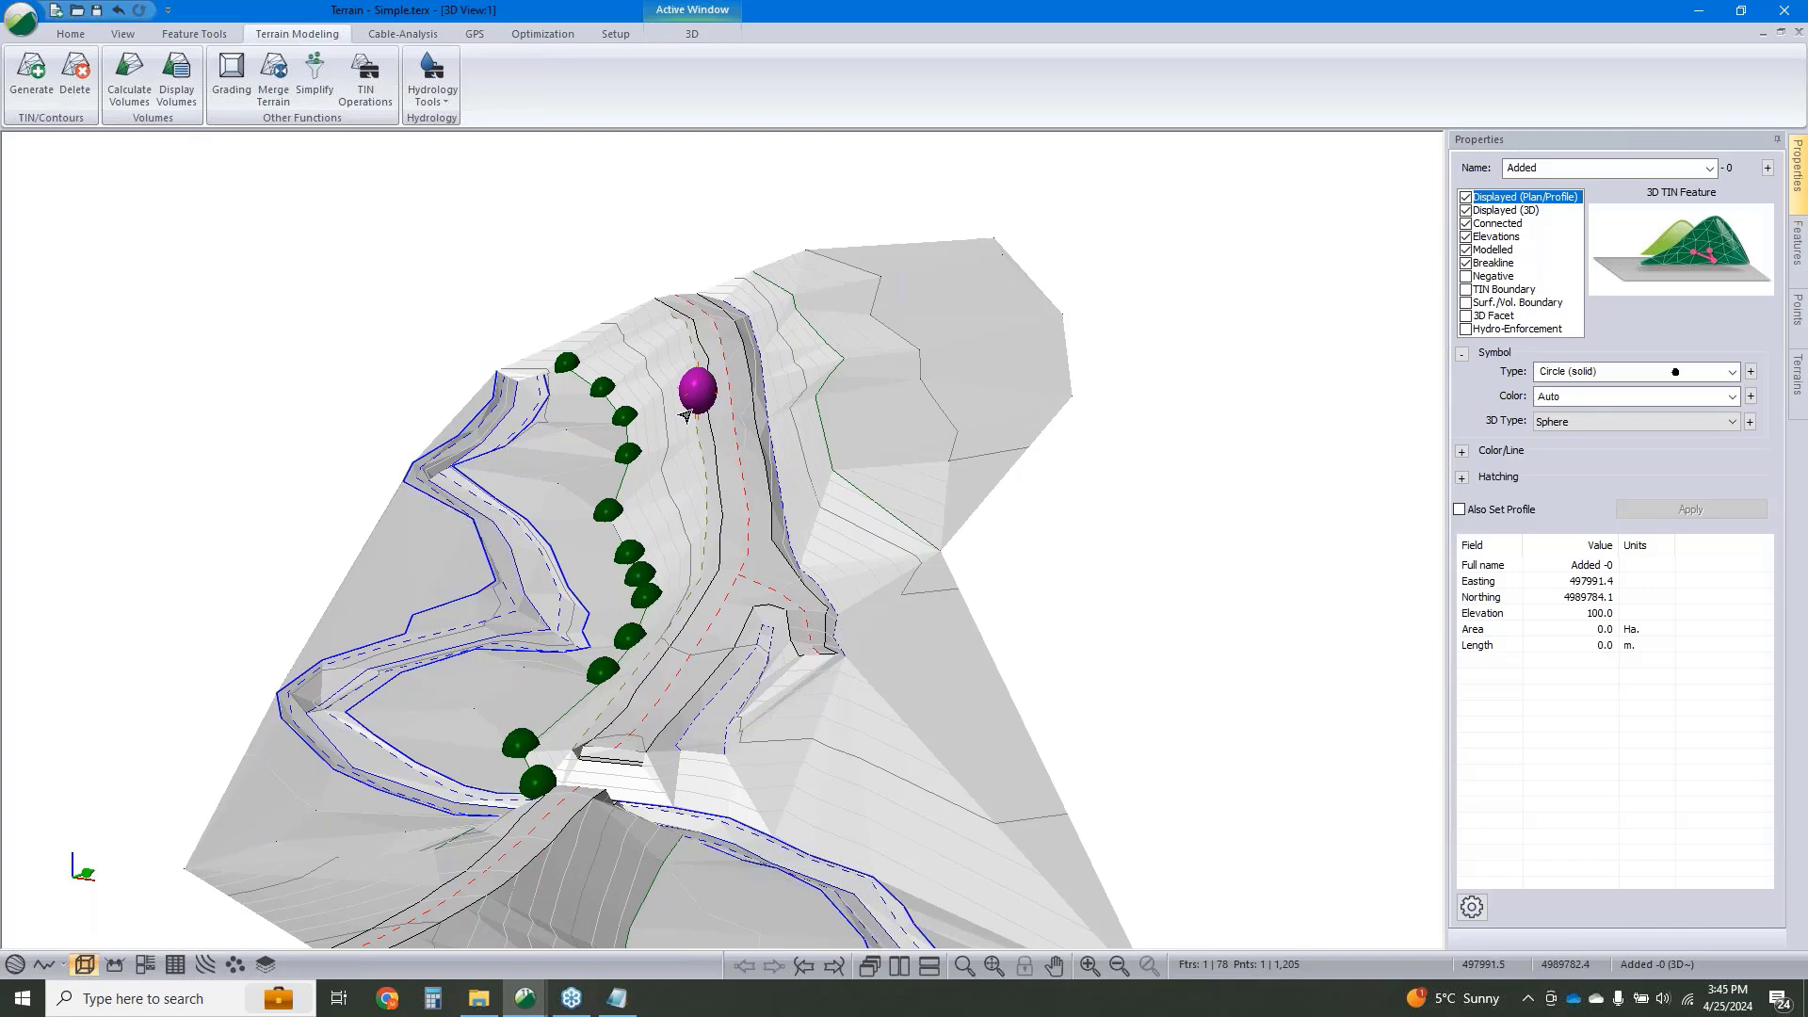
left_click(28, 89)
left_click(989, 677)
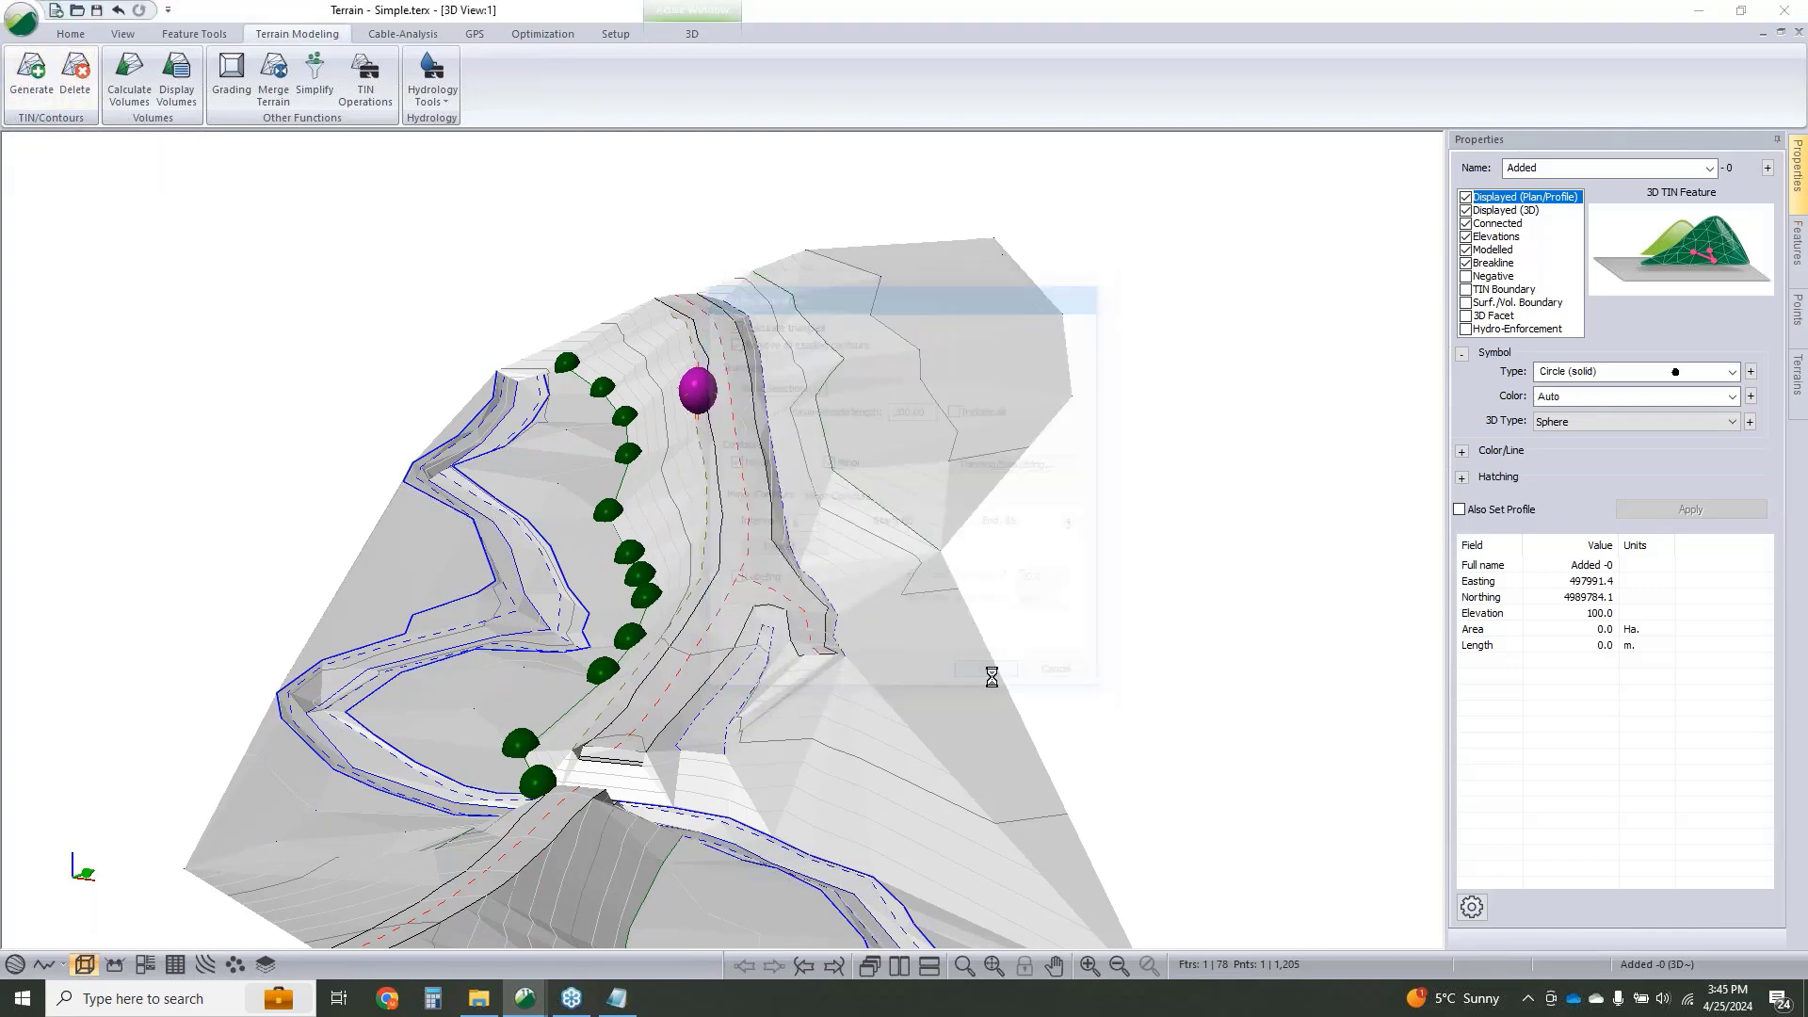
left_click_drag(754, 617, 970, 582)
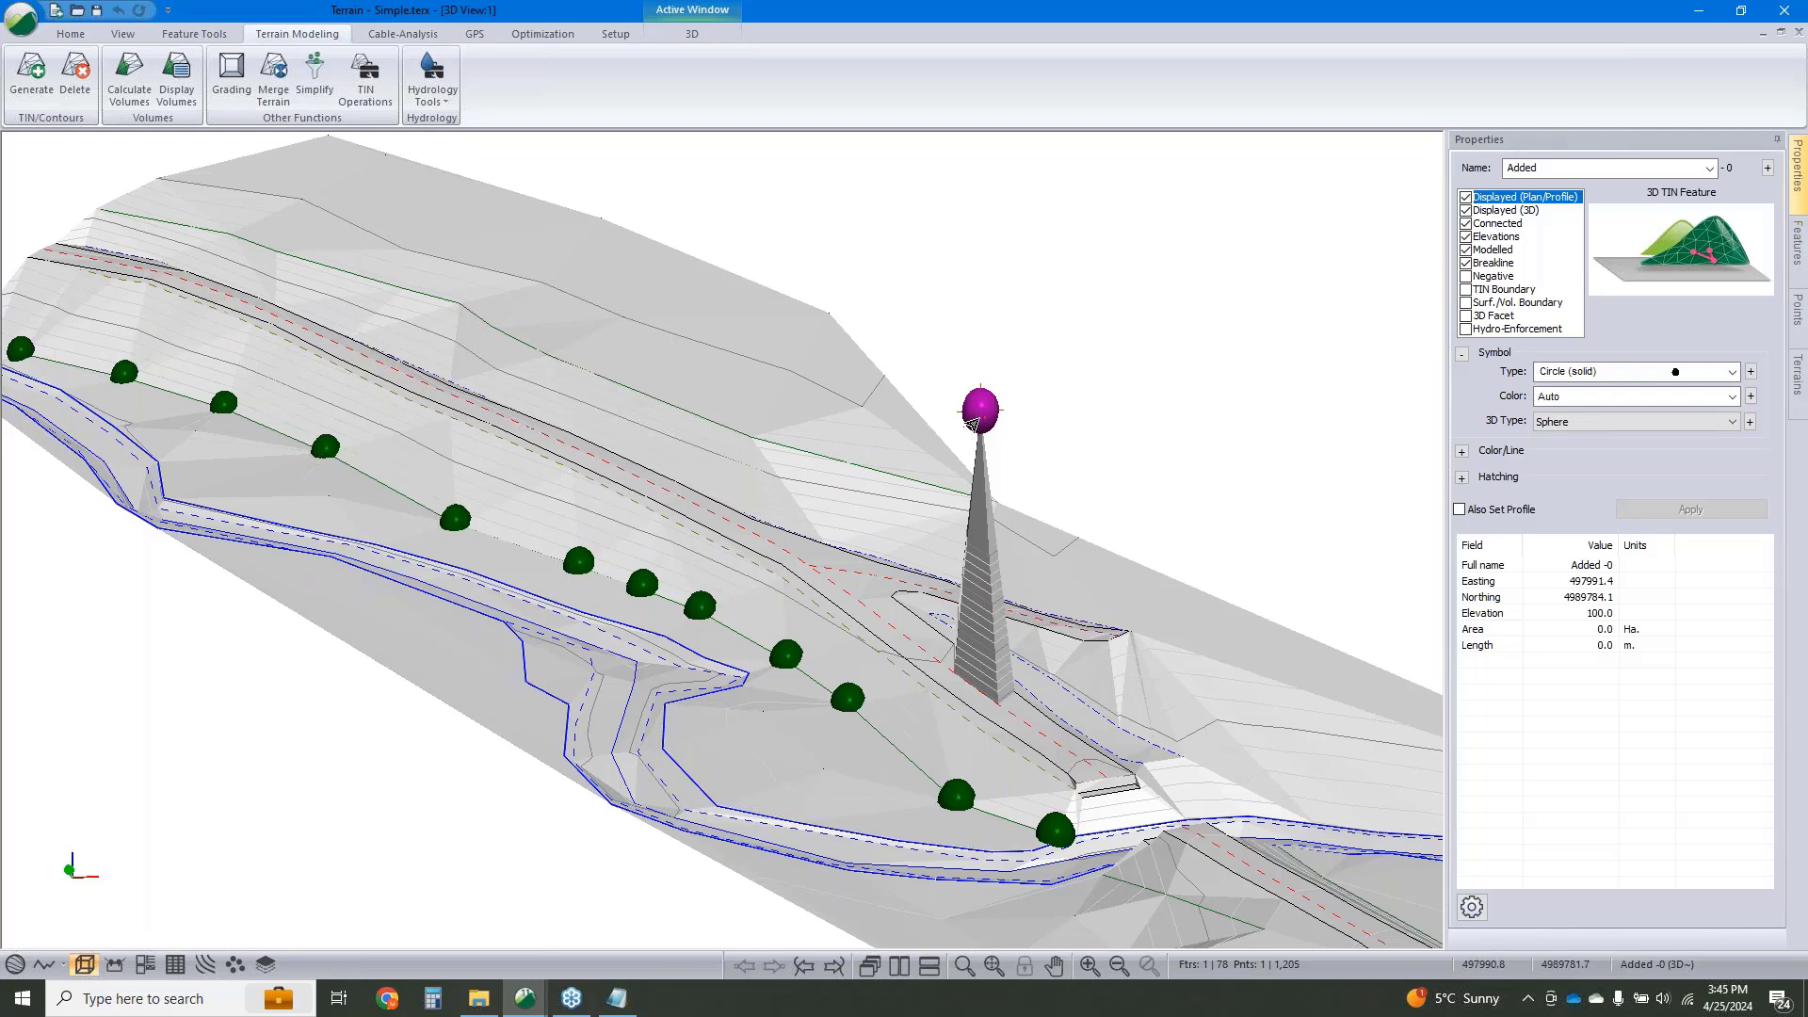
mouse_move(973, 423)
Exclude the Added point from the surface by turning off its Modelled property, then regenerate the terrain model and contours.
left_click(1467, 250)
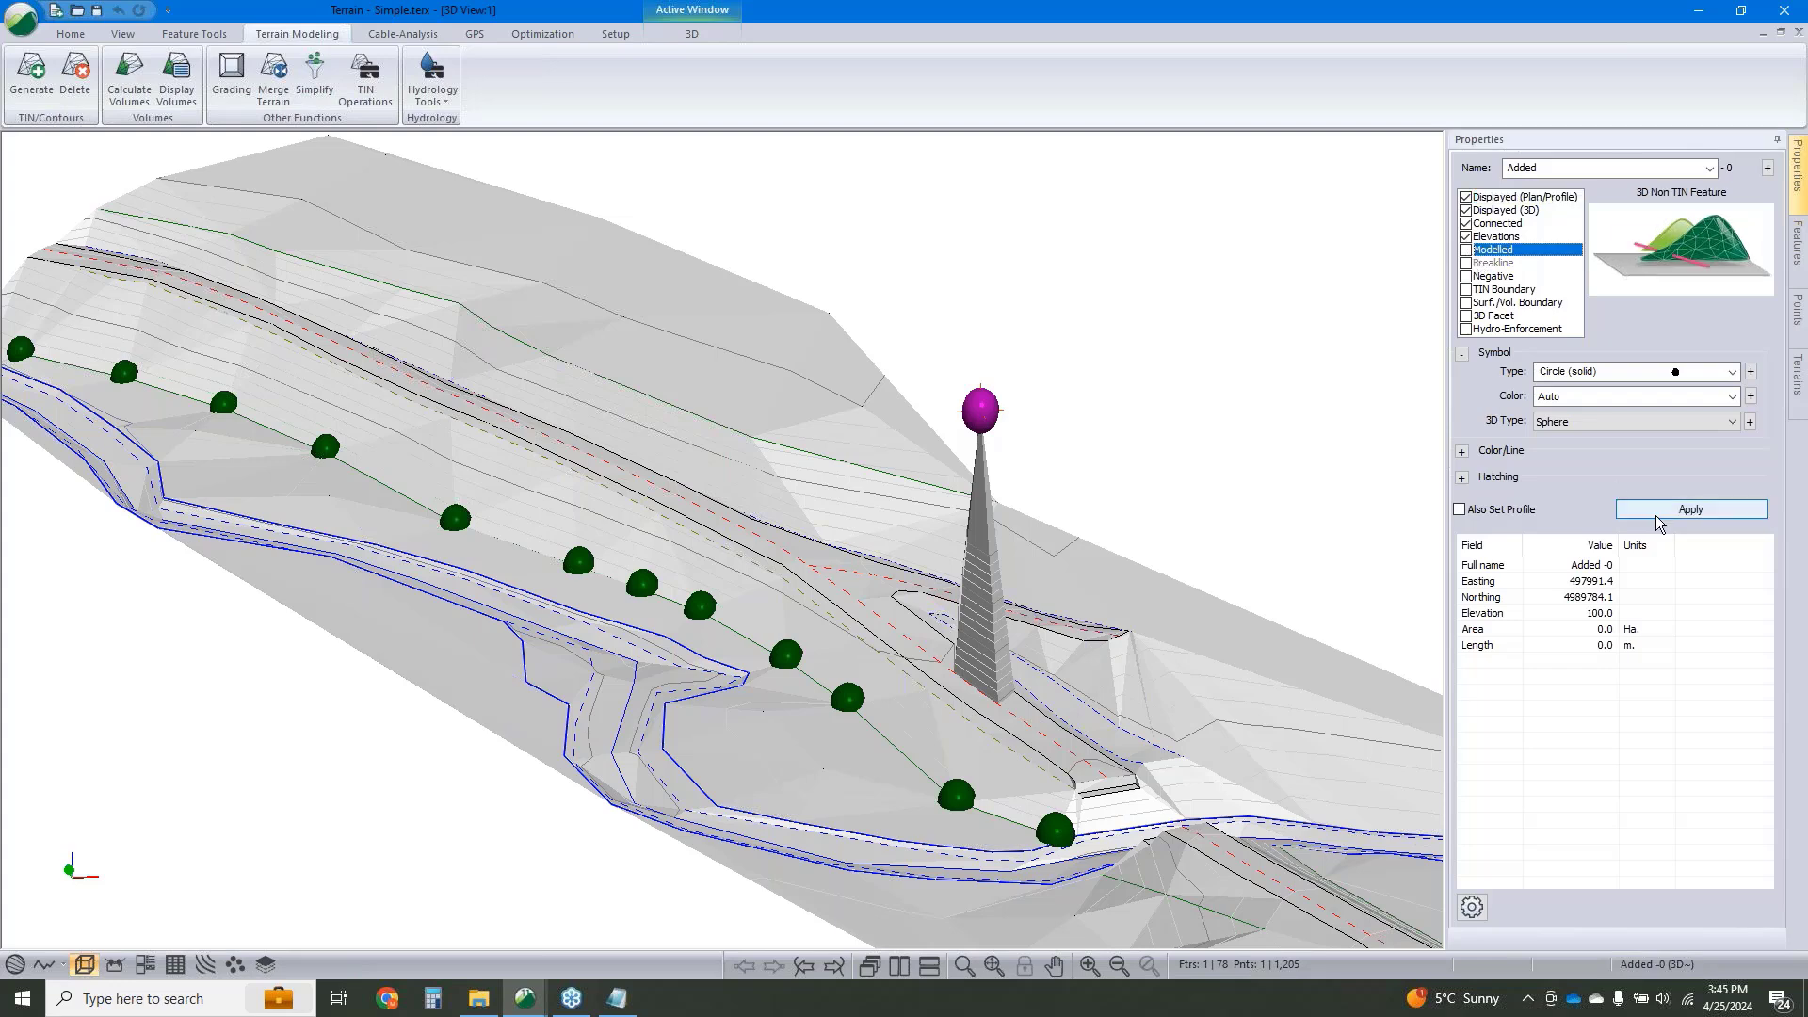
left_click(1691, 510)
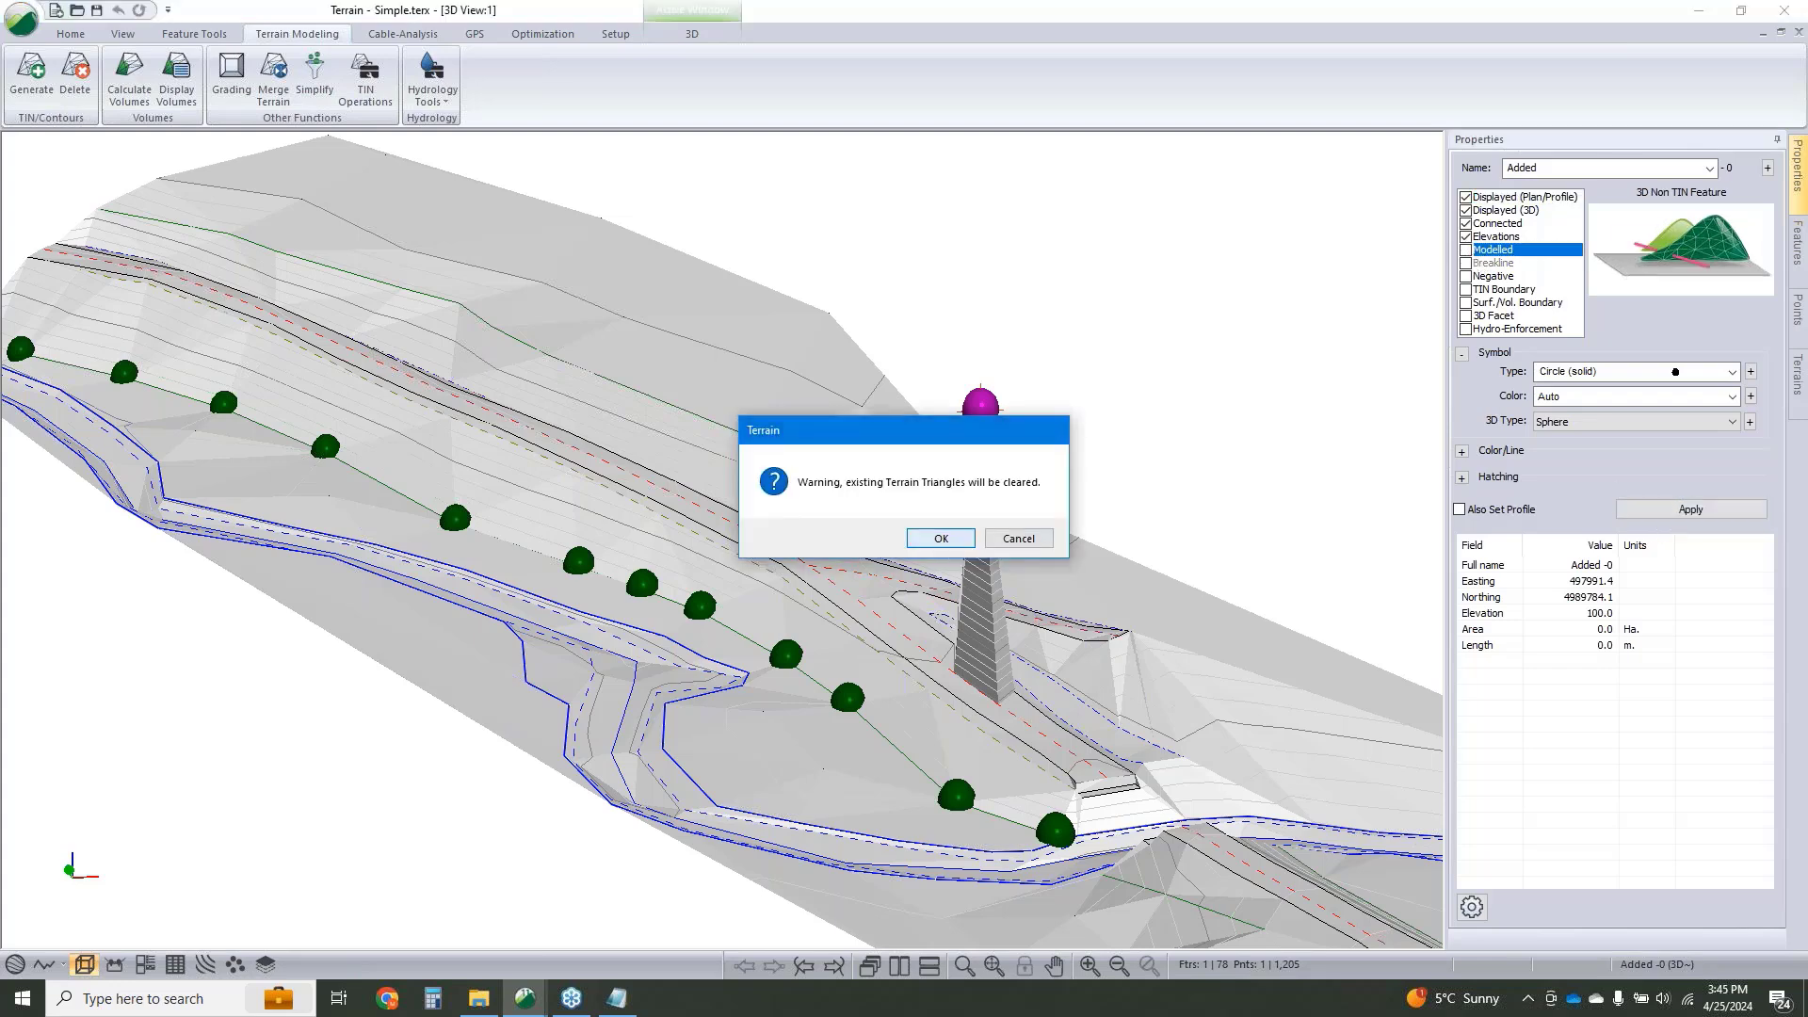
left_click(940, 539)
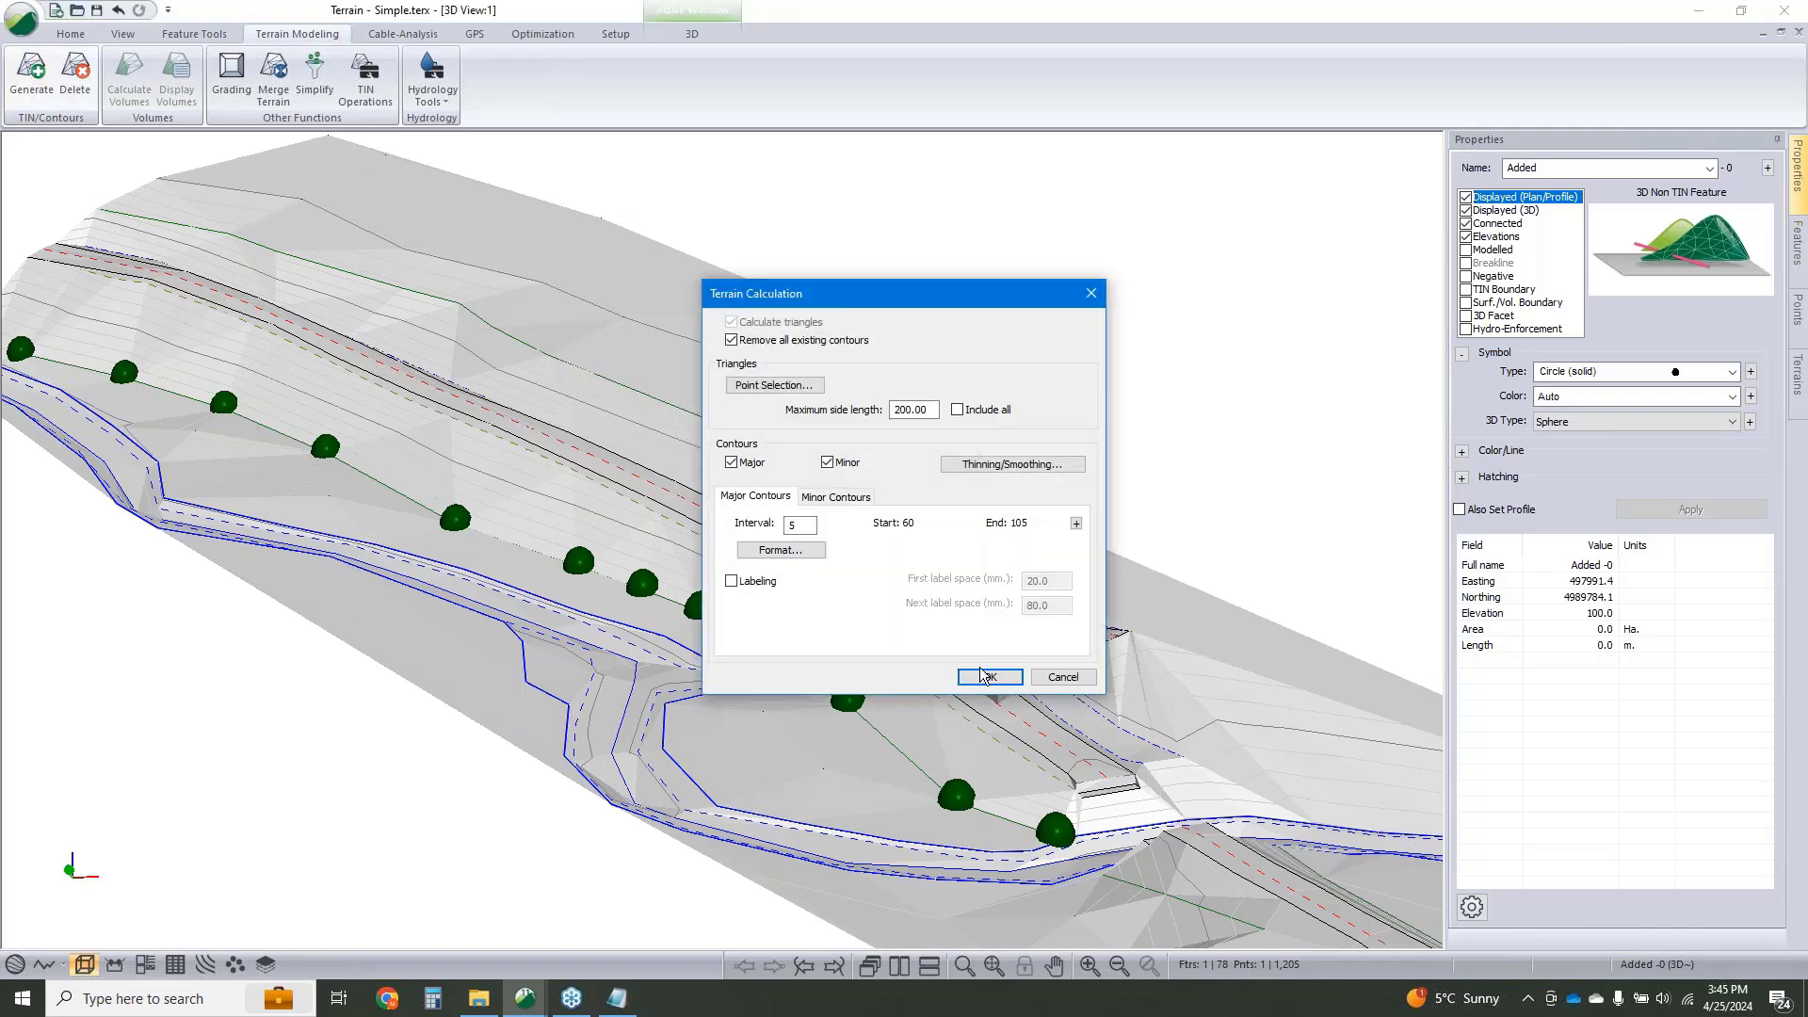
left_click(987, 672)
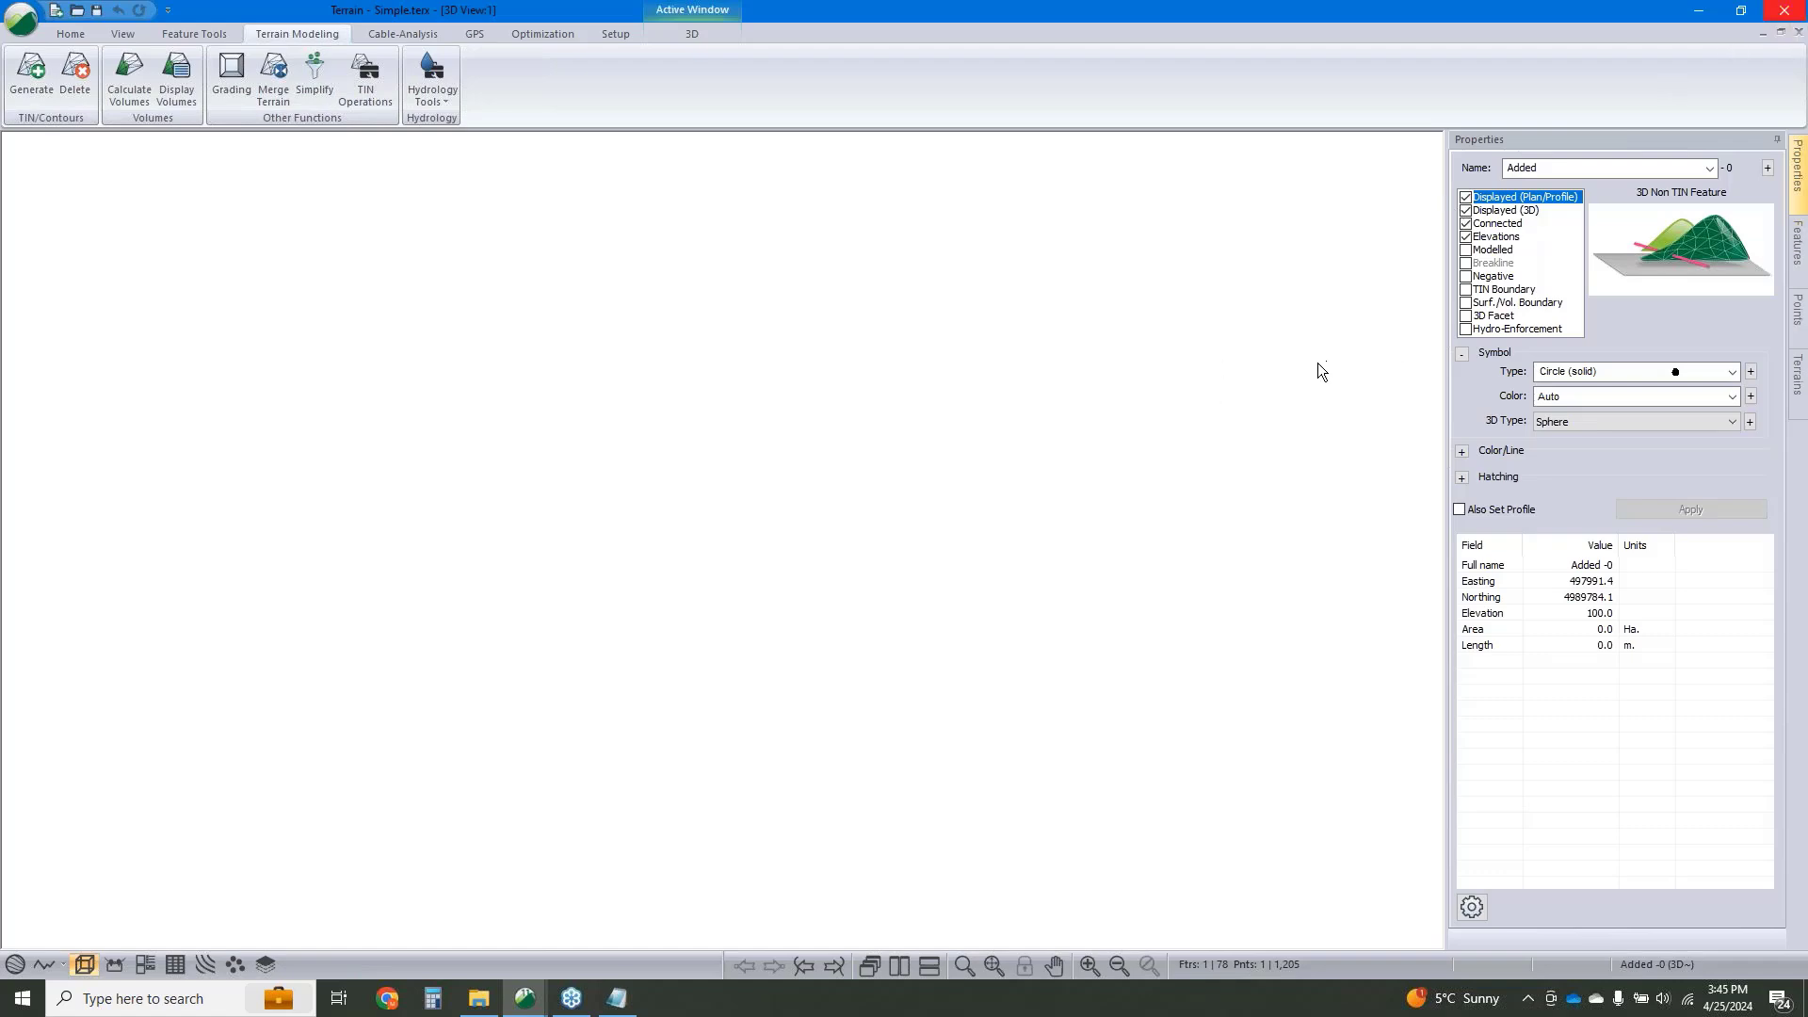
left_click(1799, 31)
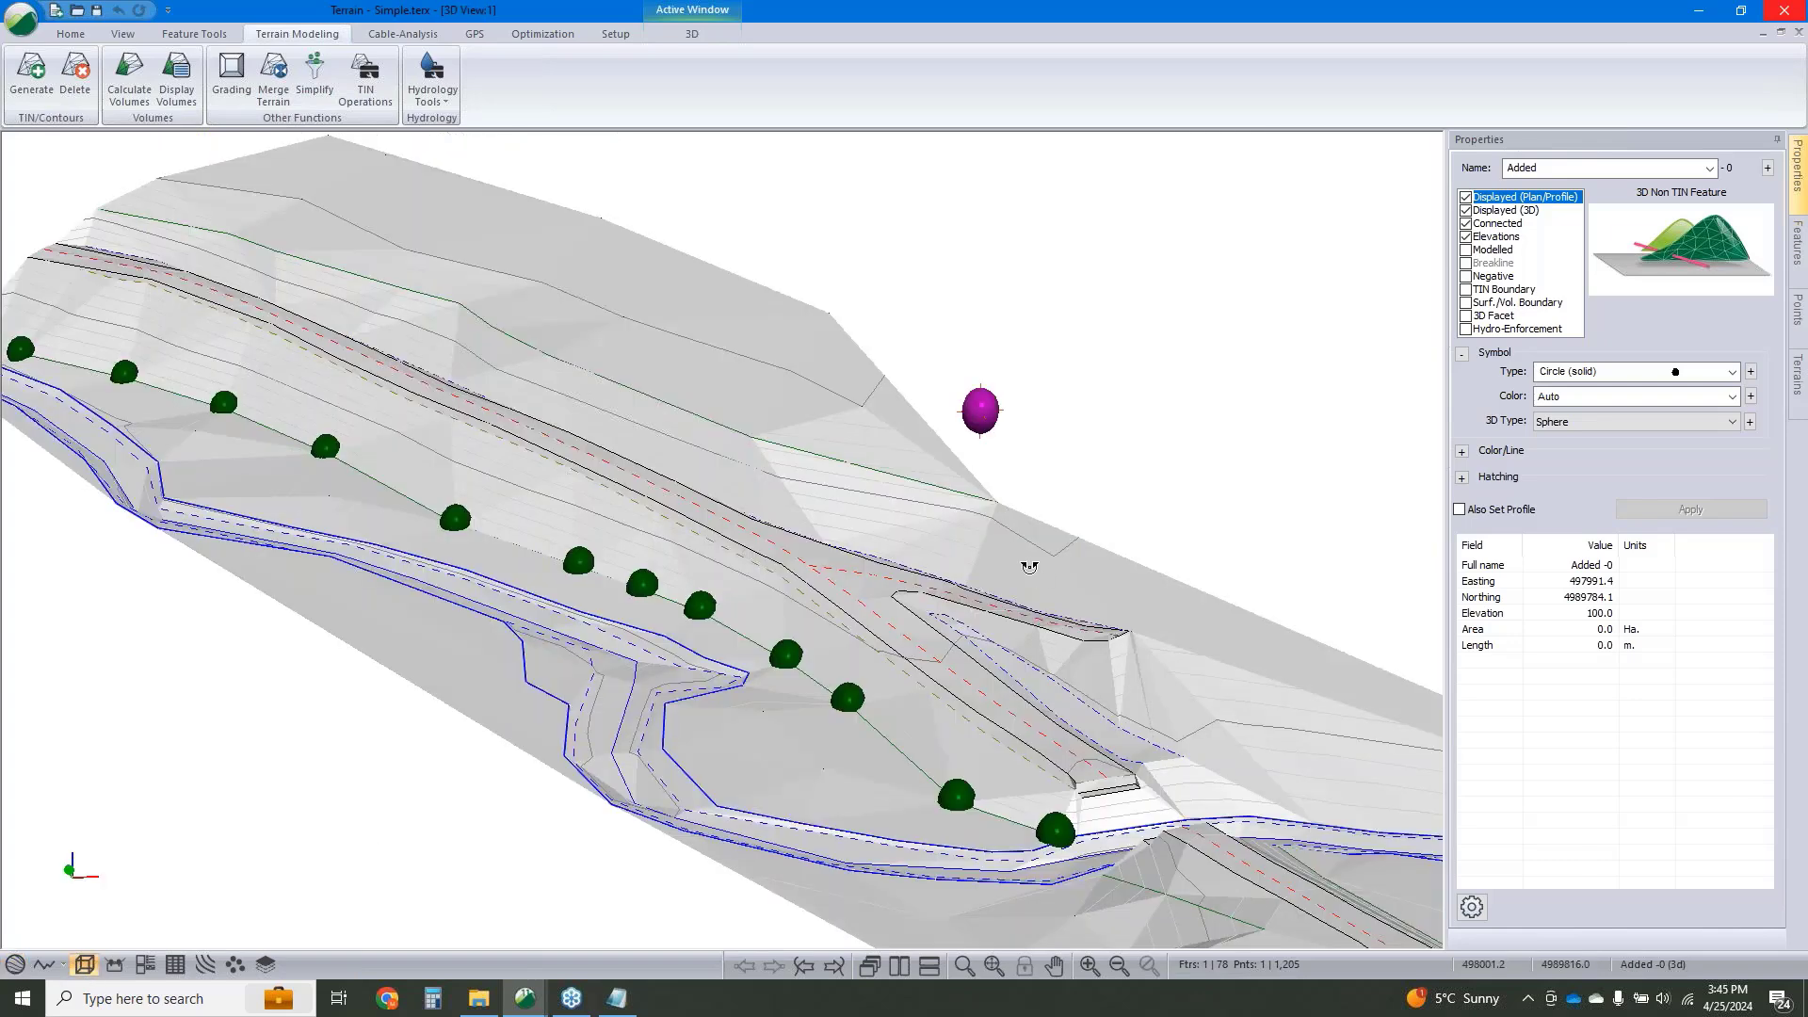
Select the BL1 breakline in the 3D view and arrange the 3D and plan views side by side.
mouse_move(1029, 566)
left_mouse_down()
mouse_move(1166, 565)
mouse_move(1153, 543)
mouse_move(1004, 577)
mouse_move(1008, 543)
left_mouse_up()
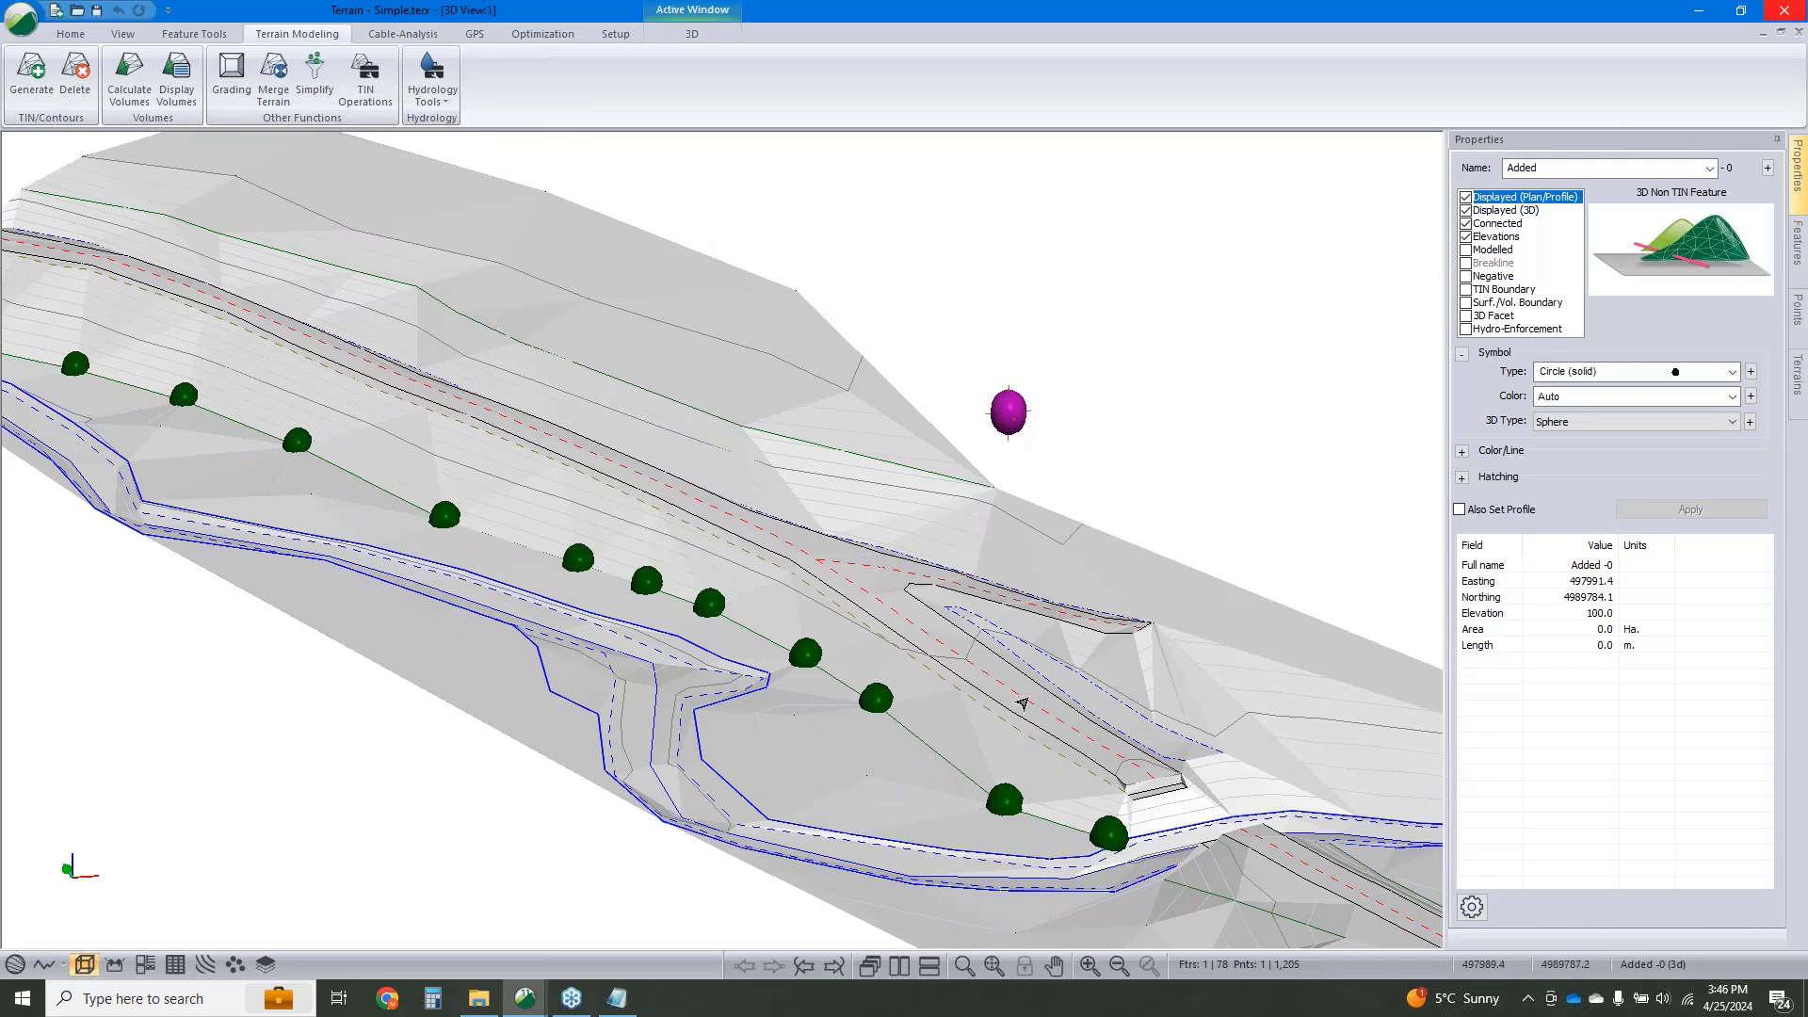
left_click_drag(1020, 694, 921, 688)
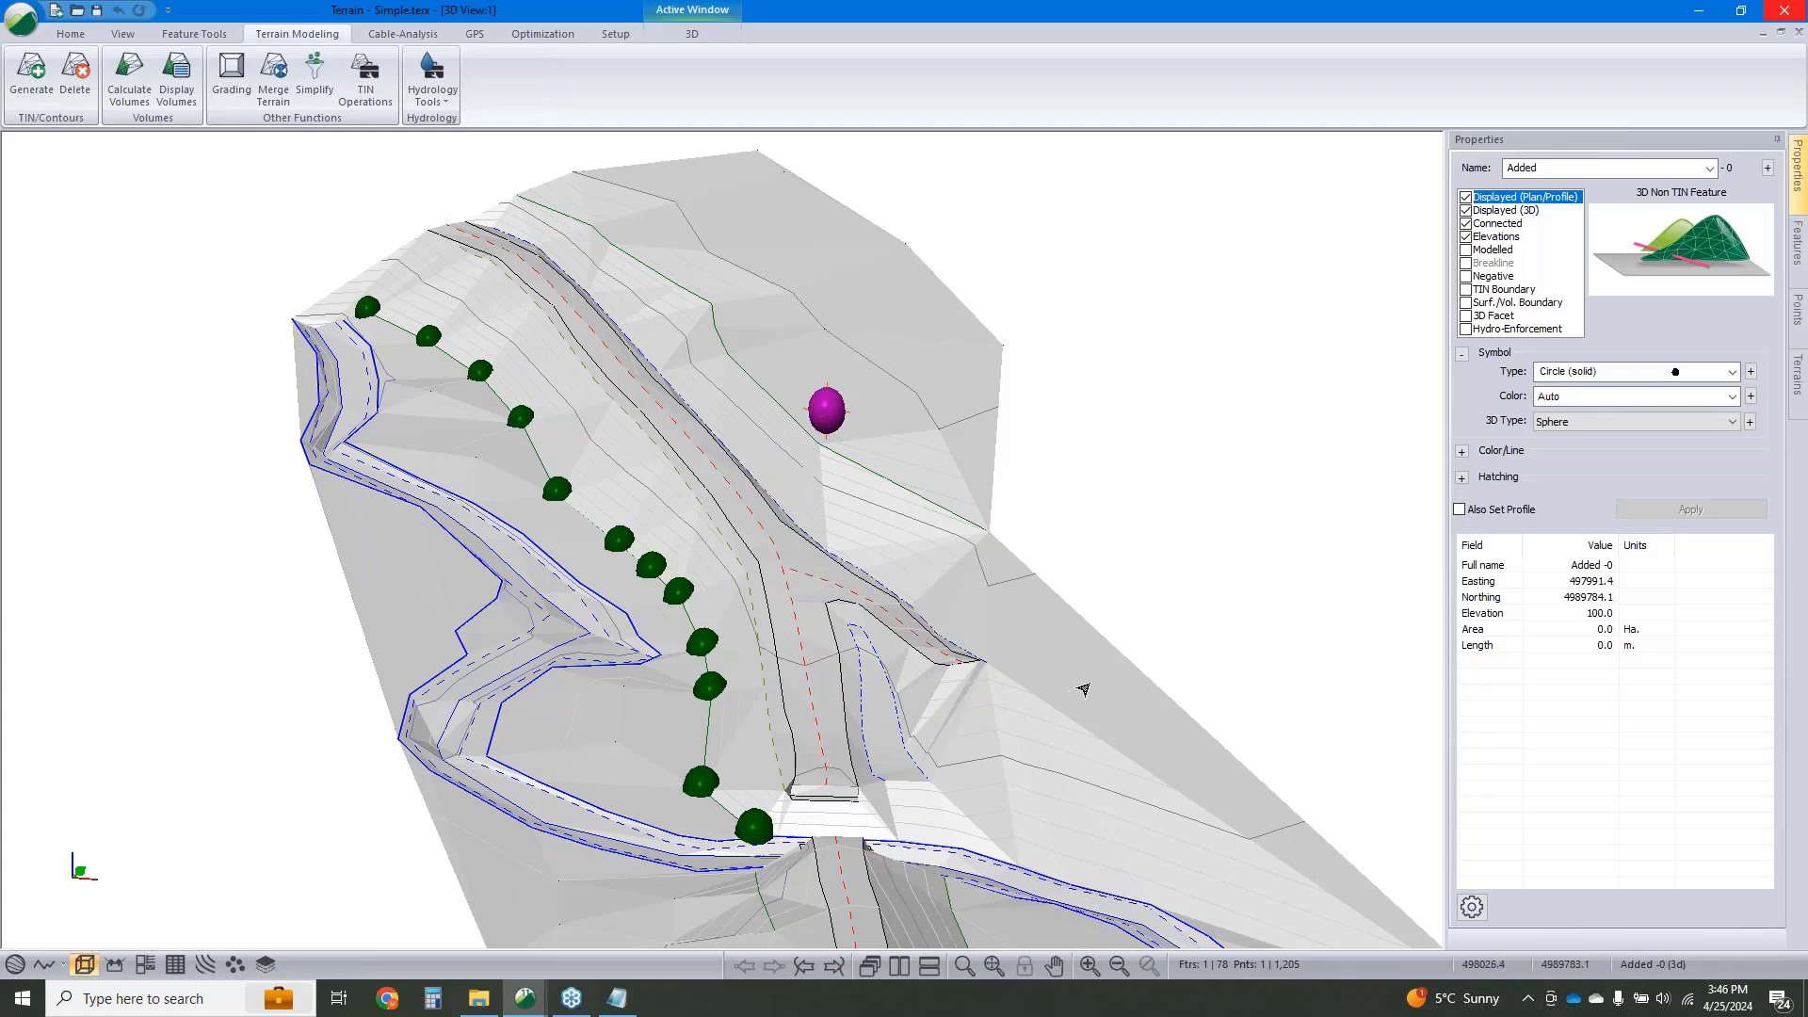
left_click_drag(998, 643, 887, 628)
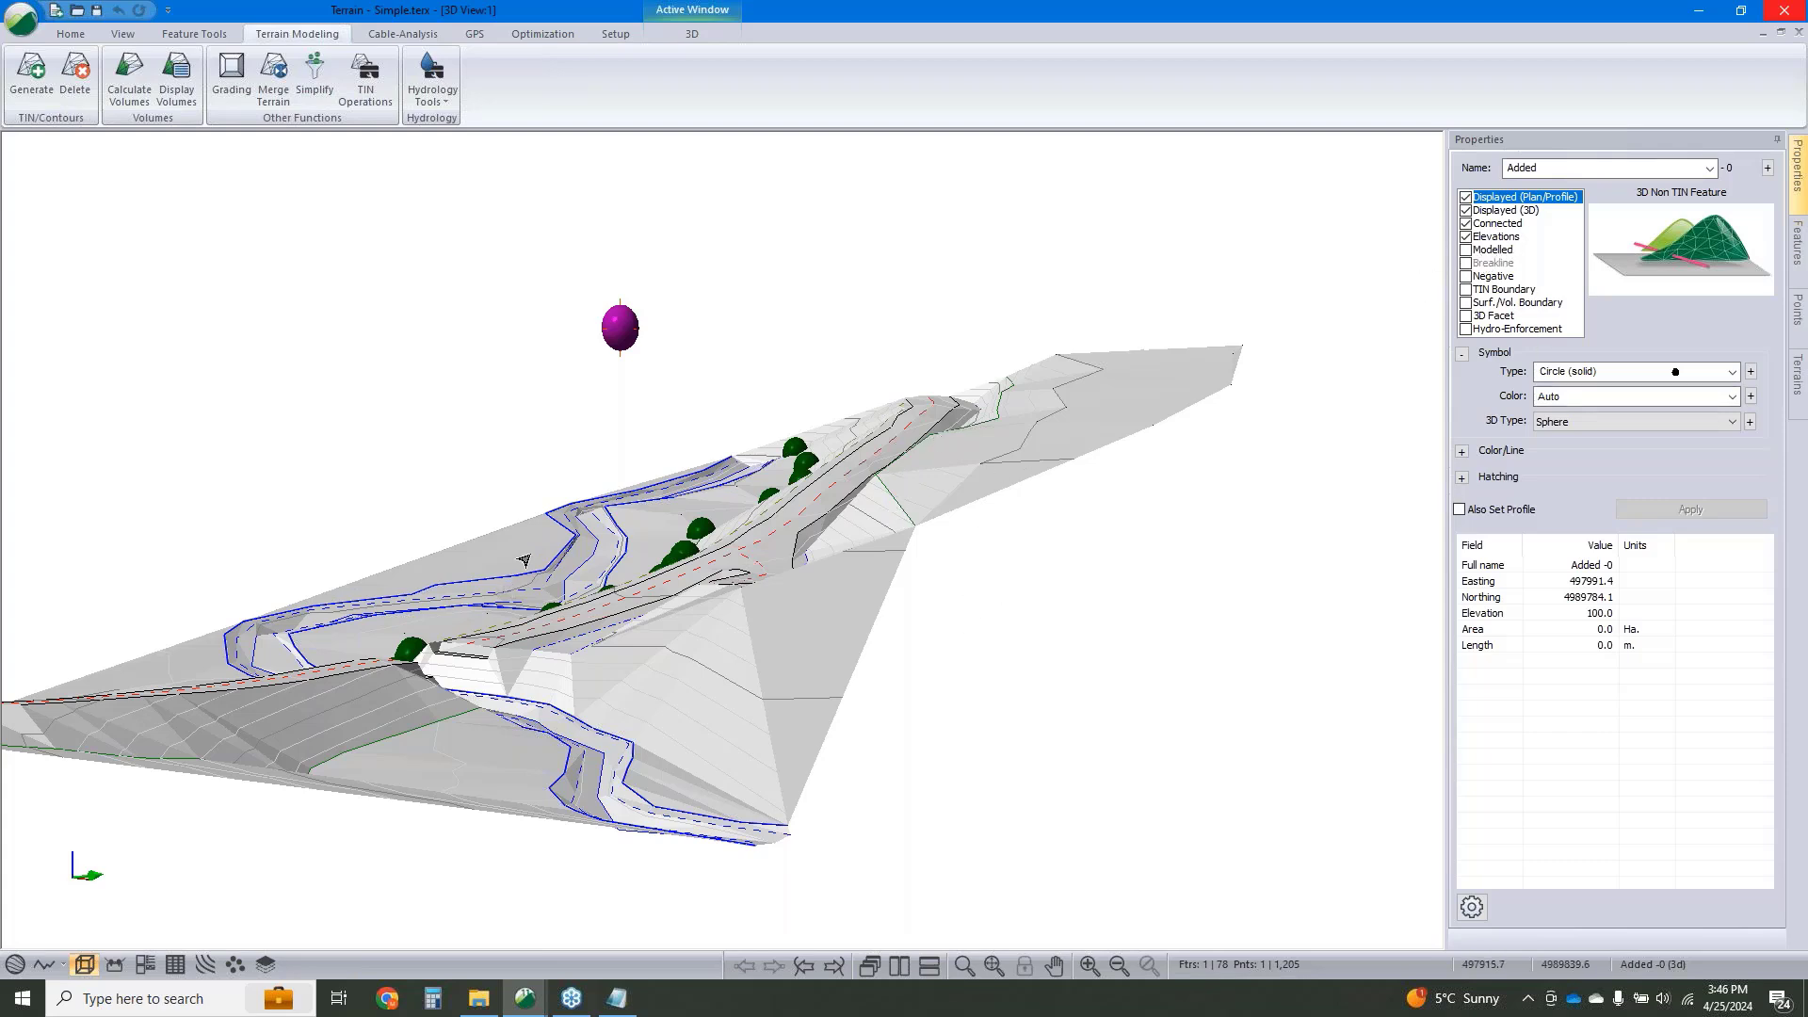
mouse_move(505, 481)
middle_mouse_down()
mouse_move(561, 489)
mouse_move(530, 472)
middle_mouse_up()
left_click(530, 472)
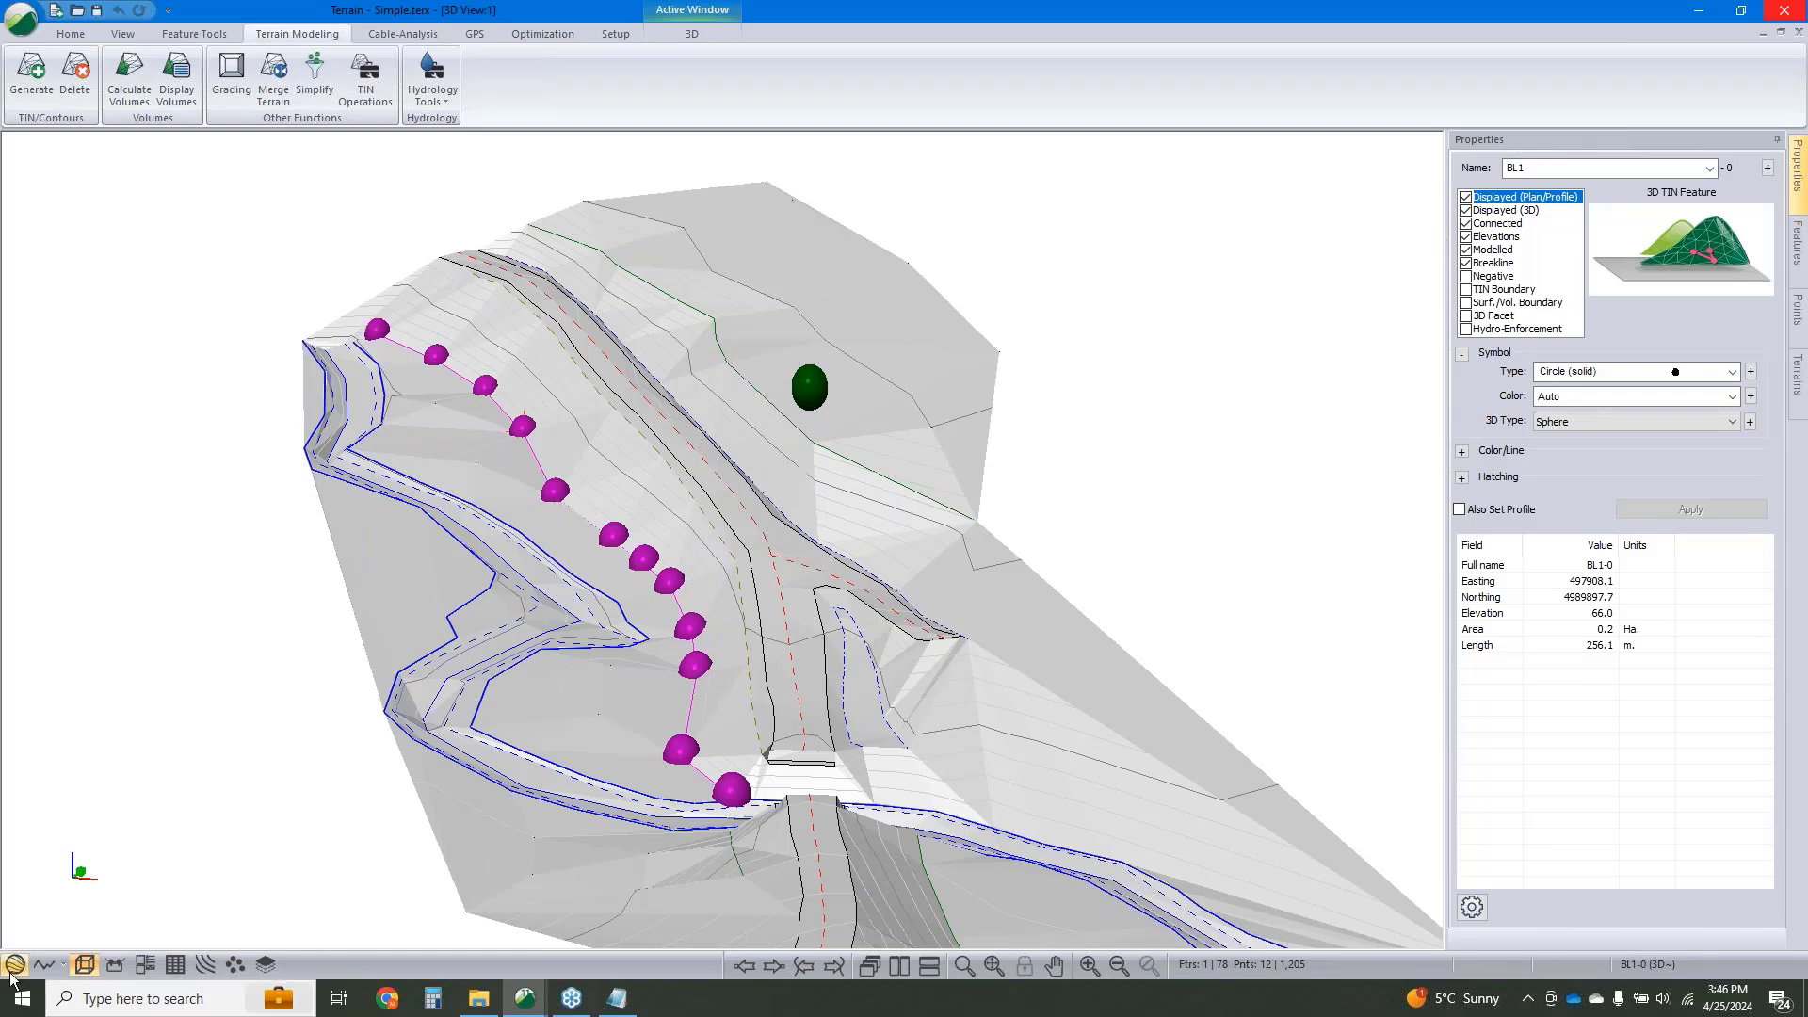
left_click(901, 967)
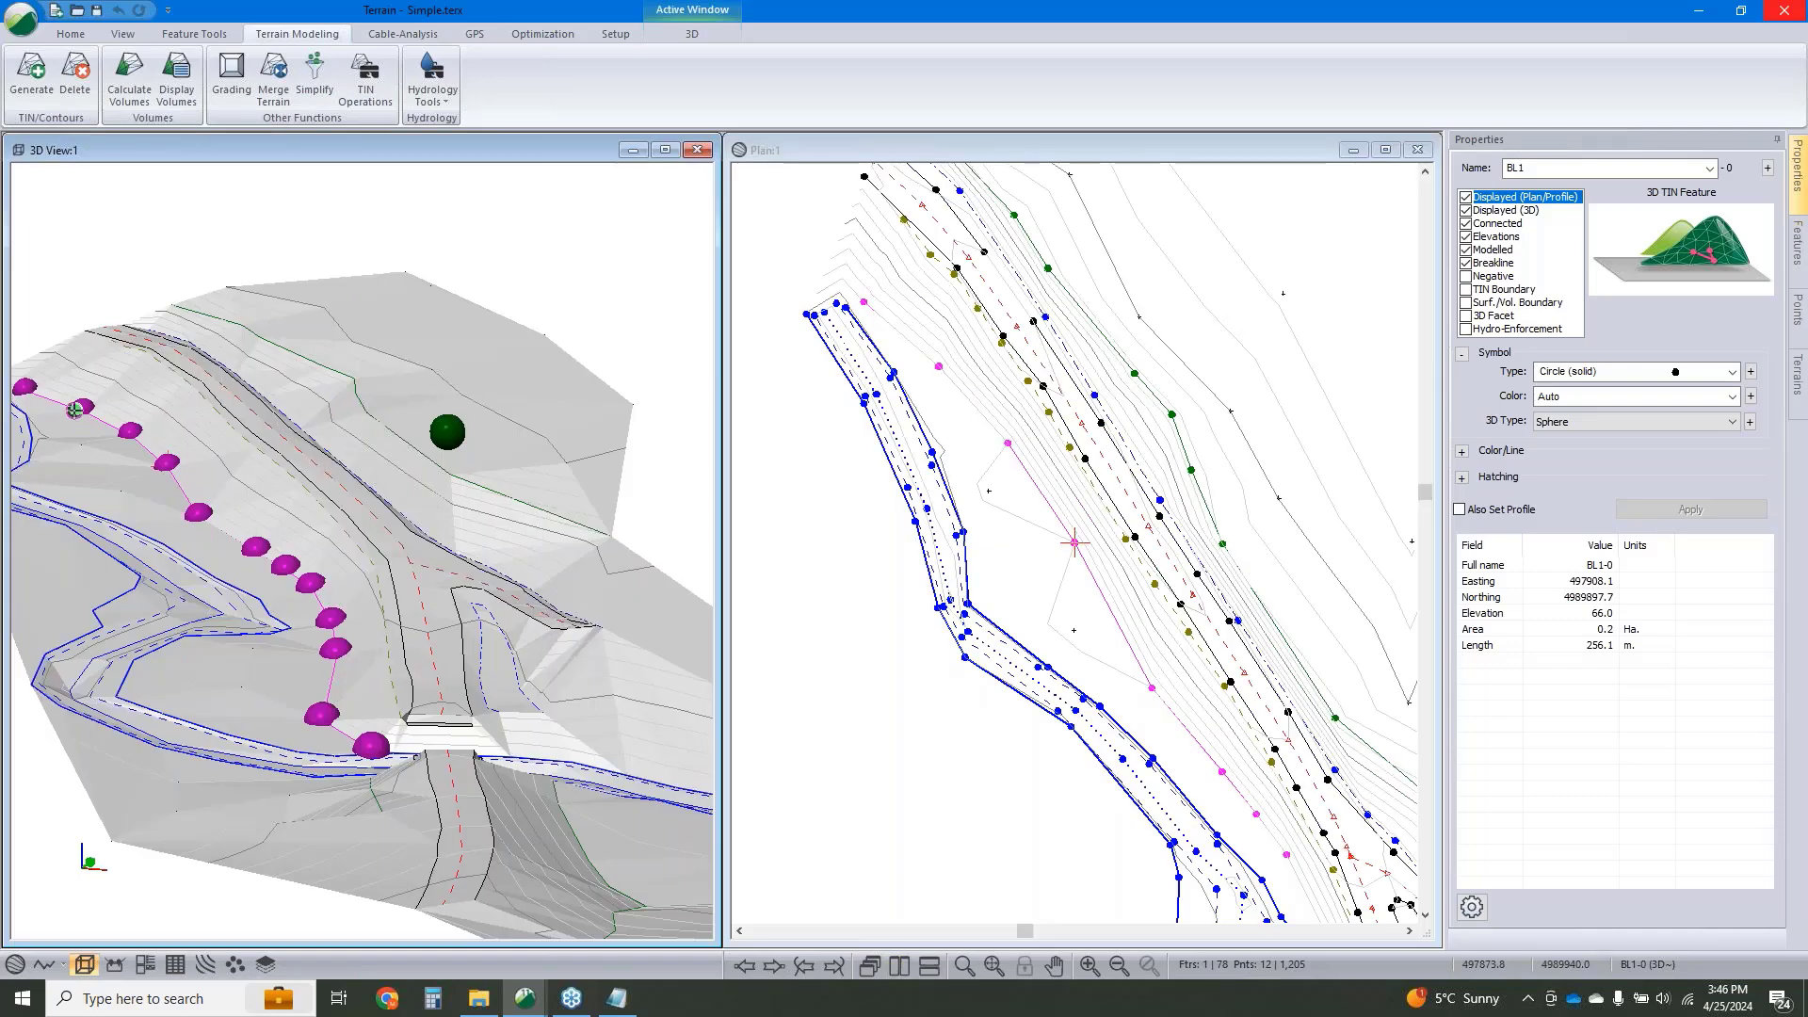
Delete the contours while keeping the terrain model, and turn off the BL1 breakline's Connected property.
left_click(70, 91)
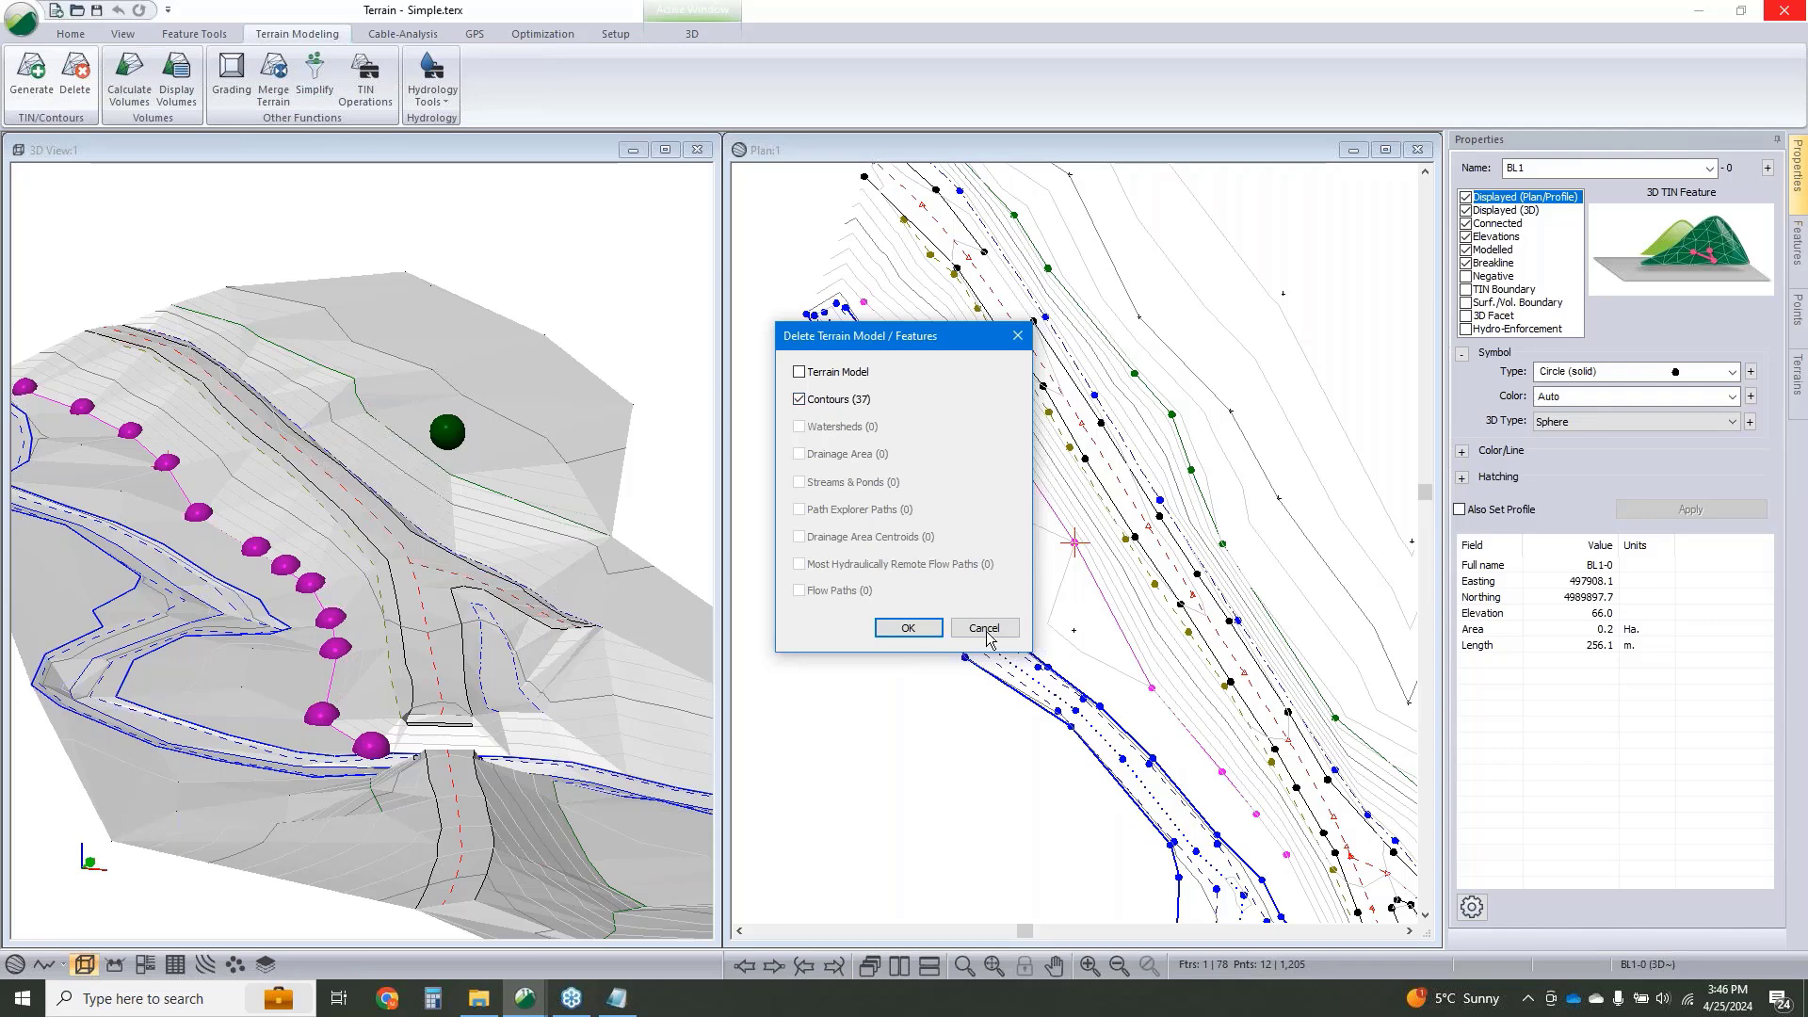
left_click(908, 627)
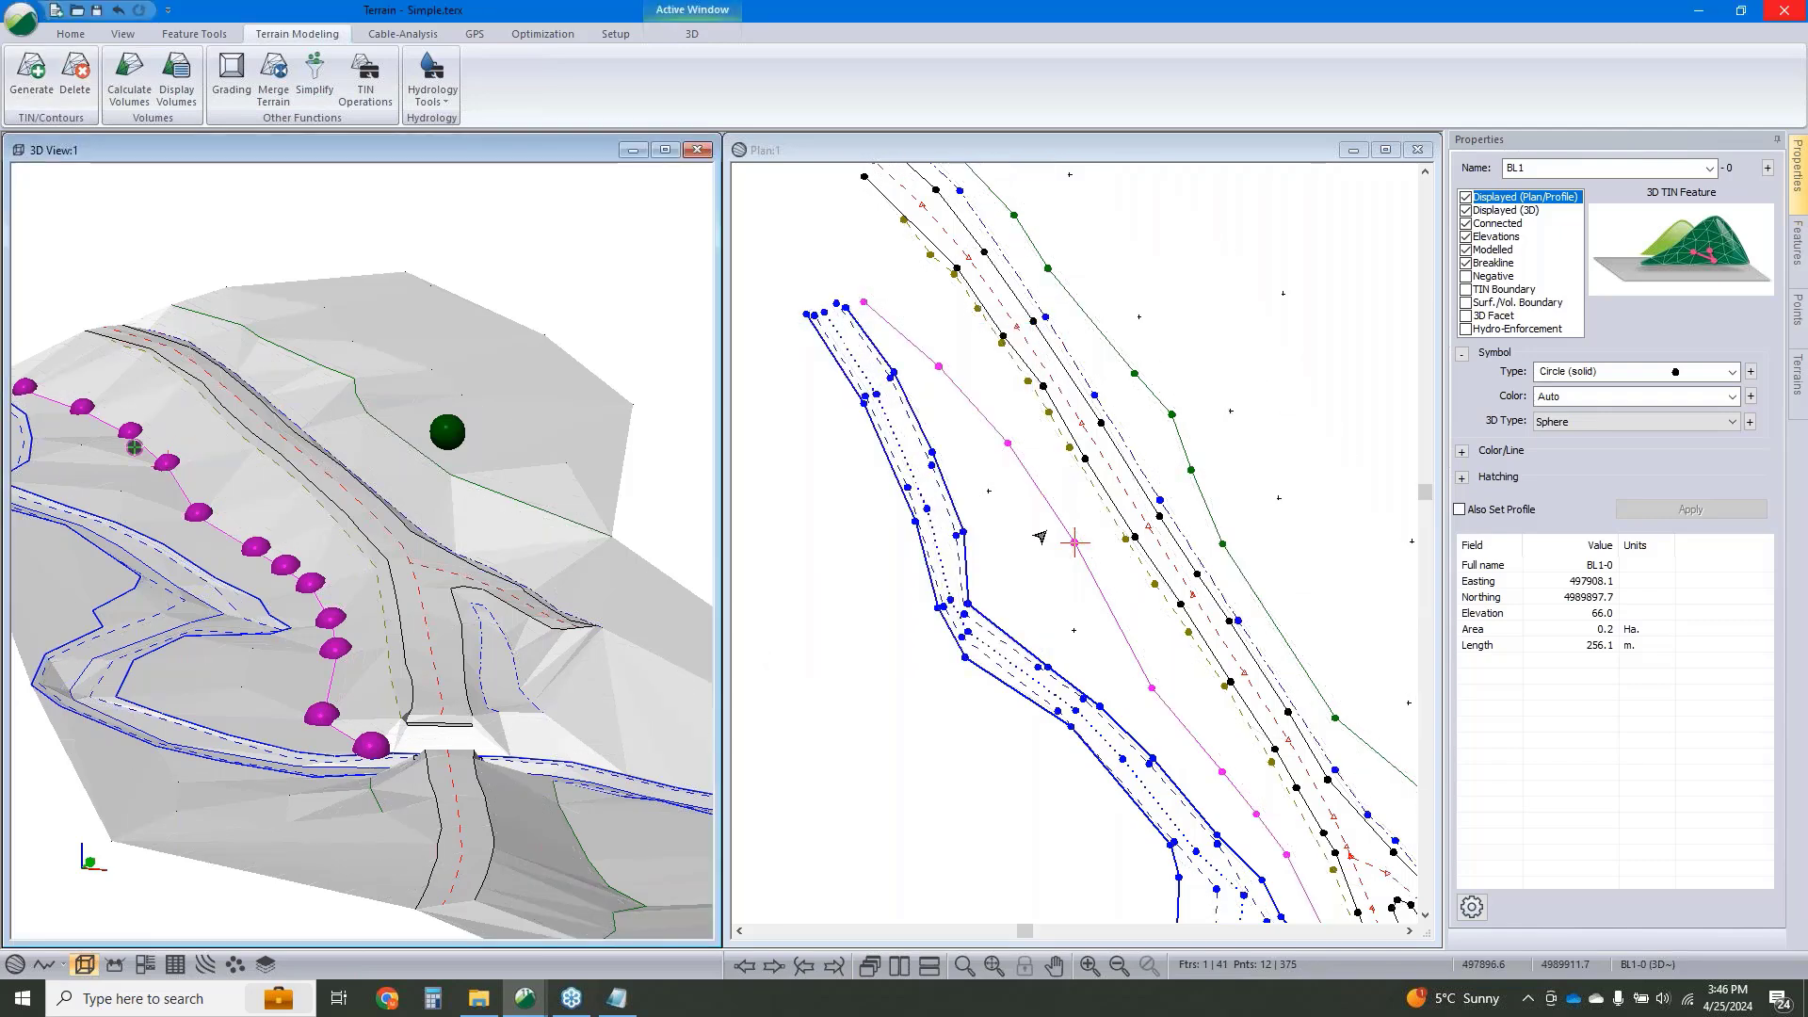
left_click(1466, 223)
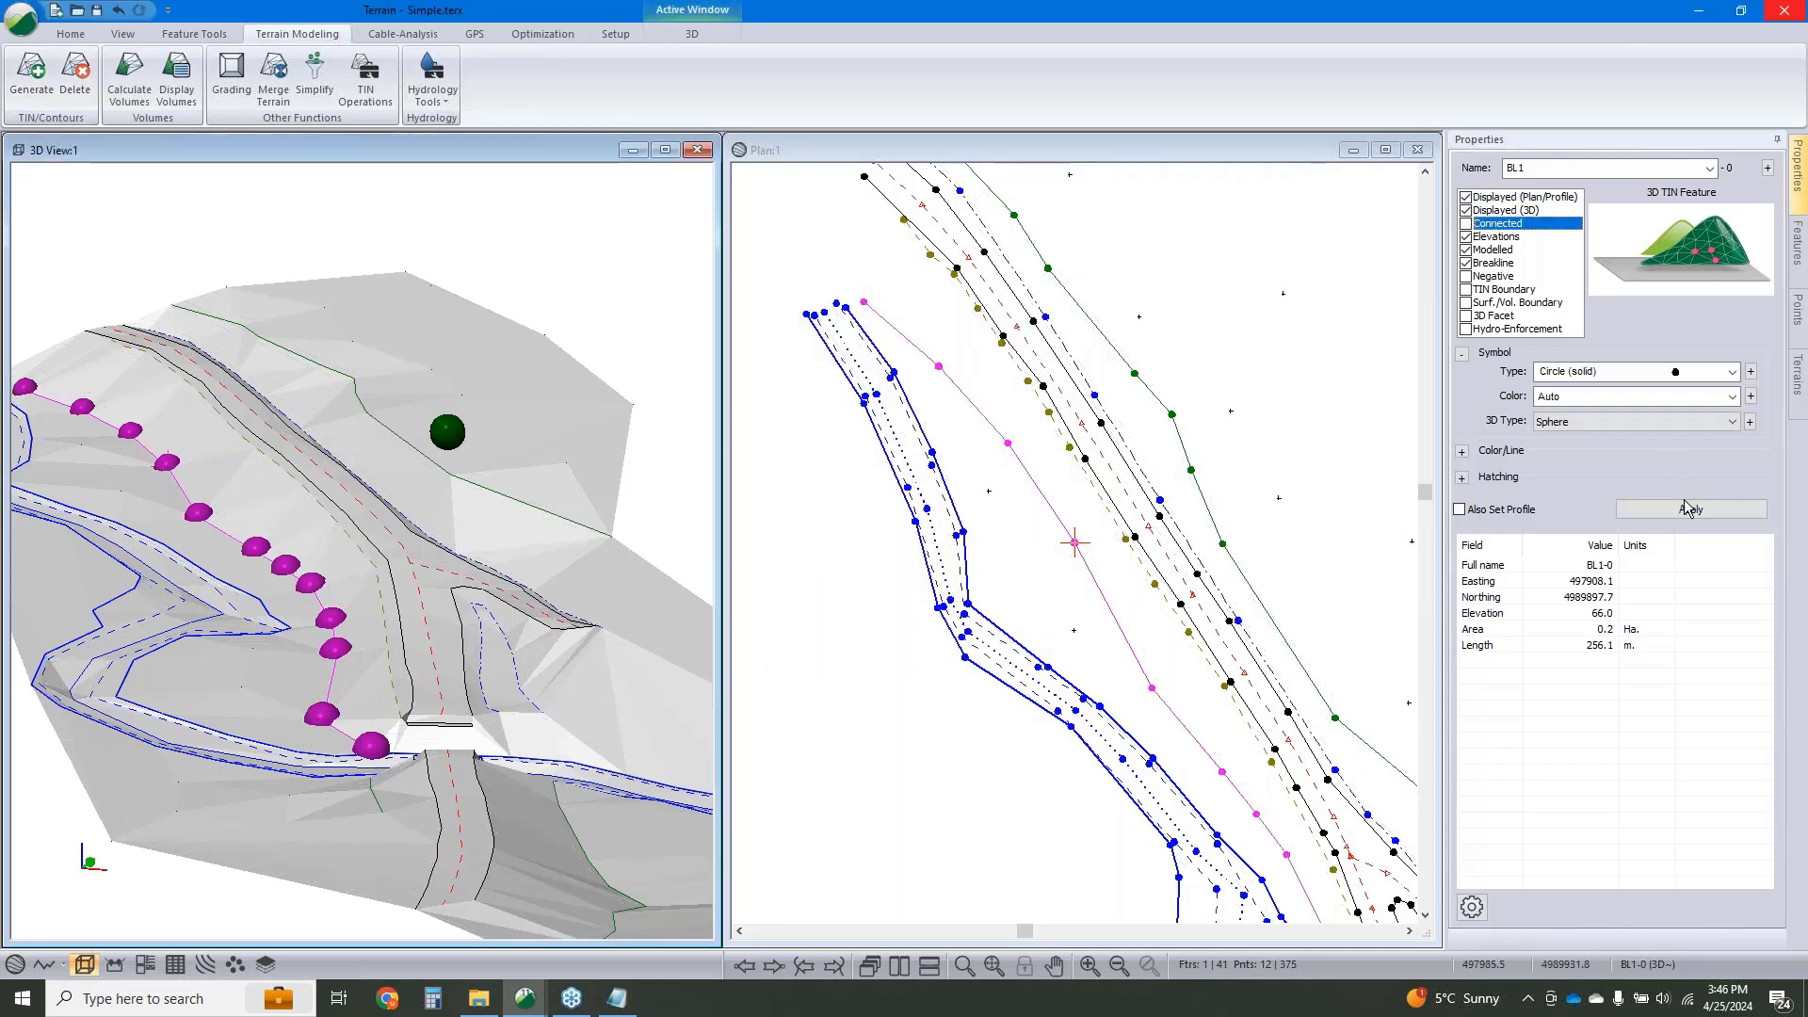
left_click(1686, 508)
left_click(1030, 593)
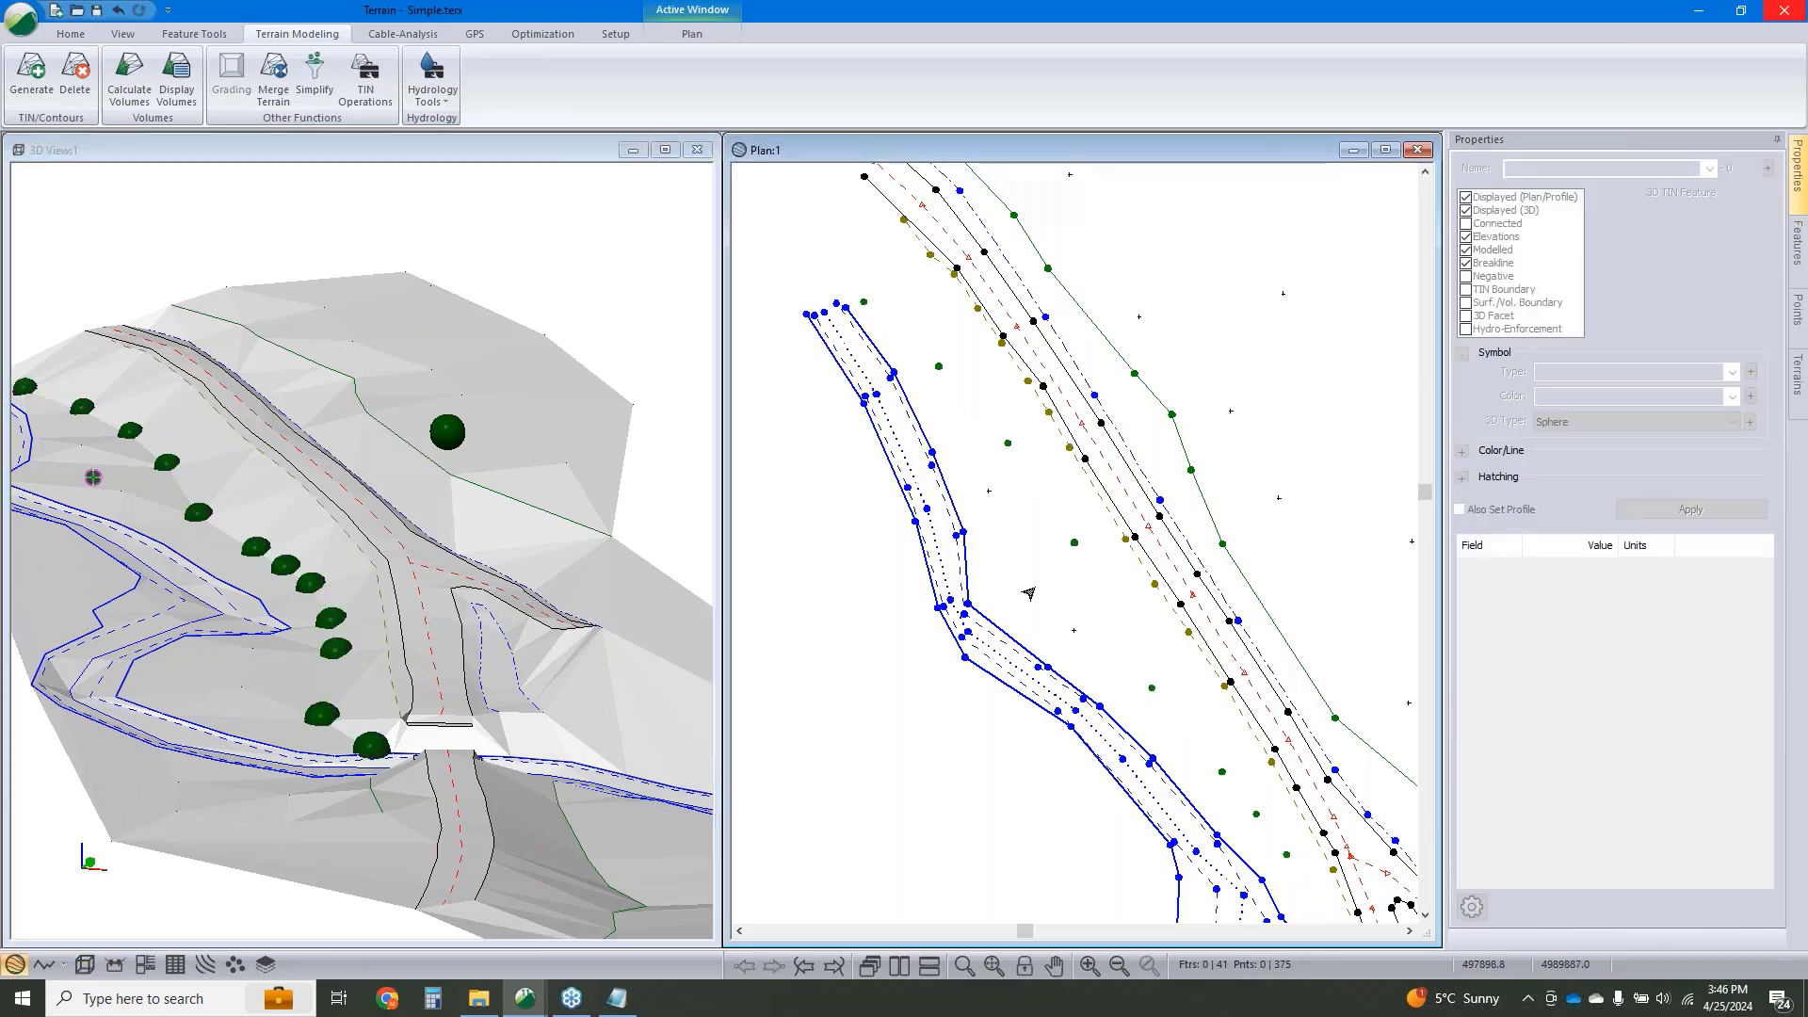
Reselect the BL1 feature in the plan view and turn its Connected property back on.
left_click(1074, 542)
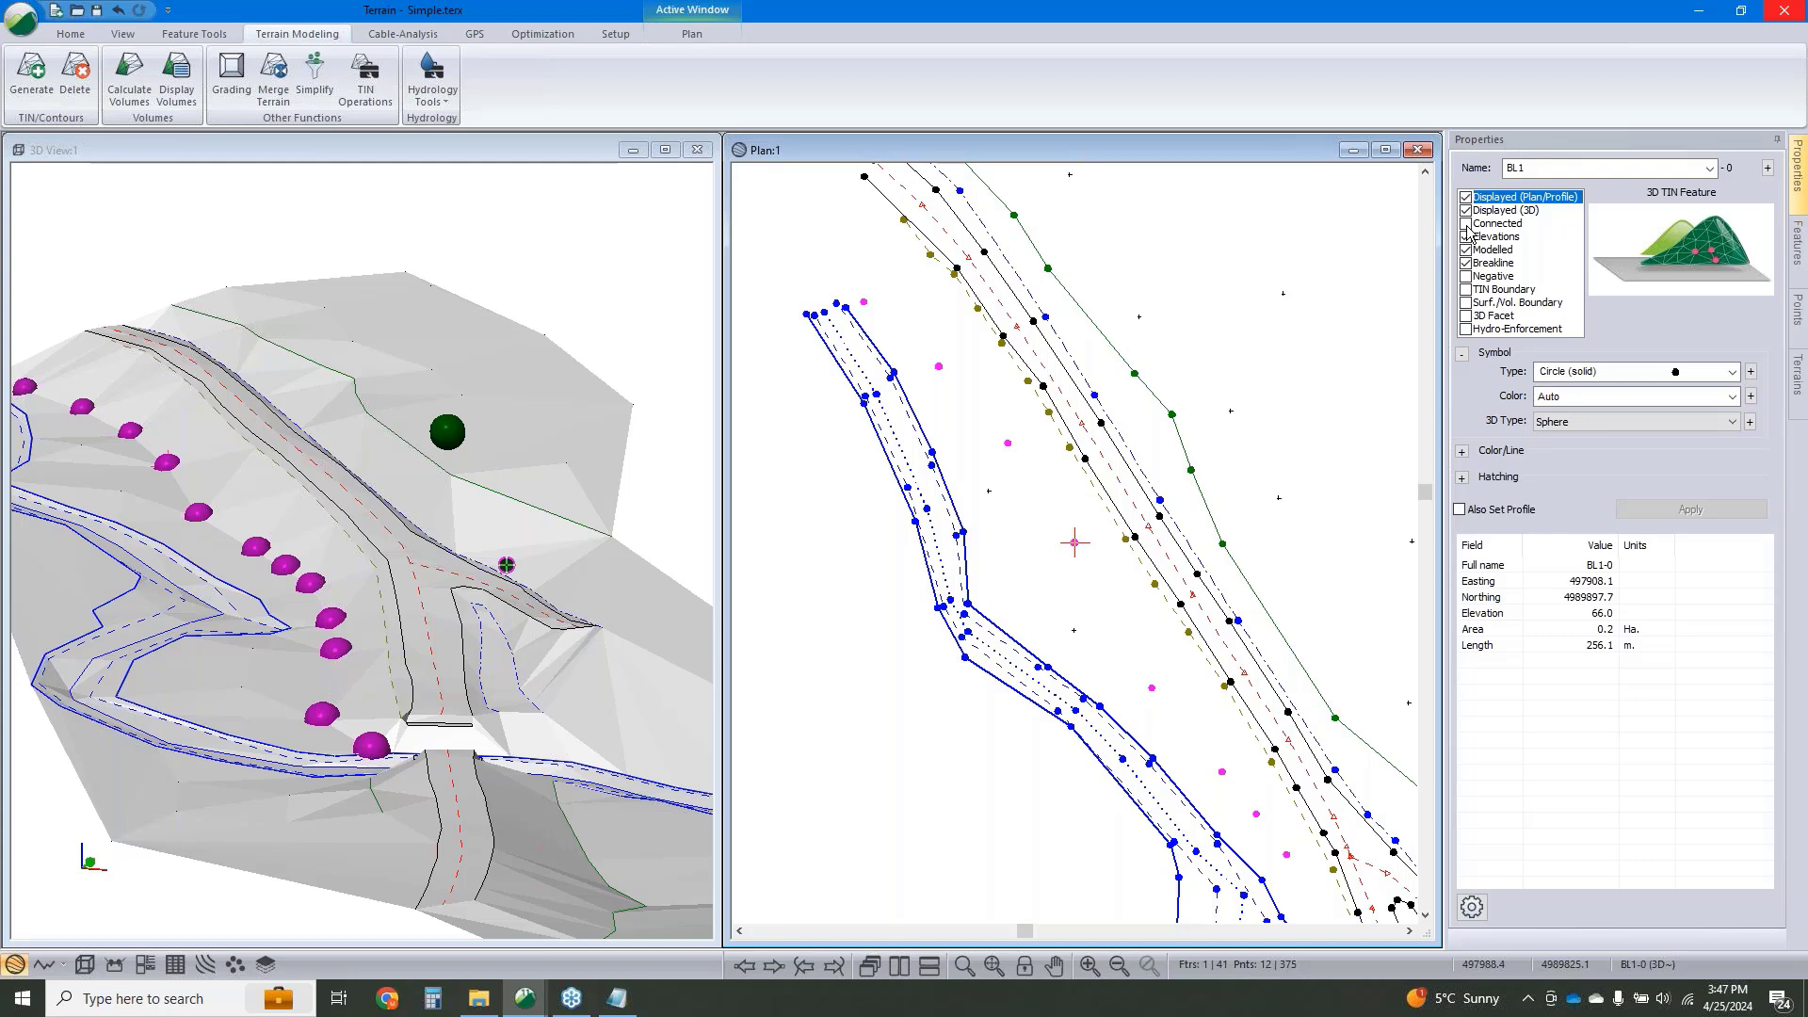
left_click(1466, 236)
left_click(1467, 223)
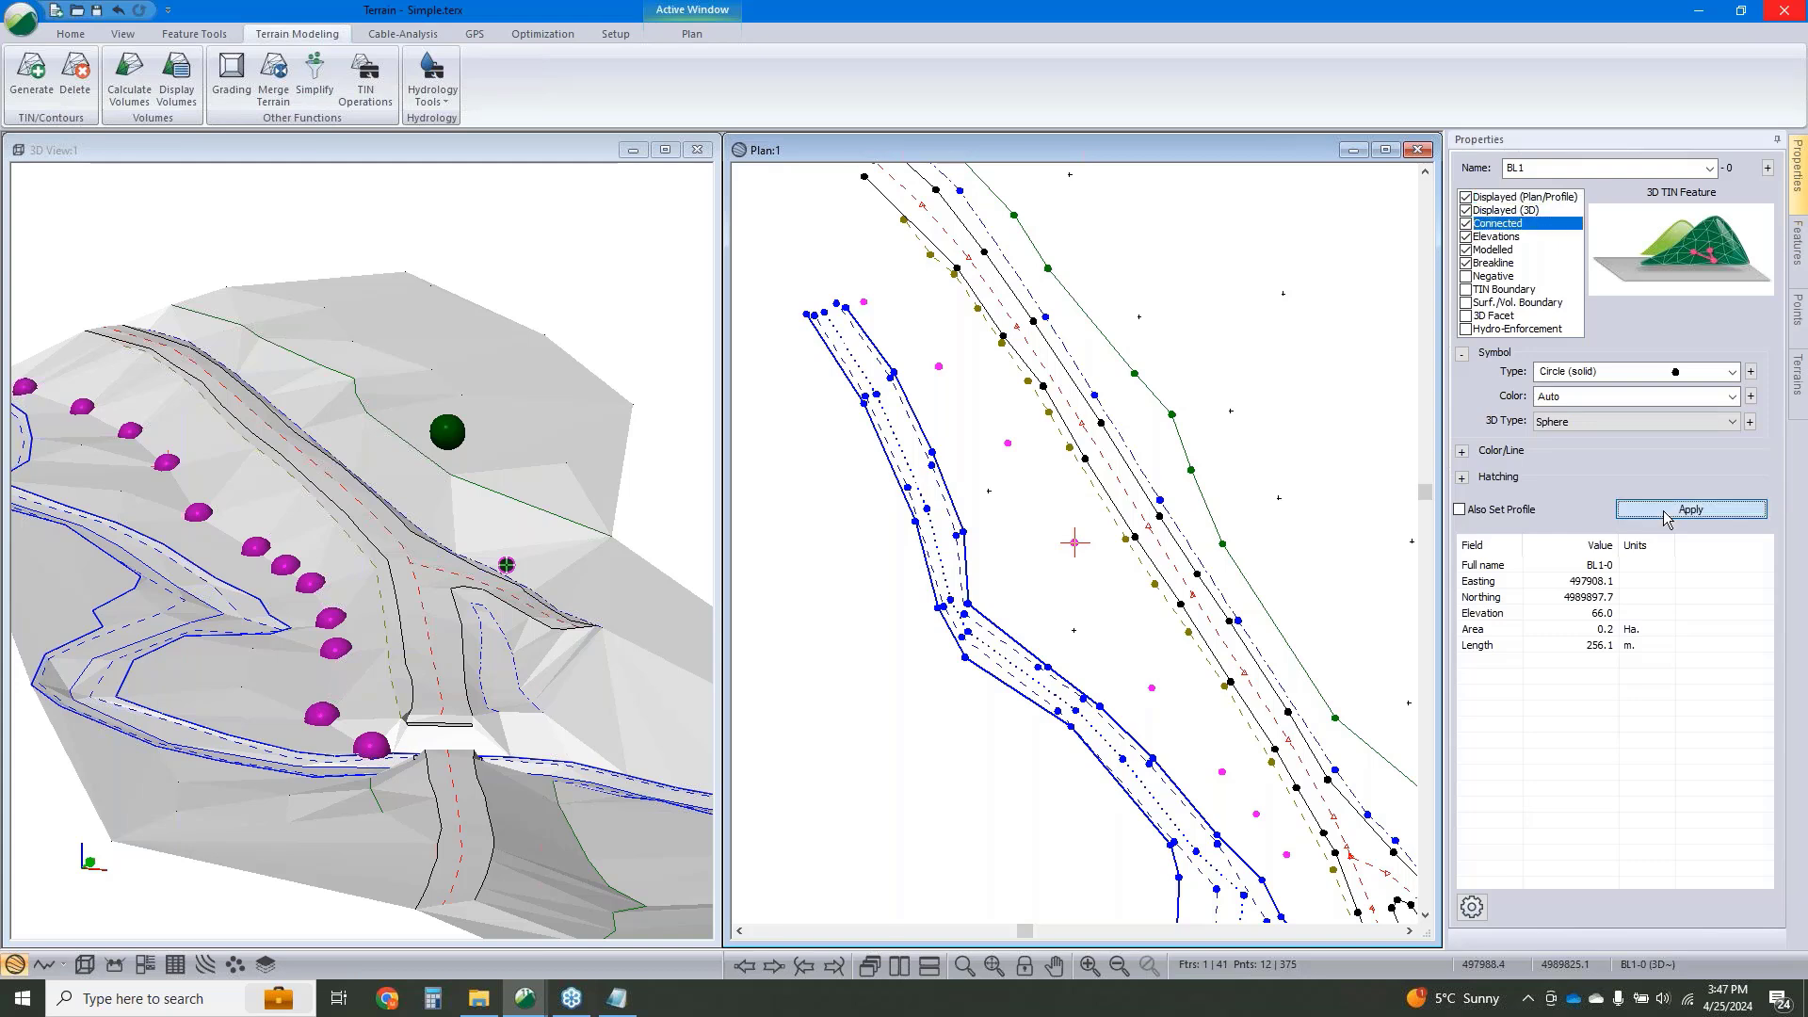
left_click(1690, 509)
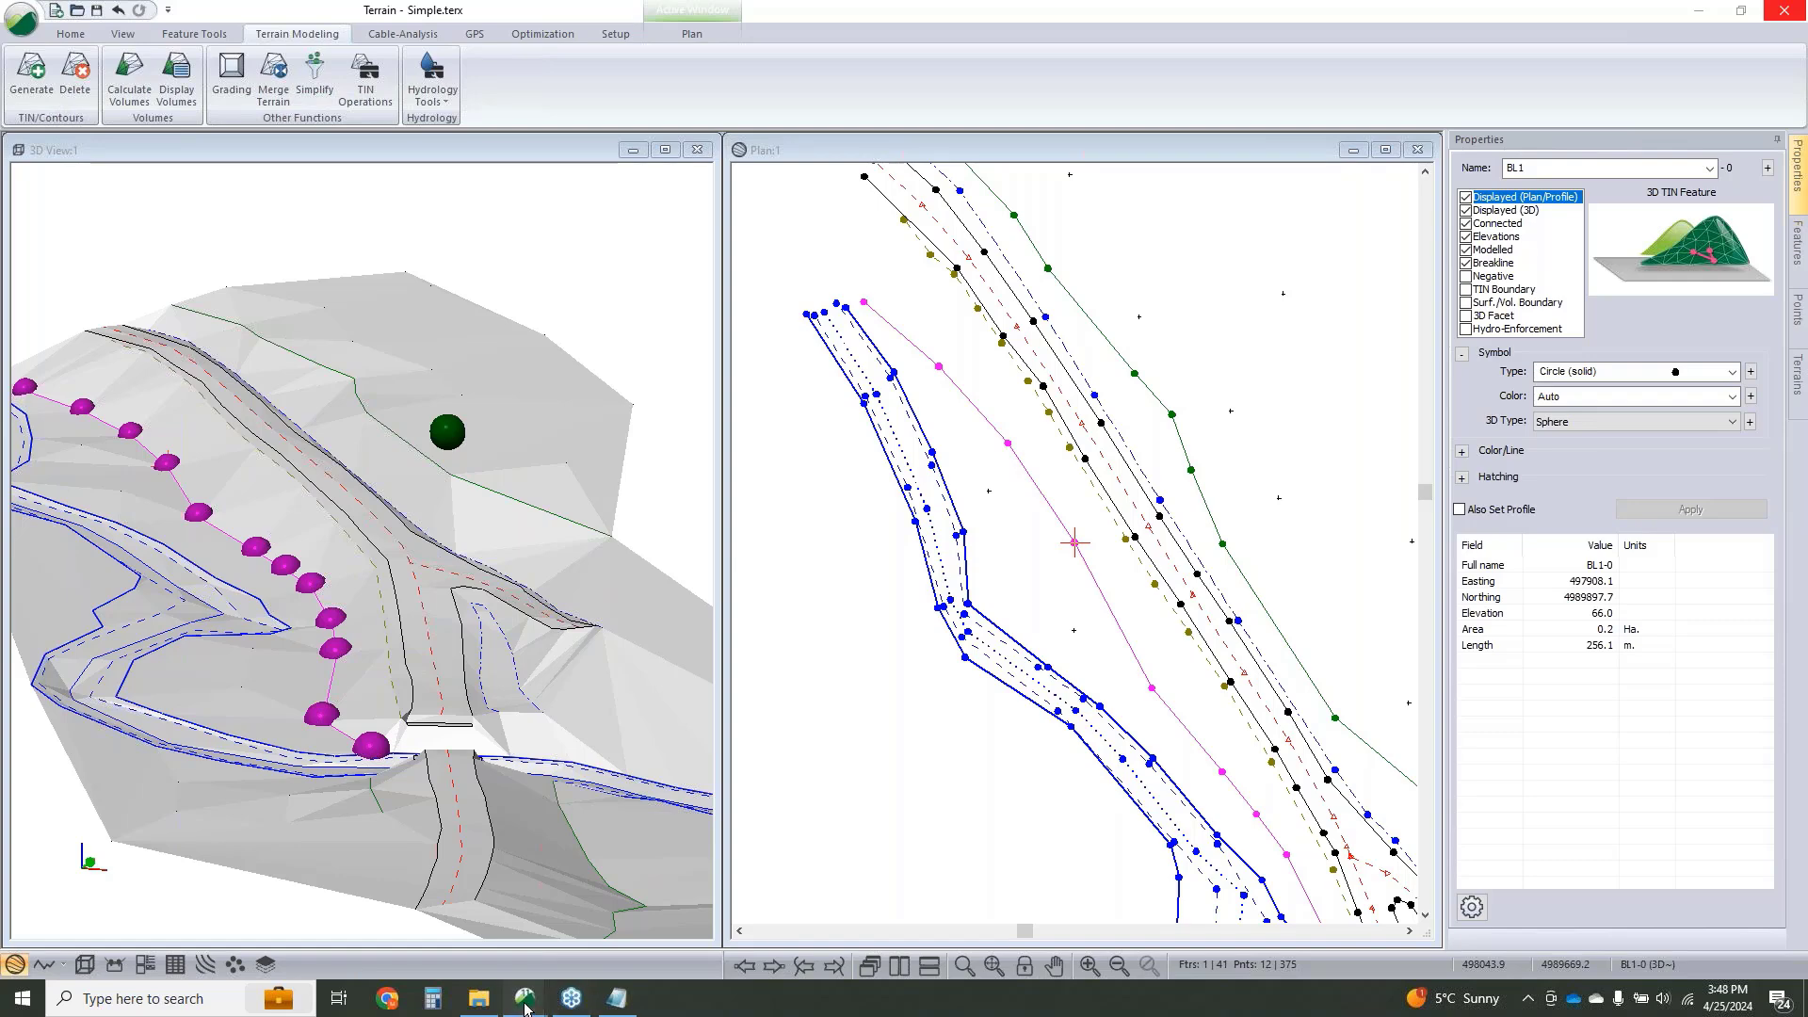
Switch to the Full res terrain in plan view and regenerate its triangles and contours with labeling enabled for the major contours.
mouse_move(525, 1004)
left_click(508, 864)
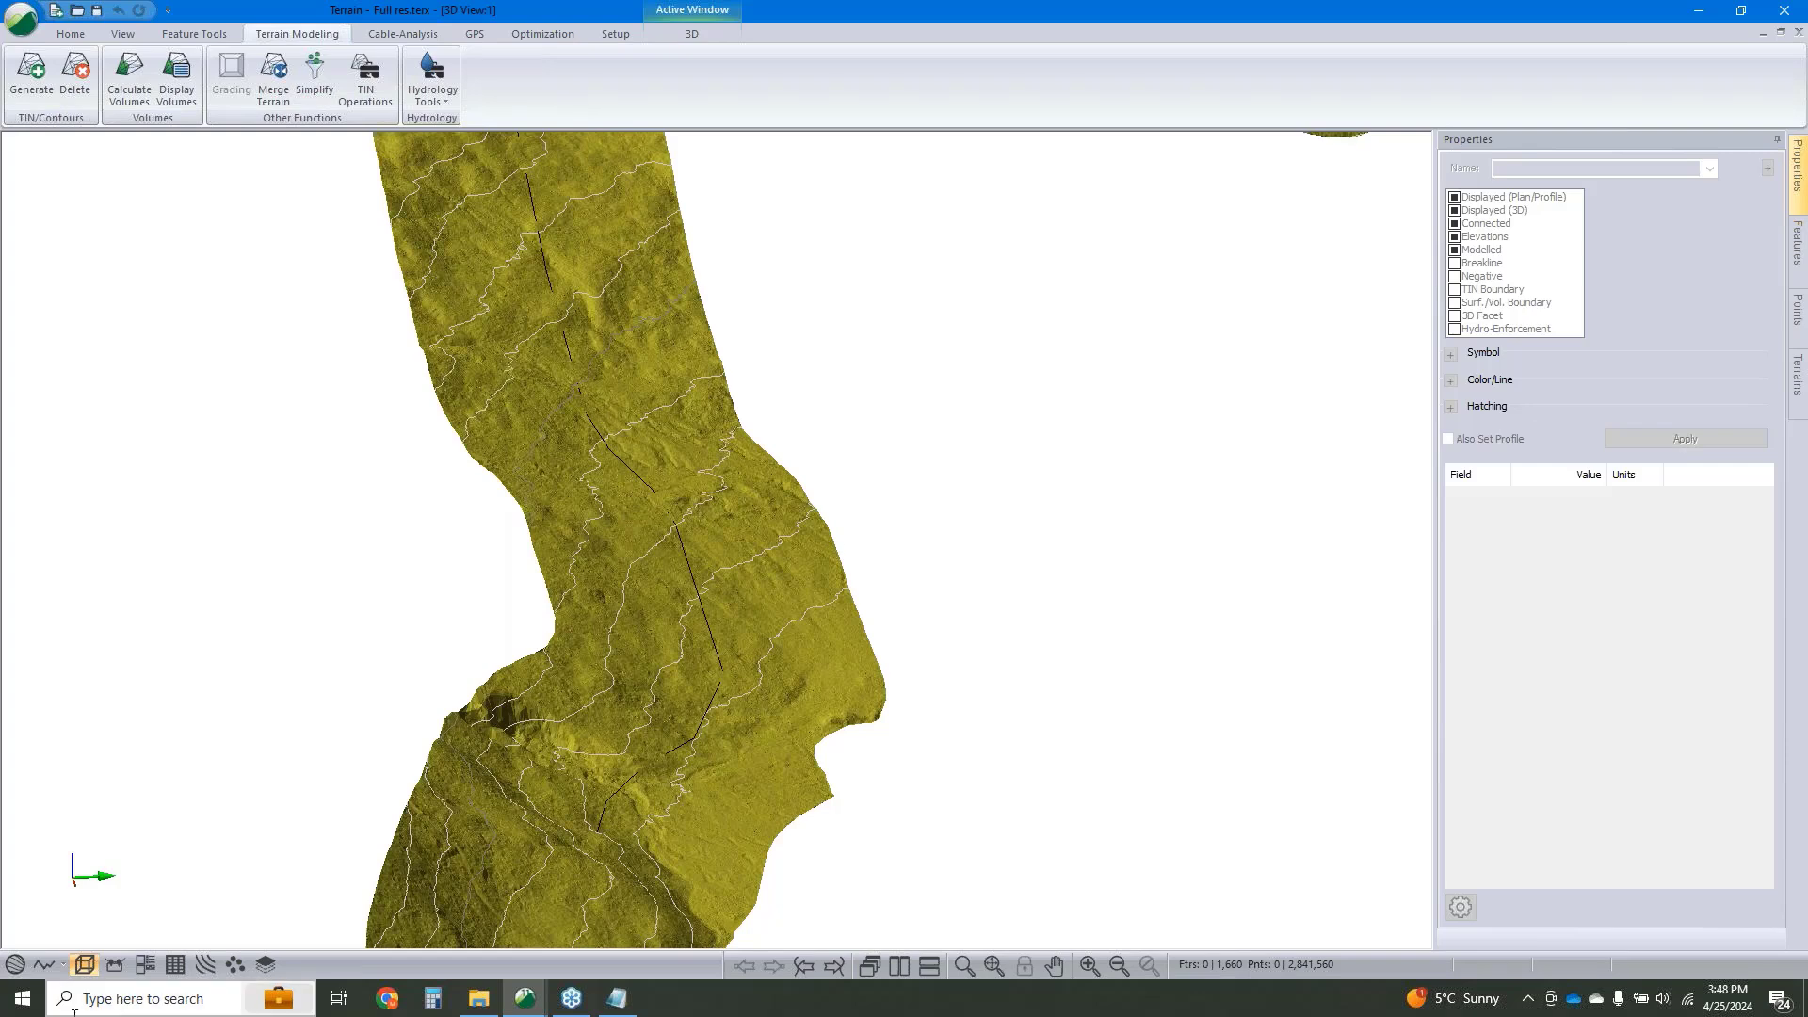
left_click(14, 963)
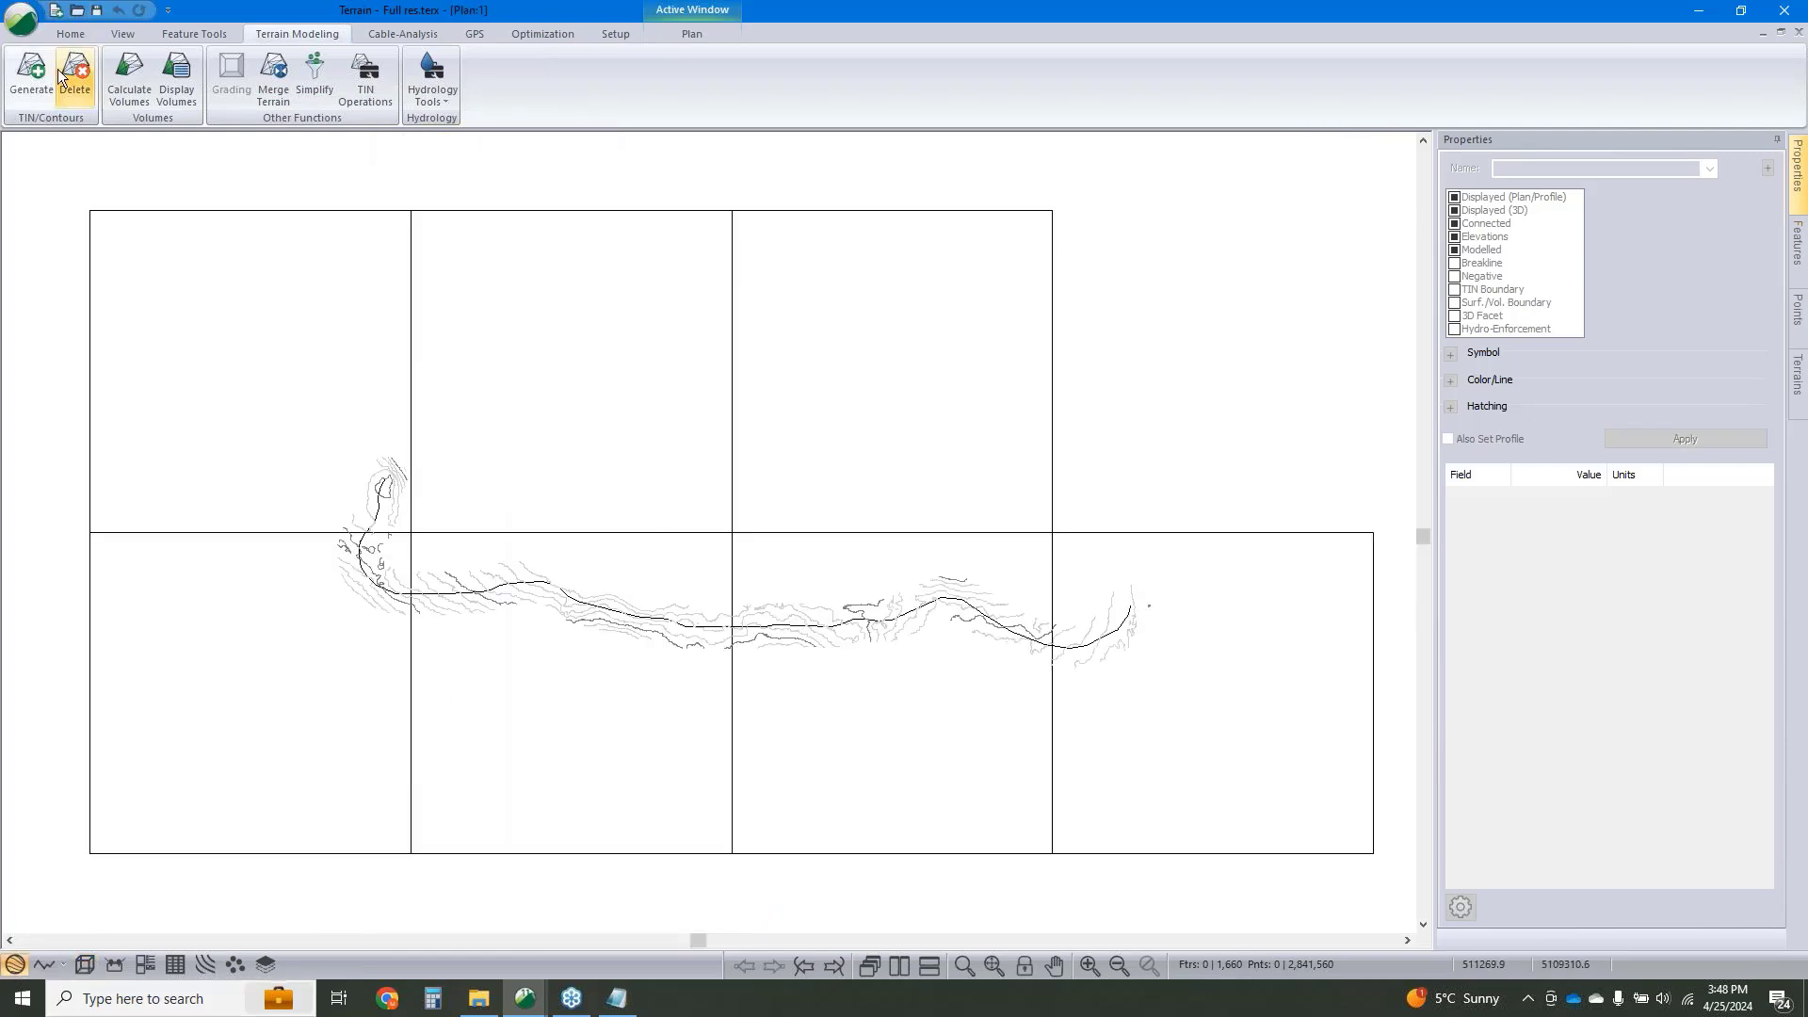
left_click(36, 81)
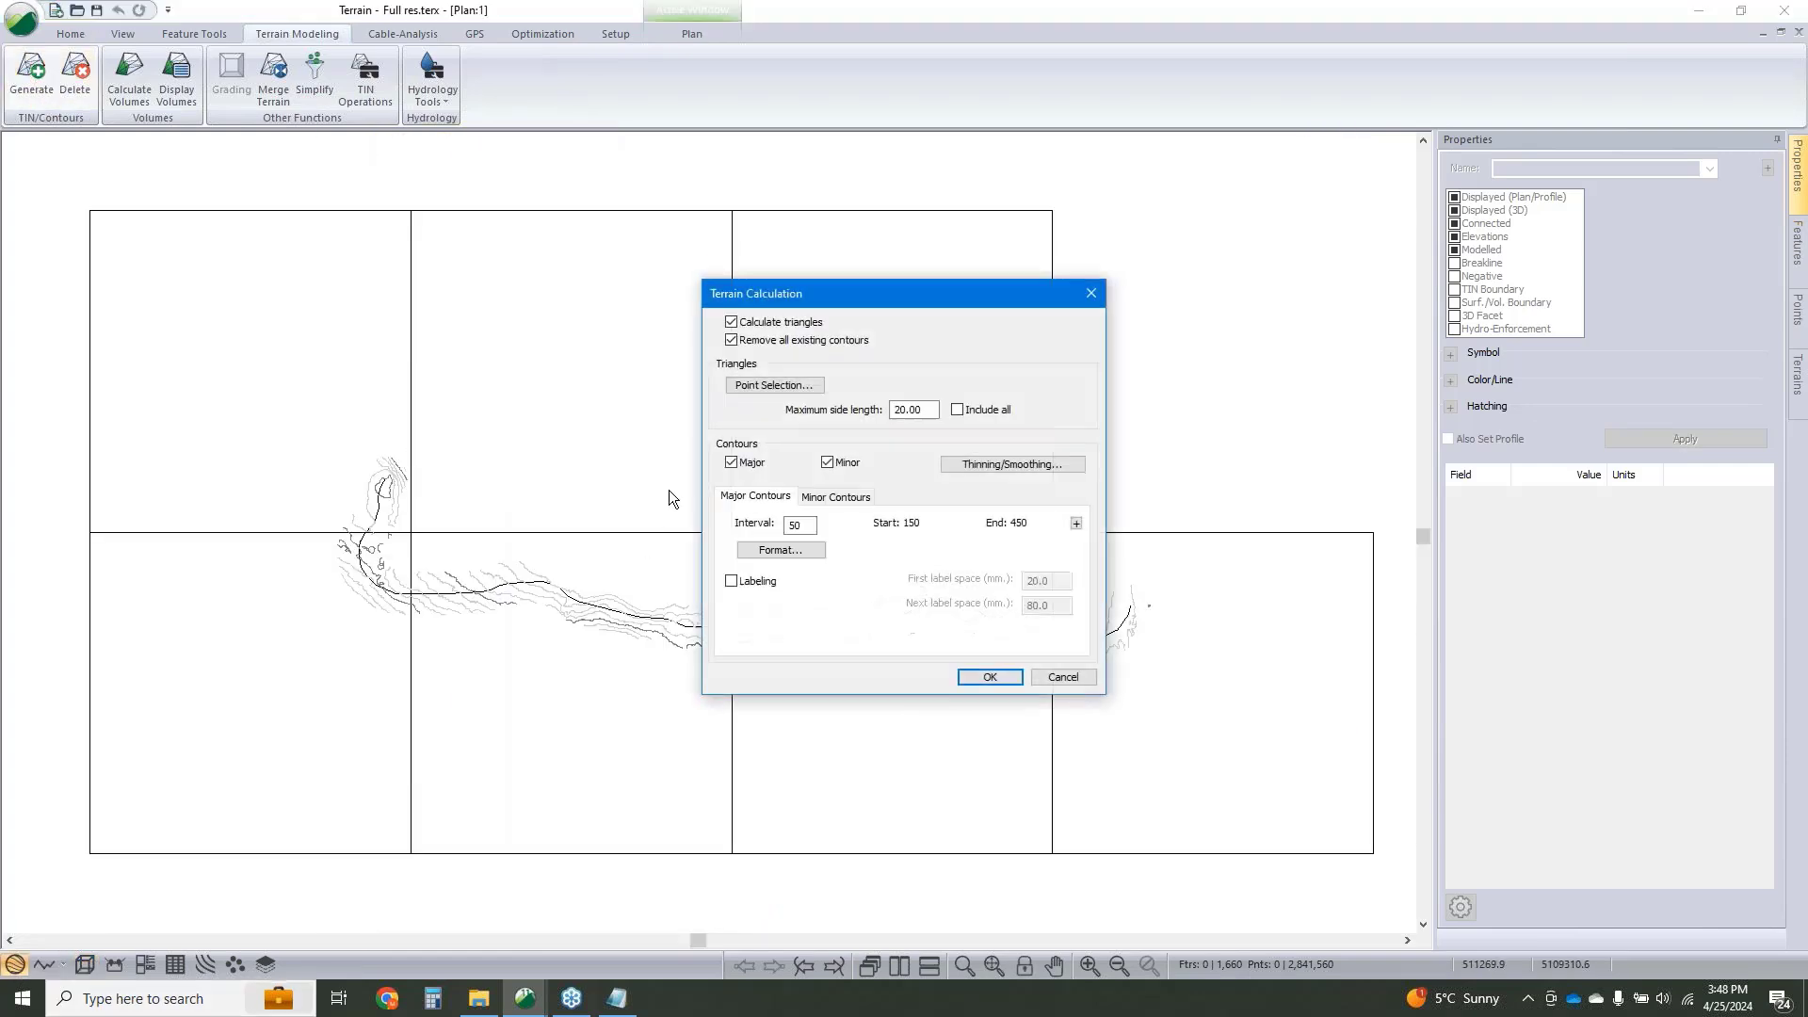
left_click(731, 581)
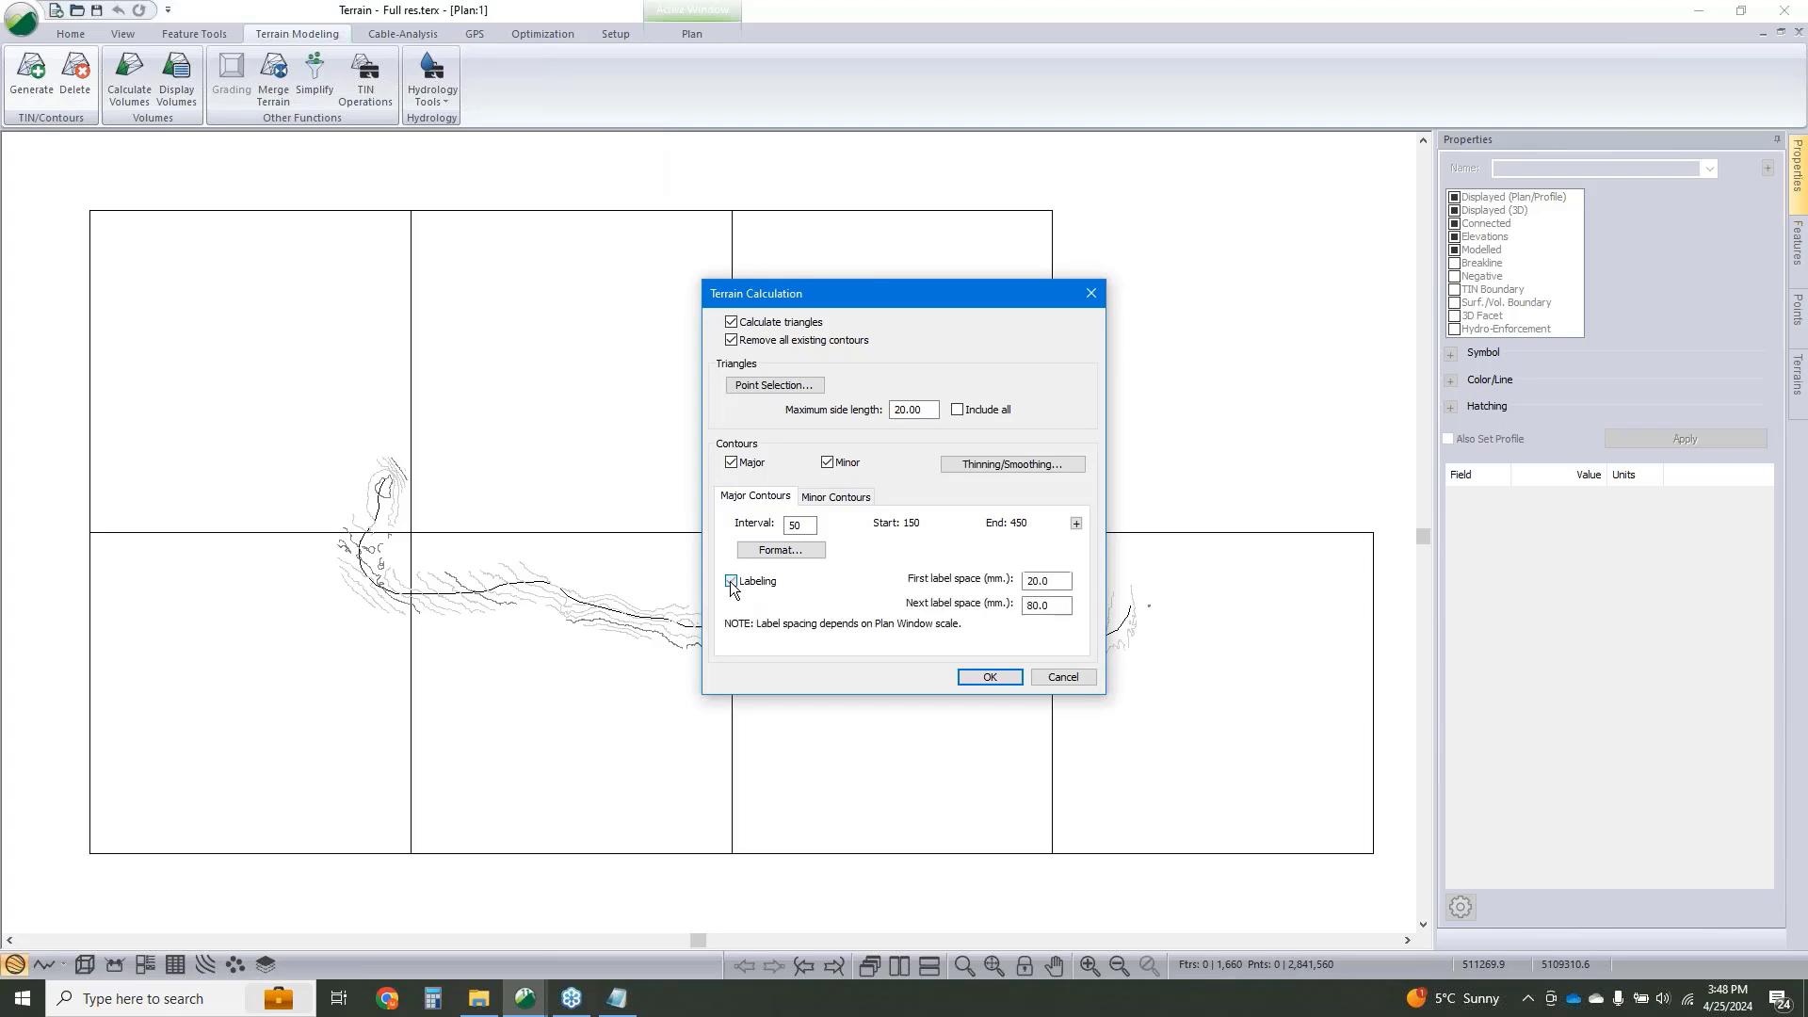
left_click(986, 678)
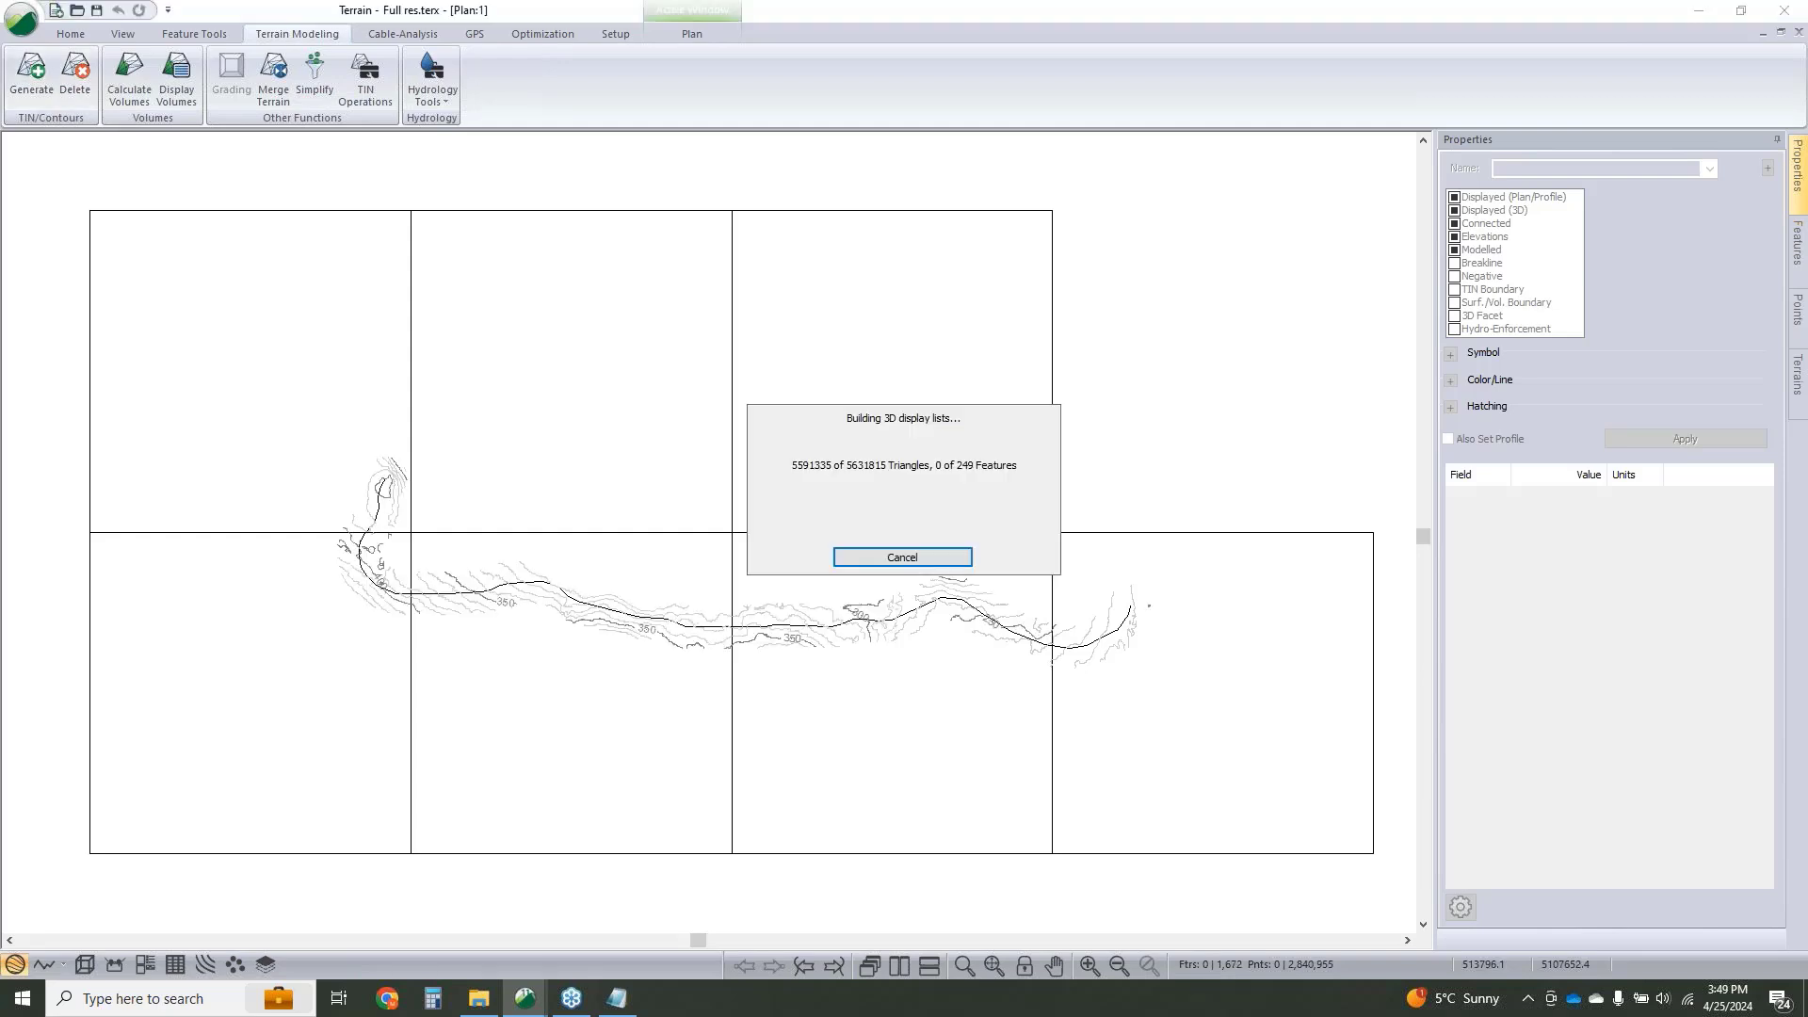
Examine the spacing of the major contour labels along the corridor in plan view.
middle_click_drag(781, 641, 873, 663)
scroll(877, 649, "up", 3)
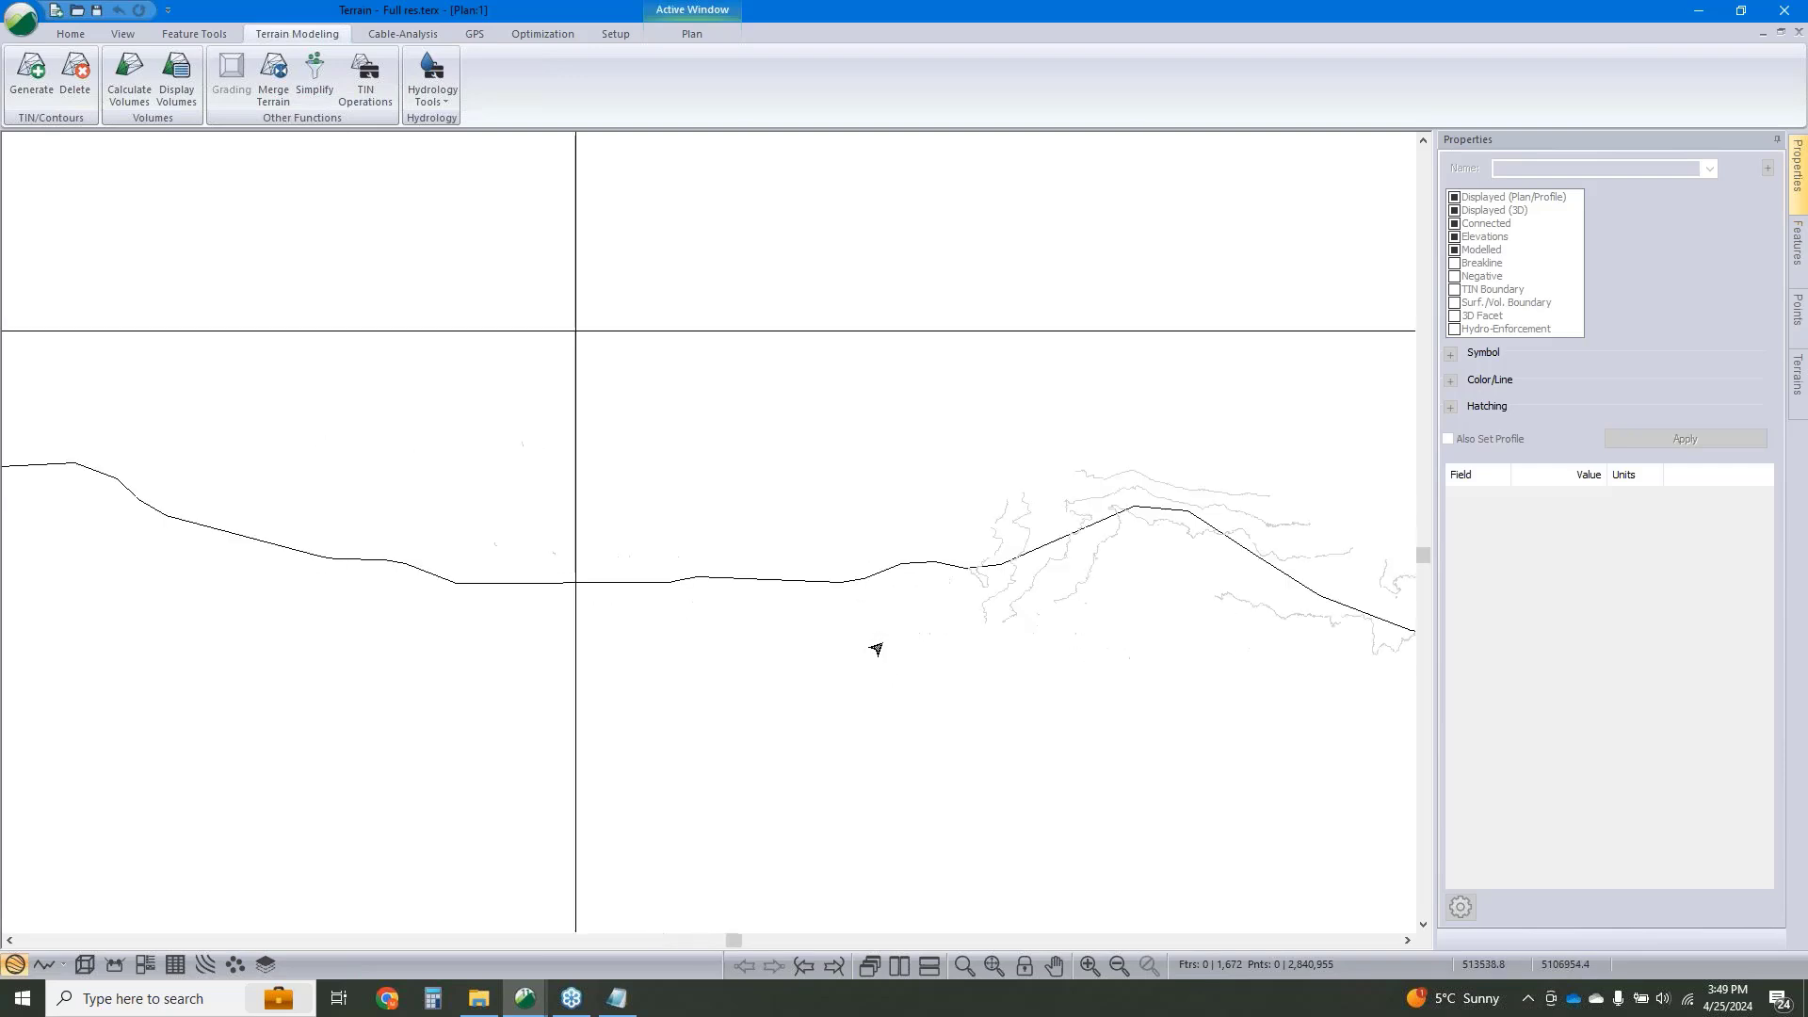
scroll(877, 649, "up", 1)
middle_click_drag(758, 567, 1163, 726)
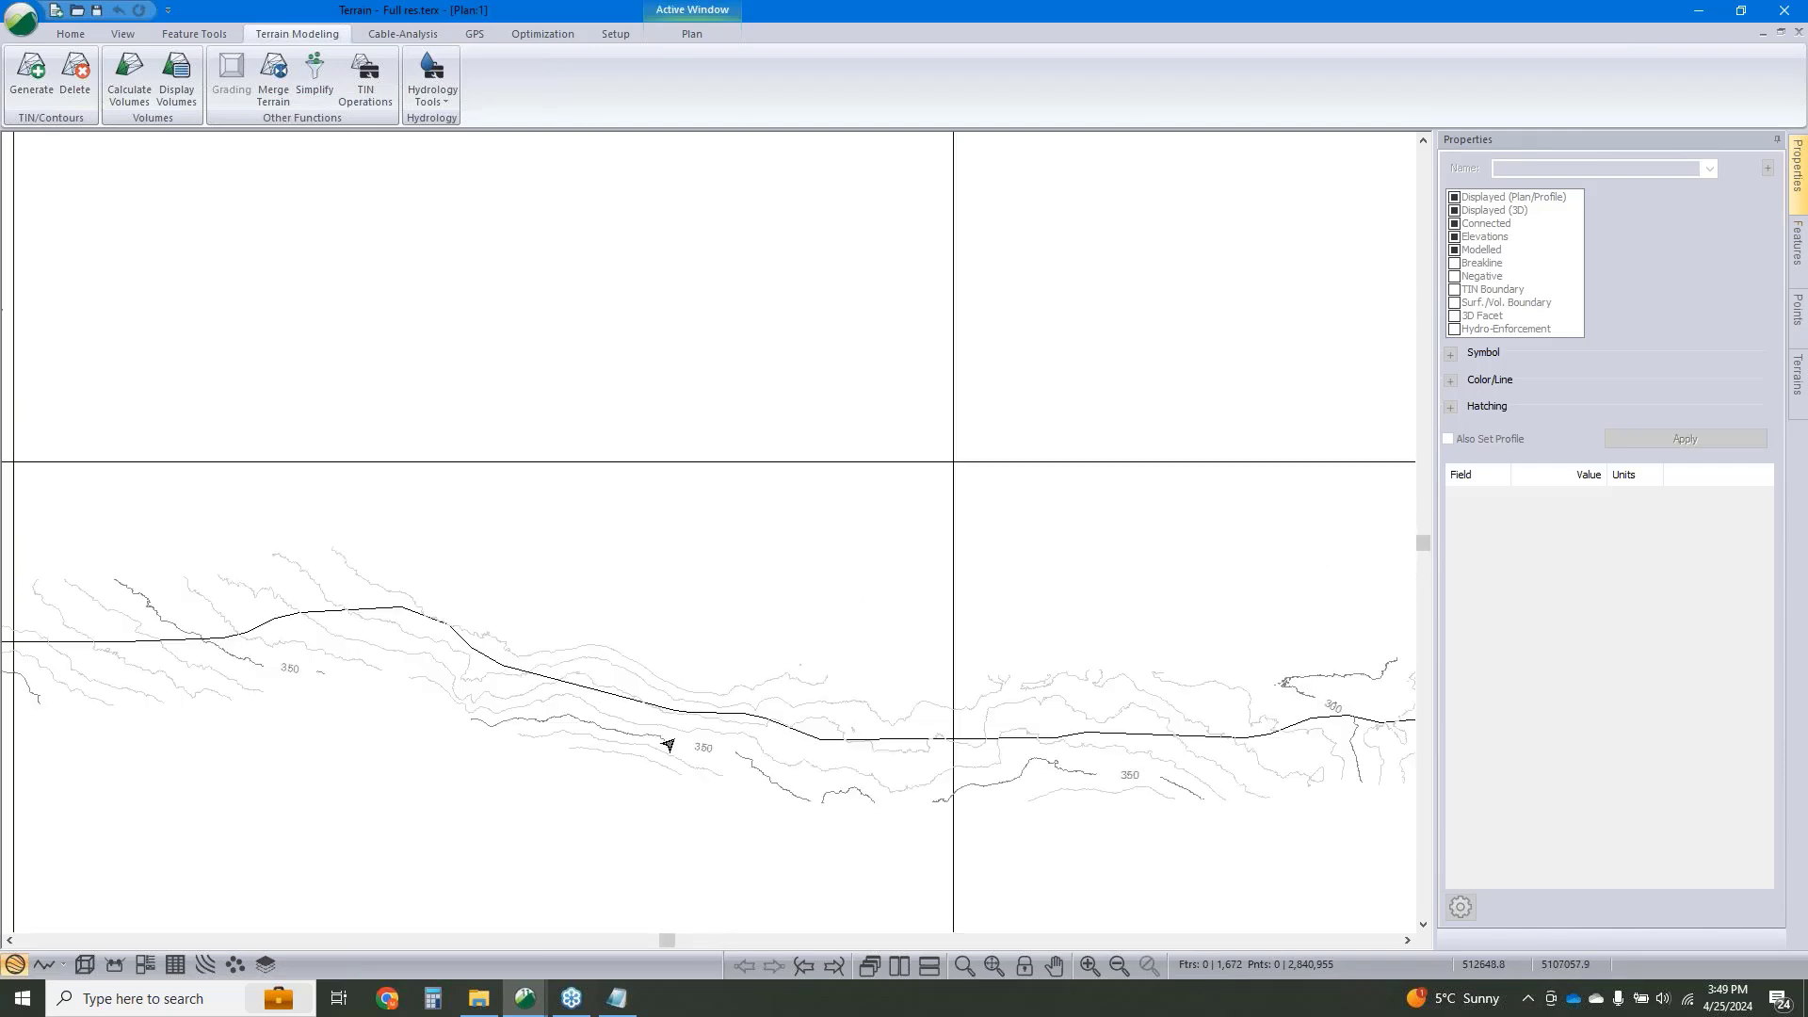
middle_click_drag(668, 745, 981, 715)
middle_click_drag(680, 654, 557, 653)
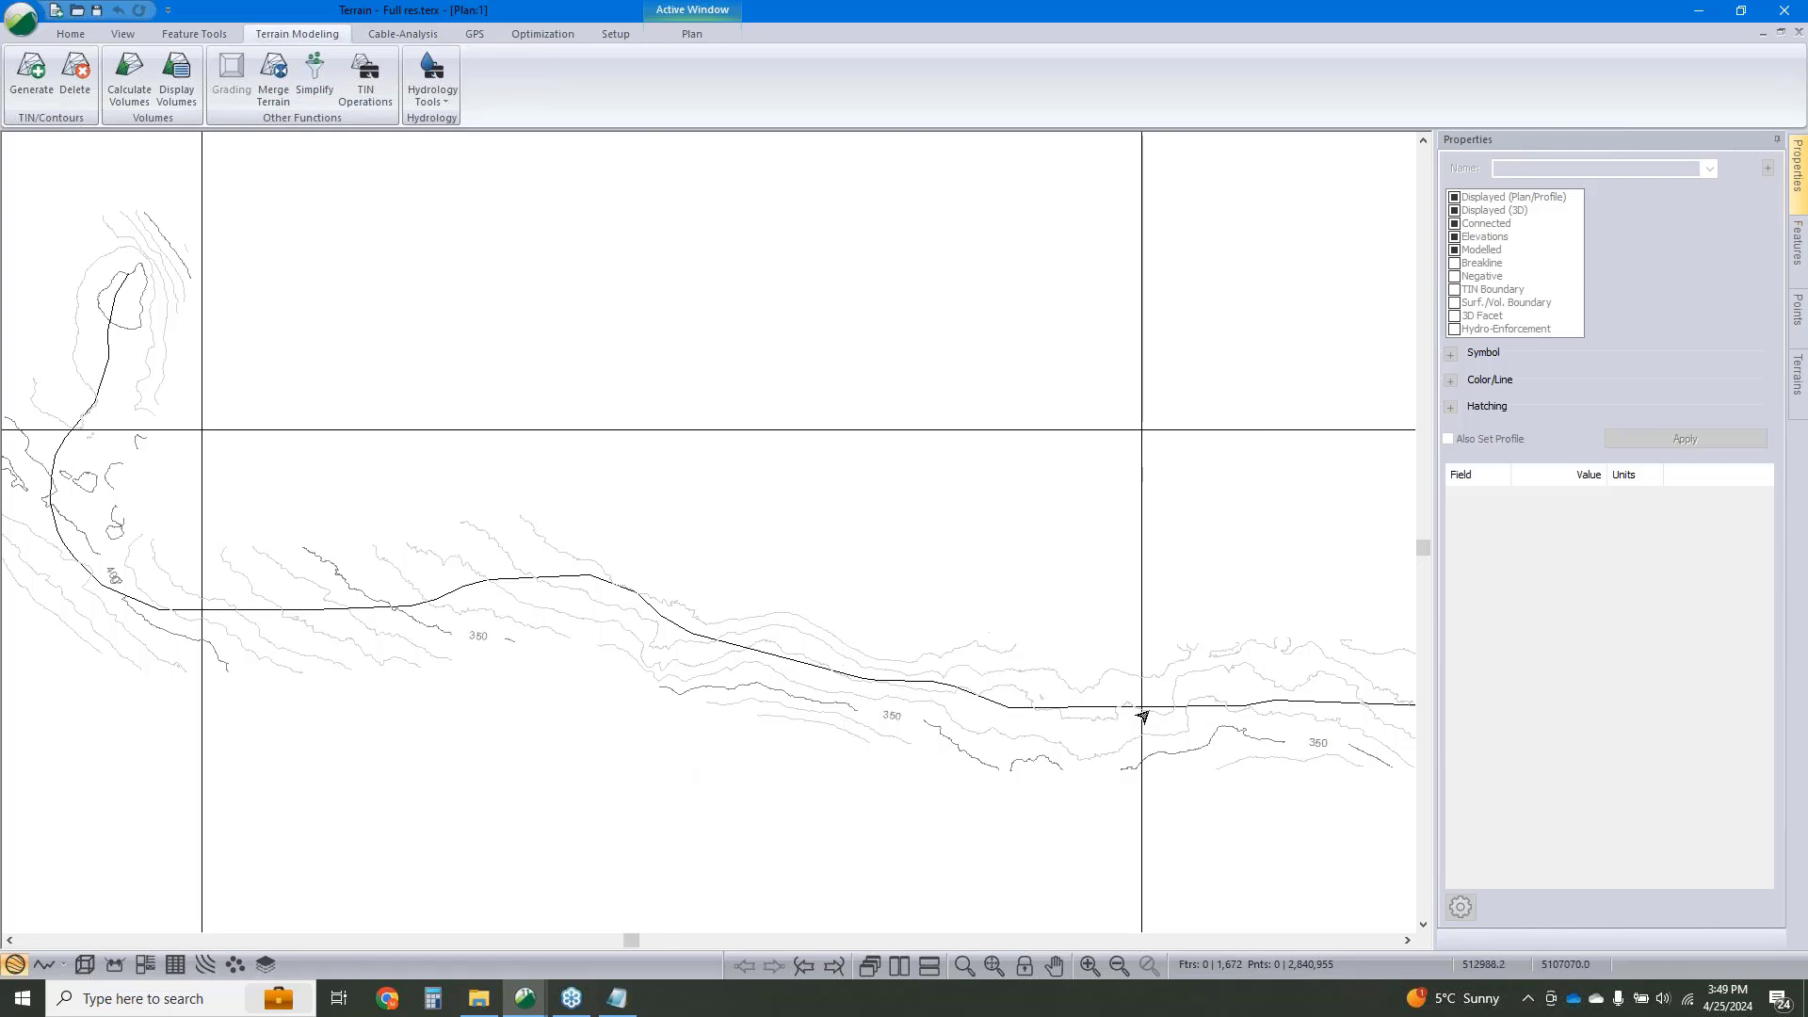
mouse_move(1144, 719)
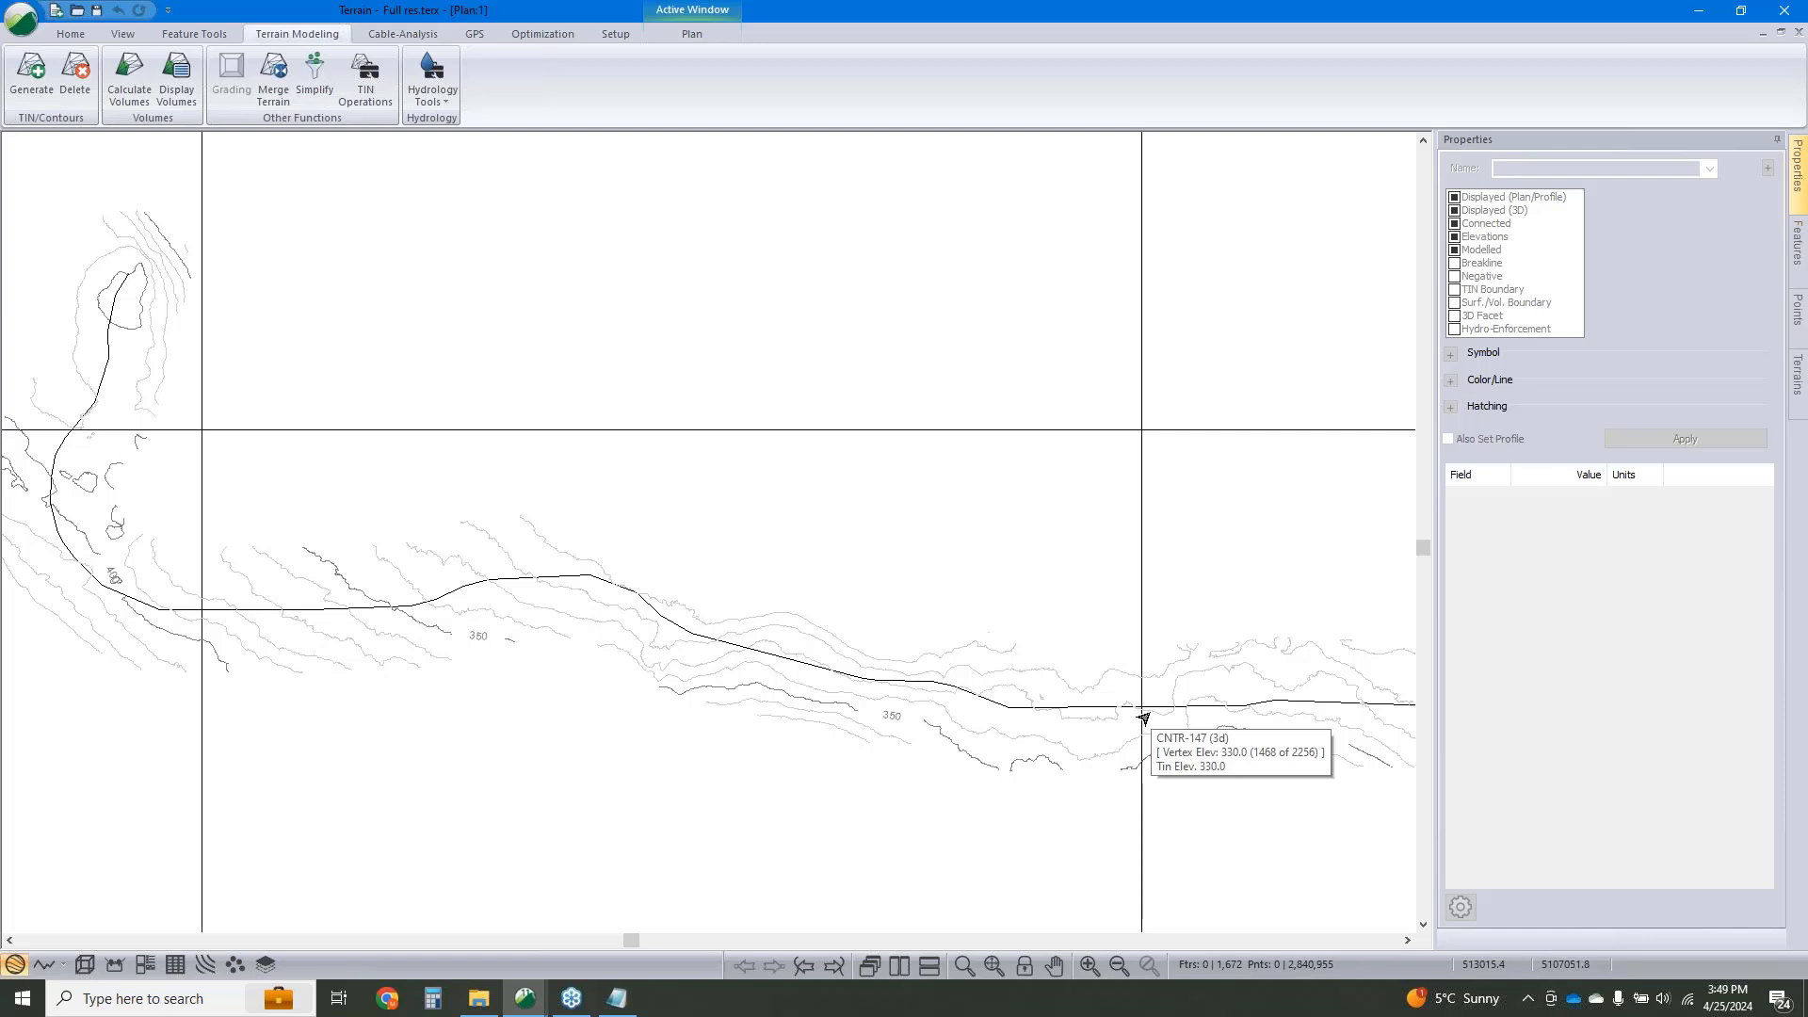
scroll(842, 653, "down", 1)
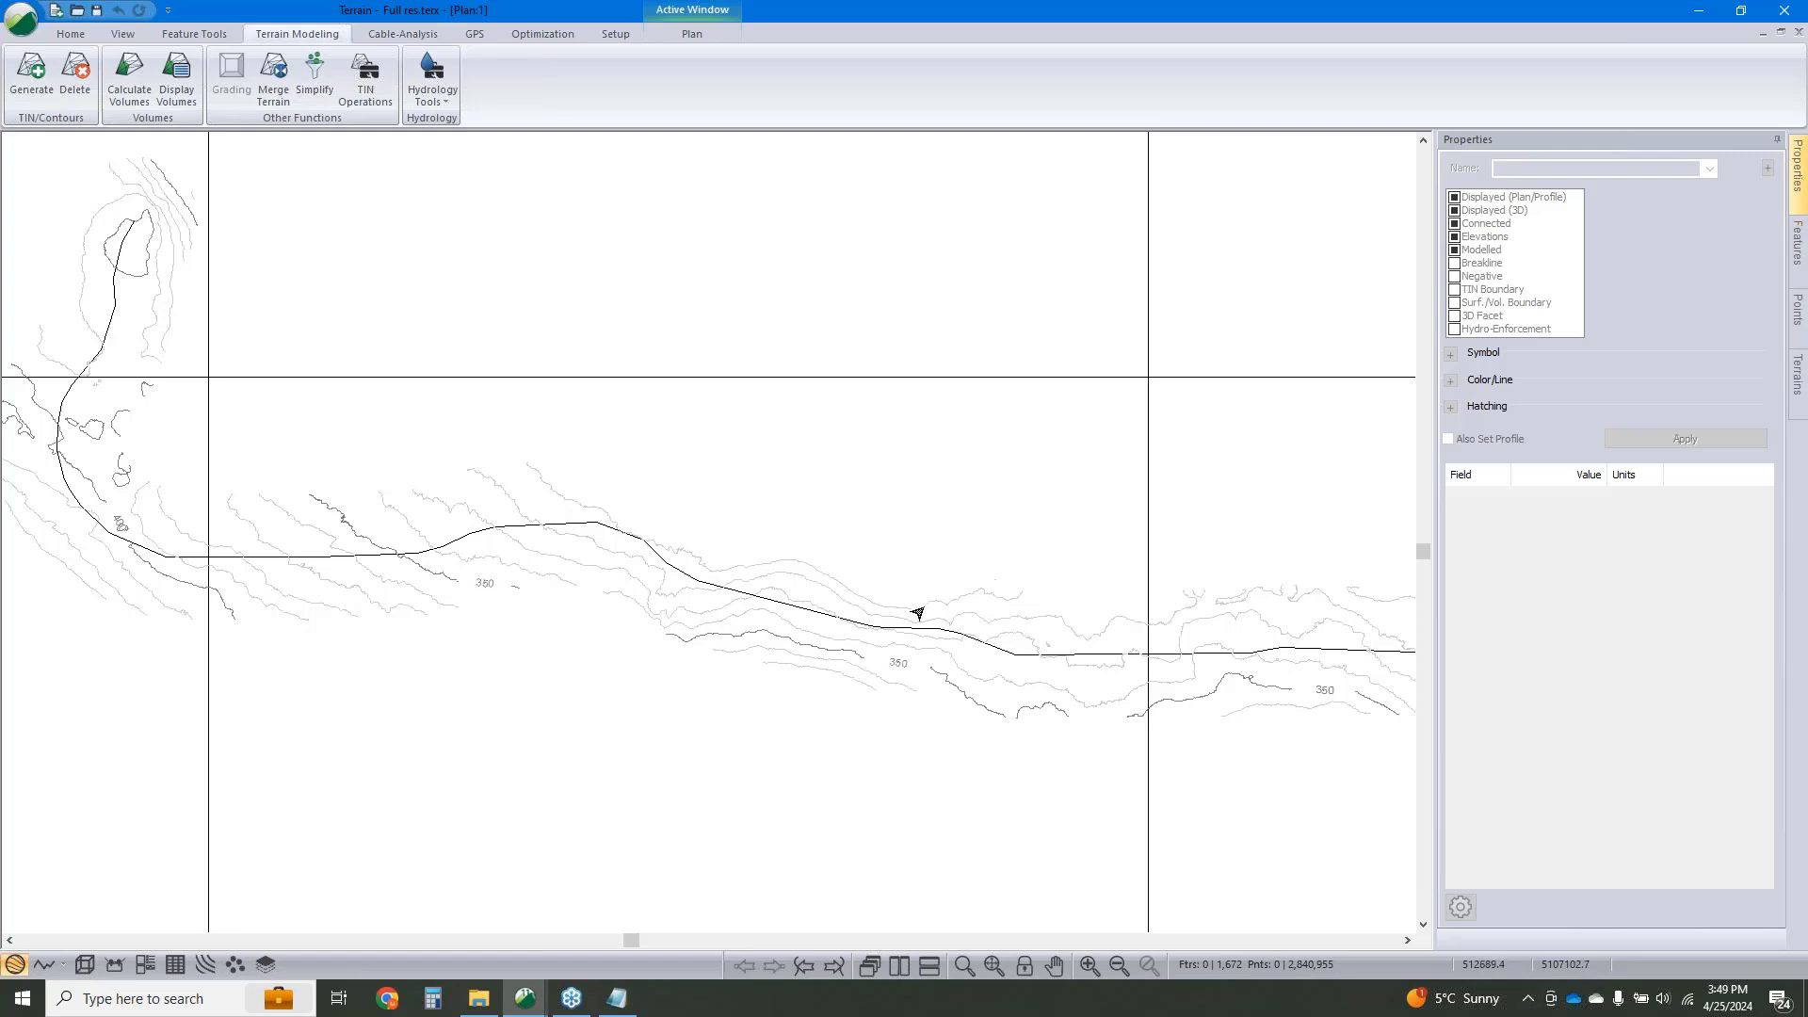
Set a larger plan window scale and lock it, with the contours beside the corridor centerline in view.
right_click(946, 458)
left_click(1073, 646)
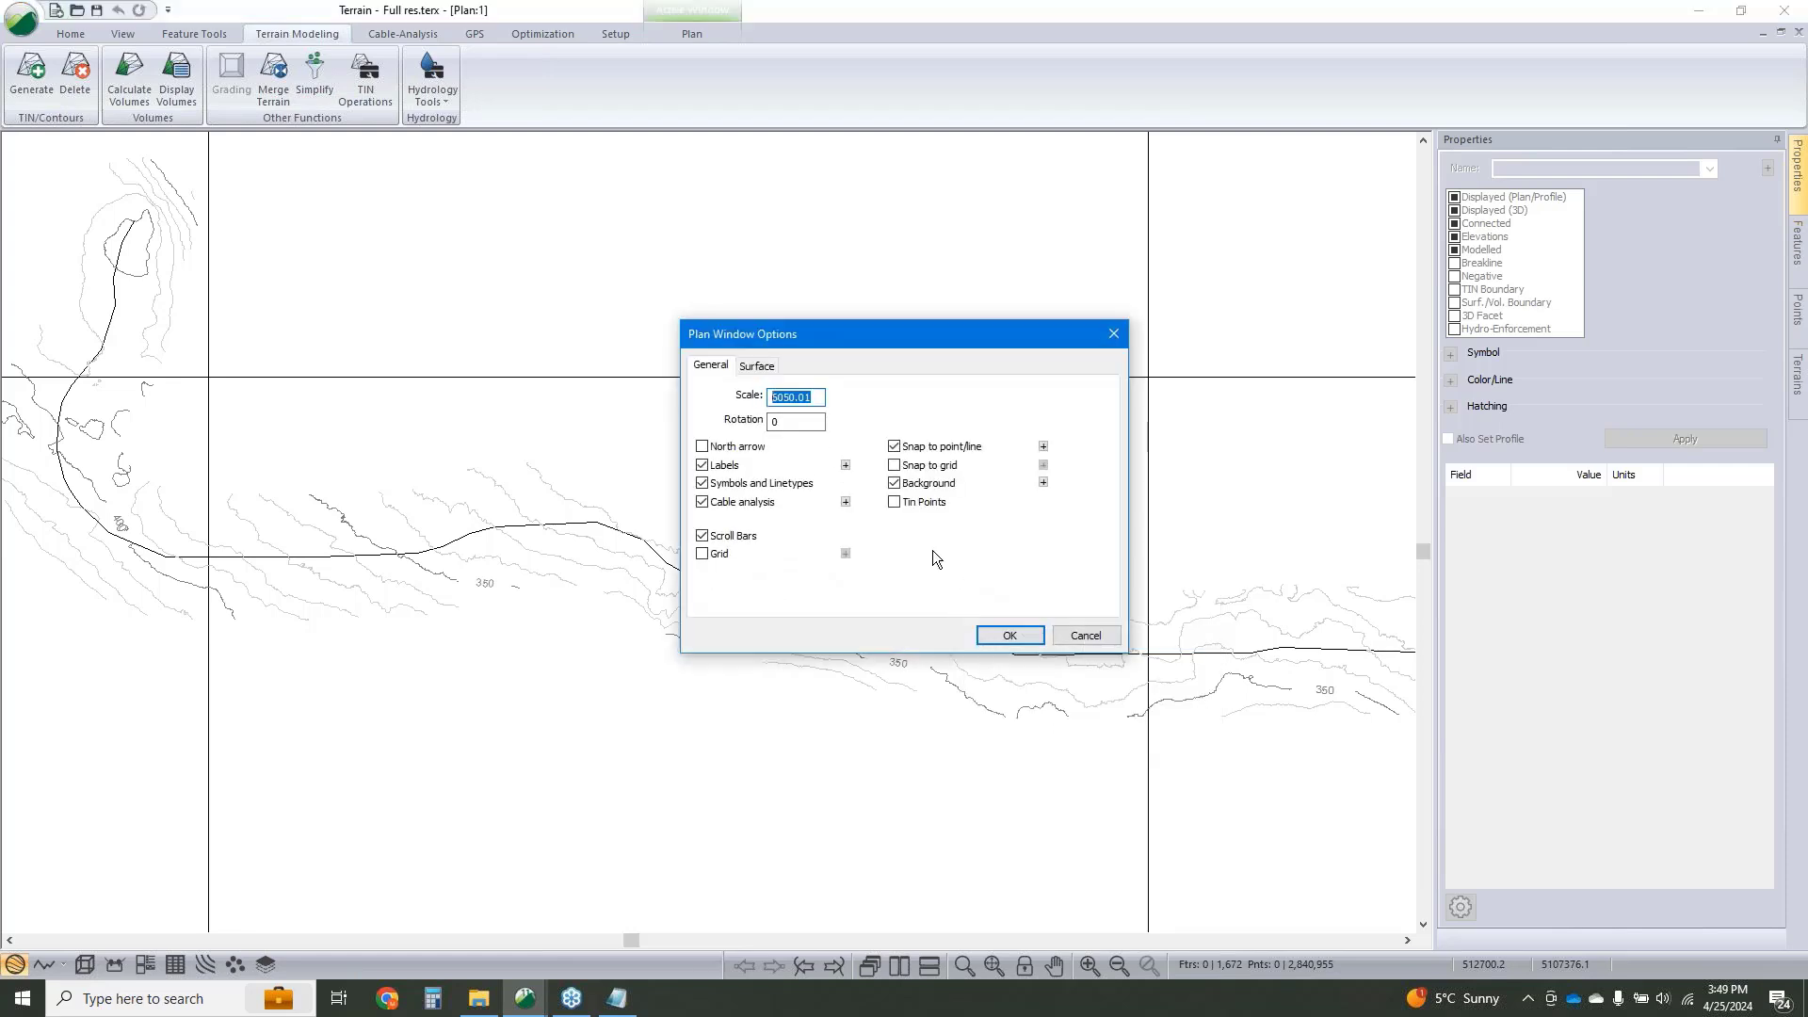
type("100")
left_click(1004, 639)
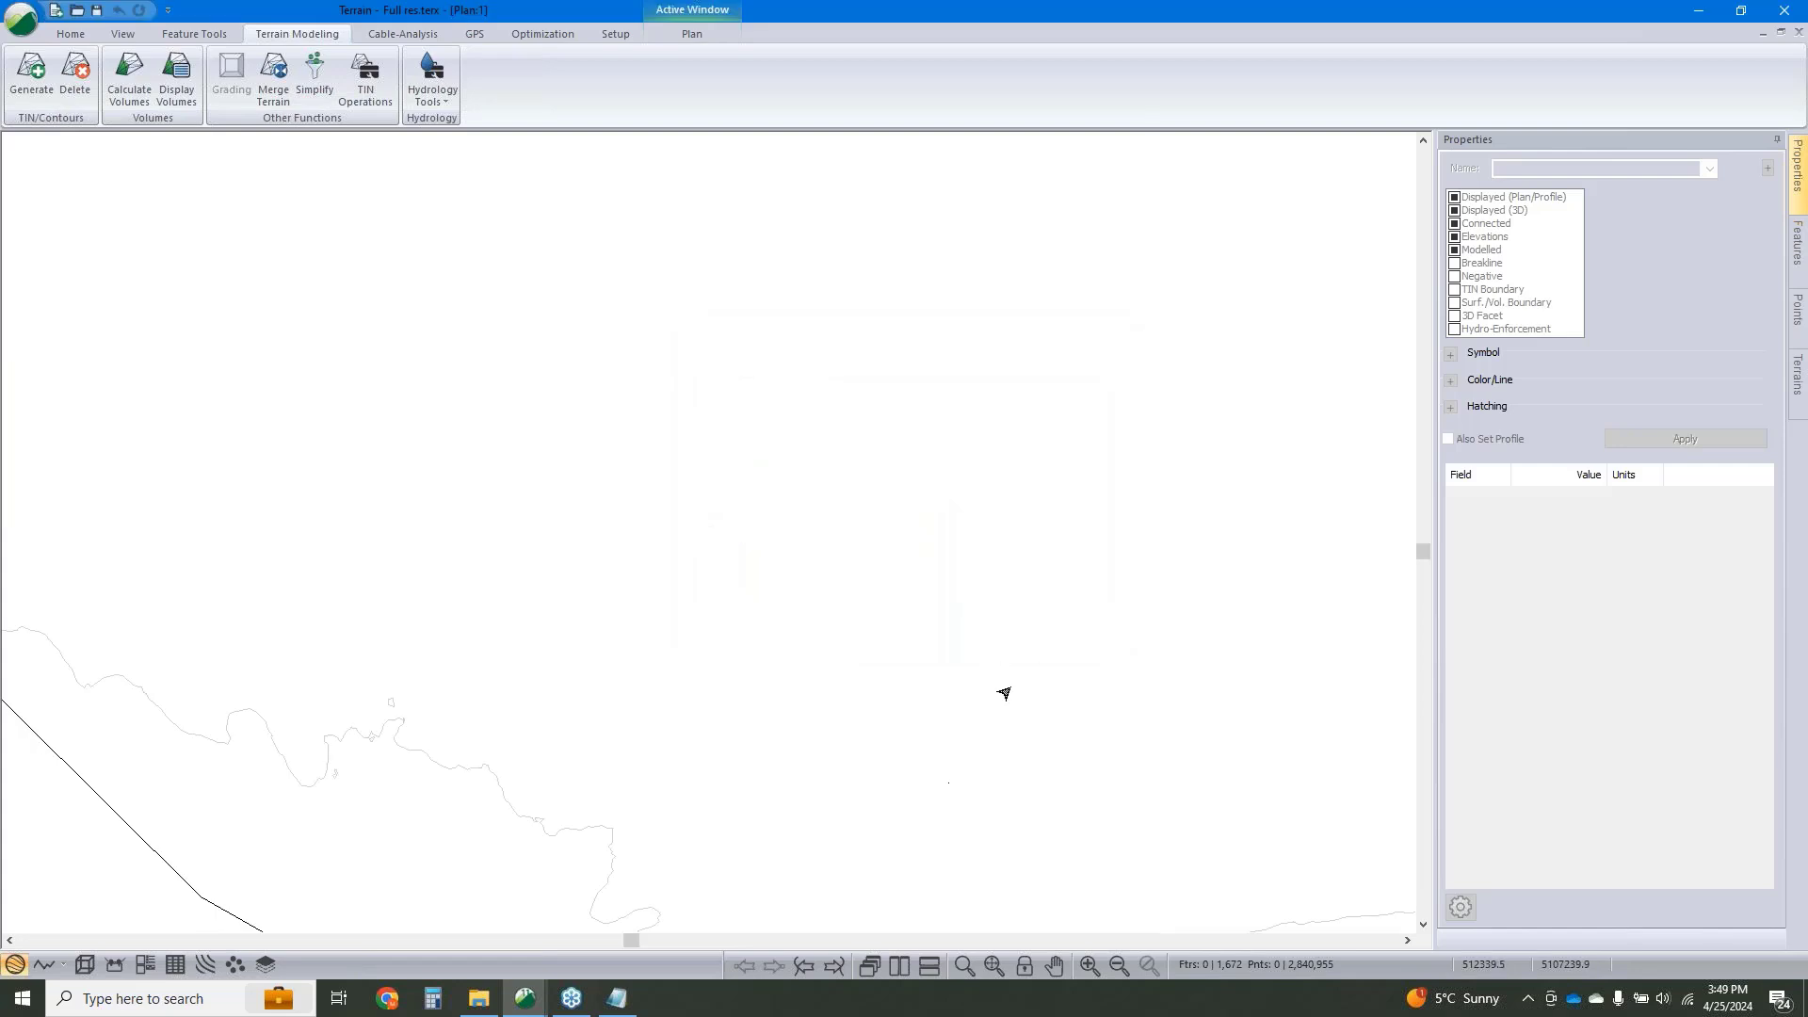
left_click(1023, 964)
middle_click_drag(1069, 663, 1117, 497)
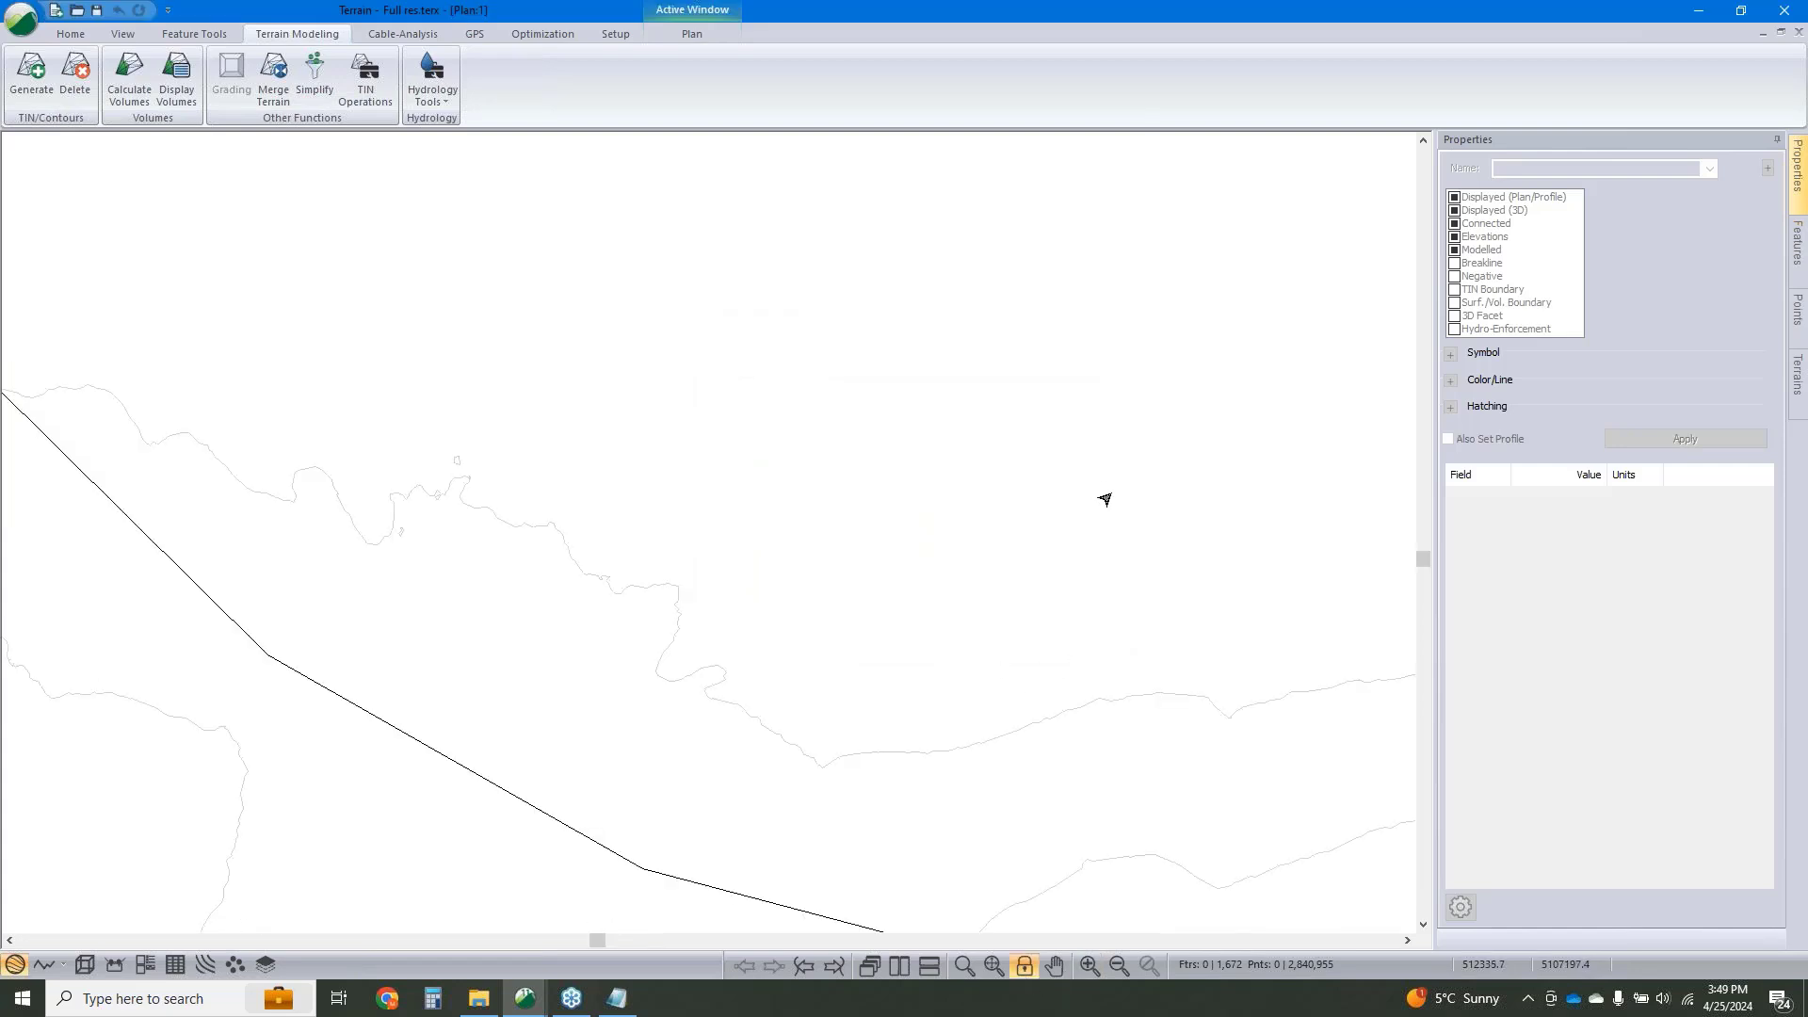
middle_click_drag(888, 490, 970, 335)
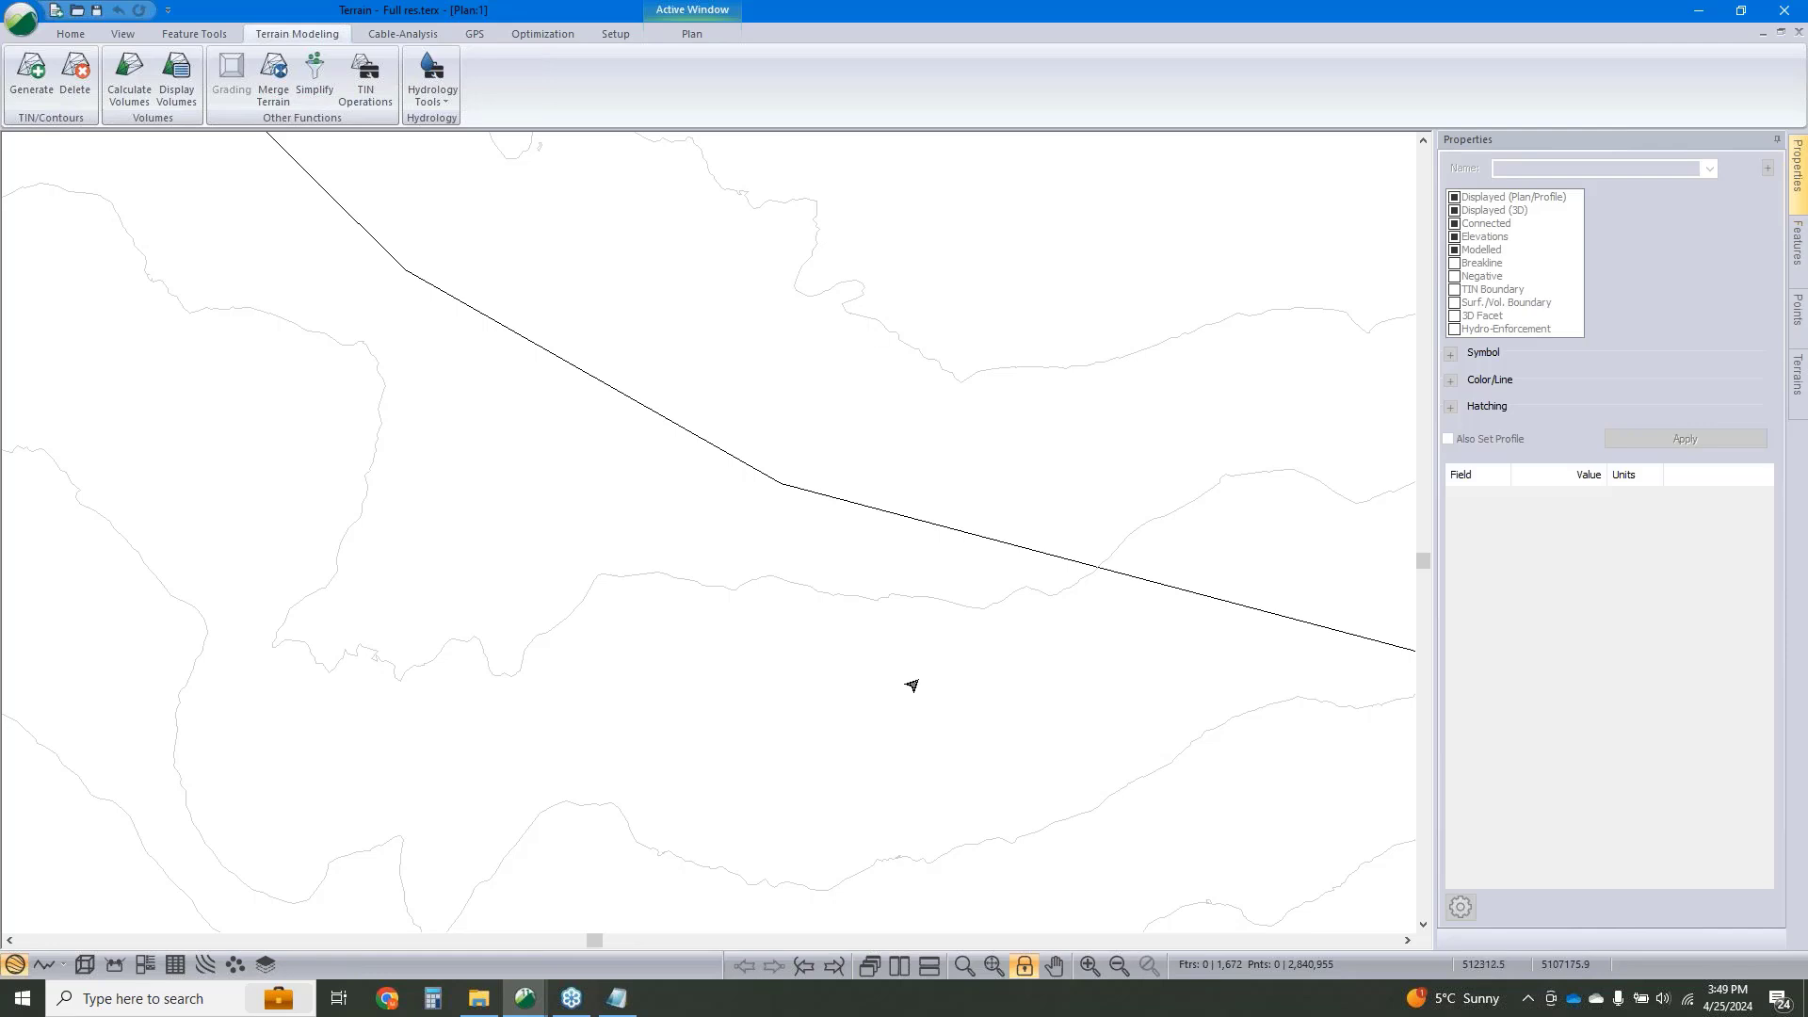
Regenerate the labelled contours at the locked plan scale without recalculating the triangles.
left_click(32, 77)
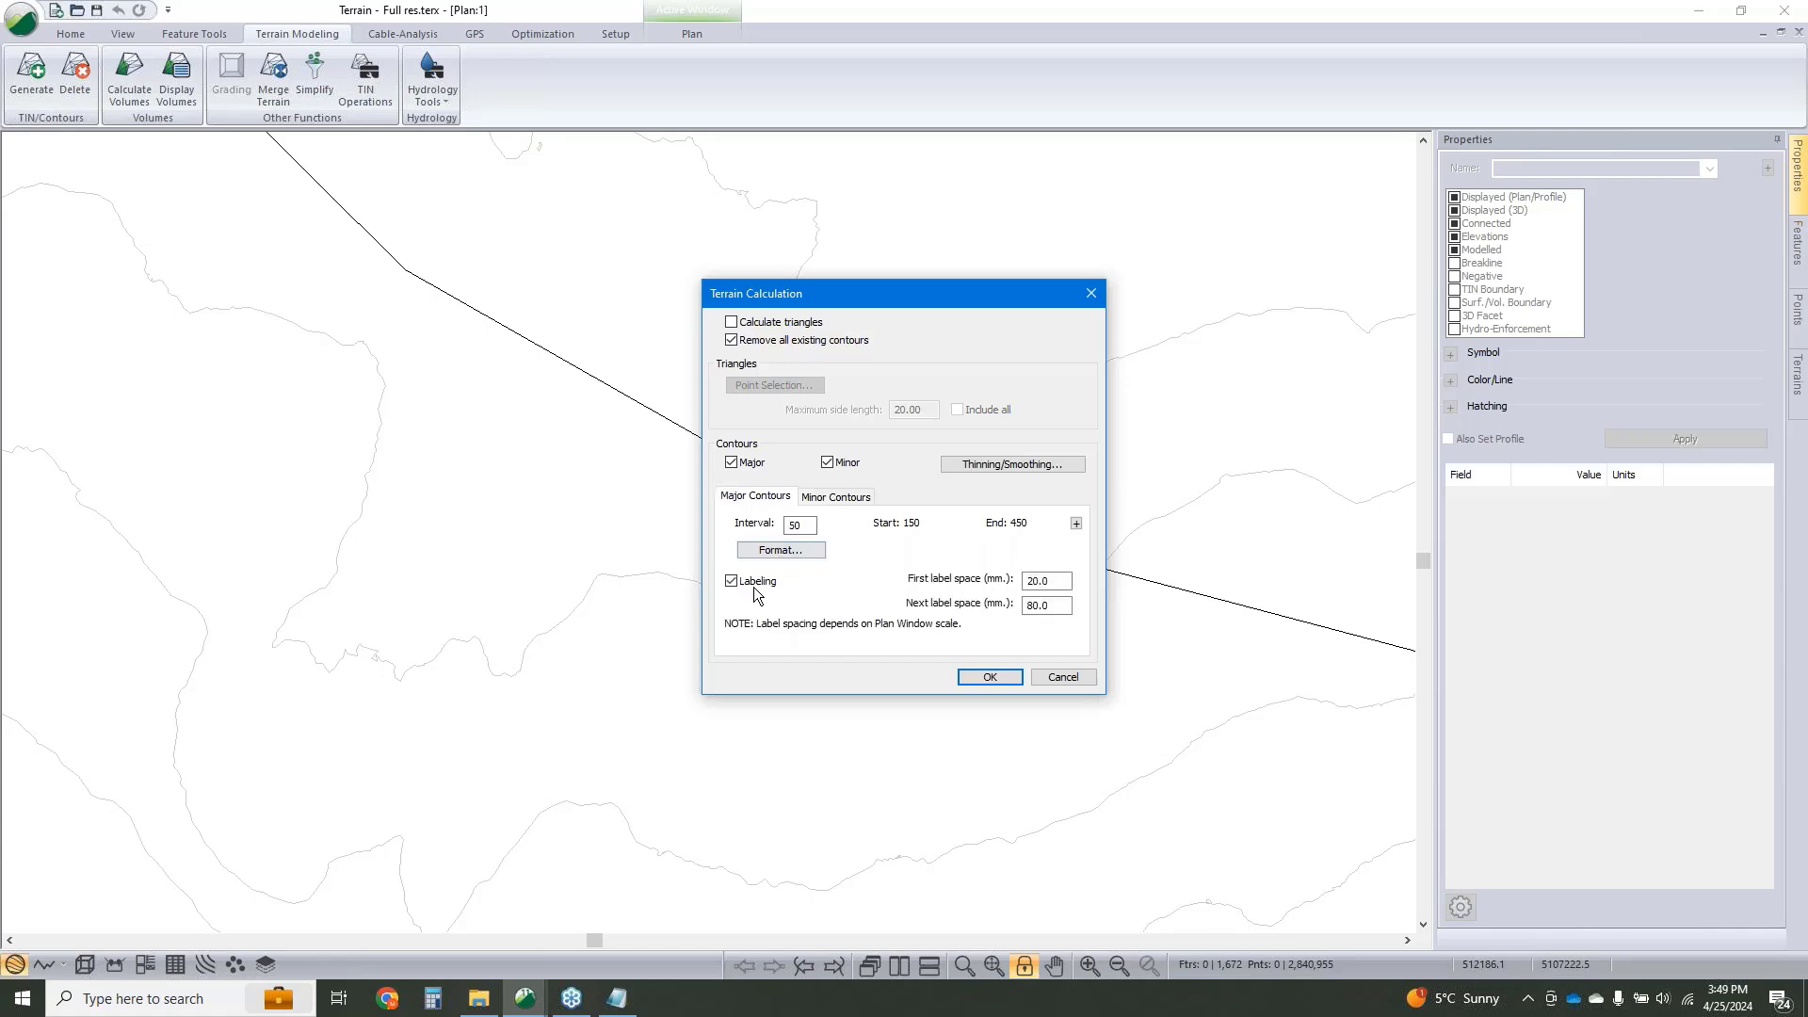
double_click(1055, 581)
left_click(991, 677)
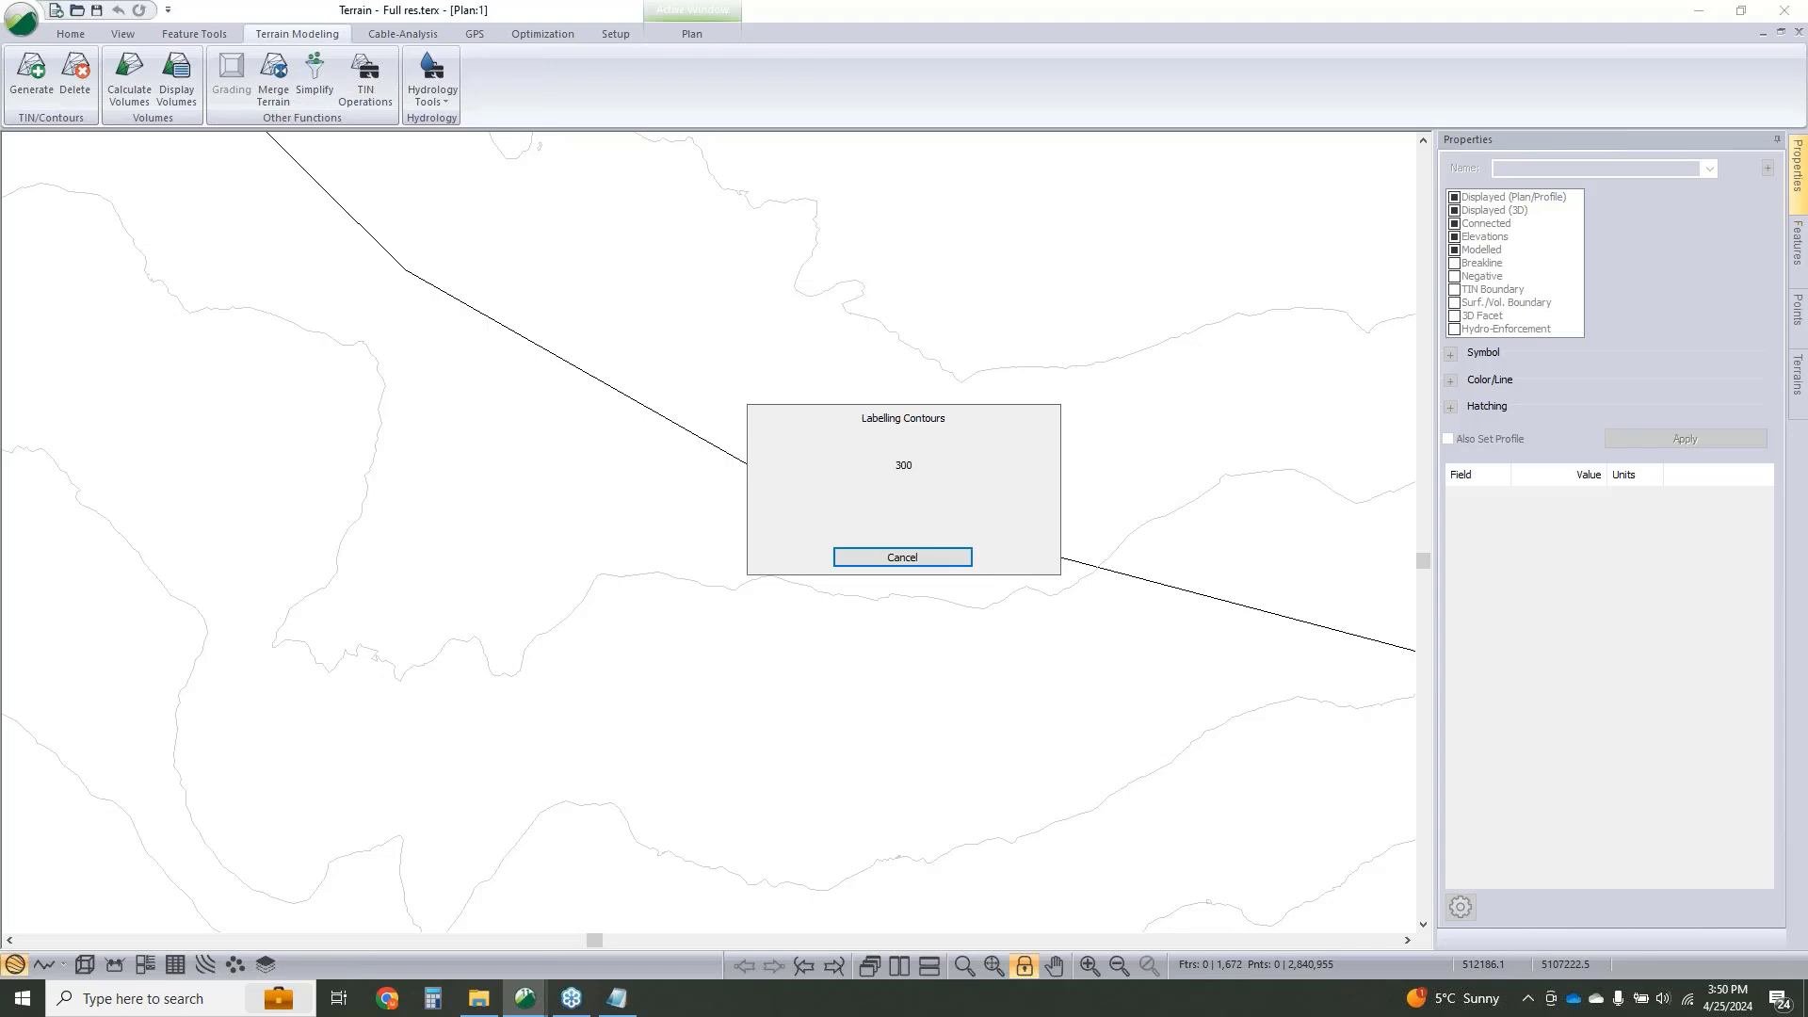
Unlock the plan scale and inspect the label density on the major contours along the corridor at several zoom levels.
scroll(1017, 614, "down", 6)
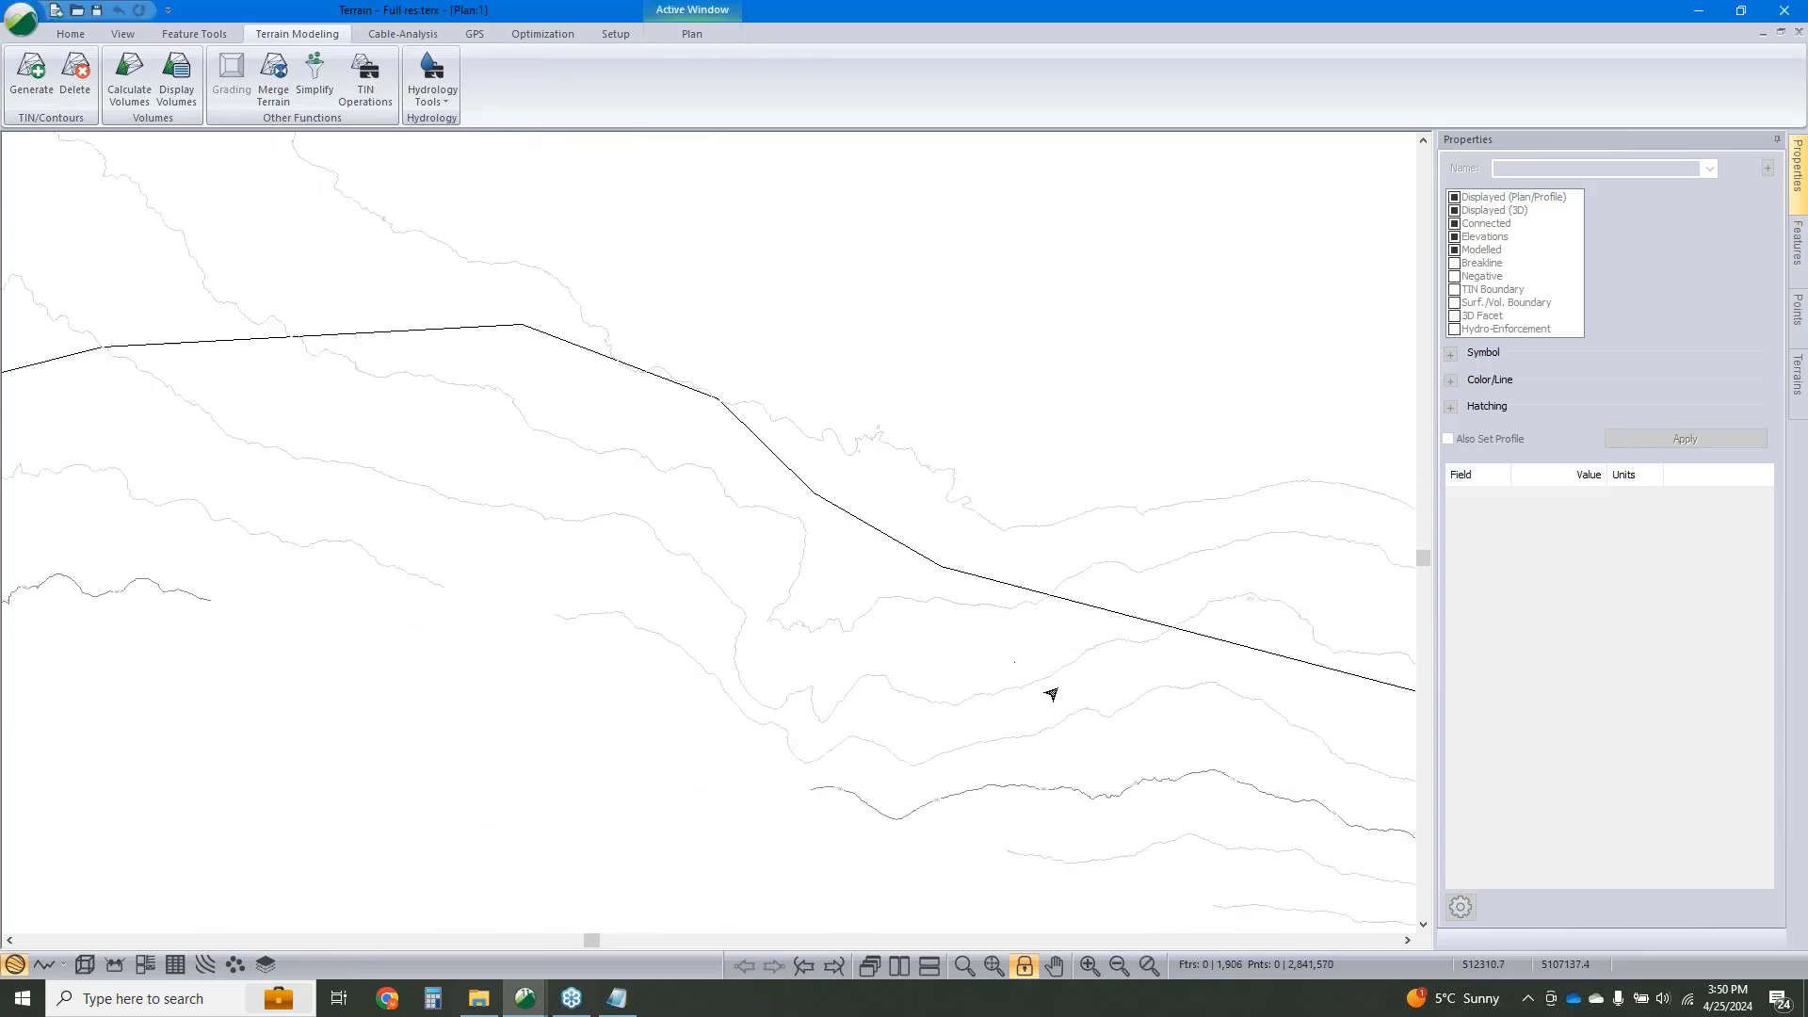
middle_click_drag(1051, 694, 787, 634)
scroll(789, 635, "down", 3)
scroll(975, 723, "up", 3)
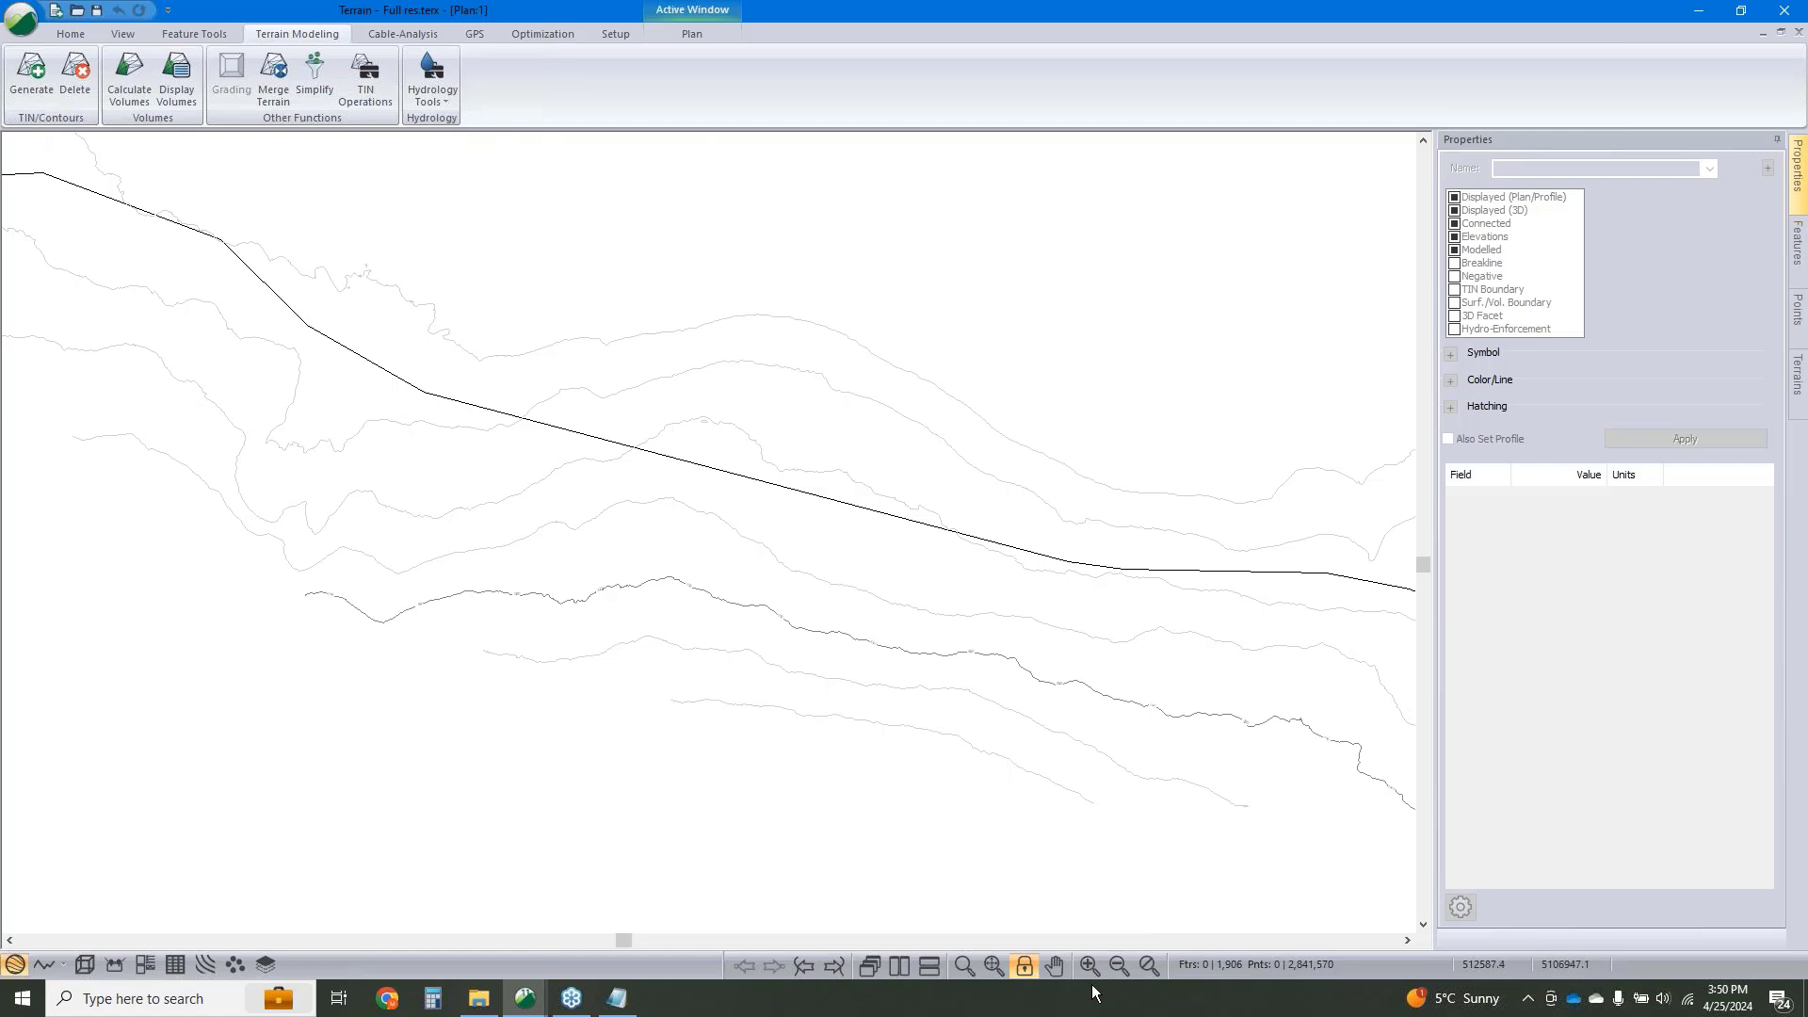
scroll(984, 682, "up", 2)
scroll(857, 746, "up", 2)
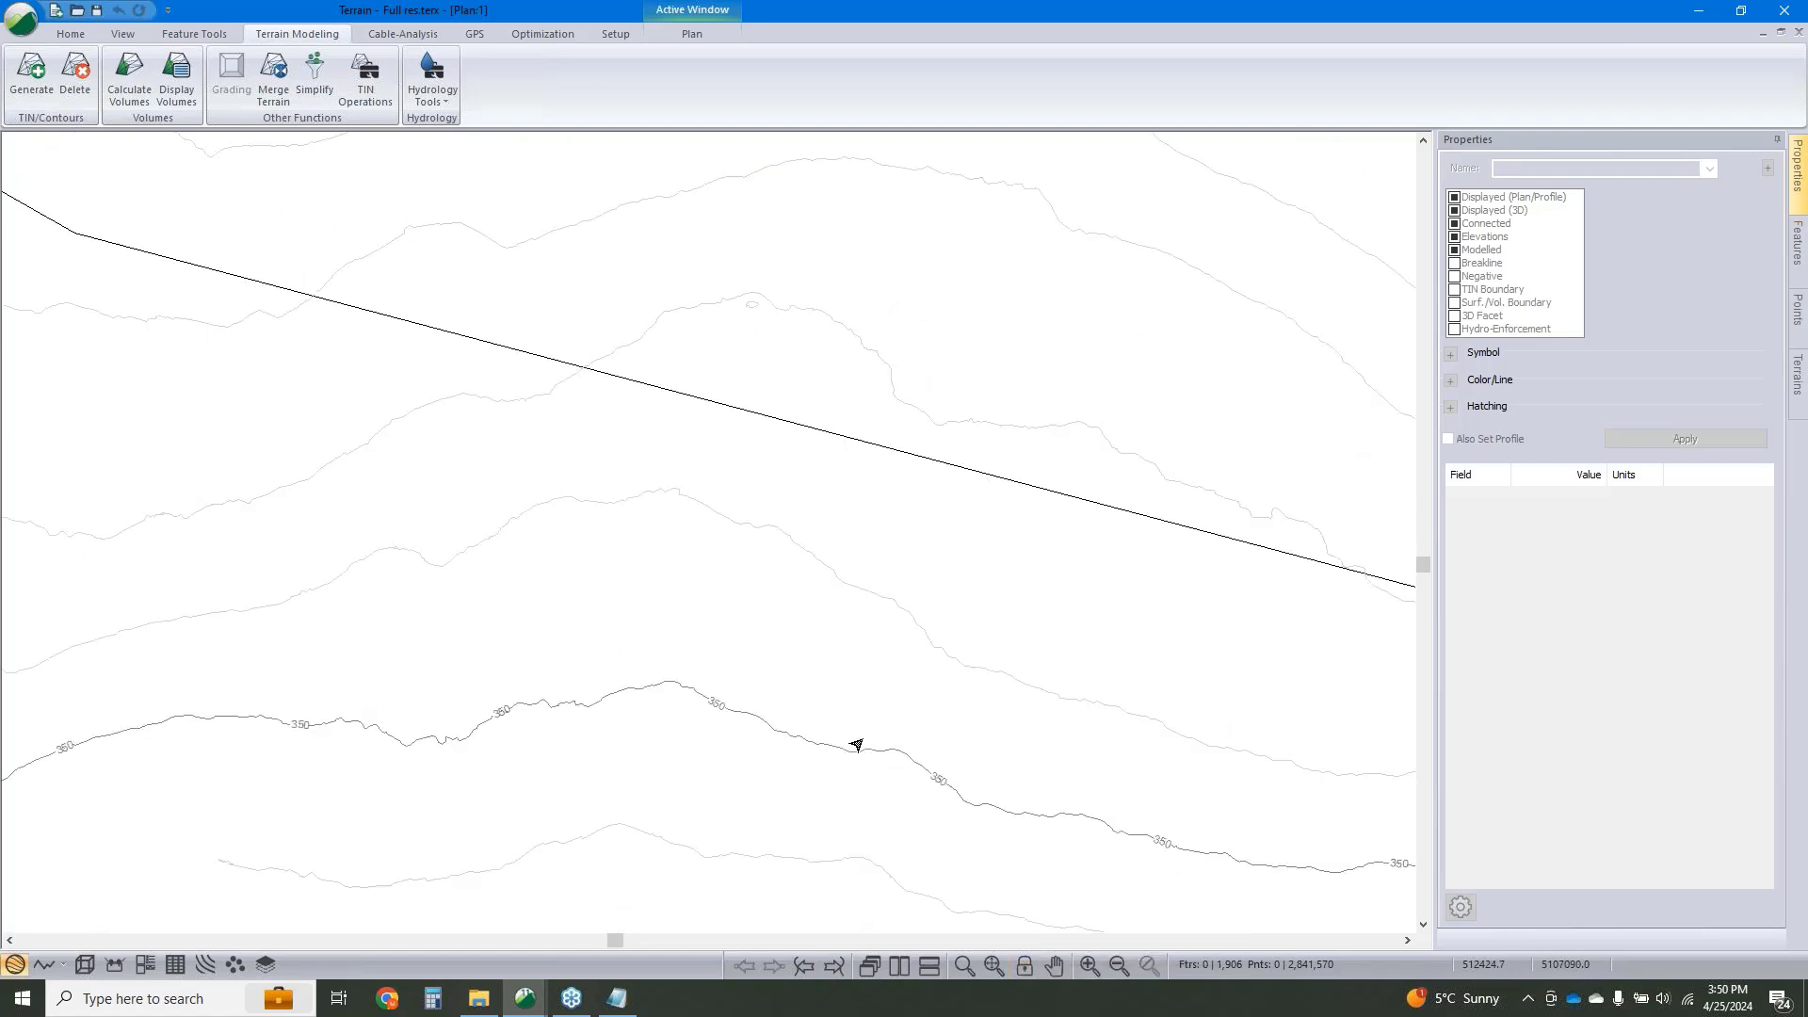
scroll(857, 746, "up", 2)
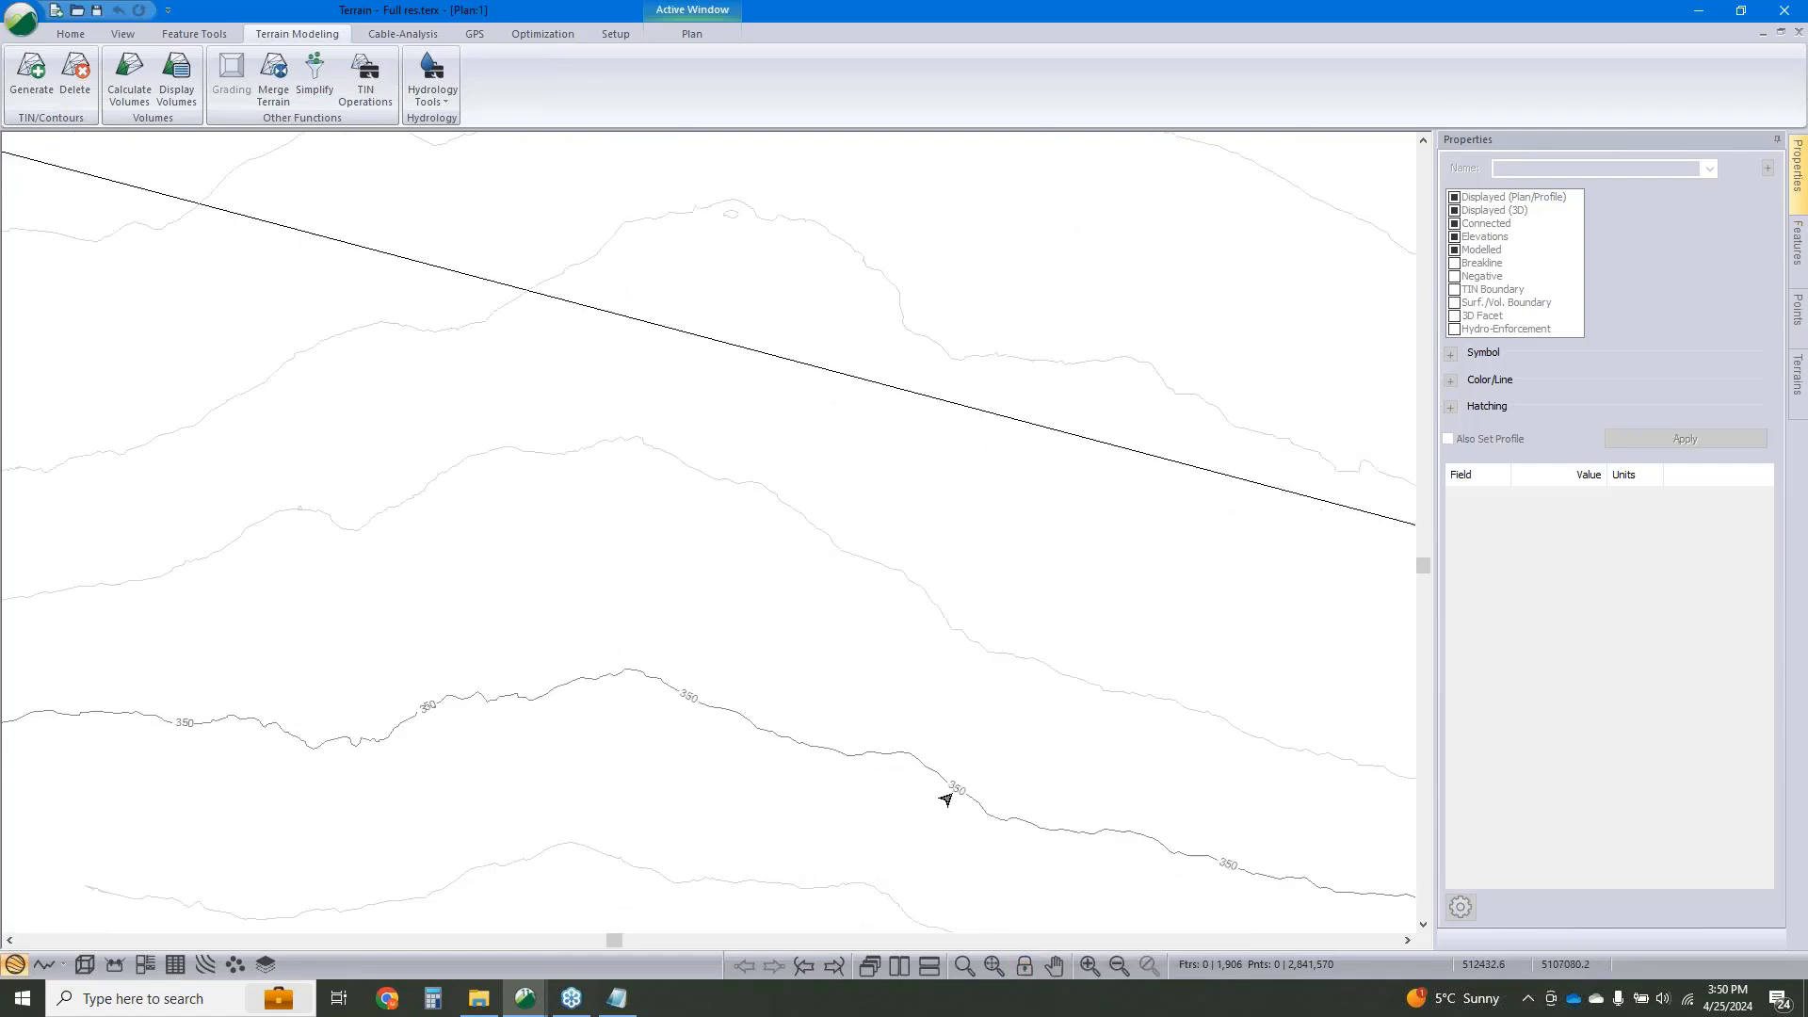
scroll(909, 751, "down", 3)
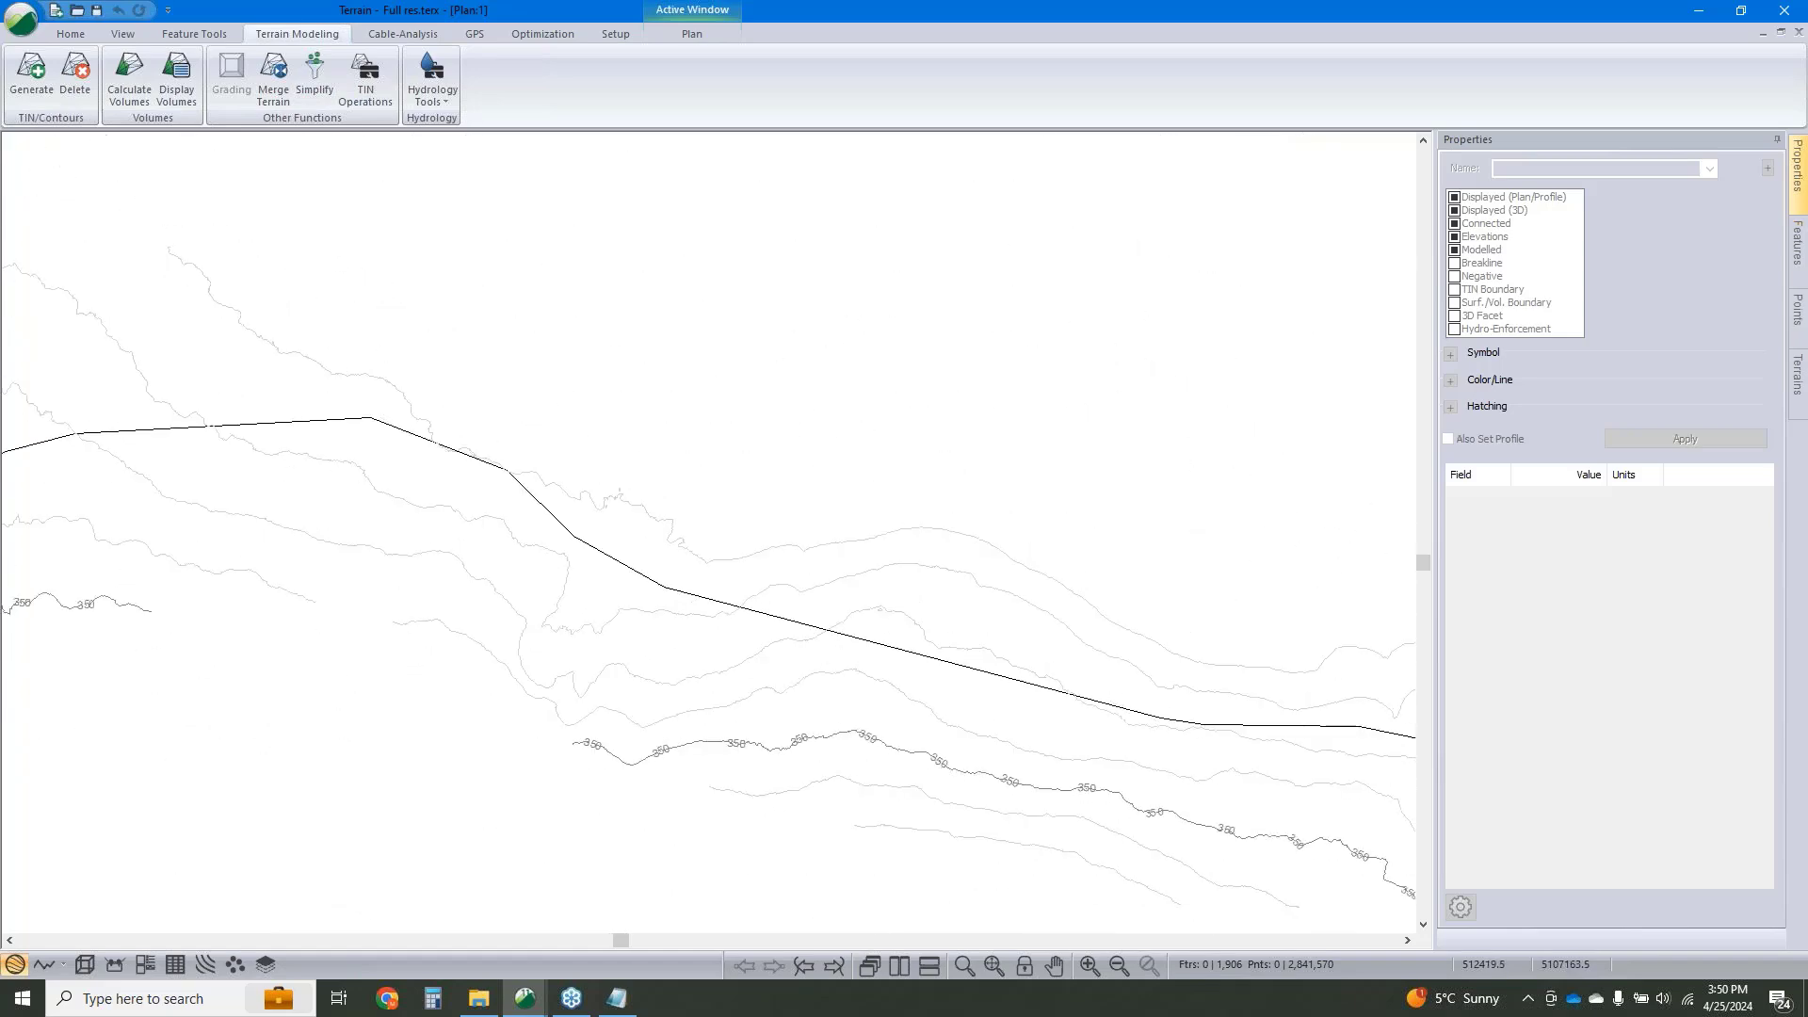
scroll(970, 687, "down", 2)
middle_click_drag(1231, 731, 832, 683)
middle_click_drag(1291, 698, 913, 738)
middle_click_drag(1224, 701, 997, 712)
middle_click_drag(1139, 710, 904, 748)
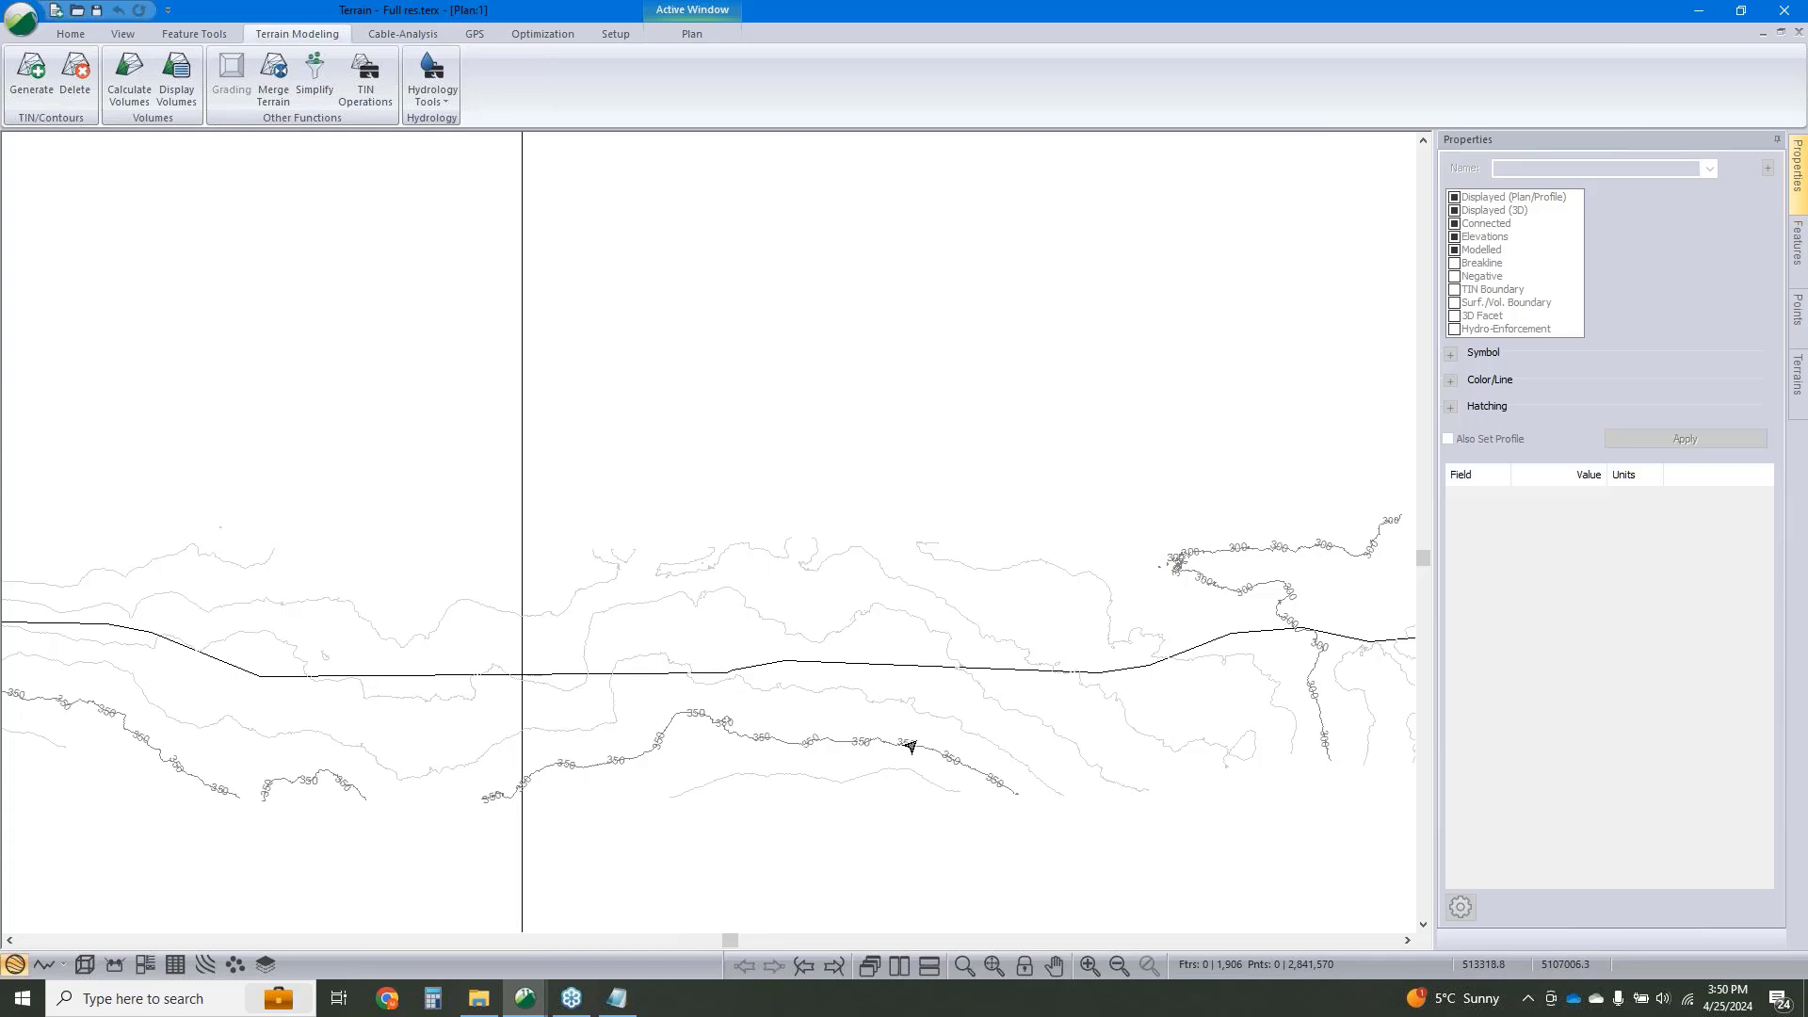
mouse_move(909, 745)
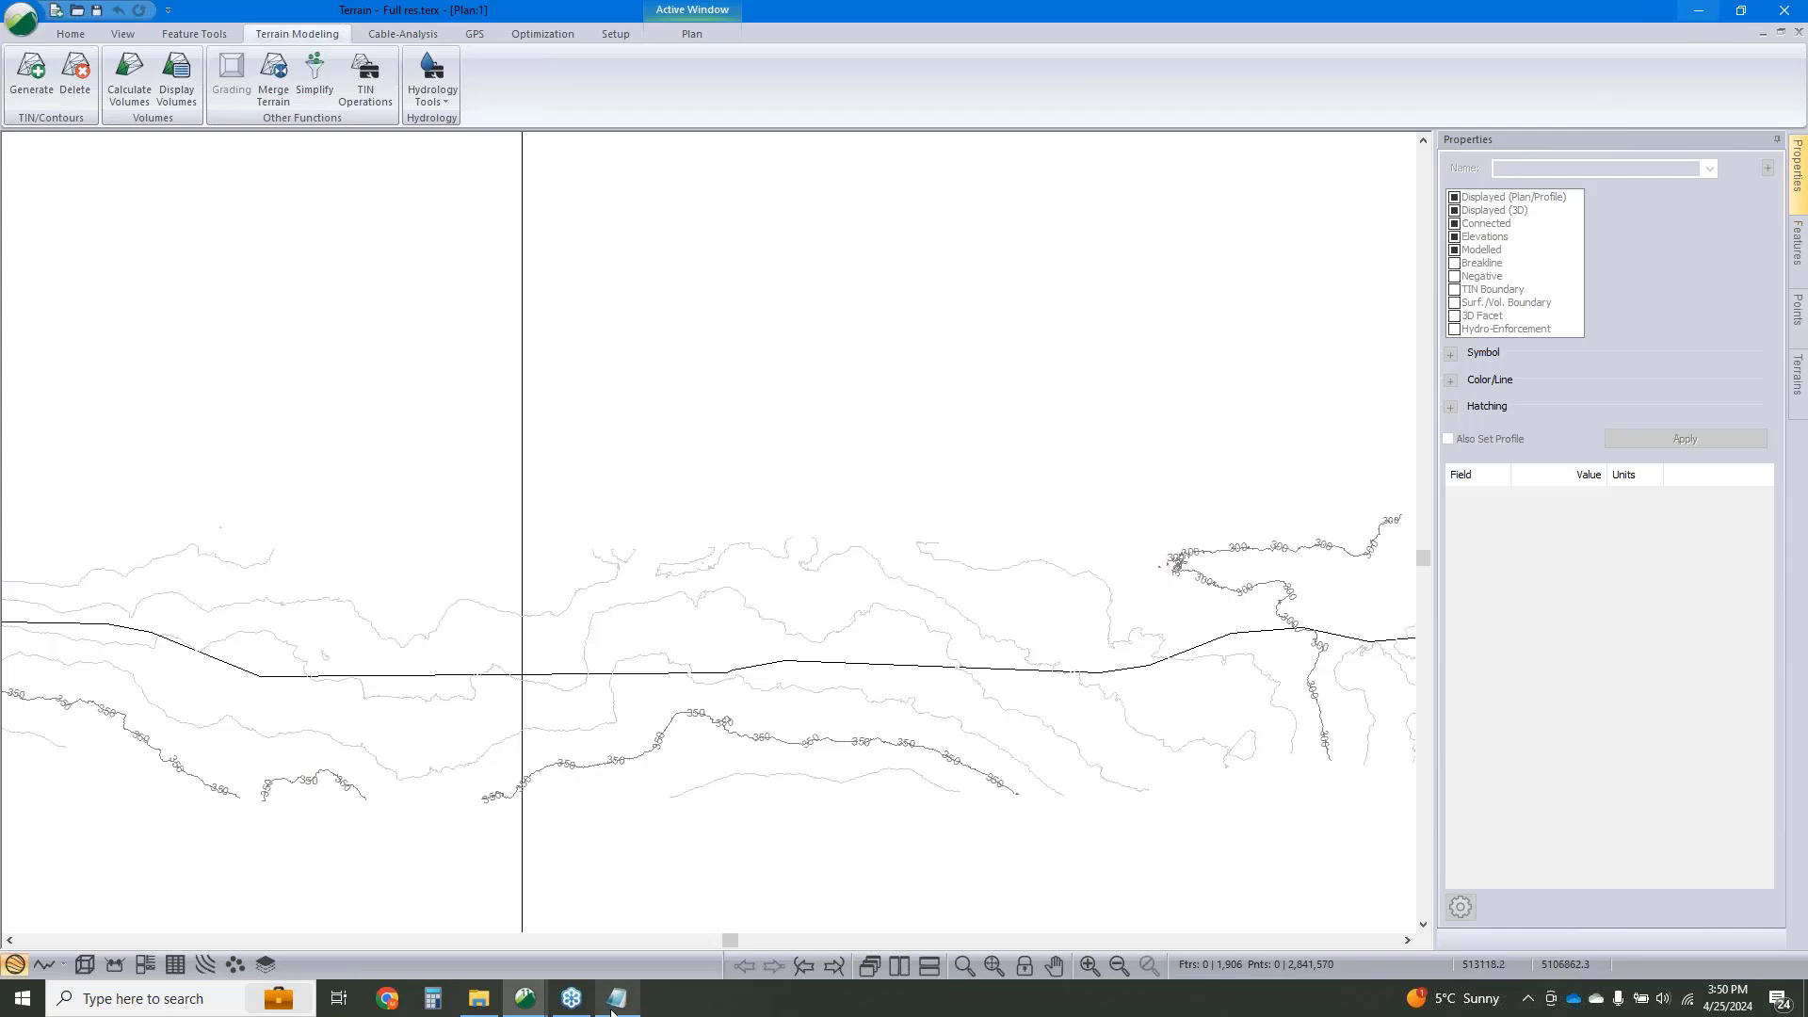
Switch back to the Simple terrain and set the BL1 breakline's 3D symbol type to None.
mouse_move(528, 1007)
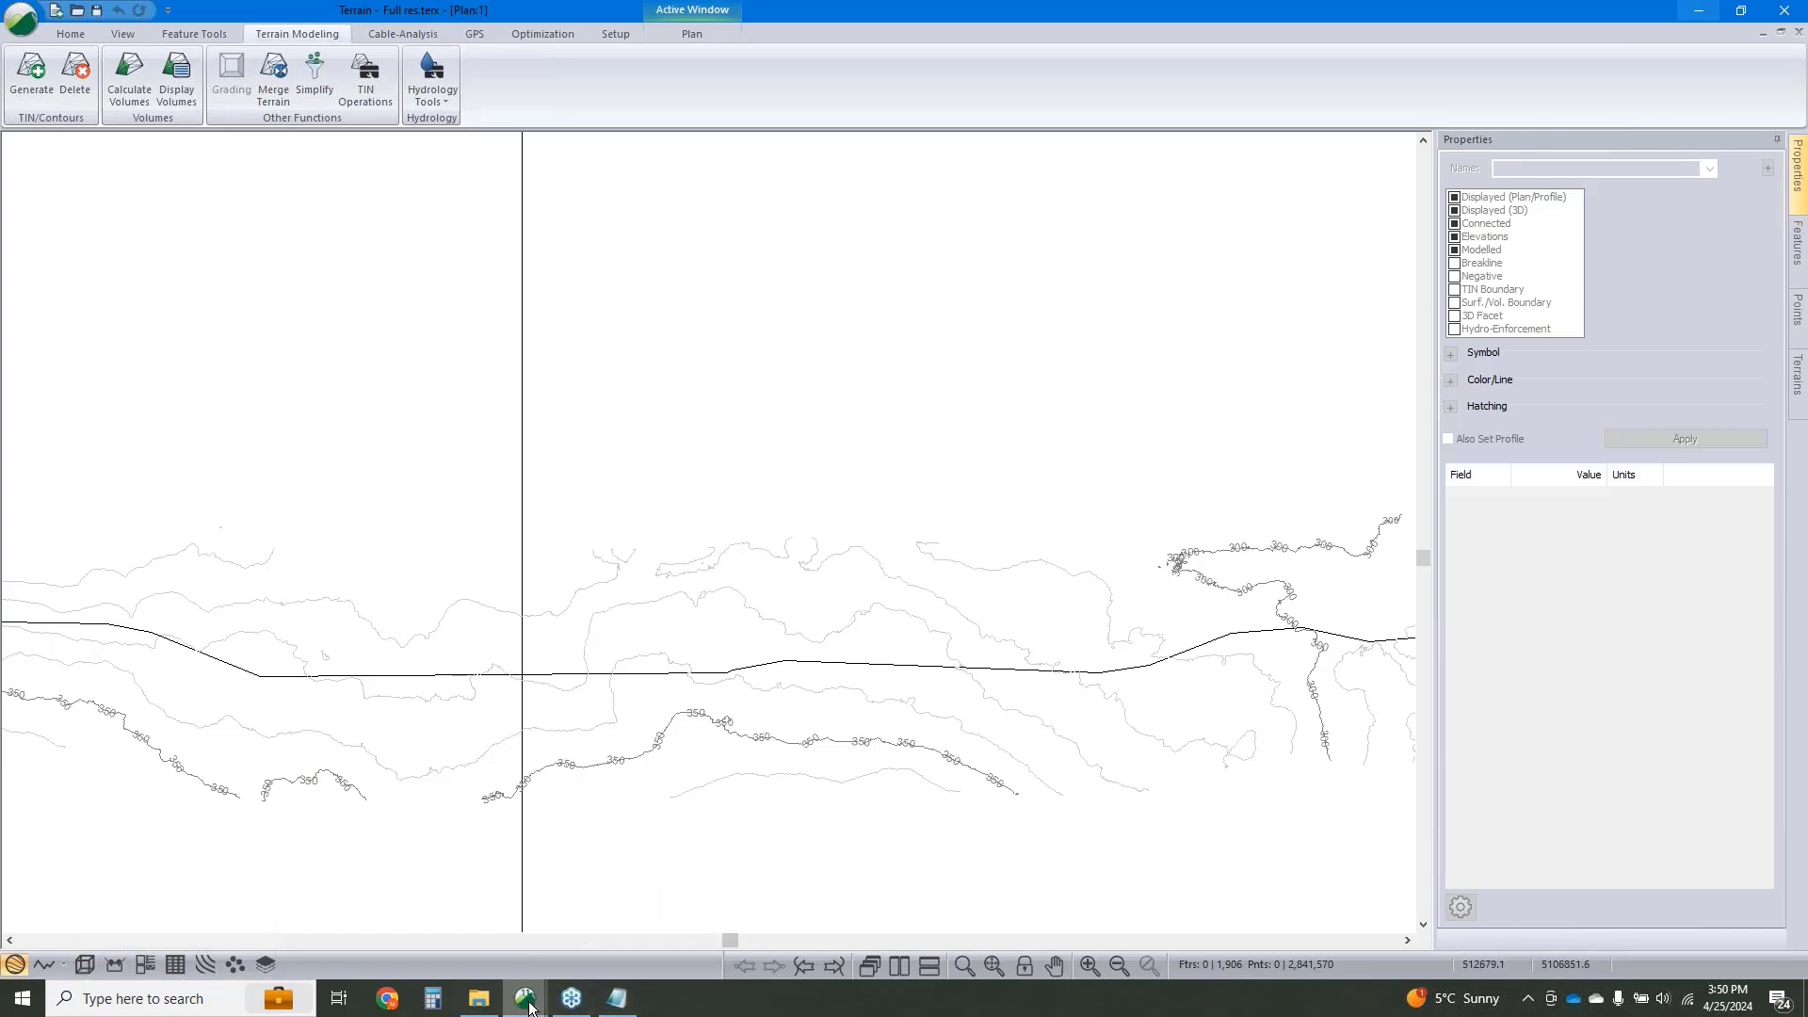
left_click(329, 851)
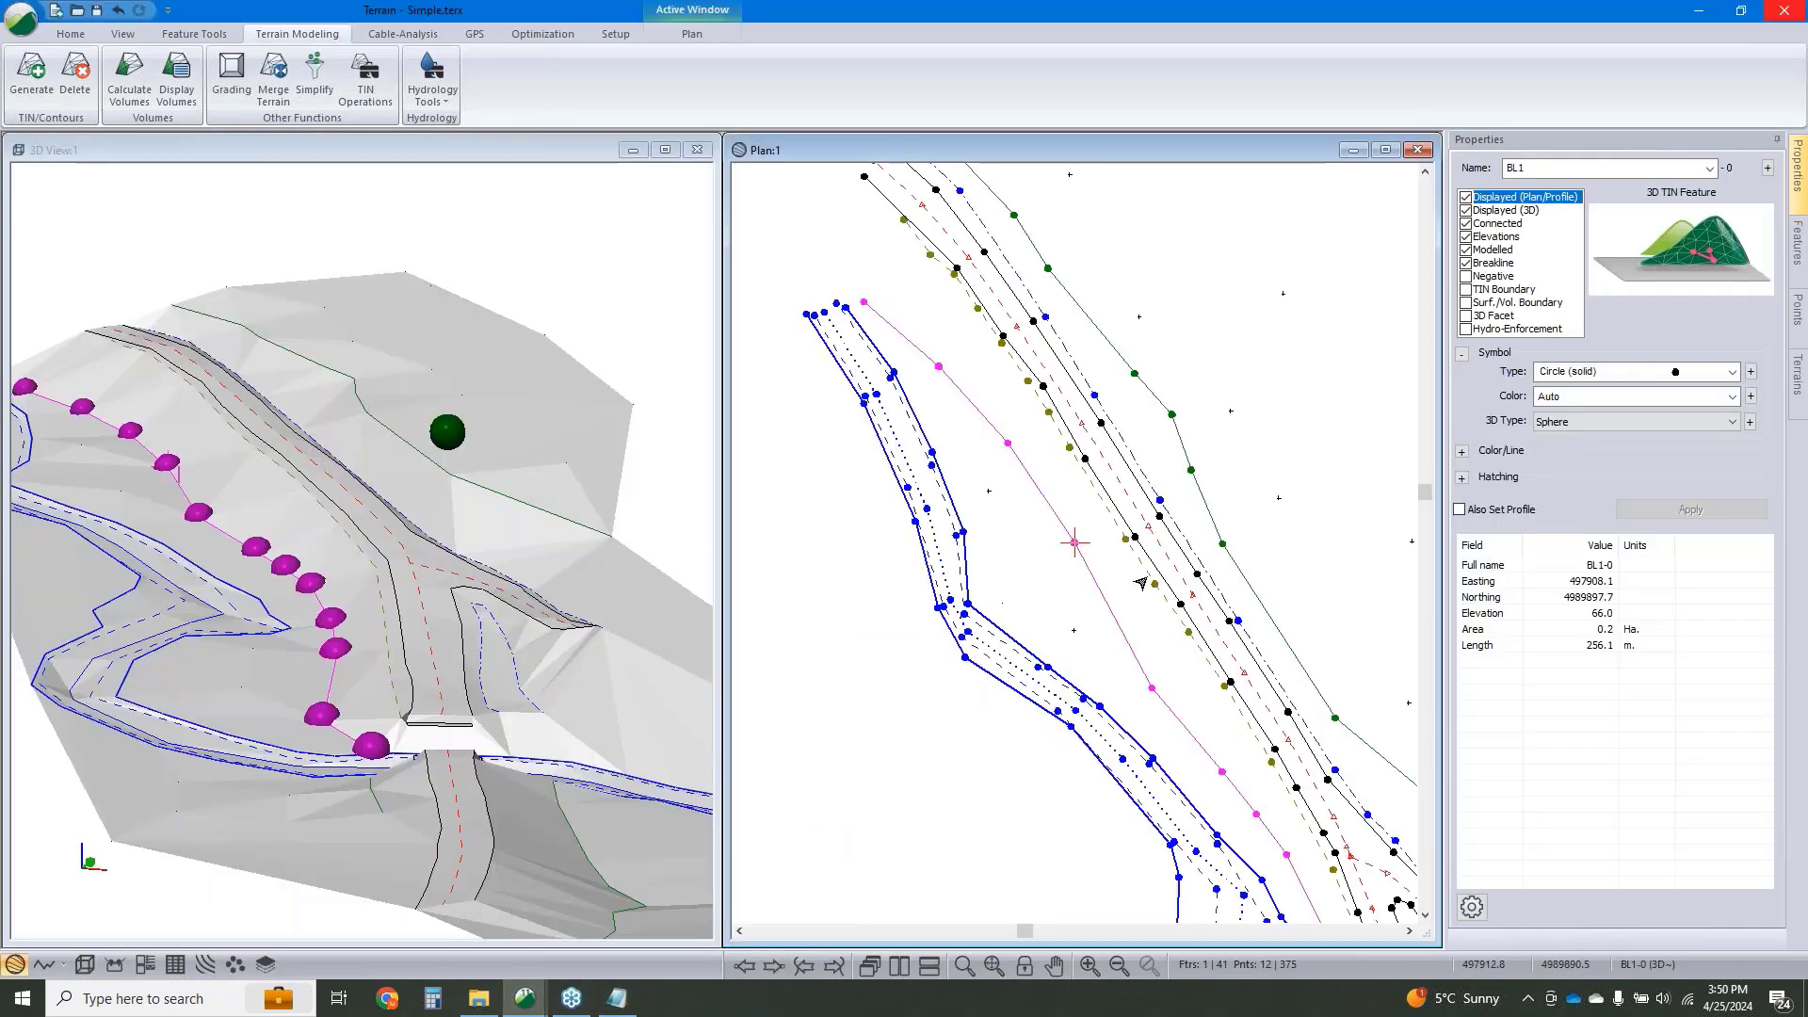
scroll(1025, 553, "down", 2)
middle_click_drag(1179, 670, 1168, 576)
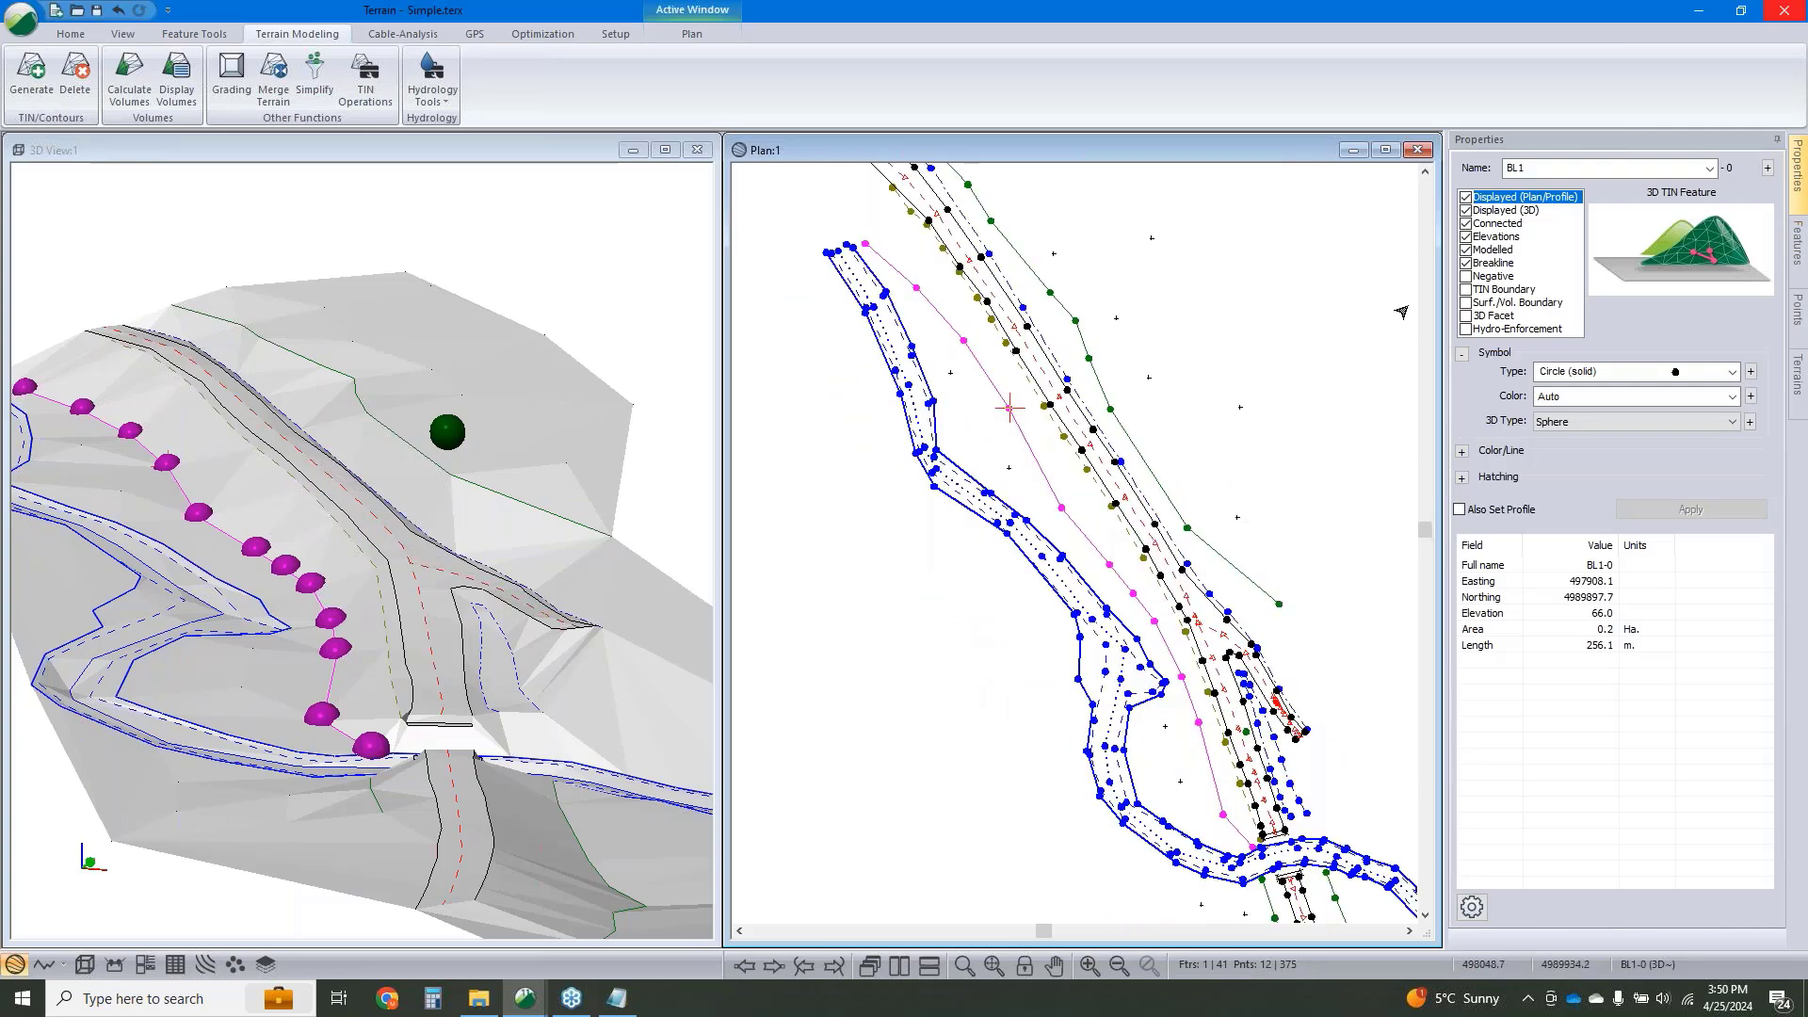
left_click(1728, 423)
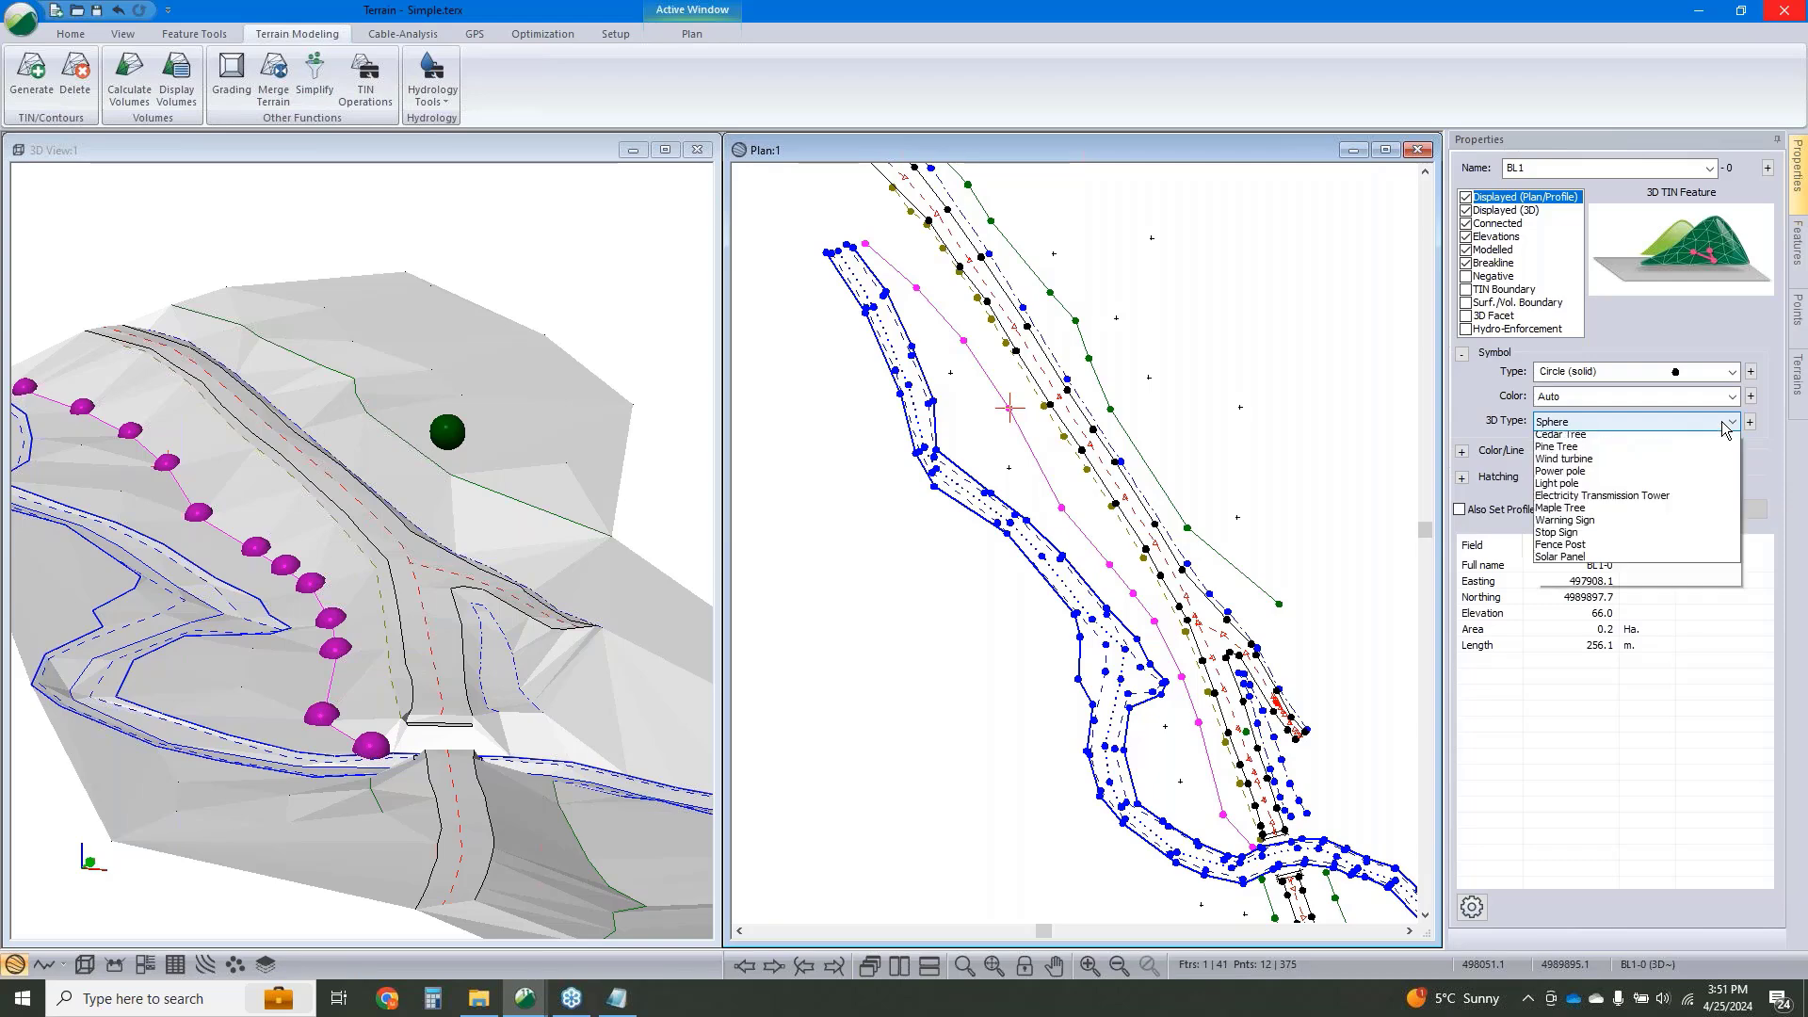
left_click(1699, 440)
left_click(1727, 516)
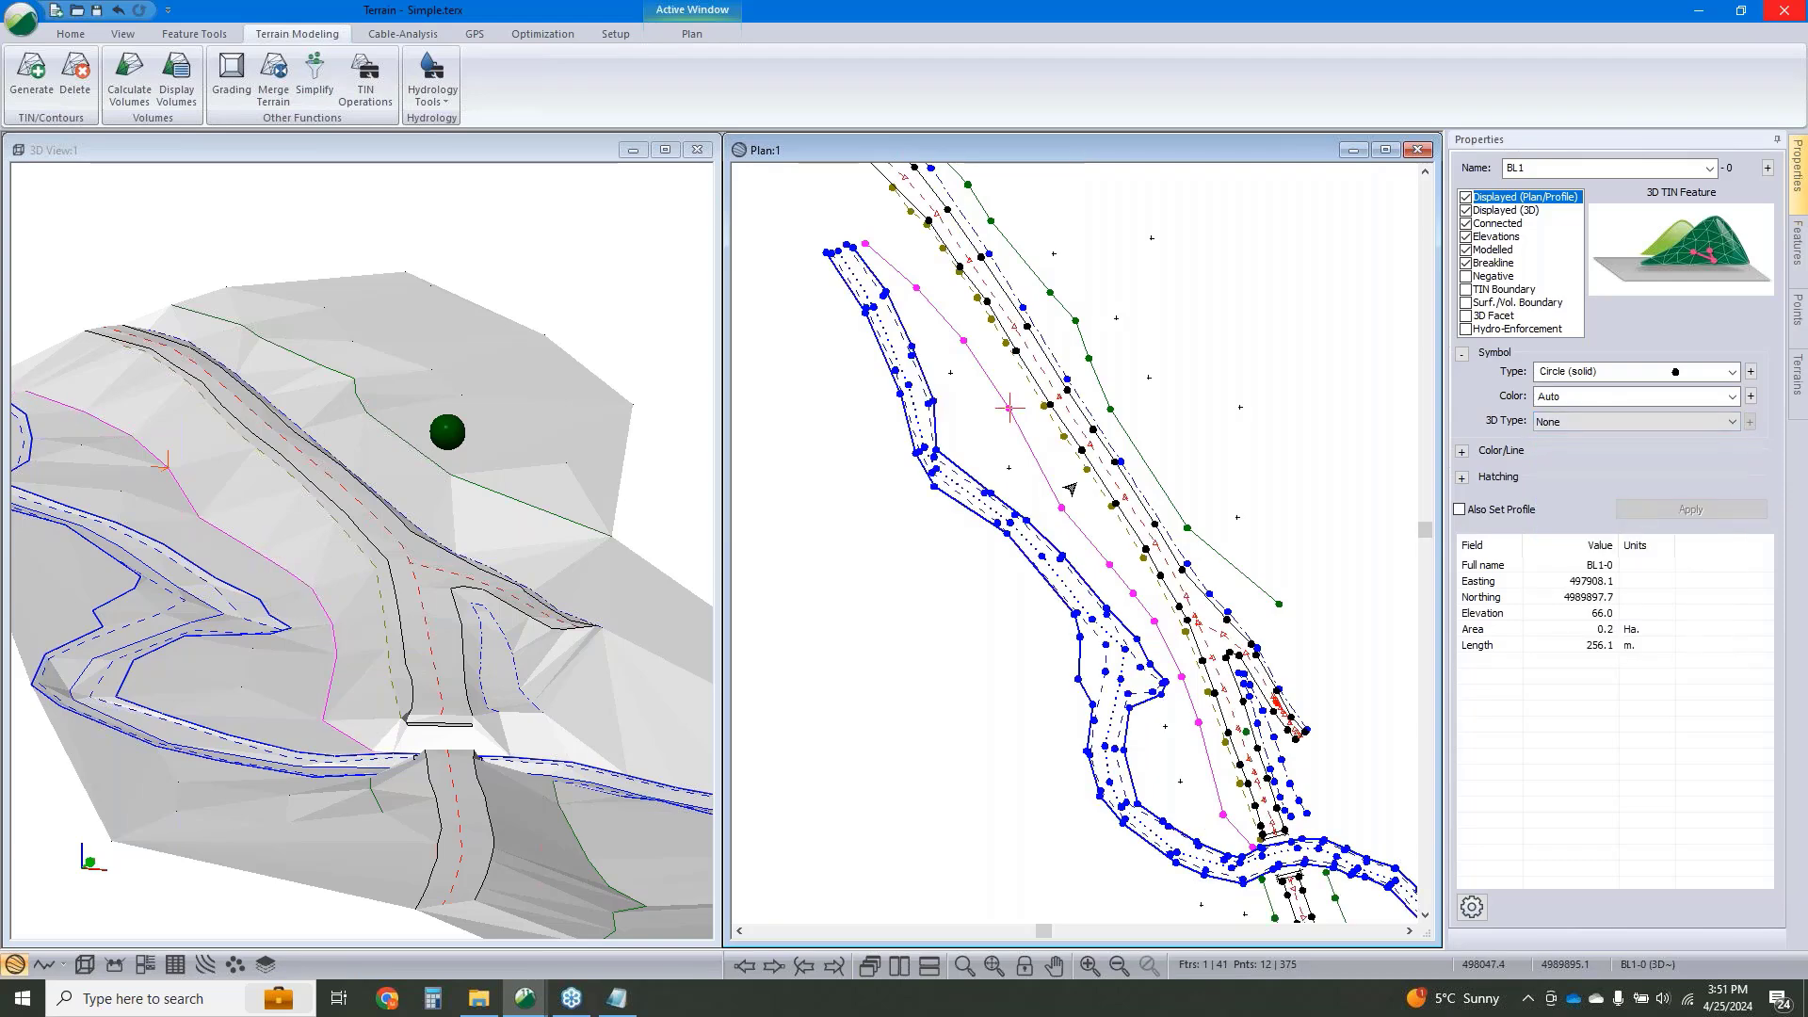
Select the stray Added point feature with the sphere symbol and delete it from the terrain.
middle_click_drag(1185, 449, 1138, 436)
middle_click_drag(410, 602, 334, 548)
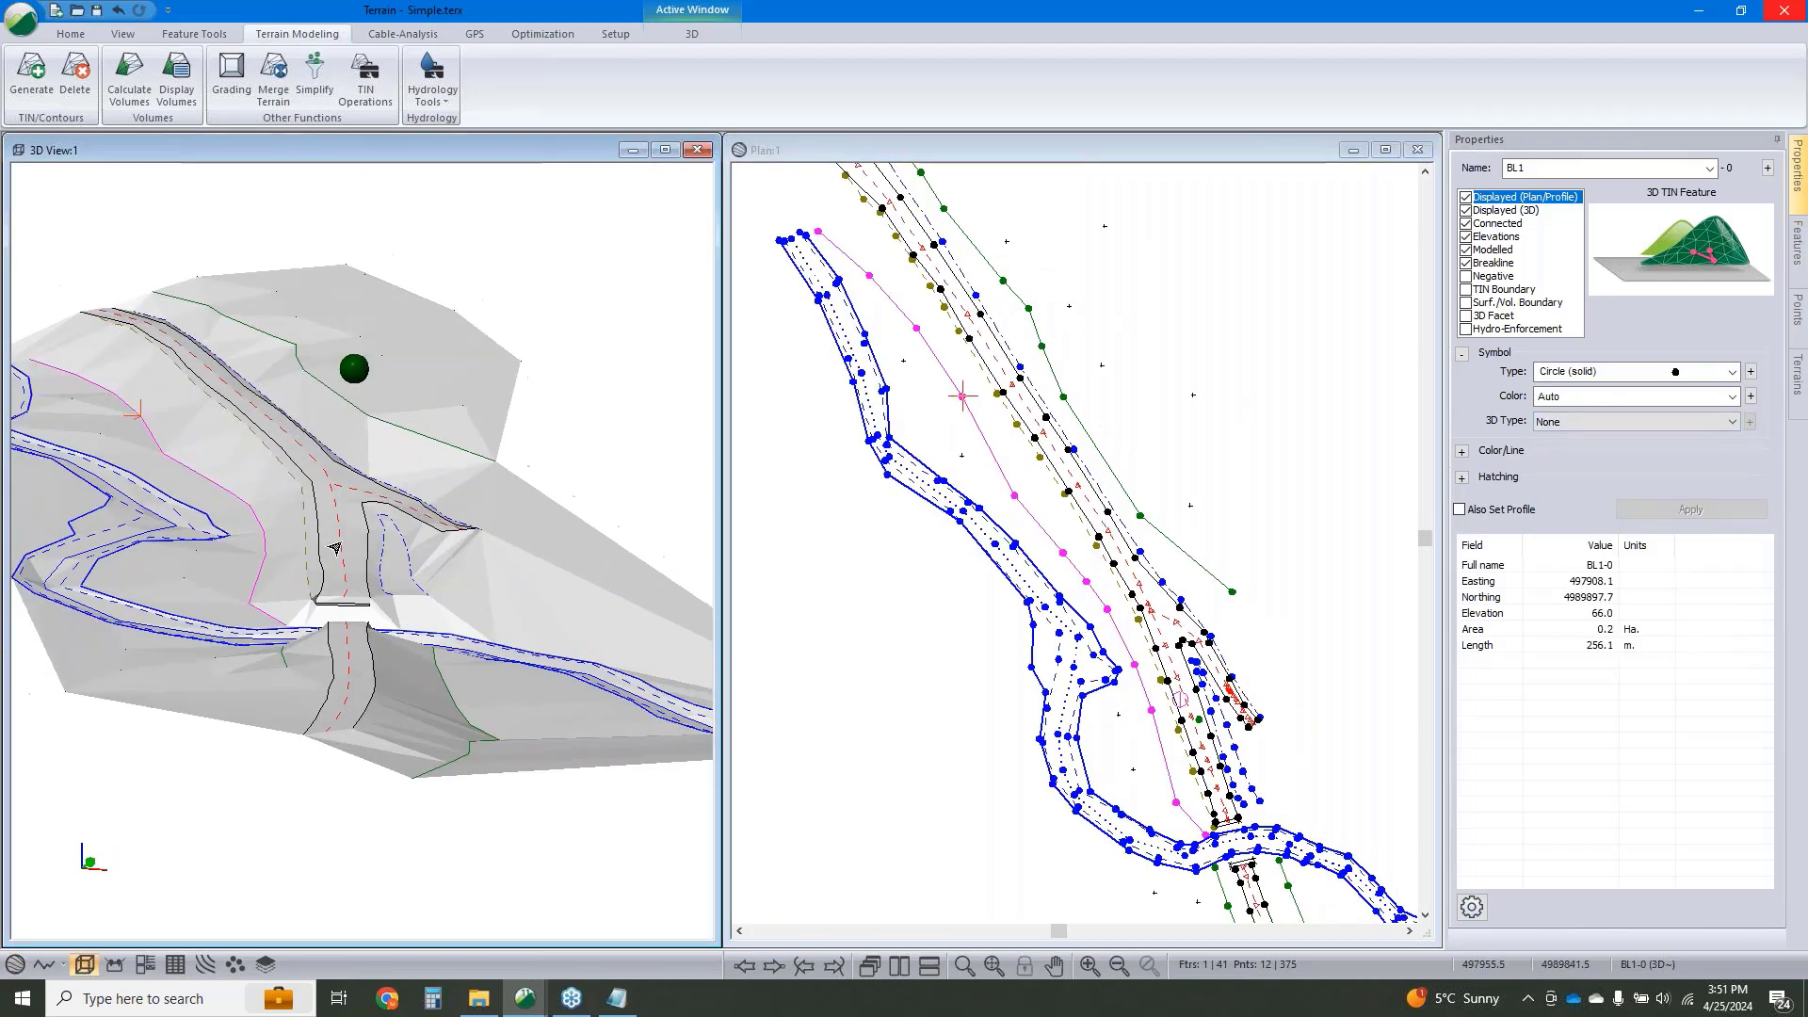
left_click(350, 371)
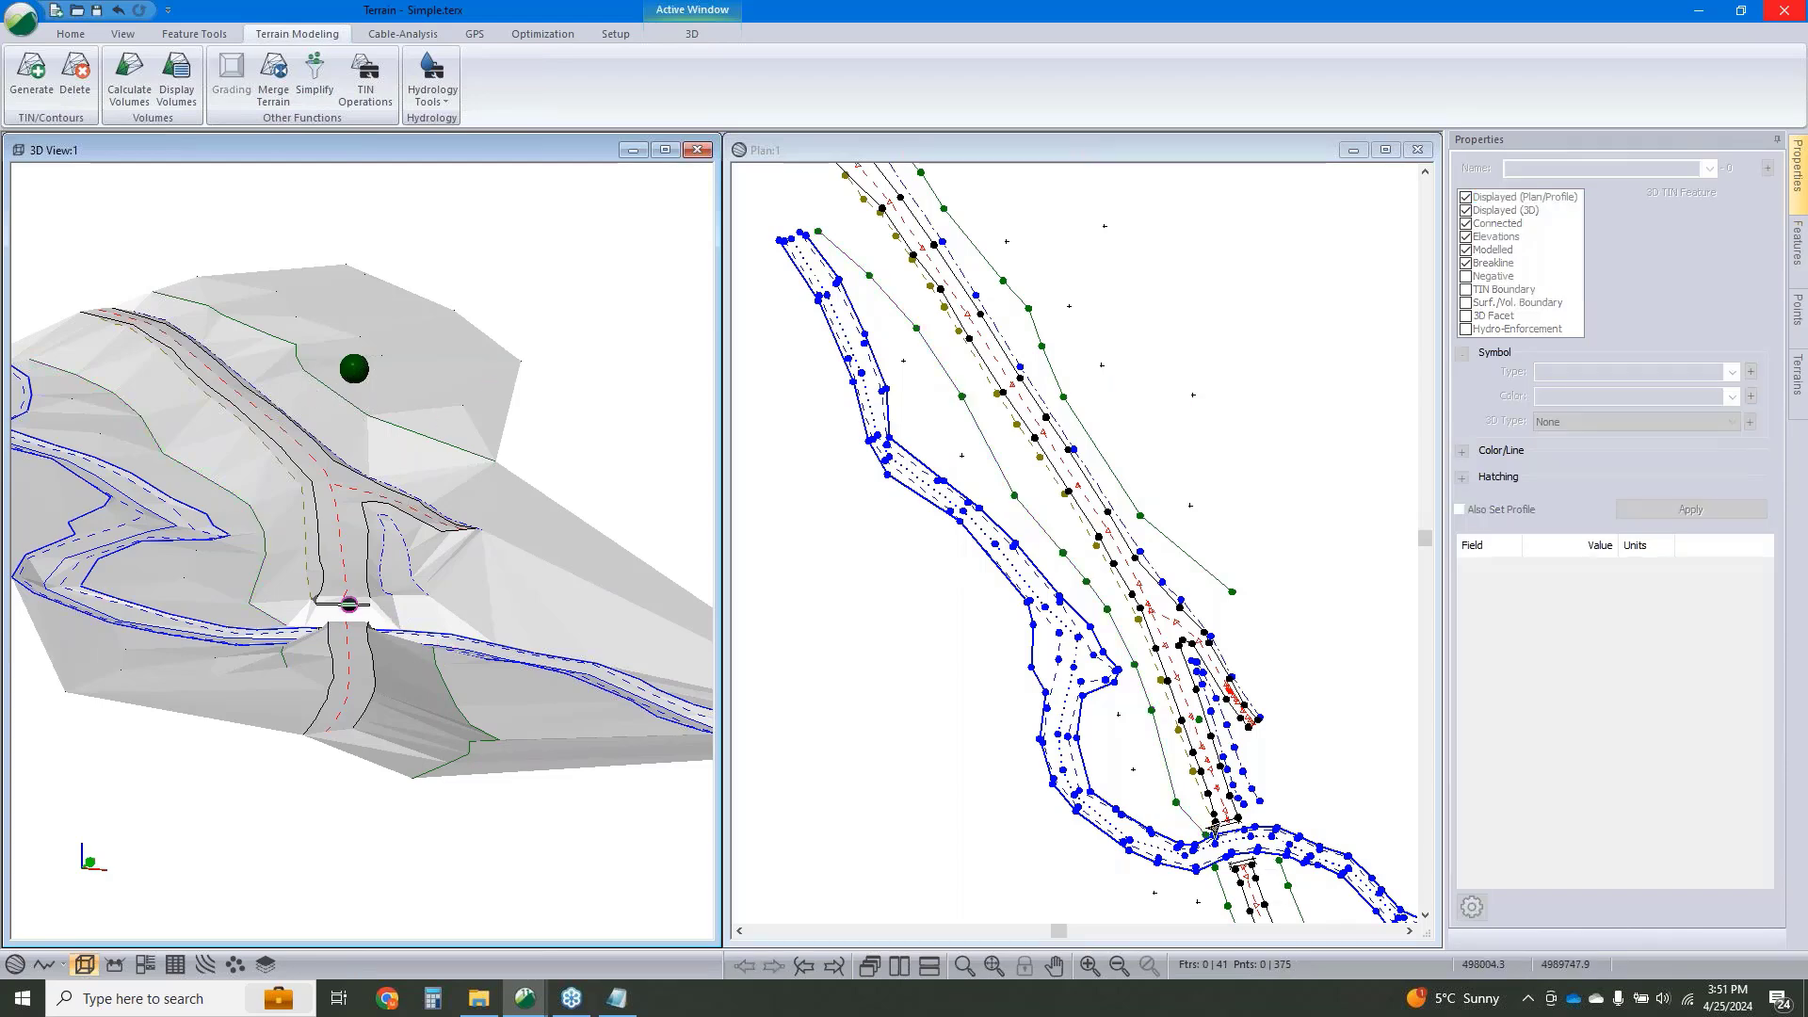
left_click(1222, 713)
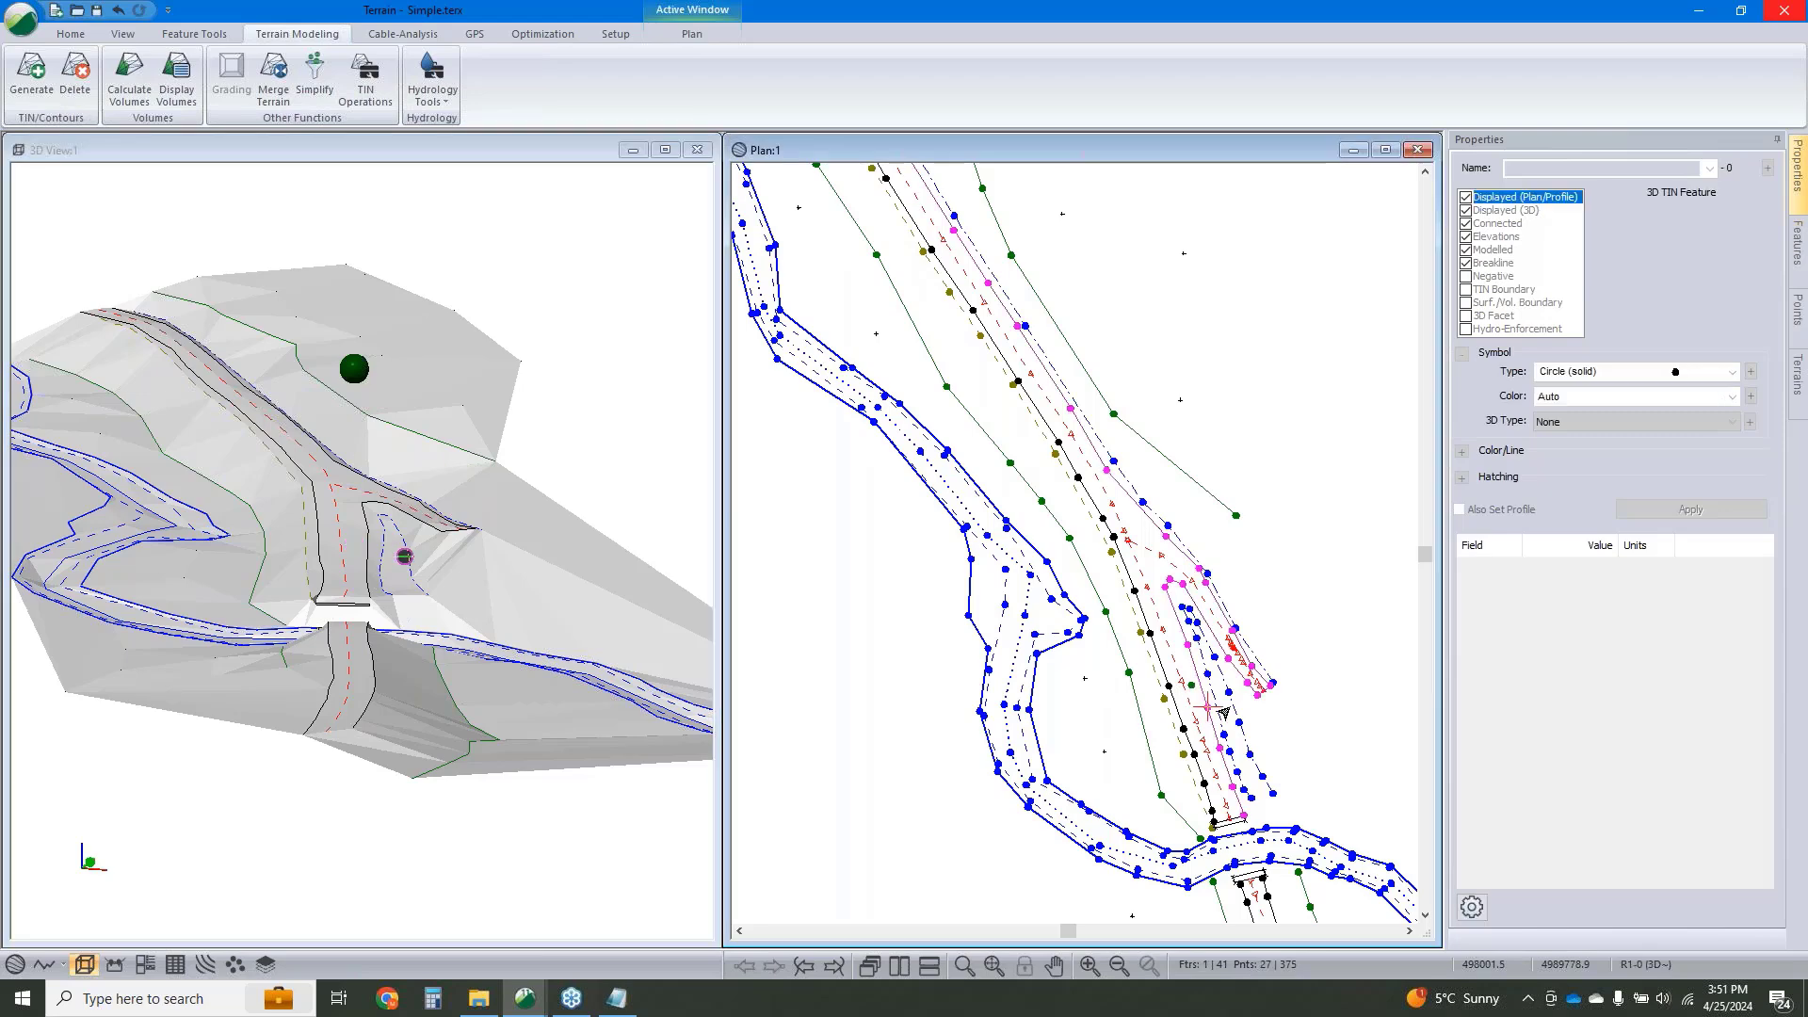
left_click(1223, 713)
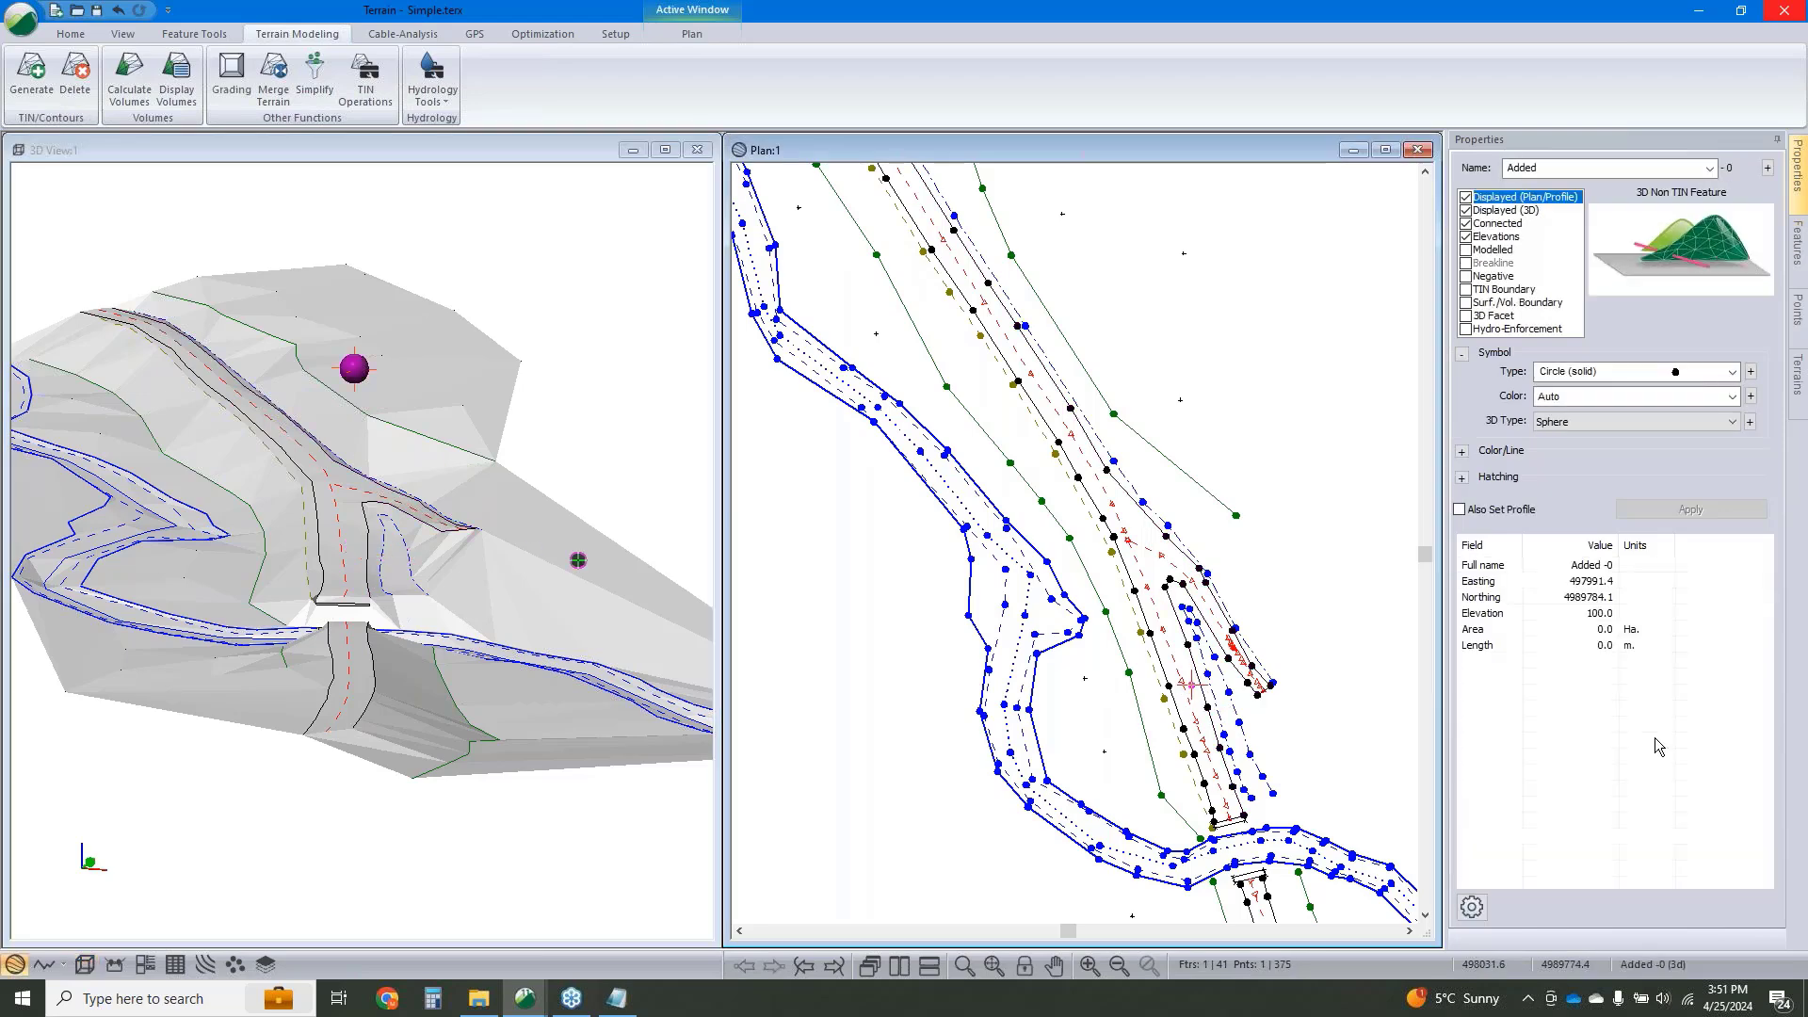
key("Delete")
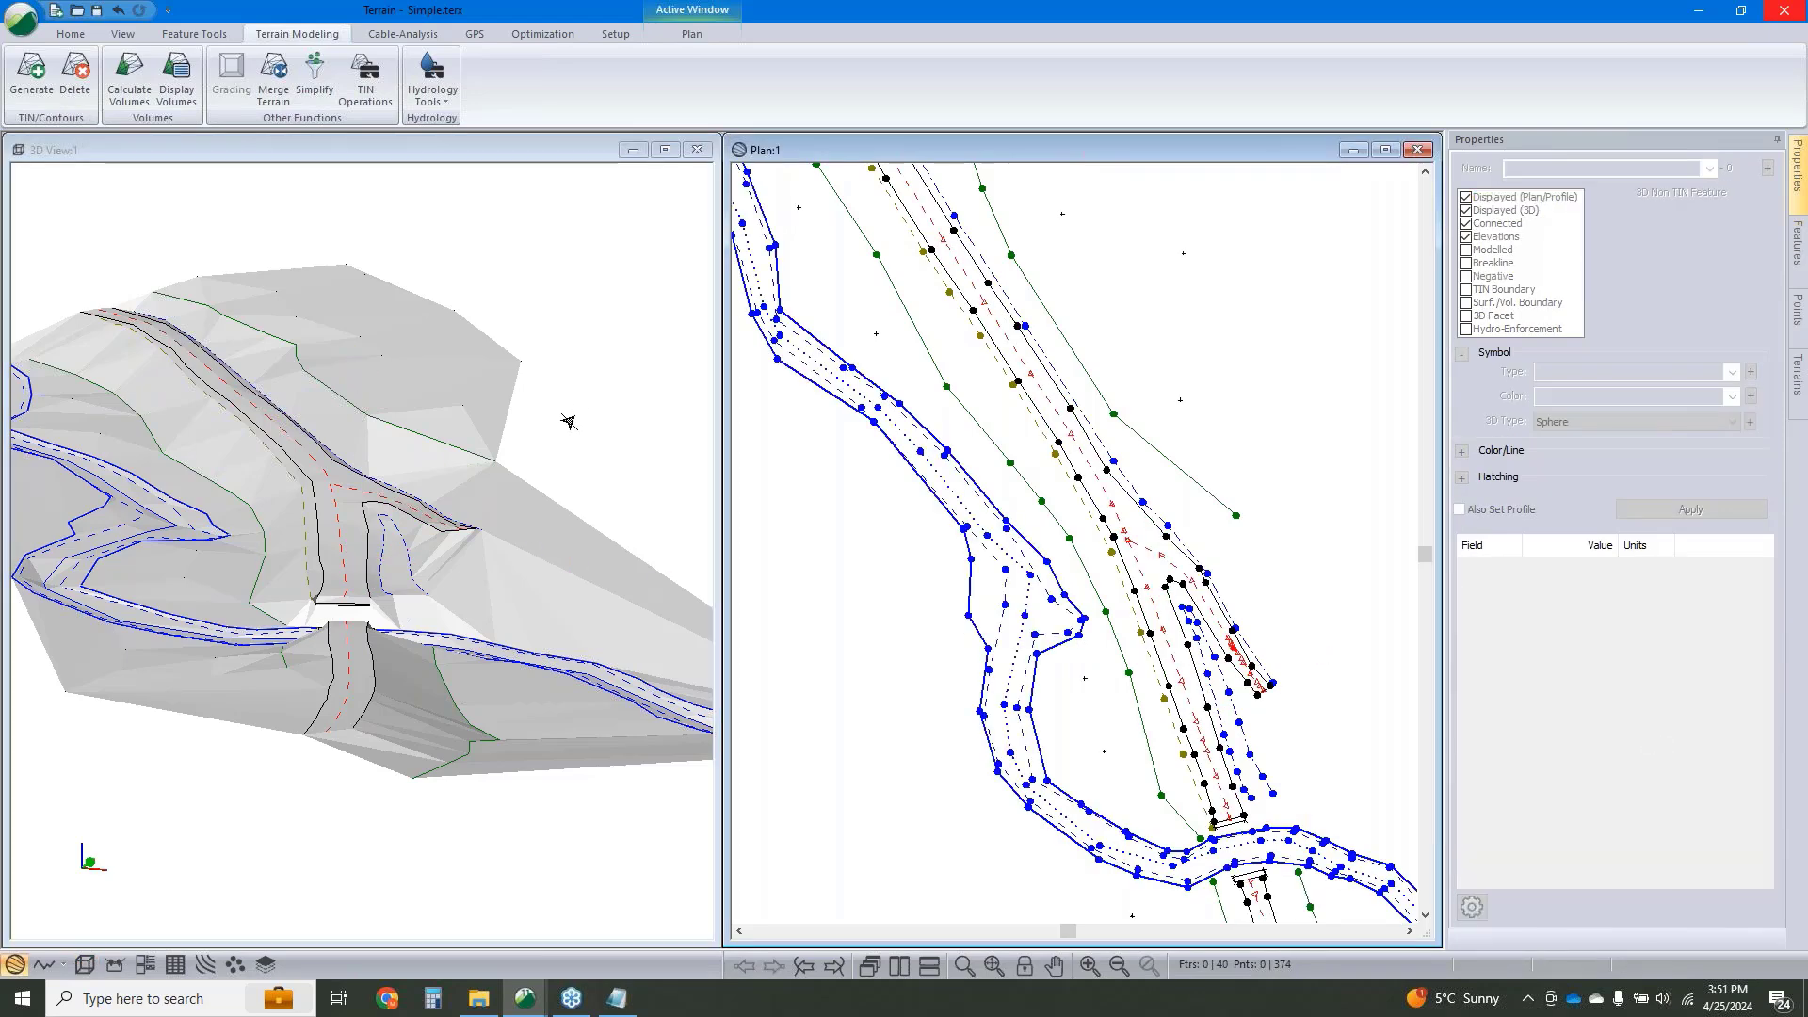
Maximize the 3D view and regenerate the TIN and contours with all triangles included, regardless of side length.
left_click(665, 150)
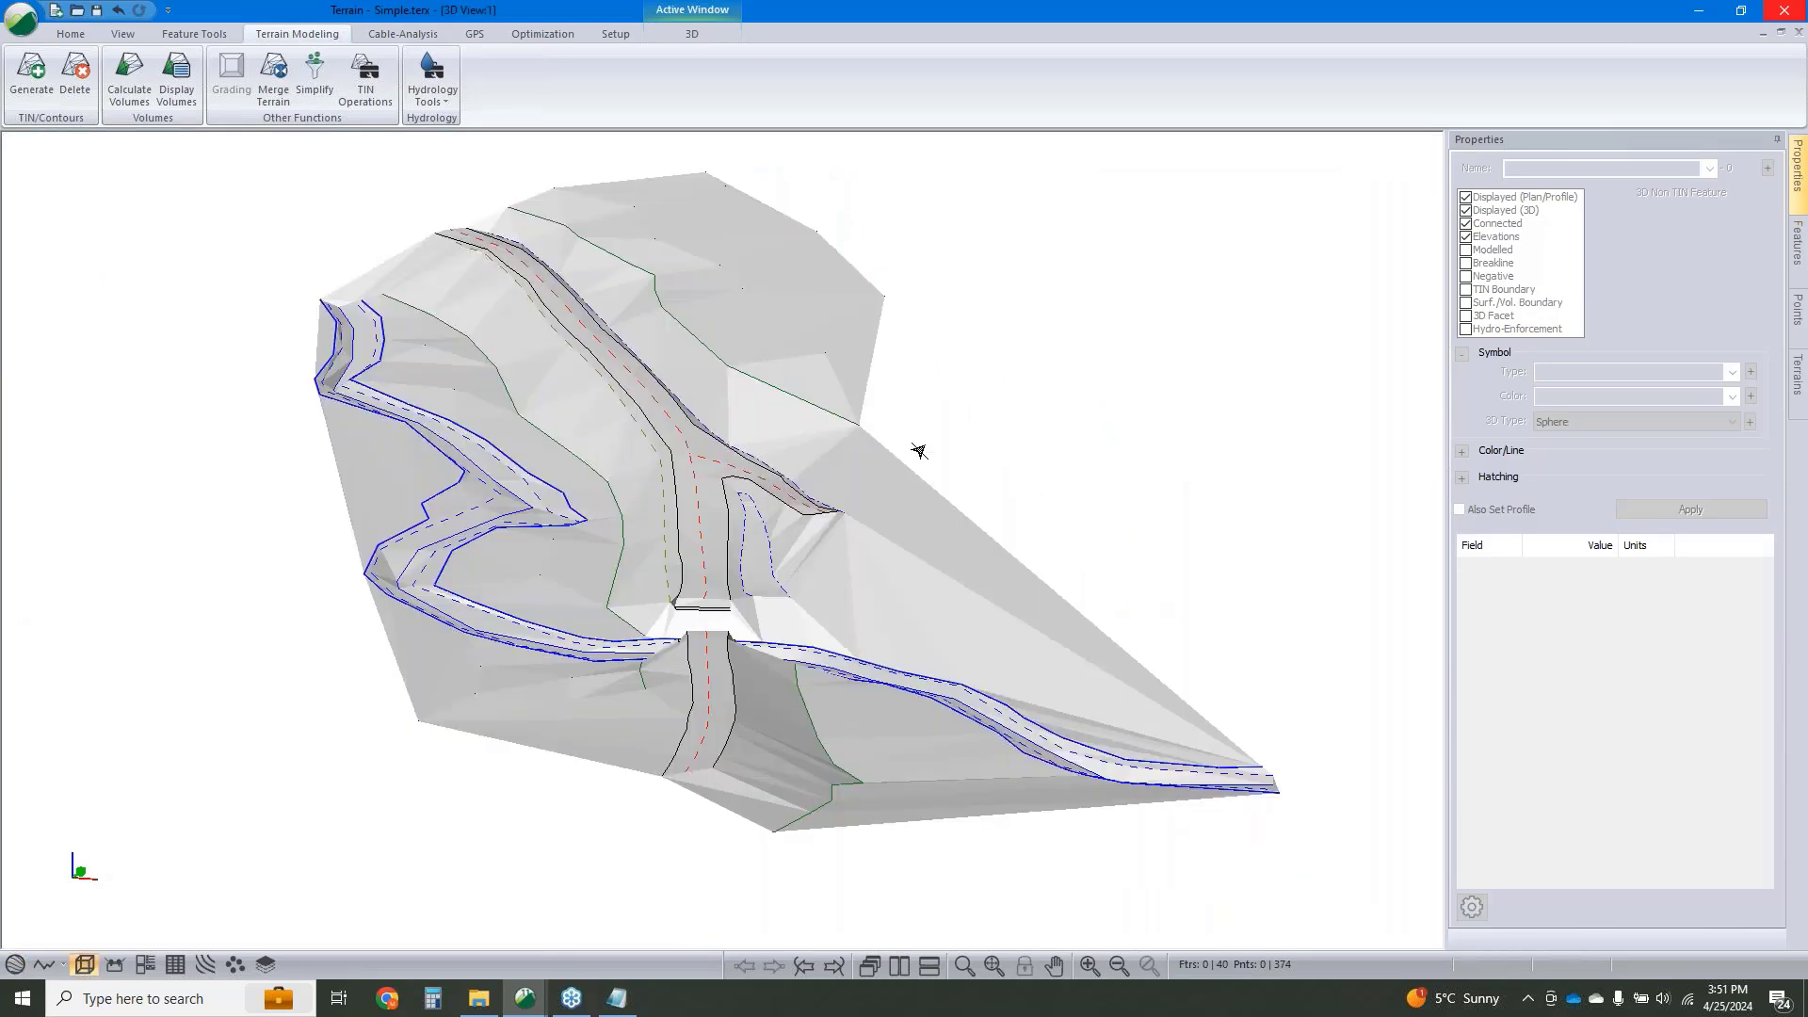
left_click(41, 87)
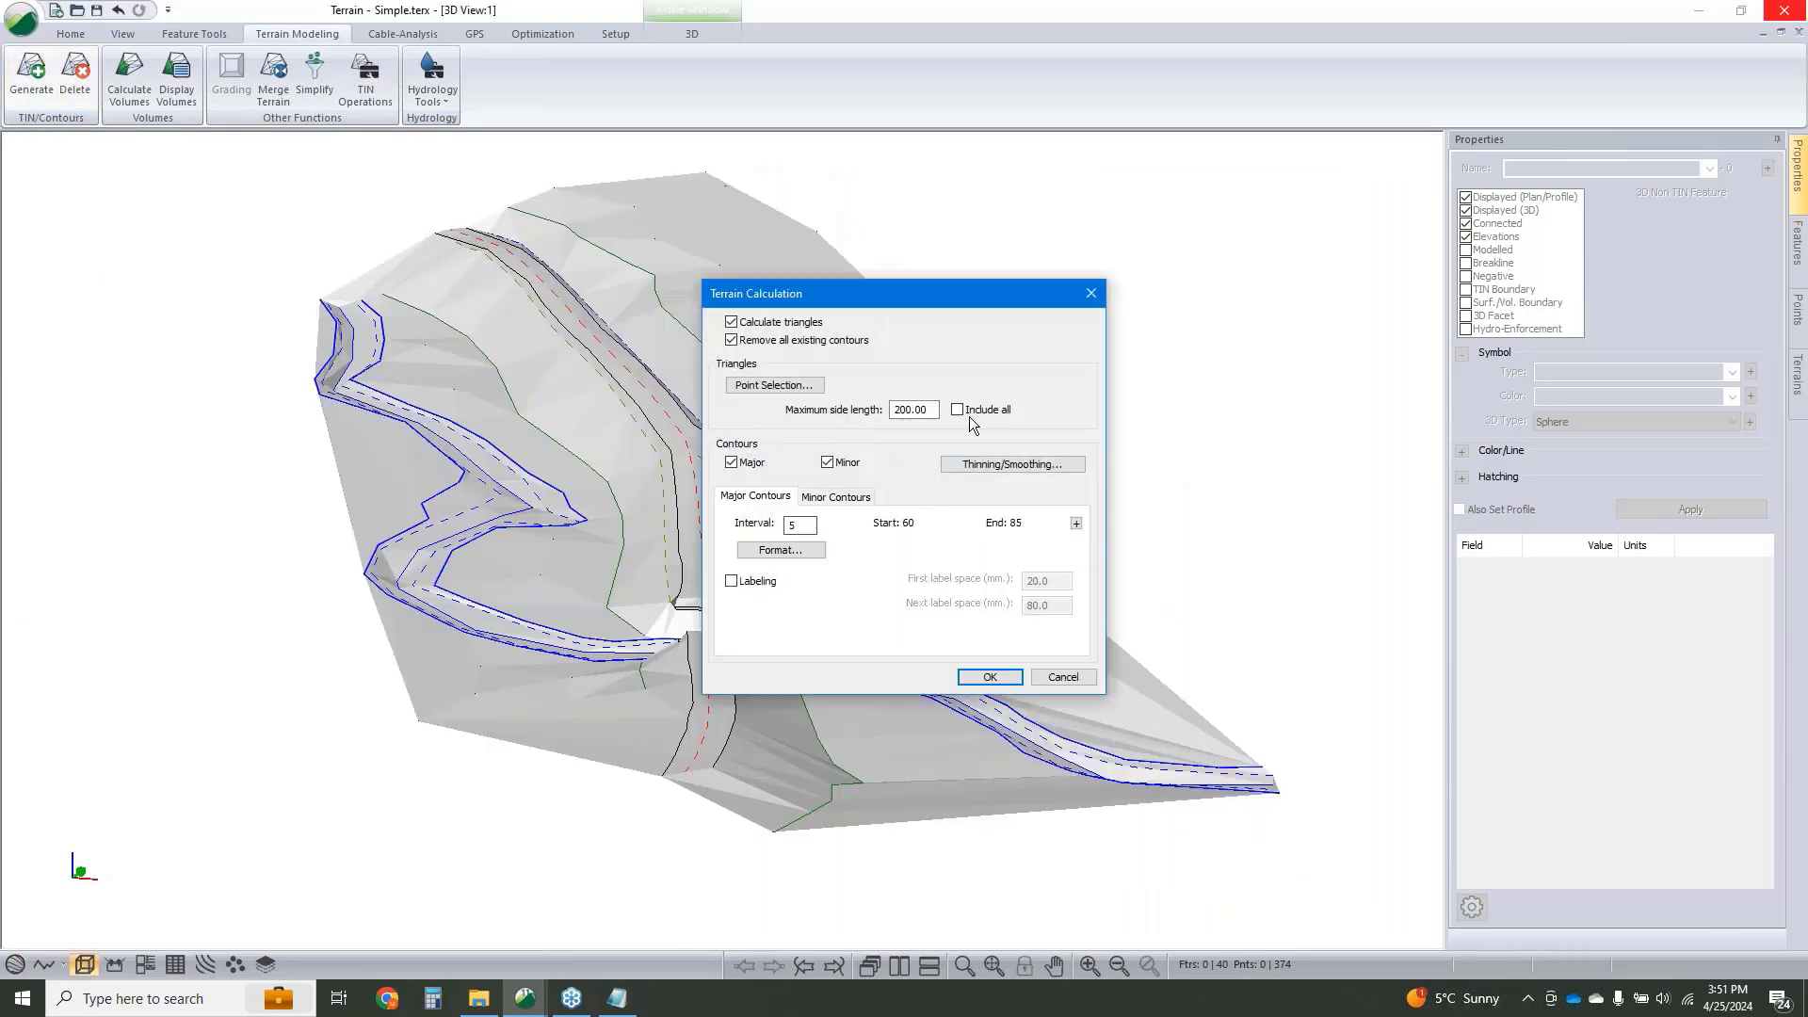
left_click(970, 412)
left_click_drag(1002, 295, 548, 273)
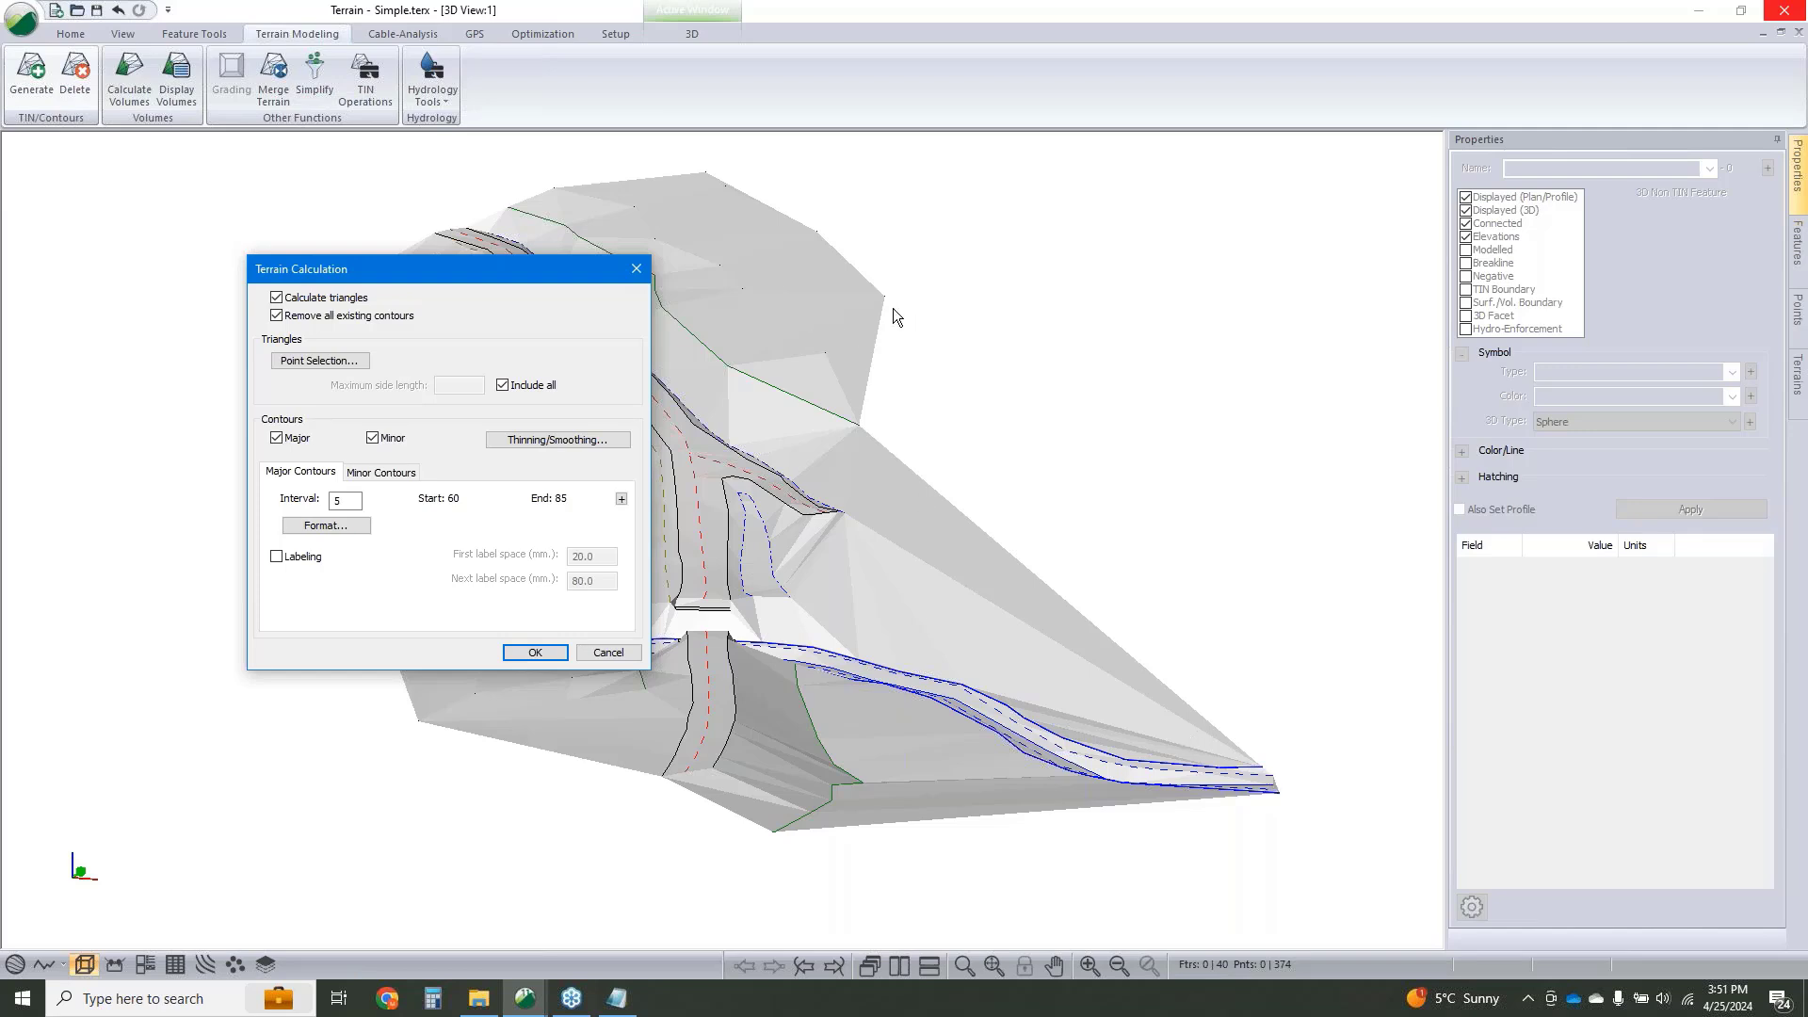
left_click(533, 652)
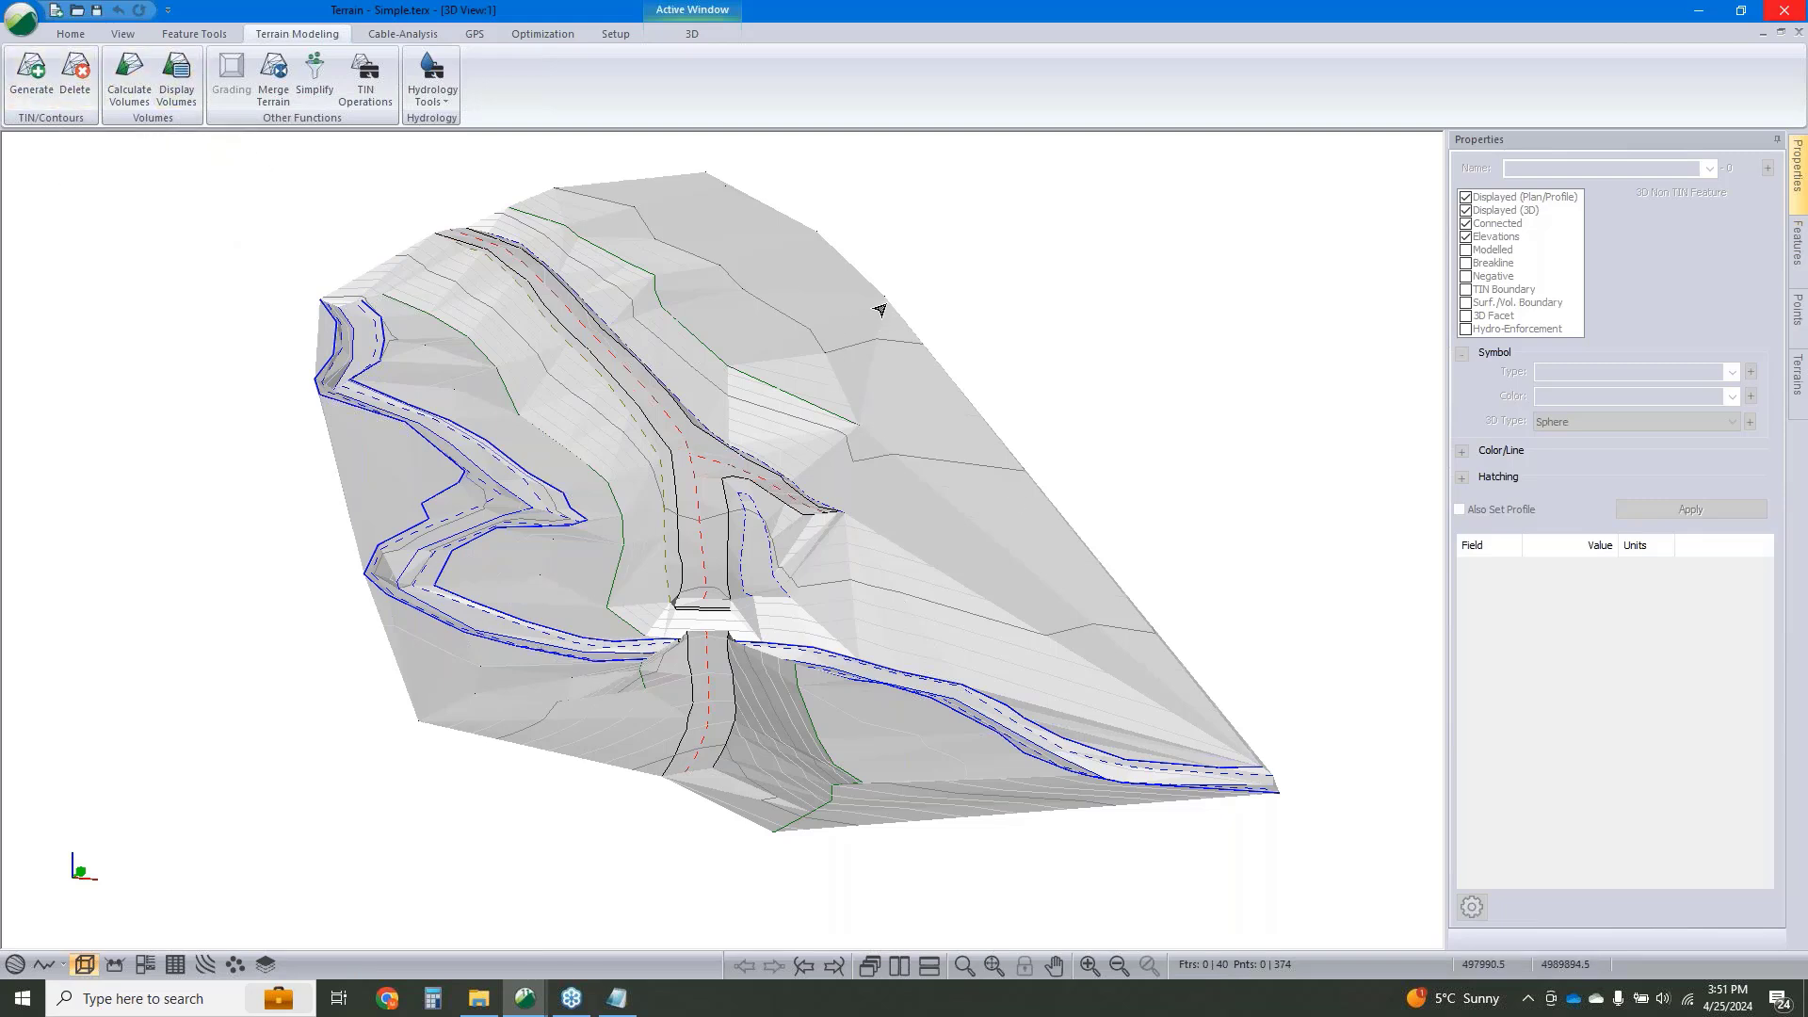
Regenerate the TIN with Include all turned off and a maximum triangle side length of 50.
left_click(17, 95)
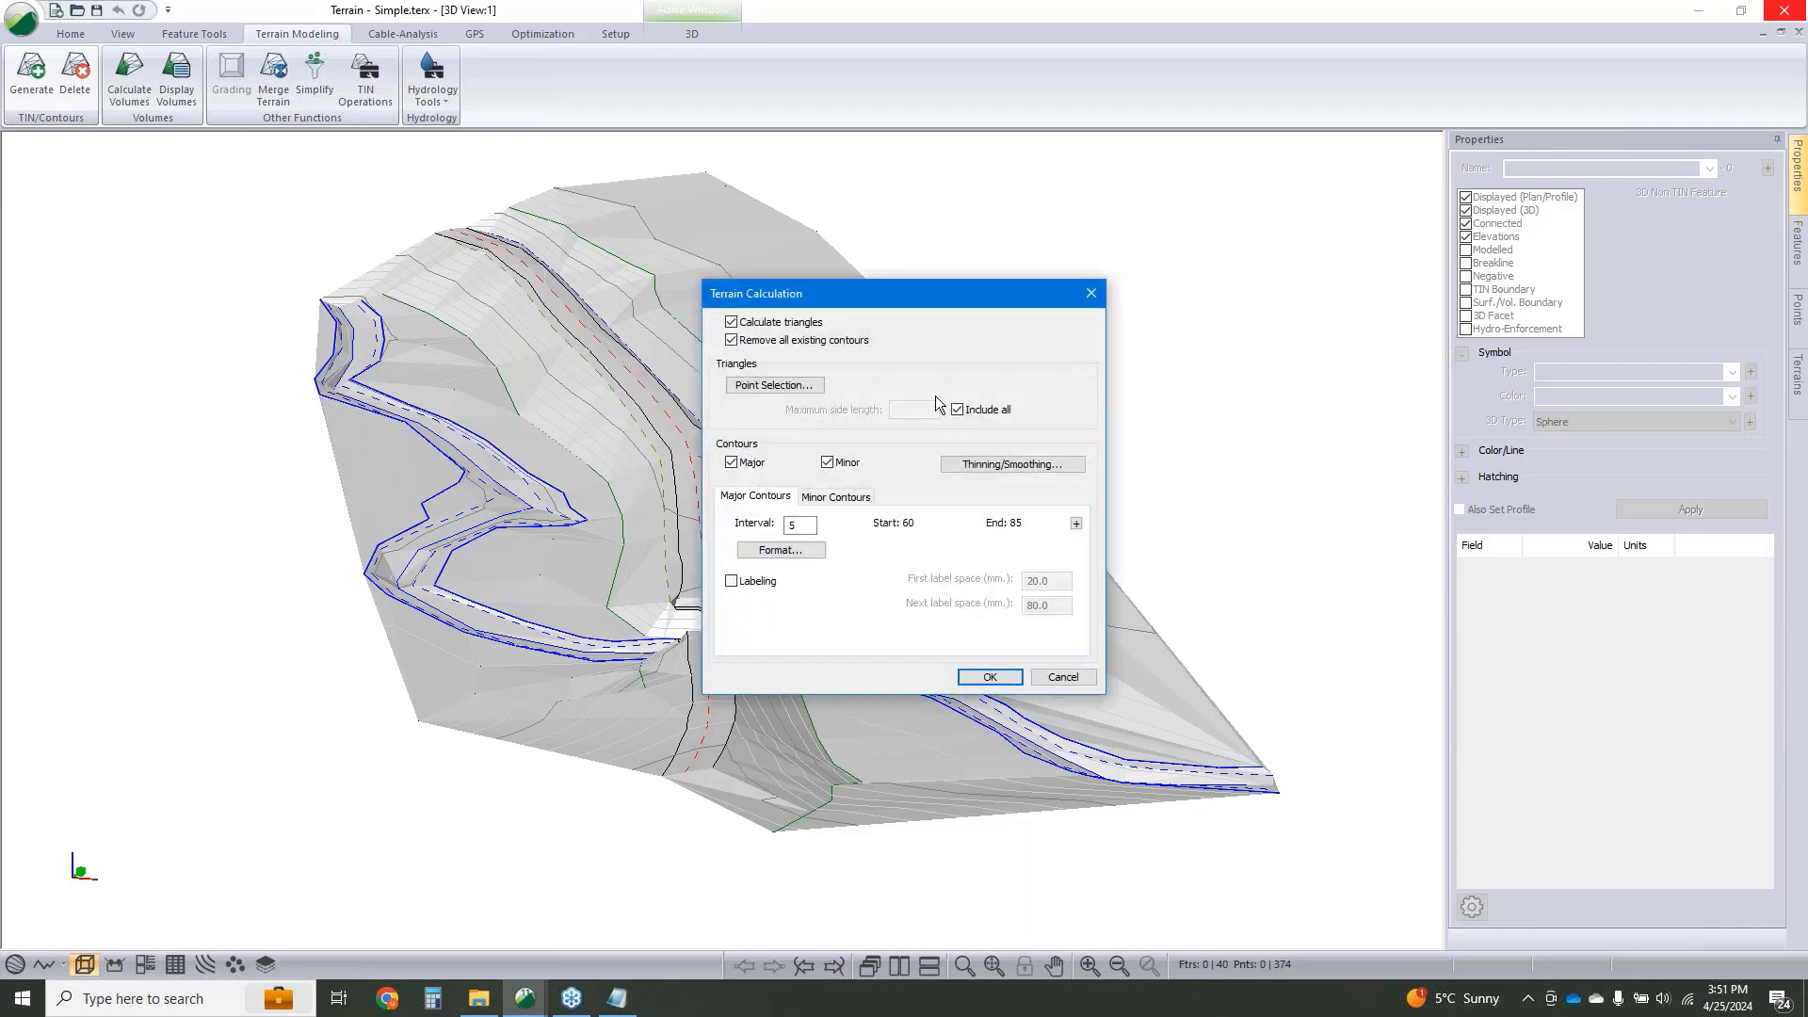
left_click(965, 412)
left_click(904, 412)
key("Return")
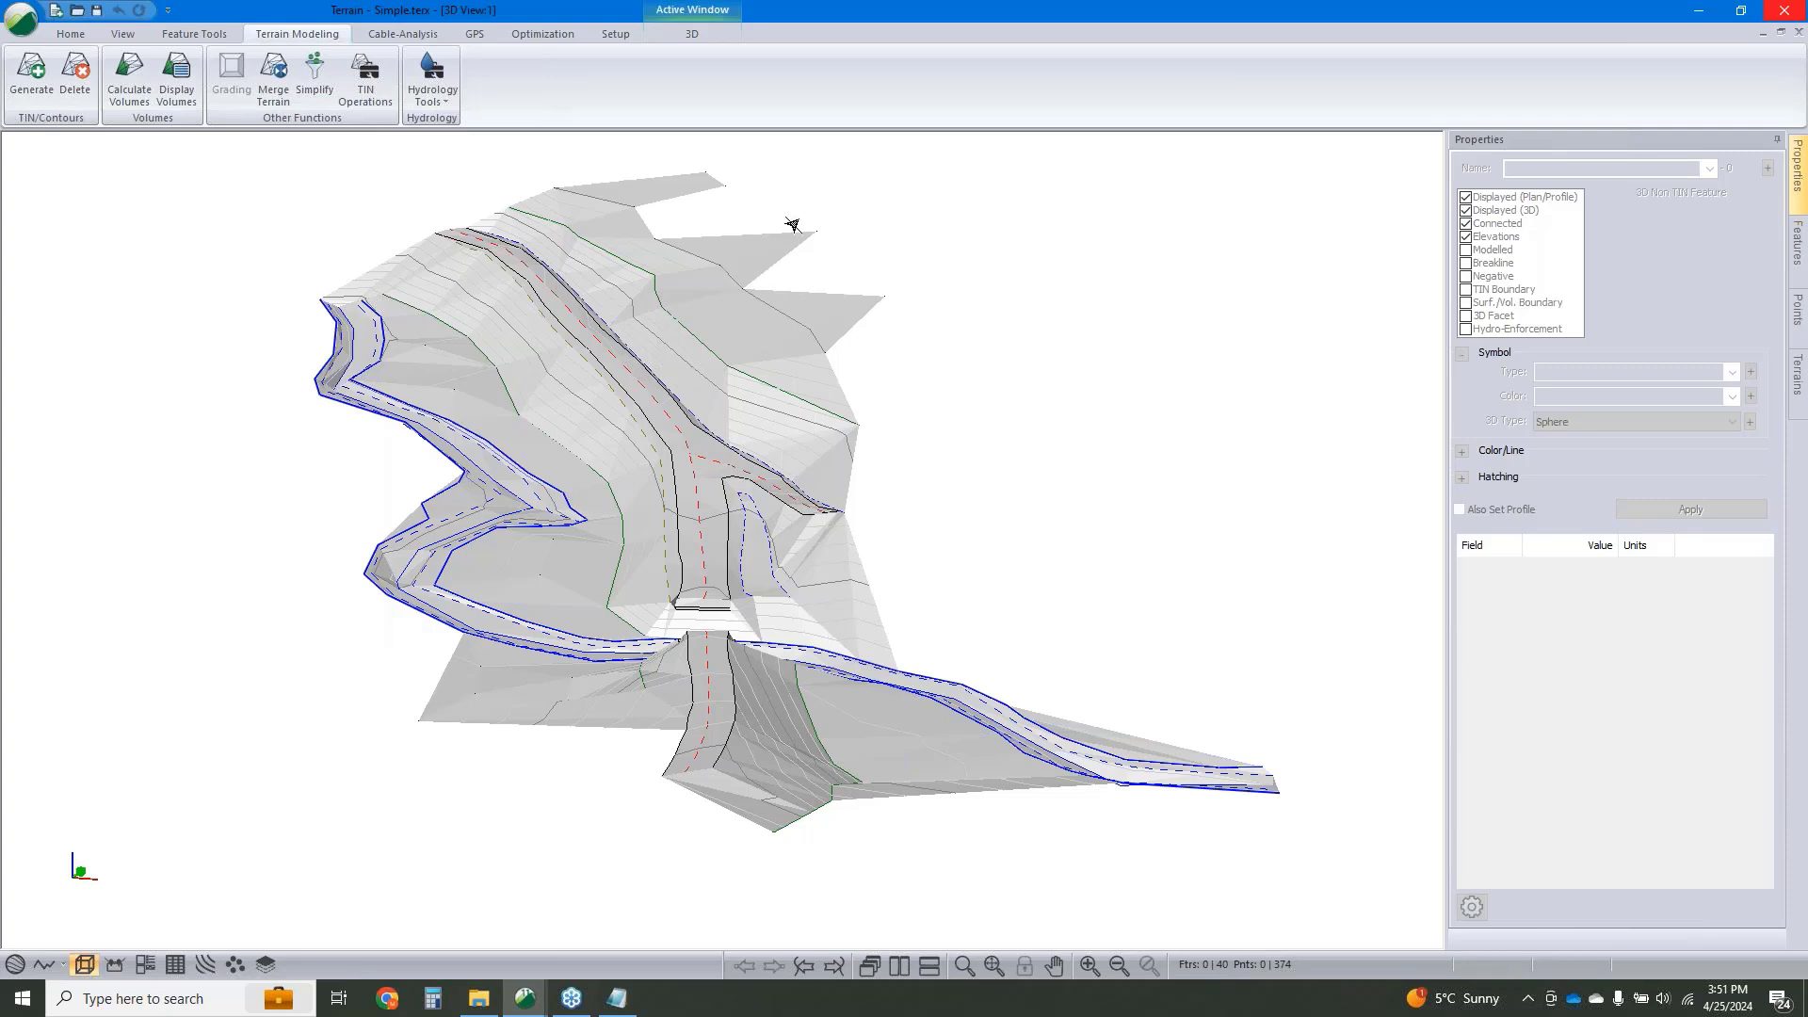
Regenerate the TIN with the maximum triangle side length reduced to 20.
left_click(43, 75)
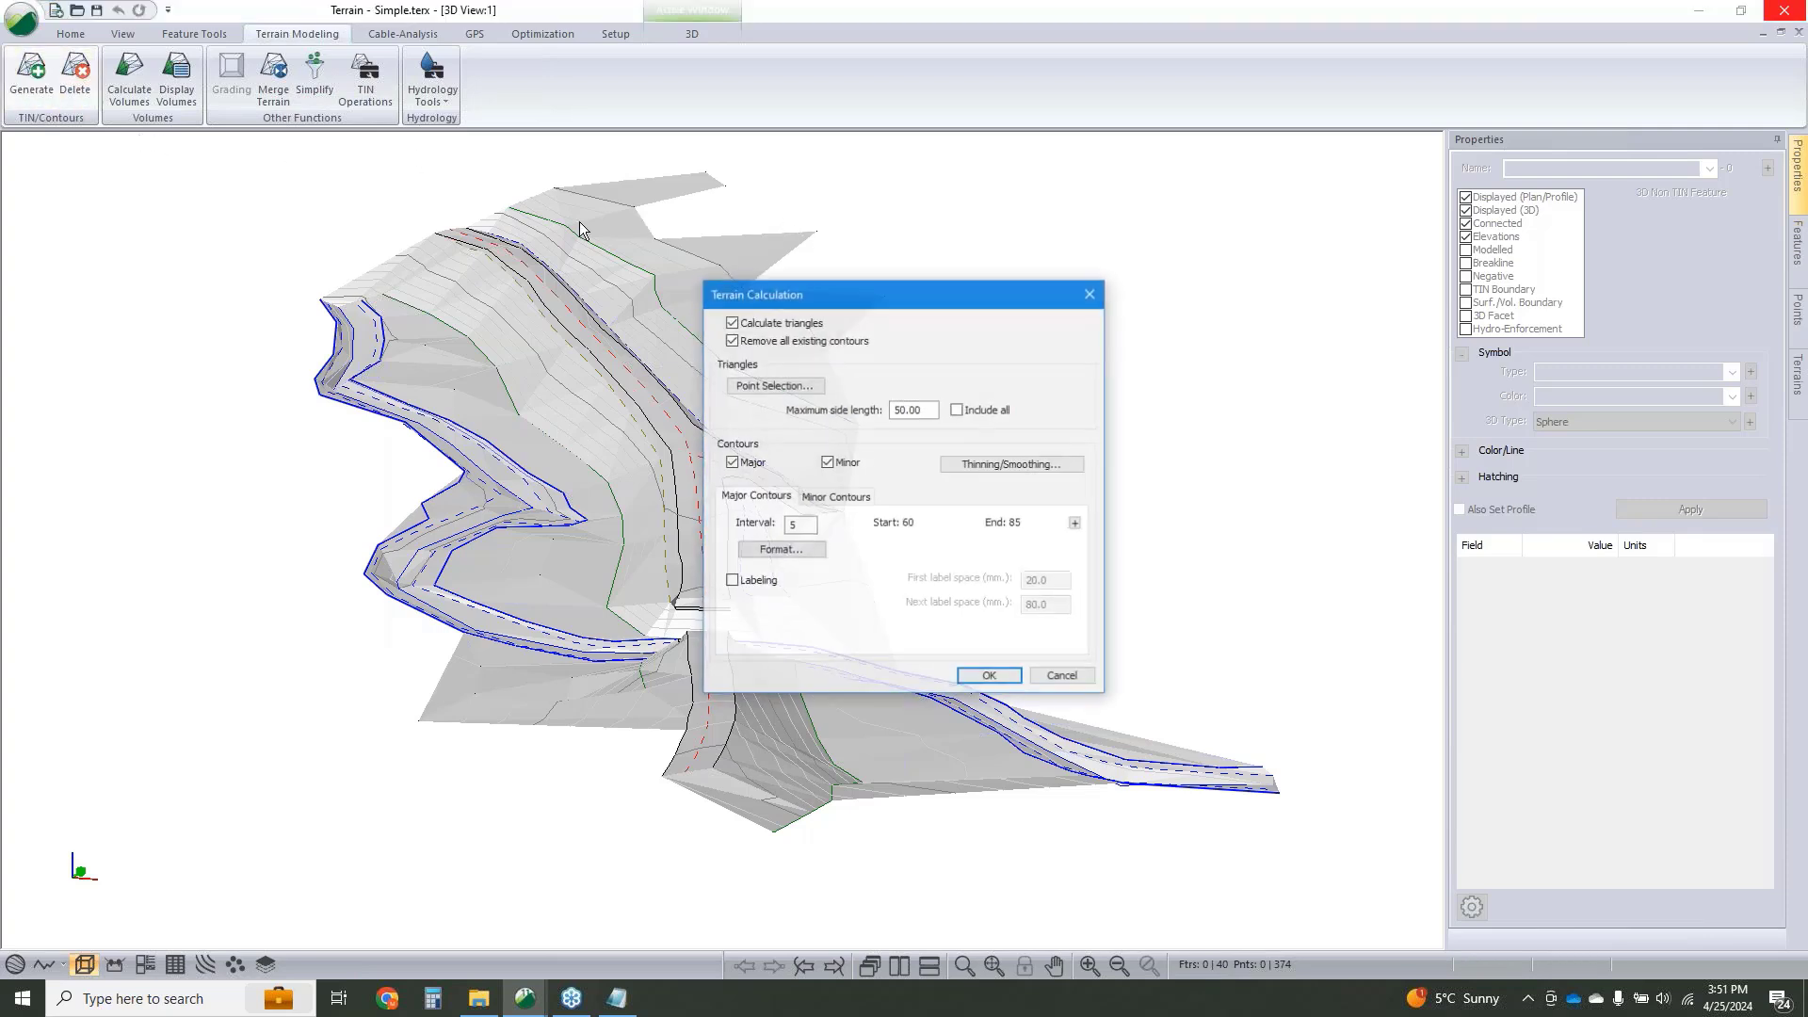
left_click_drag(927, 411, 768, 402)
type("20")
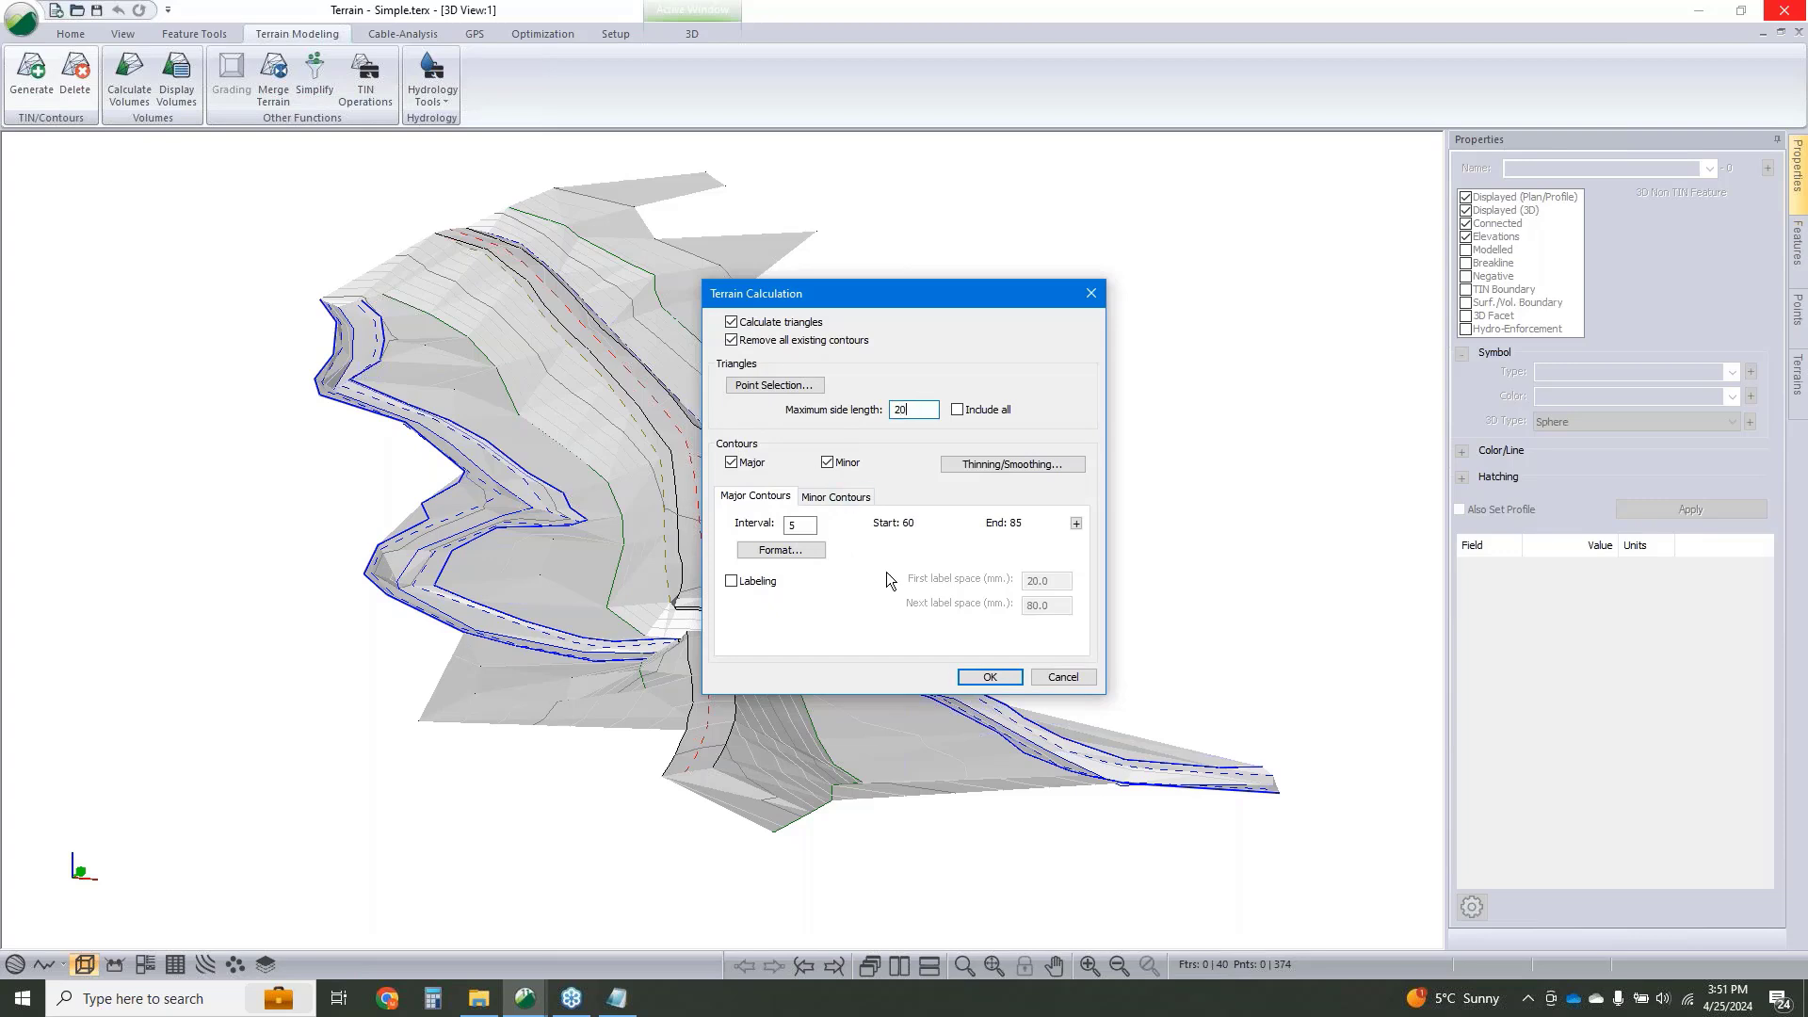
left_click(990, 677)
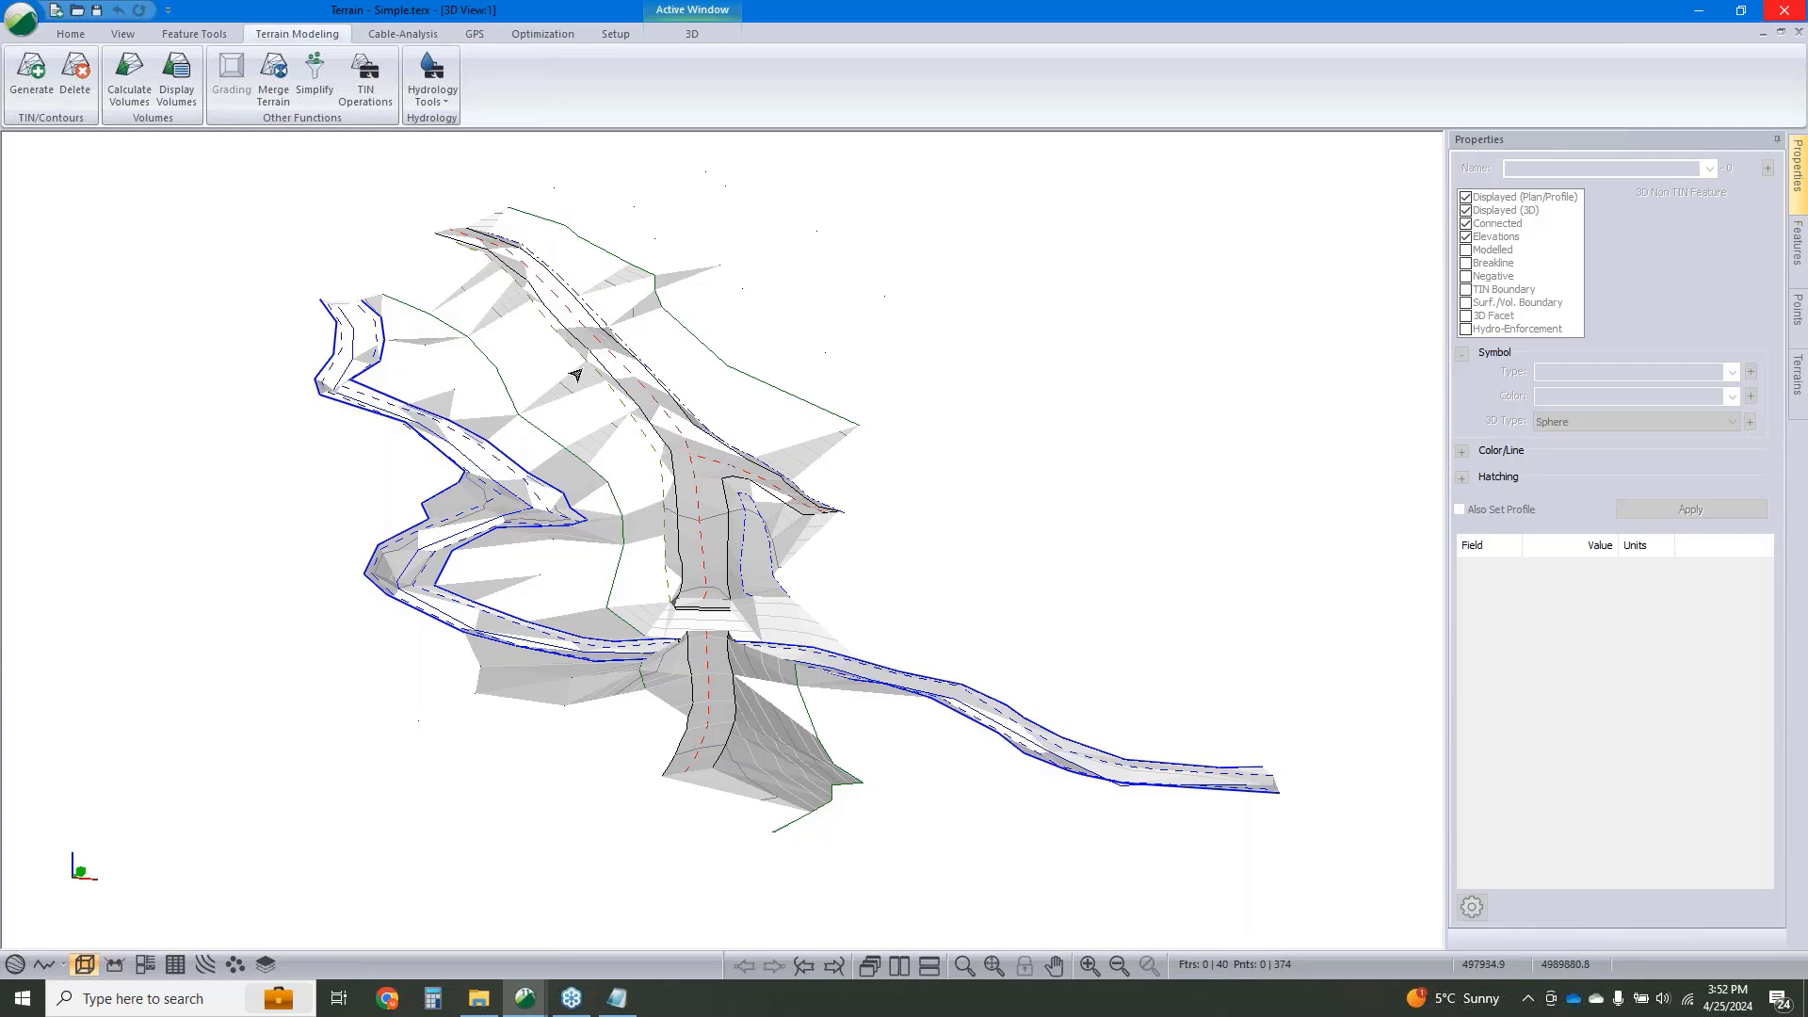
Set the maximum triangle side length back to 50 and recalculate the terrain.
left_click(31, 75)
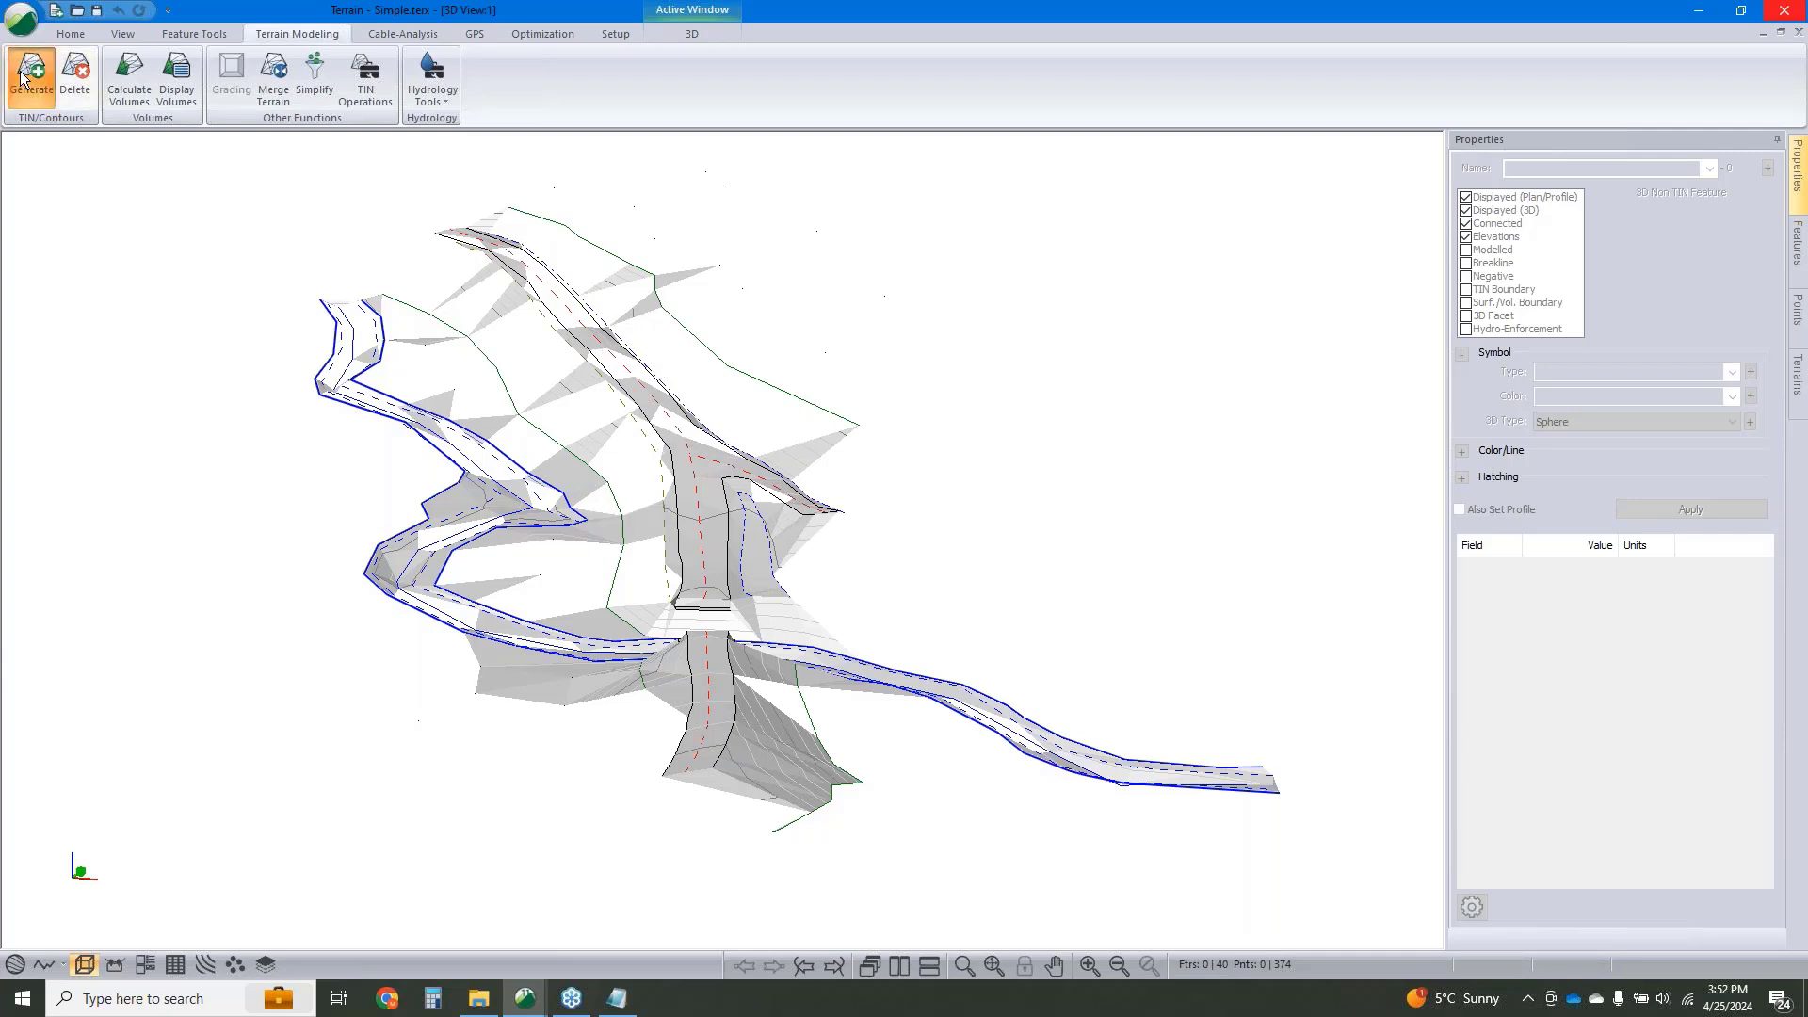
double_click(902, 410)
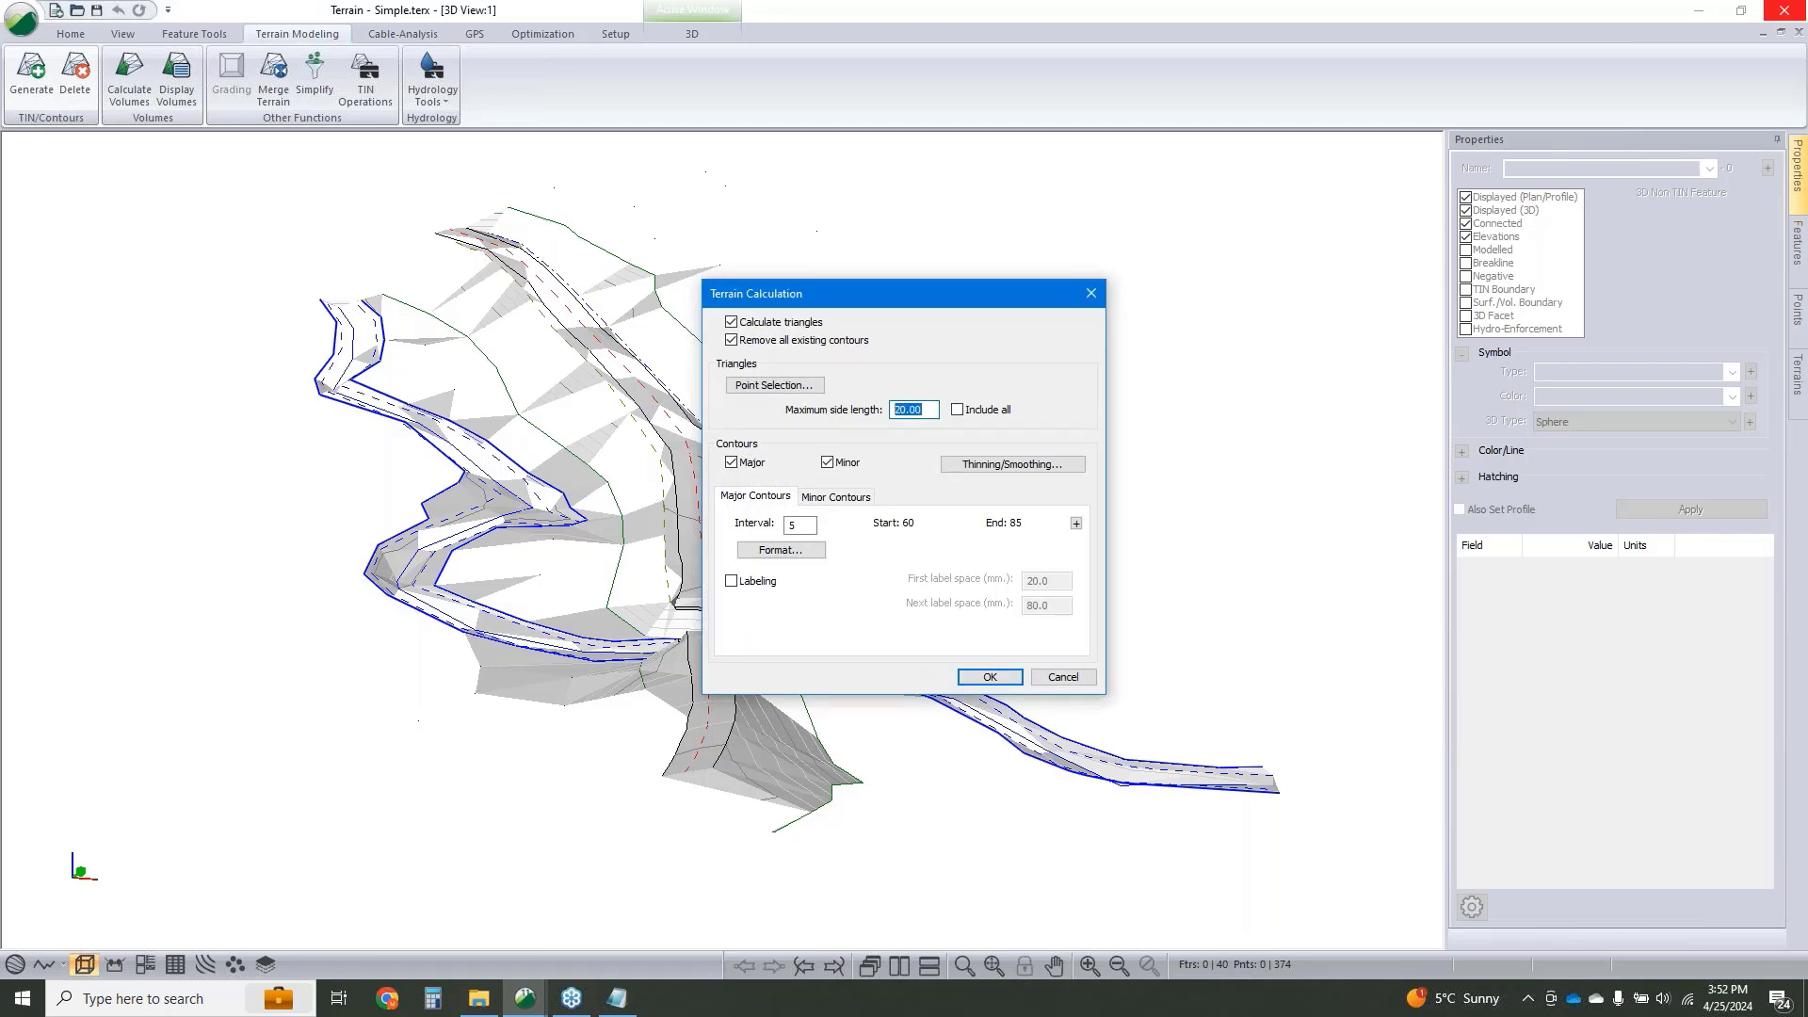
type("50")
left_click(990, 677)
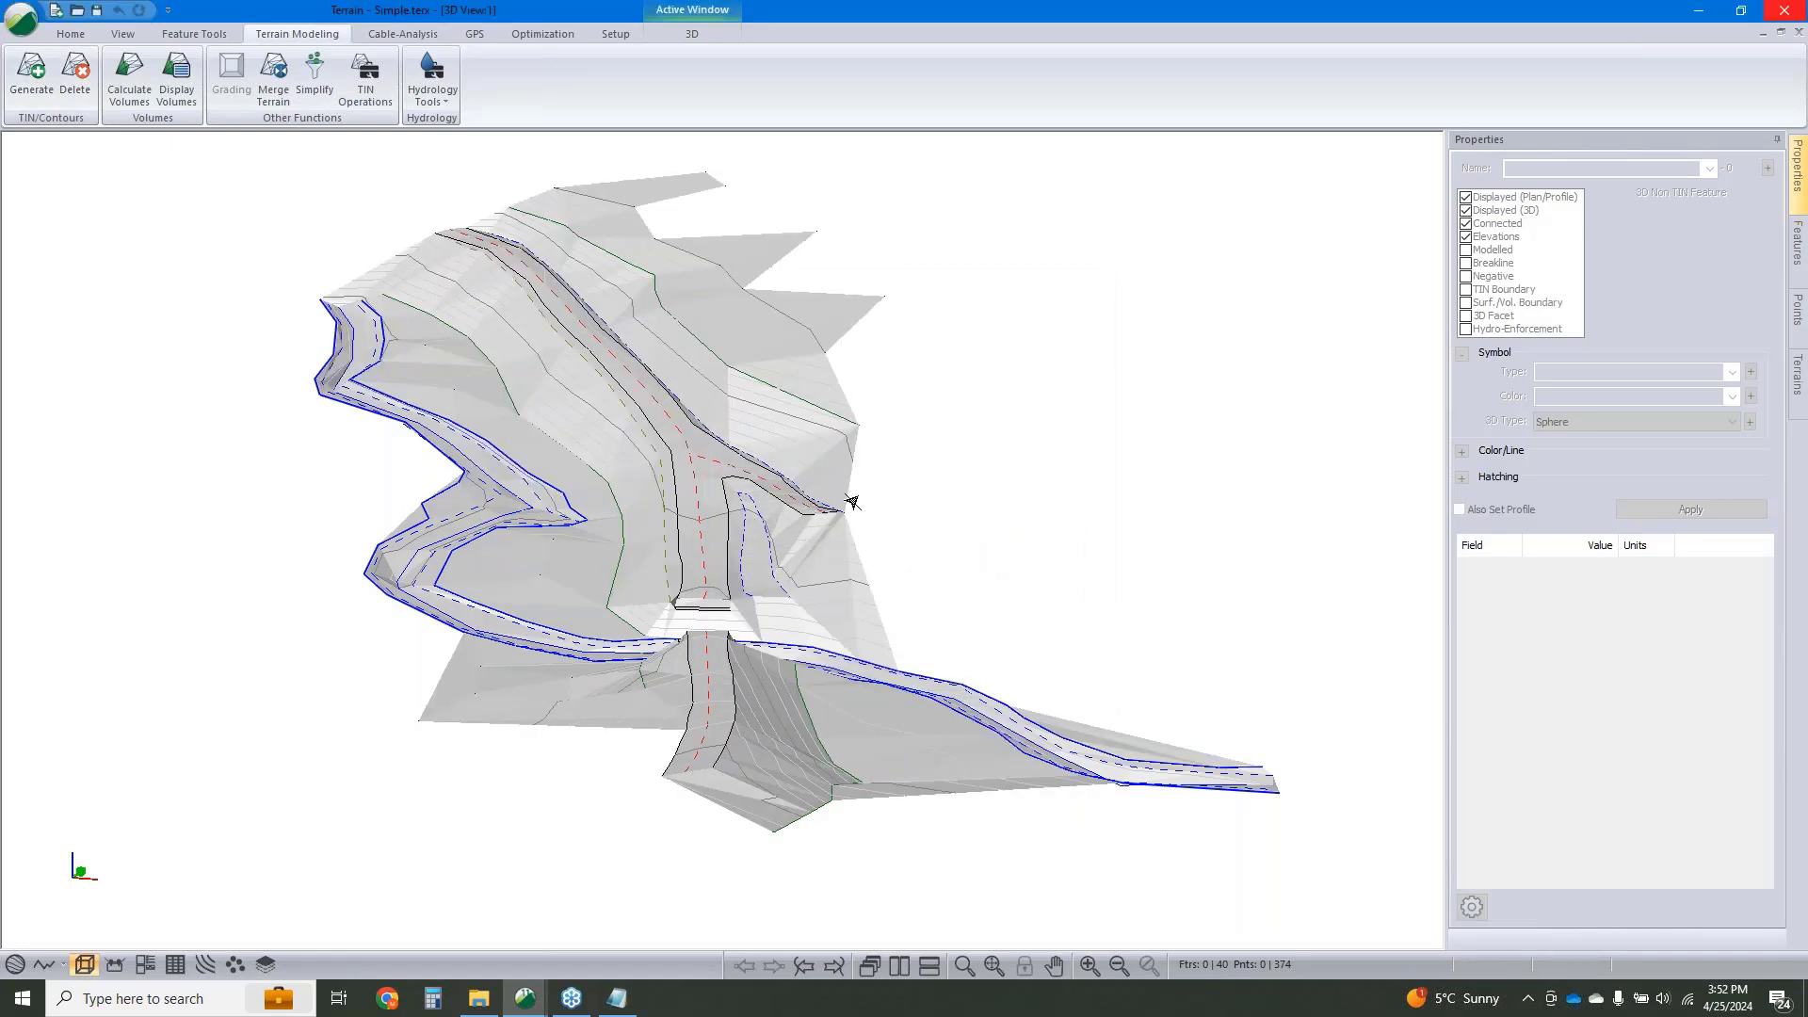
Switch to the plan view and create a TIN boundary feature around the current TIN with TIN Operations.
left_click(14, 965)
scroll(1048, 561, "down", 4)
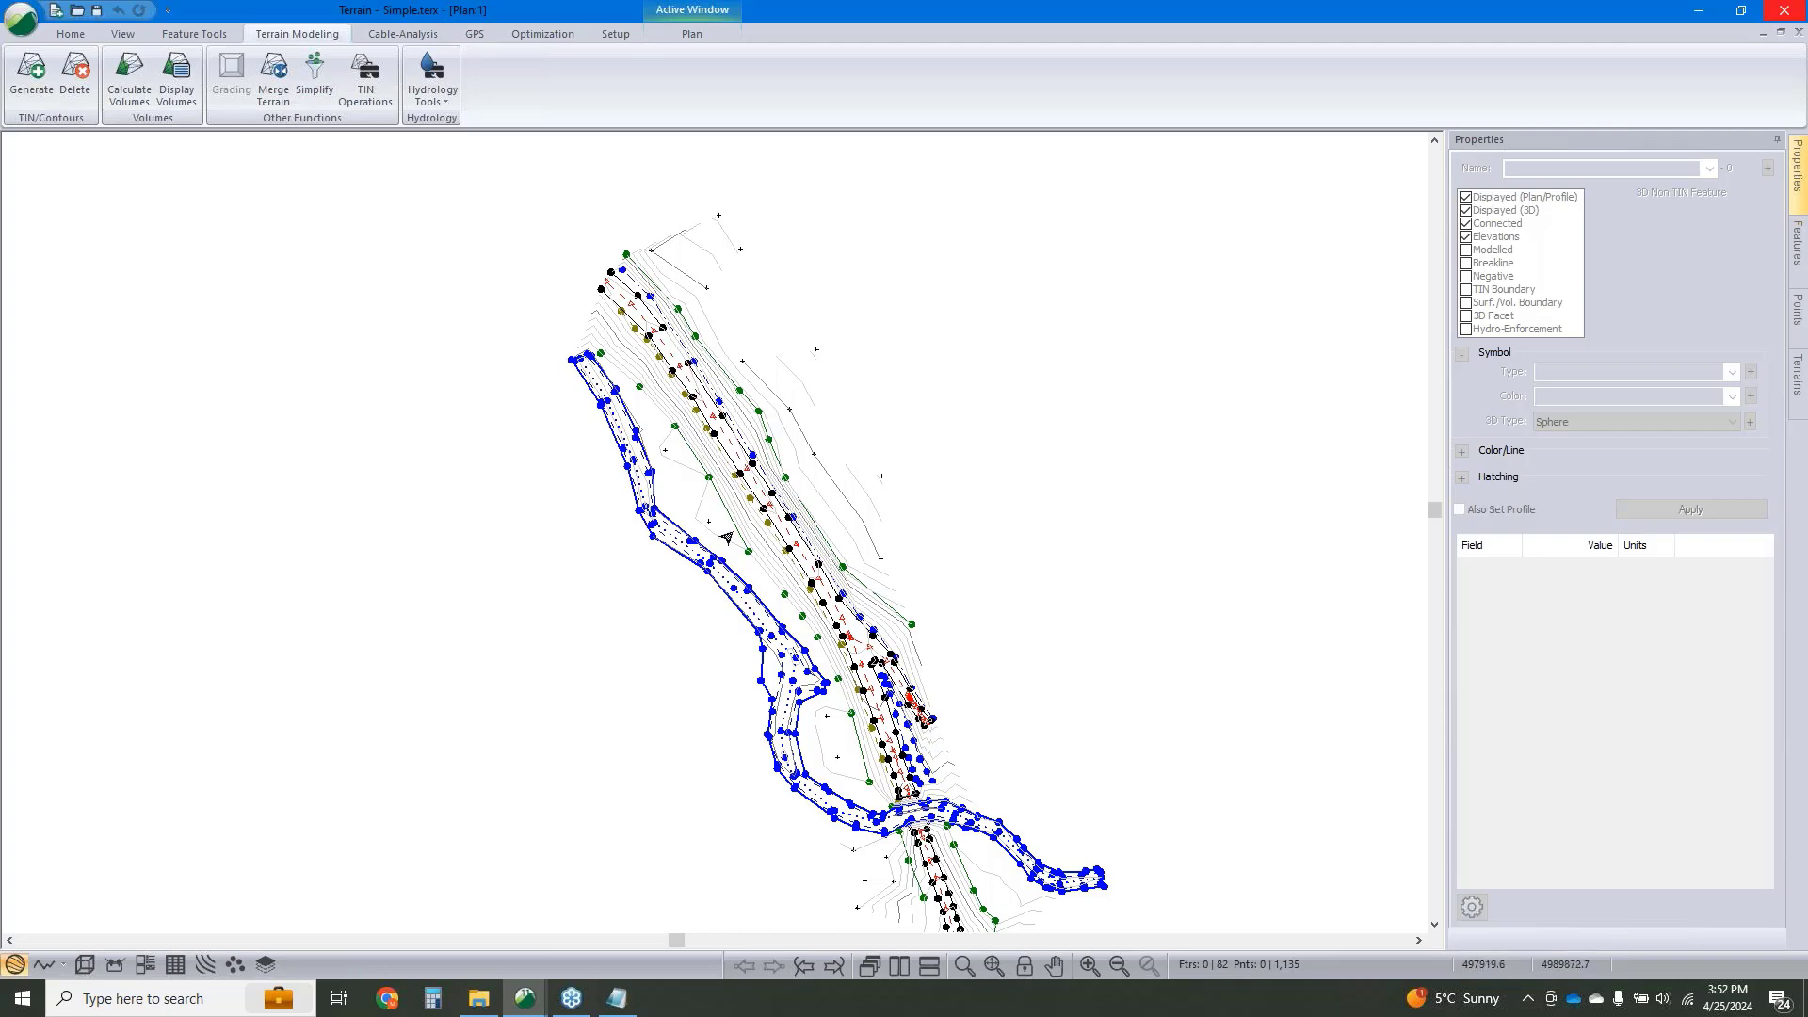
middle_click_drag(1084, 773, 1028, 595)
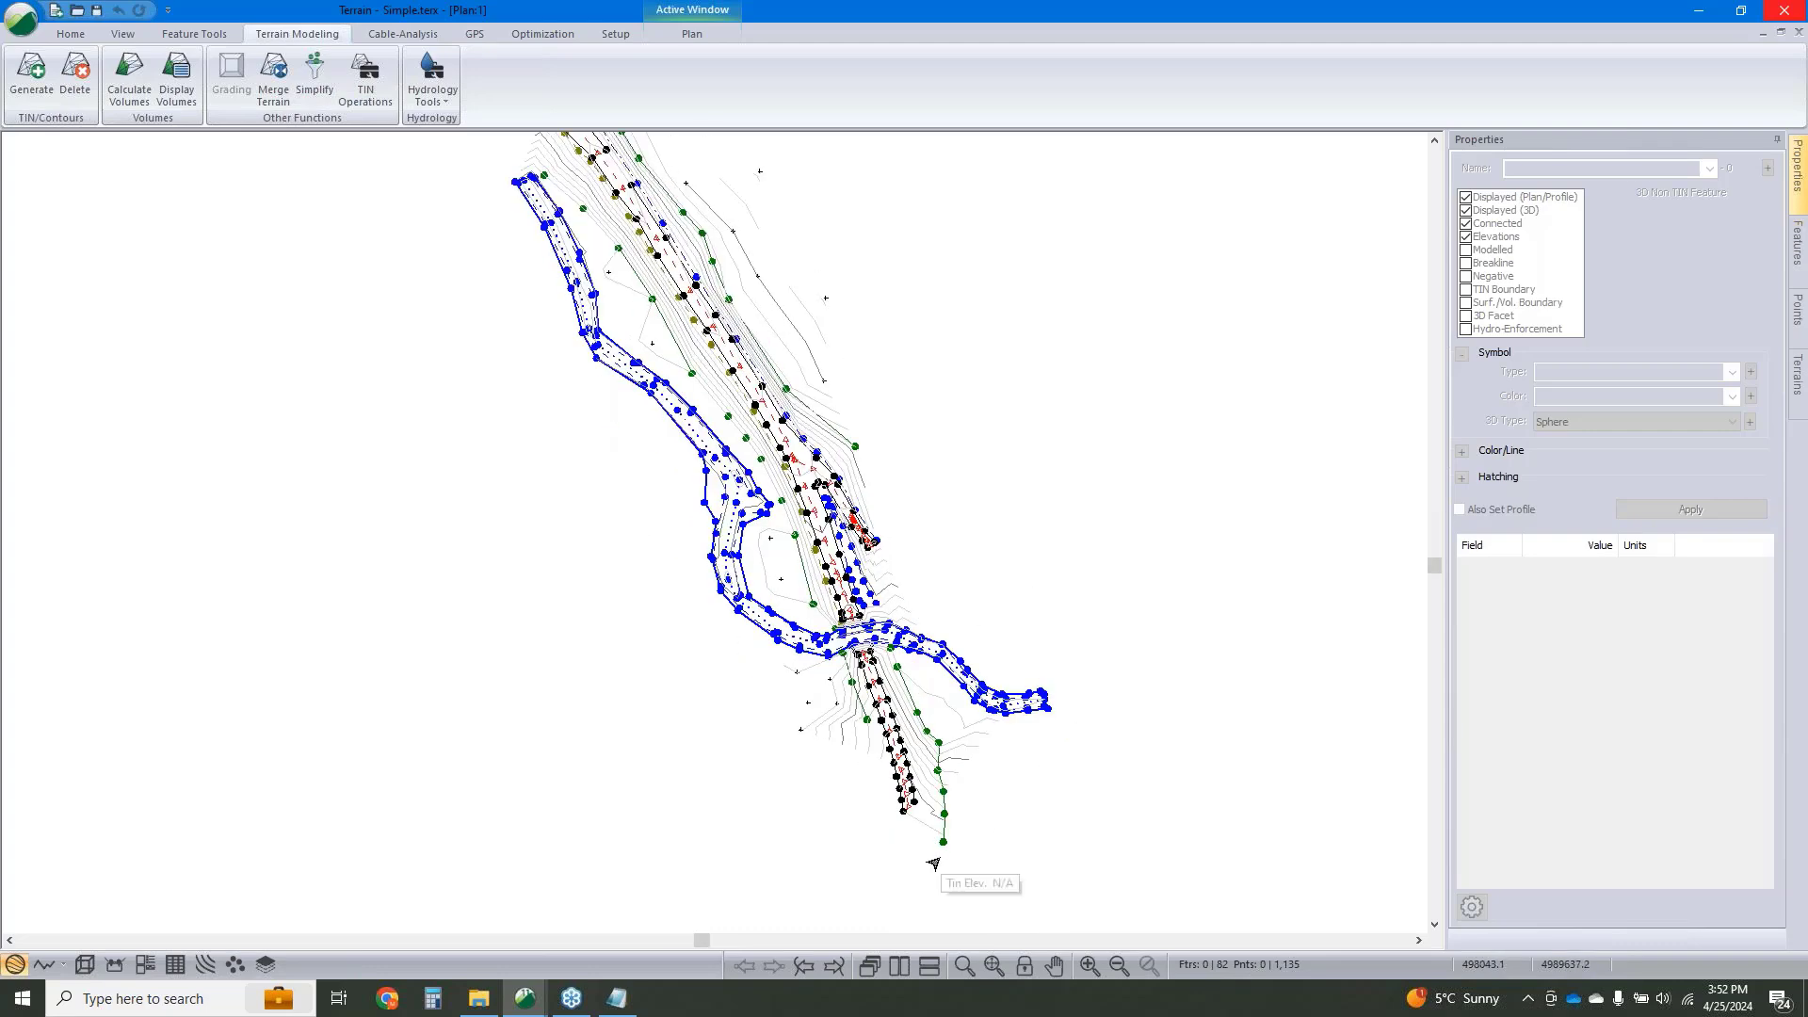
mouse_move(957, 773)
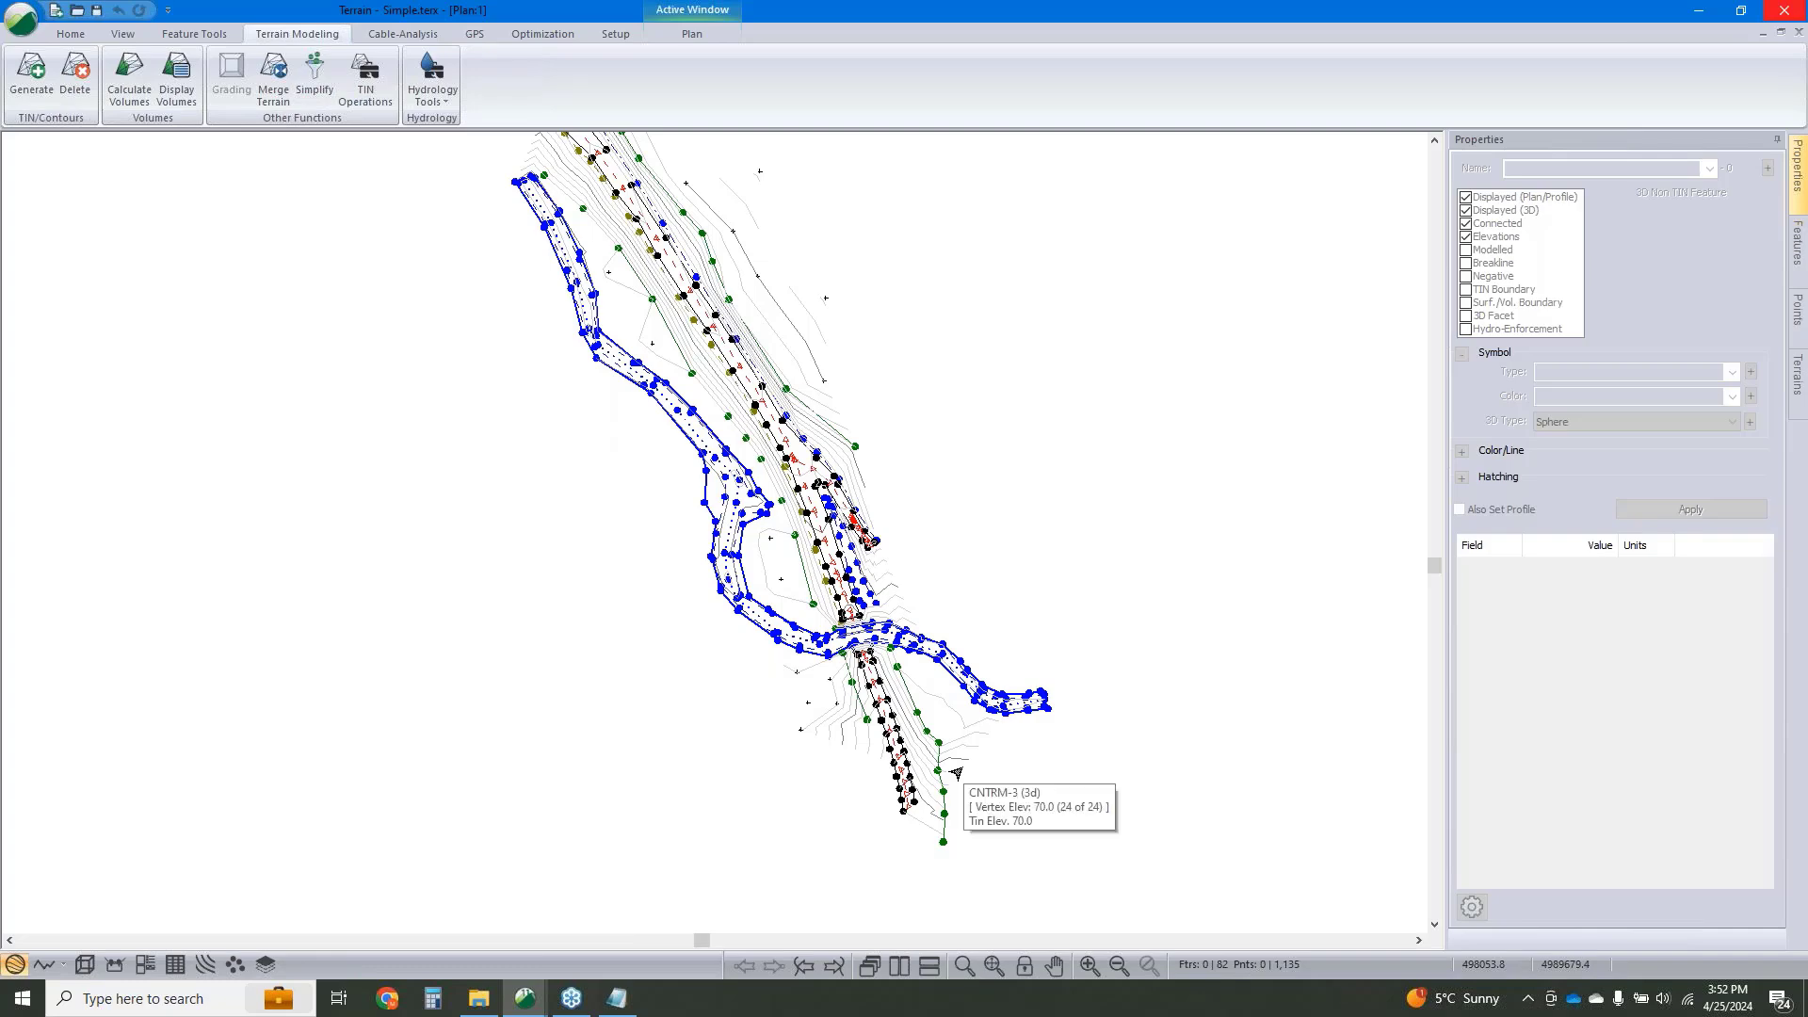
middle_click_drag(819, 312, 861, 443)
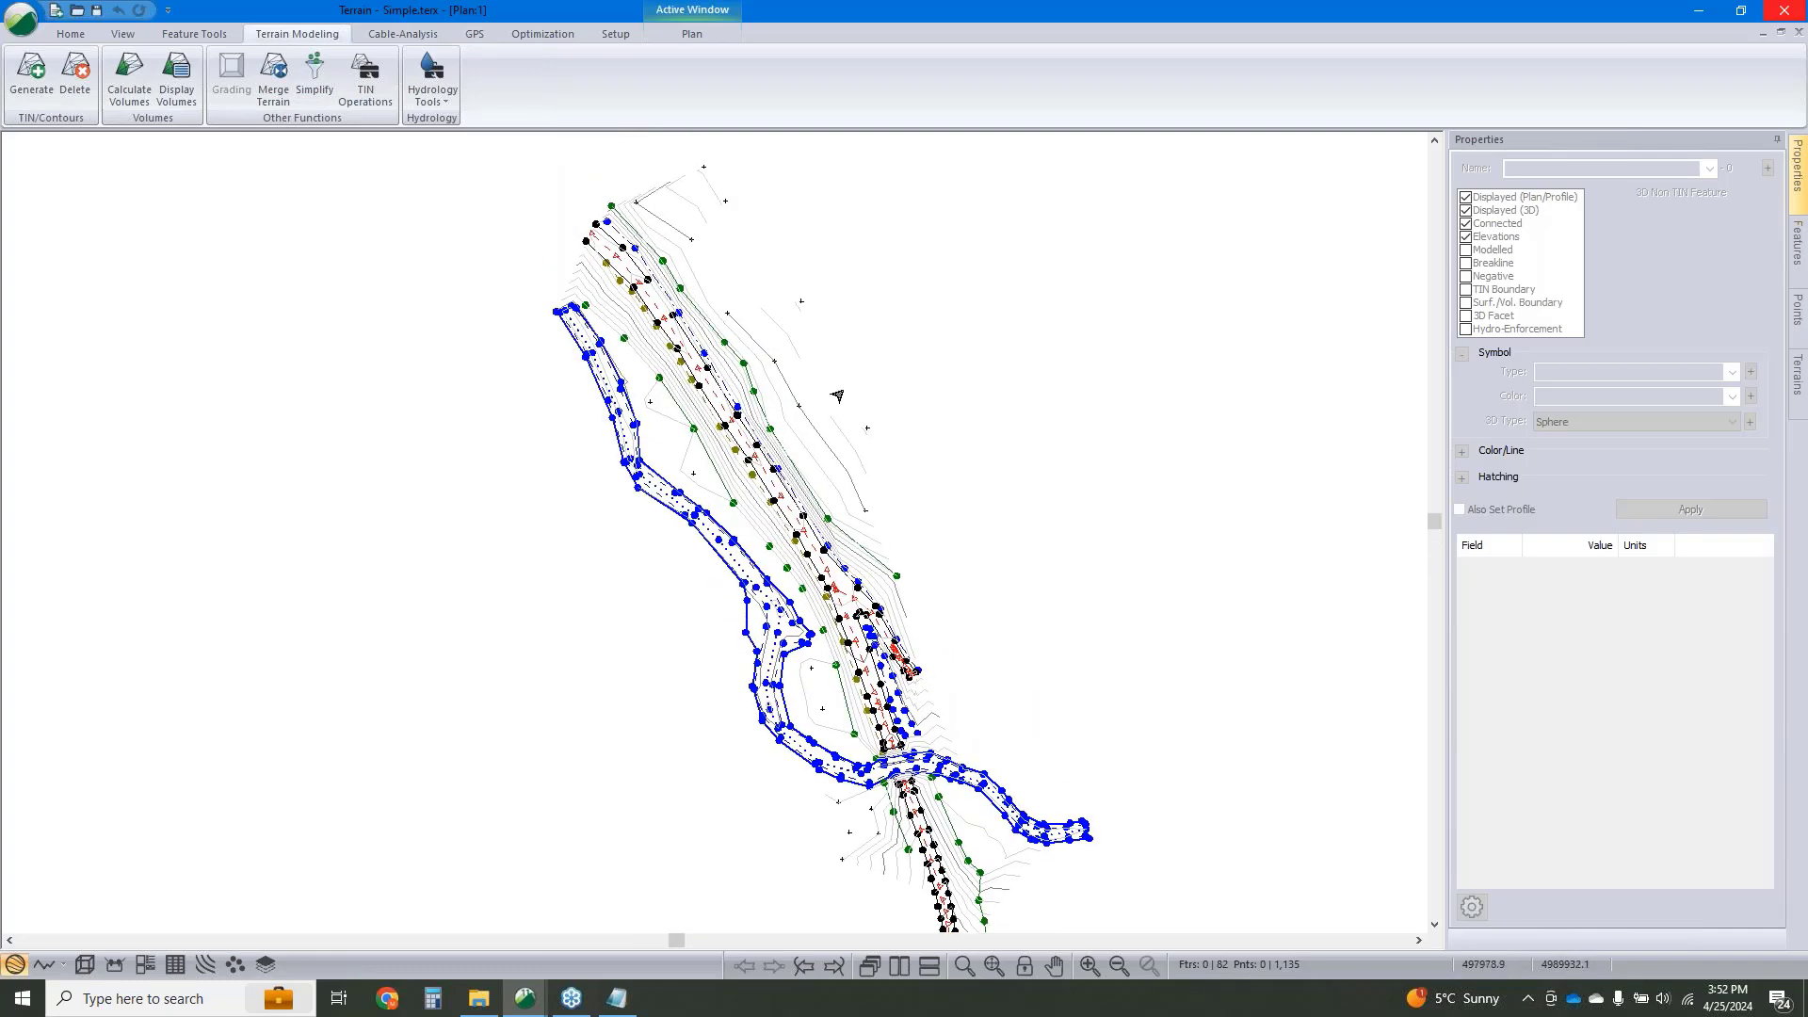
left_click(367, 80)
left_click(838, 321)
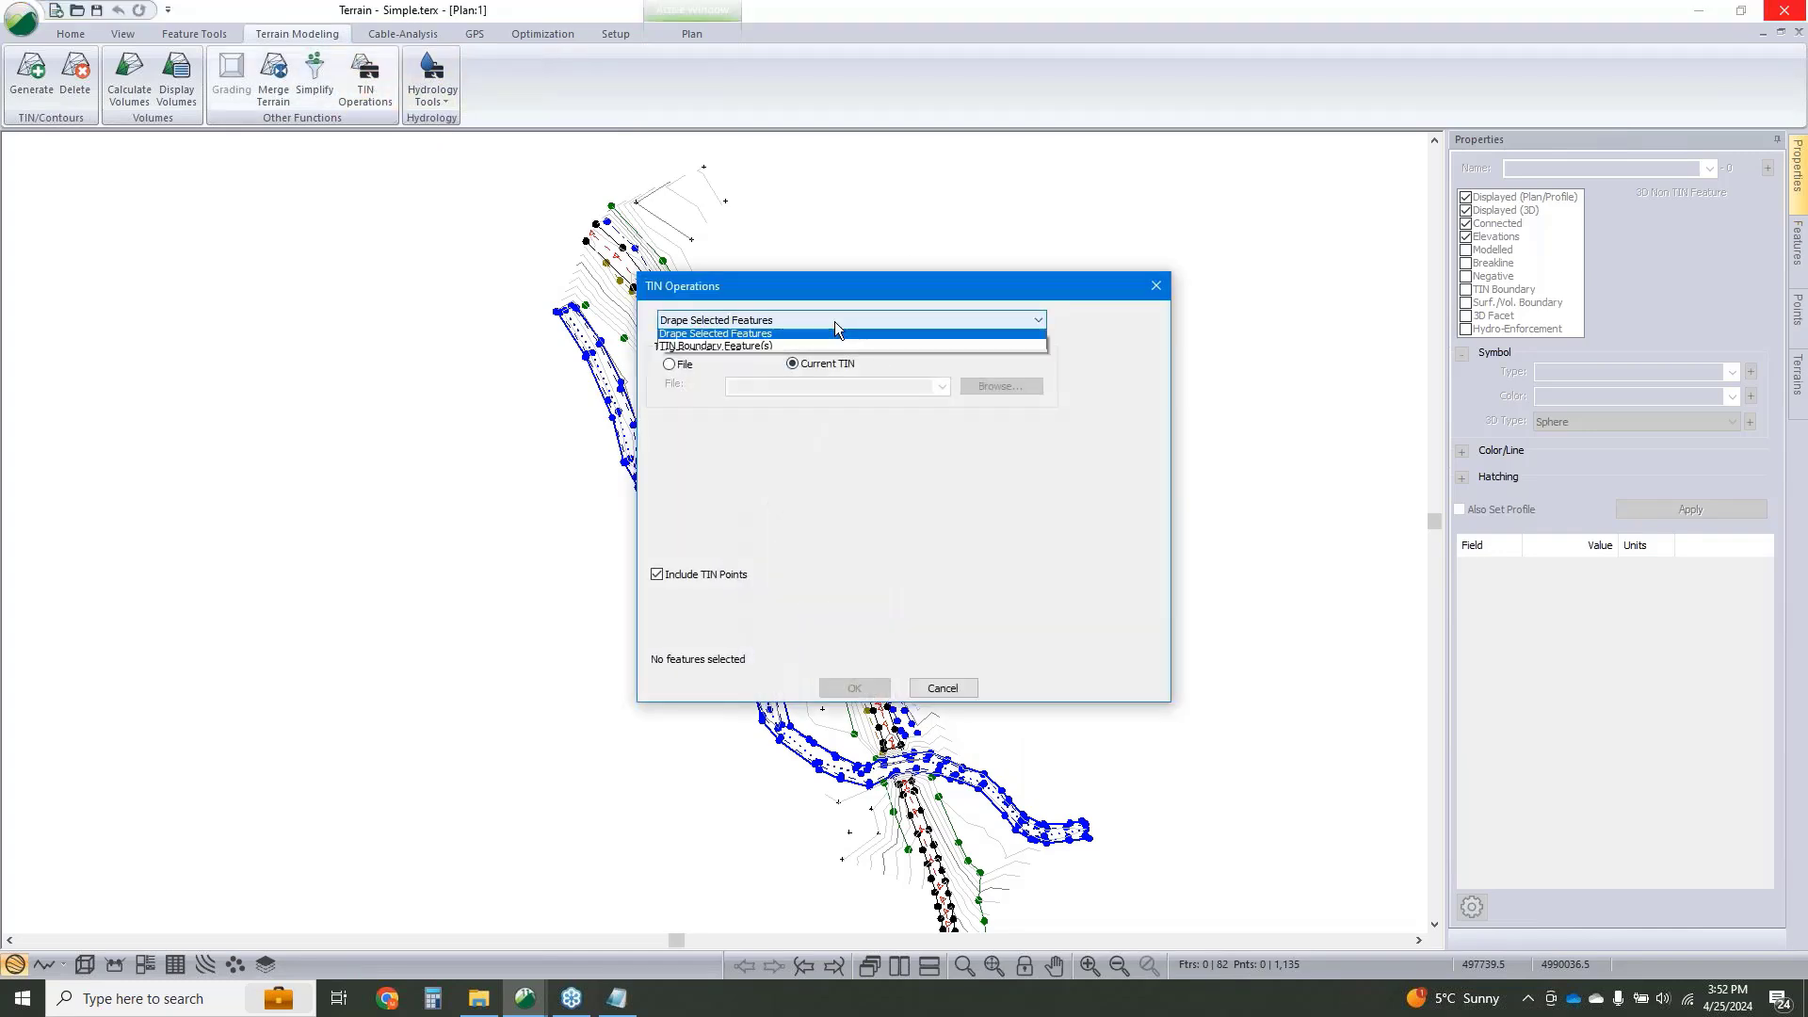
left_click(810, 349)
left_click(854, 687)
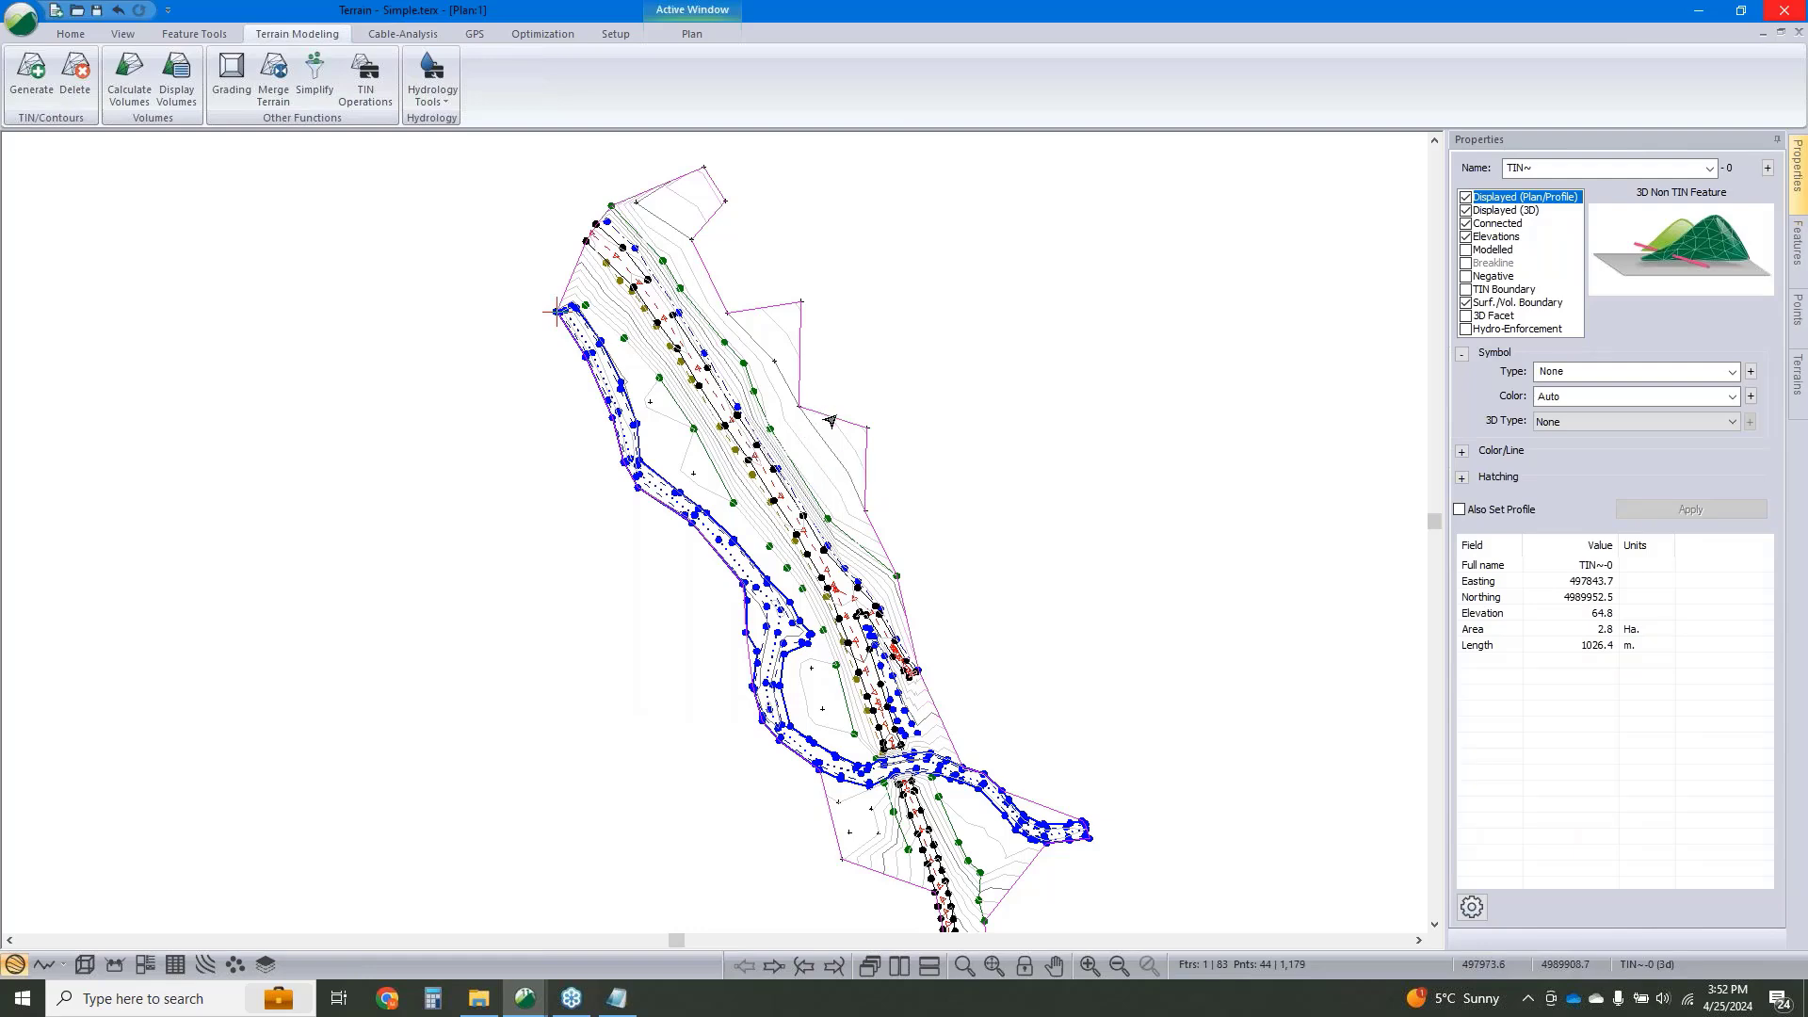
Delete the inward notch vertices along the boundary's upper northeast side, and return to mouse selection mode.
middle_click_drag(1009, 673, 946, 628)
right_click(843, 382)
left_click(922, 415)
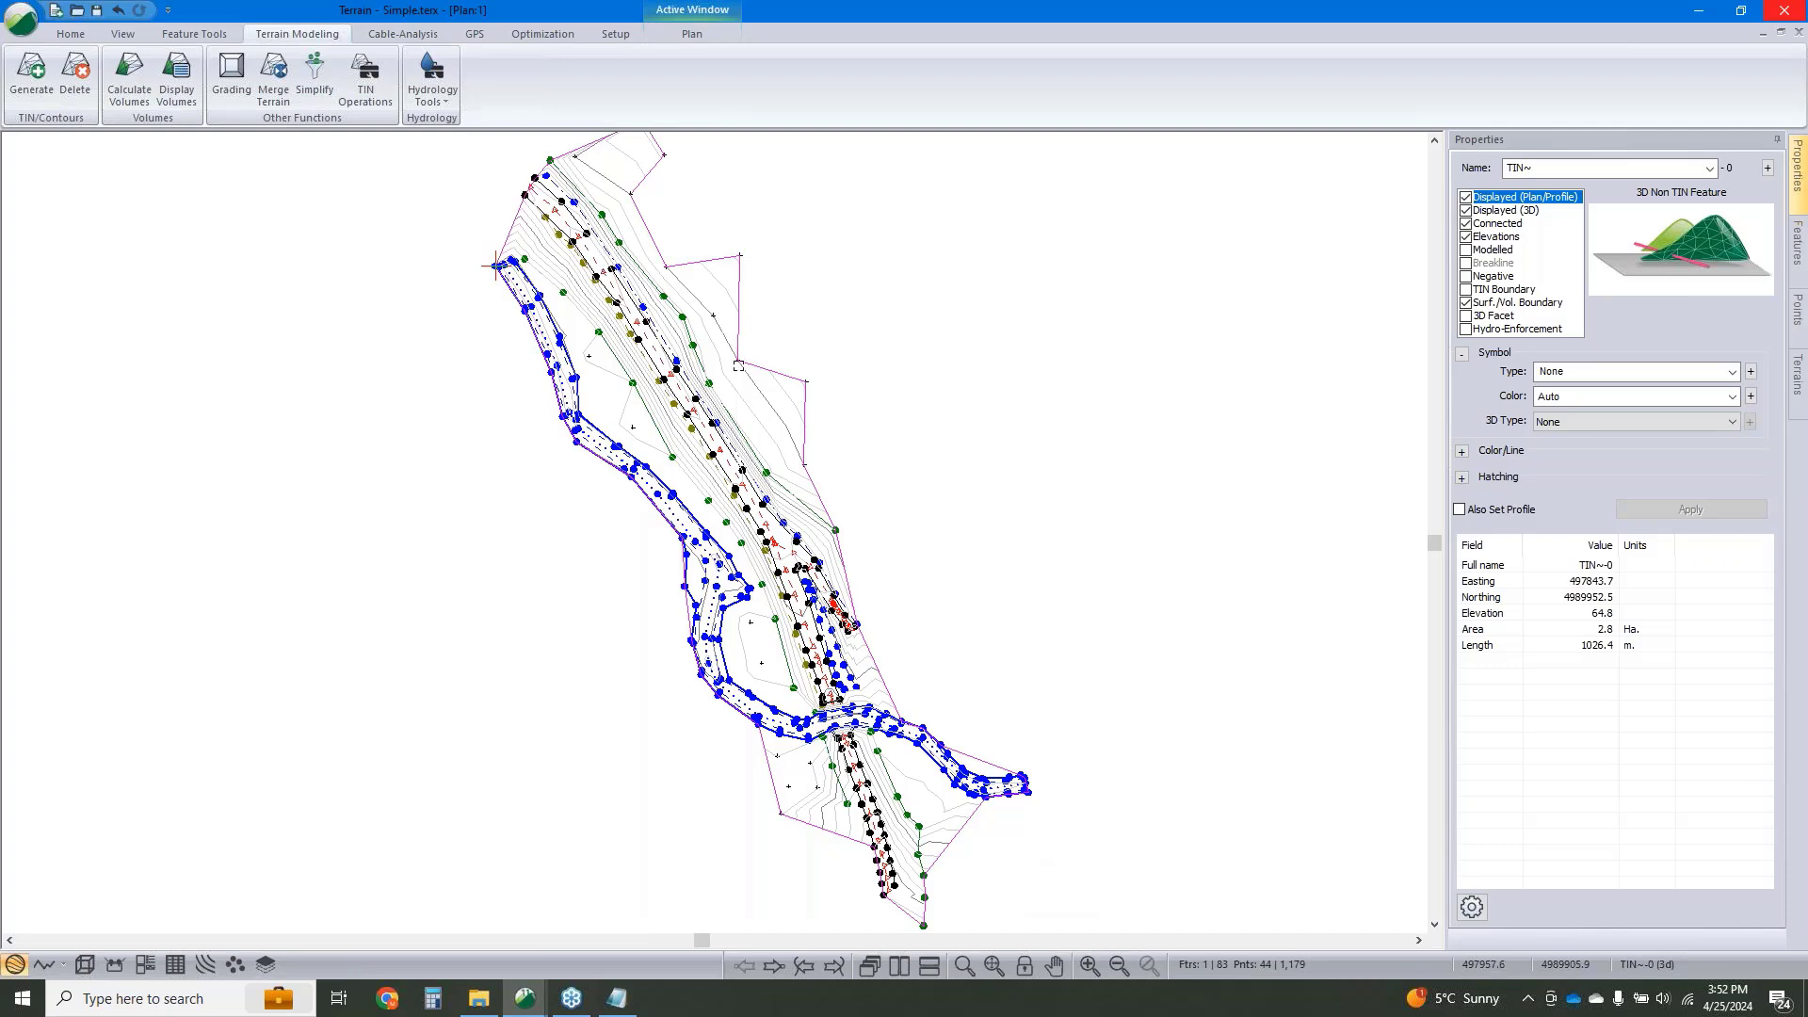
left_click(737, 360)
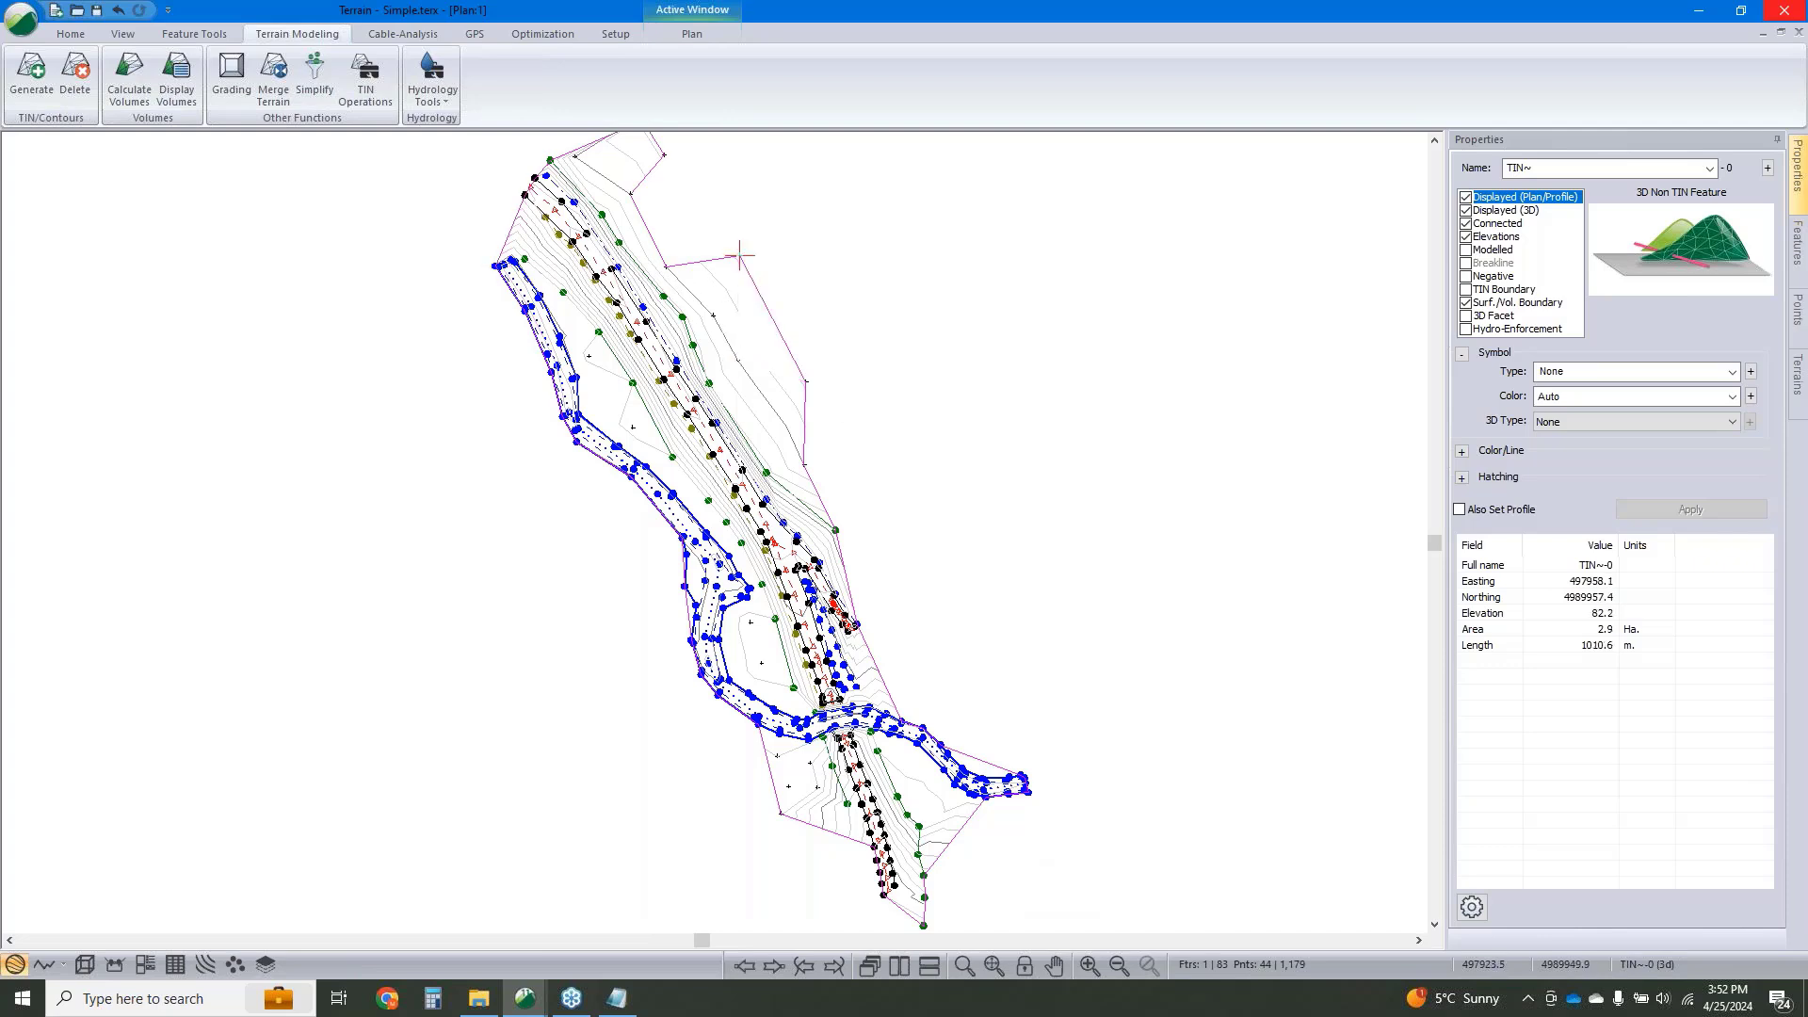
left_click(667, 267)
key("Delete")
right_click(922, 384)
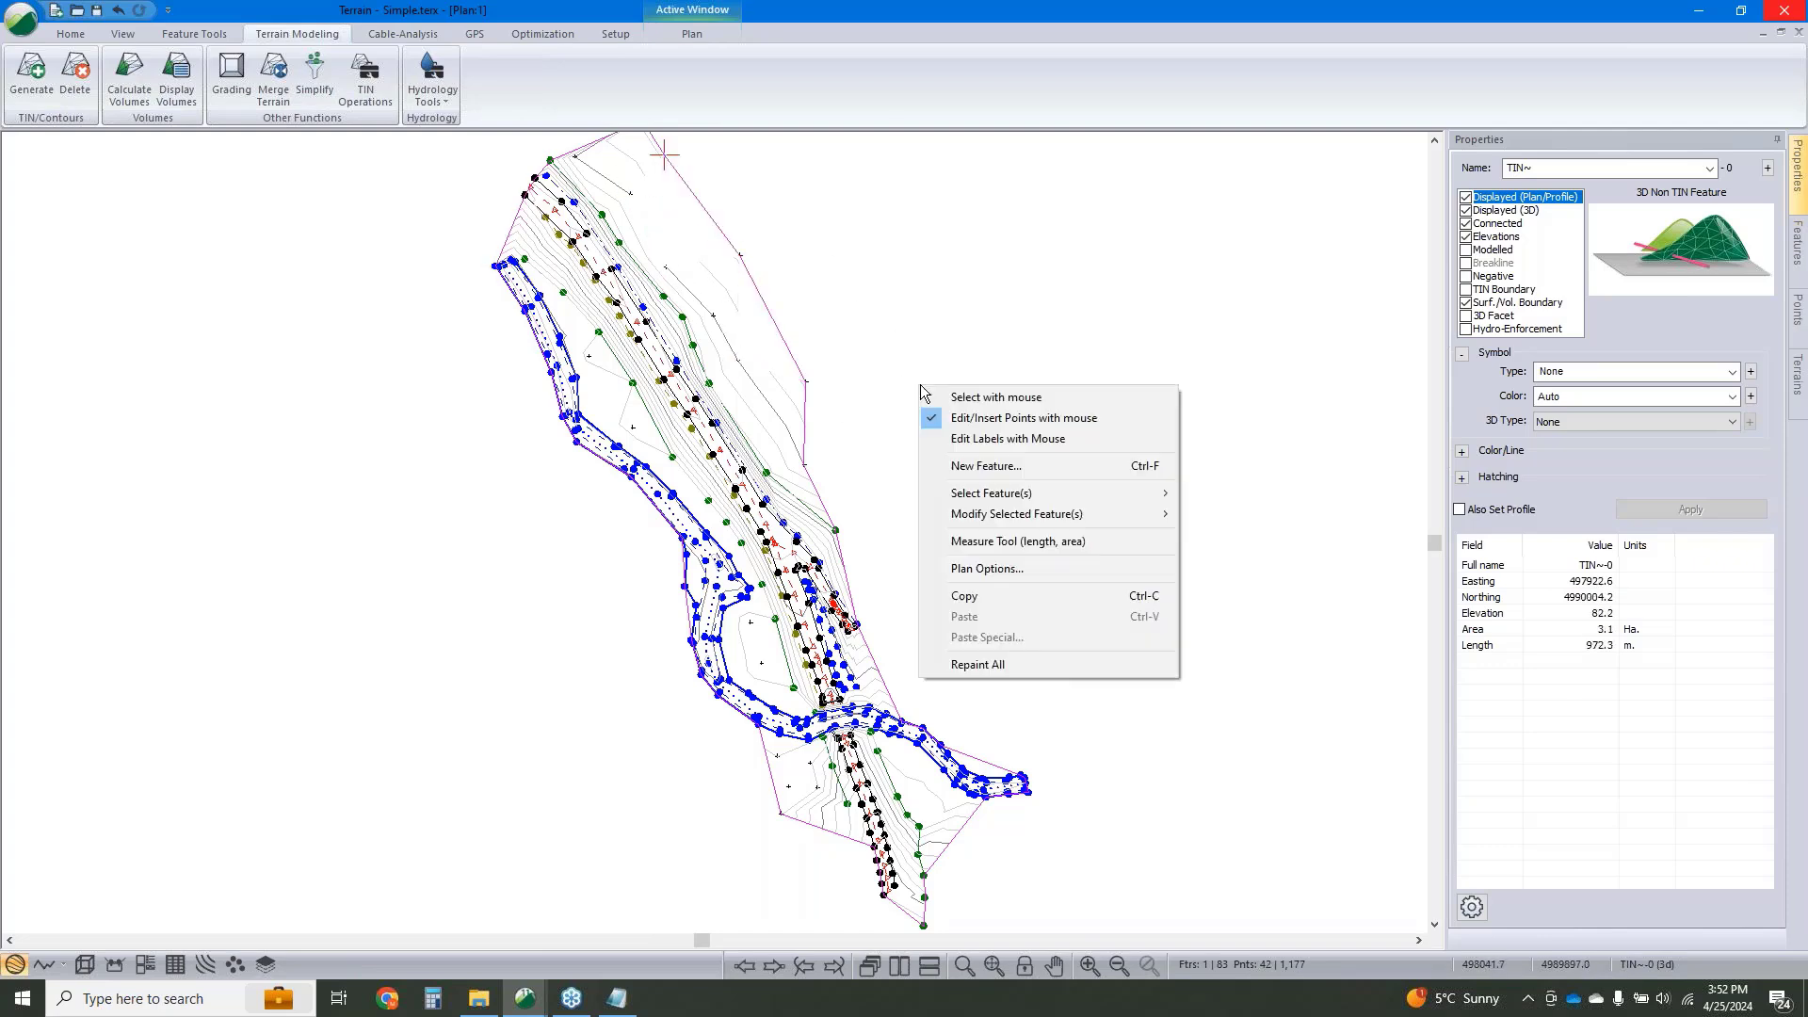
left_click(957, 397)
Make the boundary feature Modelled, a Breakline and a TIN Boundary, turn off Surf./Vol. Boundary, and apply the properties.
left_click(1466, 250)
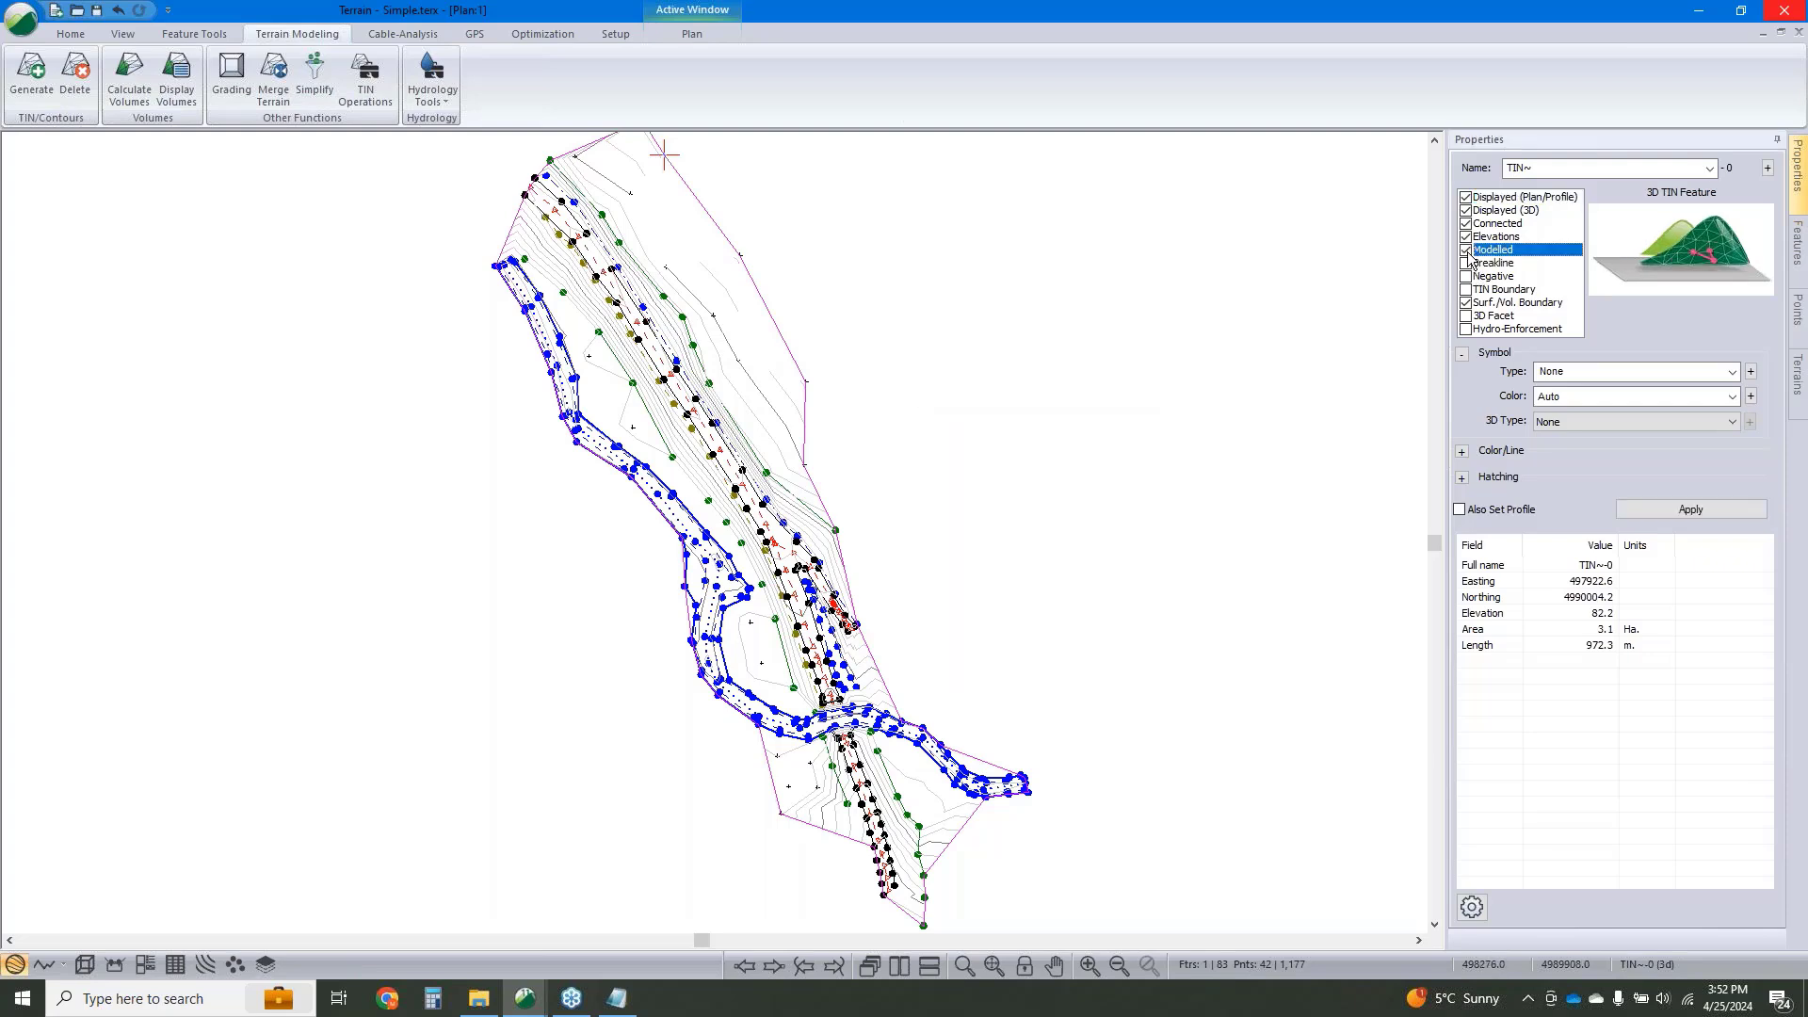
left_click(1467, 263)
left_click(1466, 290)
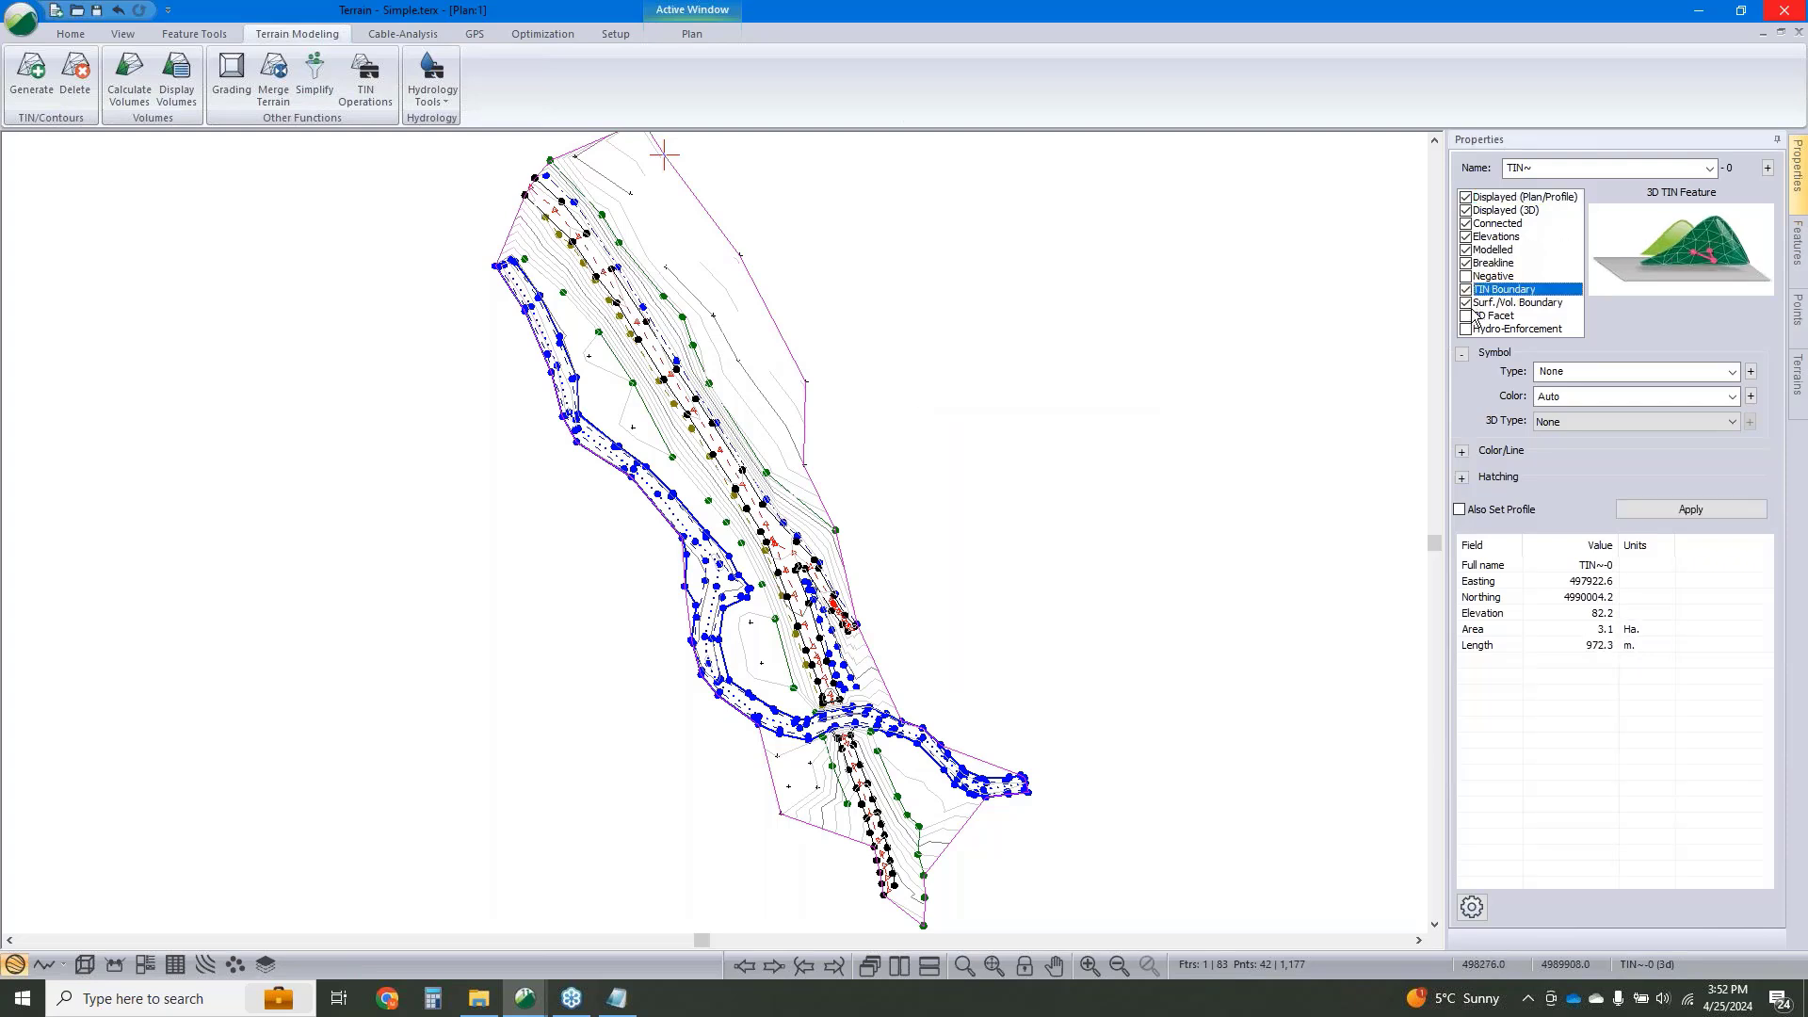
left_click(1466, 302)
left_click(1684, 509)
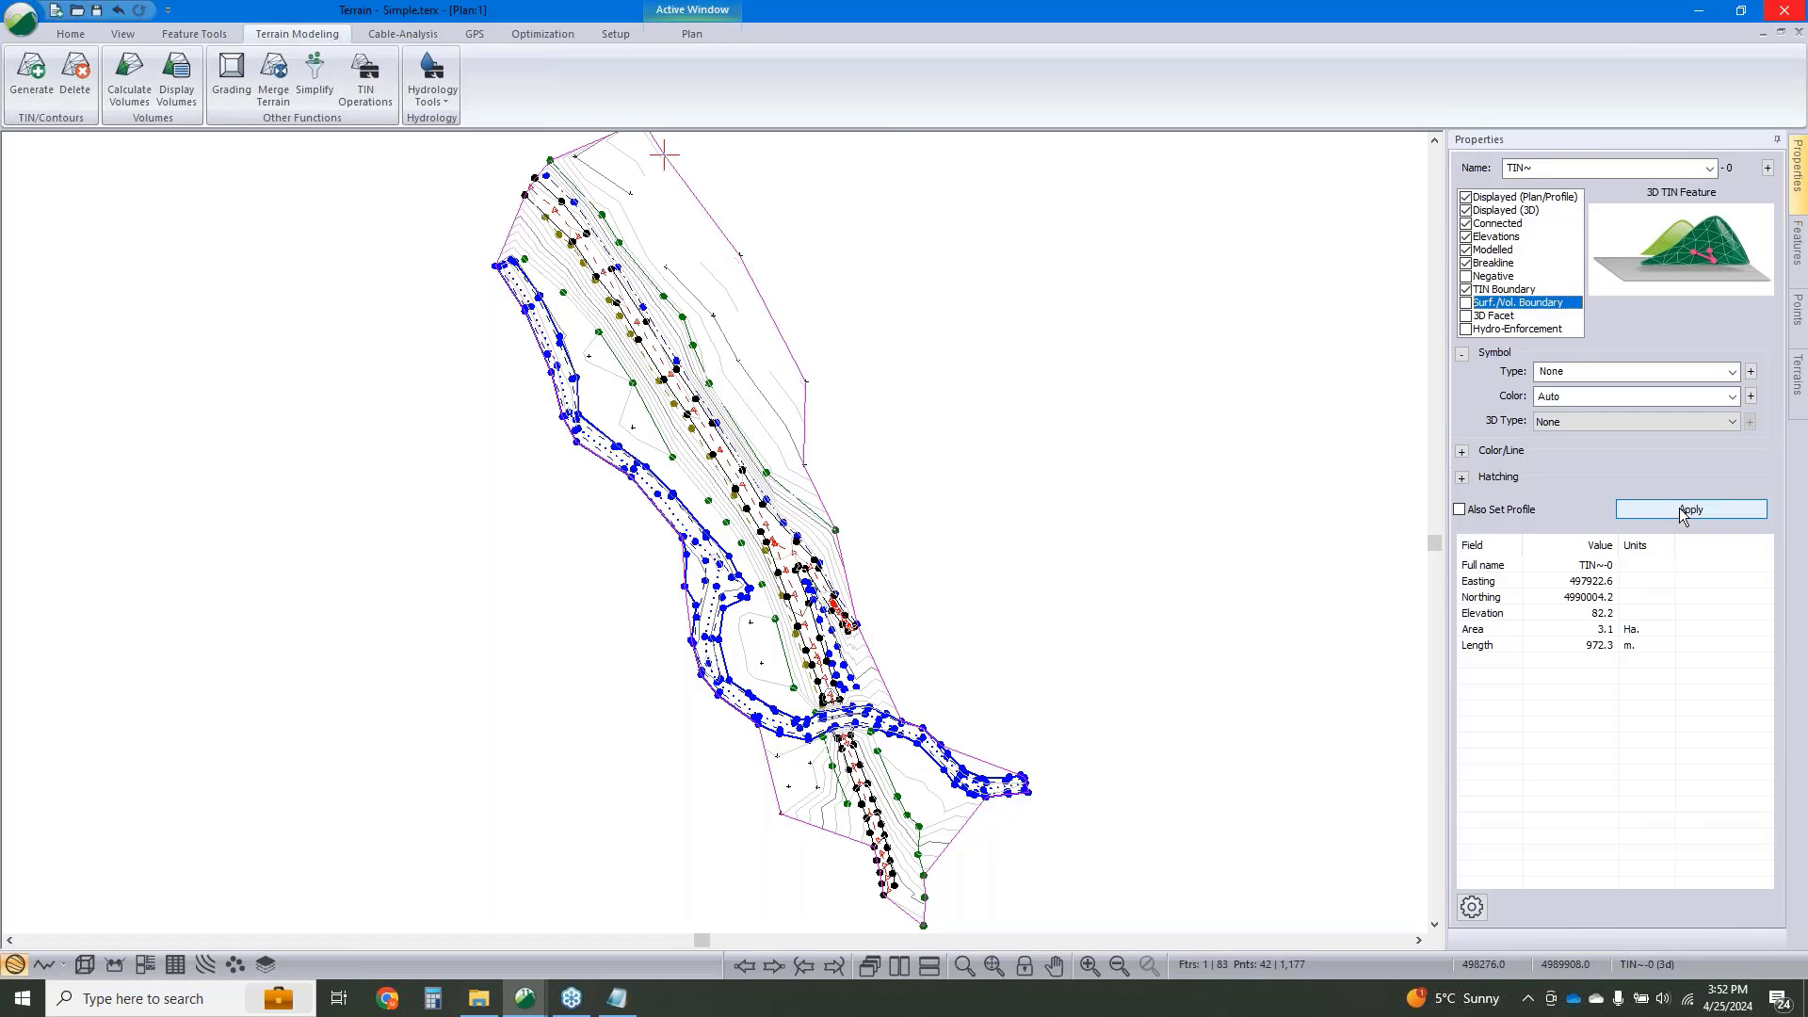
Switch to the 3D view and regenerate the TIN within the new boundary with Include all turned on.
left_click(94, 970)
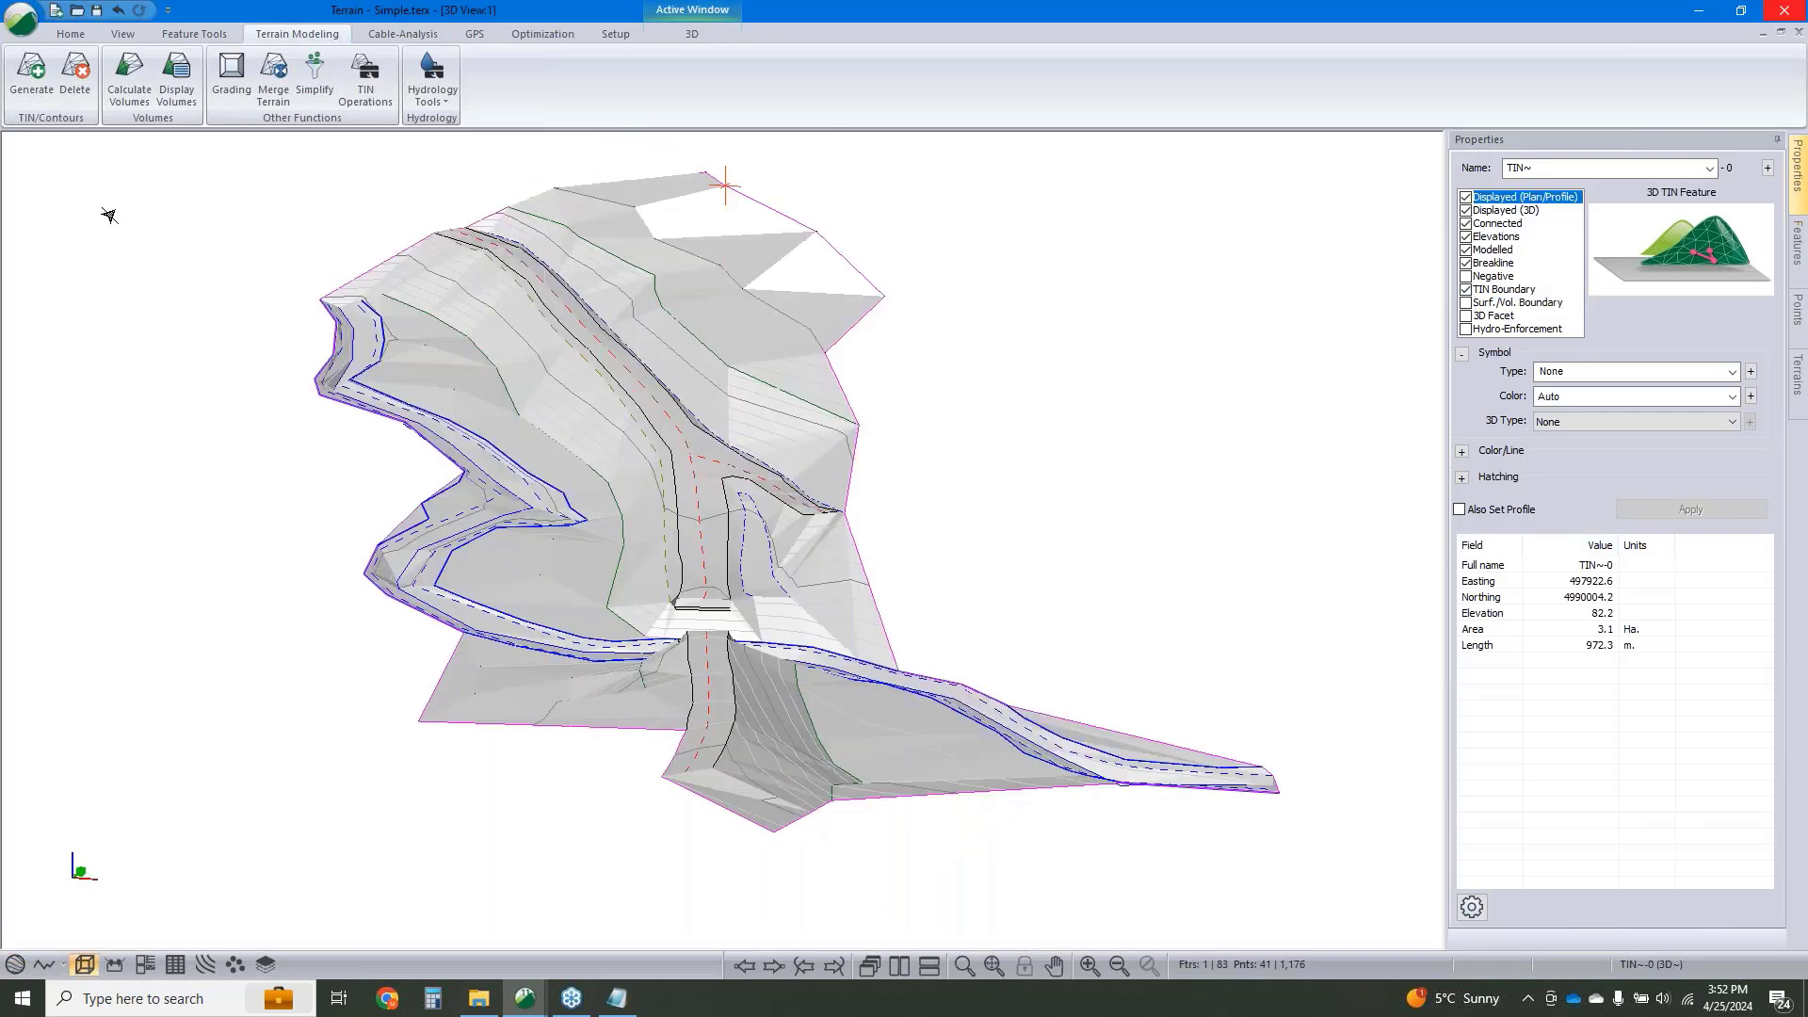
left_click(32, 74)
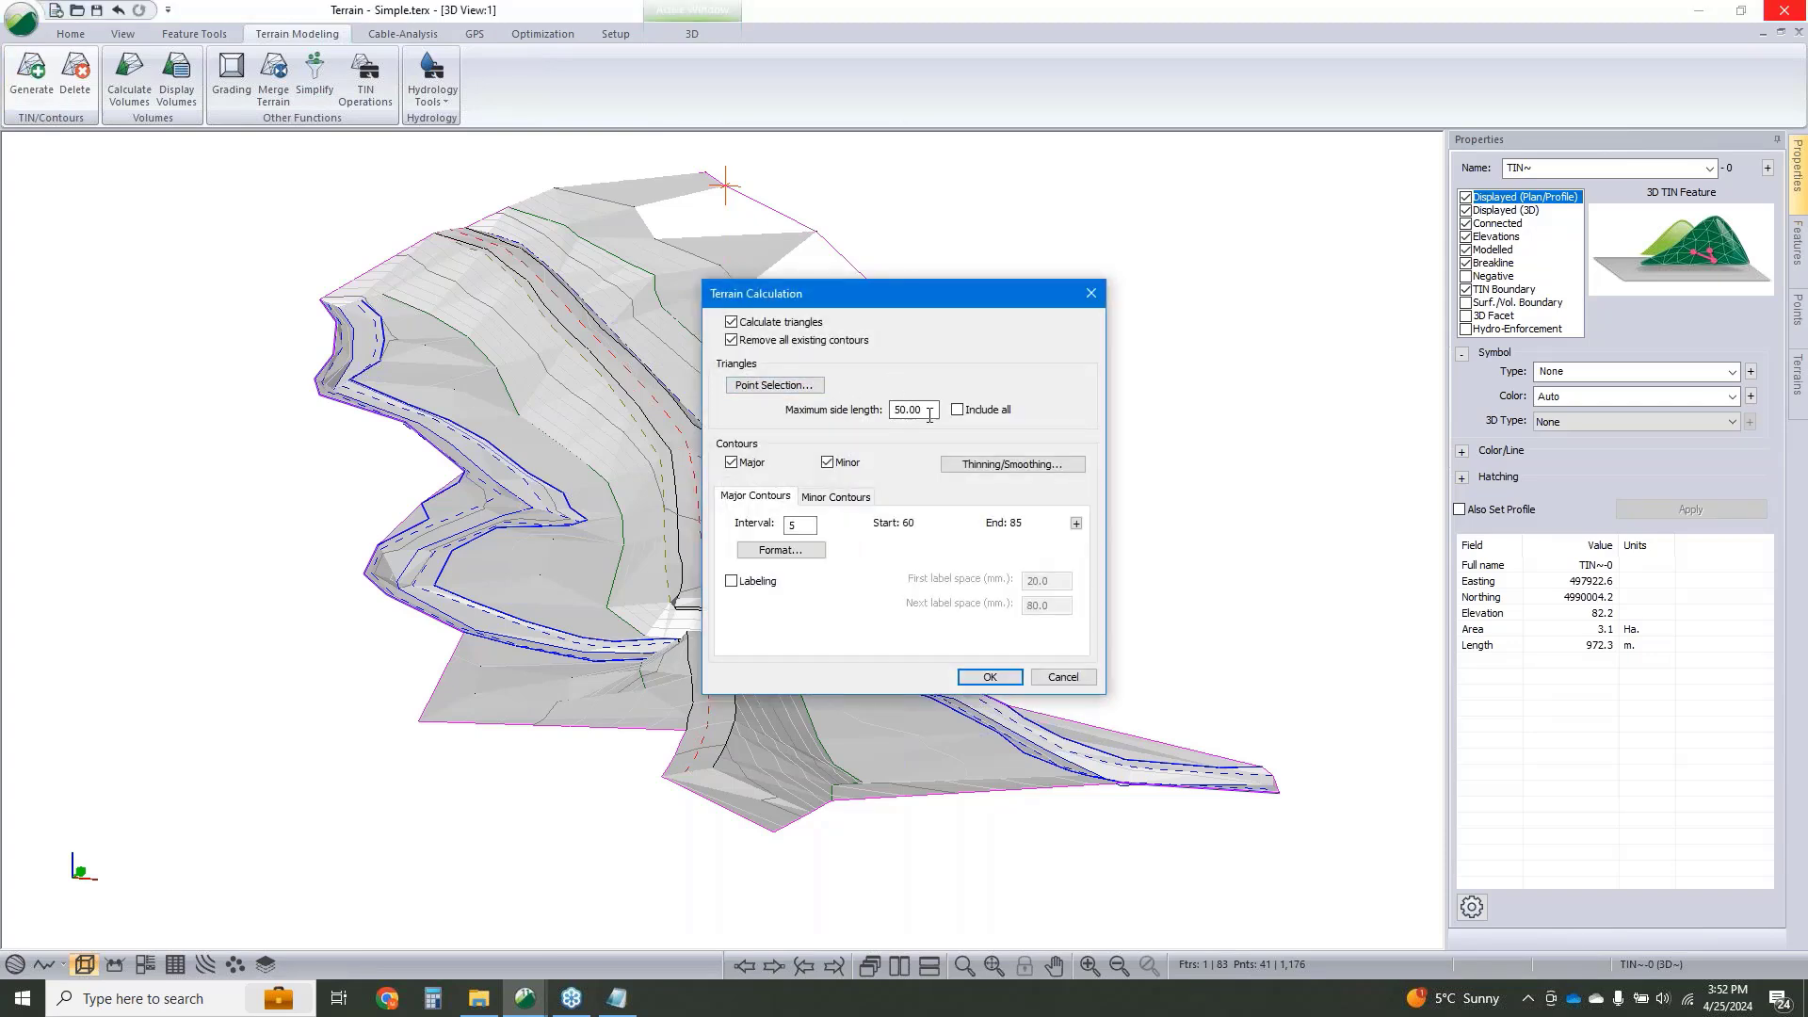
left_click_drag(946, 290, 1222, 189)
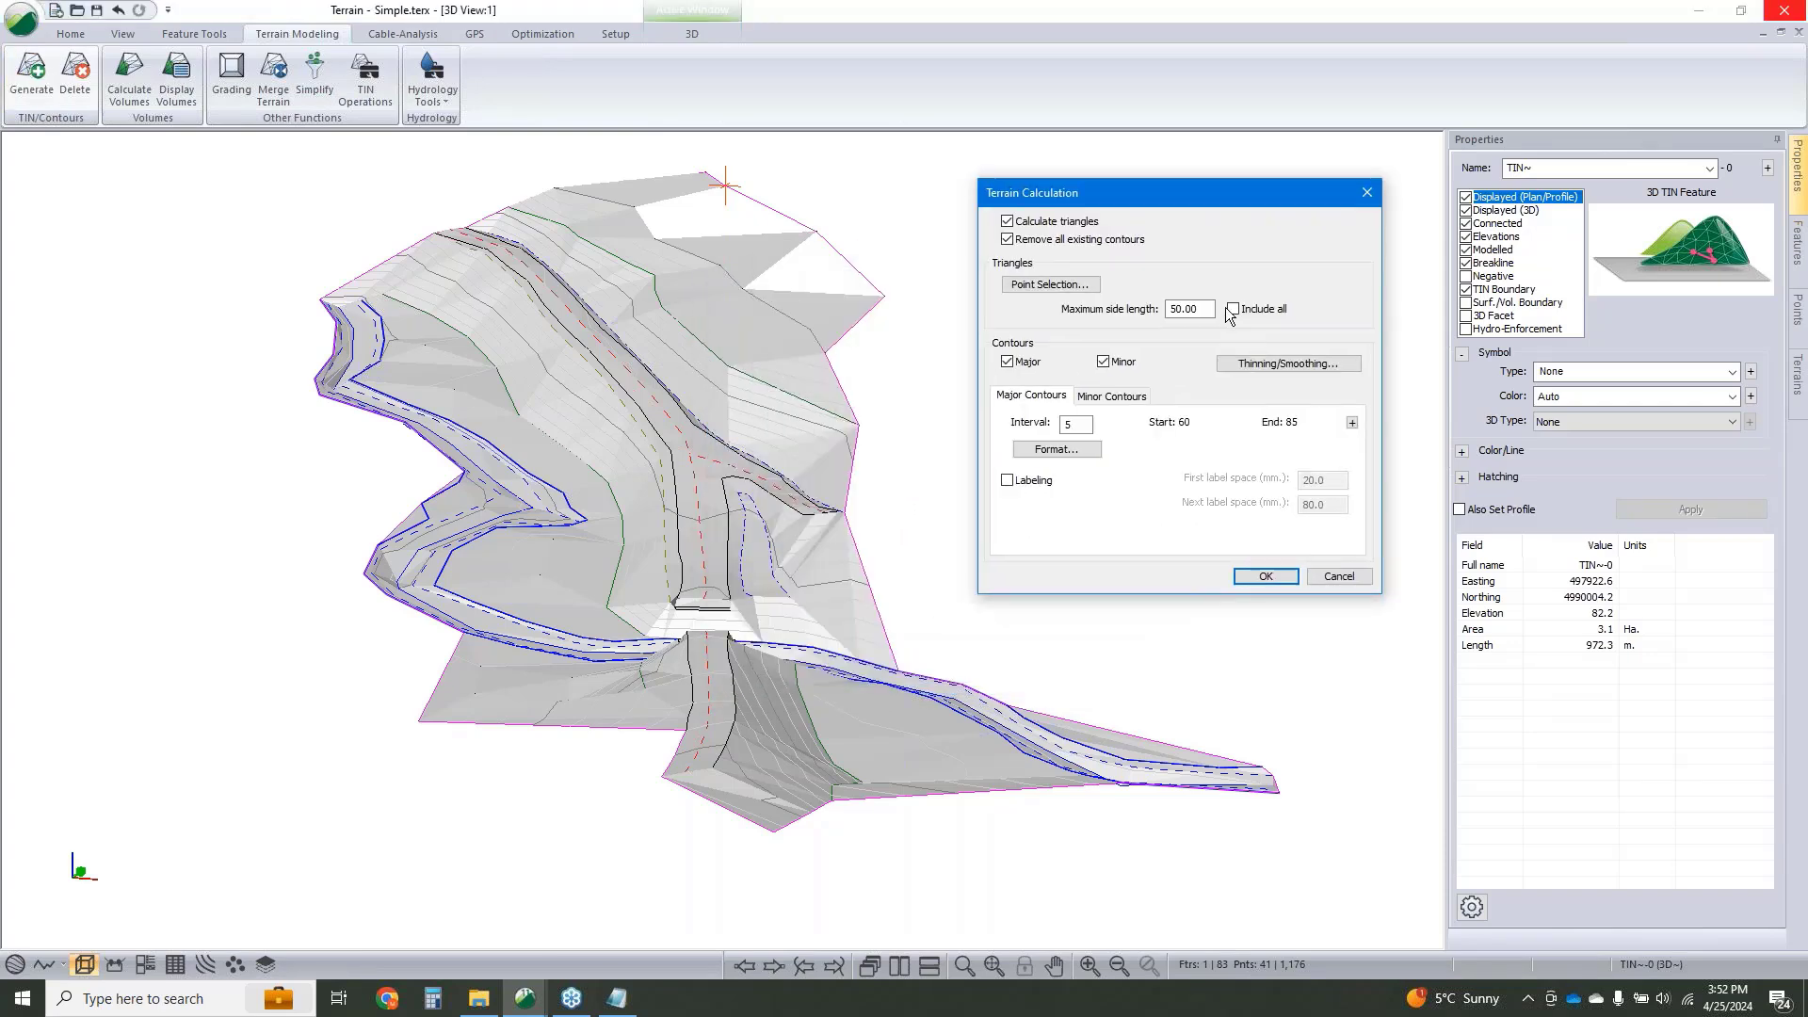
left_click(1233, 309)
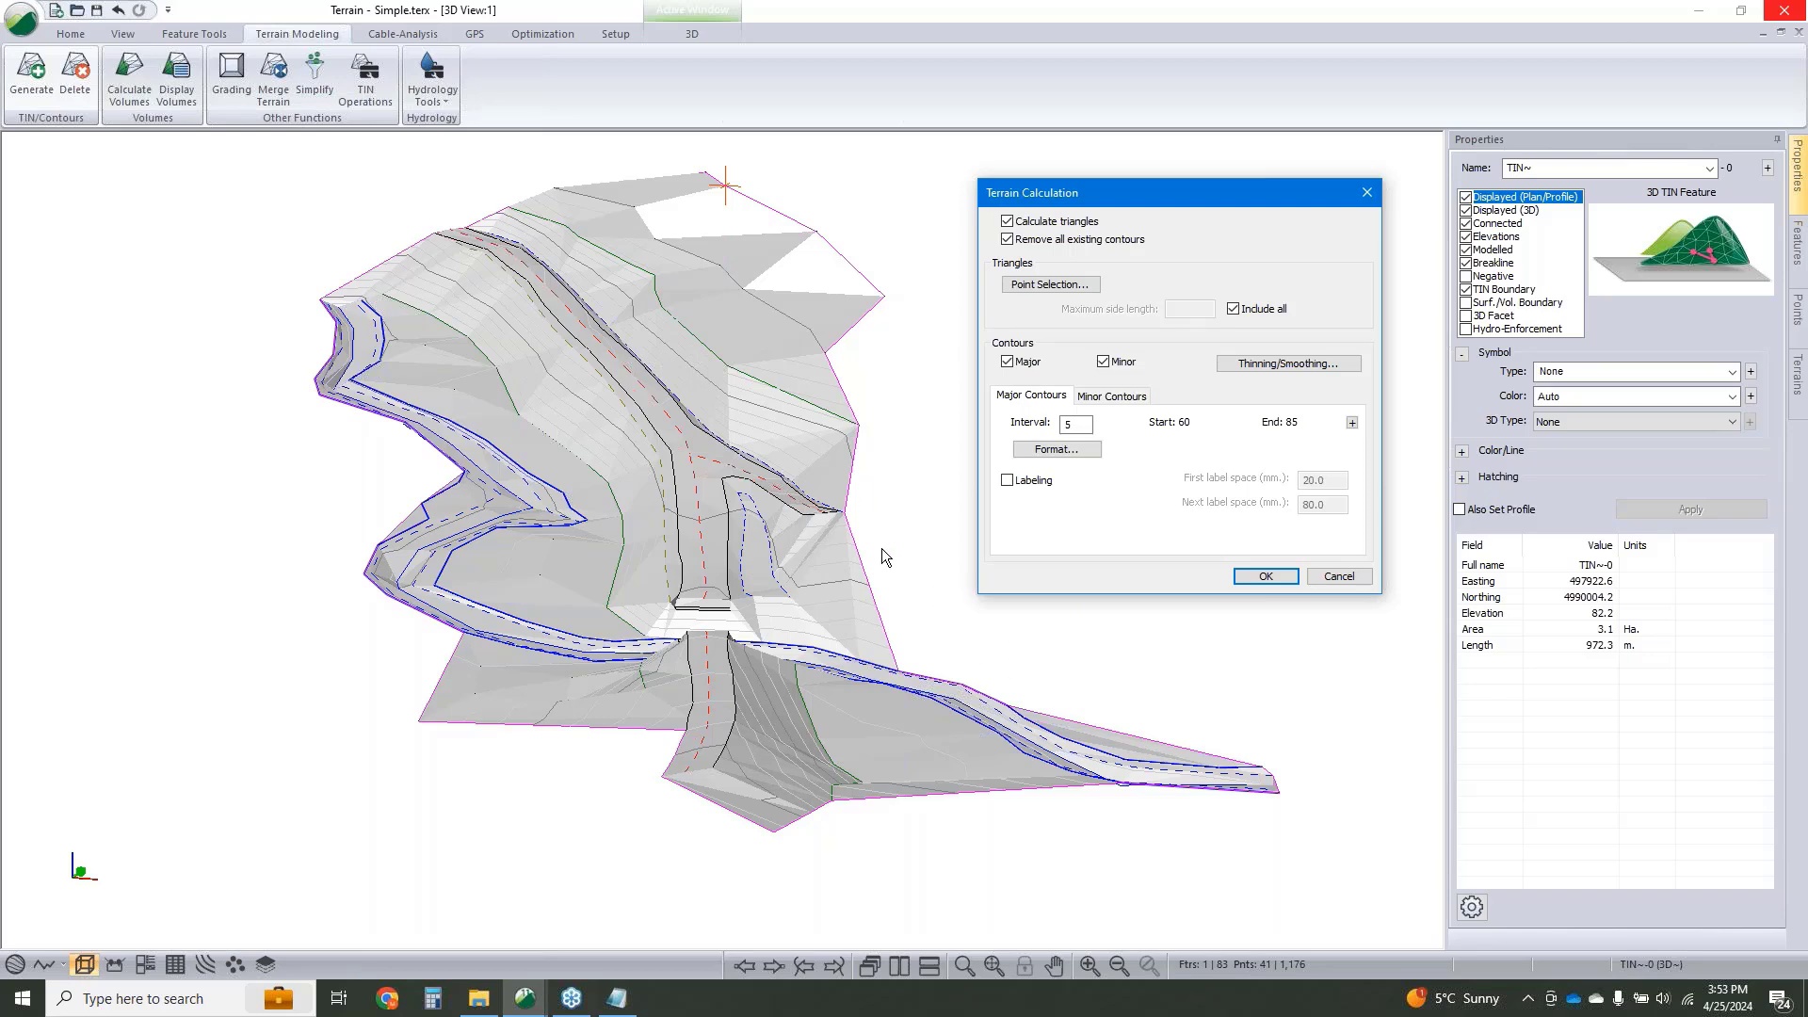
left_click(1267, 576)
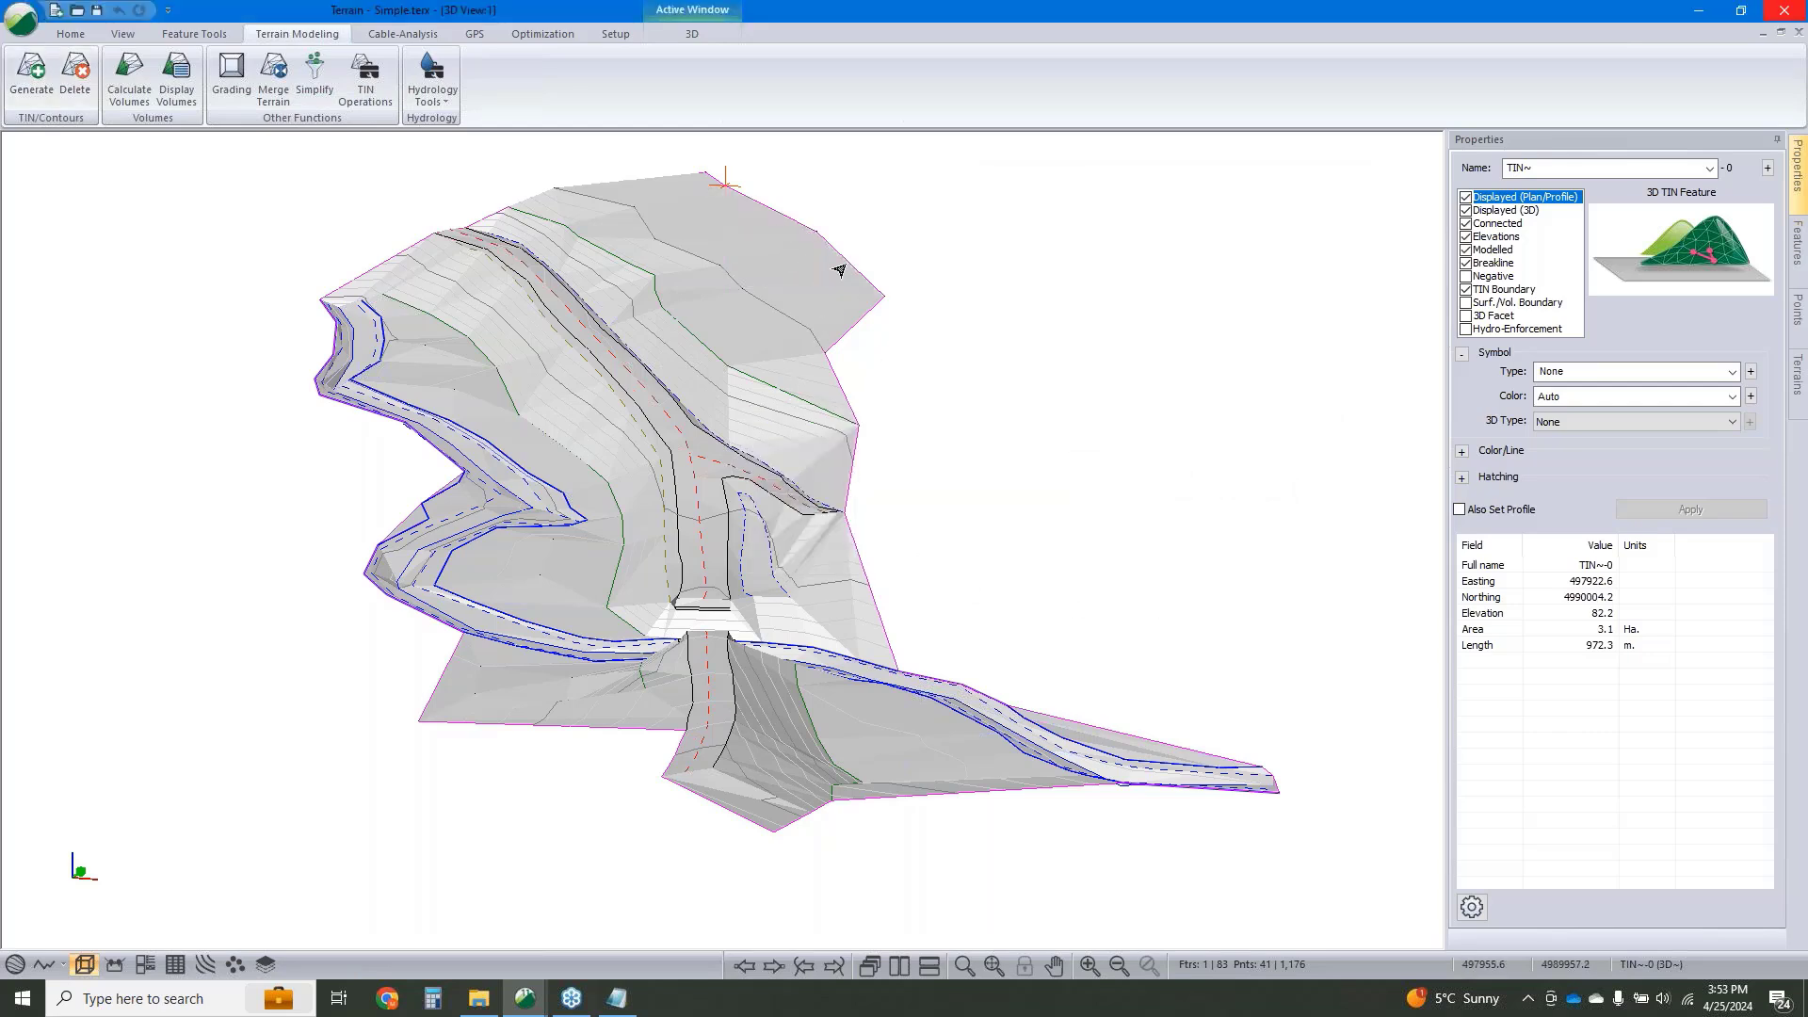
Review the Terrain Calculation settings for the bounded TIN and leave them without recalculating.
mouse_move(843, 278)
left_click(31, 70)
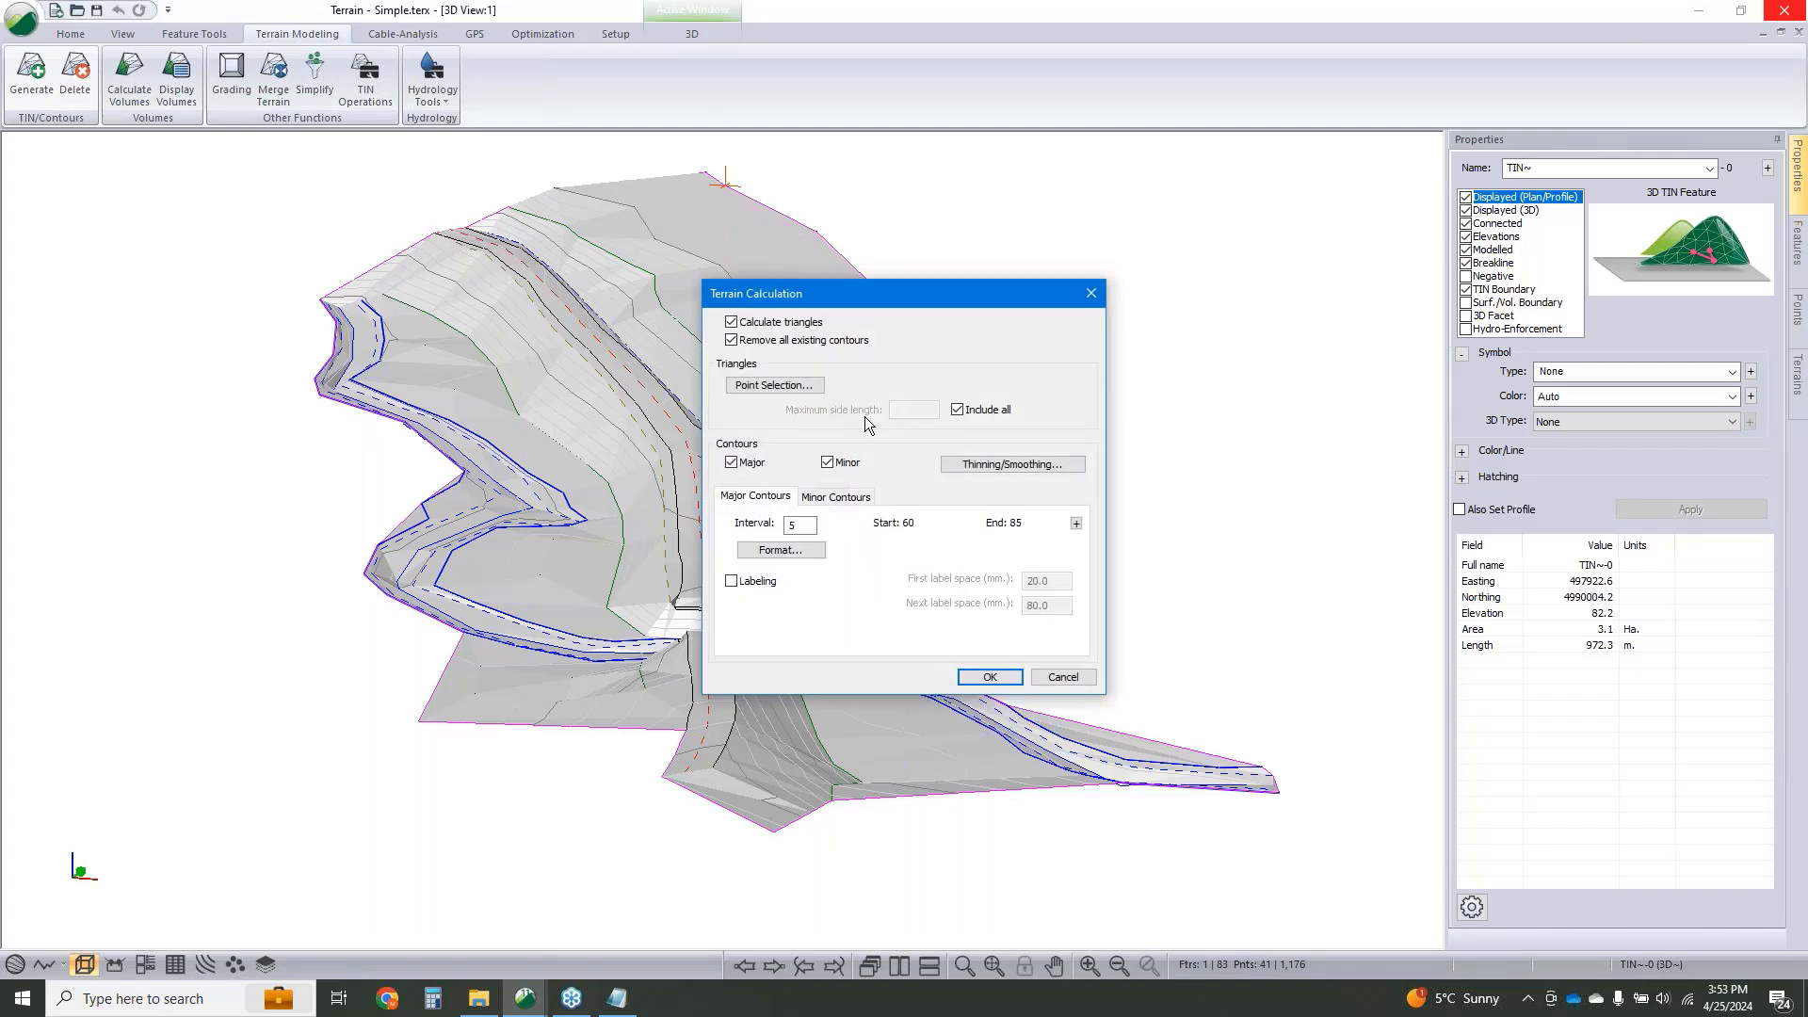
left_click(1062, 677)
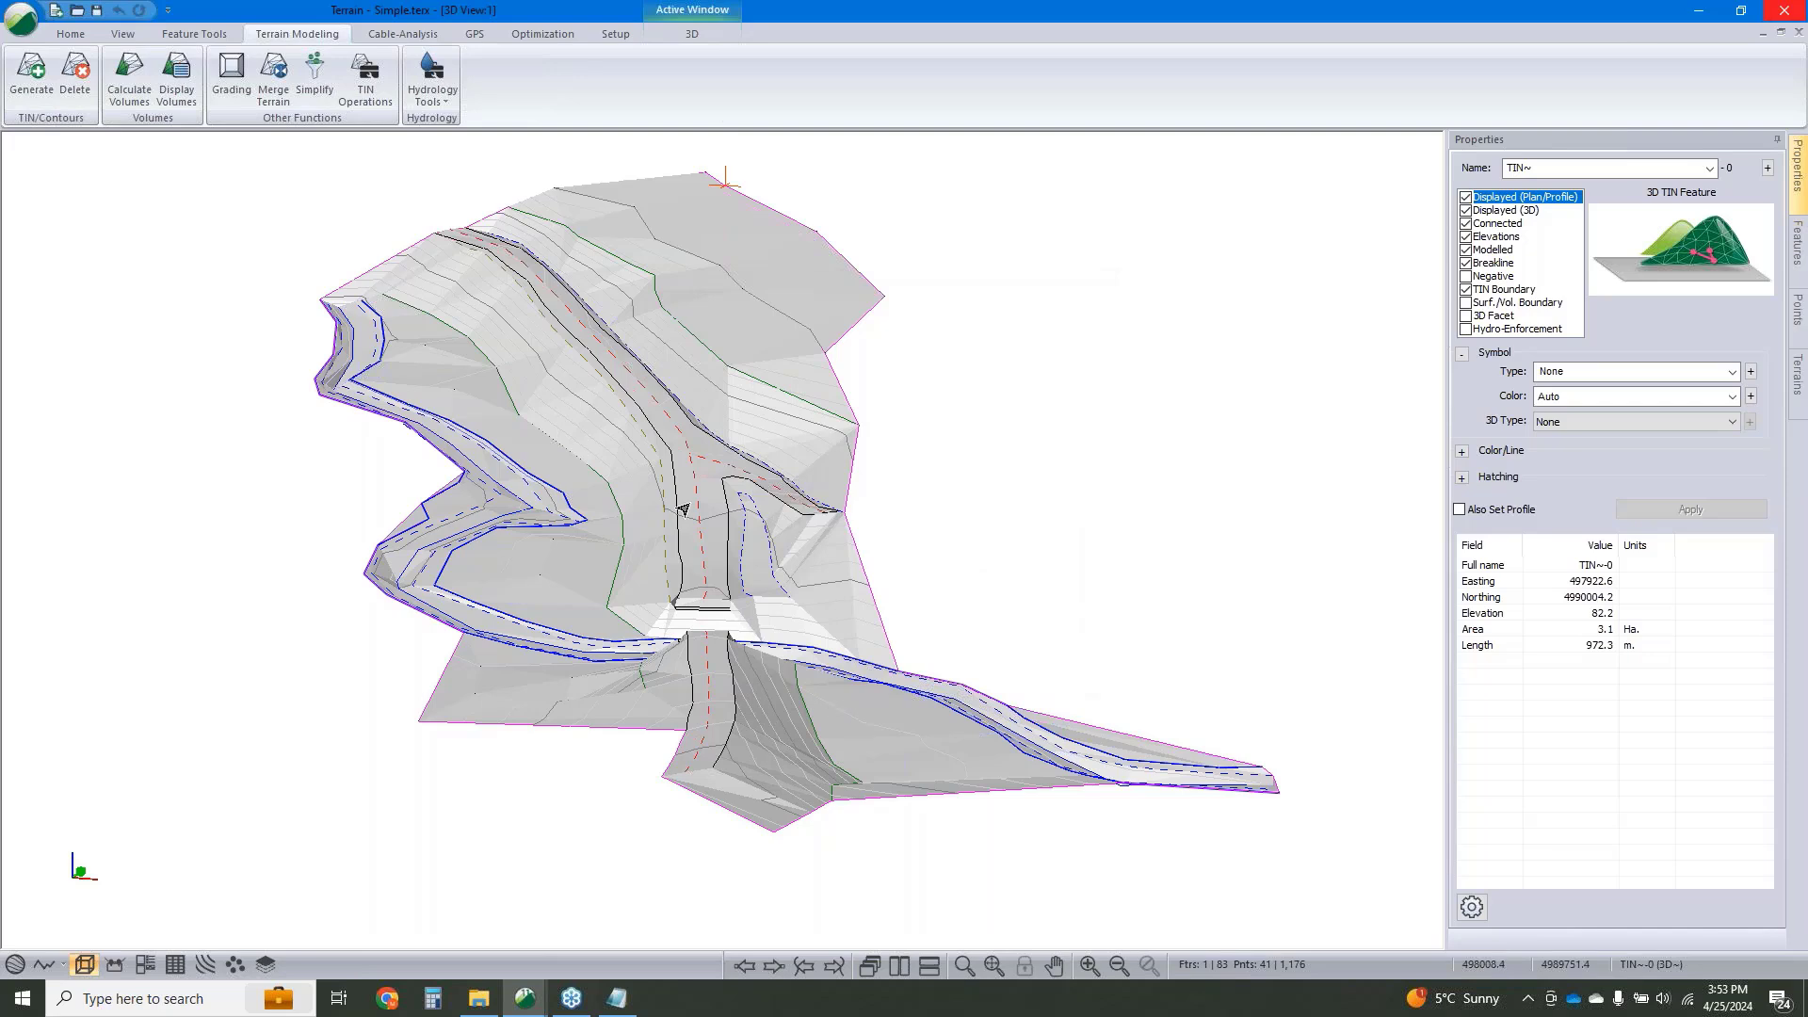
mouse_move(612, 383)
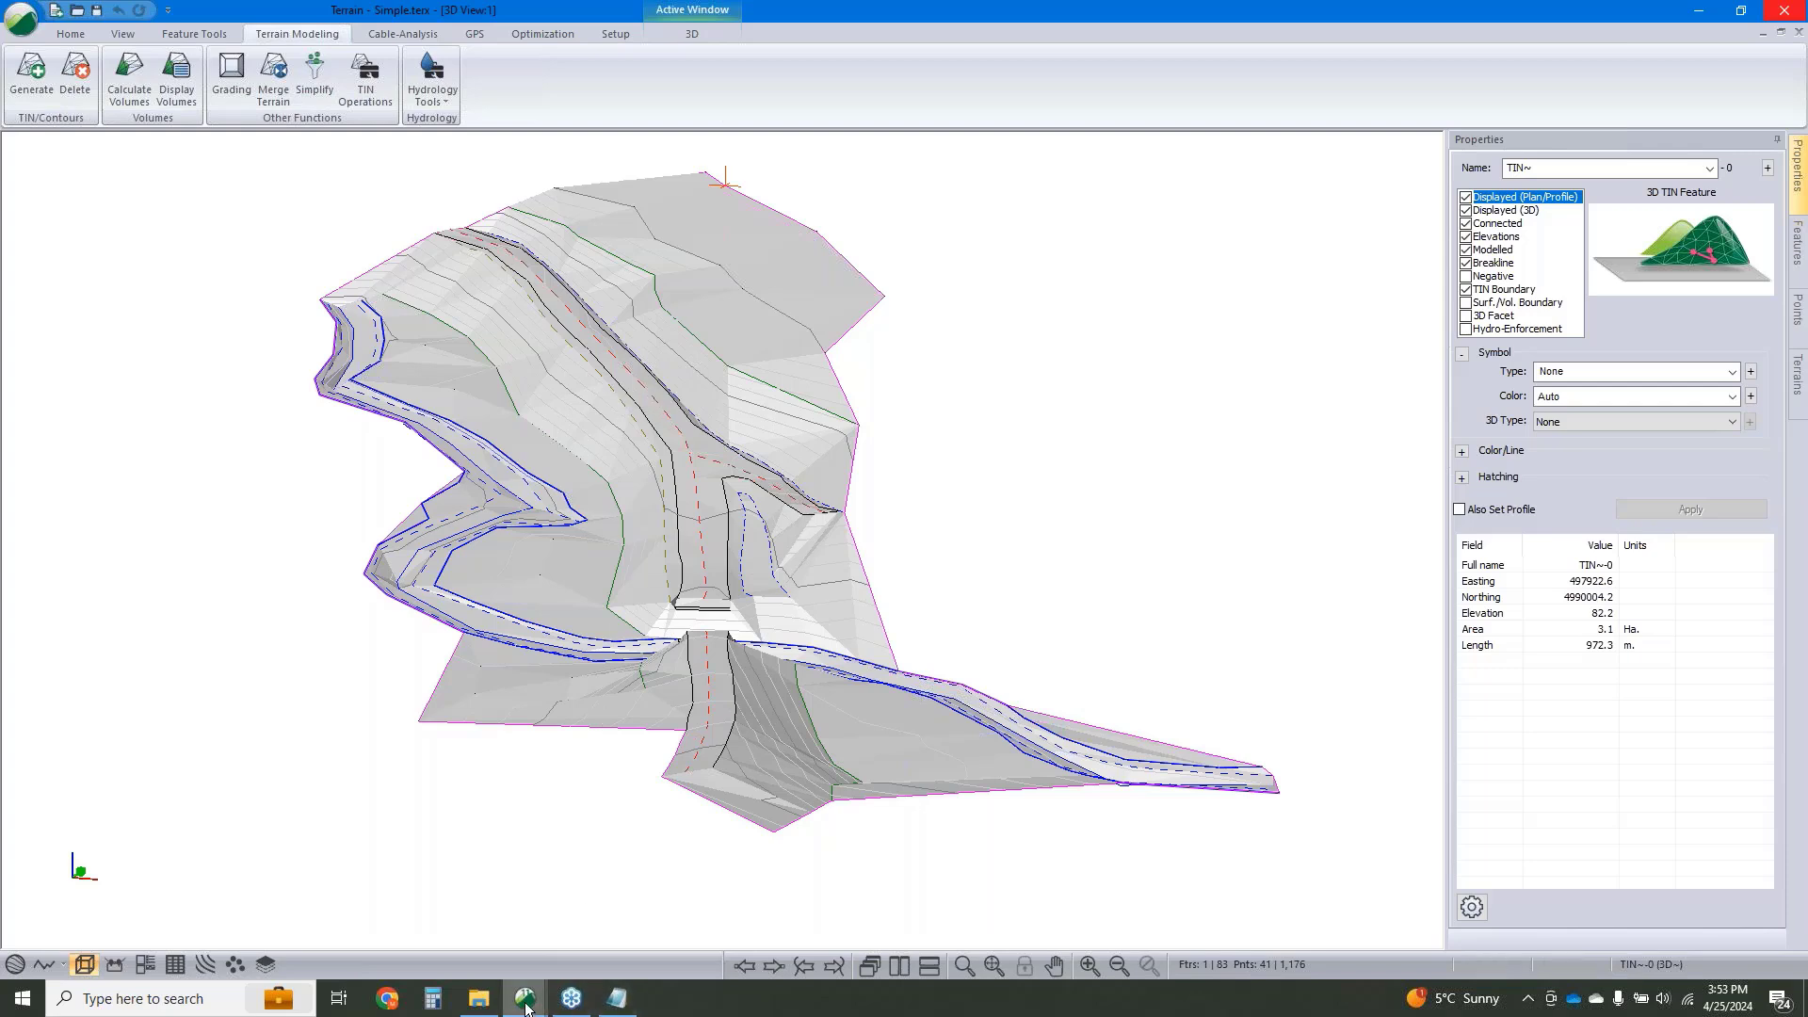
Switch to the Full res.terx terrain window and view its plan.
mouse_move(540, 987)
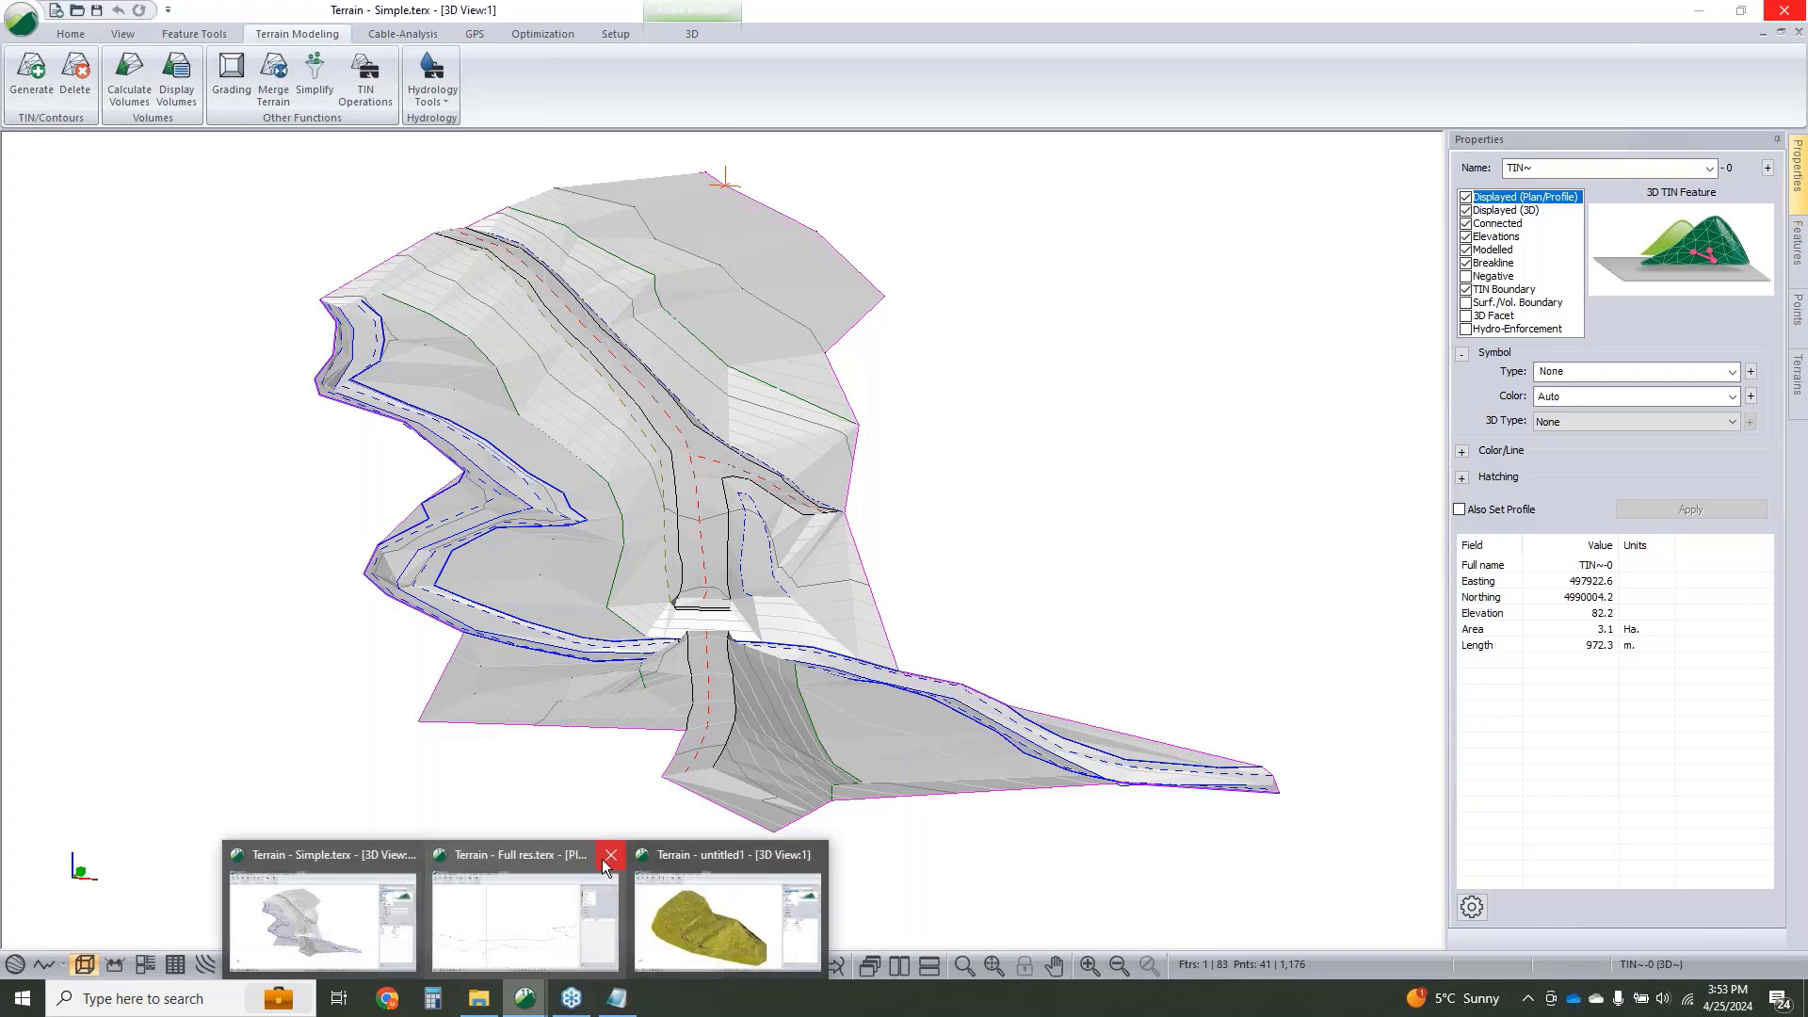
left_click(528, 913)
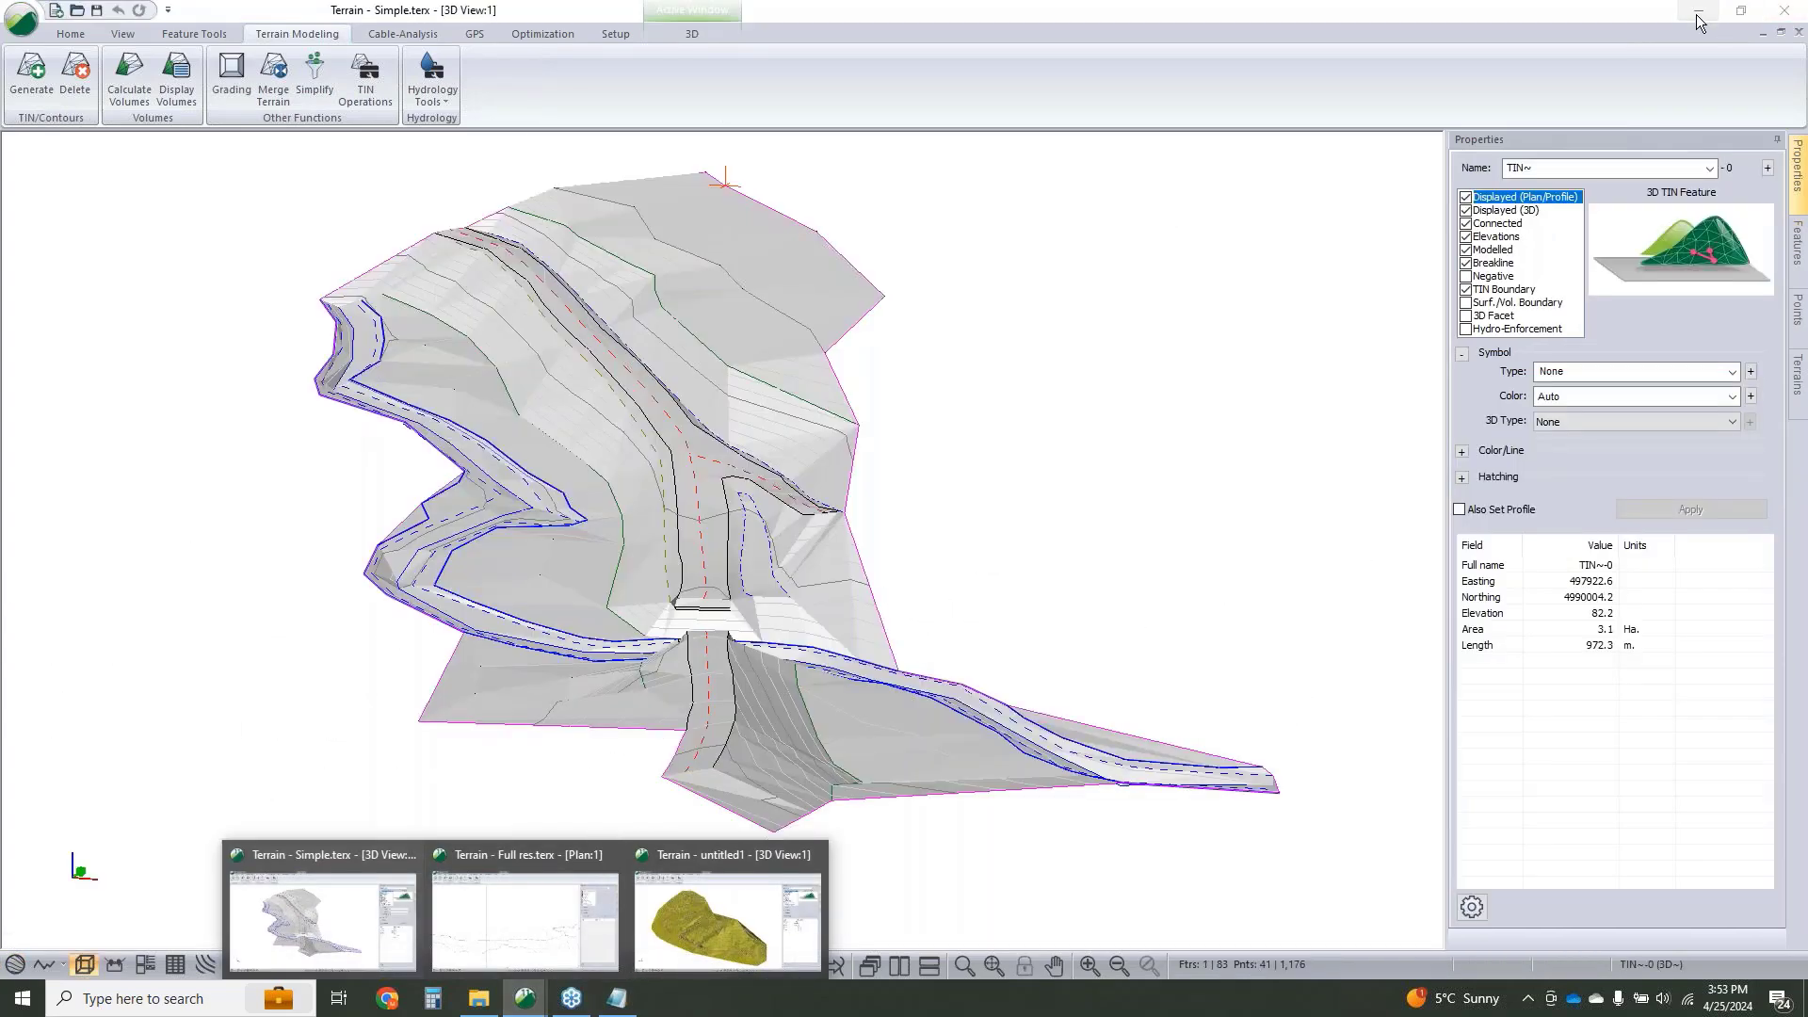
left_click(1698, 14)
scroll(1021, 448, "down", 4)
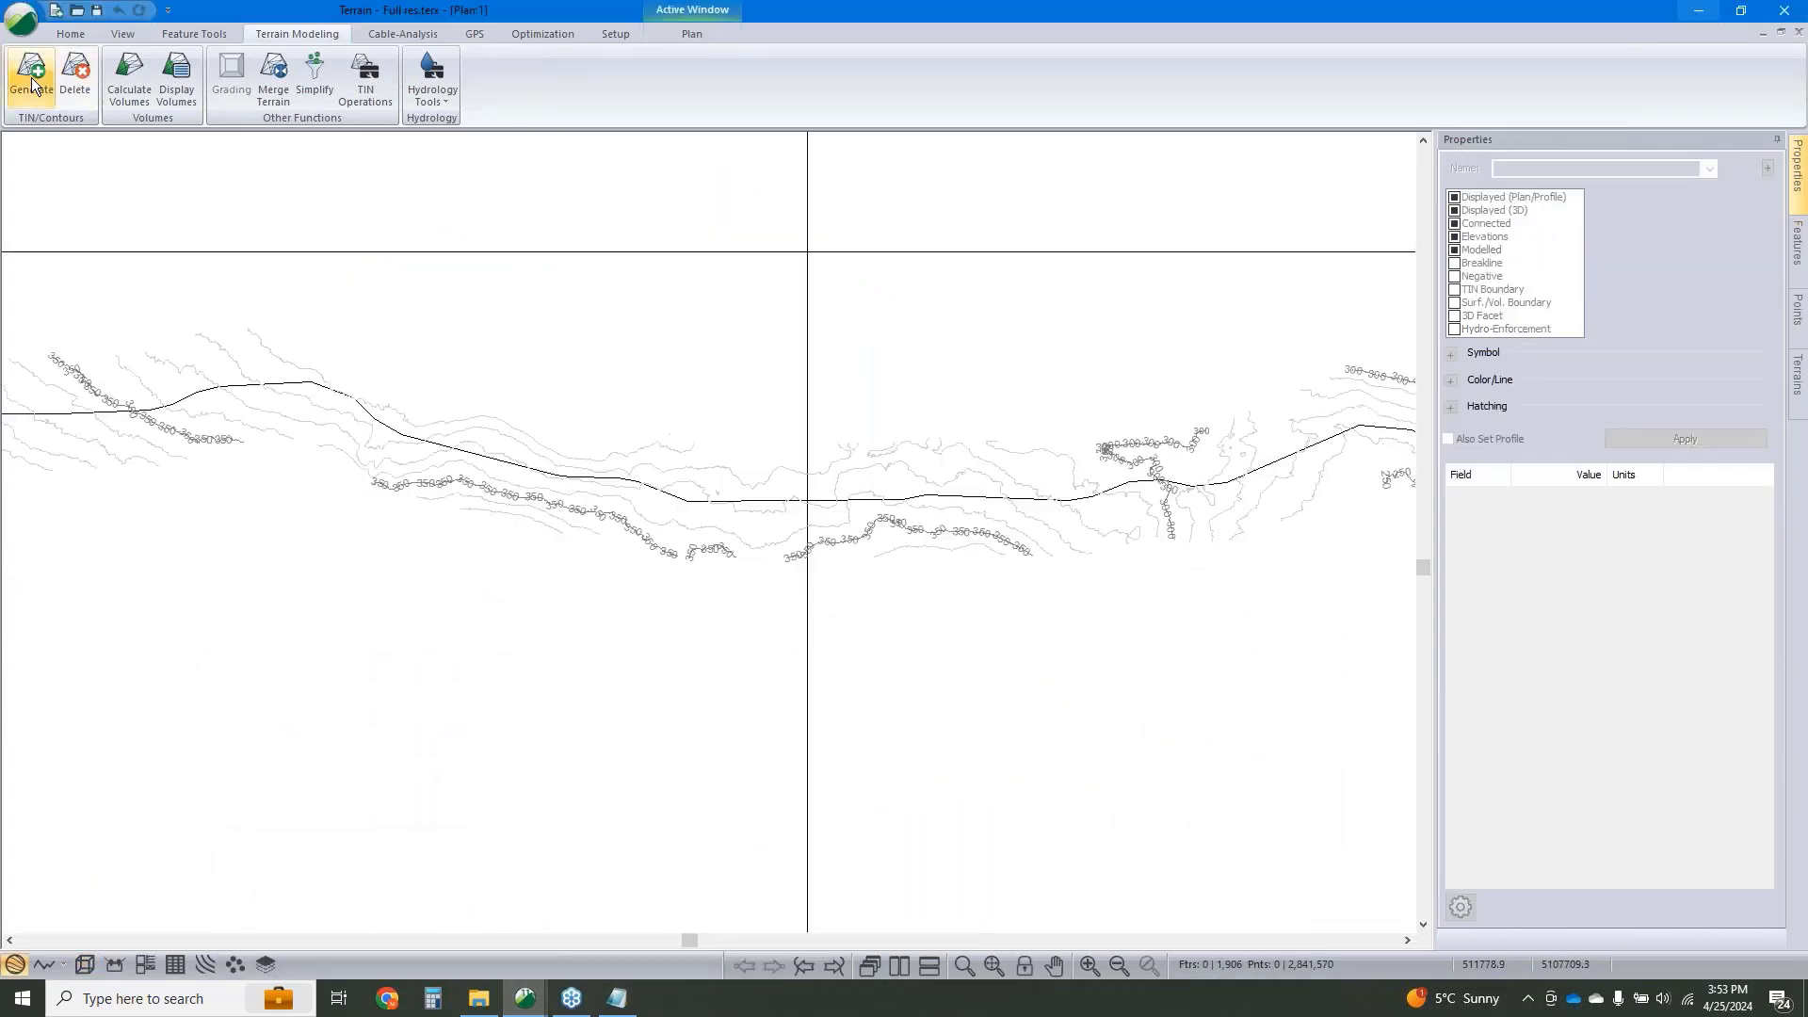
Examine the LAS import options for inserting USGS_LPC_ME_Eastern_B1_2017_19TEM514106_LAS_2019.laz, and leave without importing.
left_click(70, 33)
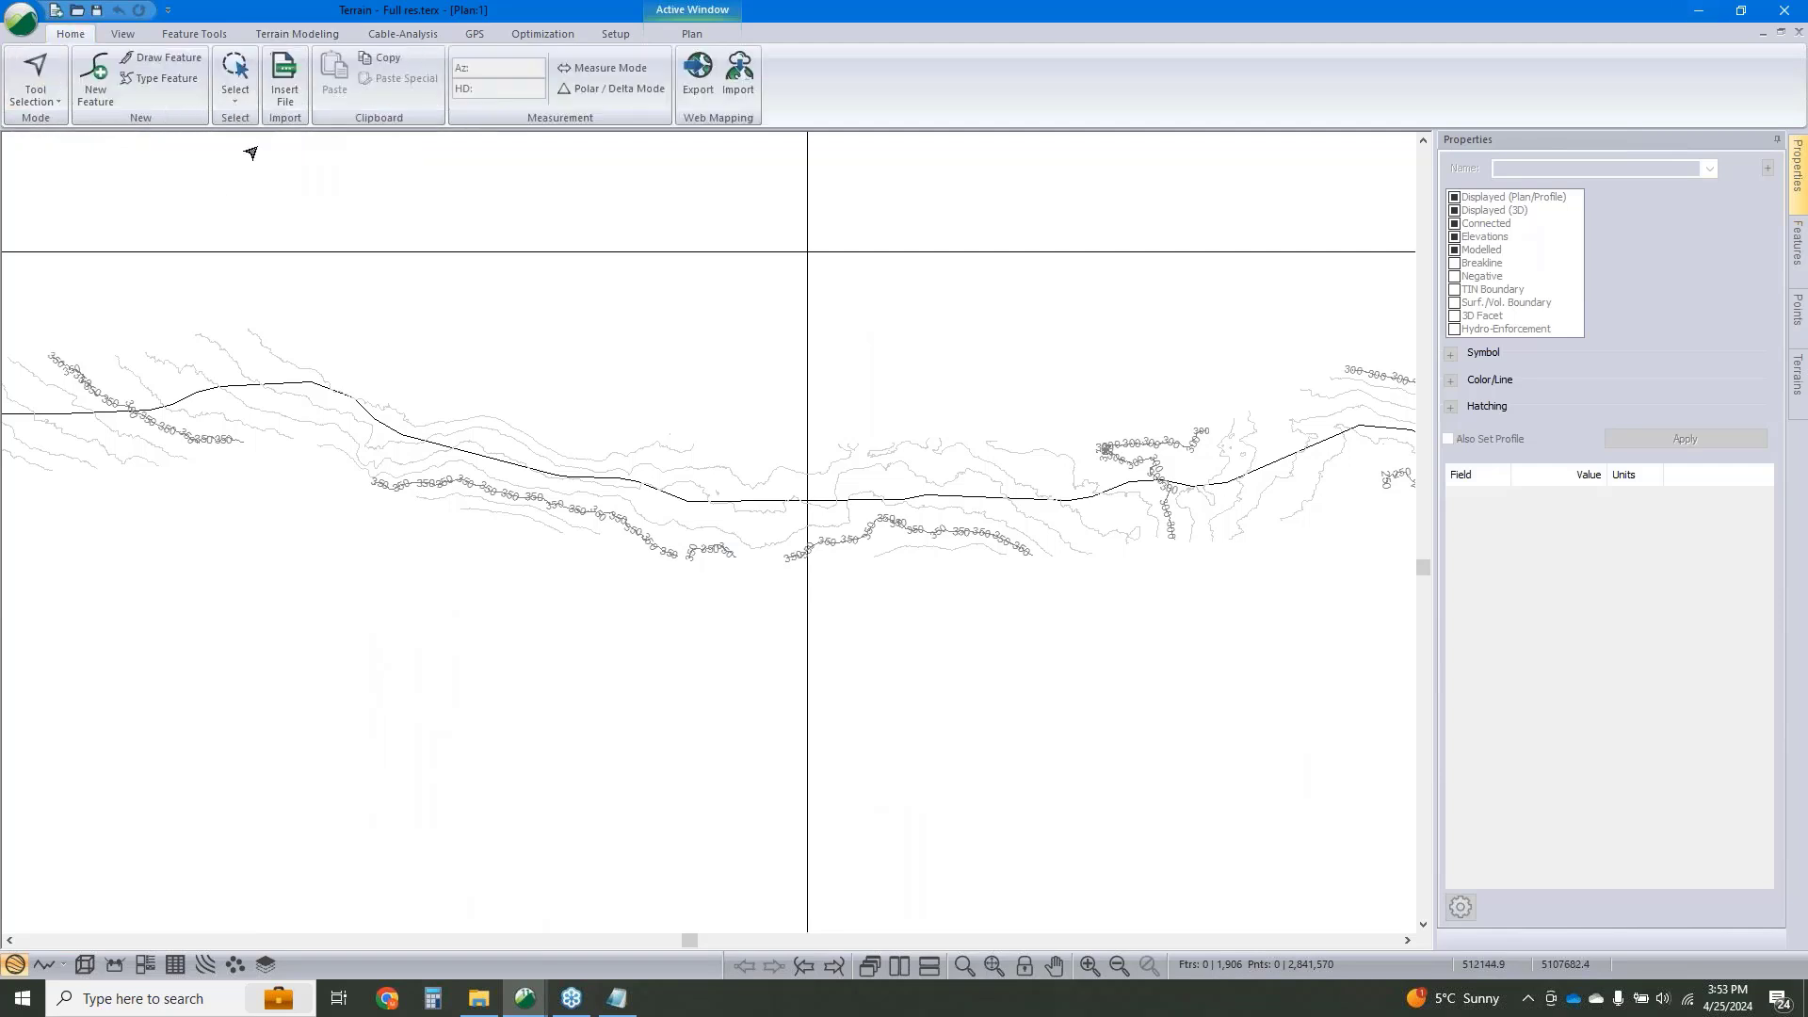
left_click(284, 80)
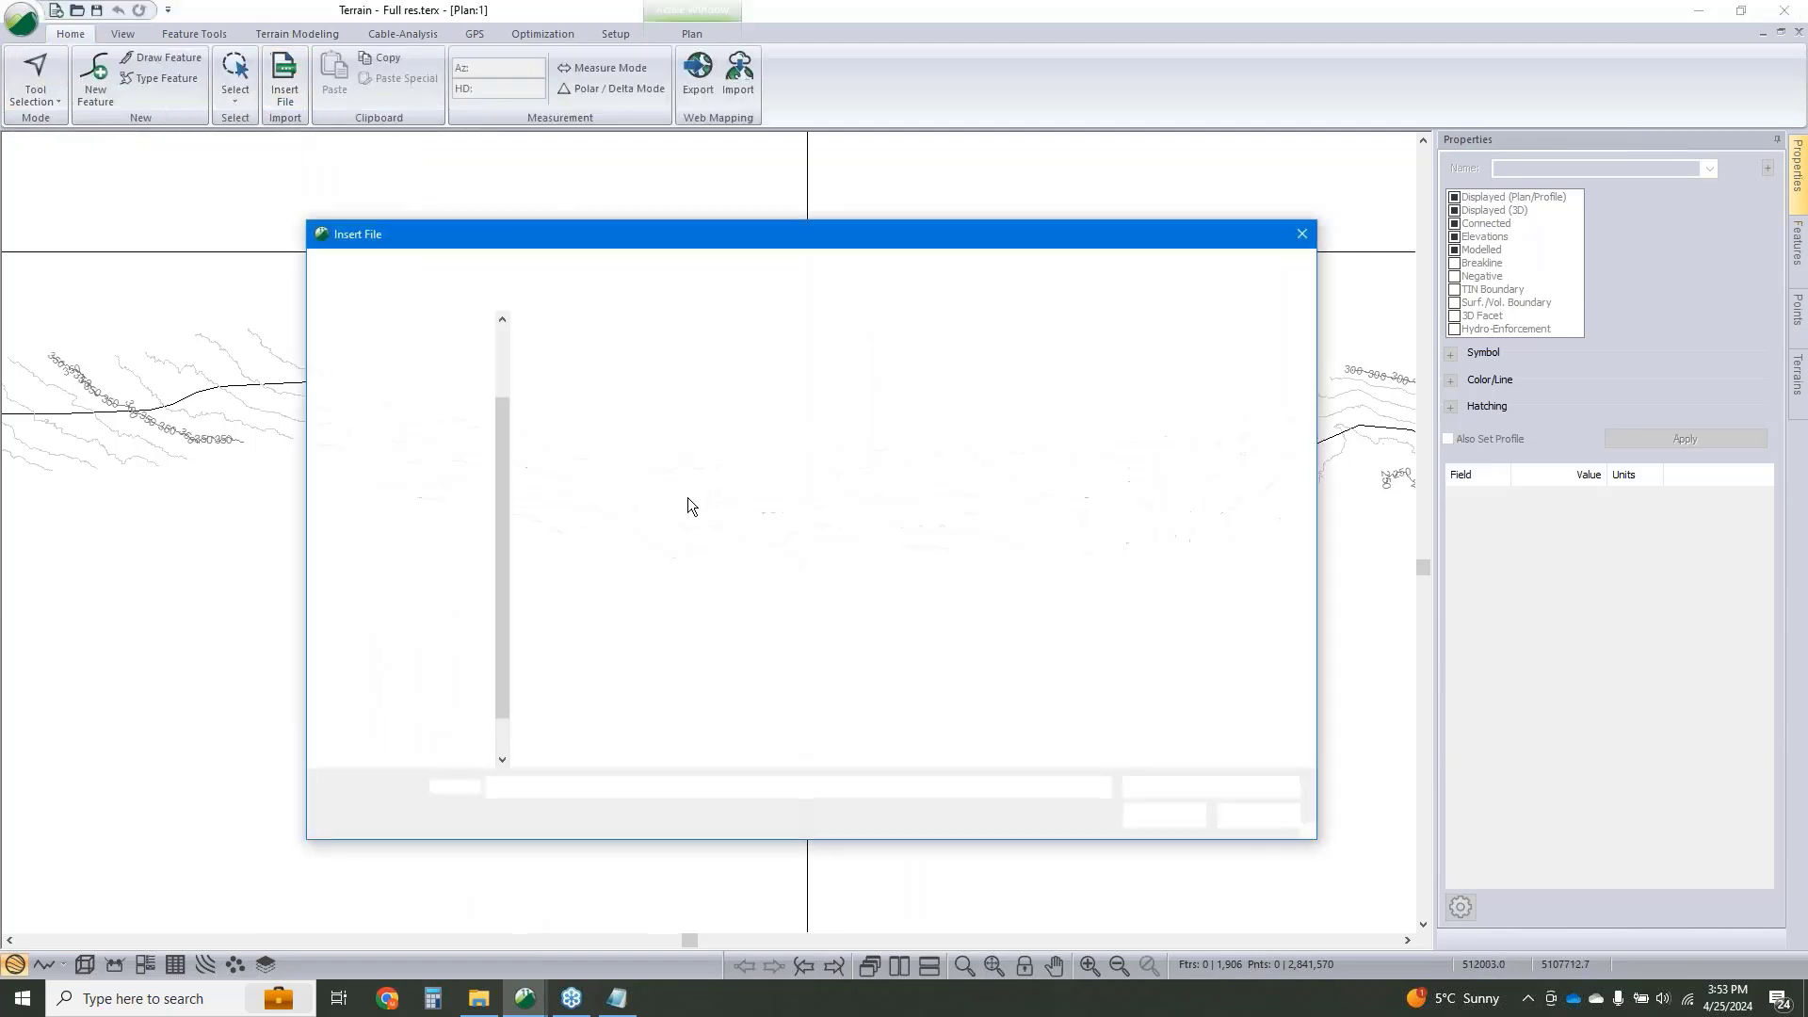
left_click(628, 432)
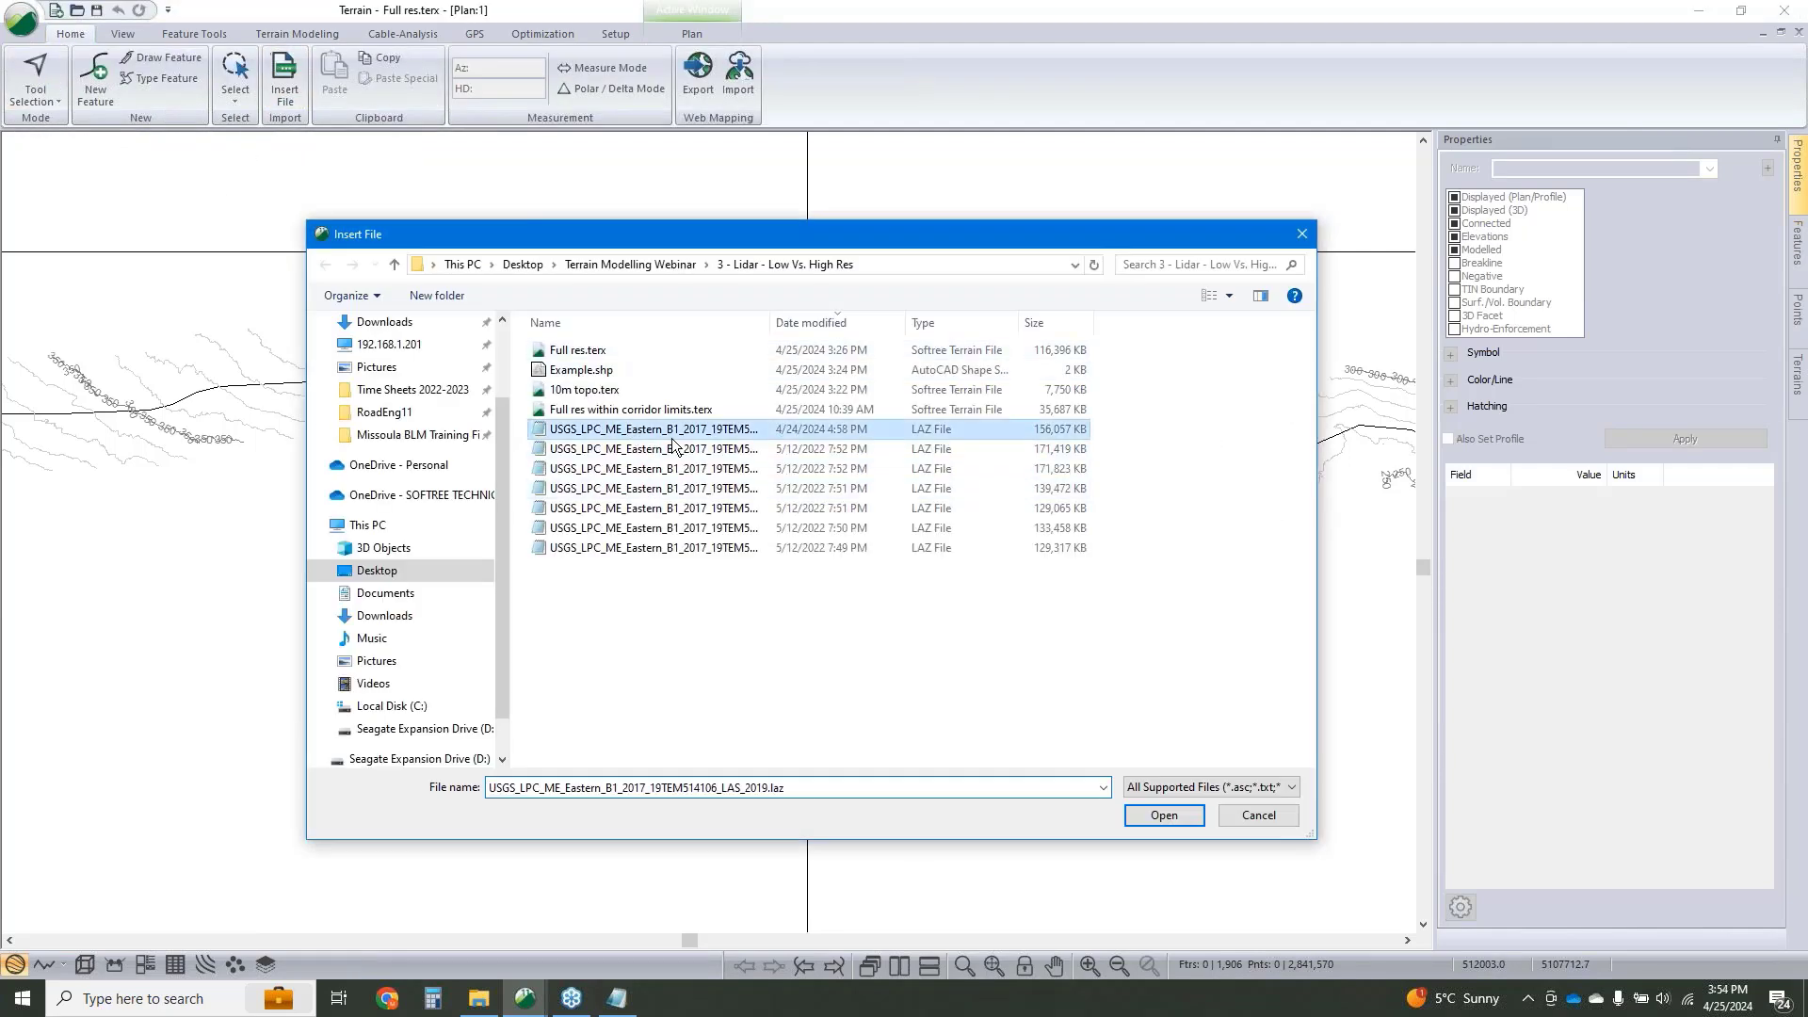
left_click(1177, 818)
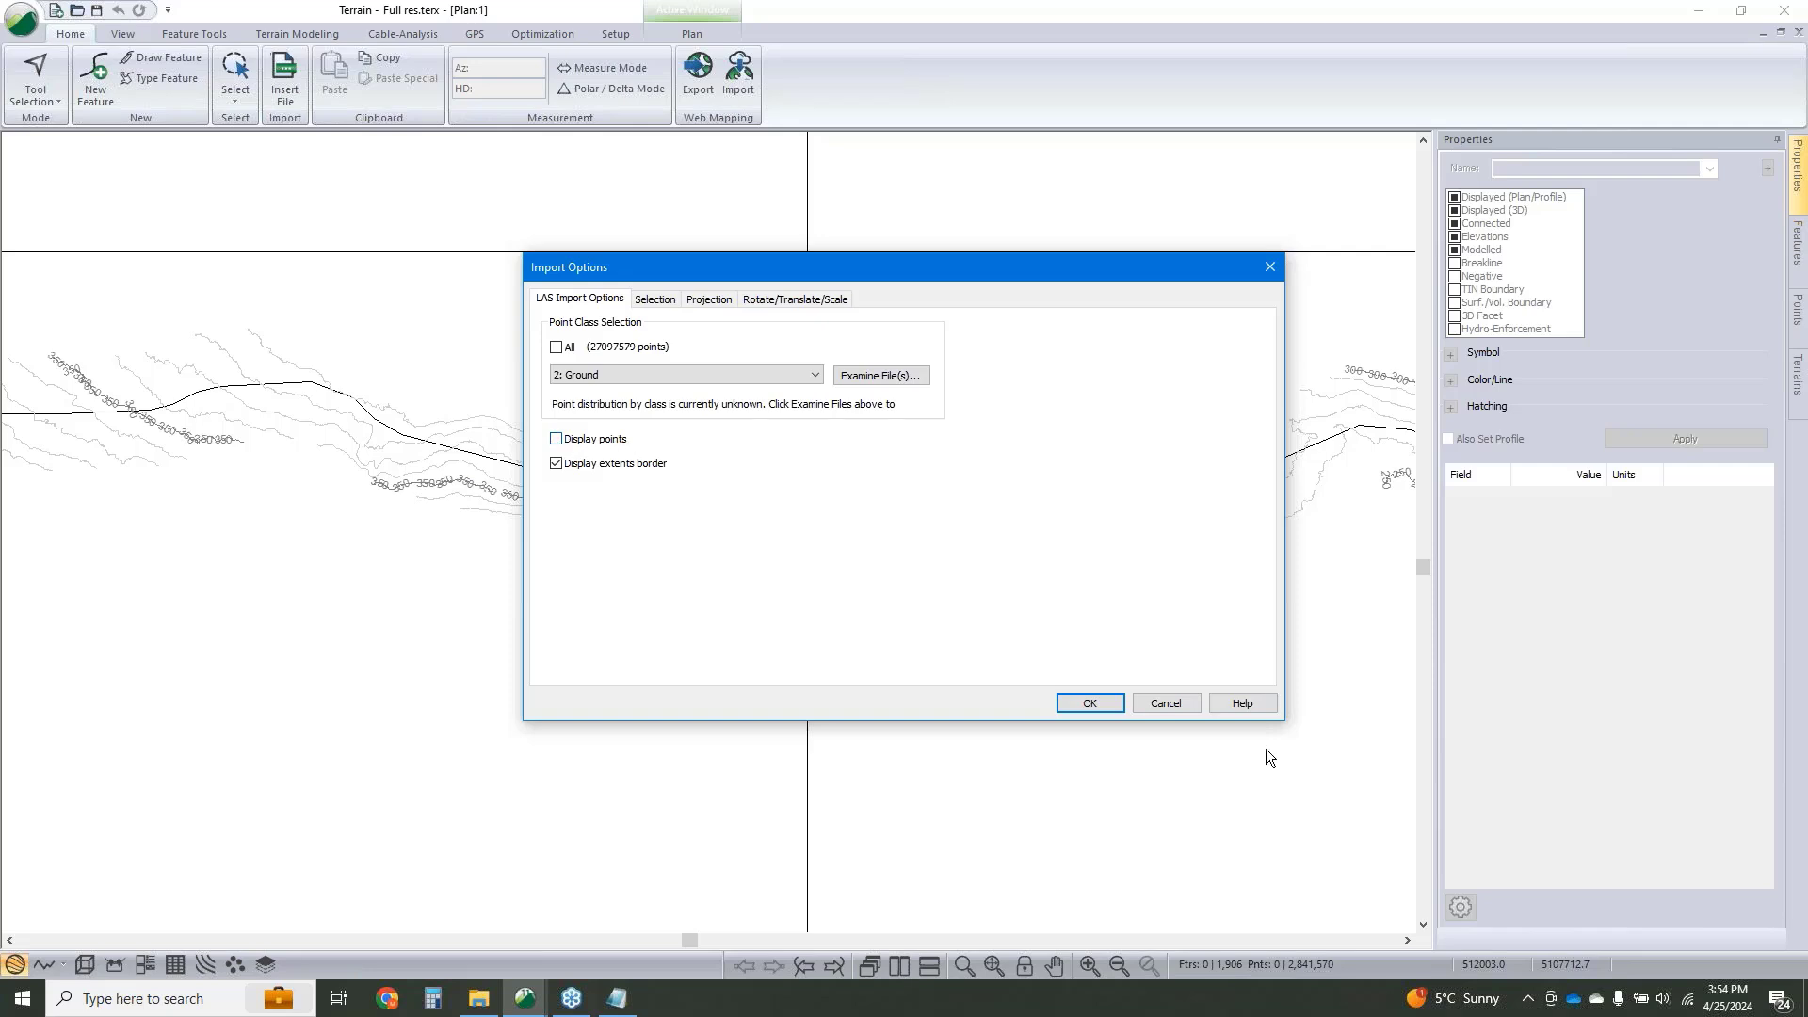
left_click(1164, 703)
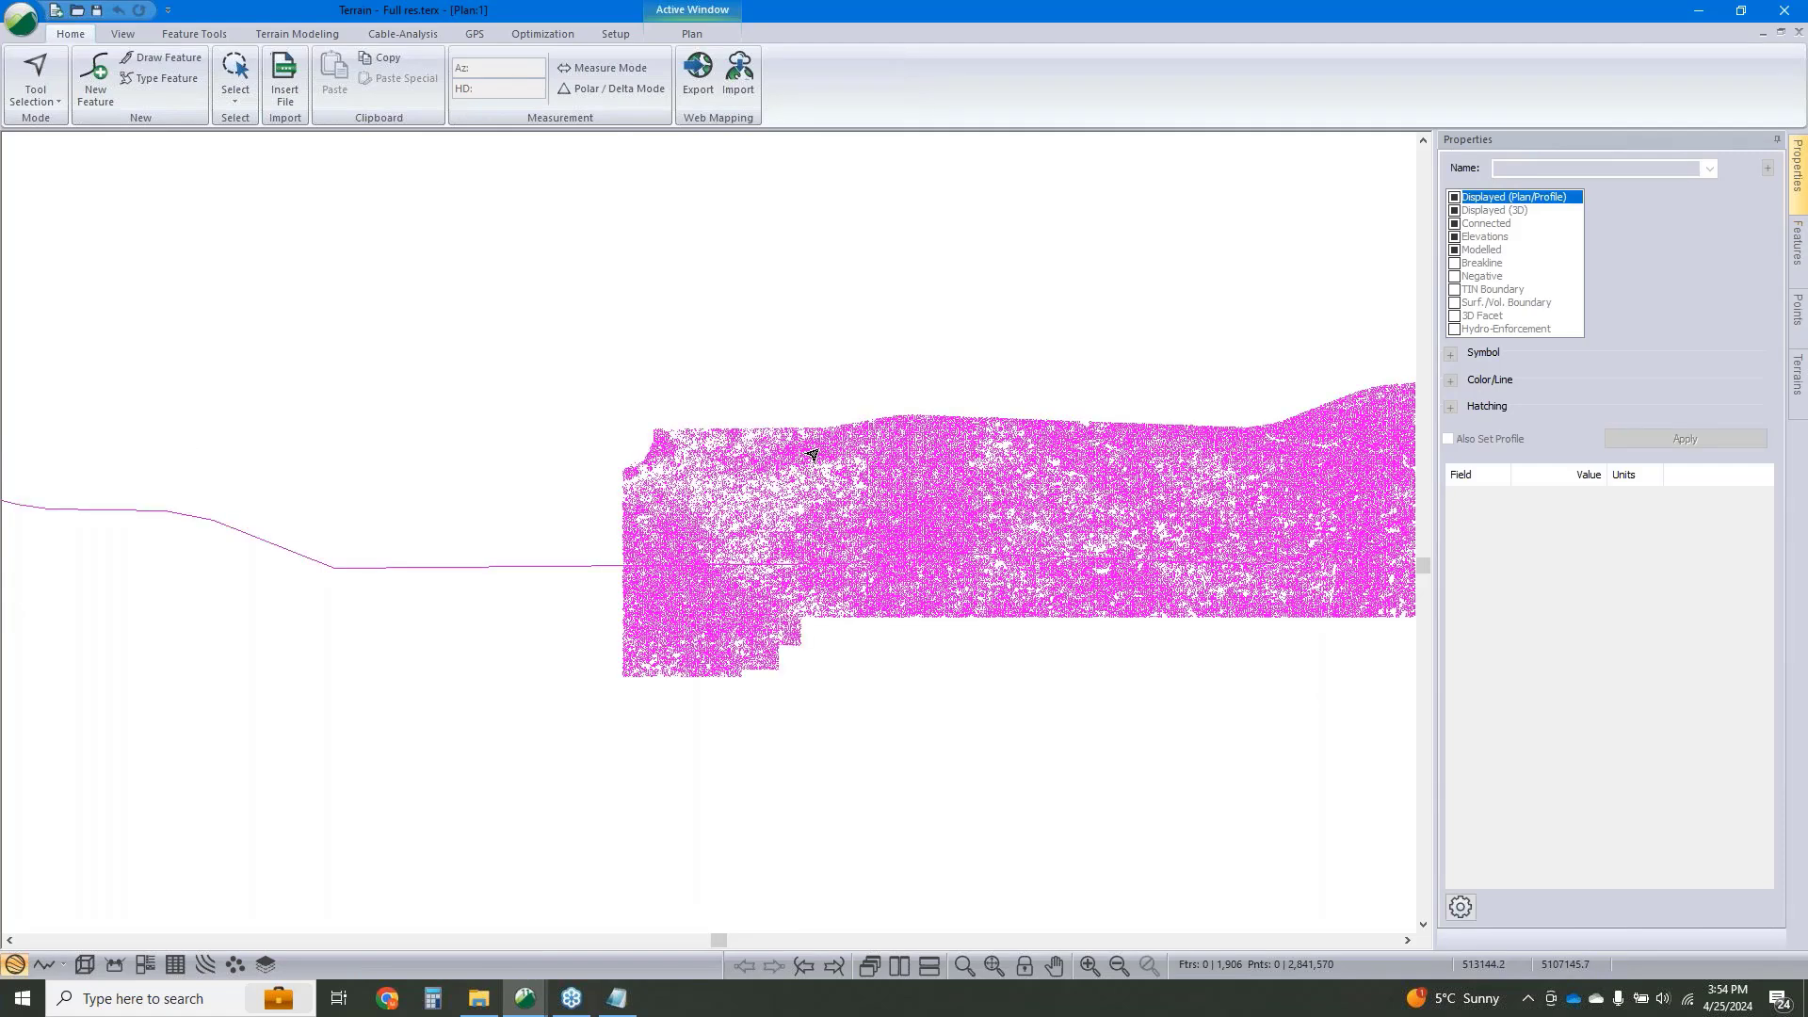
Select all features to show the LiDAR points, and inspect the single point block USGS_LPC_ME_Eastern_B1_2017_19TEM513106_LAS_2019 (1)-43 up close.
key("ctrl+a")
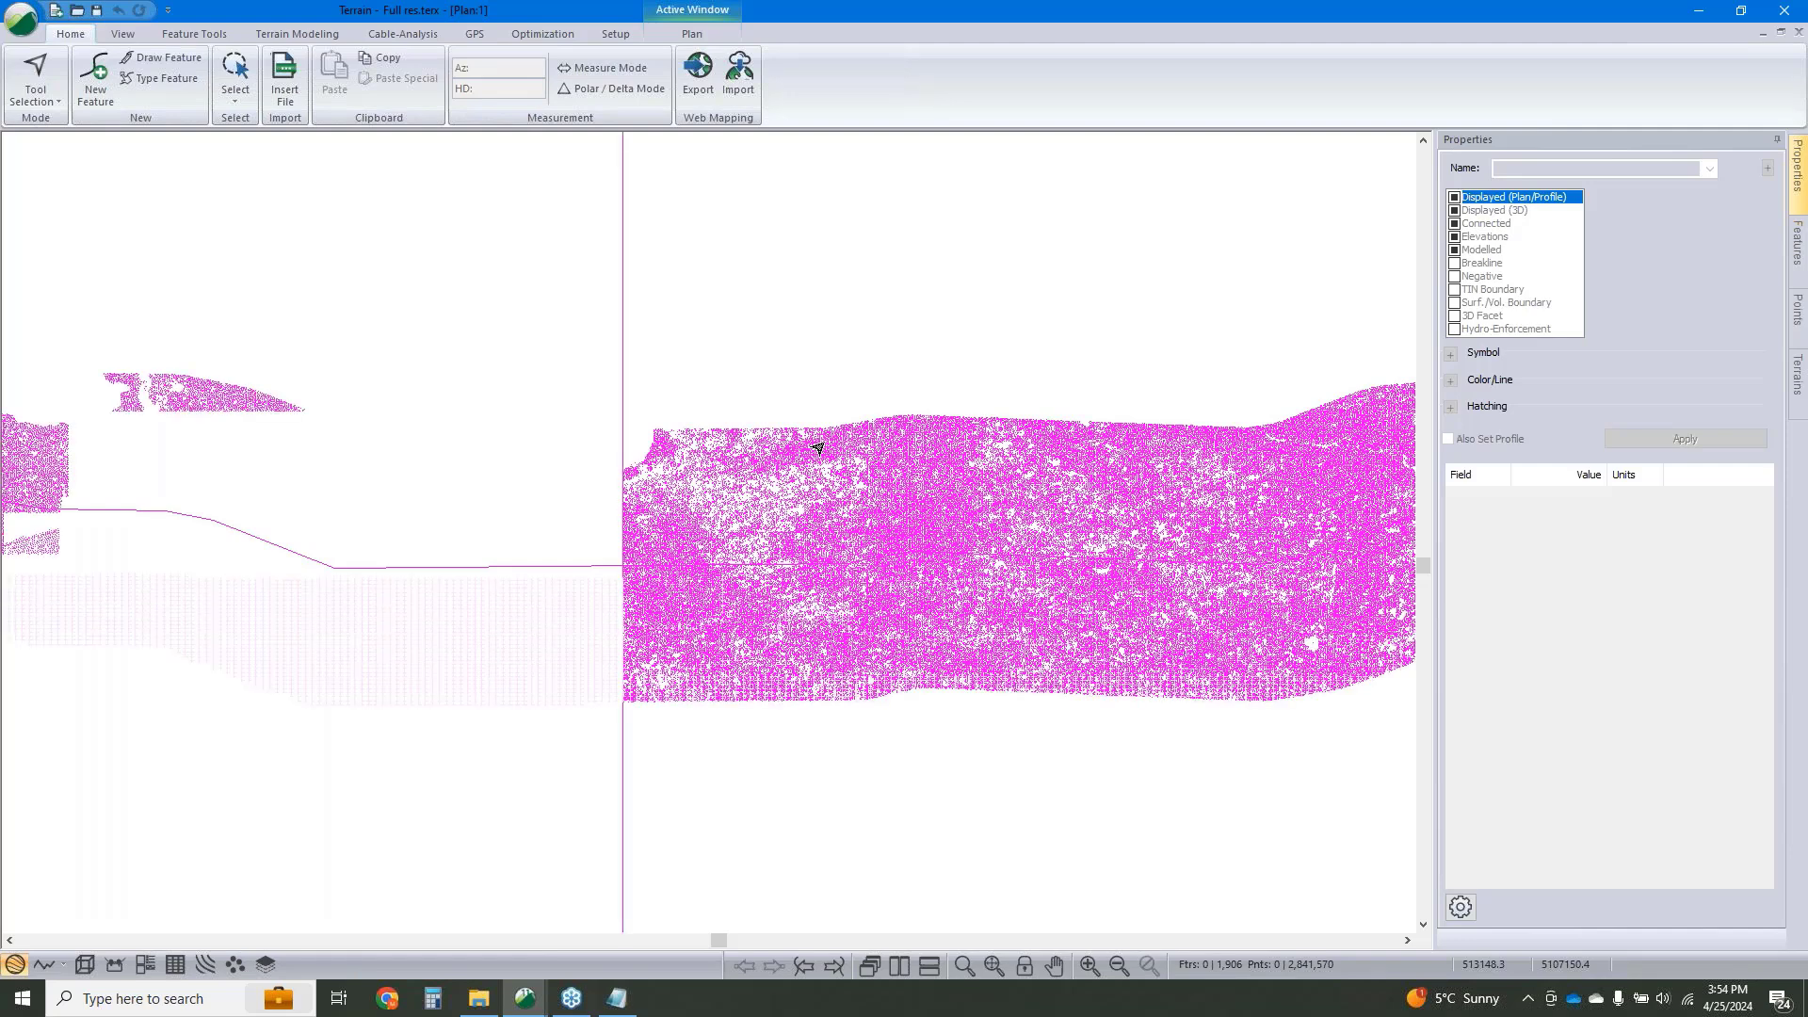
left_click(877, 460)
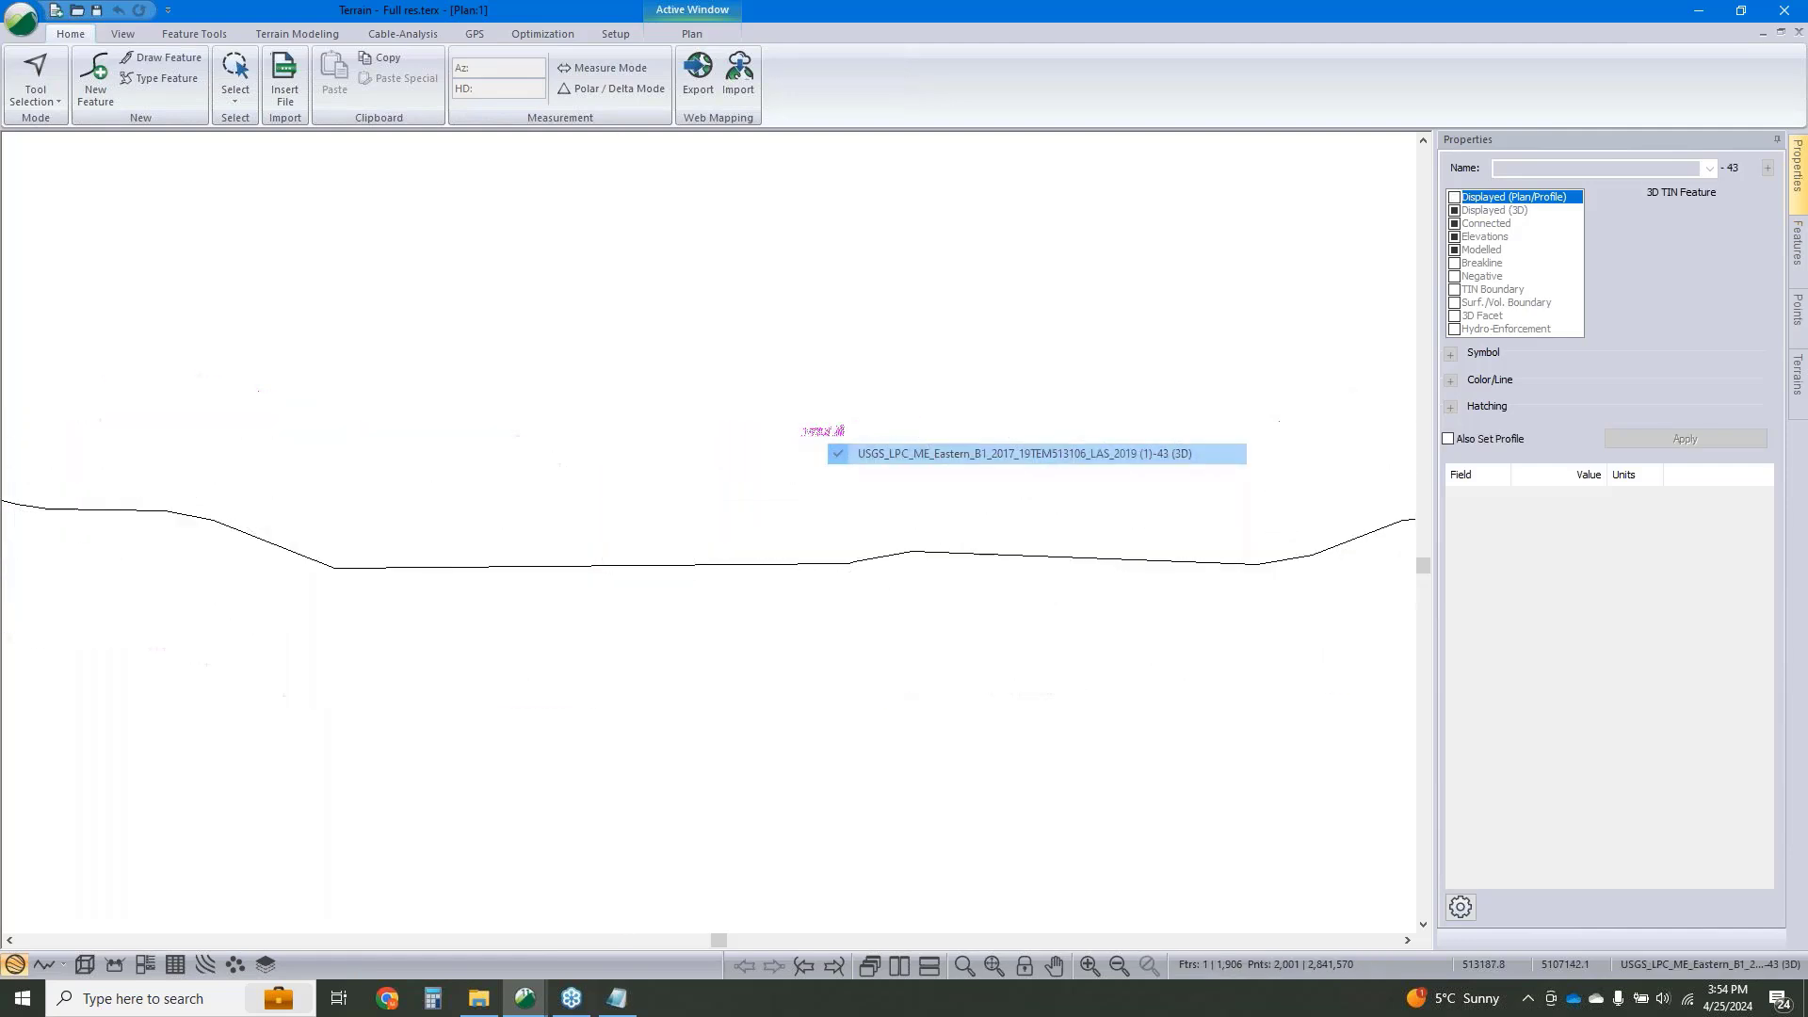
scroll(828, 441, "up", 3)
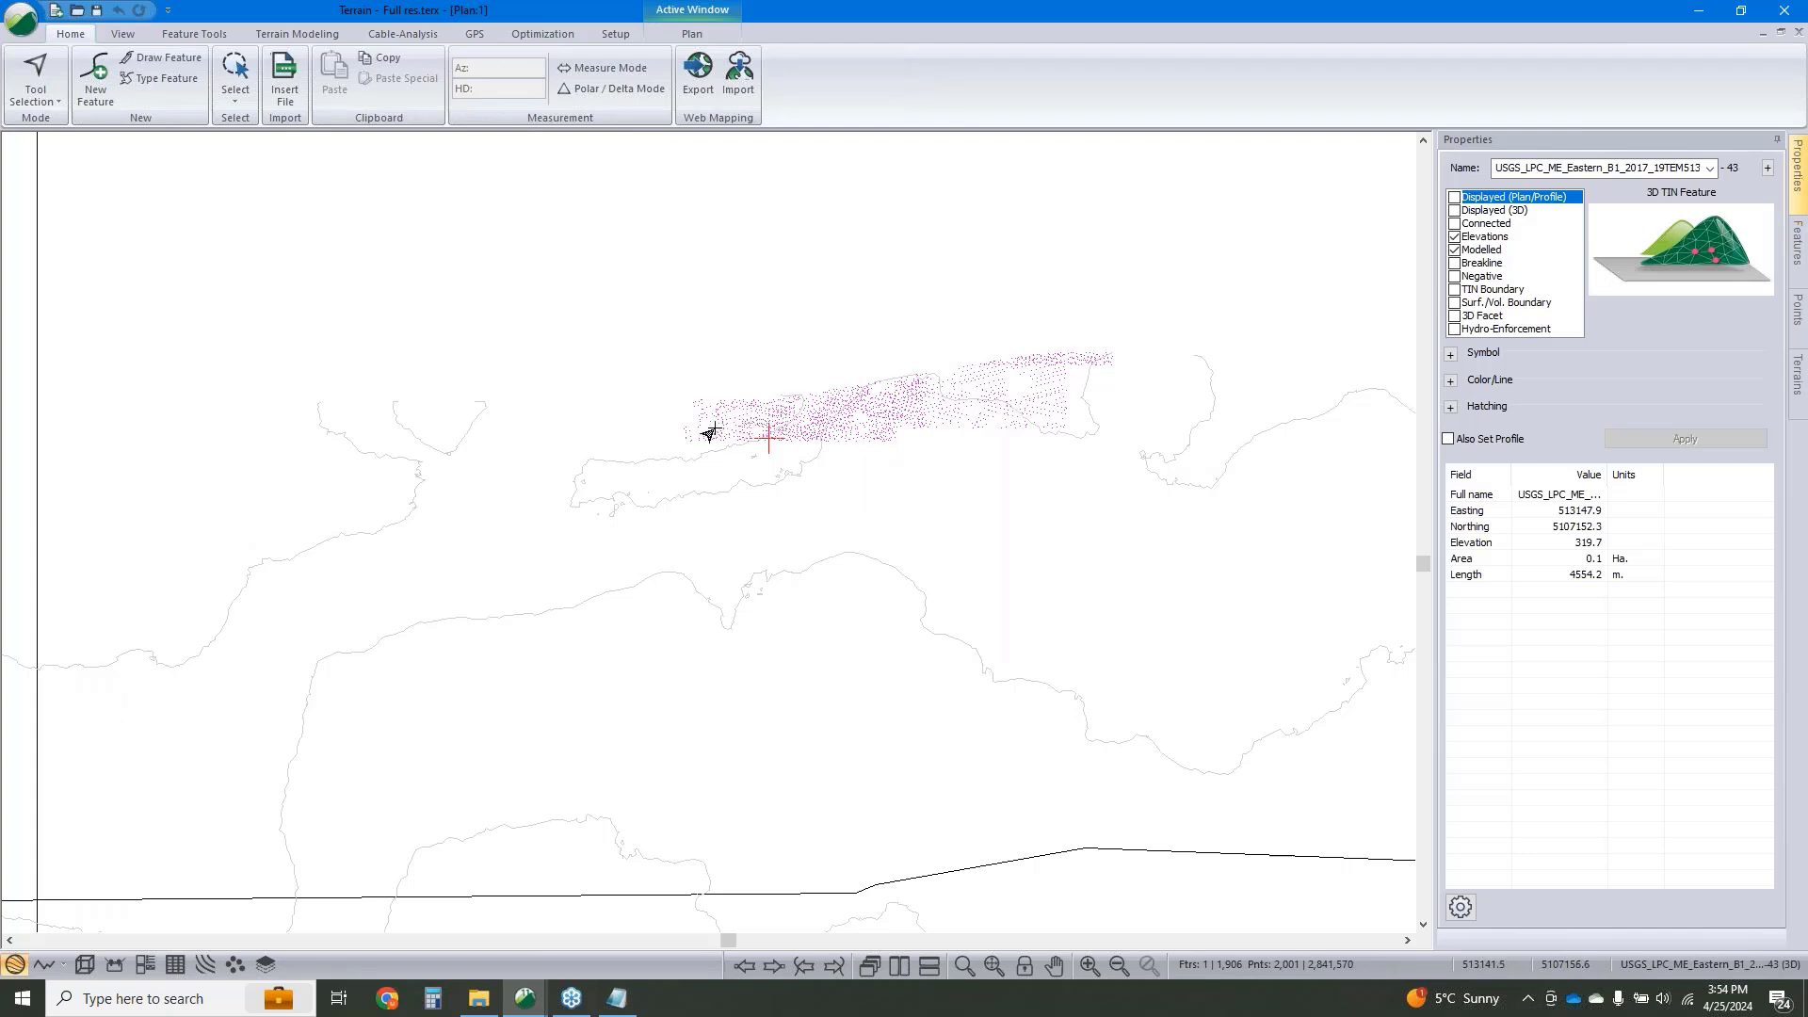
mouse_move(807, 437)
mouse_move(990, 421)
middle_click_drag(936, 282, 874, 394)
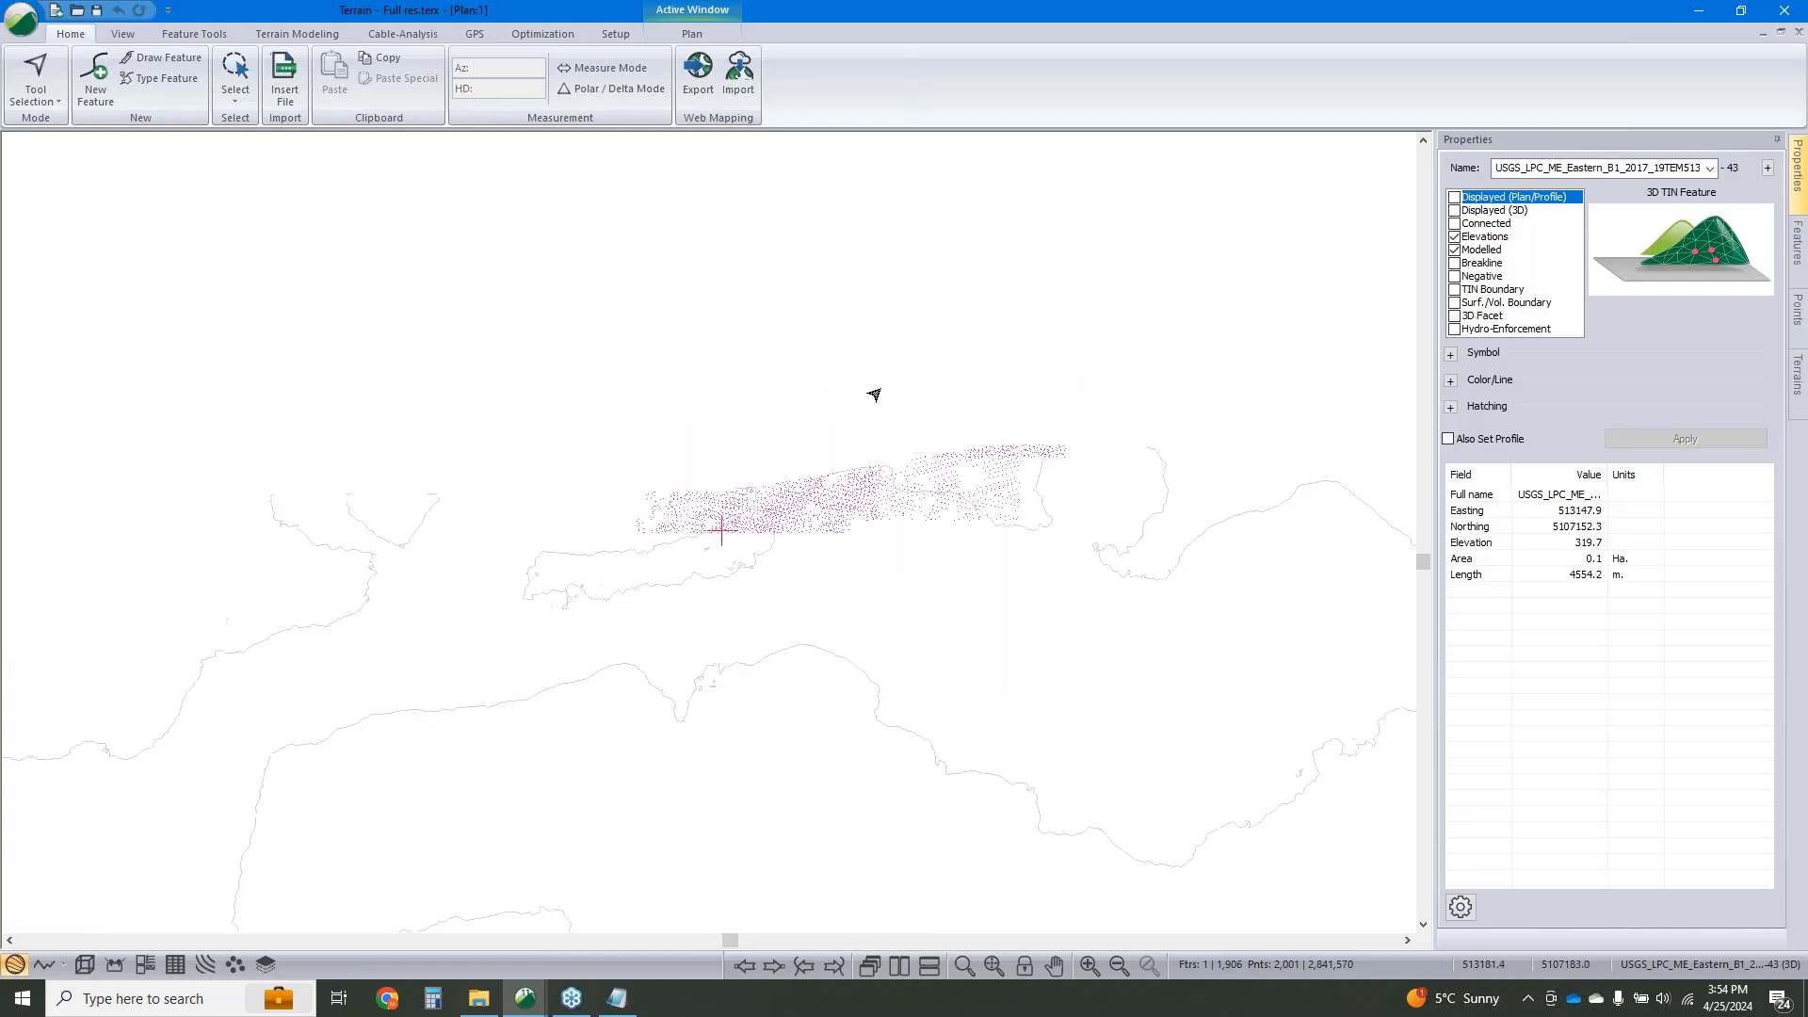
Select everything again and examine how the LiDAR points are distributed along the corridor, both up close and from farther out.
scroll(842, 476, "up", 4)
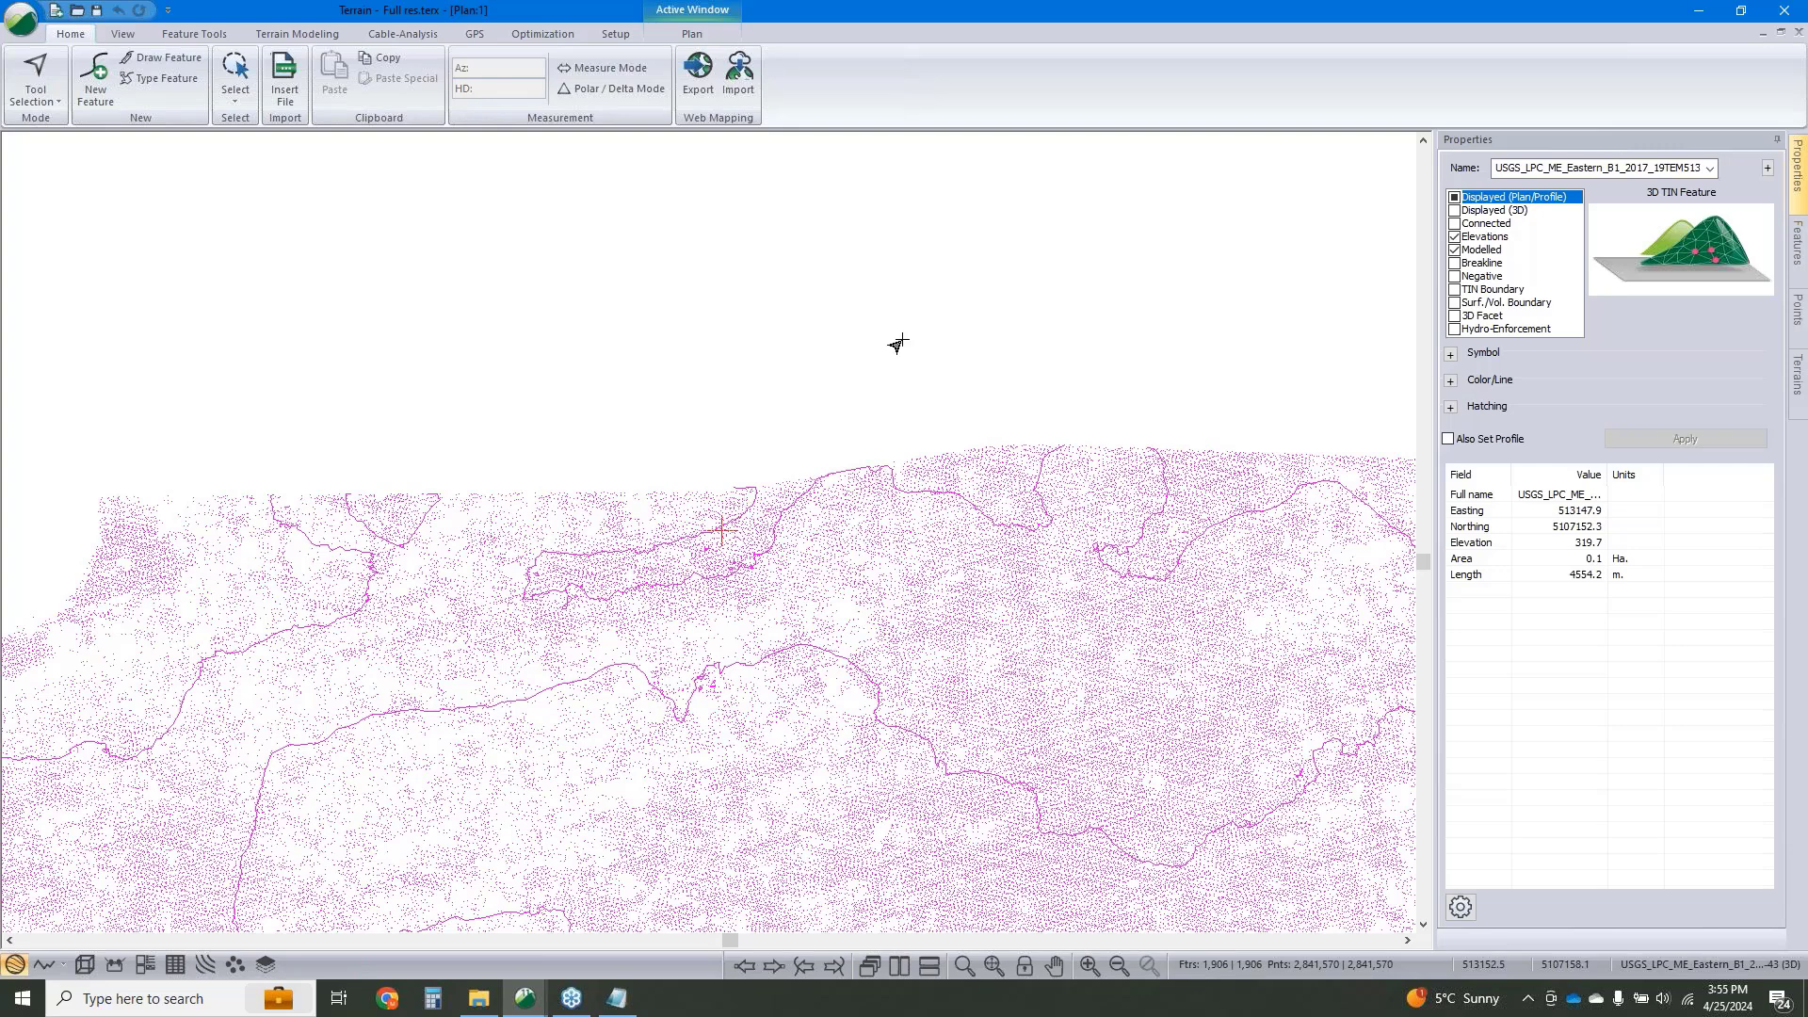
left_click(1008, 320)
scroll(1009, 368, "down", 3)
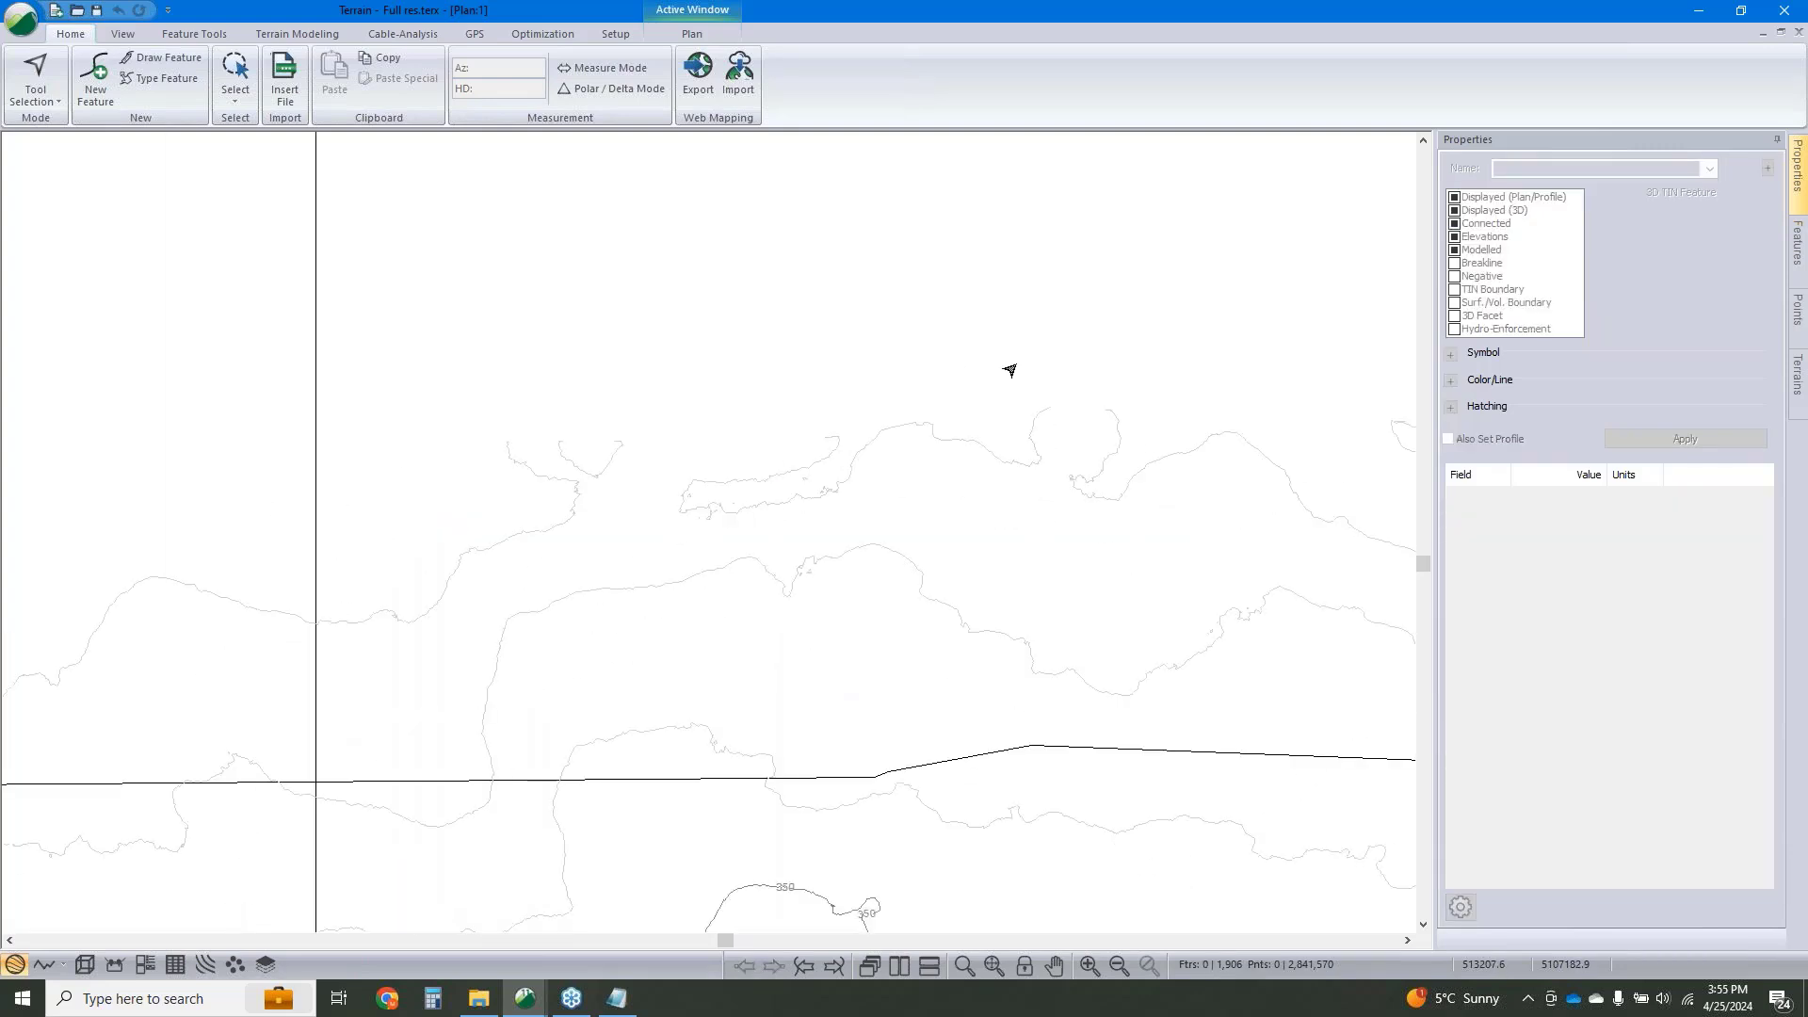
left_click(1010, 370)
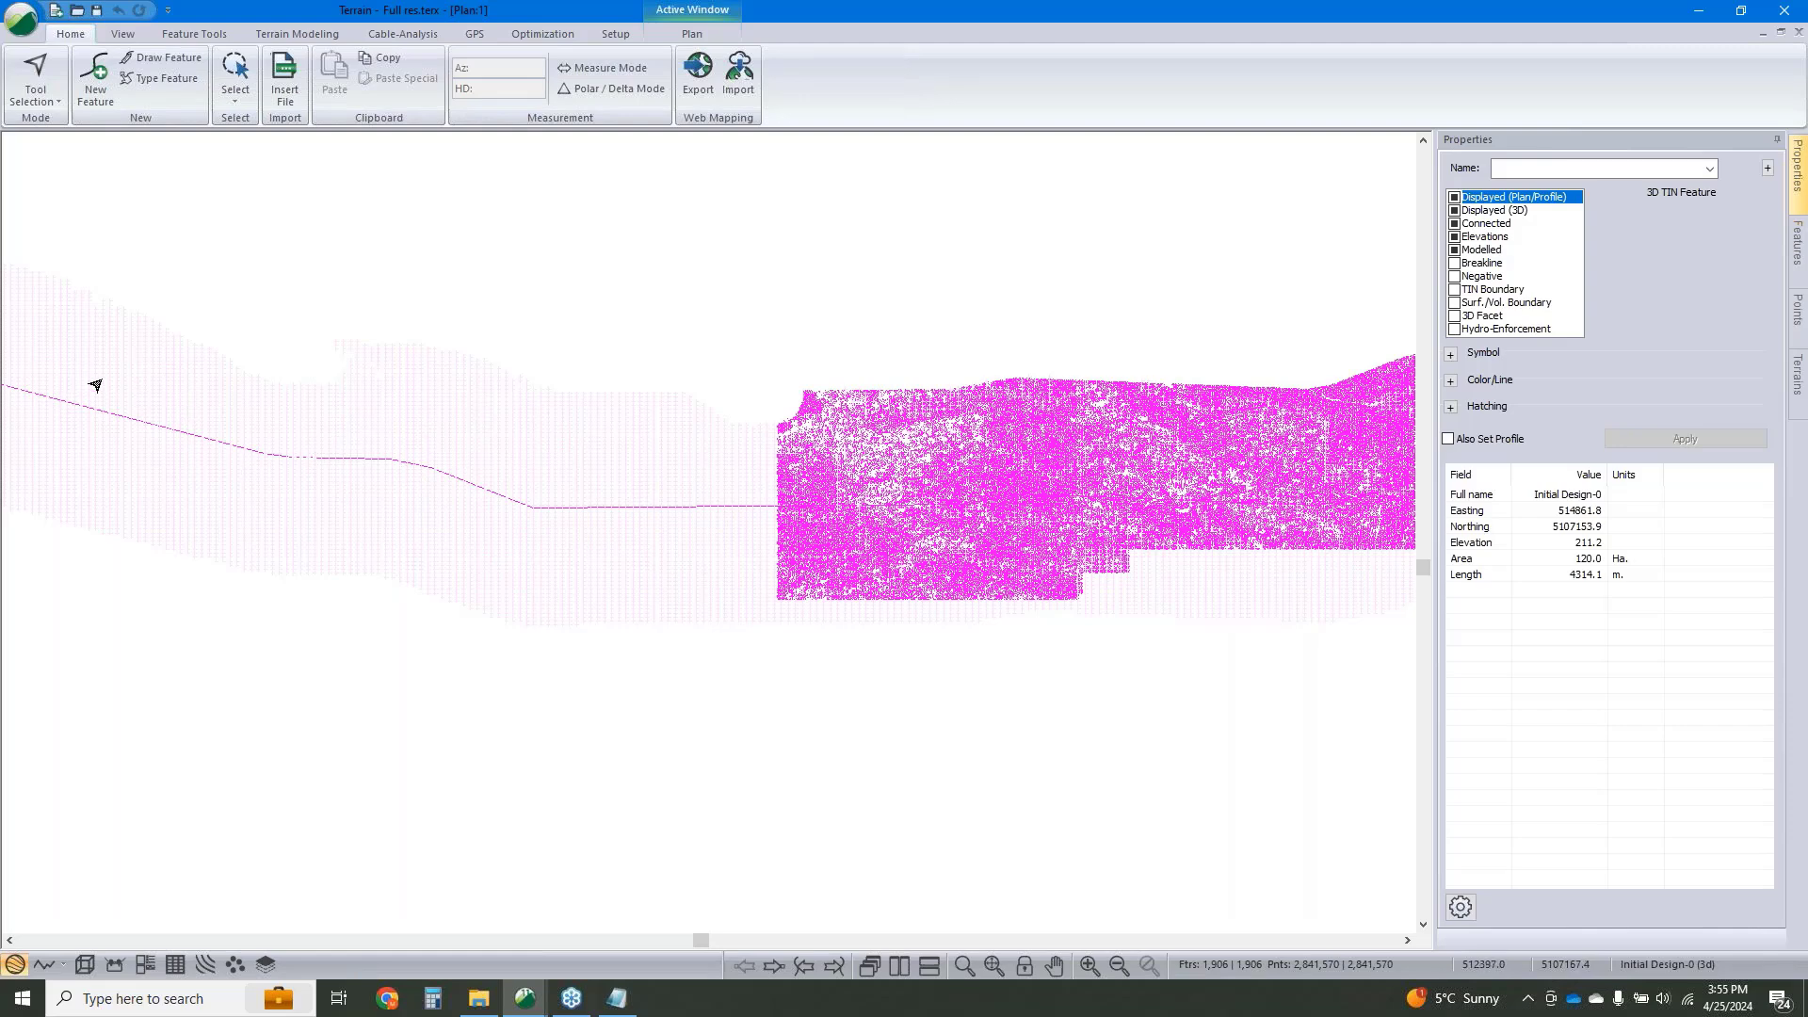
Switch back to the Simple.terx terrain in its 3D view.
mouse_move(568, 393)
left_click(524, 998)
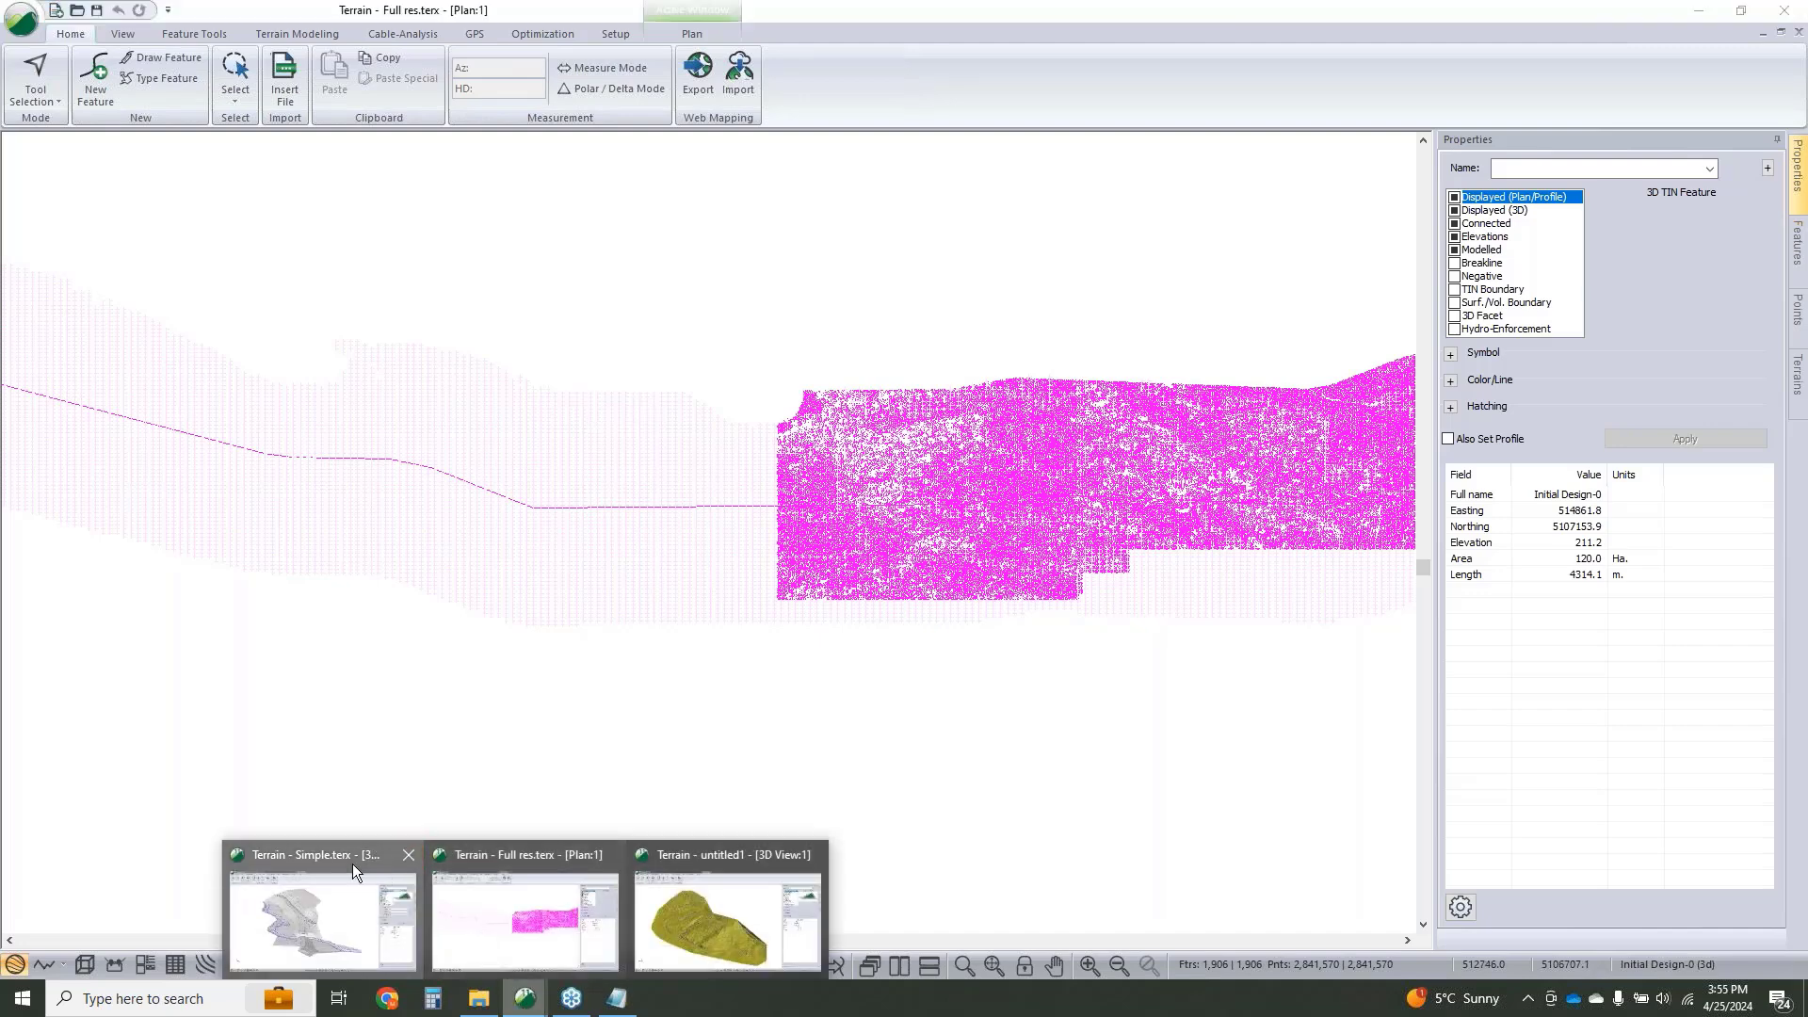
left_click(352, 862)
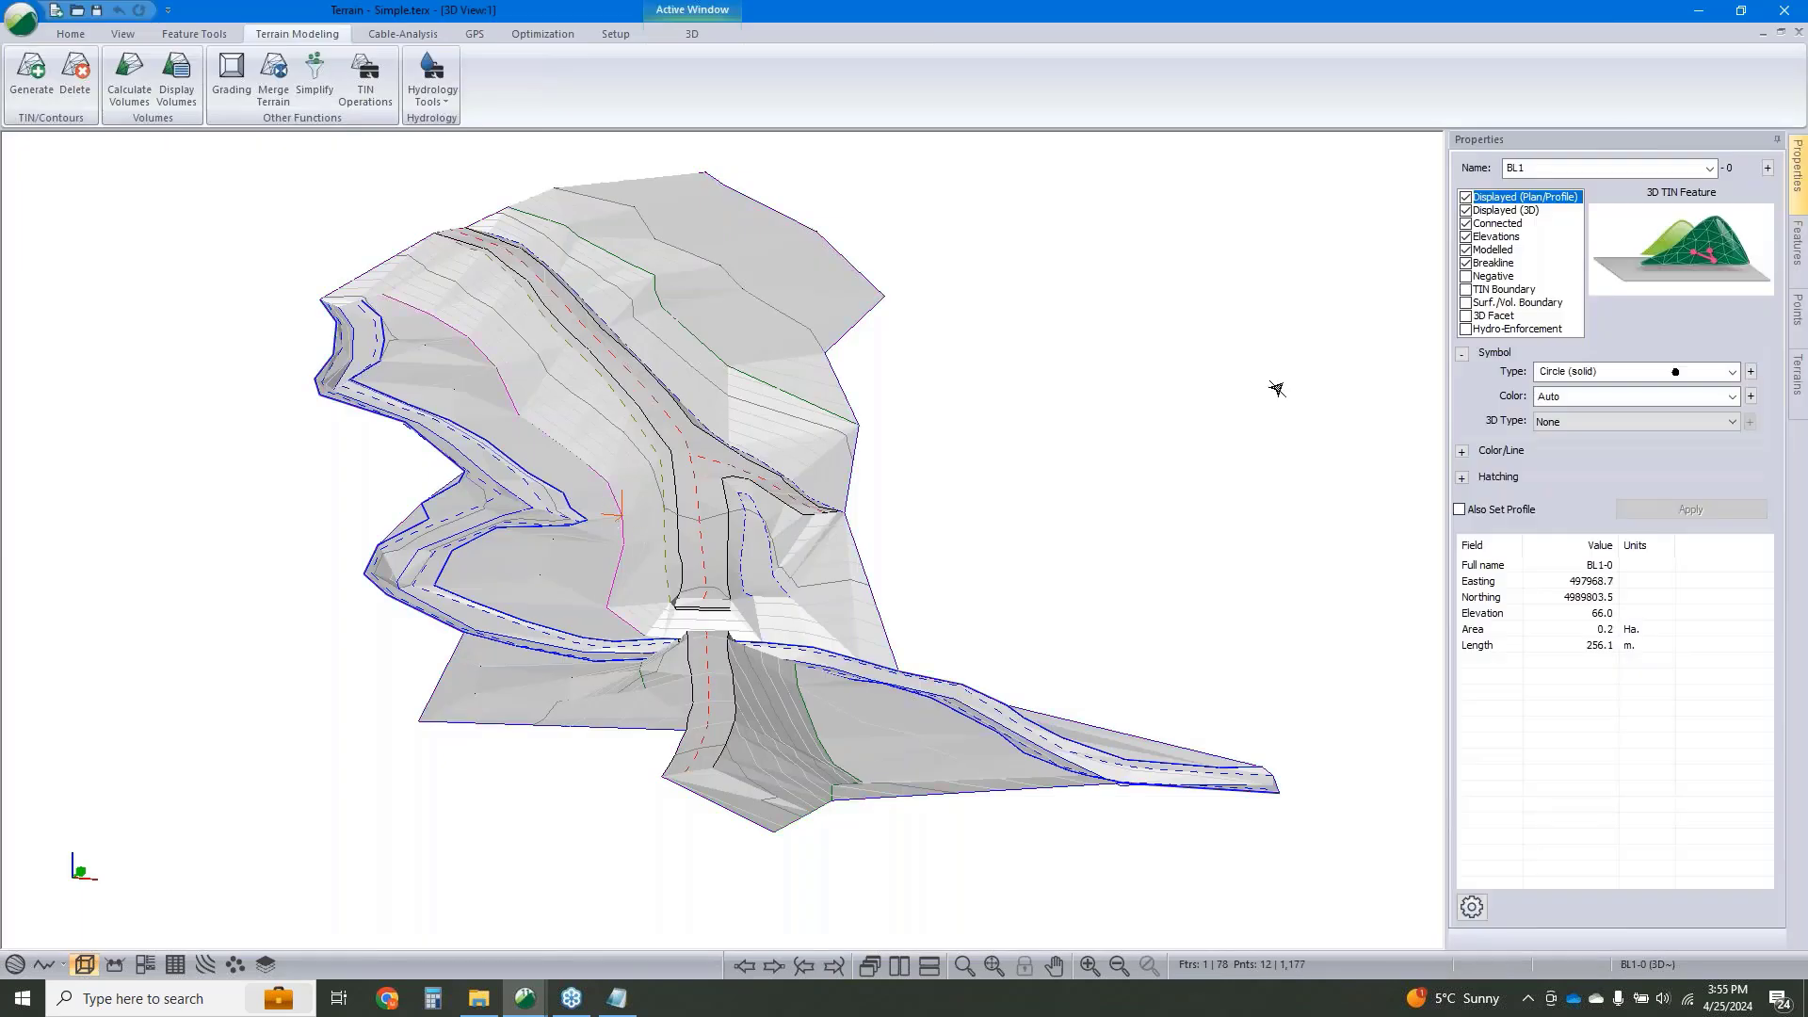